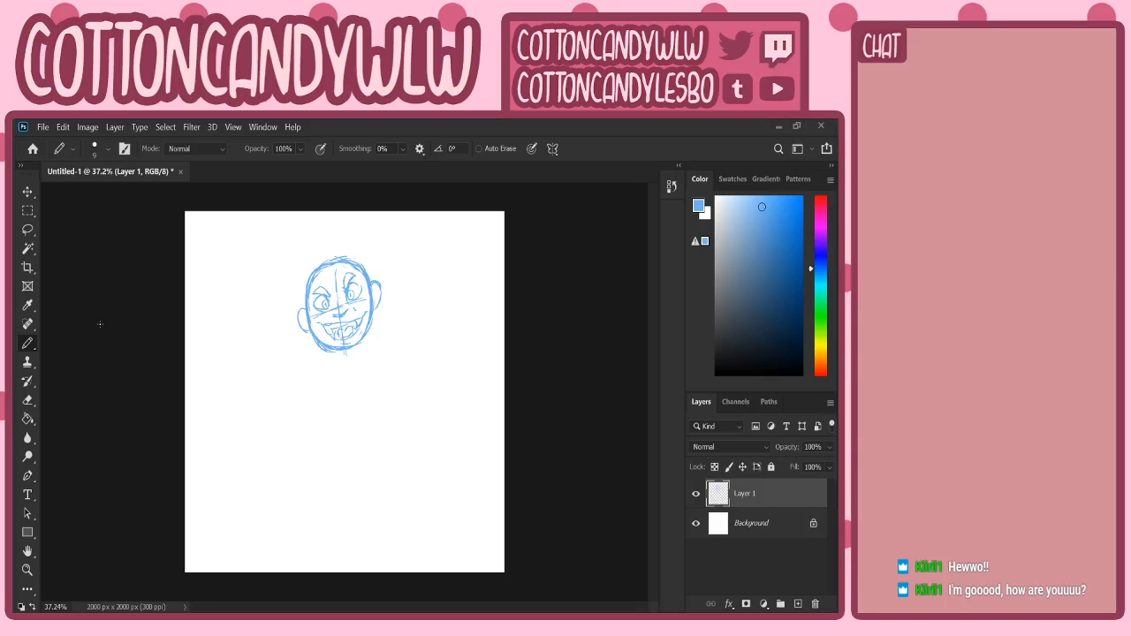
# - Redraw the left ear of the head sketch with a cleaner outline and inner-ear lines using the Pencil tool
pyautogui.press('z')
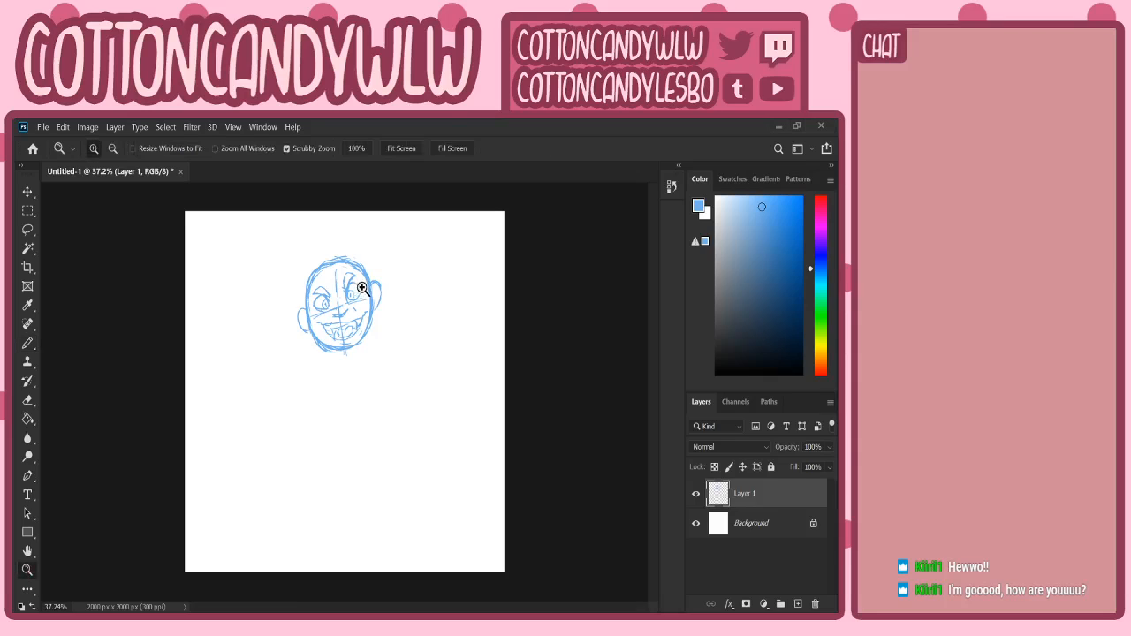
pyautogui.moveTo(362, 289); pyautogui.dragTo(386, 272)
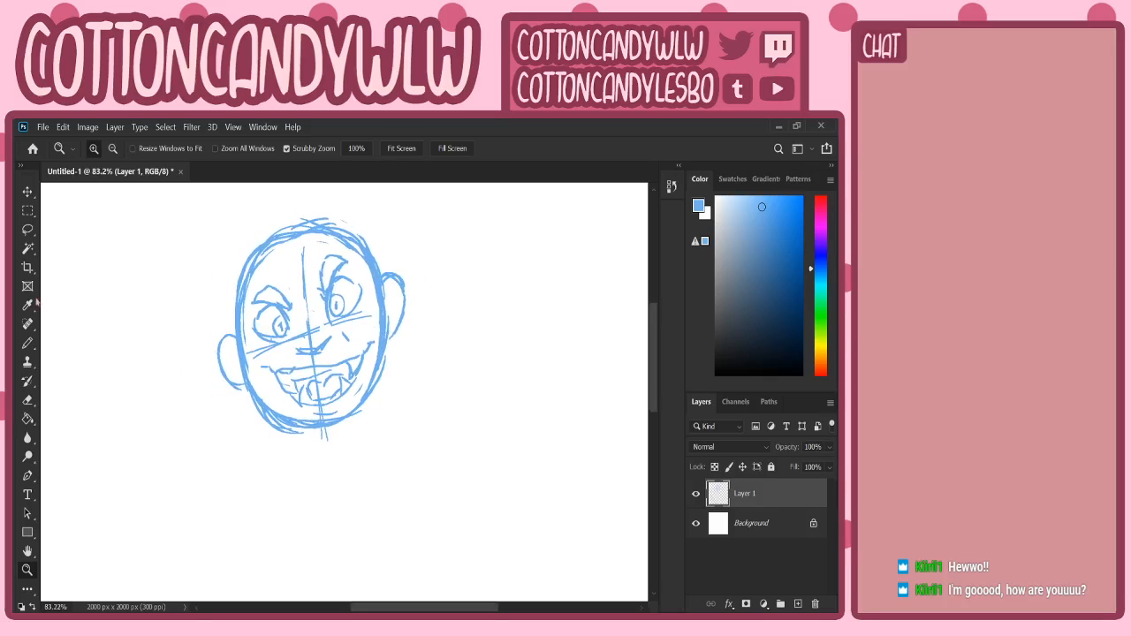
pyautogui.click(29, 343)
pyautogui.click(27, 230)
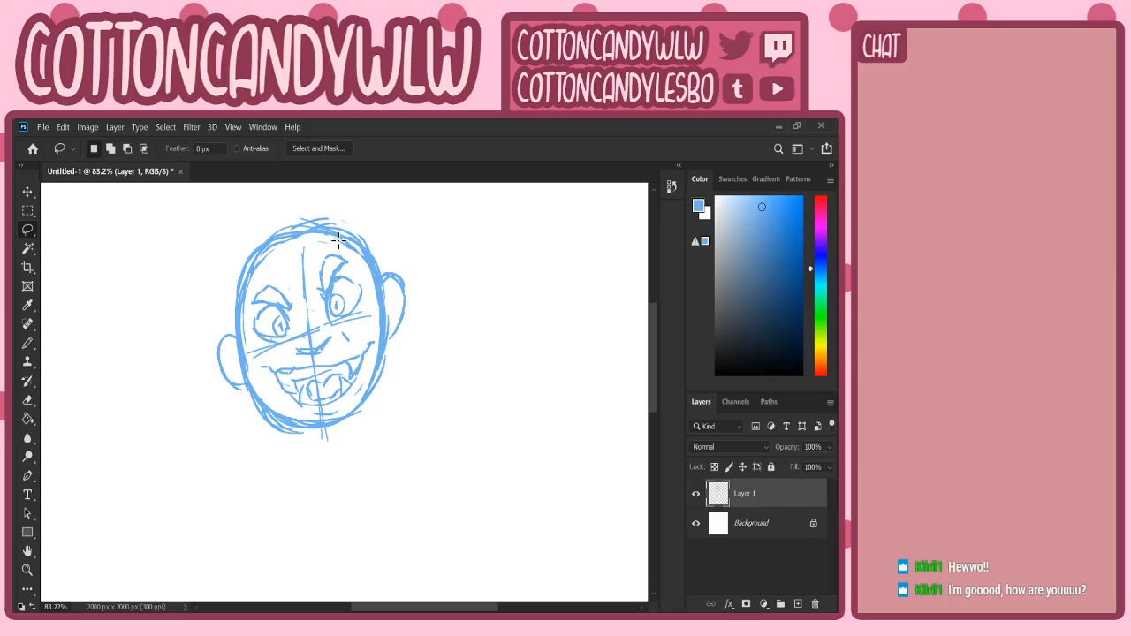
pyautogui.click(27, 342)
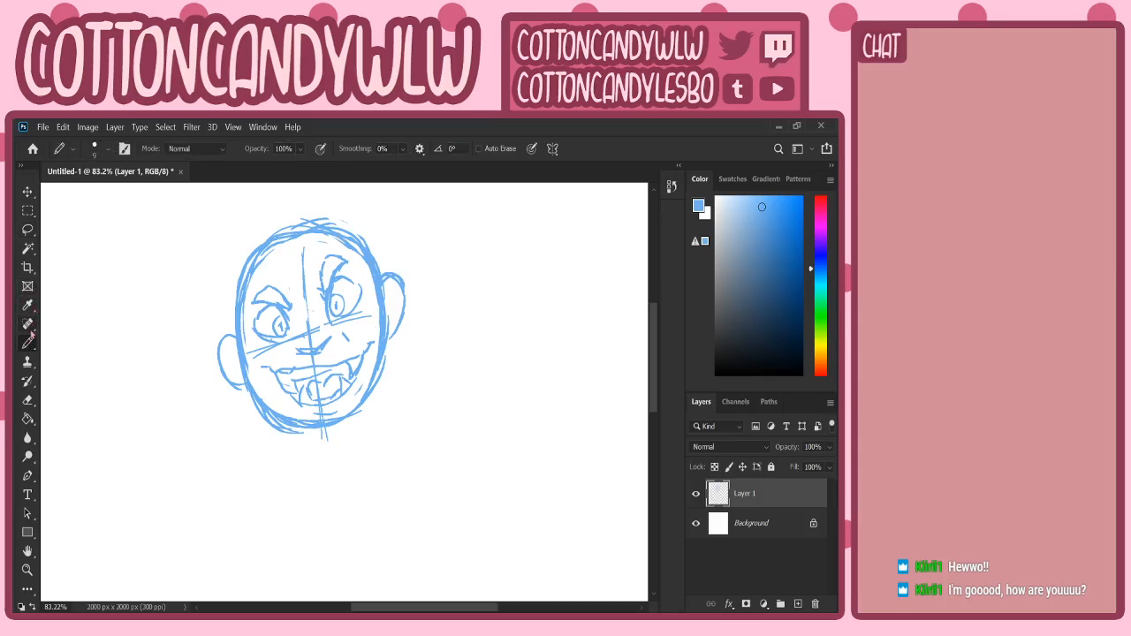
pyautogui.moveTo(226, 348); pyautogui.dragTo(239, 390)
pyautogui.moveTo(235, 322); pyautogui.dragTo(220, 358)
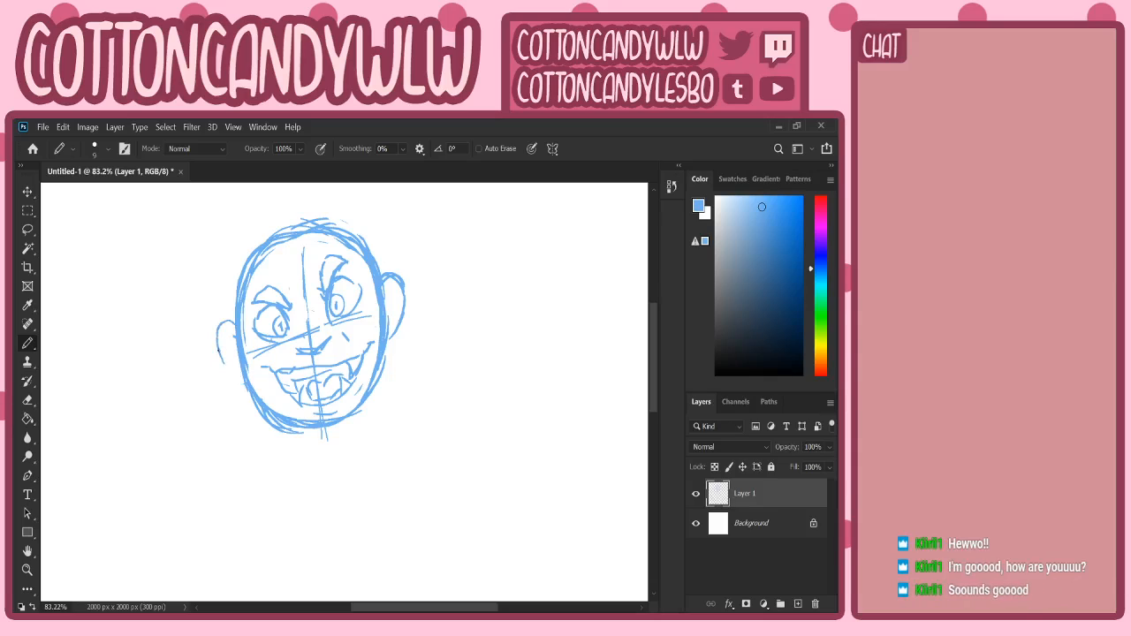
pyautogui.moveTo(226, 369); pyautogui.dragTo(245, 386)
pyautogui.moveTo(223, 336); pyautogui.dragTo(239, 372)
# - Sketch the inner-ear fold lines inside the right ear
pyautogui.moveTo(390, 303); pyautogui.dragTo(394, 321)
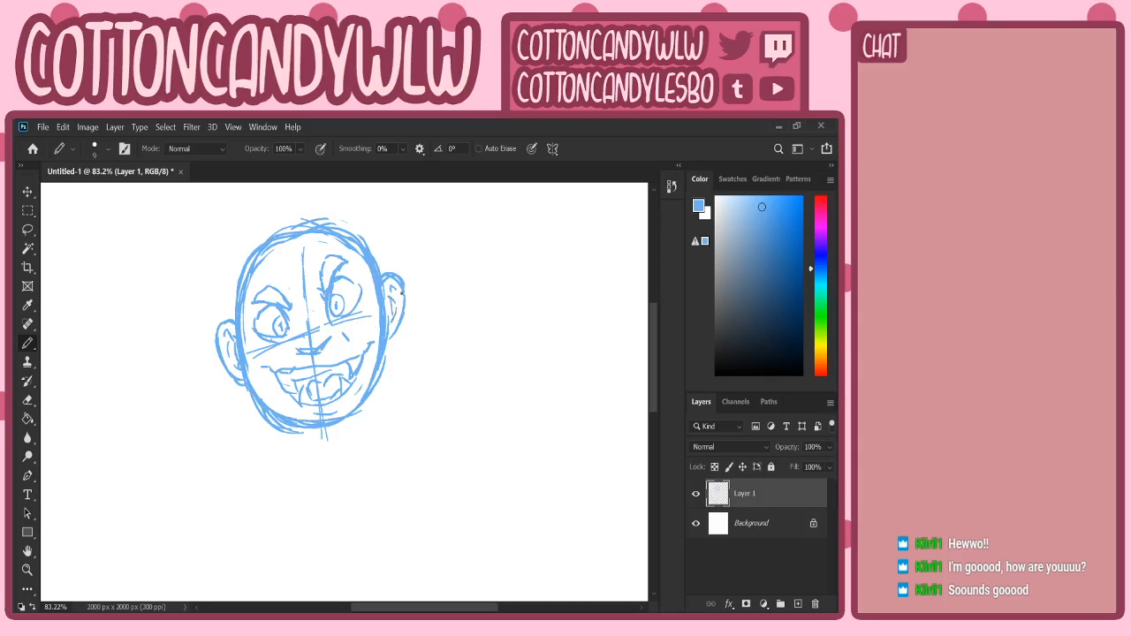
pyautogui.hotkey('ctrl', 'z')
pyautogui.hotkey('ctrl', 'z')
pyautogui.moveTo(394, 292)
pyautogui.mouseDown()
pyautogui.moveTo(394, 322)
pyautogui.moveTo(395, 310)
pyautogui.mouseUp()
pyautogui.moveTo(445, 280); pyautogui.dragTo(439, 332)
pyautogui.hotkey('ctrl', 'z')
pyautogui.click(29, 569)
pyautogui.moveTo(395, 310); pyautogui.dragTo(373, 325)
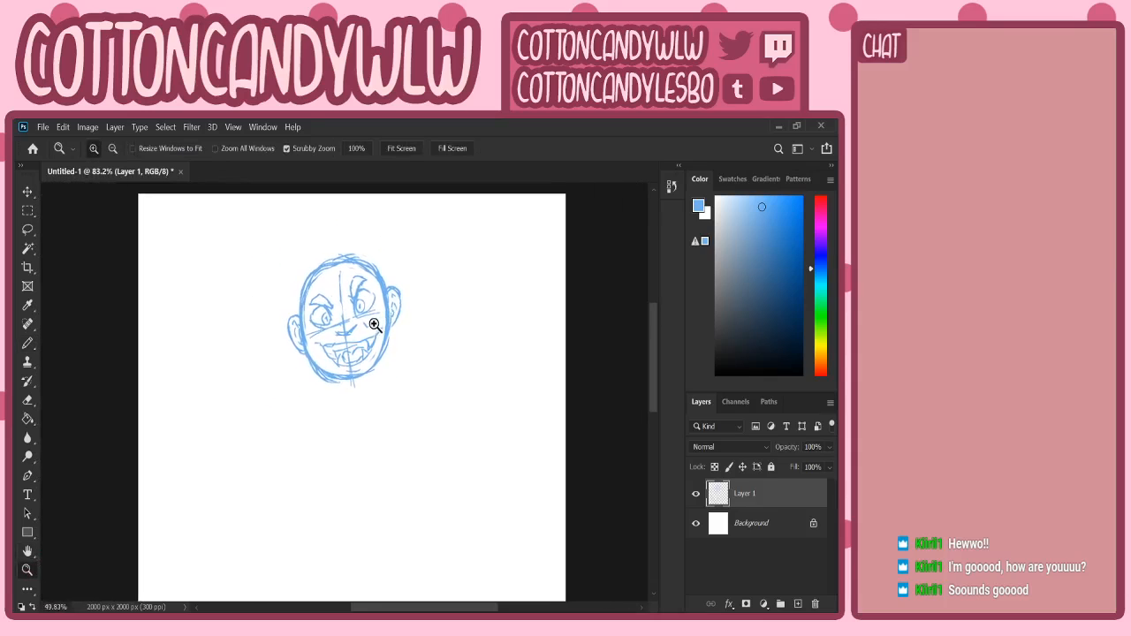
pyautogui.scroll(1, 374, 321)
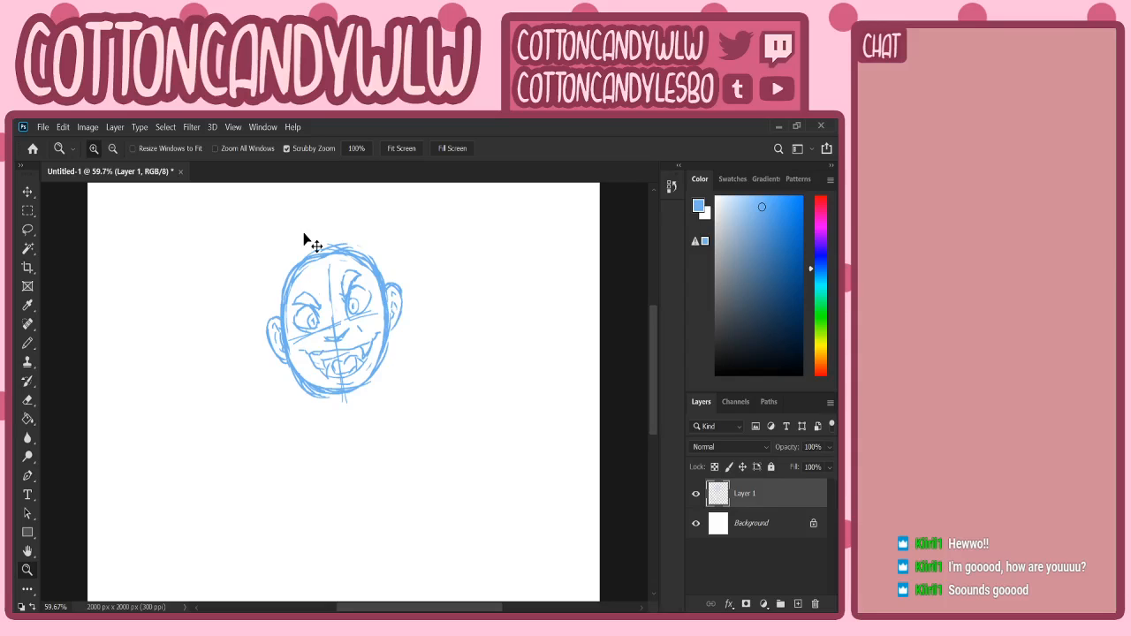
pyautogui.hotkey('ctrl', 't')
pyautogui.moveTo(422, 222); pyautogui.dragTo(432, 252)
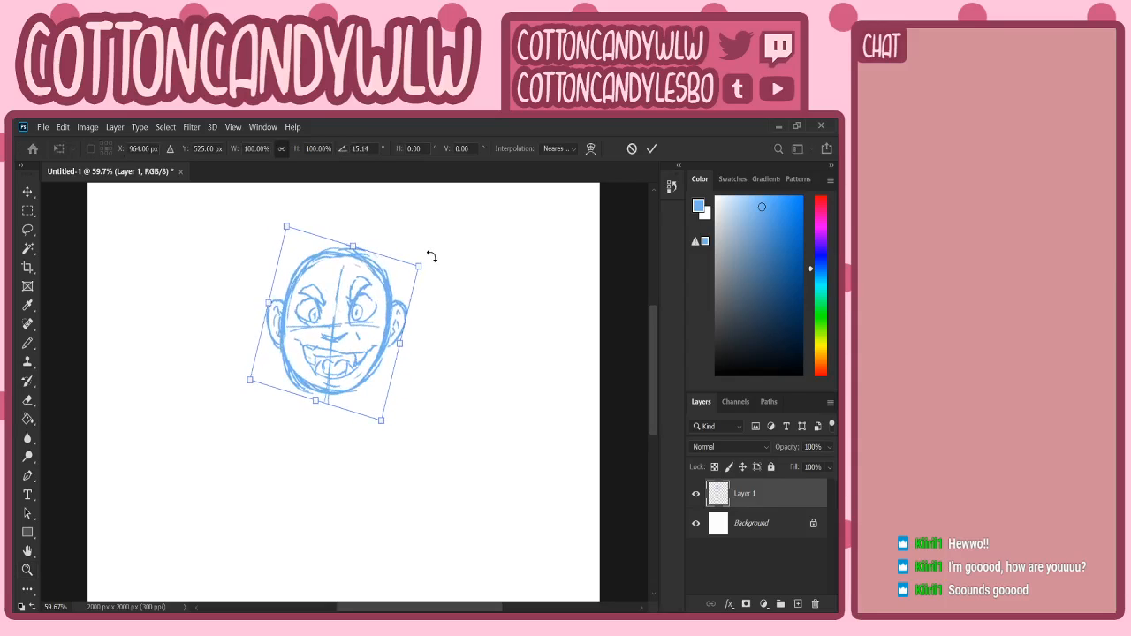
pyautogui.click(633, 149)
# - Erase the stray guide lines below the chin and clean up the outline along the jaw and left side of the head
pyautogui.click(29, 347)
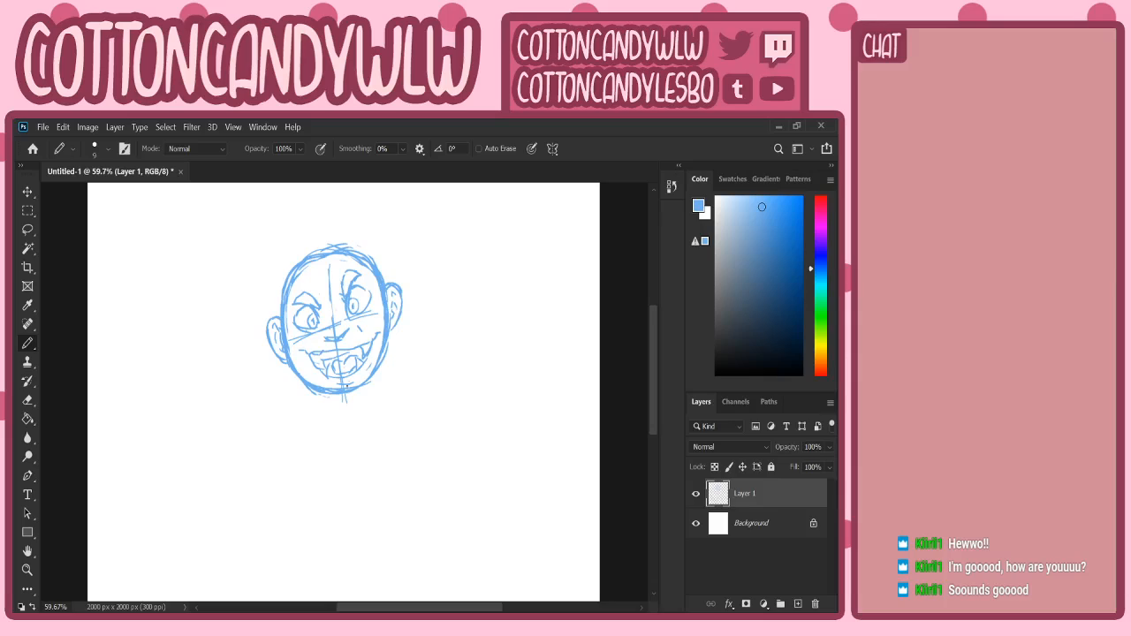
pyautogui.moveTo(347, 388); pyautogui.dragTo(374, 376)
pyautogui.moveTo(326, 390); pyautogui.dragTo(376, 382)
pyautogui.moveTo(329, 299); pyautogui.dragTo(328, 281)
pyautogui.moveTo(281, 318)
pyautogui.mouseDown()
pyautogui.moveTo(279, 289)
pyautogui.moveTo(301, 260)
pyautogui.moveTo(278, 290)
pyautogui.mouseUp()
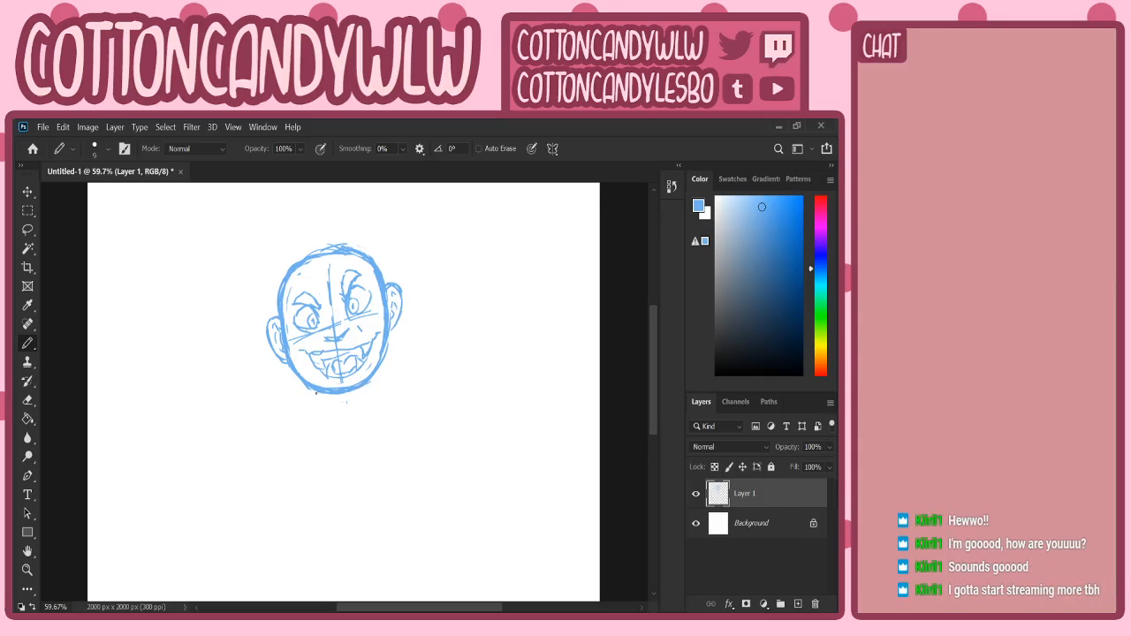
# - Sketch both sides of the neck below the jaw and extend sloping shoulder lines outward
pyautogui.moveTo(320, 399); pyautogui.dragTo(326, 411)
pyautogui.moveTo(373, 376)
pyautogui.mouseDown()
pyautogui.moveTo(380, 407)
pyautogui.moveTo(405, 412)
pyautogui.mouseUp()
pyautogui.moveTo(321, 399); pyautogui.dragTo(278, 412)
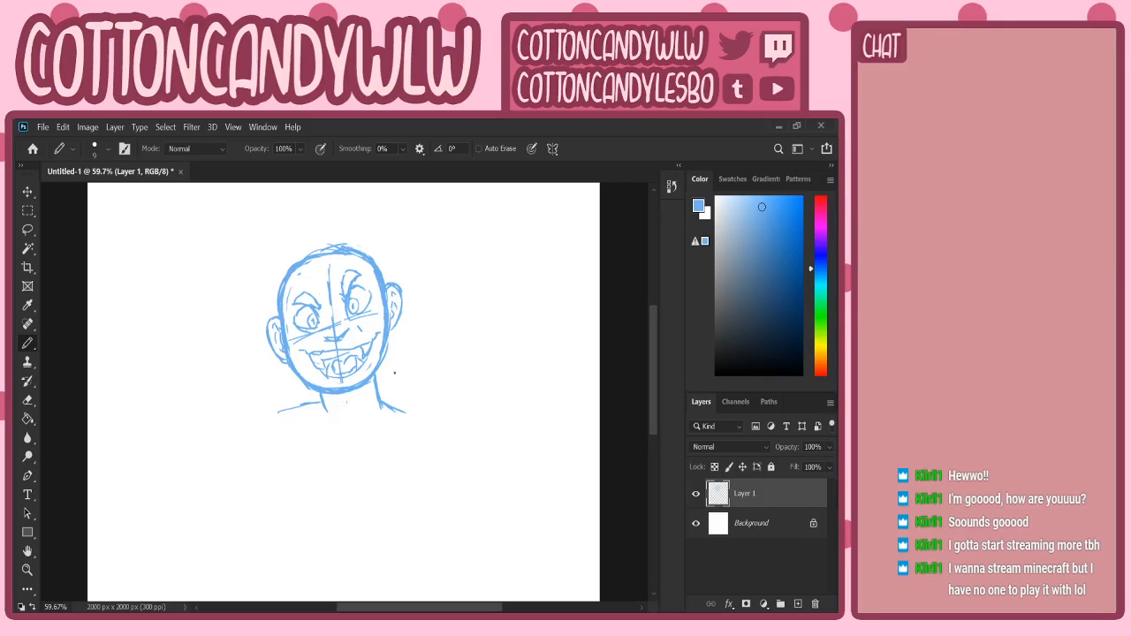
pyautogui.moveTo(396, 408); pyautogui.dragTo(439, 421)
# - Sketch the rounded torso outline down from the shoulders and add a curved neckline at the base of the neck
pyautogui.moveTo(270, 418); pyautogui.dragTo(269, 477)
pyautogui.moveTo(273, 415); pyautogui.dragTo(269, 500)
pyautogui.moveTo(274, 431)
pyautogui.mouseDown()
pyautogui.moveTo(300, 512)
pyautogui.moveTo(322, 491)
pyautogui.moveTo(295, 479)
pyautogui.moveTo(330, 528)
pyautogui.moveTo(299, 510)
pyautogui.moveTo(364, 530)
pyautogui.moveTo(339, 528)
pyautogui.moveTo(431, 482)
pyautogui.moveTo(410, 505)
pyautogui.moveTo(436, 474)
pyautogui.moveTo(443, 425)
pyautogui.moveTo(429, 484)
pyautogui.moveTo(433, 426)
pyautogui.moveTo(420, 504)
pyautogui.moveTo(437, 432)
pyautogui.moveTo(423, 485)
pyautogui.moveTo(288, 513)
pyautogui.mouseUp()
pyautogui.moveTo(272, 414); pyautogui.dragTo(267, 459)
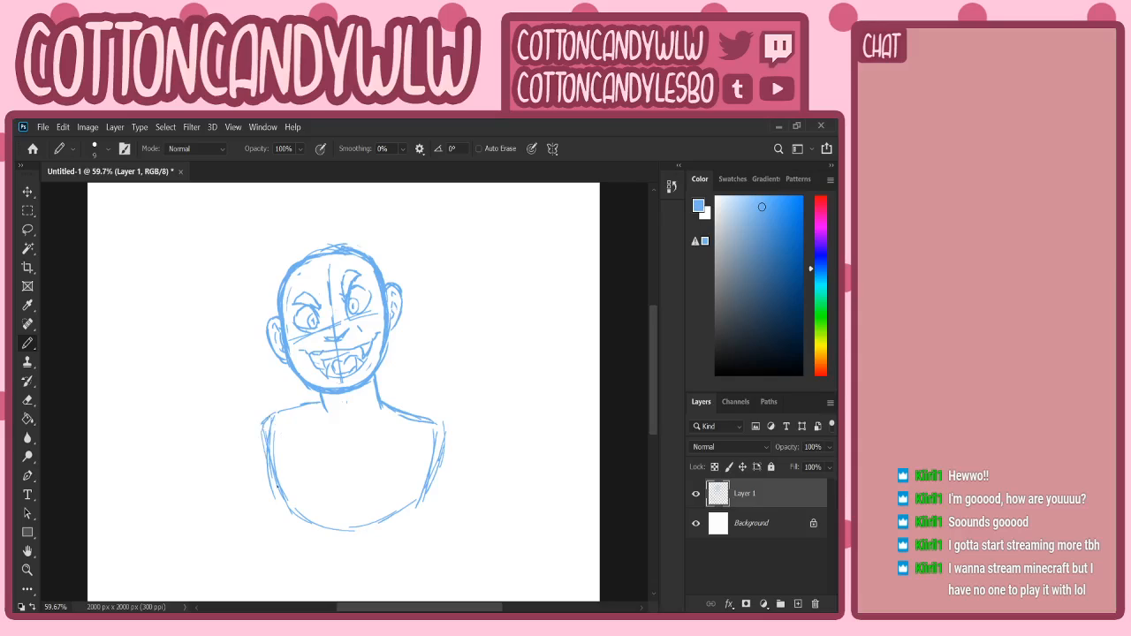
pyautogui.moveTo(279, 497)
pyautogui.mouseDown()
pyautogui.moveTo(307, 526)
pyautogui.moveTo(334, 519)
pyautogui.mouseUp()
pyautogui.moveTo(320, 393)
pyautogui.mouseDown()
pyautogui.moveTo(327, 414)
pyautogui.moveTo(363, 427)
pyautogui.moveTo(382, 408)
pyautogui.mouseUp()
# - Draw two pointed horns on top of the head, with curved bases on the forehead
pyautogui.moveTo(288, 283)
pyautogui.mouseDown()
pyautogui.moveTo(303, 284)
pyautogui.moveTo(307, 268)
pyautogui.moveTo(295, 281)
pyautogui.moveTo(361, 285)
pyautogui.mouseUp()
pyautogui.scroll(2, 655, 346)
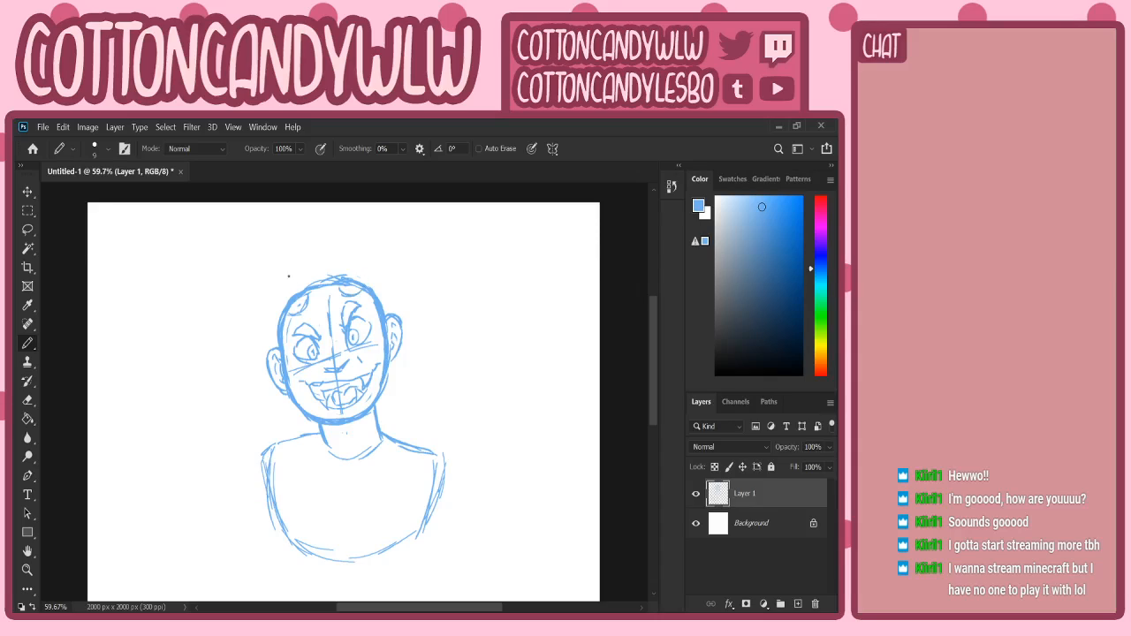
pyautogui.moveTo(302, 289)
pyautogui.mouseDown()
pyautogui.moveTo(272, 260)
pyautogui.moveTo(281, 309)
pyautogui.mouseUp()
pyautogui.hotkey('ctrl', 'z')
pyautogui.hotkey('ctrl', 'z')
pyautogui.hotkey('ctrl', 'z')
pyautogui.hotkey('ctrl', 'z')
pyautogui.moveTo(285, 307)
pyautogui.mouseDown()
pyautogui.moveTo(284, 254)
pyautogui.moveTo(306, 290)
pyautogui.moveTo(281, 254)
pyautogui.moveTo(297, 272)
pyautogui.moveTo(353, 236)
pyautogui.moveTo(363, 275)
pyautogui.moveTo(358, 243)
pyautogui.moveTo(341, 279)
pyautogui.moveTo(364, 288)
pyautogui.mouseUp()
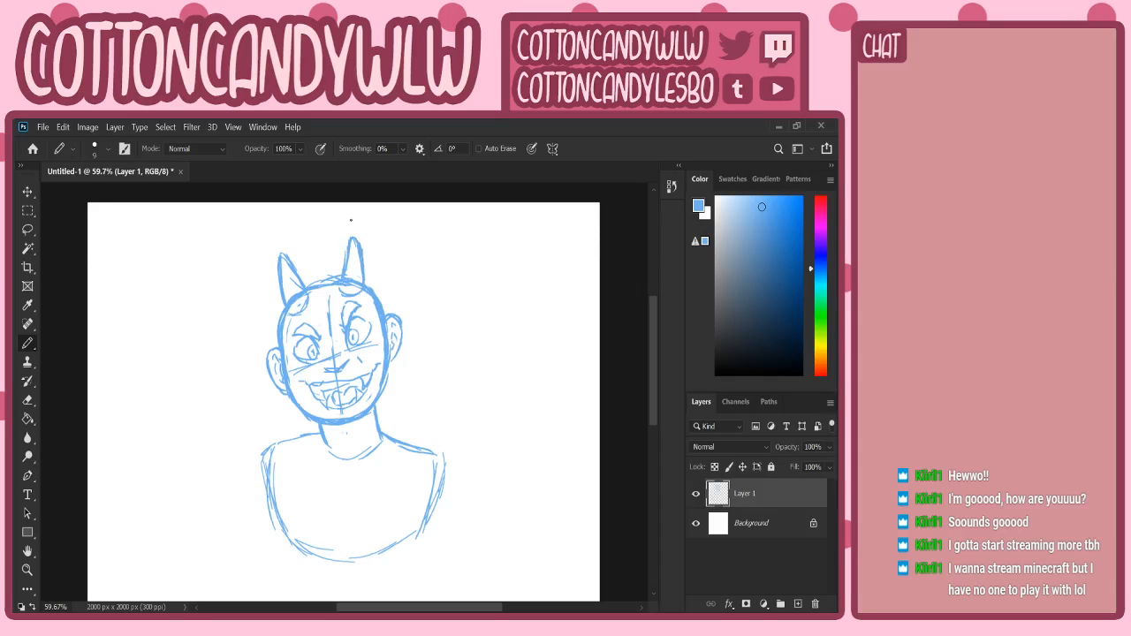
# - Refine the outlines of both horns and clean up where their bases meet the head
pyautogui.moveTo(357, 239); pyautogui.dragTo(365, 273)
pyautogui.hotkey('ctrl', 'z')
pyautogui.hotkey('ctrl', 'z')
pyautogui.moveTo(357, 239)
pyautogui.mouseDown()
pyautogui.moveTo(365, 288)
pyautogui.moveTo(363, 274)
pyautogui.mouseUp()
pyautogui.moveTo(350, 252)
pyautogui.mouseDown()
pyautogui.moveTo(345, 285)
pyautogui.moveTo(362, 284)
pyautogui.mouseUp()
pyautogui.moveTo(292, 296)
pyautogui.mouseDown()
pyautogui.moveTo(293, 306)
pyautogui.moveTo(296, 271)
pyautogui.mouseUp()
# - Move the character sketch slightly to the left on the canvas
pyautogui.moveTo(656, 344)
pyautogui.mouseDown()
pyautogui.moveTo(658, 390)
pyautogui.moveTo(659, 367)
pyautogui.mouseUp()
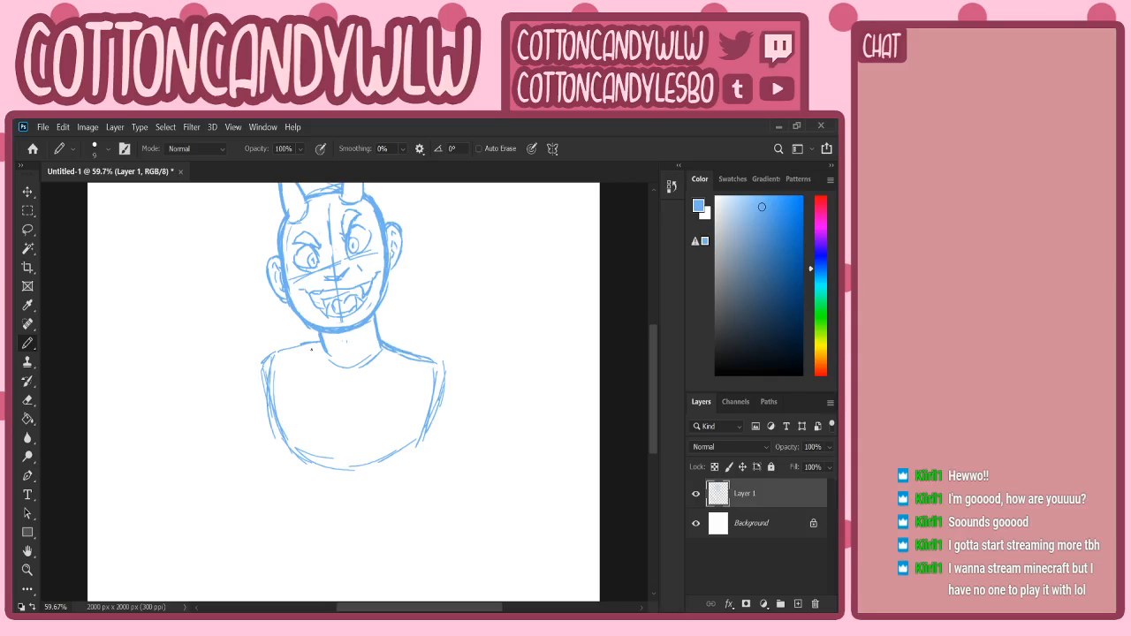
pyautogui.click(27, 570)
pyautogui.keyDown('alt'); pyautogui.click(336, 343); pyautogui.keyUp('alt')
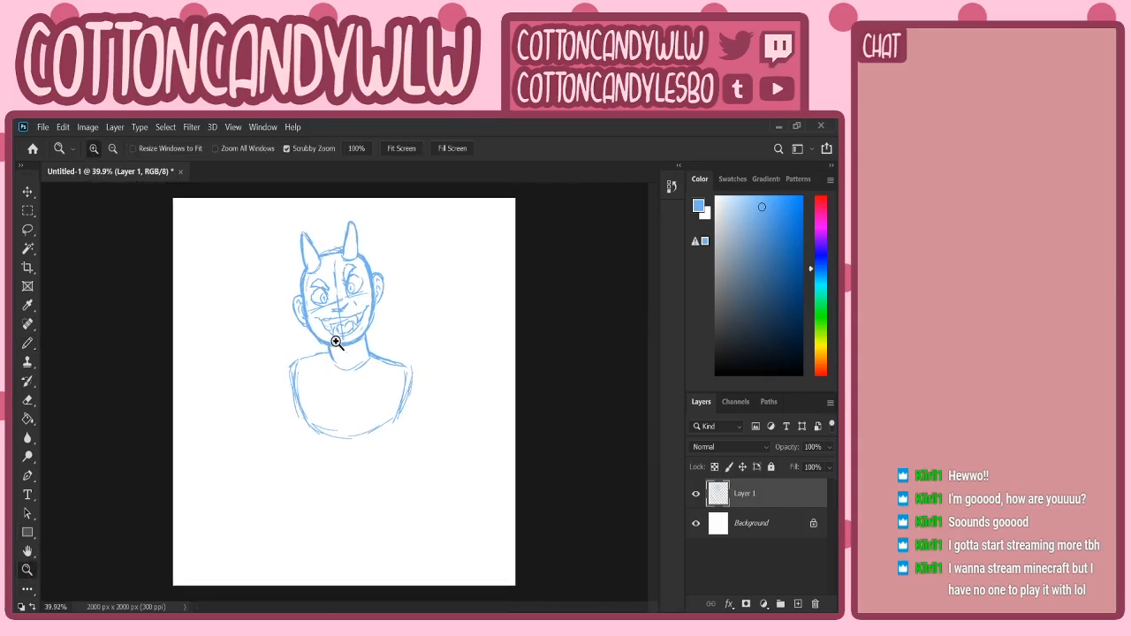
pyautogui.press('v')
pyautogui.moveTo(424, 312); pyautogui.dragTo(417, 307)
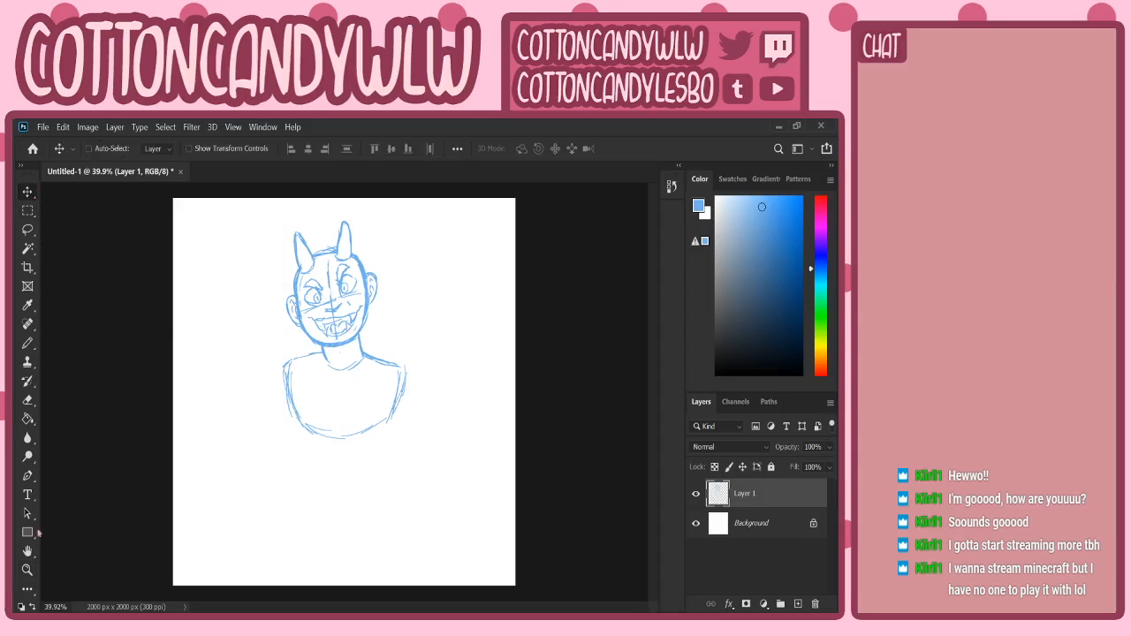
# - Doodle a small horned head in profile and separate horn shapes in the blank space right of the character
pyautogui.click(28, 570)
pyautogui.moveTo(338, 237); pyautogui.dragTo(361, 222)
pyautogui.click(28, 342)
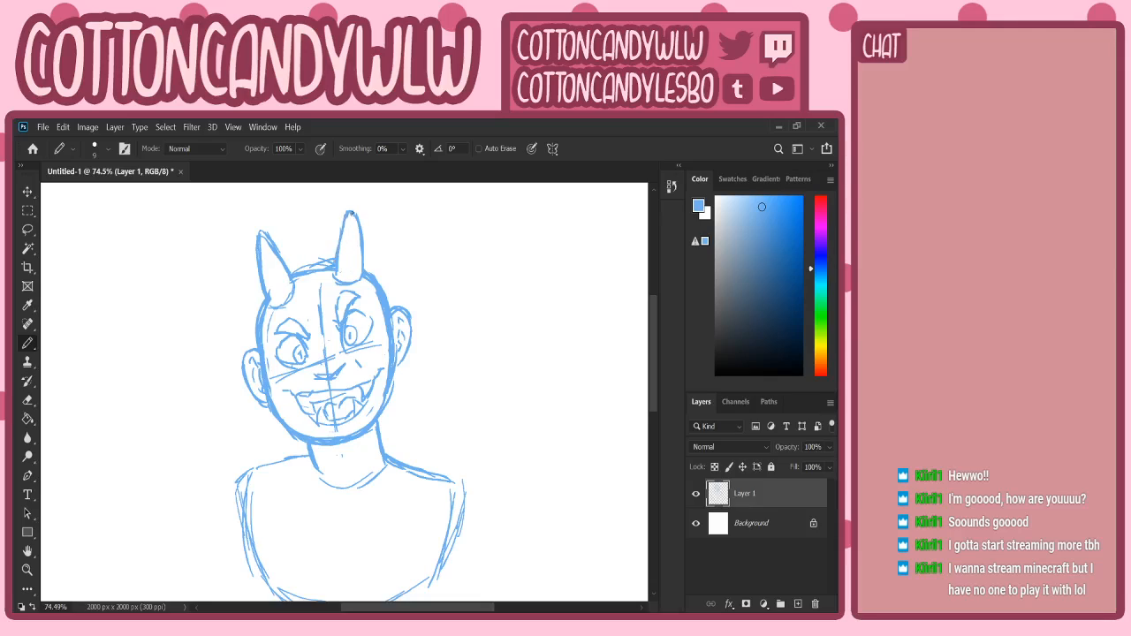
pyautogui.moveTo(350, 212); pyautogui.dragTo(361, 267)
pyautogui.moveTo(490, 256)
pyautogui.mouseDown()
pyautogui.moveTo(491, 314)
pyautogui.moveTo(524, 302)
pyautogui.mouseUp()
pyautogui.moveTo(492, 254)
pyautogui.mouseDown()
pyautogui.moveTo(483, 223)
pyautogui.moveTo(484, 241)
pyautogui.moveTo(483, 224)
pyautogui.moveTo(500, 249)
pyautogui.moveTo(535, 279)
pyautogui.mouseUp()
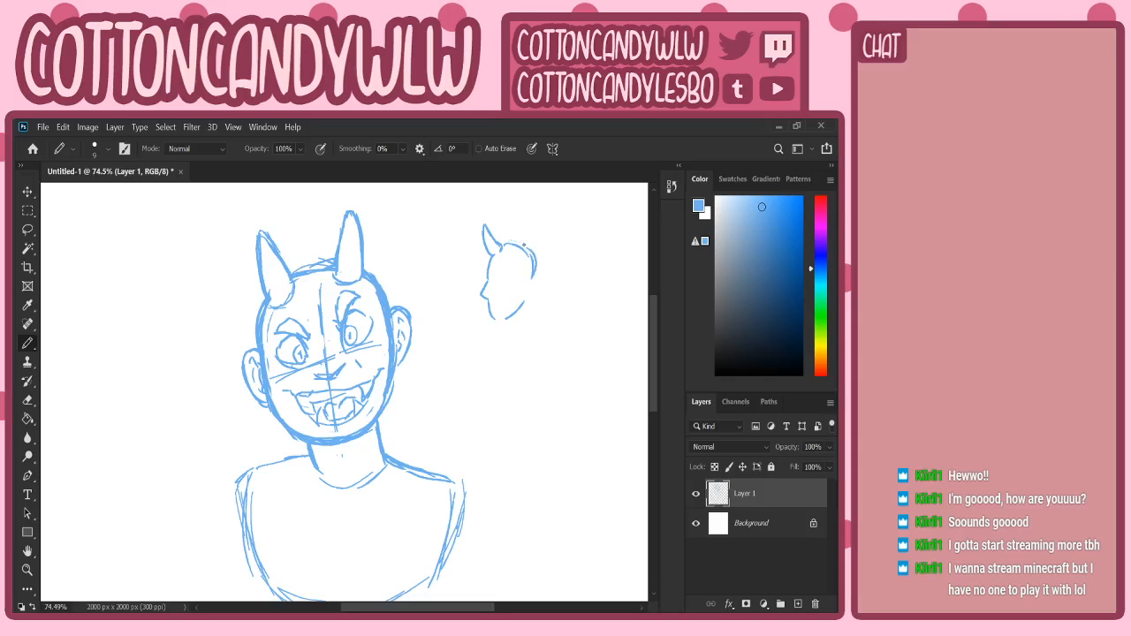
pyautogui.moveTo(513, 243)
pyautogui.mouseDown()
pyautogui.moveTo(538, 275)
pyautogui.moveTo(521, 305)
pyautogui.mouseUp()
pyautogui.moveTo(501, 367)
pyautogui.mouseDown()
pyautogui.moveTo(513, 336)
pyautogui.moveTo(513, 362)
pyautogui.moveTo(533, 359)
pyautogui.moveTo(542, 334)
pyautogui.moveTo(548, 362)
pyautogui.moveTo(546, 350)
pyautogui.moveTo(534, 362)
pyautogui.mouseUp()
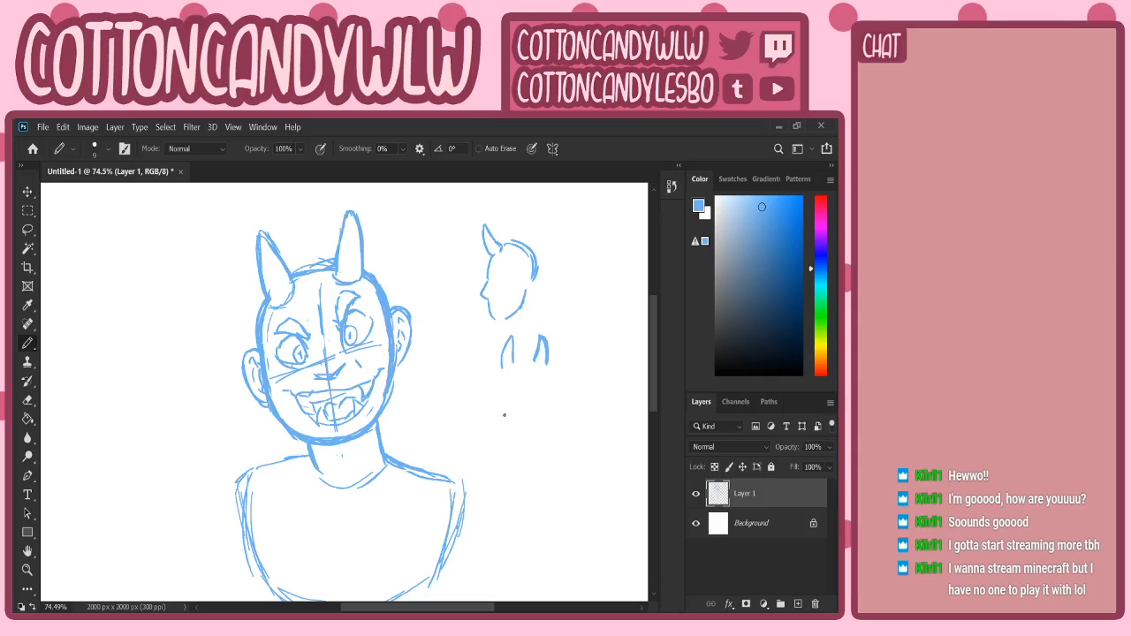
pyautogui.moveTo(505, 416); pyautogui.dragTo(514, 390)
pyautogui.moveTo(536, 415)
pyautogui.mouseDown()
pyautogui.moveTo(540, 389)
pyautogui.moveTo(541, 423)
pyautogui.moveTo(507, 425)
pyautogui.moveTo(541, 383)
pyautogui.moveTo(551, 428)
pyautogui.mouseUp()
# - Erase the right horn and reshape the left horn into a curved point
pyautogui.moveTo(351, 213)
pyautogui.mouseDown()
pyautogui.moveTo(341, 268)
pyautogui.moveTo(365, 262)
pyautogui.moveTo(365, 218)
pyautogui.moveTo(340, 254)
pyautogui.moveTo(341, 279)
pyautogui.moveTo(366, 252)
pyautogui.moveTo(357, 220)
pyautogui.mouseUp()
pyautogui.moveTo(259, 226)
pyautogui.mouseDown()
pyautogui.moveTo(282, 297)
pyautogui.moveTo(277, 246)
pyautogui.moveTo(283, 261)
pyautogui.moveTo(262, 228)
pyautogui.moveTo(265, 301)
pyautogui.moveTo(258, 238)
pyautogui.moveTo(297, 275)
pyautogui.mouseUp()
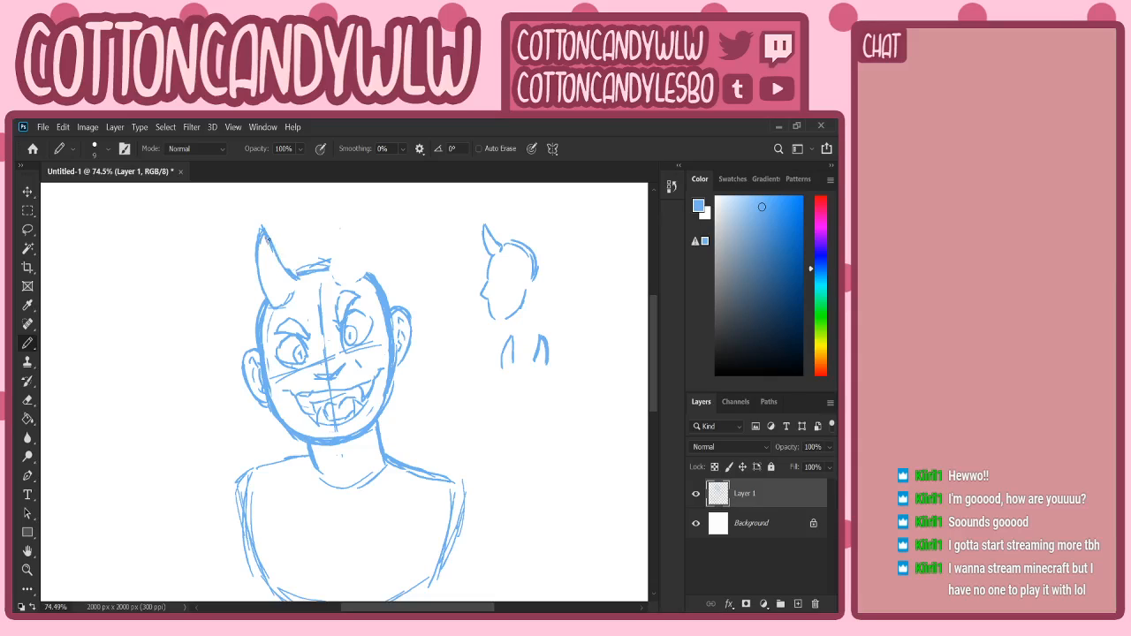
pyautogui.moveTo(295, 287); pyautogui.dragTo(294, 274)
pyautogui.moveTo(336, 268)
pyautogui.mouseDown()
pyautogui.moveTo(352, 212)
pyautogui.moveTo(363, 272)
pyautogui.mouseUp()
pyautogui.moveTo(353, 215); pyautogui.dragTo(362, 244)
pyautogui.moveTo(362, 242); pyautogui.dragTo(366, 278)
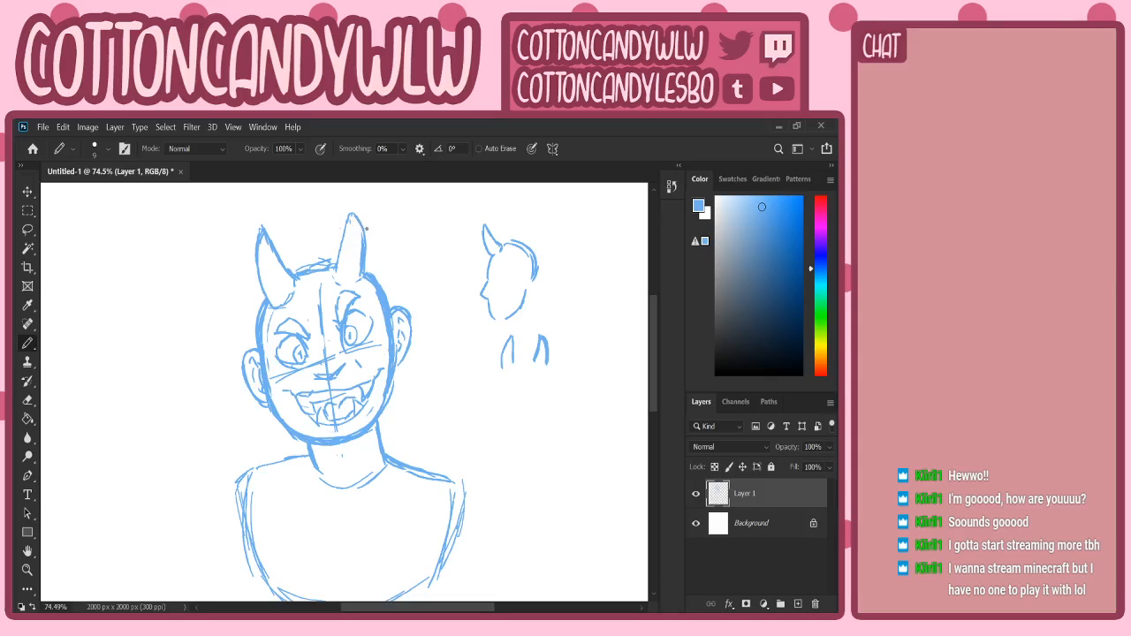
pyautogui.moveTo(356, 219)
pyautogui.mouseDown()
pyautogui.moveTo(364, 253)
pyautogui.moveTo(350, 216)
pyautogui.moveTo(338, 258)
pyautogui.mouseUp()
pyautogui.hotkey('ctrl', 'z')
pyautogui.hotkey('ctrl', 'z')
pyautogui.hotkey('ctrl', 'z')
# - Redraw the right horn as a curved point with a thicker outline and a clear interior
pyautogui.moveTo(335, 264)
pyautogui.mouseDown()
pyautogui.moveTo(338, 268)
pyautogui.moveTo(375, 275)
pyautogui.moveTo(337, 270)
pyautogui.moveTo(365, 273)
pyautogui.moveTo(342, 265)
pyautogui.moveTo(369, 253)
pyautogui.moveTo(355, 209)
pyautogui.moveTo(371, 270)
pyautogui.mouseUp()
pyautogui.moveTo(357, 210); pyautogui.dragTo(337, 267)
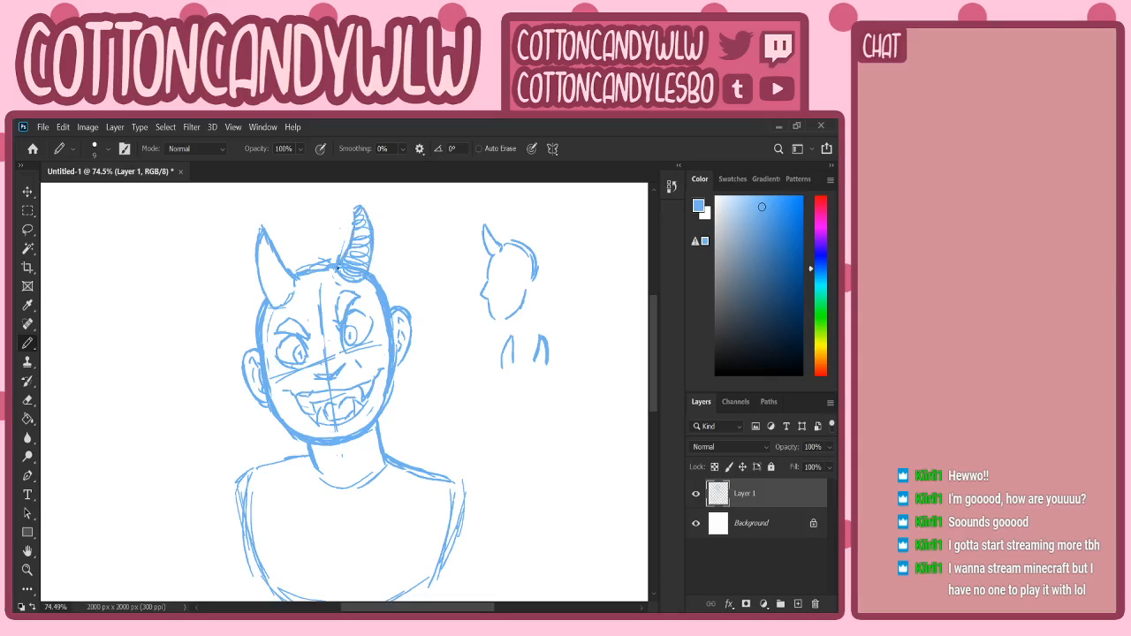
pyautogui.moveTo(360, 208); pyautogui.dragTo(373, 272)
pyautogui.moveTo(358, 217)
pyautogui.mouseDown()
pyautogui.moveTo(365, 258)
pyautogui.moveTo(360, 215)
pyautogui.moveTo(353, 276)
pyautogui.mouseUp()
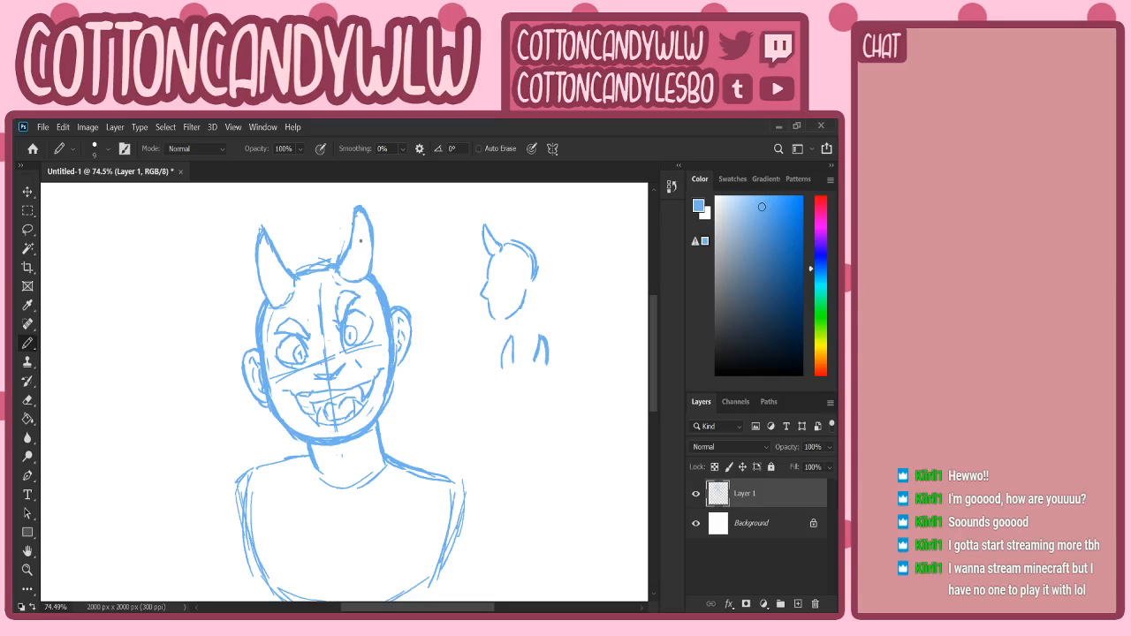
pyautogui.moveTo(650, 400); pyautogui.dragTo(657, 425)
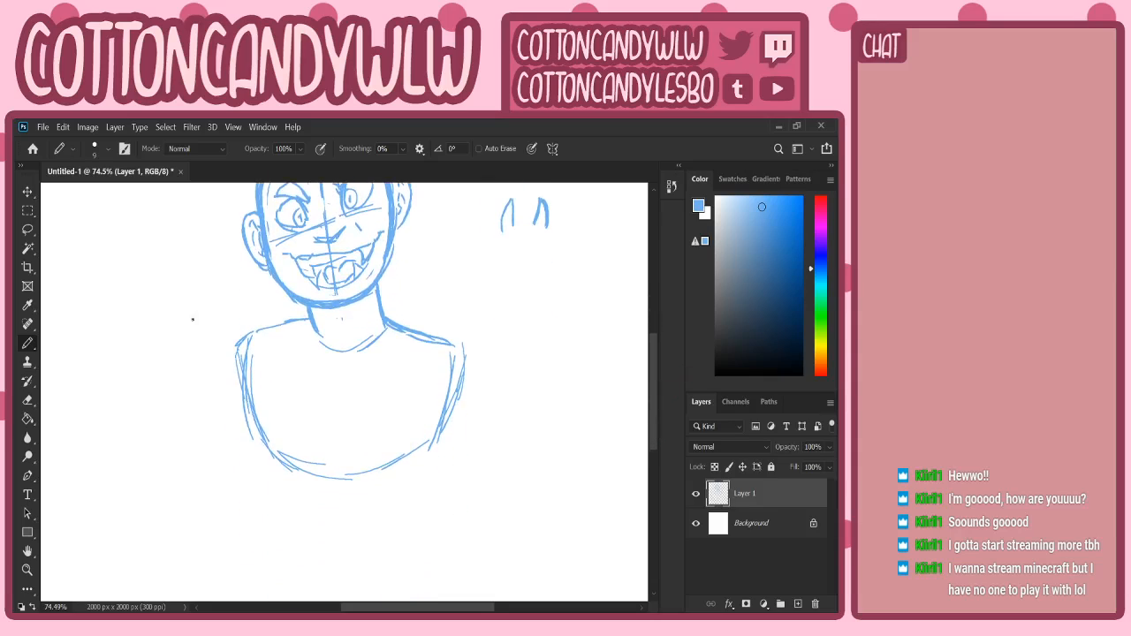
pyautogui.moveTo(159, 347)
pyautogui.mouseDown()
pyautogui.moveTo(209, 352)
pyautogui.moveTo(168, 320)
pyautogui.moveTo(232, 348)
pyautogui.moveTo(216, 267)
pyautogui.mouseUp()
pyautogui.moveTo(201, 306)
pyautogui.mouseDown()
pyautogui.moveTo(212, 267)
pyautogui.moveTo(196, 300)
pyautogui.moveTo(139, 303)
pyautogui.moveTo(186, 364)
pyautogui.mouseUp()
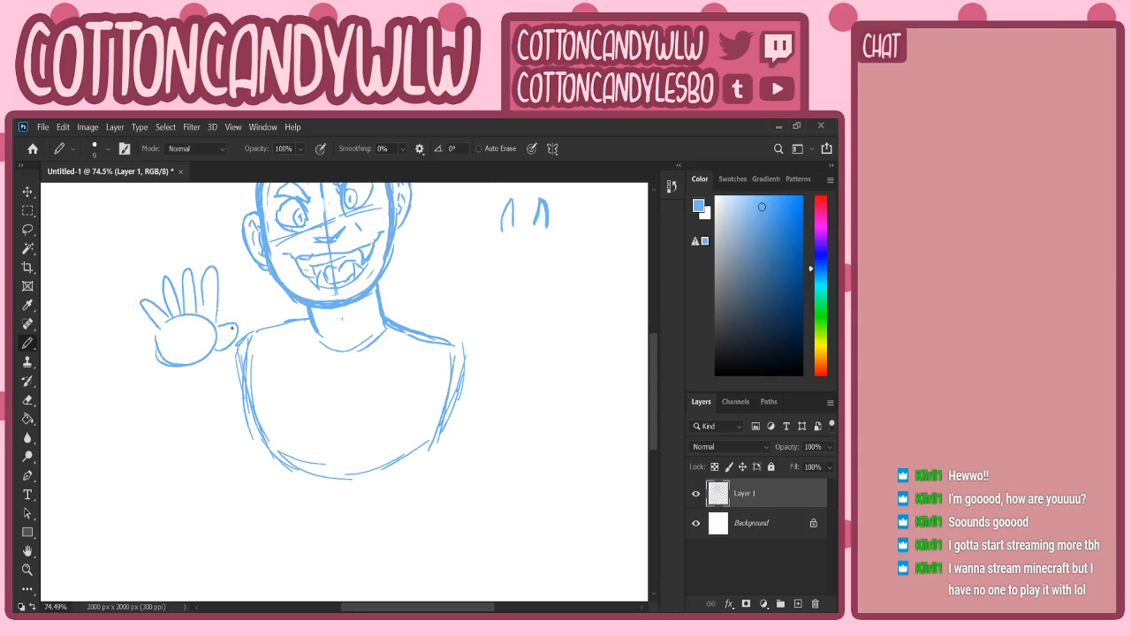
pyautogui.hotkey('ctrl', 'z')
pyautogui.hotkey('ctrl', 'z')
pyautogui.hotkey('ctrl', 'z')
pyautogui.hotkey('ctrl', 'z')
pyautogui.hotkey('ctrl', 'z')
pyautogui.hotkey('ctrl', 'z')
pyautogui.hotkey('ctrl', 'z')
pyautogui.hotkey('ctrl', 'z')
pyautogui.hotkey('ctrl', 'z')
pyautogui.hotkey('ctrl', 'z')
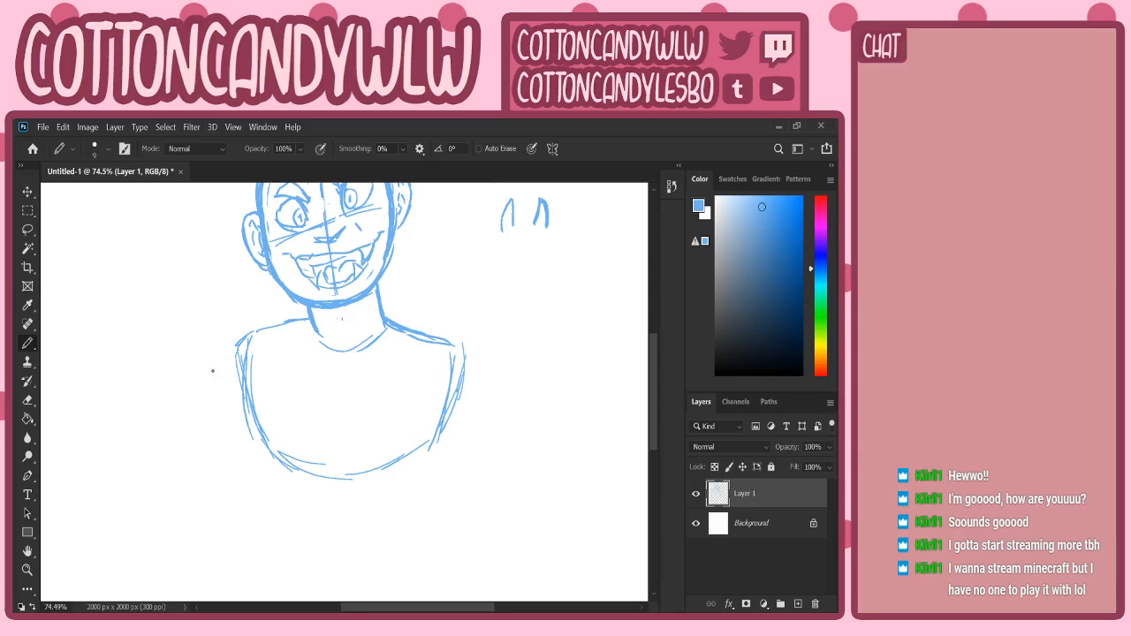
pyautogui.moveTo(237, 355)
pyautogui.mouseDown()
pyautogui.moveTo(219, 371)
pyautogui.moveTo(194, 362)
pyautogui.moveTo(208, 314)
pyautogui.moveTo(233, 303)
pyautogui.mouseUp()
pyautogui.hotkey('ctrl', 'z')
pyautogui.hotkey('ctrl', 'z')
# - Try sketching a raised arm left of the torso, with a block forearm, an elbow curve and an open hand
pyautogui.moveTo(152, 327)
pyautogui.mouseDown()
pyautogui.moveTo(150, 360)
pyautogui.moveTo(173, 383)
pyautogui.moveTo(166, 312)
pyautogui.moveTo(148, 311)
pyautogui.moveTo(184, 317)
pyautogui.moveTo(188, 378)
pyautogui.mouseUp()
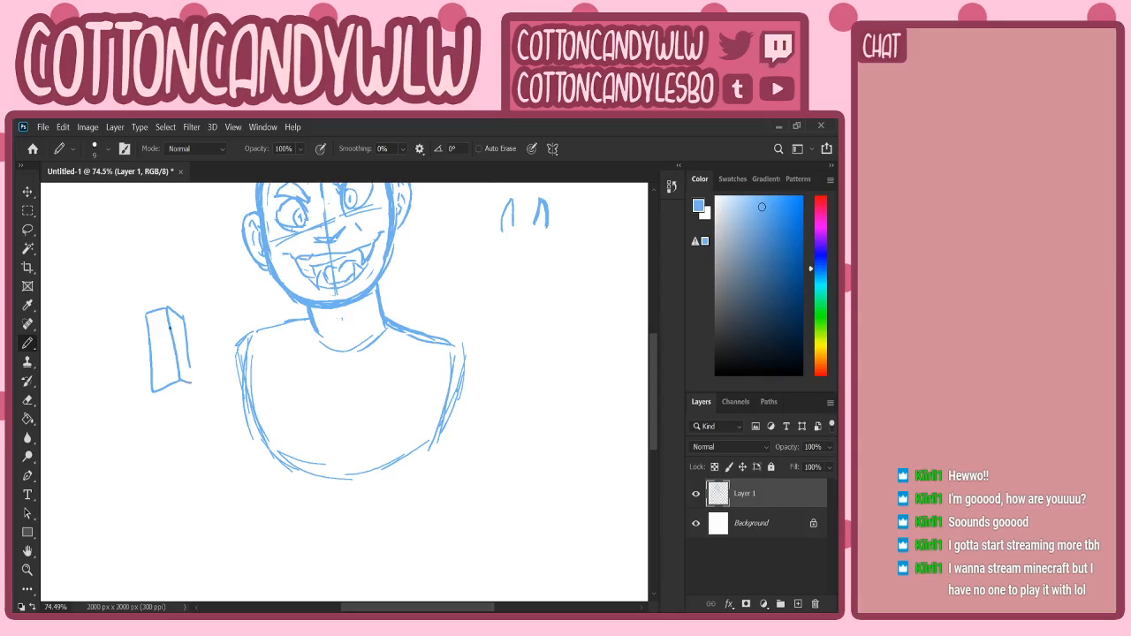
pyautogui.hotkey('ctrl', 'z')
pyautogui.moveTo(192, 372); pyautogui.dragTo(212, 368)
pyautogui.moveTo(156, 395); pyautogui.dragTo(194, 408)
pyautogui.moveTo(151, 311)
pyautogui.mouseDown()
pyautogui.moveTo(132, 282)
pyautogui.moveTo(183, 293)
pyautogui.moveTo(161, 263)
pyautogui.moveTo(147, 281)
pyautogui.moveTo(142, 270)
pyautogui.moveTo(152, 308)
pyautogui.mouseUp()
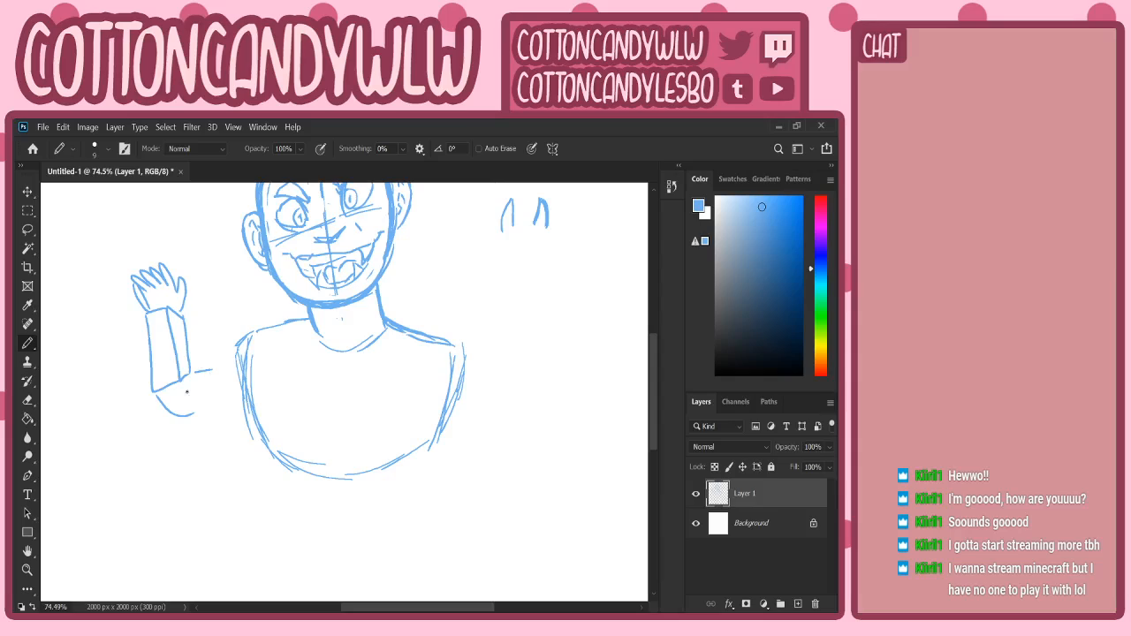
# - Try rounding the raised arm with contour rings, then clean up its forearm and elbow outline
pyautogui.moveTo(202, 390)
pyautogui.mouseDown()
pyautogui.moveTo(189, 408)
pyautogui.moveTo(193, 371)
pyautogui.moveTo(164, 313)
pyautogui.mouseUp()
pyautogui.moveTo(181, 360)
pyautogui.mouseDown()
pyautogui.moveTo(161, 329)
pyautogui.moveTo(176, 307)
pyautogui.moveTo(158, 402)
pyautogui.mouseUp()
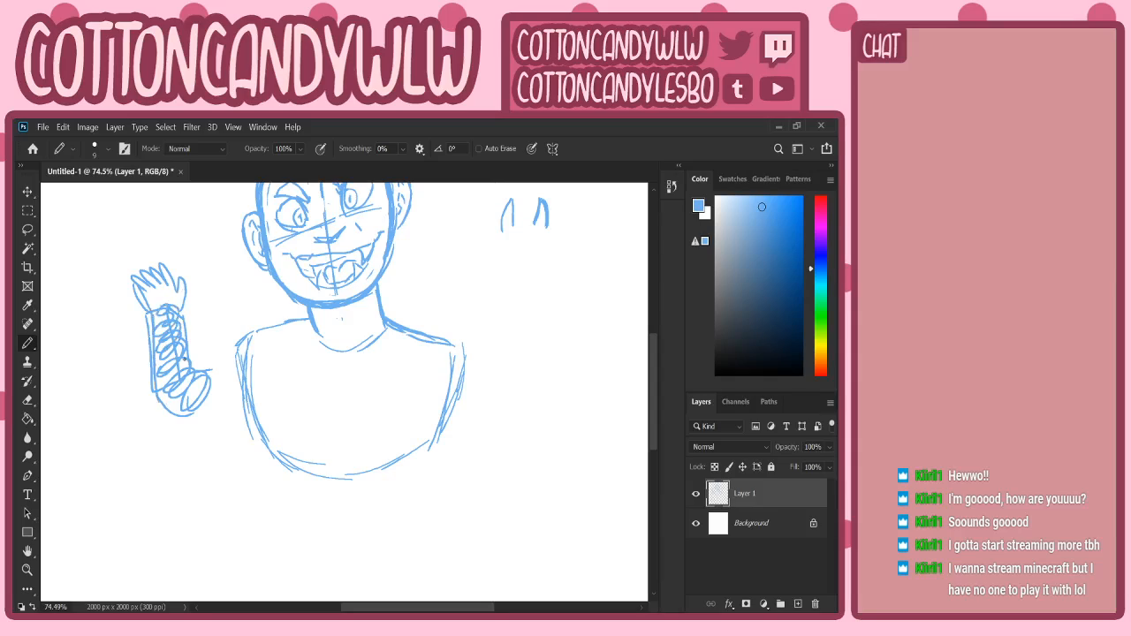
pyautogui.moveTo(179, 318)
pyautogui.mouseDown()
pyautogui.moveTo(187, 366)
pyautogui.moveTo(199, 371)
pyautogui.moveTo(185, 397)
pyautogui.moveTo(218, 369)
pyautogui.mouseUp()
pyautogui.moveTo(163, 314)
pyautogui.mouseDown()
pyautogui.moveTo(160, 369)
pyautogui.moveTo(179, 377)
pyautogui.moveTo(178, 343)
pyautogui.moveTo(185, 381)
pyautogui.moveTo(175, 382)
pyautogui.moveTo(208, 385)
pyautogui.mouseUp()
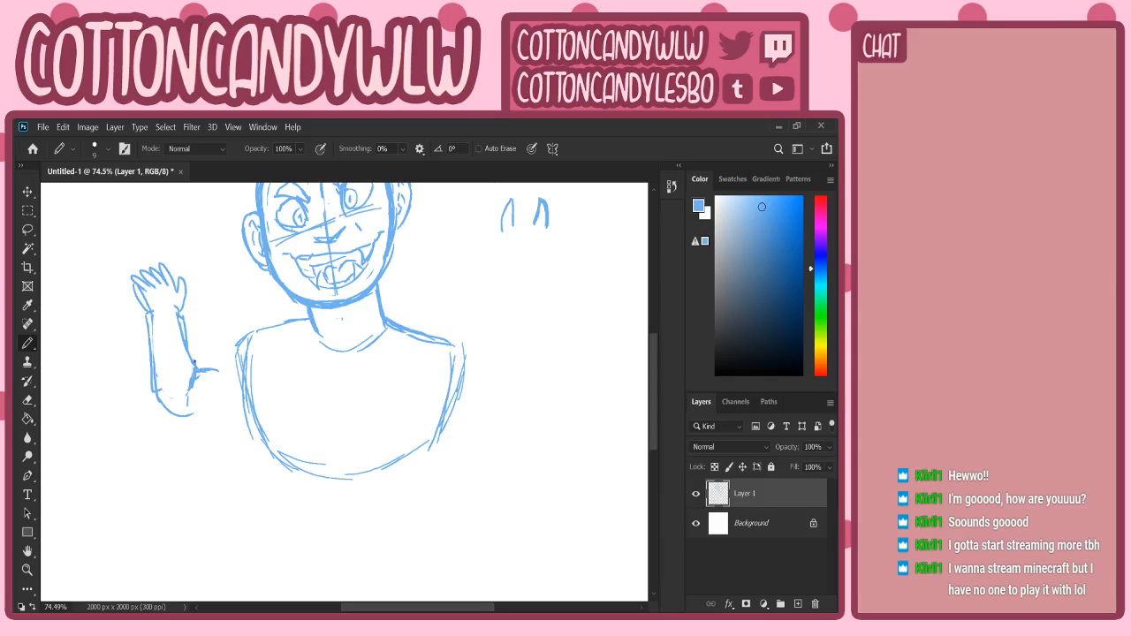
# - Erase the trial arm beside the torso and the horn and profile doodles right of the head
pyautogui.moveTo(137, 296)
pyautogui.mouseDown()
pyautogui.moveTo(129, 269)
pyautogui.moveTo(158, 348)
pyautogui.moveTo(196, 393)
pyautogui.moveTo(211, 351)
pyautogui.moveTo(164, 245)
pyautogui.moveTo(141, 310)
pyautogui.moveTo(179, 431)
pyautogui.moveTo(207, 361)
pyautogui.mouseUp()
pyautogui.moveTo(654, 386); pyautogui.dragTo(673, 326)
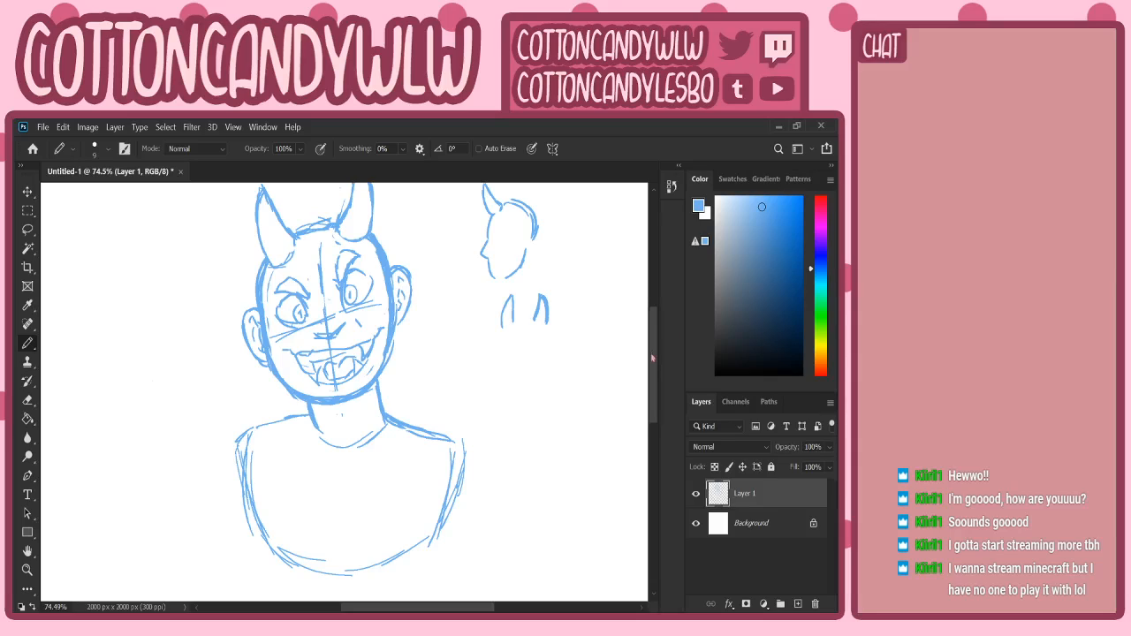
pyautogui.scroll(2, 655, 335)
pyautogui.moveTo(494, 252)
pyautogui.mouseDown()
pyautogui.moveTo(481, 331)
pyautogui.moveTo(519, 341)
pyautogui.moveTo(507, 273)
pyautogui.moveTo(535, 298)
pyautogui.moveTo(507, 390)
pyautogui.moveTo(553, 397)
pyautogui.moveTo(553, 376)
pyautogui.mouseUp()
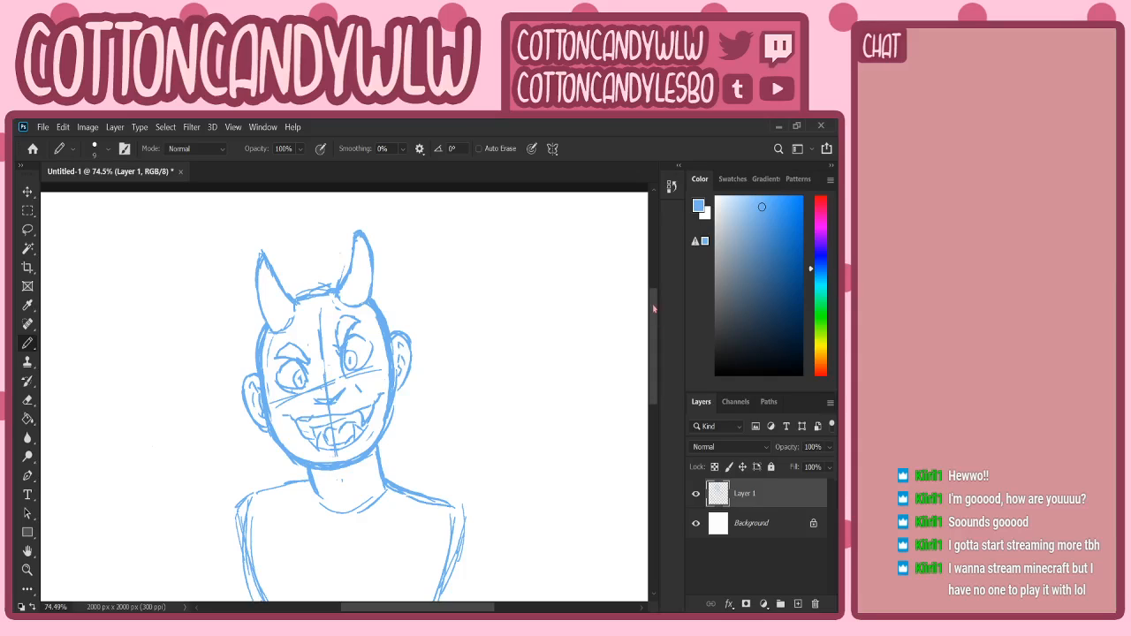
# - Select the right horn, rotate it to -2.56 degrees and shift it slightly toward the head's centre, then clear the selection
pyautogui.click(30, 233)
pyautogui.moveTo(377, 253)
pyautogui.mouseDown()
pyautogui.moveTo(364, 298)
pyautogui.moveTo(334, 295)
pyautogui.moveTo(349, 246)
pyautogui.moveTo(391, 214)
pyautogui.mouseUp()
pyautogui.hotkey('ctrl', 't')
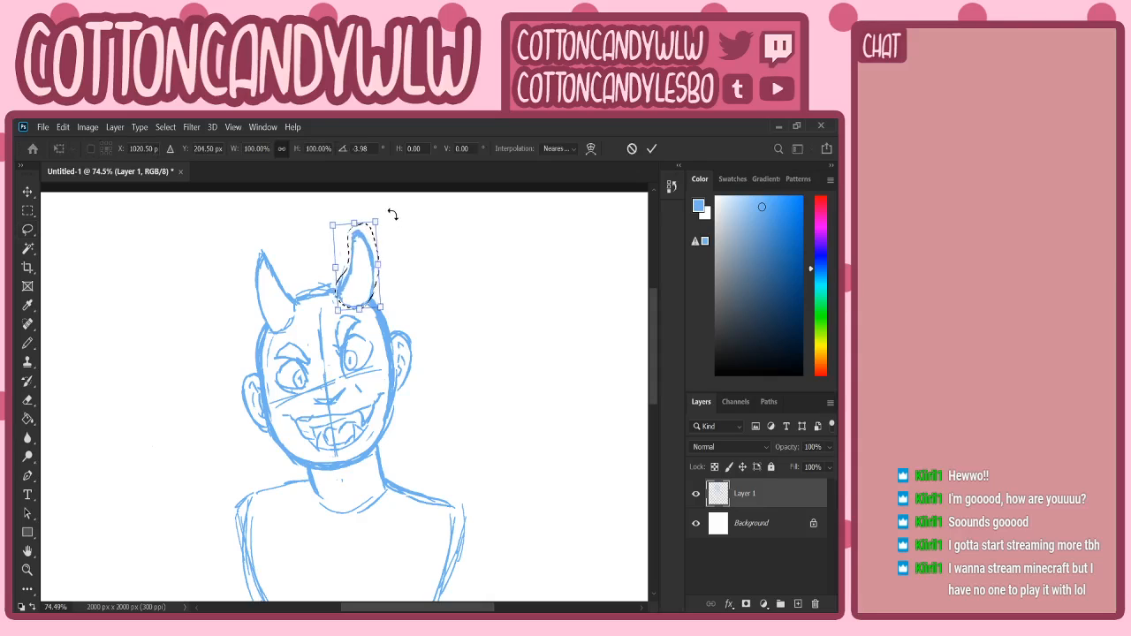
pyautogui.moveTo(365, 254); pyautogui.dragTo(361, 252)
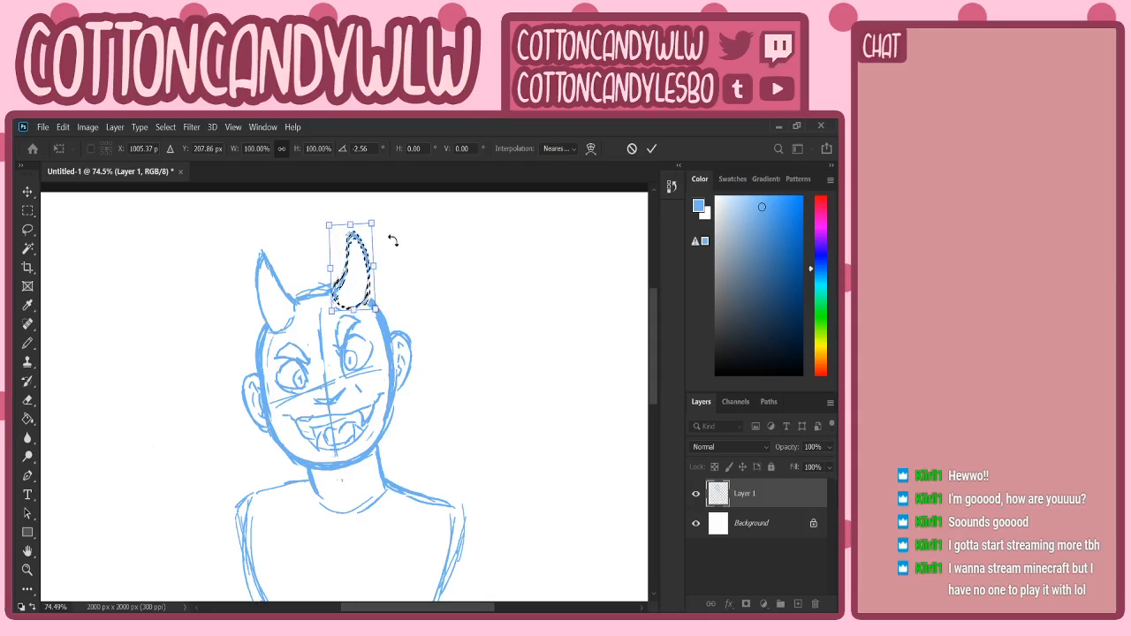
pyautogui.click(651, 149)
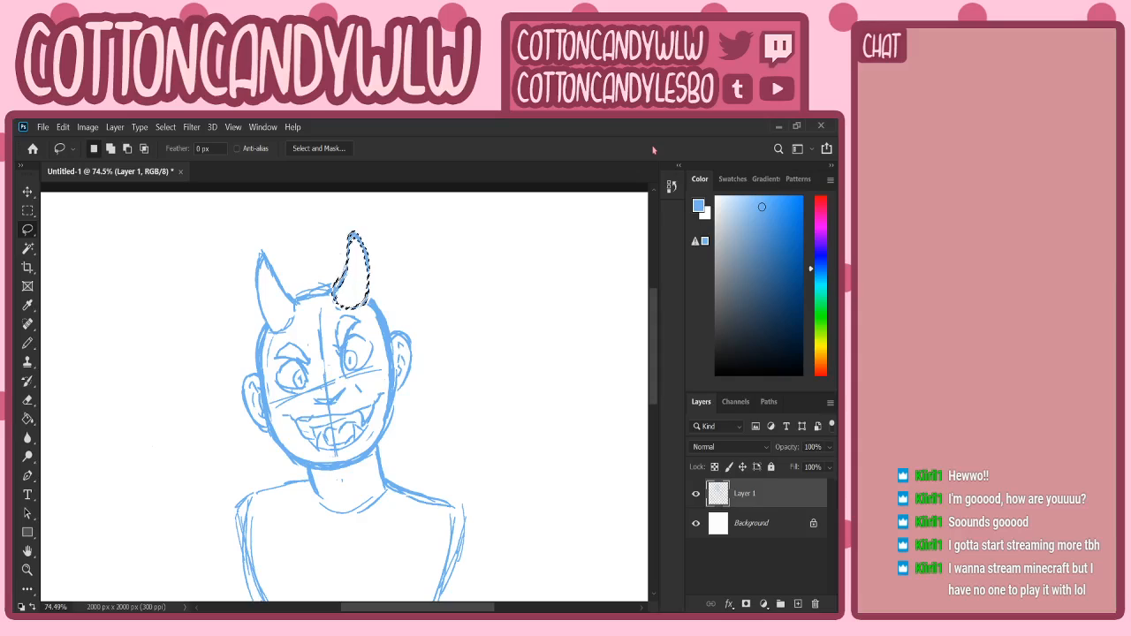
pyautogui.hotkey('ctrl', 'd')
pyautogui.press('b')
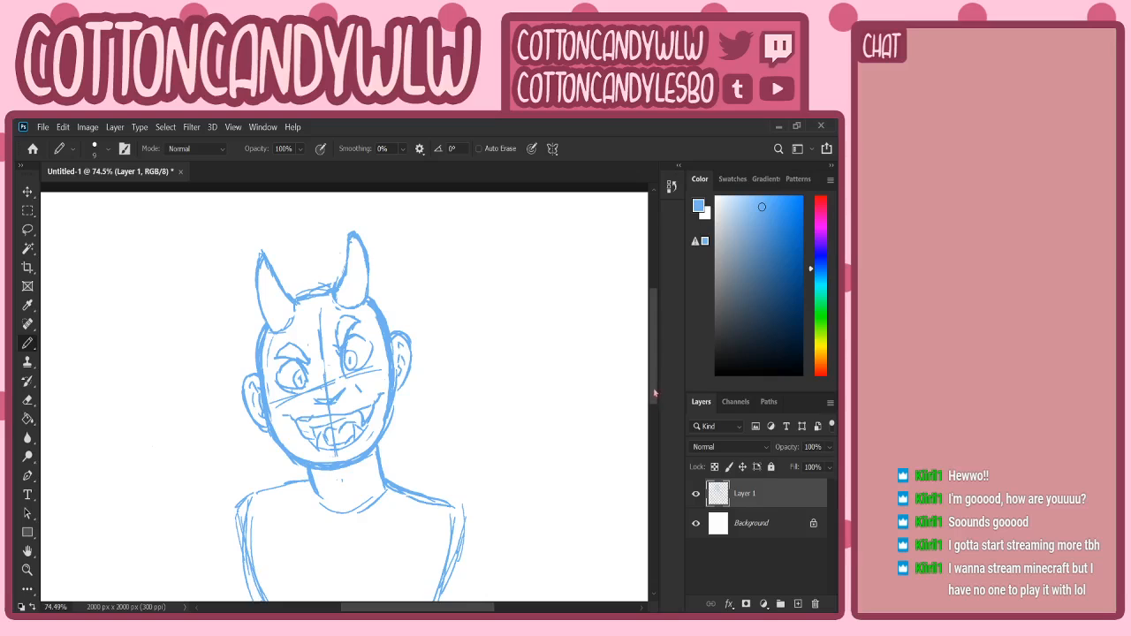
# - Move the whole sketch upward so the horns sit close to the canvas's top edge
pyautogui.moveTo(655, 392); pyautogui.dragTo(658, 416)
pyautogui.click(27, 570)
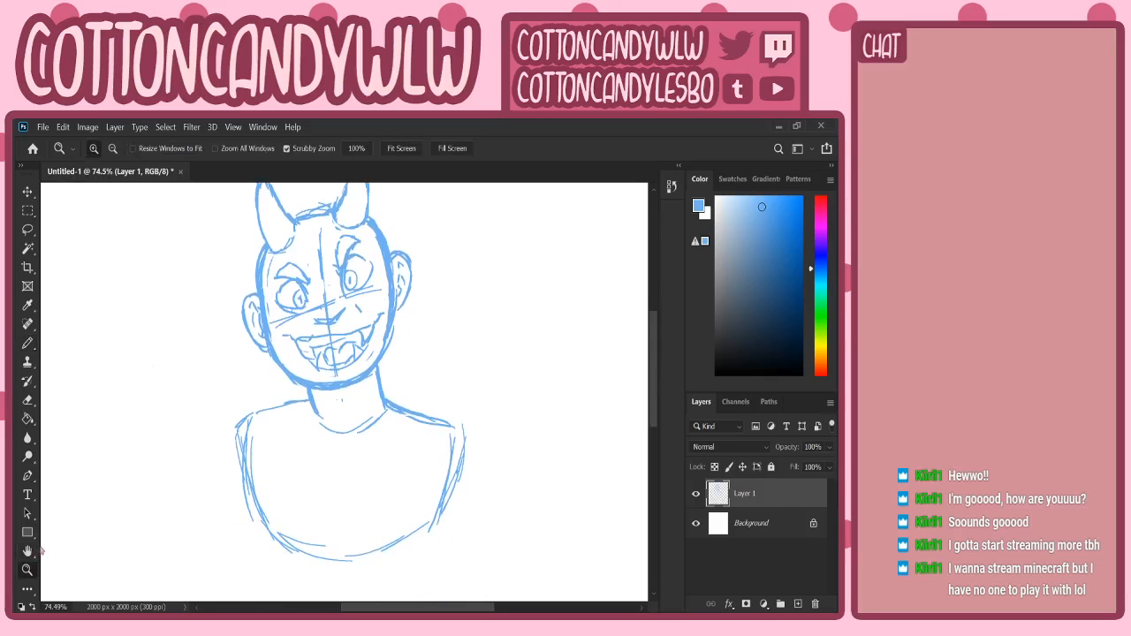
pyautogui.keyDown('alt'); pyautogui.click(368, 399); pyautogui.keyUp('alt')
pyautogui.press('v')
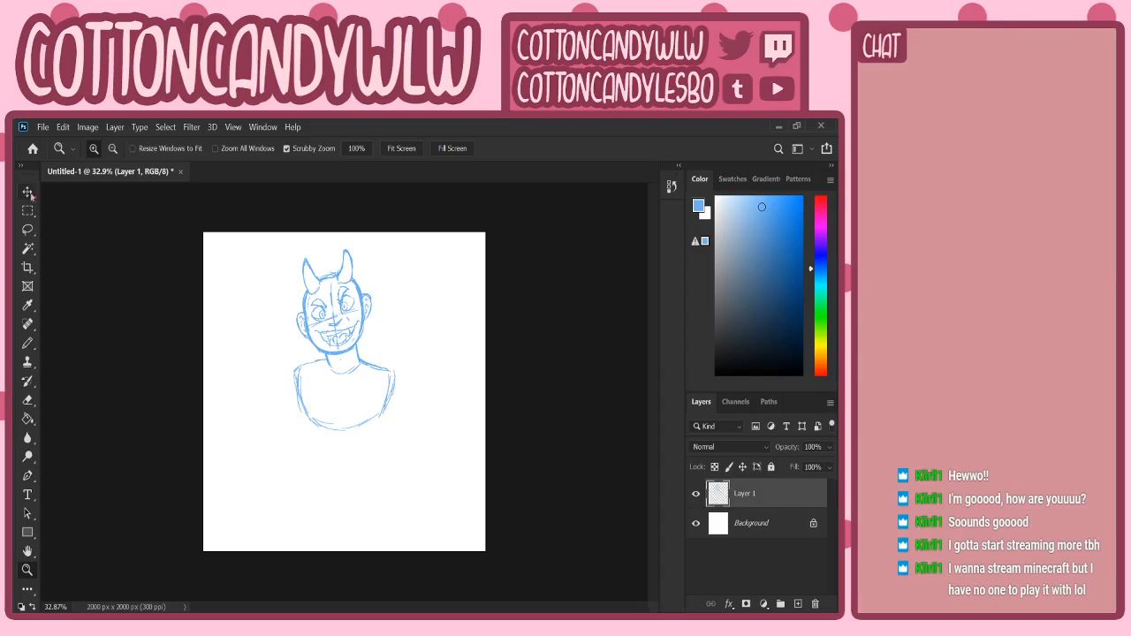
pyautogui.moveTo(398, 371); pyautogui.dragTo(399, 354)
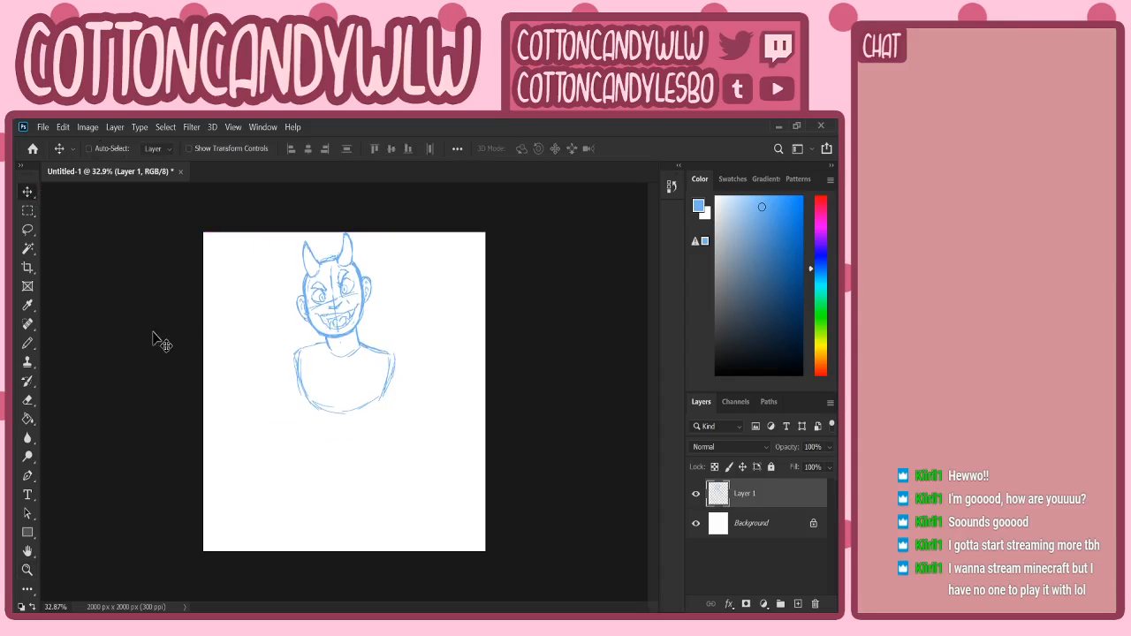
# - Thicken the left shoulder outline and sketch angled collarbone lines at the neck base, undoing stray torso strokes
pyautogui.click(28, 343)
pyautogui.moveTo(299, 362)
pyautogui.mouseDown()
pyautogui.moveTo(295, 394)
pyautogui.moveTo(300, 360)
pyautogui.mouseUp()
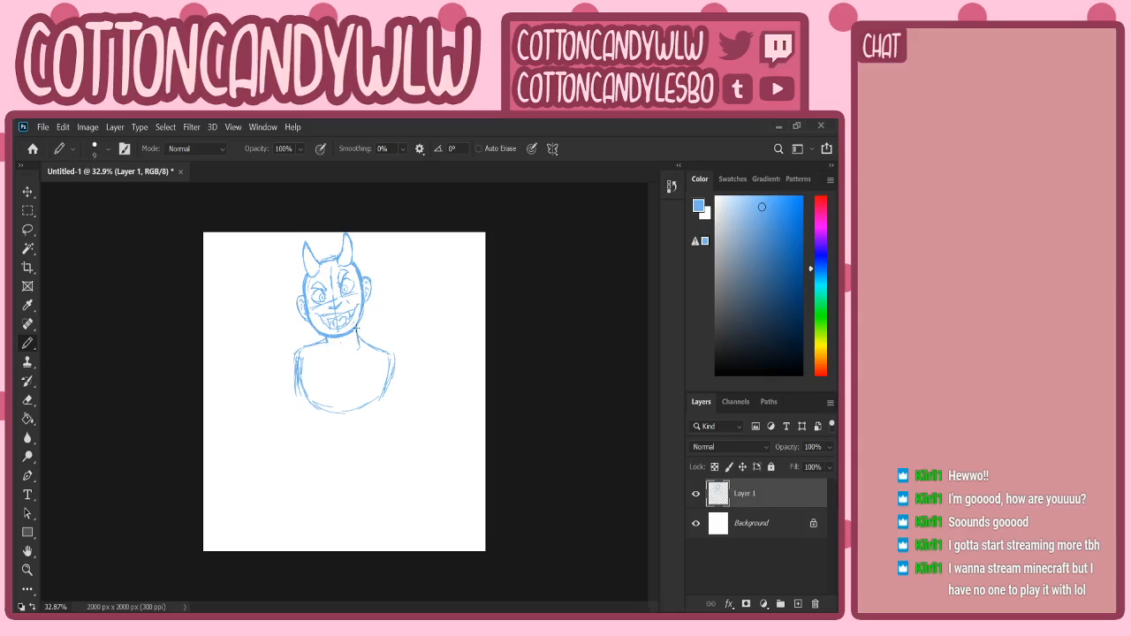
pyautogui.moveTo(328, 347); pyautogui.dragTo(344, 355)
pyautogui.moveTo(355, 364)
pyautogui.mouseDown()
pyautogui.moveTo(395, 353)
pyautogui.moveTo(303, 345)
pyautogui.mouseUp()
pyautogui.moveTo(297, 368); pyautogui.dragTo(380, 395)
pyautogui.hotkey('ctrl', 'z')
pyautogui.hotkey('ctrl', 'z')
# - Try a long flowing centre line from the head through the torso to the lower canvas, then undo it
pyautogui.moveTo(329, 247)
pyautogui.mouseDown()
pyautogui.moveTo(346, 389)
pyautogui.moveTo(330, 417)
pyautogui.moveTo(324, 491)
pyautogui.mouseUp()
pyautogui.moveTo(325, 439); pyautogui.dragTo(323, 530)
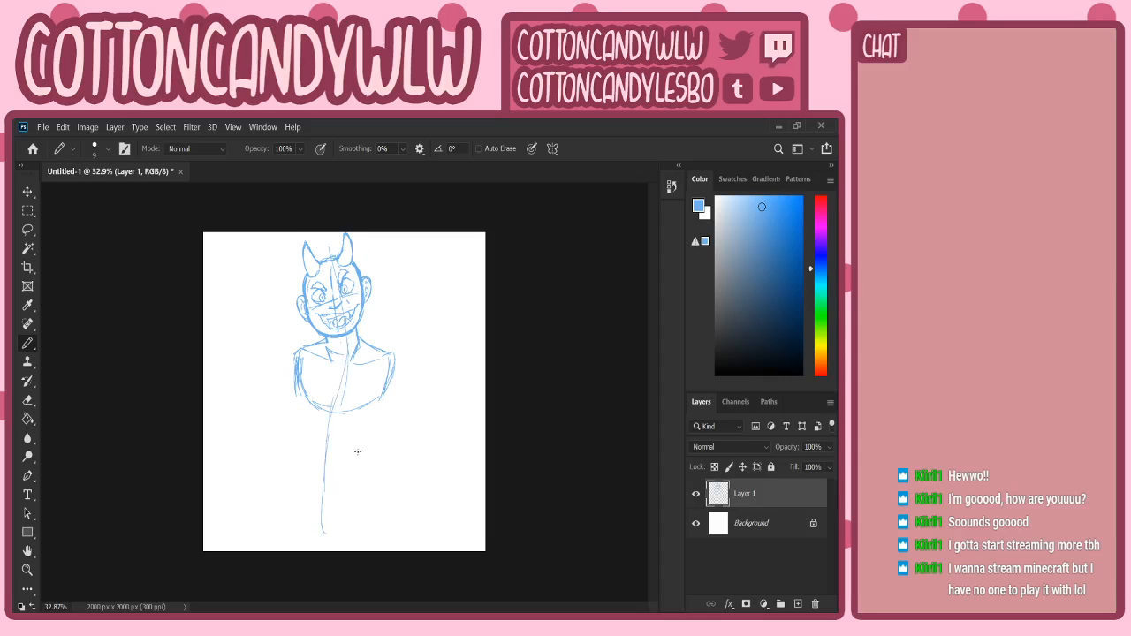
pyautogui.hotkey('ctrl', 'z')
pyautogui.hotkey('ctrl', 'z')
pyautogui.hotkey('ctrl', 'z')
# - Try sketching paired curved and straight contour lines in the blank area right of the torso, then undo them
pyautogui.moveTo(442, 349)
pyautogui.mouseDown()
pyautogui.moveTo(421, 430)
pyautogui.moveTo(392, 415)
pyautogui.moveTo(432, 346)
pyautogui.mouseUp()
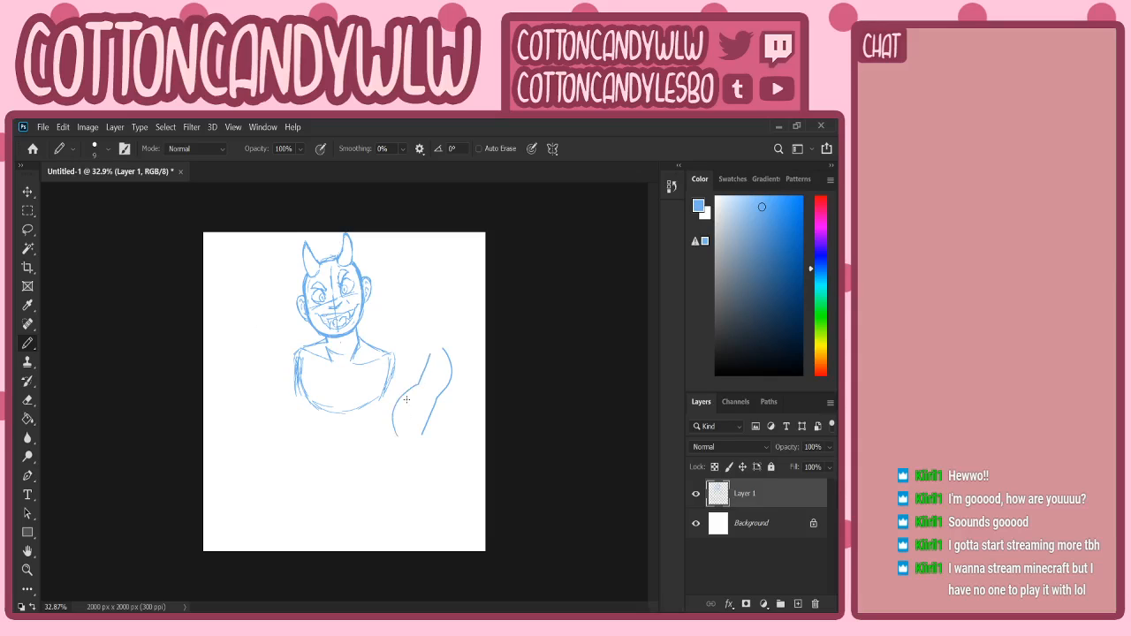
pyautogui.hotkey('ctrl', 'z')
pyautogui.hotkey('ctrl', 'z')
pyautogui.moveTo(445, 322); pyautogui.dragTo(445, 408)
pyautogui.moveTo(428, 325)
pyautogui.mouseDown()
pyautogui.moveTo(410, 392)
pyautogui.moveTo(420, 407)
pyautogui.mouseUp()
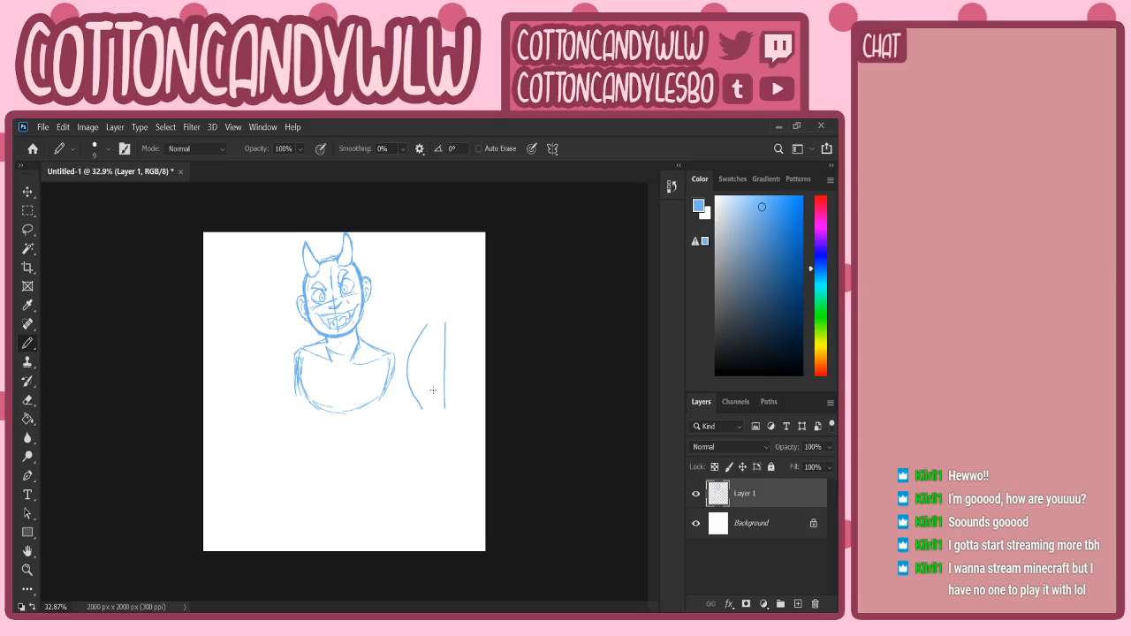
pyautogui.hotkey('ctrl', 'z')
pyautogui.hotkey('ctrl', 'z')
# - Sketch the right collarbone, the lower chest muscle curves and an angular, notched rib cage below the chest
pyautogui.moveTo(379, 358); pyautogui.dragTo(373, 362)
pyautogui.moveTo(296, 383)
pyautogui.mouseDown()
pyautogui.moveTo(320, 415)
pyautogui.moveTo(339, 393)
pyautogui.moveTo(382, 405)
pyautogui.moveTo(394, 380)
pyautogui.mouseUp()
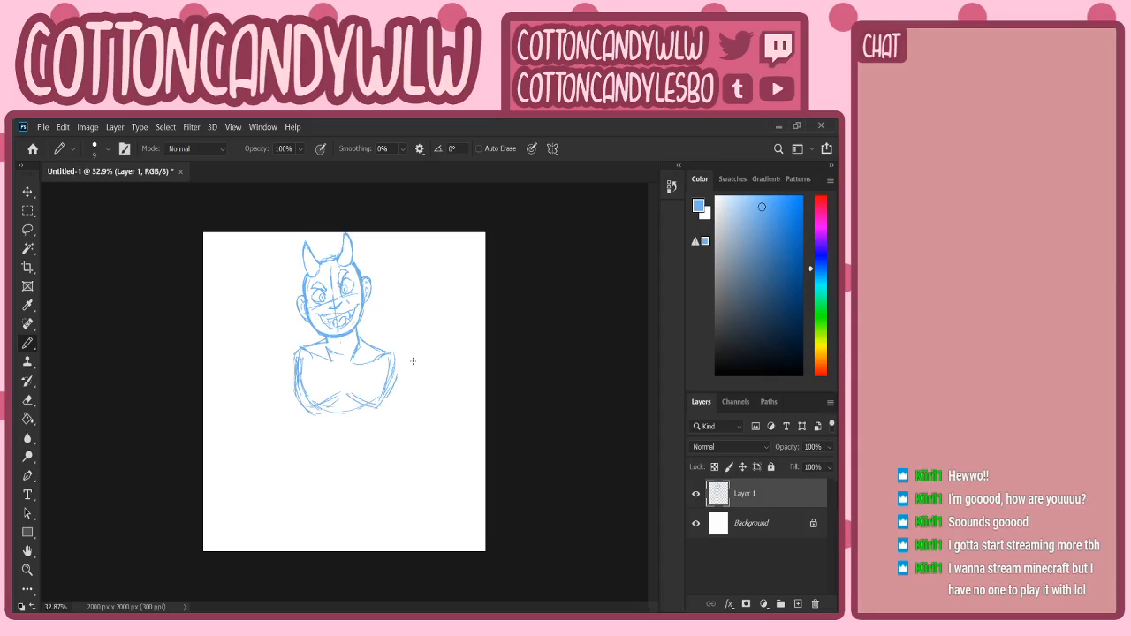
pyautogui.moveTo(300, 403)
pyautogui.mouseDown()
pyautogui.moveTo(313, 438)
pyautogui.moveTo(364, 409)
pyautogui.moveTo(338, 415)
pyautogui.moveTo(385, 423)
pyautogui.moveTo(385, 403)
pyautogui.moveTo(380, 429)
pyautogui.moveTo(385, 378)
pyautogui.mouseUp()
# - Extend the canvas downward to 2000 x 2373 px
pyautogui.press('c')
pyautogui.moveTo(345, 550); pyautogui.dragTo(346, 581)
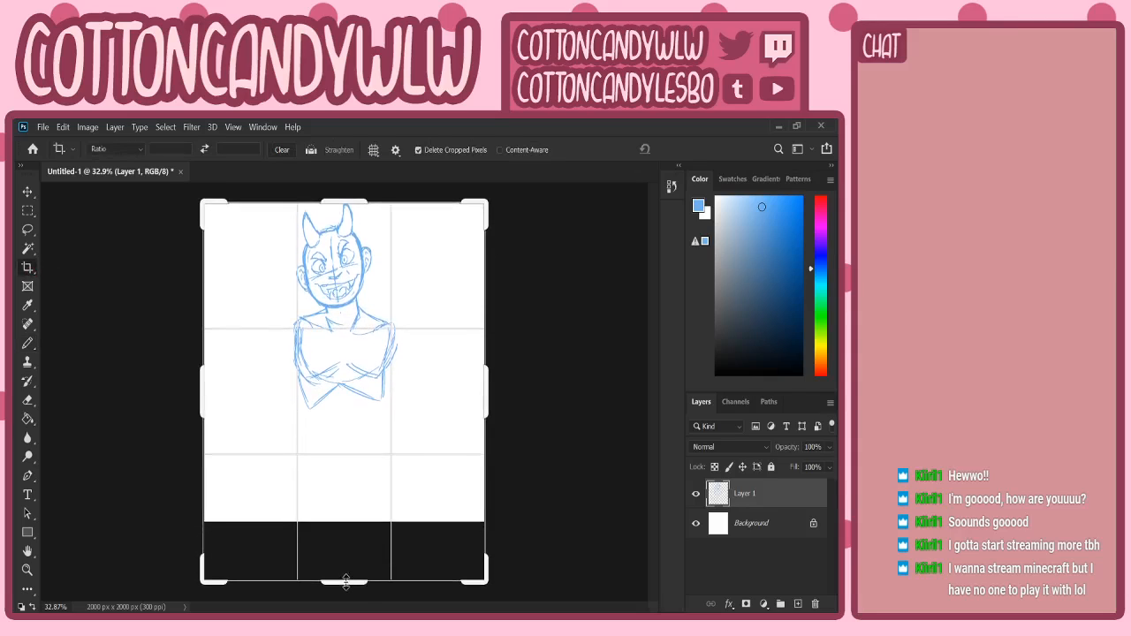
pyautogui.press('Return')
# - Strengthen the chest muscle curves, the rib cage sides and the inverted-V rib arch
pyautogui.click(27, 343)
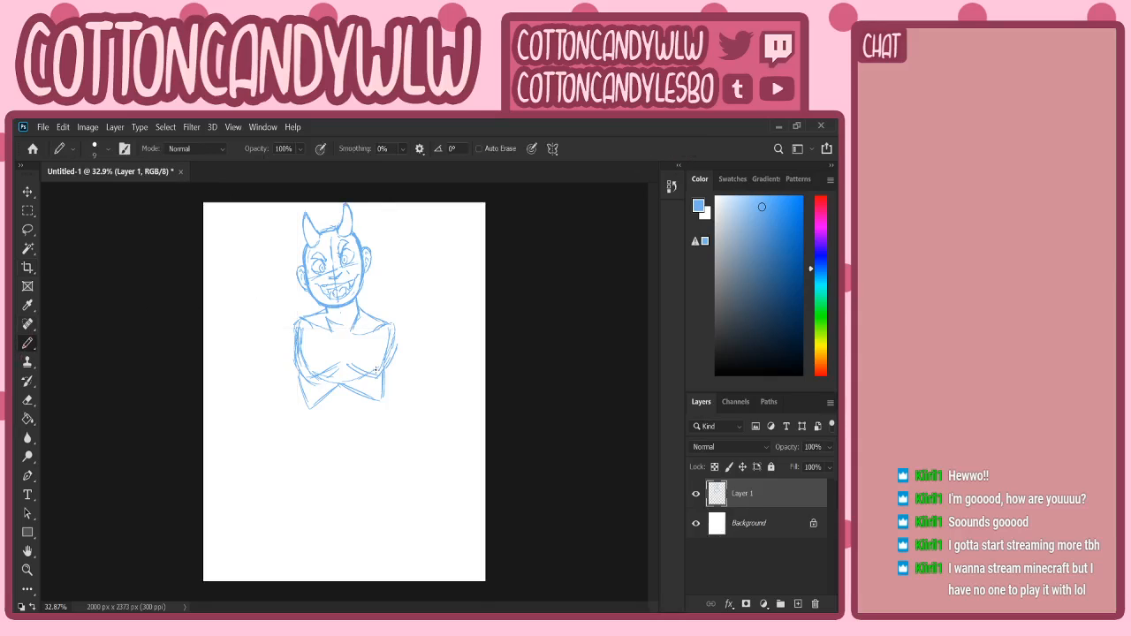
pyautogui.moveTo(376, 370); pyautogui.dragTo(384, 376)
pyautogui.moveTo(301, 386); pyautogui.dragTo(304, 385)
pyautogui.moveTo(382, 378); pyautogui.dragTo(381, 400)
pyautogui.moveTo(382, 377)
pyautogui.mouseDown()
pyautogui.moveTo(381, 397)
pyautogui.moveTo(381, 388)
pyautogui.mouseUp()
pyautogui.moveTo(341, 379)
pyautogui.mouseDown()
pyautogui.moveTo(373, 392)
pyautogui.moveTo(314, 398)
pyautogui.mouseUp()
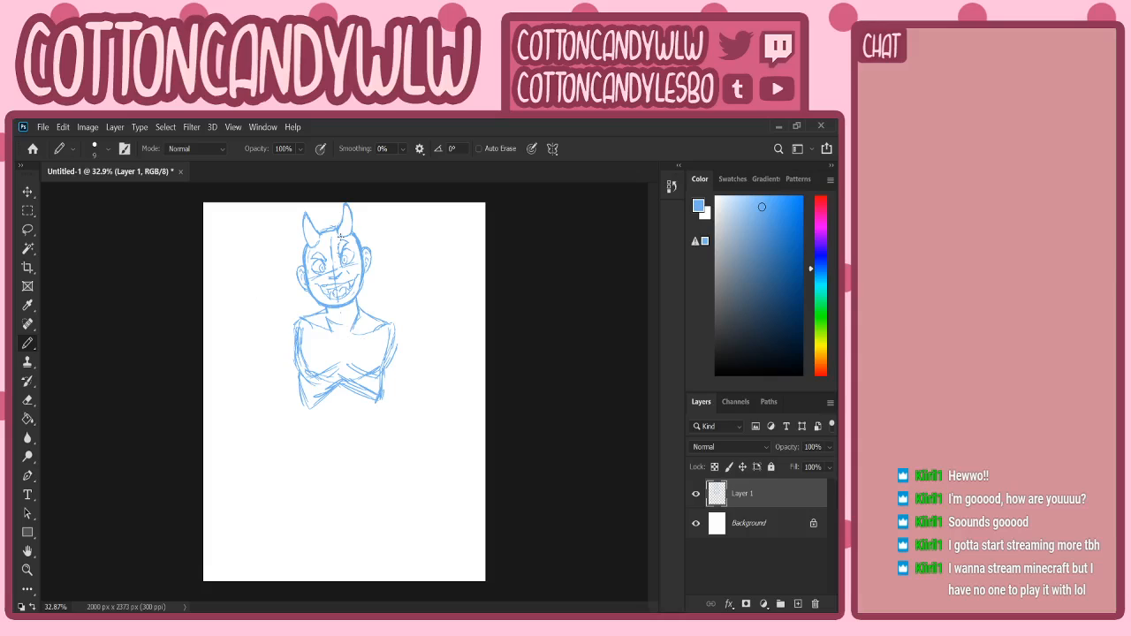
# - Sketch a flowing line of action from between the horns through the chest and down toward the lower canvas
pyautogui.moveTo(322, 221); pyautogui.dragTo(334, 267)
pyautogui.moveTo(341, 307)
pyautogui.mouseDown()
pyautogui.moveTo(353, 365)
pyautogui.moveTo(328, 449)
pyautogui.mouseUp()
pyautogui.moveTo(342, 397); pyautogui.dragTo(304, 513)
pyautogui.moveTo(324, 448); pyautogui.dragTo(308, 562)
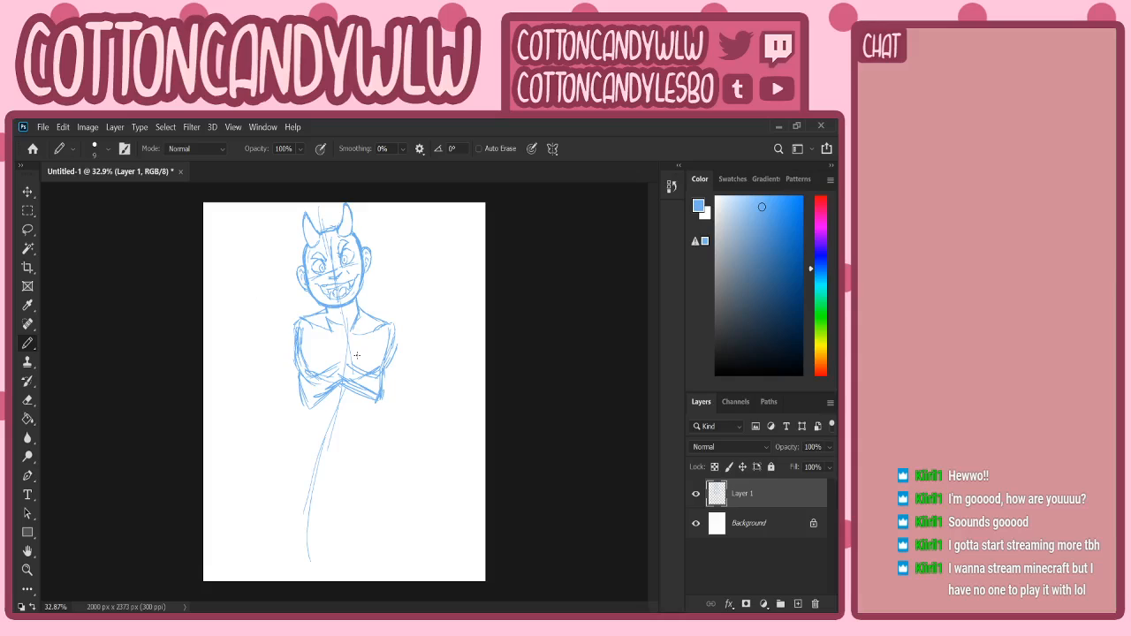
# - Sketch the waist sides and a faceted abdomen block, and reinforce the rib arch above it
pyautogui.moveTo(304, 396); pyautogui.dragTo(300, 424)
pyautogui.moveTo(383, 385); pyautogui.dragTo(387, 423)
pyautogui.moveTo(297, 405); pyautogui.dragTo(293, 433)
pyautogui.moveTo(382, 398); pyautogui.dragTo(387, 426)
pyautogui.moveTo(314, 398)
pyautogui.mouseDown()
pyautogui.moveTo(304, 433)
pyautogui.moveTo(331, 456)
pyautogui.moveTo(375, 431)
pyautogui.moveTo(341, 449)
pyautogui.mouseUp()
pyautogui.moveTo(306, 426)
pyautogui.mouseDown()
pyautogui.moveTo(343, 451)
pyautogui.moveTo(373, 407)
pyautogui.moveTo(377, 430)
pyautogui.mouseUp()
pyautogui.moveTo(312, 398); pyautogui.dragTo(340, 378)
pyautogui.moveTo(317, 391); pyautogui.dragTo(342, 377)
pyautogui.moveTo(342, 378); pyautogui.dragTo(377, 393)
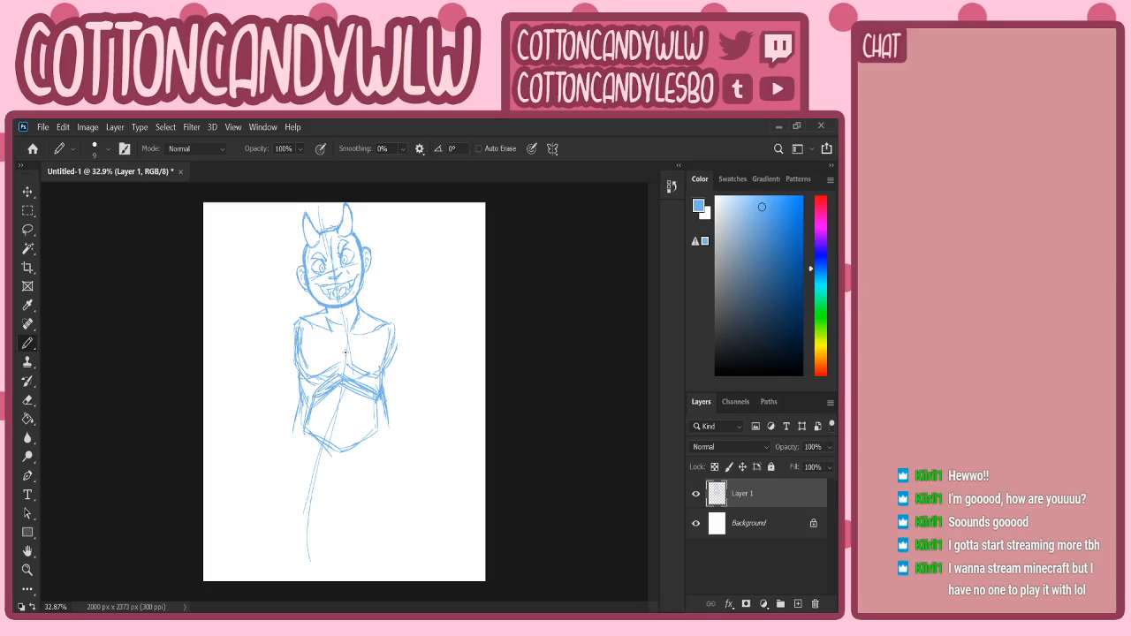
# - Add a bold centre line to the abdomen, thicken the waist sides and mark the waistline with a navel
pyautogui.moveTo(343, 400); pyautogui.dragTo(336, 450)
pyautogui.moveTo(343, 387); pyautogui.dragTo(334, 449)
pyautogui.moveTo(376, 398)
pyautogui.mouseDown()
pyautogui.moveTo(369, 433)
pyautogui.moveTo(385, 433)
pyautogui.mouseUp()
pyautogui.moveTo(300, 397); pyautogui.dragTo(288, 433)
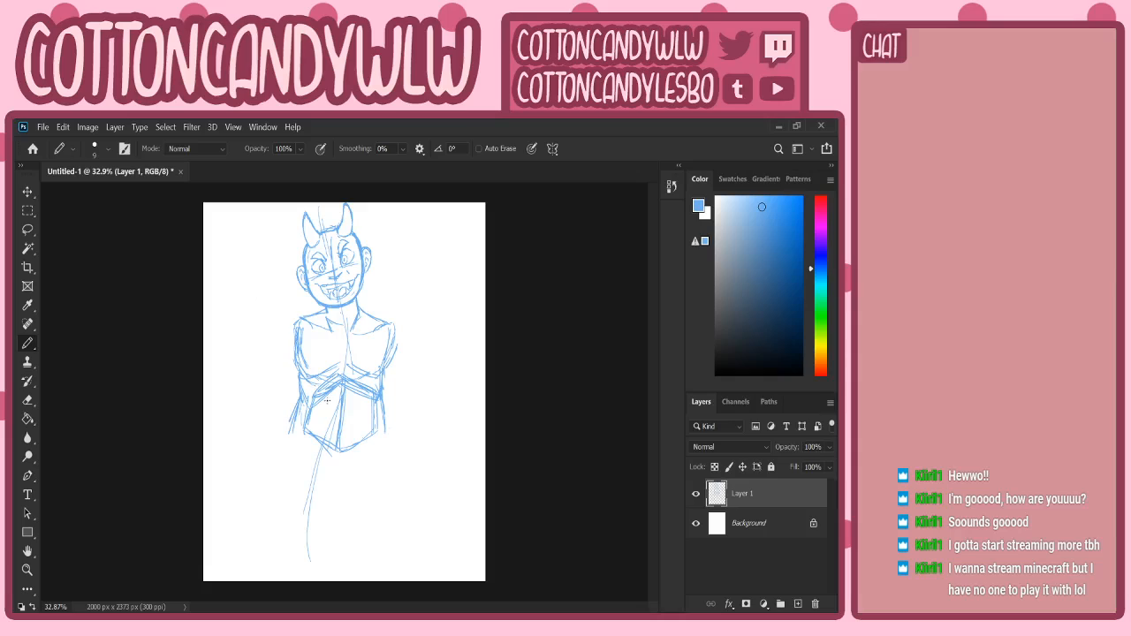
pyautogui.moveTo(292, 429)
pyautogui.mouseDown()
pyautogui.moveTo(329, 447)
pyautogui.moveTo(394, 428)
pyautogui.moveTo(341, 447)
pyautogui.mouseUp()
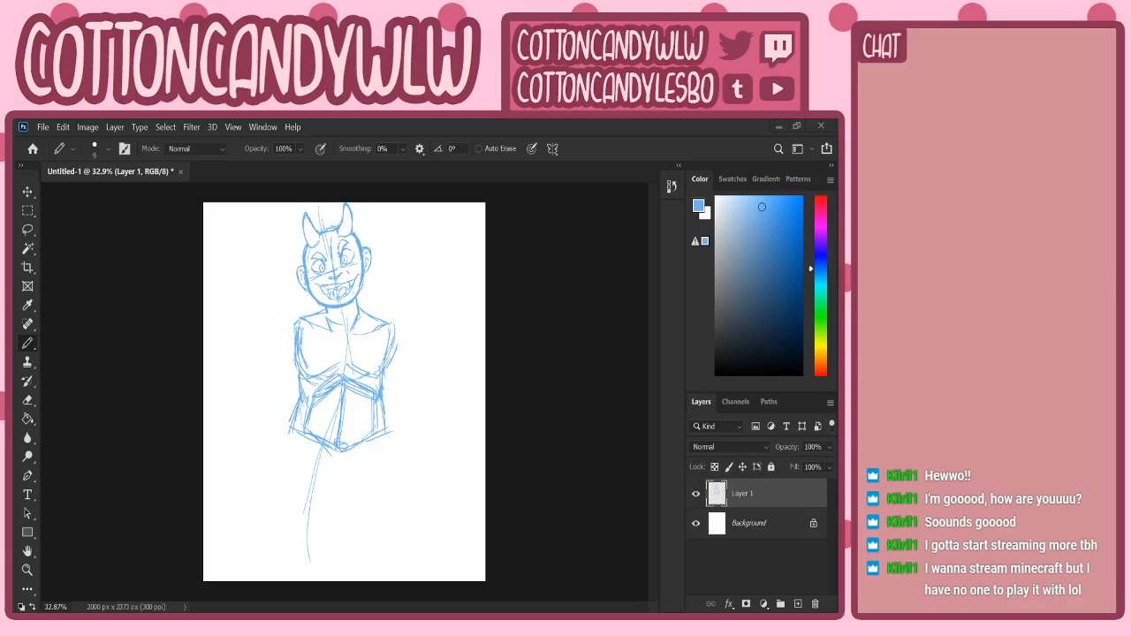
# - Extend the canvas downward to 2000 x 2720 px
pyautogui.click(29, 268)
pyautogui.moveTo(353, 580); pyautogui.dragTo(356, 607)
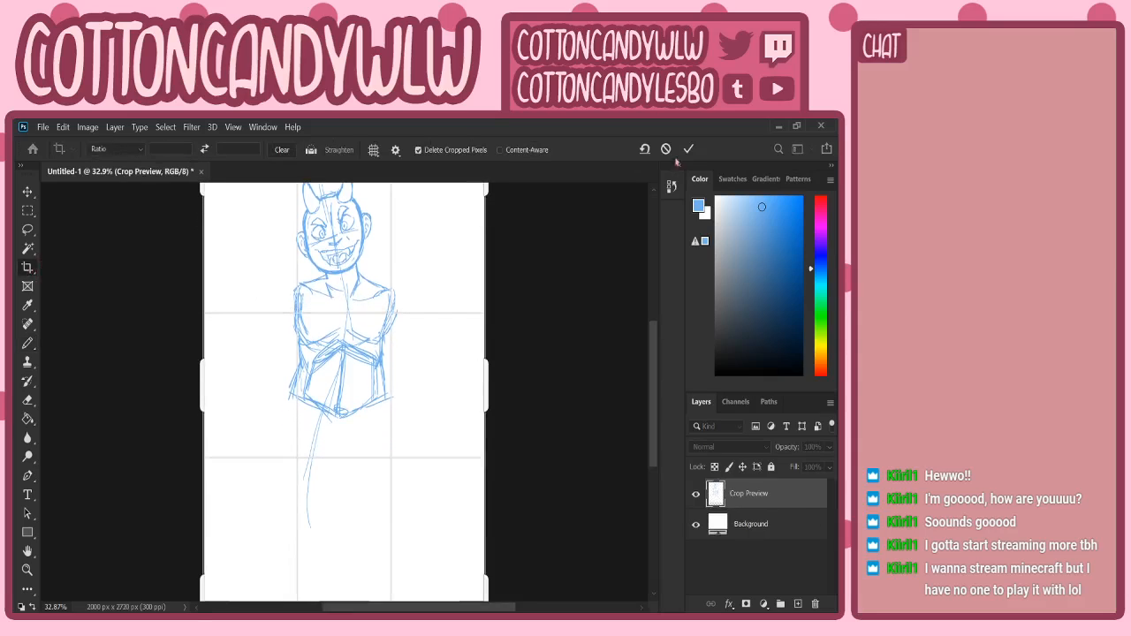
pyautogui.click(689, 149)
# - Sketch flaring hips and a pelvis shape below the waist, with curved leg openings and hip contours
pyautogui.press('b')
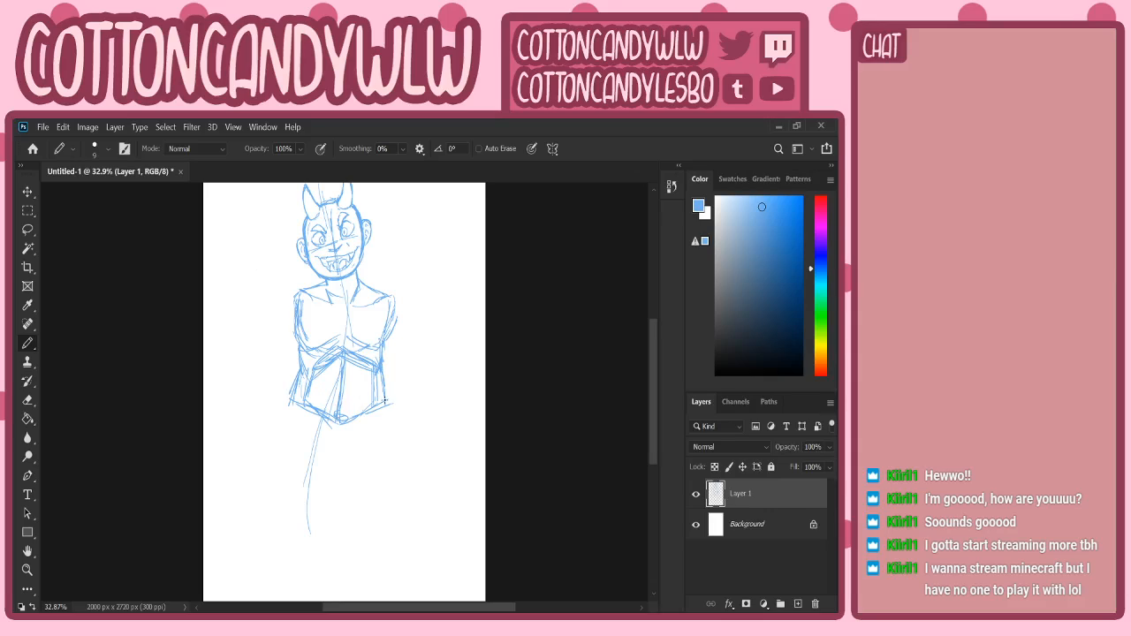
pyautogui.moveTo(383, 390); pyautogui.dragTo(395, 434)
pyautogui.moveTo(288, 393); pyautogui.dragTo(272, 430)
pyautogui.moveTo(392, 409); pyautogui.dragTo(395, 442)
pyautogui.moveTo(283, 406)
pyautogui.mouseDown()
pyautogui.moveTo(273, 428)
pyautogui.moveTo(275, 416)
pyautogui.mouseUp()
pyautogui.moveTo(285, 402)
pyautogui.mouseDown()
pyautogui.moveTo(277, 434)
pyautogui.moveTo(309, 423)
pyautogui.moveTo(295, 409)
pyautogui.moveTo(321, 454)
pyautogui.moveTo(348, 462)
pyautogui.moveTo(390, 408)
pyautogui.mouseUp()
pyautogui.moveTo(277, 426); pyautogui.dragTo(311, 437)
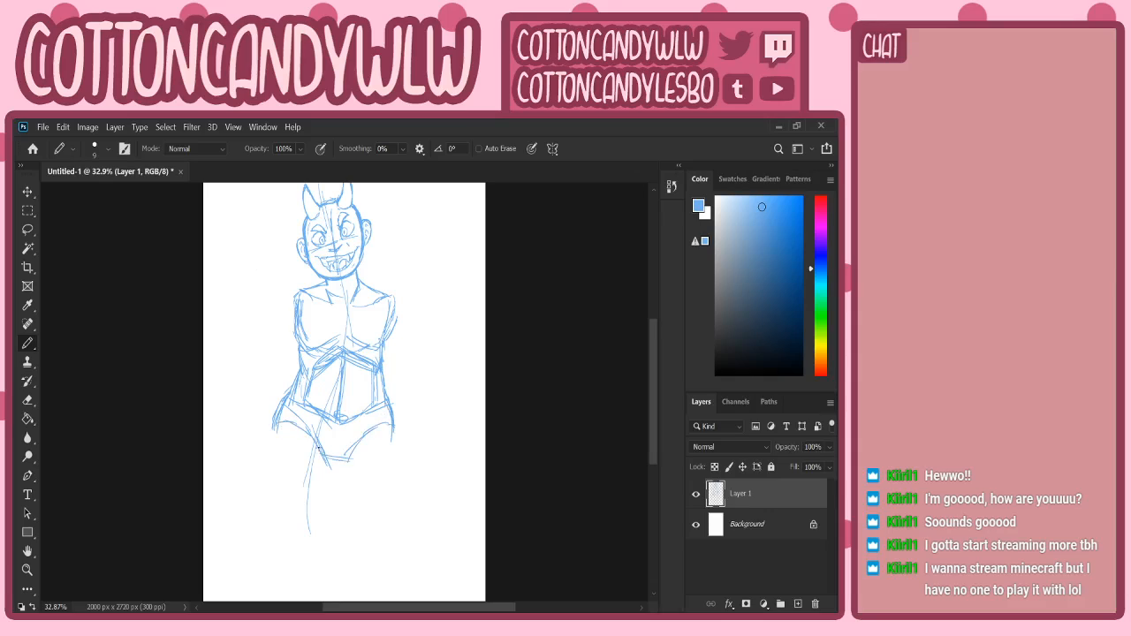
pyautogui.moveTo(294, 410)
pyautogui.mouseDown()
pyautogui.moveTo(329, 429)
pyautogui.moveTo(394, 416)
pyautogui.mouseUp()
pyautogui.moveTo(326, 428)
pyautogui.mouseDown()
pyautogui.moveTo(338, 440)
pyautogui.moveTo(373, 419)
pyautogui.mouseUp()
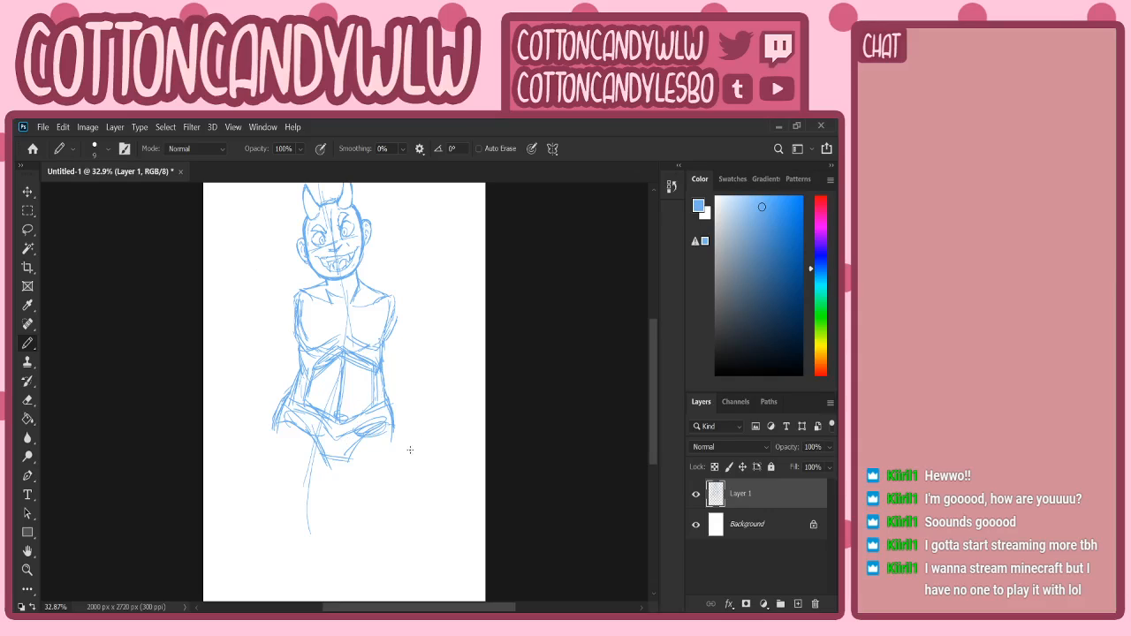
# - Try starting the right thigh with strokes beside the right hip, then undo them
pyautogui.moveTo(410, 442)
pyautogui.mouseDown()
pyautogui.moveTo(404, 449)
pyautogui.moveTo(450, 455)
pyautogui.moveTo(478, 444)
pyautogui.moveTo(434, 463)
pyautogui.moveTo(453, 462)
pyautogui.mouseUp()
pyautogui.hotkey('ctrl', 'z')
pyautogui.hotkey('ctrl', 'z')
pyautogui.hotkey('ctrl', 'z')
pyautogui.hotkey('ctrl', 'z')
pyautogui.hotkey('ctrl', 'z')
pyautogui.hotkey('ctrl', 'z')
pyautogui.moveTo(400, 445); pyautogui.dragTo(395, 422)
pyautogui.hotkey('ctrl', 'z')
pyautogui.hotkey('ctrl', 'z')
# - Redraw the hip sides and the pelvis with wider leg openings and a pointed lower edge
pyautogui.moveTo(392, 405); pyautogui.dragTo(397, 434)
pyautogui.moveTo(288, 406); pyautogui.dragTo(277, 442)
pyautogui.hotkey('ctrl', 'z')
pyautogui.hotkey('ctrl', 'z')
pyautogui.moveTo(285, 432)
pyautogui.mouseDown()
pyautogui.moveTo(335, 473)
pyautogui.moveTo(361, 436)
pyautogui.moveTo(338, 472)
pyautogui.moveTo(403, 433)
pyautogui.moveTo(386, 413)
pyautogui.moveTo(346, 422)
pyautogui.mouseUp()
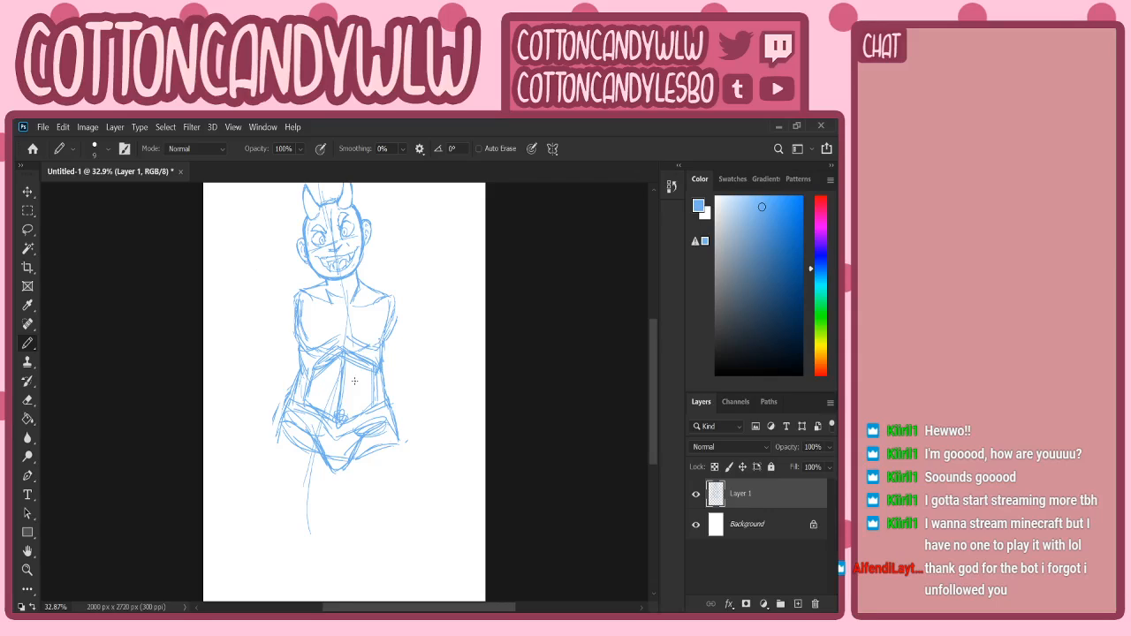
# - Move the whole sketch slightly down so the horns clear the canvas's top edge
pyautogui.scroll(1, 399, 307)
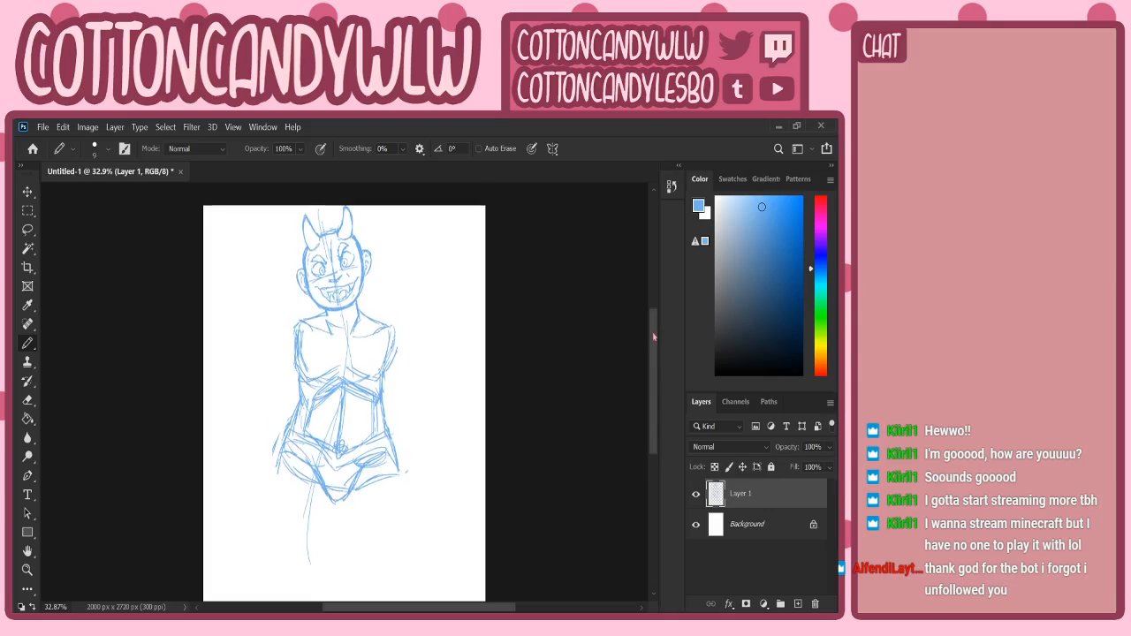
pyautogui.press('v')
pyautogui.moveTo(399, 308); pyautogui.dragTo(400, 314)
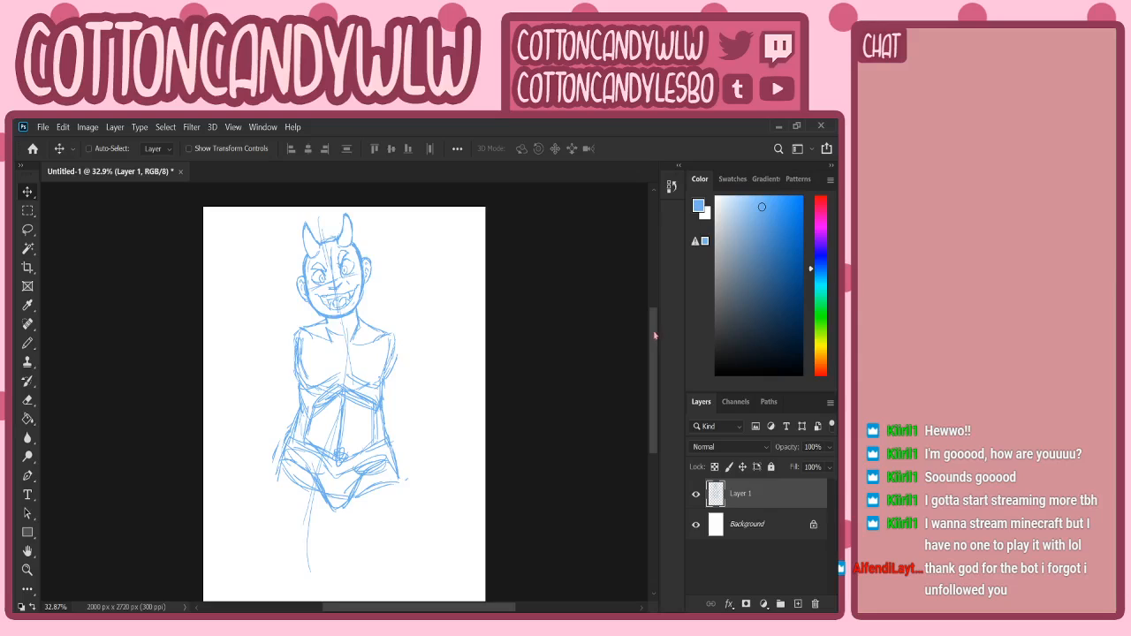
# - Extend the canvas downward to 2000 x 2970 px
pyautogui.scroll(-1, 629, 324)
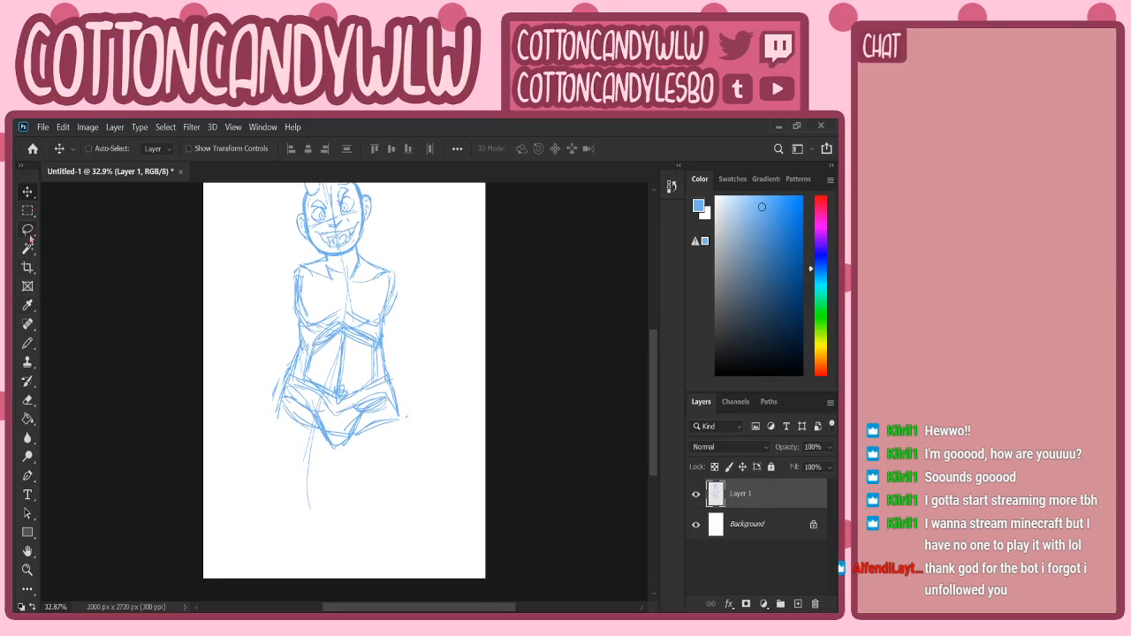
pyautogui.click(27, 268)
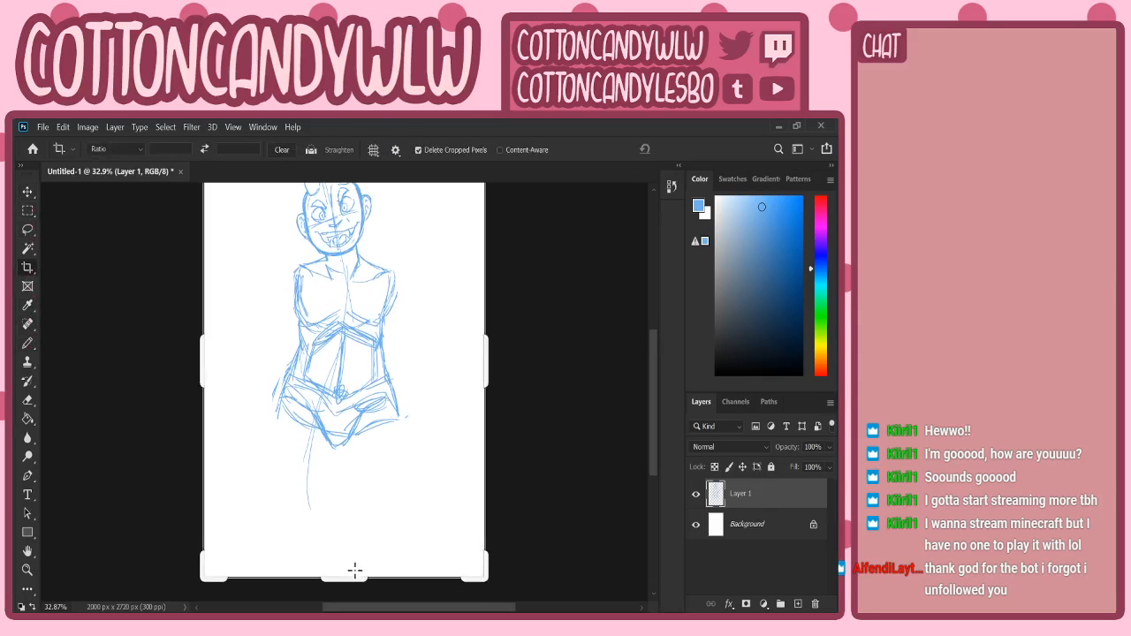
pyautogui.moveTo(353, 572); pyautogui.dragTo(354, 599)
pyautogui.press('Return')
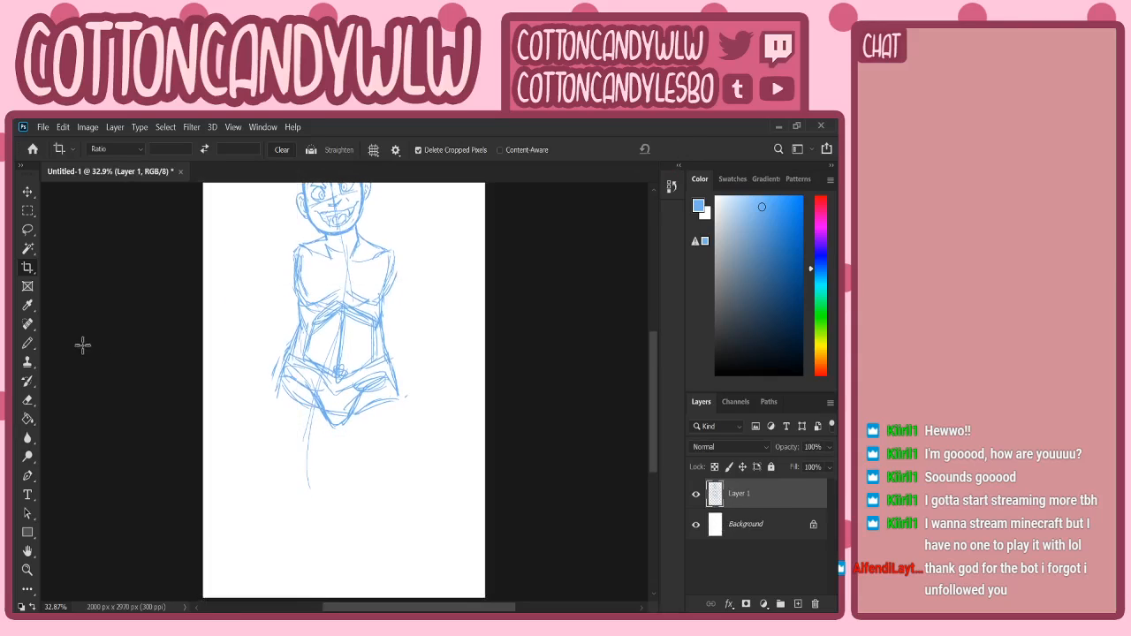
# - Reinforce the left hip outline and both outer sides of the upper torso
pyautogui.click(29, 343)
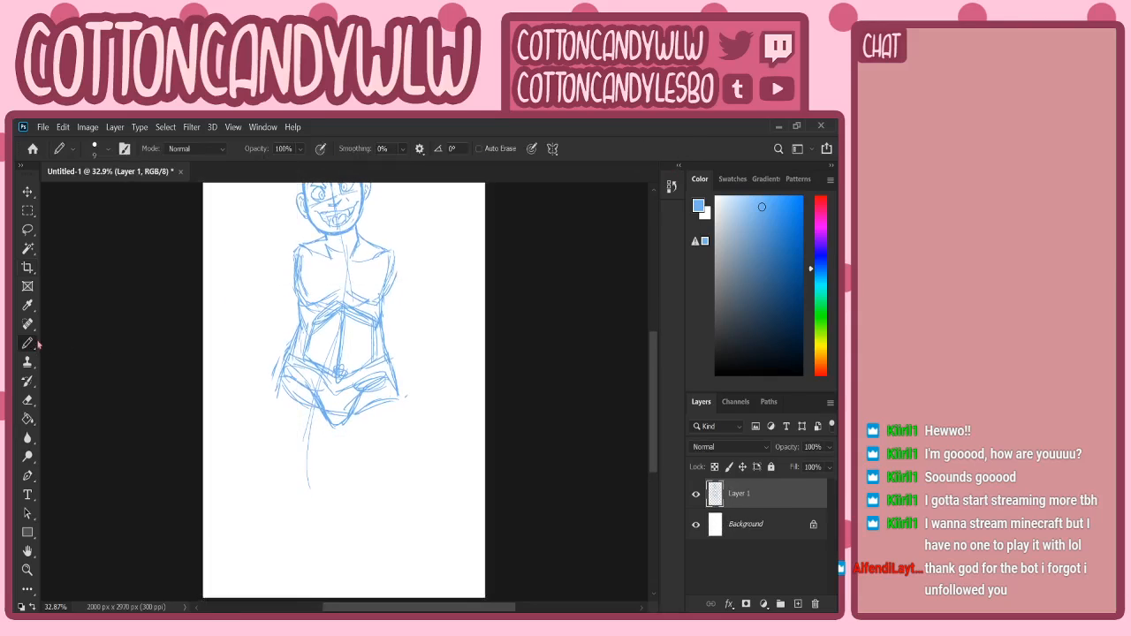
pyautogui.scroll(2, 631, 377)
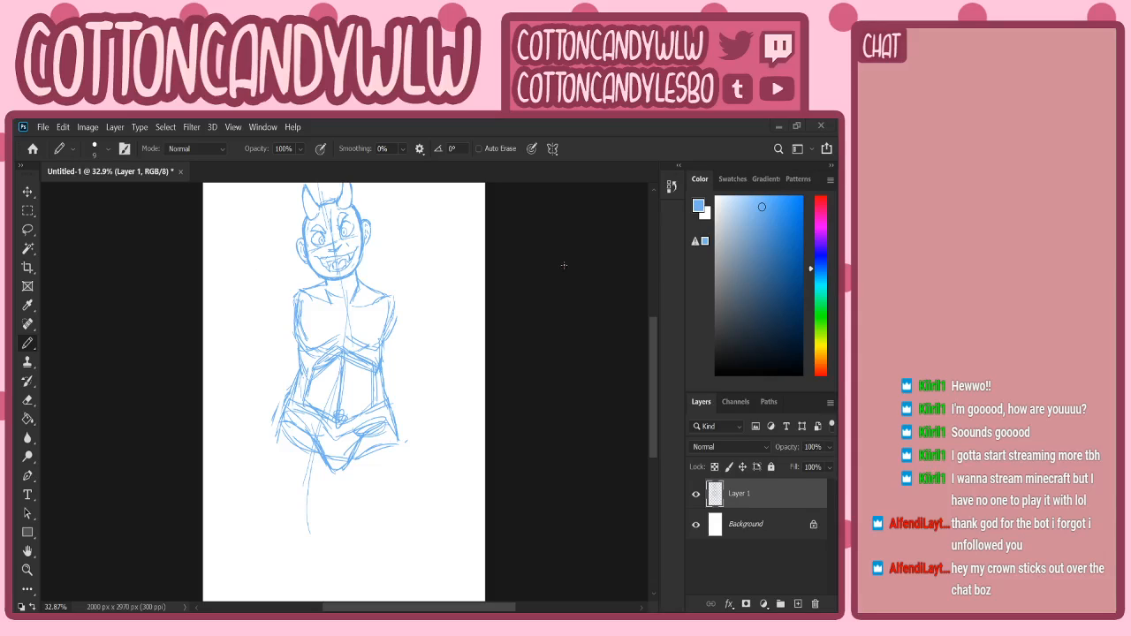
pyautogui.scroll(-3, 651, 359)
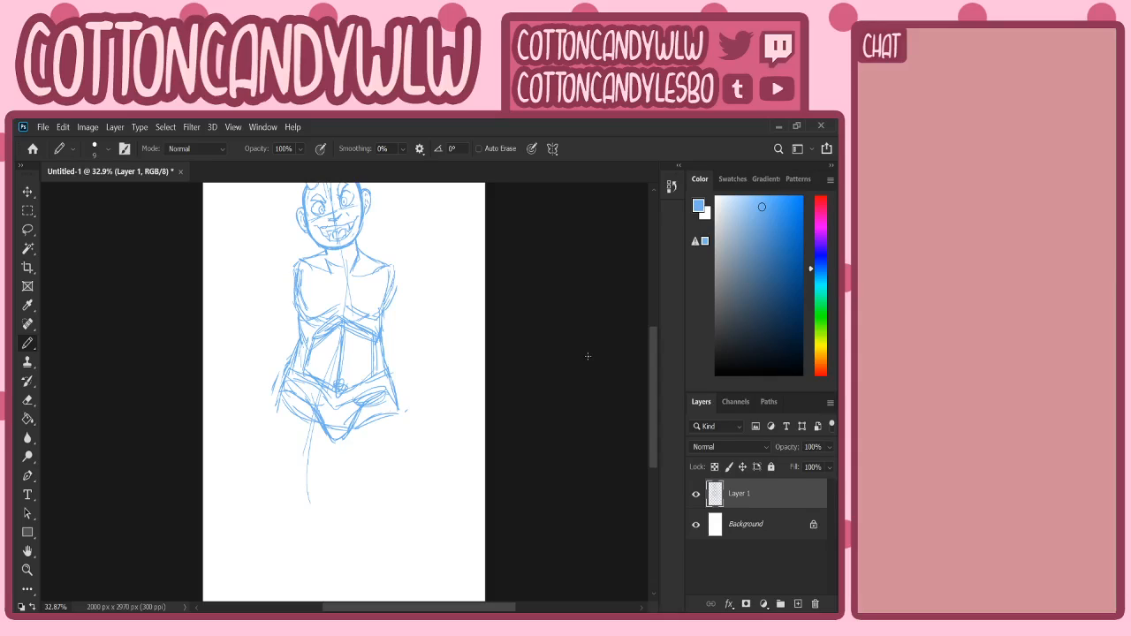
pyautogui.moveTo(282, 378); pyautogui.dragTo(276, 404)
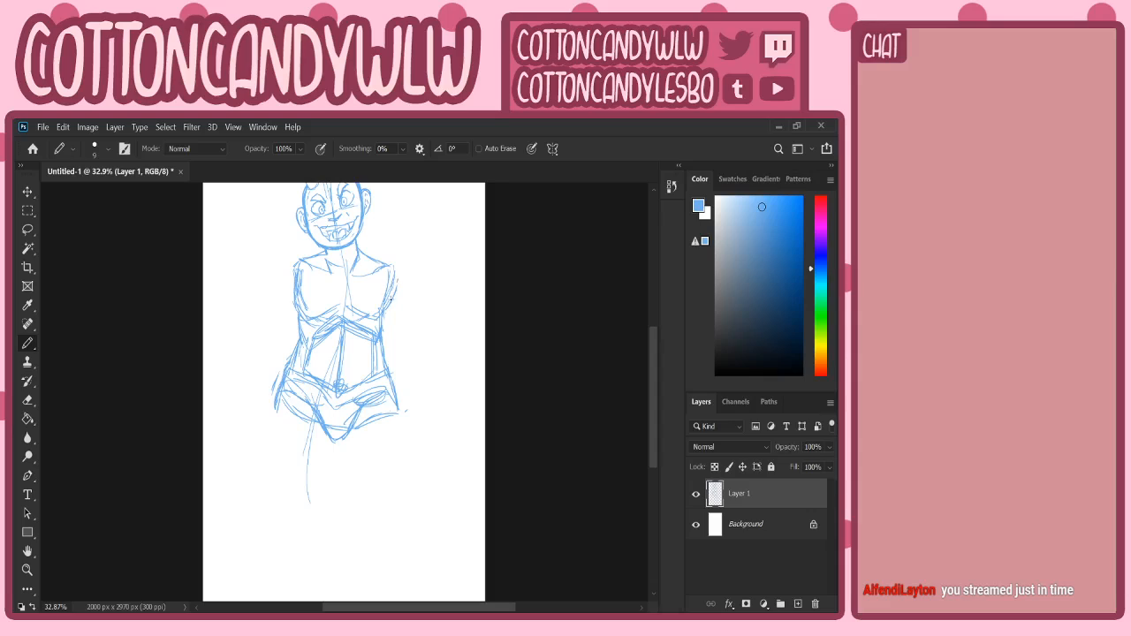
pyautogui.moveTo(394, 282); pyautogui.dragTo(387, 319)
pyautogui.moveTo(294, 291); pyautogui.dragTo(299, 325)
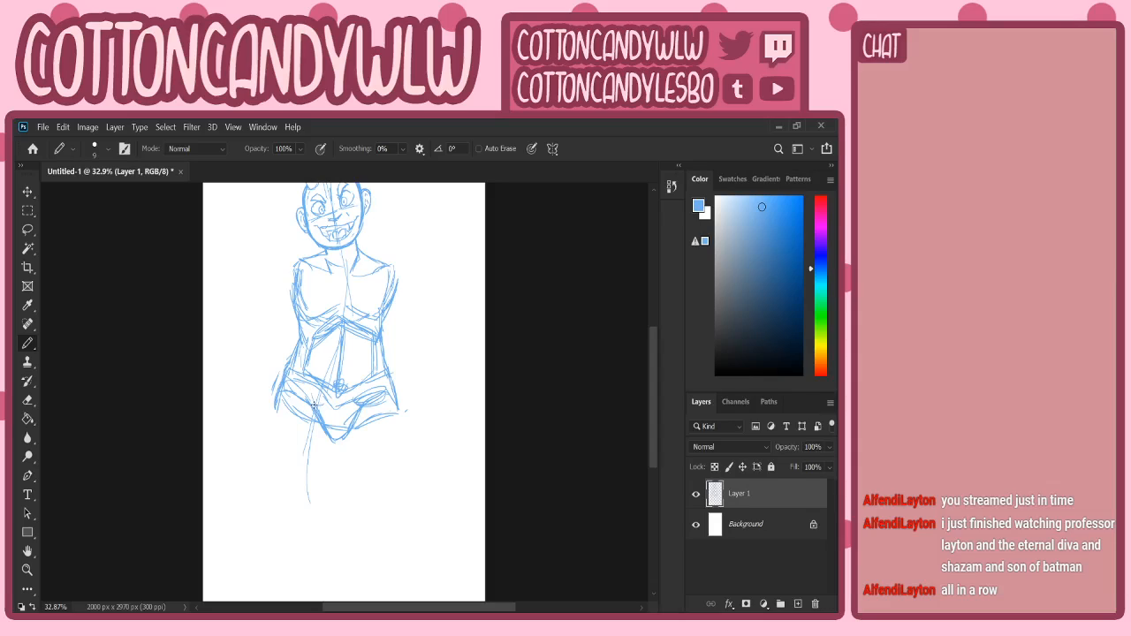
# - Sketch the inner and outer outlines of the left thigh from the hip down to just above the knee
pyautogui.moveTo(280, 384)
pyautogui.mouseDown()
pyautogui.moveTo(272, 417)
pyautogui.moveTo(288, 381)
pyautogui.moveTo(271, 399)
pyautogui.moveTo(273, 480)
pyautogui.mouseUp()
pyautogui.moveTo(266, 425)
pyautogui.mouseDown()
pyautogui.moveTo(272, 489)
pyautogui.moveTo(271, 409)
pyautogui.moveTo(276, 498)
pyautogui.mouseUp()
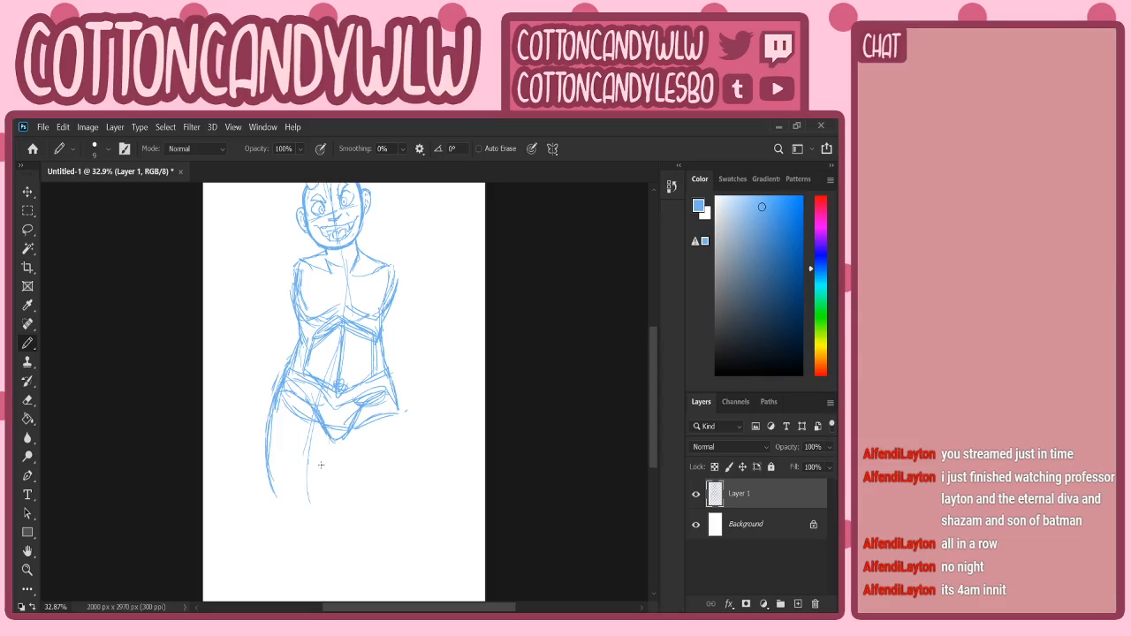
pyautogui.moveTo(329, 433); pyautogui.dragTo(311, 498)
pyautogui.moveTo(269, 424); pyautogui.dragTo(275, 480)
pyautogui.moveTo(316, 495); pyautogui.dragTo(323, 466)
pyautogui.moveTo(276, 408); pyautogui.dragTo(275, 500)
pyautogui.moveTo(265, 423)
pyautogui.mouseDown()
pyautogui.moveTo(273, 499)
pyautogui.moveTo(269, 446)
pyautogui.mouseUp()
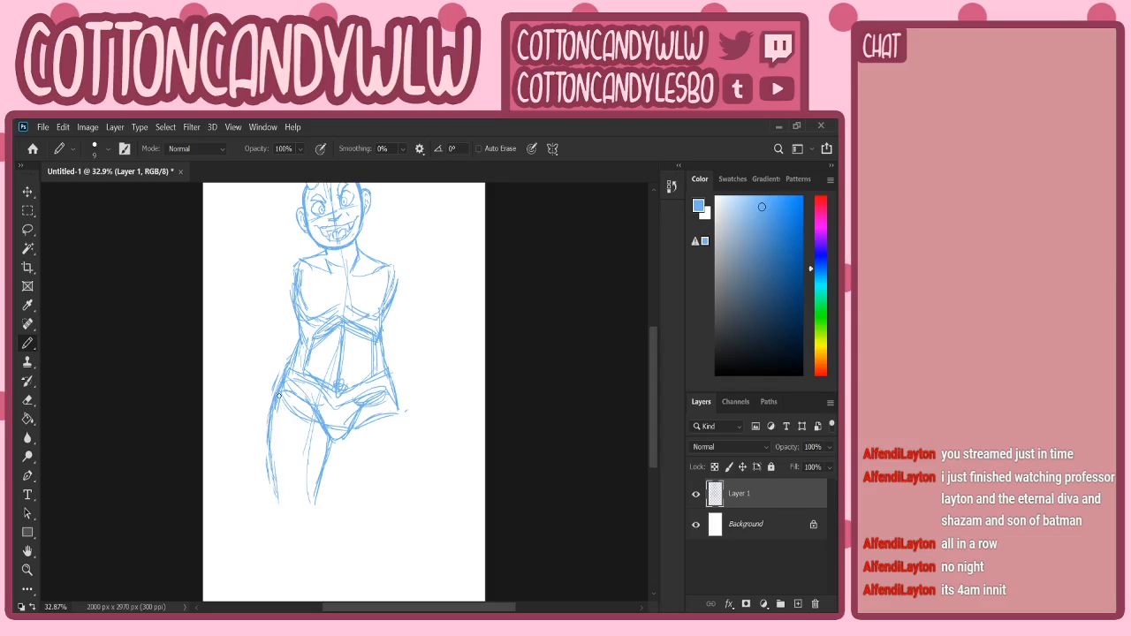
# - Reinforce the left thigh's outer edge near the hip and close the thigh with a rounded knee line
pyautogui.moveTo(279, 396)
pyautogui.mouseDown()
pyautogui.moveTo(295, 366)
pyautogui.moveTo(276, 382)
pyautogui.moveTo(269, 426)
pyautogui.mouseUp()
pyautogui.moveTo(270, 424); pyautogui.dragTo(284, 369)
pyautogui.moveTo(270, 408); pyautogui.dragTo(281, 379)
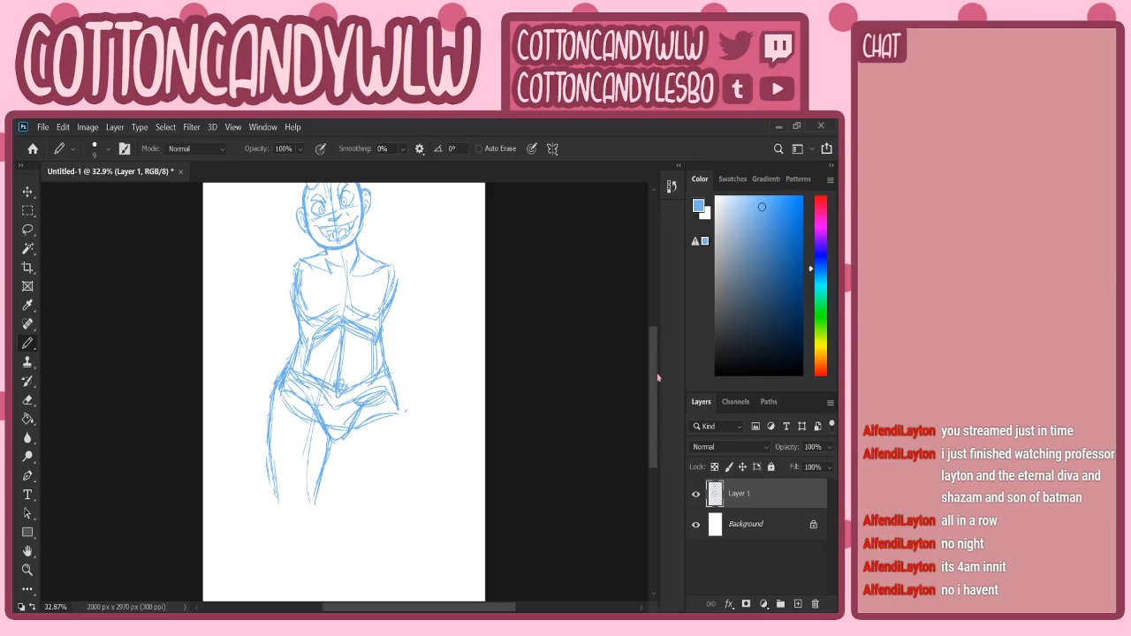
pyautogui.scroll(-2, 657, 377)
pyautogui.moveTo(272, 437)
pyautogui.mouseDown()
pyautogui.moveTo(307, 475)
pyautogui.moveTo(278, 462)
pyautogui.moveTo(318, 449)
pyautogui.mouseUp()
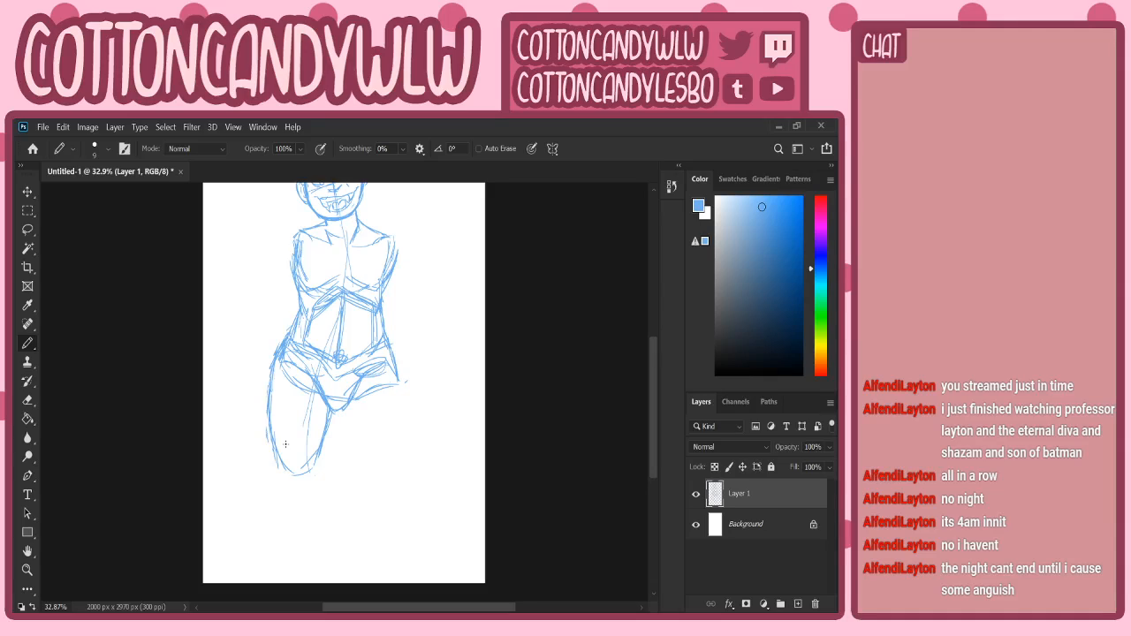
pyautogui.moveTo(280, 461); pyautogui.dragTo(297, 477)
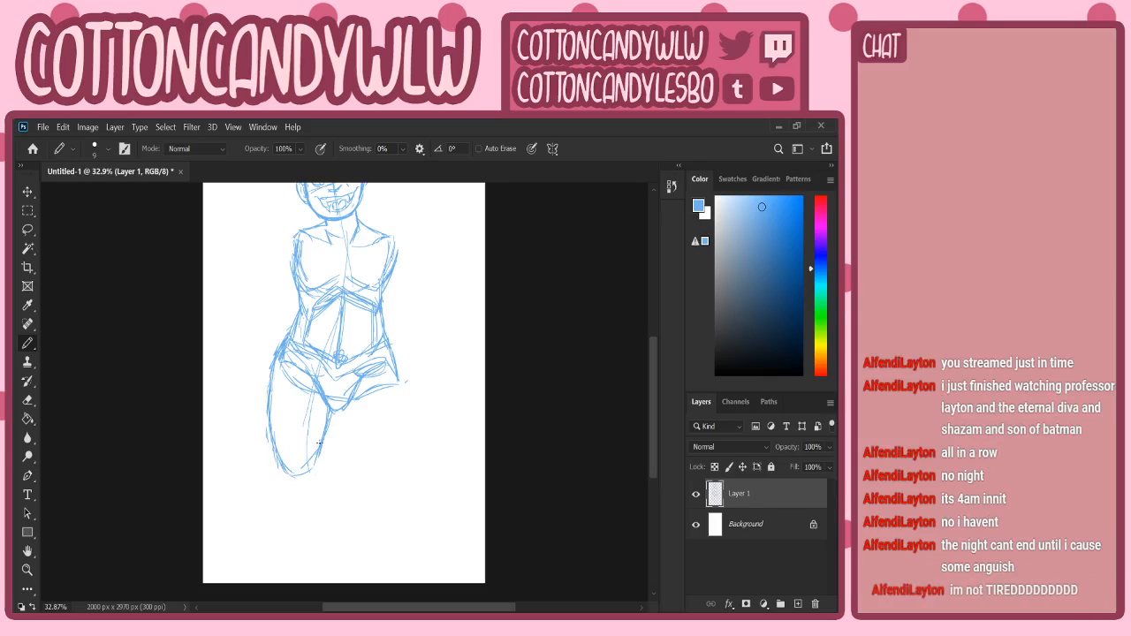
# - Sketch the left lower leg from the knee down, tapering both calf outlines to a closed ankle
pyautogui.moveTo(318, 455); pyautogui.dragTo(323, 530)
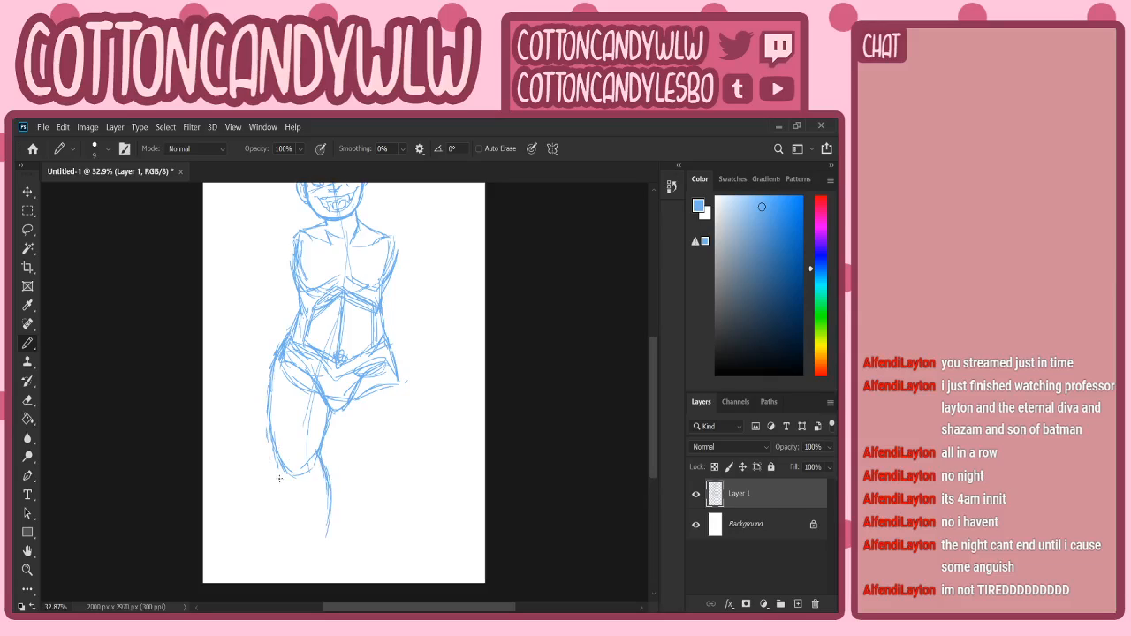
pyautogui.moveTo(279, 463); pyautogui.dragTo(297, 544)
pyautogui.moveTo(329, 508)
pyautogui.mouseDown()
pyautogui.moveTo(316, 566)
pyautogui.moveTo(320, 543)
pyautogui.mouseUp()
pyautogui.moveTo(285, 498); pyautogui.dragTo(296, 550)
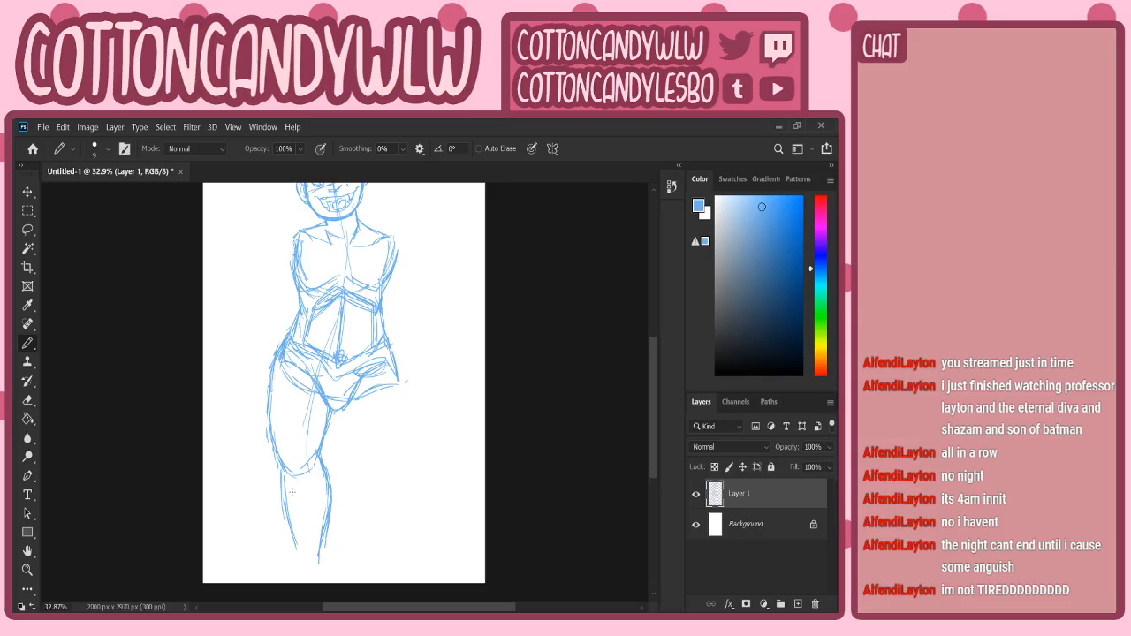
pyautogui.moveTo(283, 469); pyautogui.dragTo(300, 482)
pyautogui.moveTo(296, 548)
pyautogui.mouseDown()
pyautogui.moveTo(311, 566)
pyautogui.moveTo(329, 528)
pyautogui.mouseUp()
pyautogui.moveTo(653, 399); pyautogui.dragTo(655, 403)
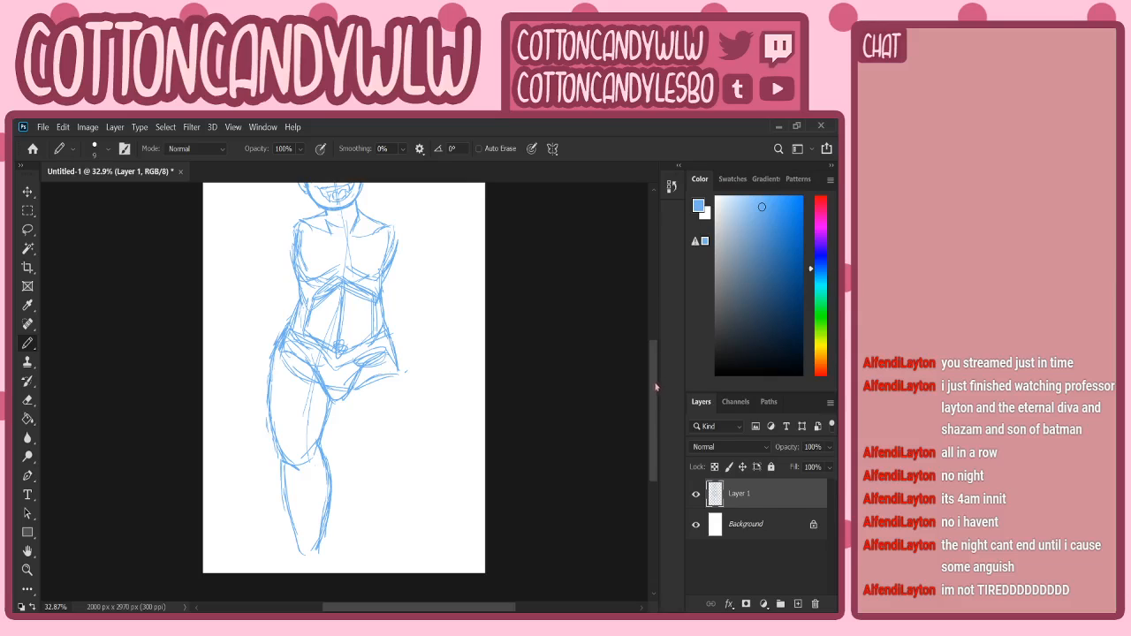
pyautogui.moveTo(656, 386)
pyautogui.mouseDown()
pyautogui.moveTo(658, 359)
pyautogui.moveTo(659, 380)
pyautogui.mouseUp()
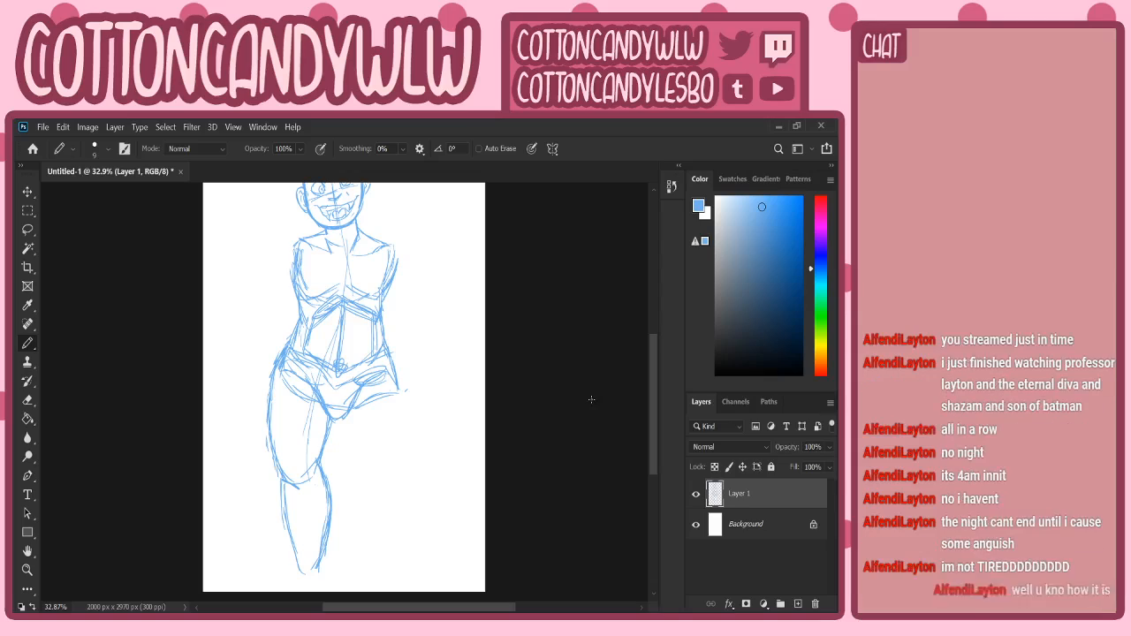
# - Lasso the whole left leg below the pelvis, delete it and clear the selection
pyautogui.press('l')
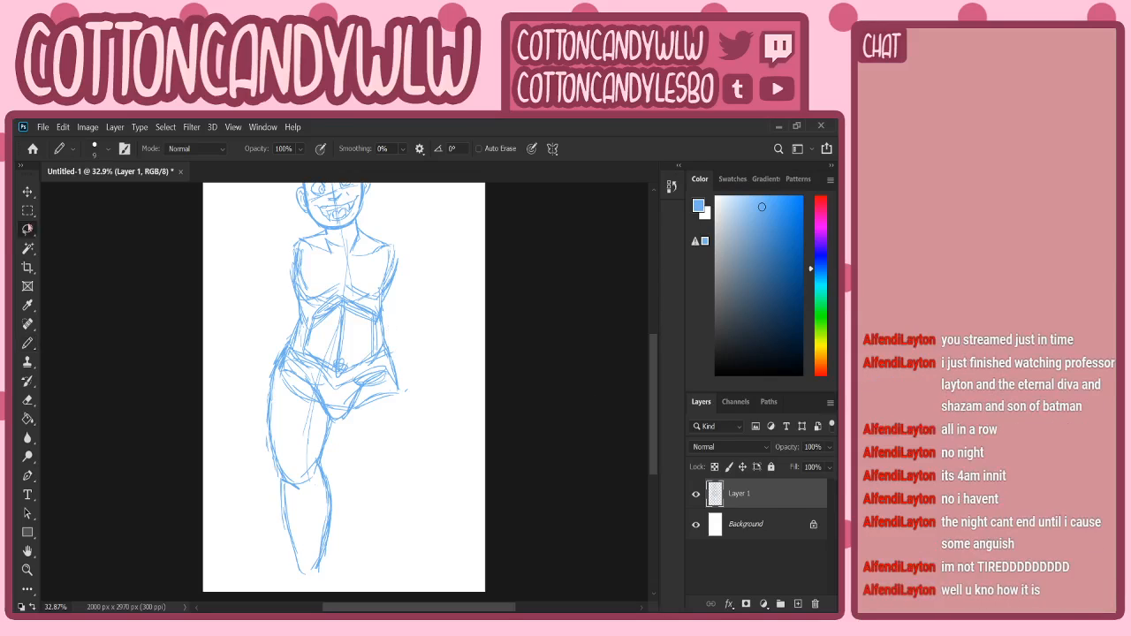
pyautogui.moveTo(339, 431)
pyautogui.mouseDown()
pyautogui.moveTo(300, 388)
pyautogui.moveTo(242, 448)
pyautogui.moveTo(329, 434)
pyautogui.mouseUp()
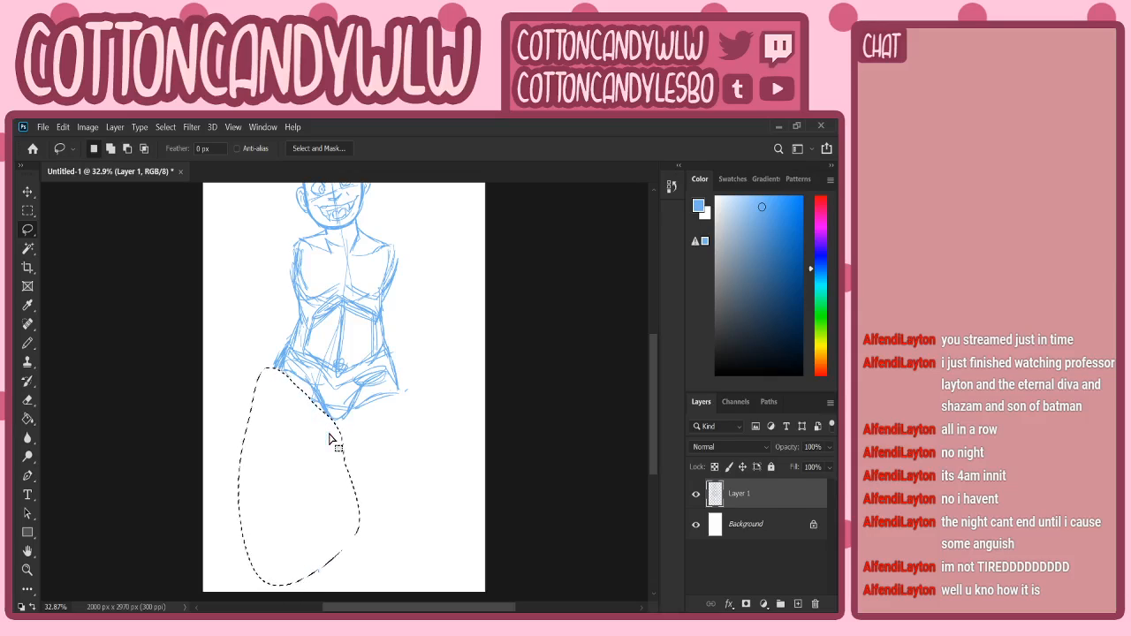
pyautogui.hotkey('ctrl', 'd')
pyautogui.press('b')
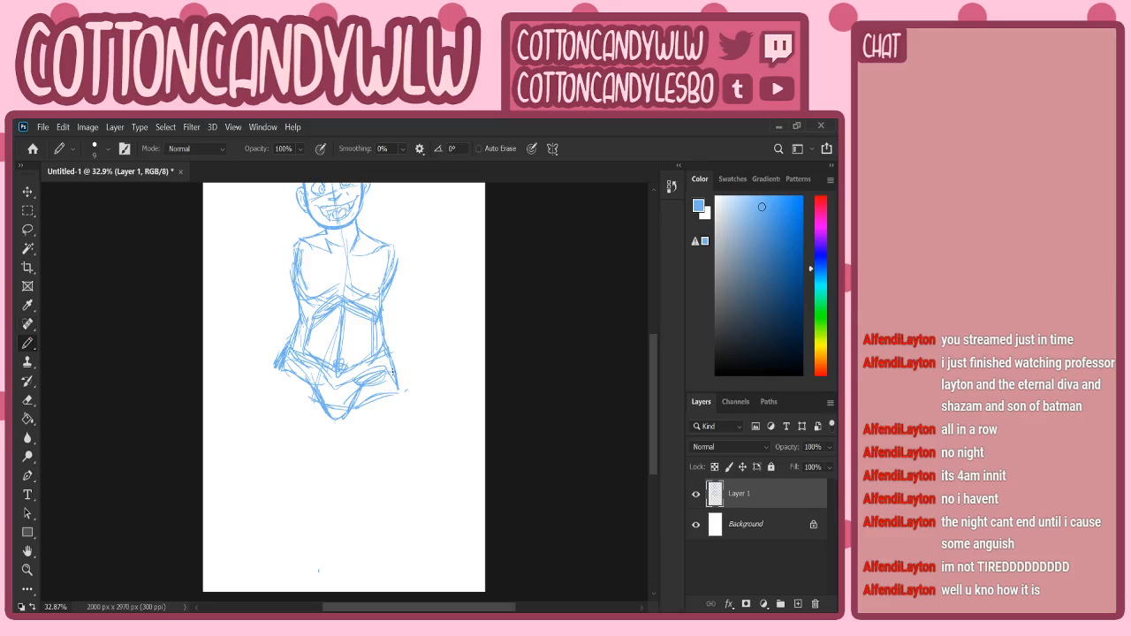
# - Sketch the right thigh from the hip and crotch down to a rounded knee
pyautogui.scroll(3, 627, 375)
pyautogui.scroll(-6, 638, 381)
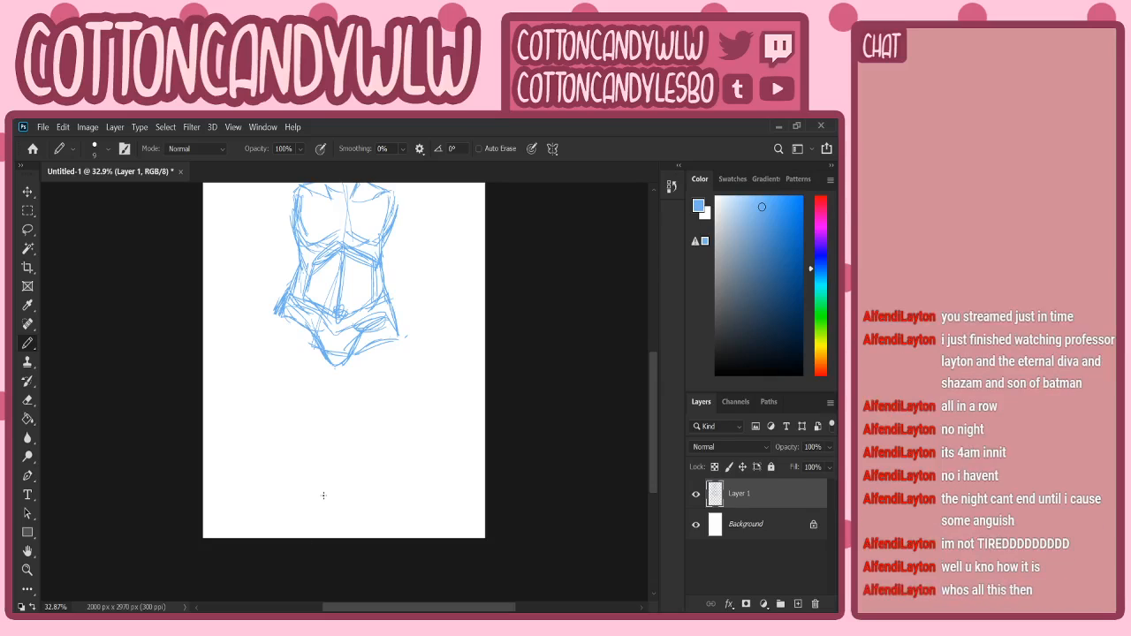
pyautogui.scroll(5, 646, 390)
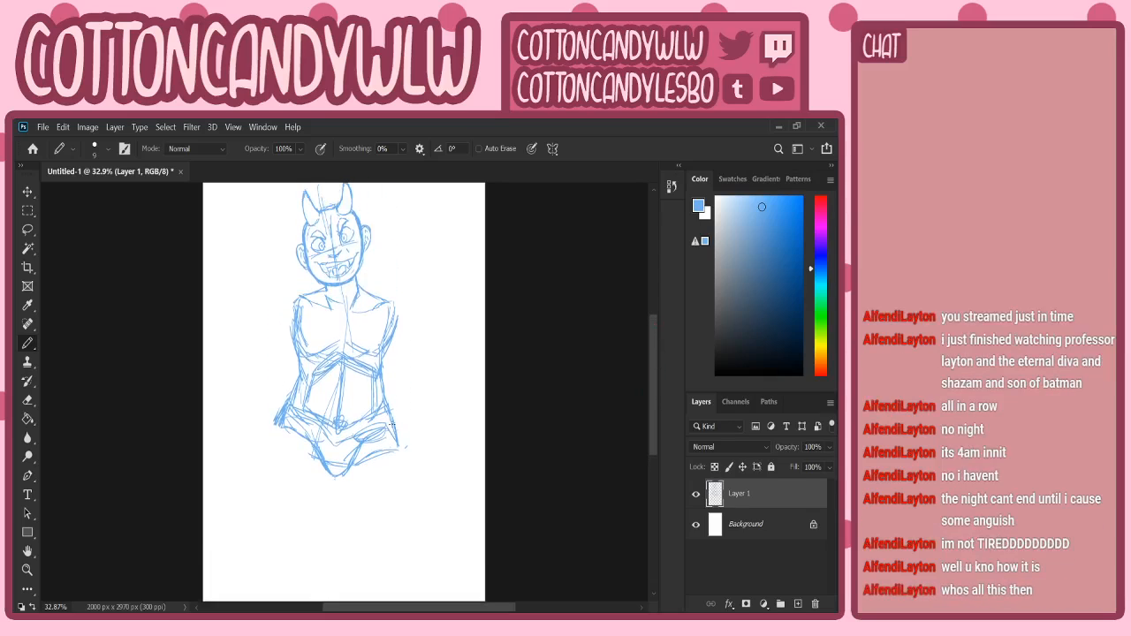
pyautogui.moveTo(392, 424); pyautogui.dragTo(408, 505)
pyautogui.moveTo(343, 477); pyautogui.dragTo(369, 526)
pyautogui.moveTo(402, 454)
pyautogui.mouseDown()
pyautogui.moveTo(407, 517)
pyautogui.moveTo(371, 541)
pyautogui.moveTo(392, 534)
pyautogui.mouseUp()
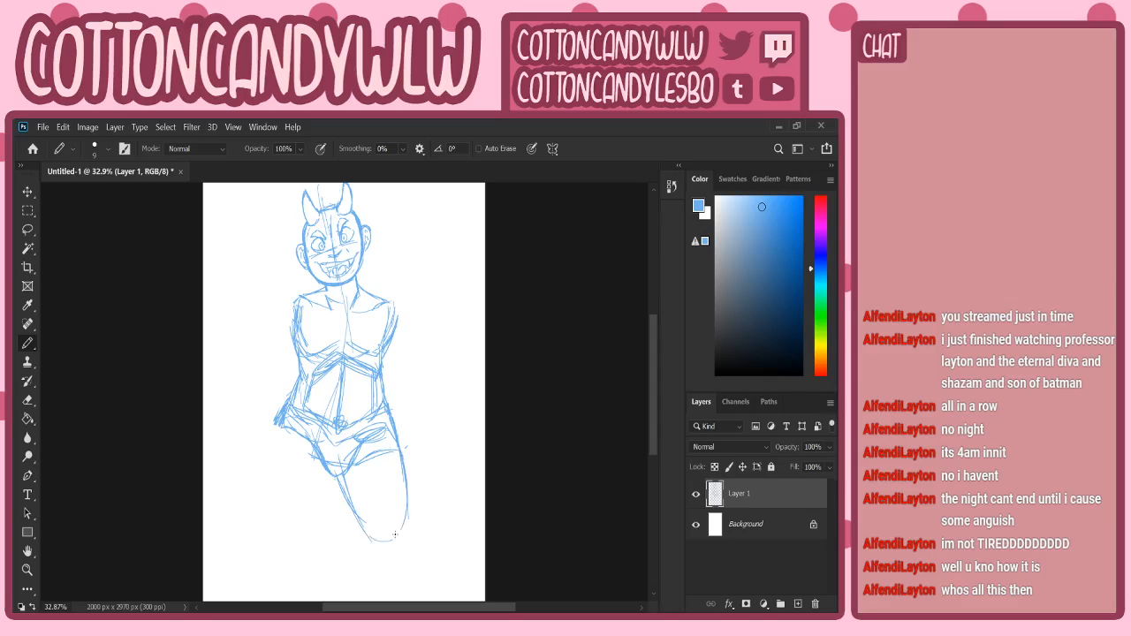
pyautogui.moveTo(405, 488)
pyautogui.mouseDown()
pyautogui.moveTo(407, 534)
pyautogui.moveTo(389, 542)
pyautogui.mouseUp()
pyautogui.moveTo(349, 507)
pyautogui.mouseDown()
pyautogui.moveTo(376, 537)
pyautogui.moveTo(408, 533)
pyautogui.mouseUp()
# - Sketch the left leg bent forward, with a round kneecap, the shin's two sides and the foreshortened thigh's upper and lower edges
pyautogui.moveTo(279, 410); pyautogui.dragTo(266, 426)
pyautogui.moveTo(255, 484)
pyautogui.mouseDown()
pyautogui.moveTo(265, 429)
pyautogui.moveTo(243, 438)
pyautogui.moveTo(297, 437)
pyautogui.moveTo(260, 524)
pyautogui.mouseUp()
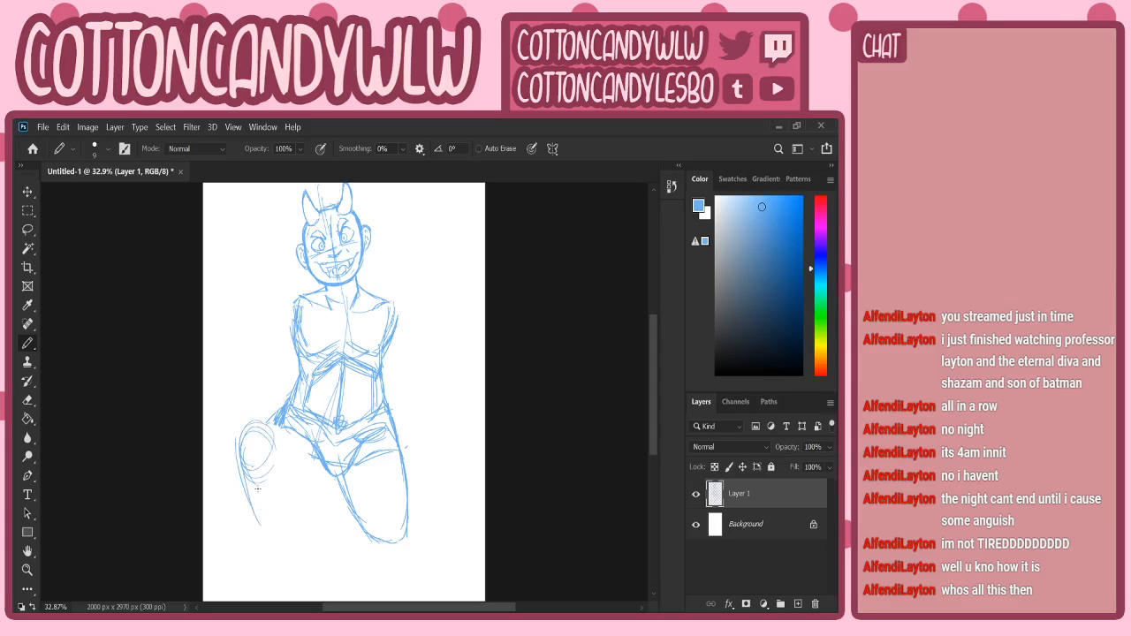
pyautogui.moveTo(289, 432); pyautogui.dragTo(301, 503)
pyautogui.moveTo(301, 458); pyautogui.dragTo(293, 537)
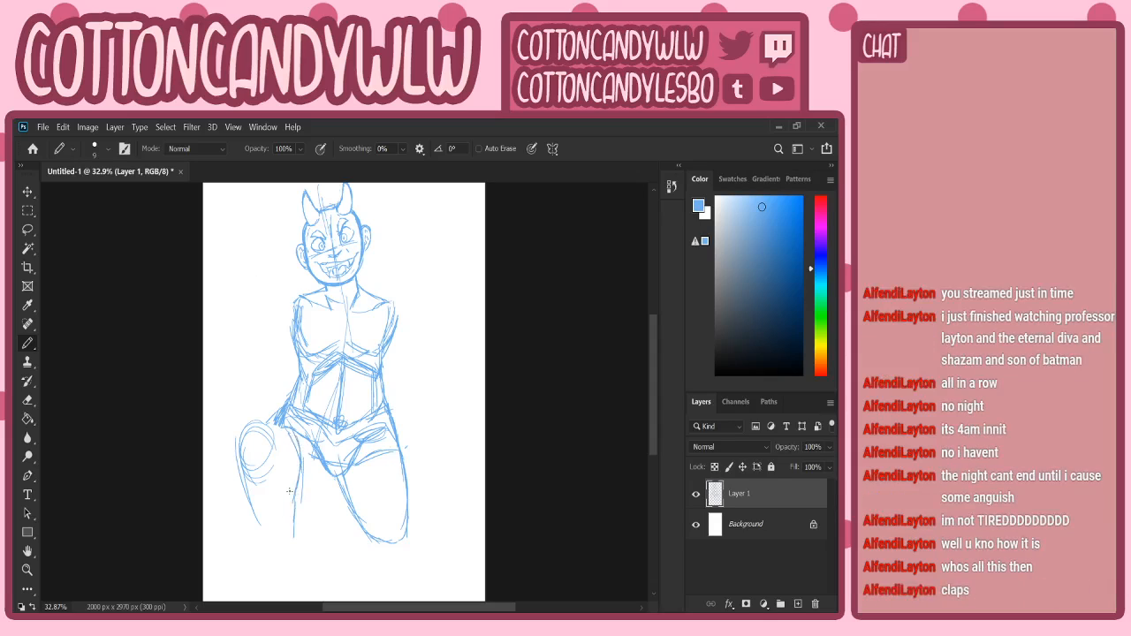
pyautogui.moveTo(305, 477)
pyautogui.mouseDown()
pyautogui.moveTo(344, 469)
pyautogui.moveTo(334, 476)
pyautogui.mouseUp()
pyautogui.moveTo(243, 427)
pyautogui.mouseDown()
pyautogui.moveTo(320, 435)
pyautogui.moveTo(294, 412)
pyautogui.moveTo(330, 469)
pyautogui.mouseUp()
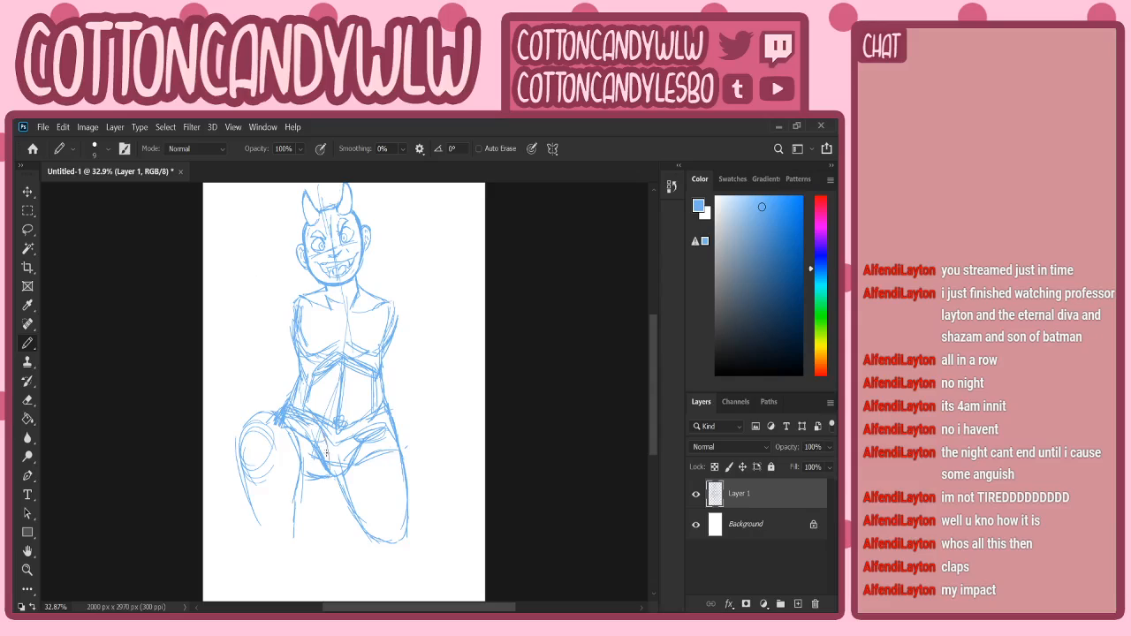
# - Strengthen the bent left thigh's contour where it overlaps the pelvis and around the hip
pyautogui.moveTo(310, 422); pyautogui.dragTo(334, 481)
pyautogui.moveTo(313, 415); pyautogui.dragTo(333, 465)
pyautogui.moveTo(299, 422); pyautogui.dragTo(323, 469)
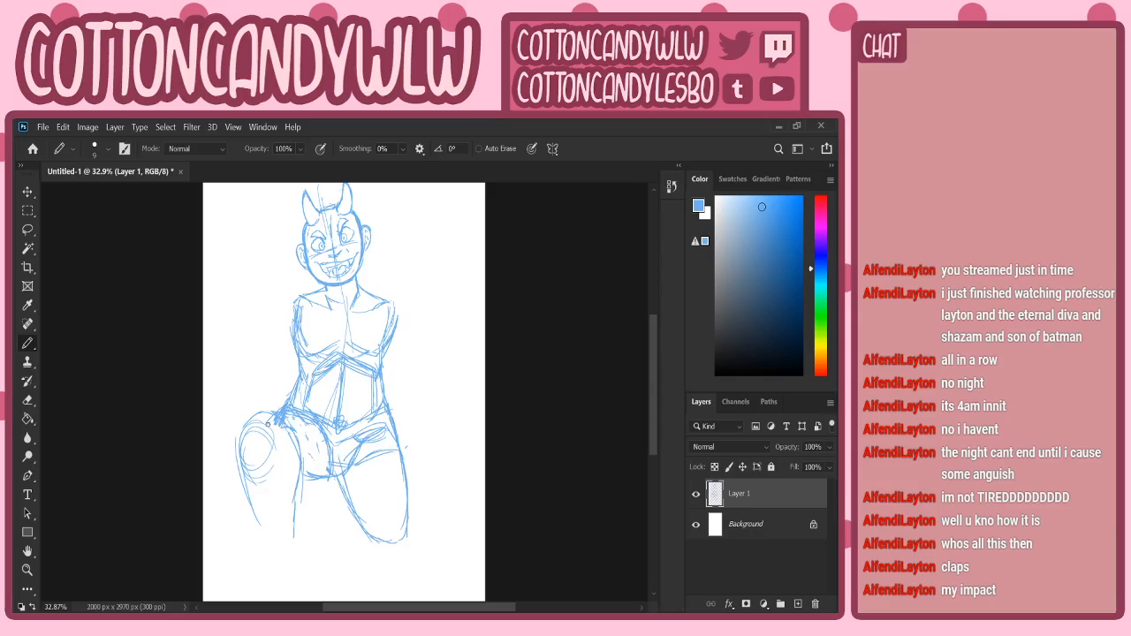
pyautogui.moveTo(294, 427)
pyautogui.mouseDown()
pyautogui.moveTo(277, 421)
pyautogui.moveTo(322, 427)
pyautogui.moveTo(334, 469)
pyautogui.moveTo(405, 430)
pyautogui.mouseUp()
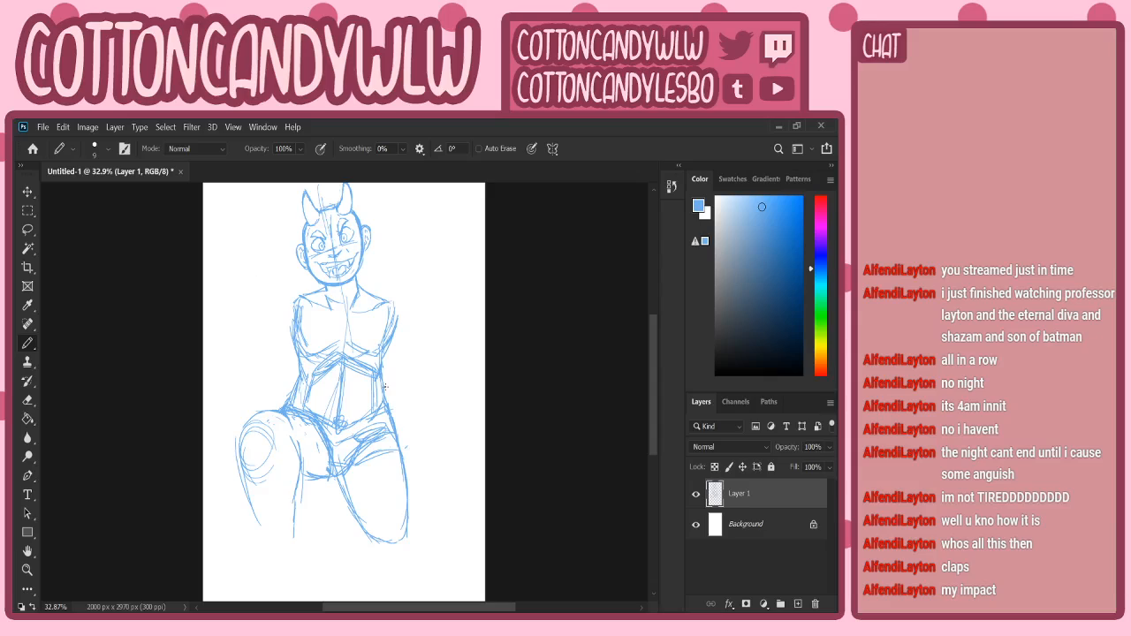
# - Finish the bent left leg's shin down to the ankle, add a foot and reinforce the thigh's underside
pyautogui.moveTo(251, 488); pyautogui.dragTo(265, 528)
pyautogui.moveTo(301, 488)
pyautogui.mouseDown()
pyautogui.moveTo(293, 527)
pyautogui.moveTo(272, 549)
pyautogui.moveTo(291, 537)
pyautogui.moveTo(301, 564)
pyautogui.moveTo(262, 555)
pyautogui.moveTo(248, 566)
pyautogui.moveTo(255, 585)
pyautogui.moveTo(291, 574)
pyautogui.moveTo(303, 556)
pyautogui.mouseUp()
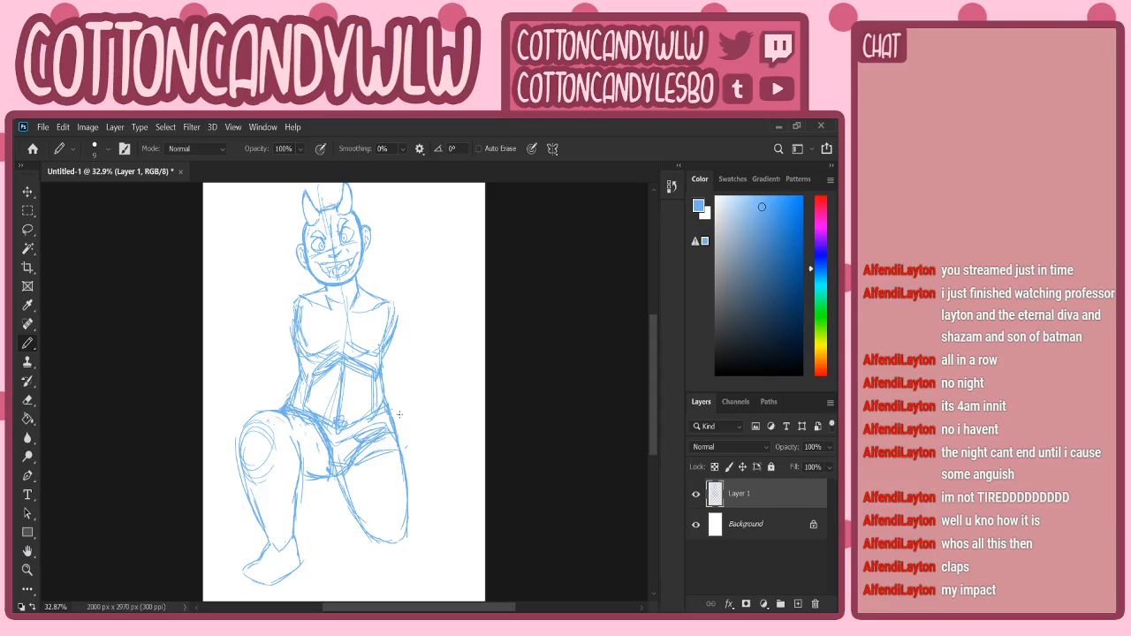
pyautogui.moveTo(308, 481); pyautogui.dragTo(341, 478)
# - Lasso the bent left leg from knee to foot and try to move it slightly upward
pyautogui.press('l')
pyautogui.moveTo(301, 478)
pyautogui.mouseDown()
pyautogui.moveTo(299, 584)
pyautogui.moveTo(224, 566)
pyautogui.moveTo(237, 400)
pyautogui.moveTo(285, 399)
pyautogui.mouseUp()
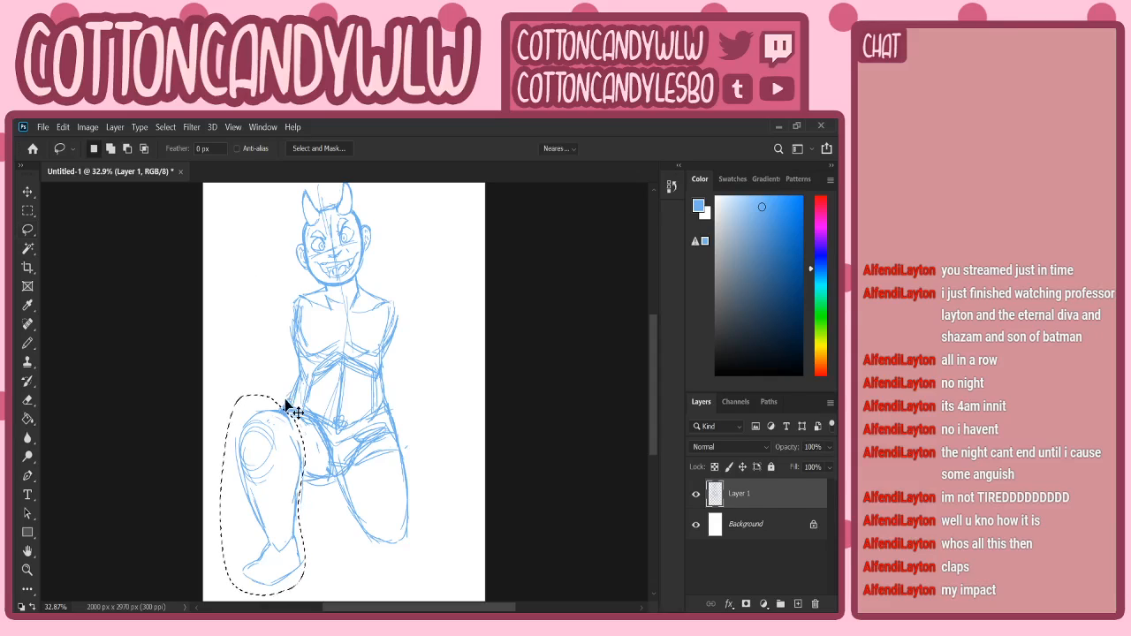
pyautogui.hotkey('ctrl', 't')
pyautogui.moveTo(283, 442); pyautogui.dragTo(280, 425)
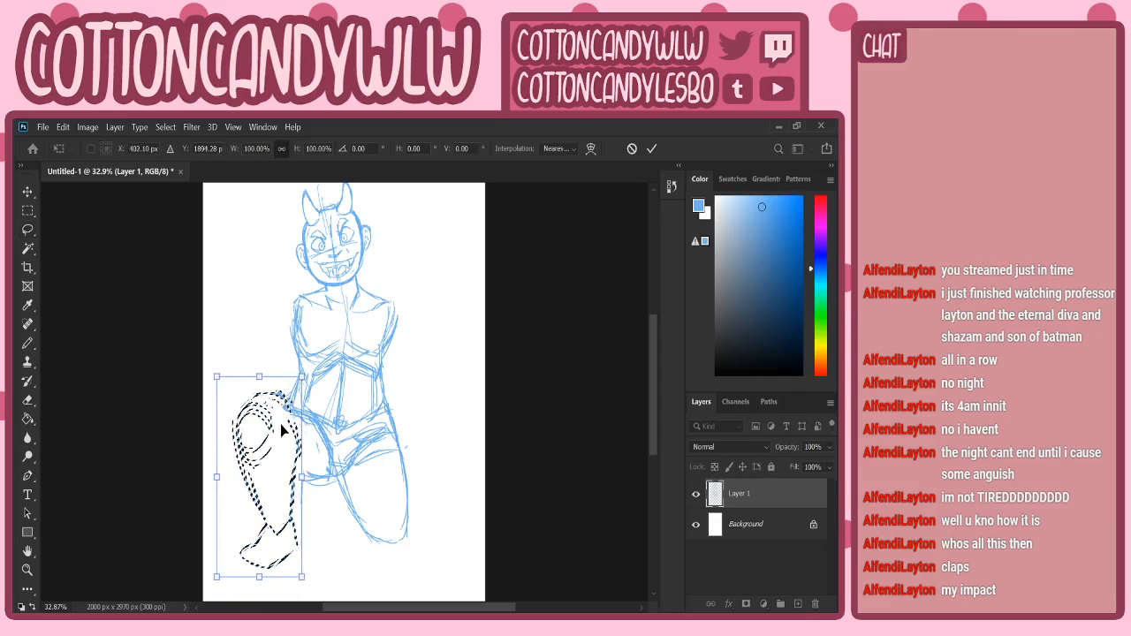
pyautogui.click(632, 149)
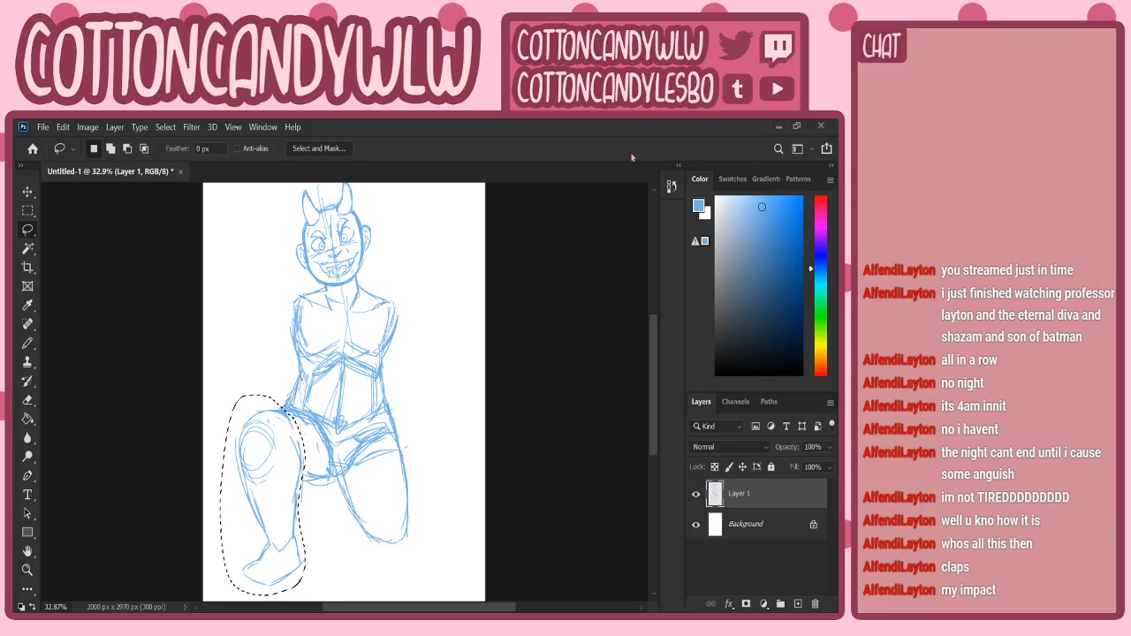
# - Delete the selected bent left leg and clear the selection
pyautogui.press('Delete')
pyautogui.press('b')
pyautogui.hotkey('ctrl', 'd')
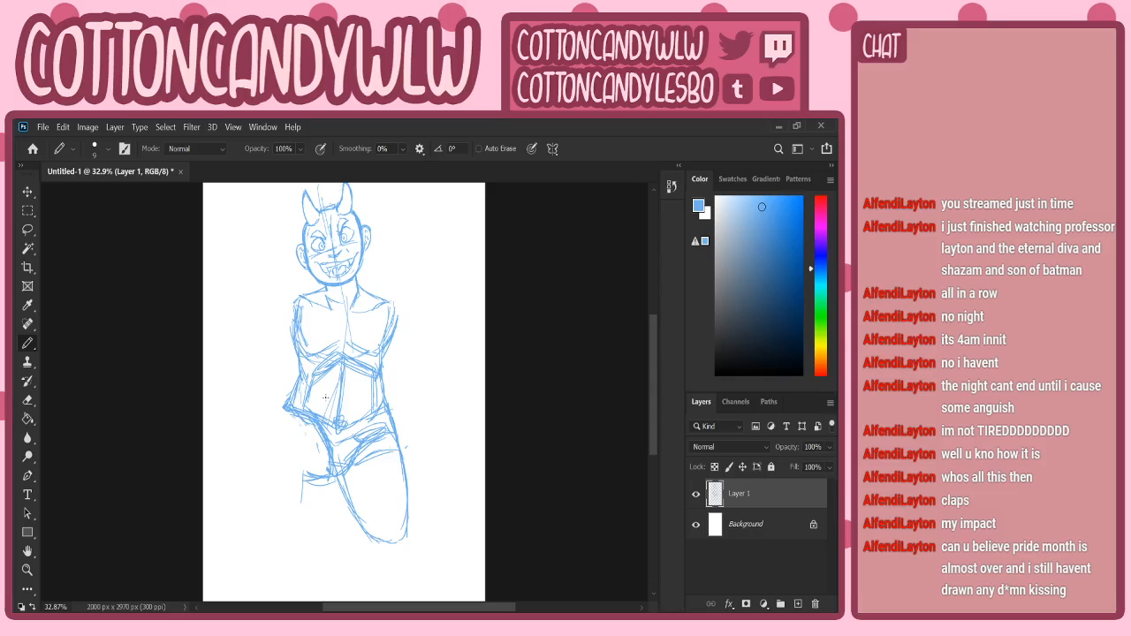
# - Remove the right thigh and redraw the left hip's leg opening down to the crotch
pyautogui.hotkey('ctrl', 'z')
pyautogui.hotkey('ctrl', 'z')
pyautogui.hotkey('ctrl', 'z')
pyautogui.hotkey('ctrl', 'z')
pyautogui.hotkey('ctrl', 'z')
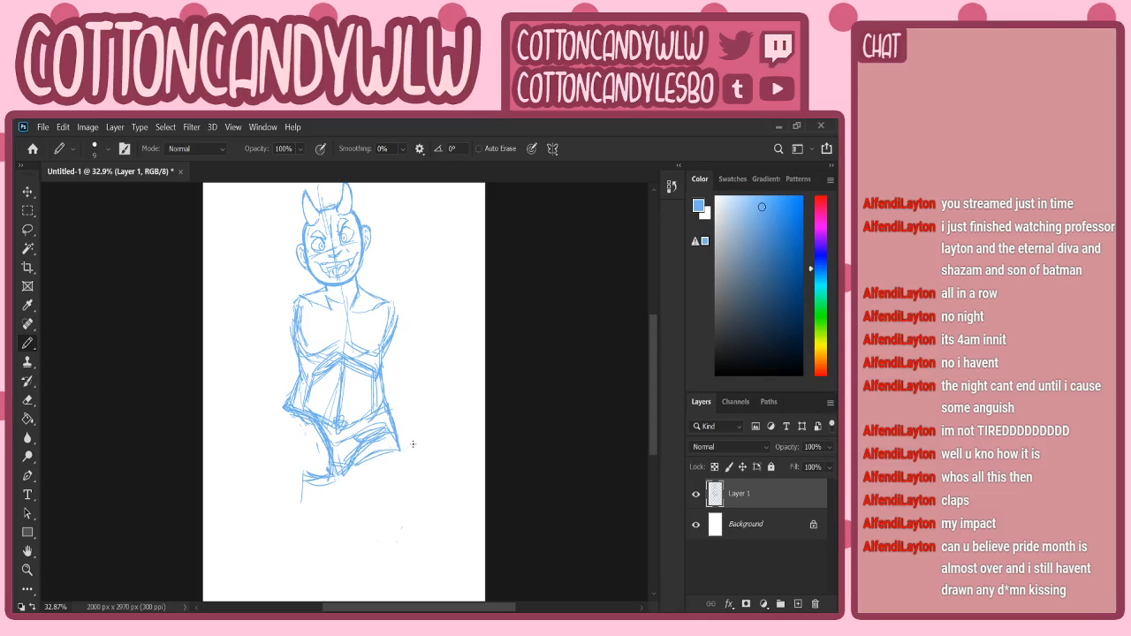
pyautogui.moveTo(281, 421)
pyautogui.mouseDown()
pyautogui.moveTo(334, 472)
pyautogui.moveTo(272, 430)
pyautogui.moveTo(344, 472)
pyautogui.mouseUp()
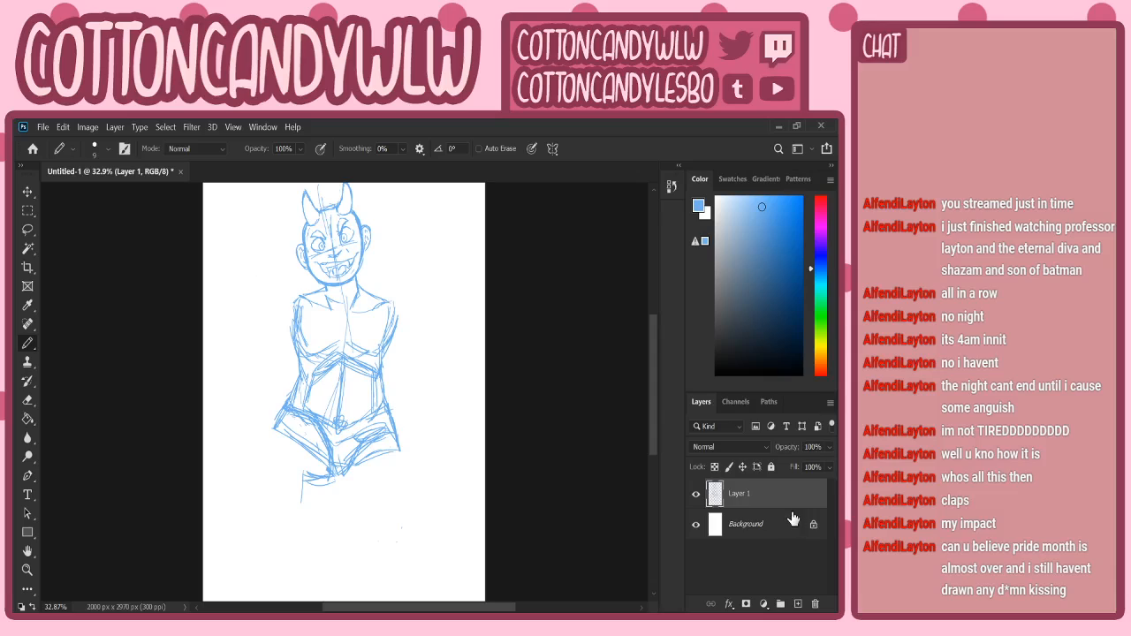
# - Lasso the abdomen and pelvis below the chest, delete them and clear the selection
pyautogui.press('l')
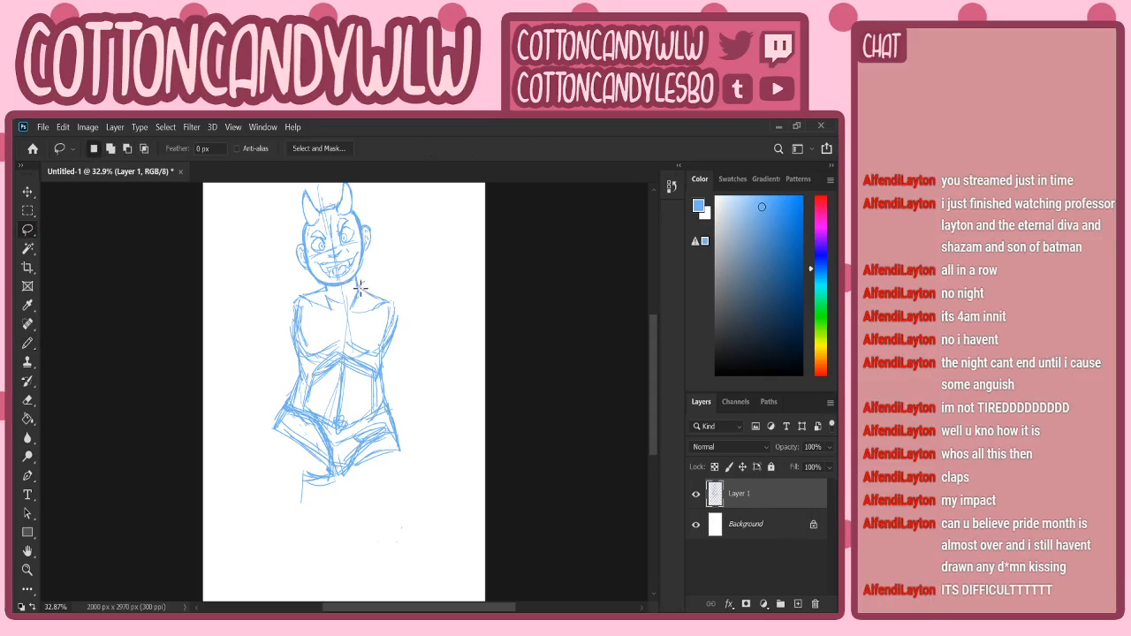
pyautogui.moveTo(419, 297)
pyautogui.mouseDown()
pyautogui.moveTo(380, 358)
pyautogui.moveTo(300, 357)
pyautogui.moveTo(427, 487)
pyautogui.moveTo(415, 300)
pyautogui.mouseUp()
pyautogui.press('Delete')
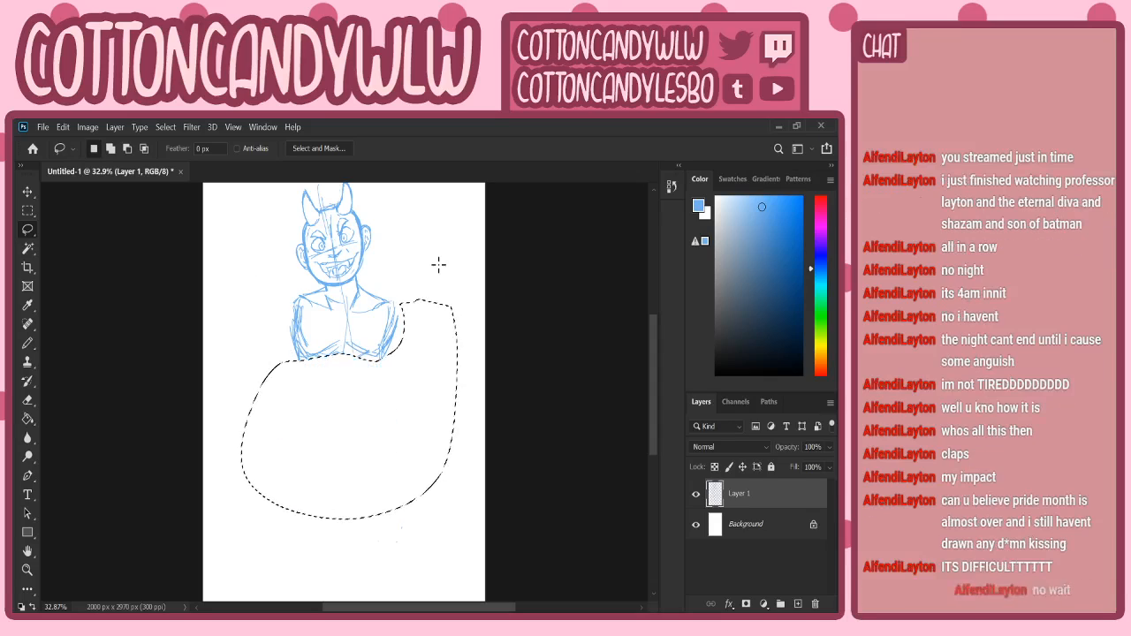
pyautogui.hotkey('ctrl', 'd')
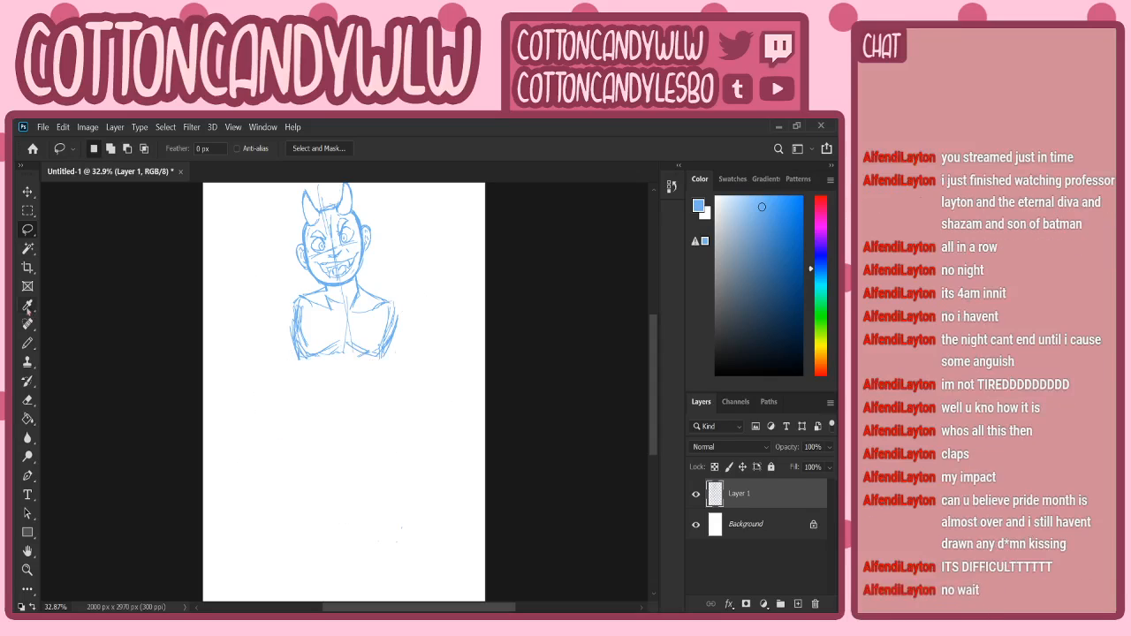
# - Sketch a small curved side-profile outline in the empty area to the lower right of the chest
pyautogui.click(28, 570)
pyautogui.click(383, 352)
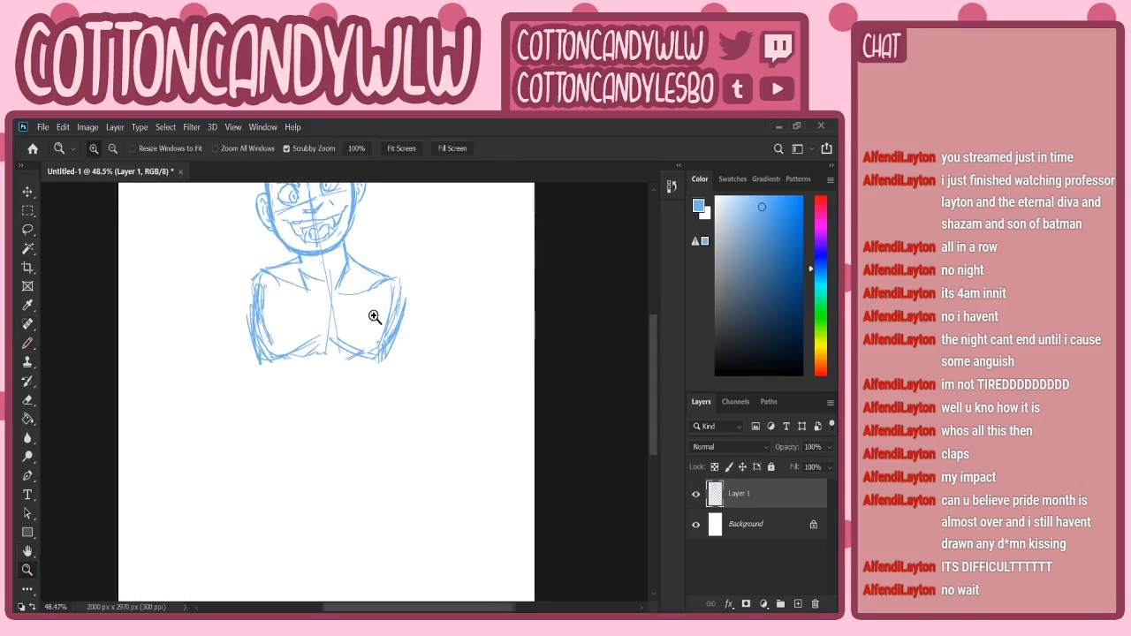
pyautogui.click(27, 340)
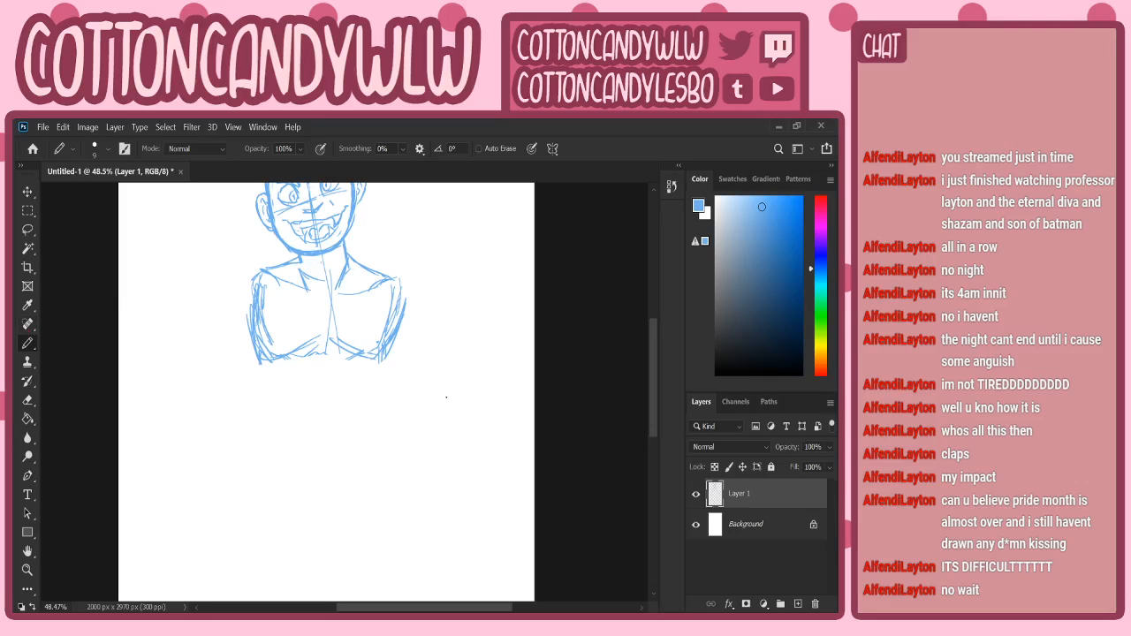
pyautogui.moveTo(447, 375)
pyautogui.mouseDown()
pyautogui.moveTo(439, 442)
pyautogui.moveTo(450, 461)
pyautogui.moveTo(480, 460)
pyautogui.moveTo(470, 479)
pyautogui.moveTo(503, 446)
pyautogui.moveTo(484, 456)
pyautogui.mouseUp()
pyautogui.moveTo(397, 389)
pyautogui.mouseDown()
pyautogui.moveTo(412, 382)
pyautogui.moveTo(437, 396)
pyautogui.moveTo(429, 383)
pyautogui.moveTo(441, 402)
pyautogui.moveTo(398, 383)
pyautogui.moveTo(439, 409)
pyautogui.moveTo(441, 425)
pyautogui.mouseUp()
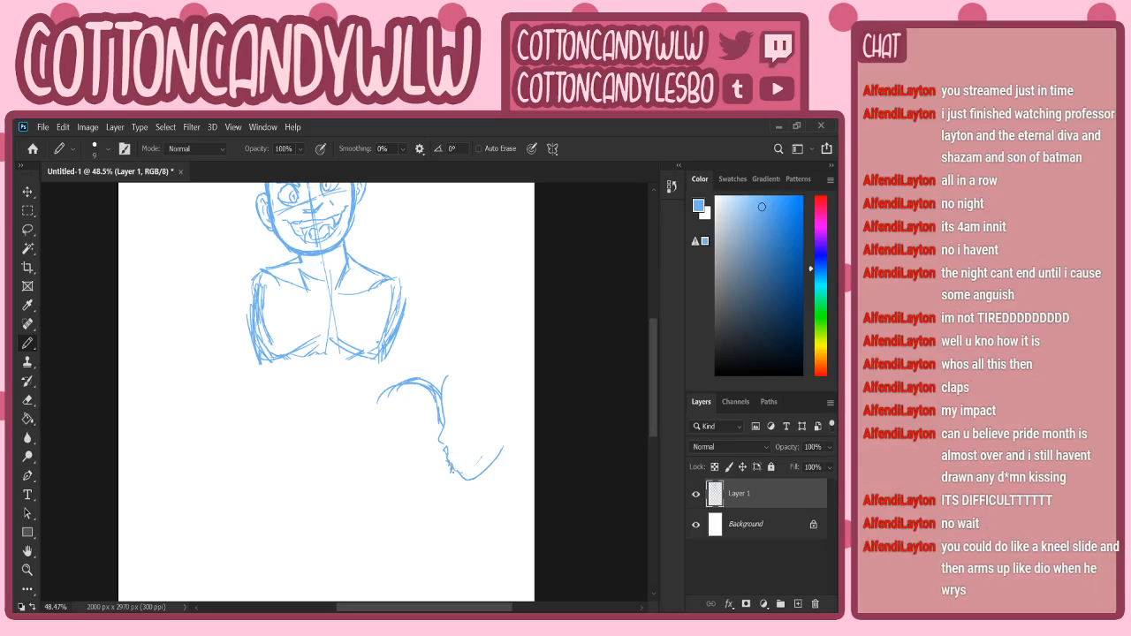
pyautogui.moveTo(378, 460)
pyautogui.mouseDown()
pyautogui.moveTo(408, 479)
pyautogui.moveTo(451, 481)
pyautogui.moveTo(439, 485)
pyautogui.mouseUp()
# - Lasso the side-profile sketch beside the chest, cut it out and return to the Pencil tool
pyautogui.click(27, 228)
pyautogui.moveTo(491, 339)
pyautogui.mouseDown()
pyautogui.moveTo(361, 377)
pyautogui.moveTo(498, 329)
pyautogui.mouseUp()
pyautogui.hotkey('ctrl', 'x')
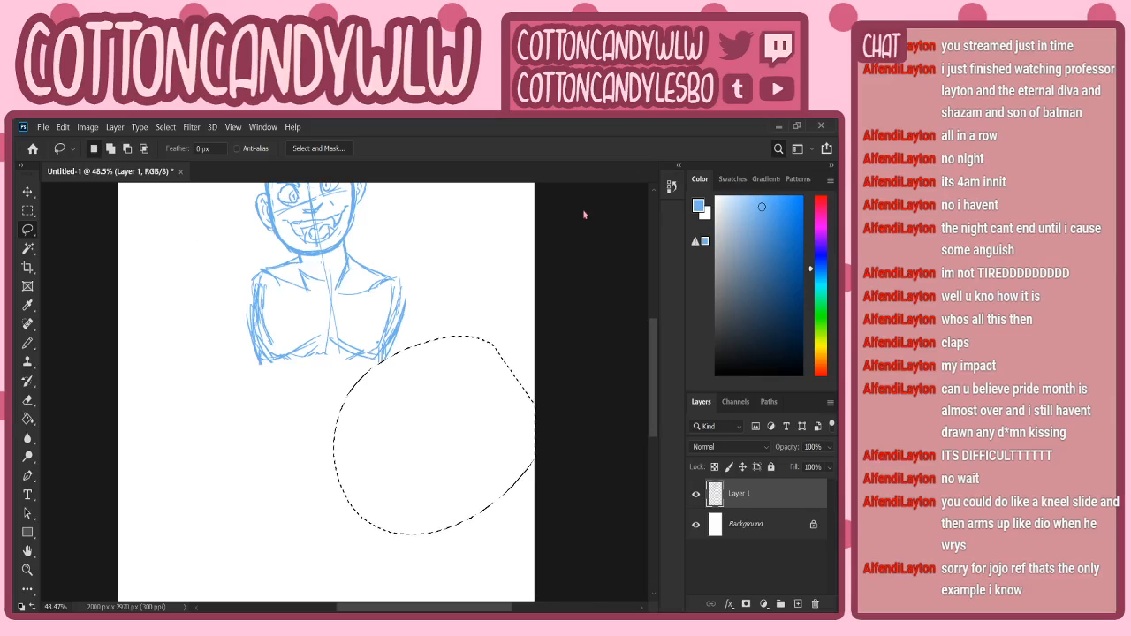
pyautogui.press('b')
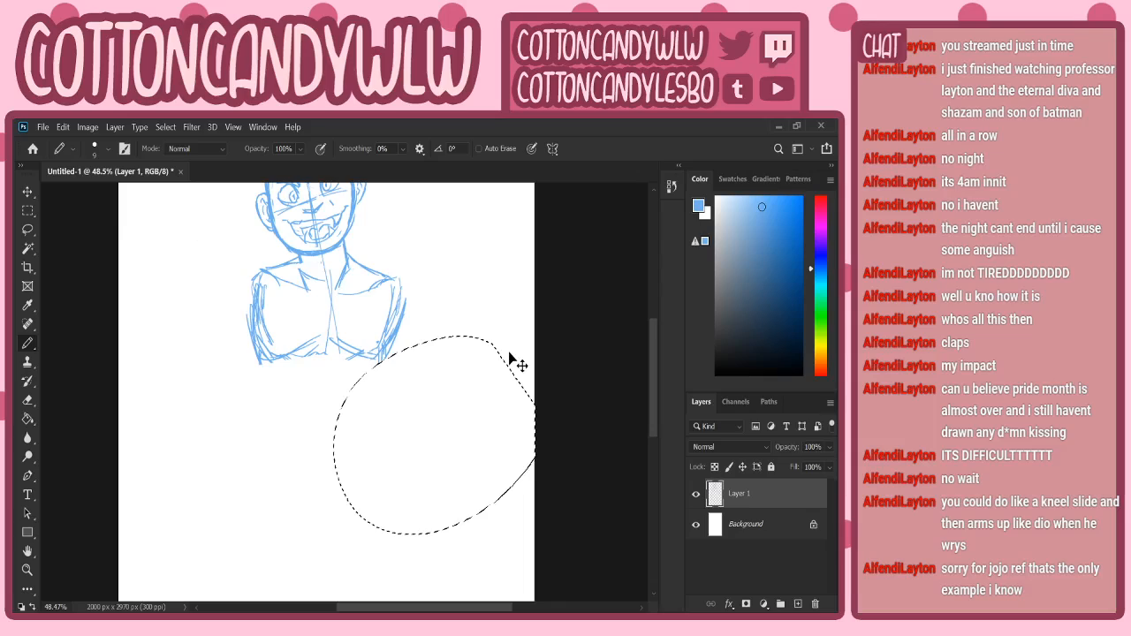
# - Clear the lasso selection left around the removed side-profile sketch
pyautogui.hotkey('ctrl', 'd')
pyautogui.scroll(1, 650, 375)
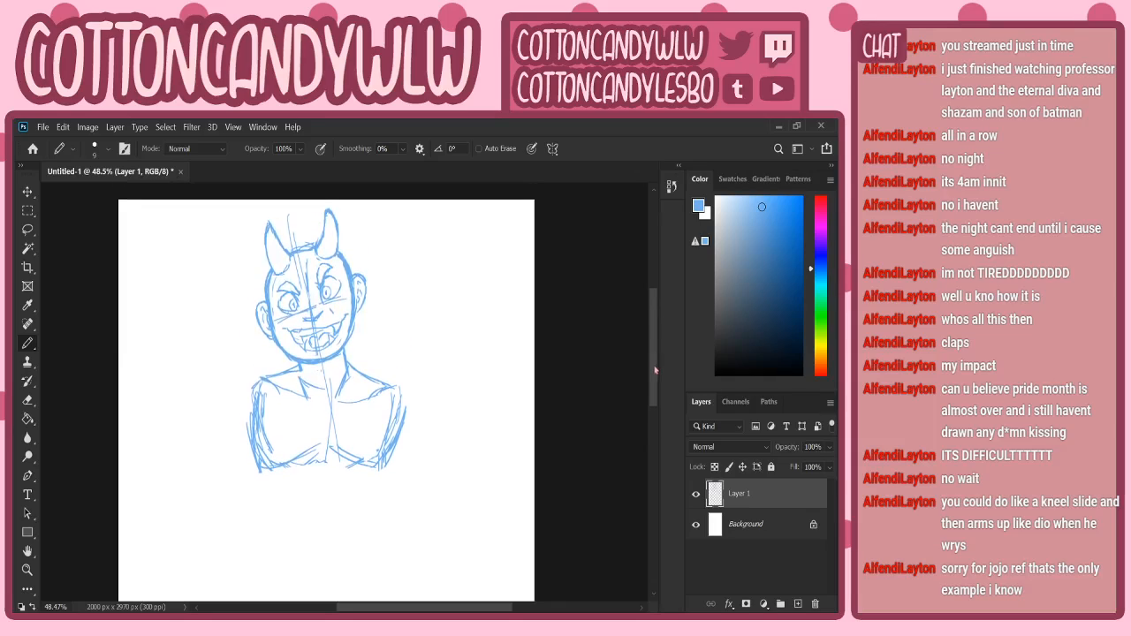
pyautogui.scroll(-1, 656, 371)
pyautogui.scroll(1, 655, 402)
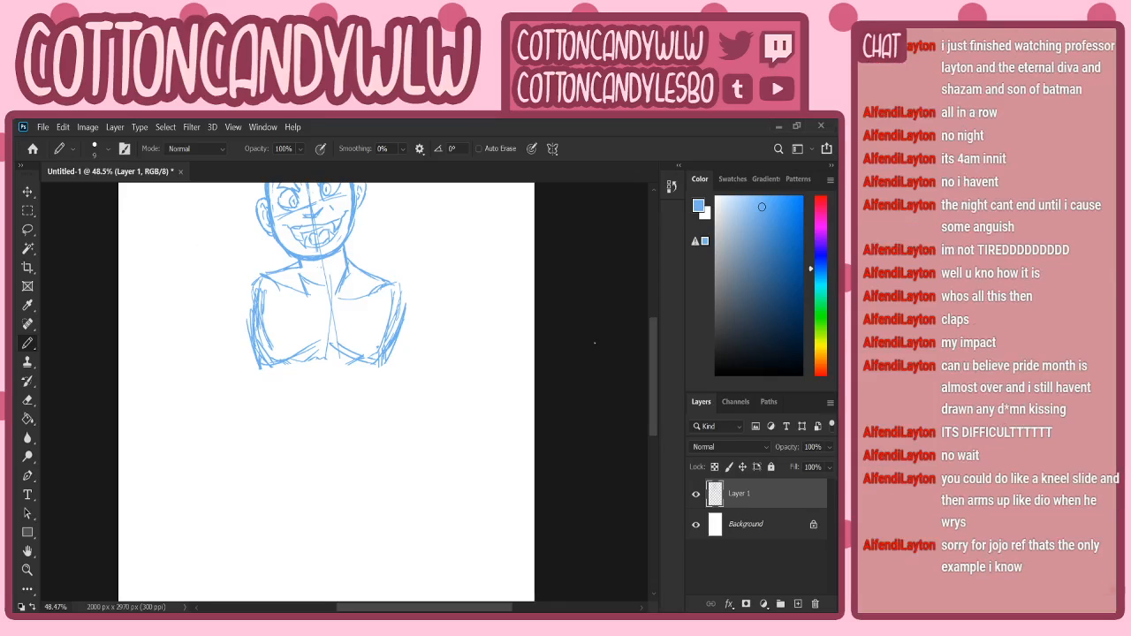
pyautogui.scroll(-3, 595, 343)
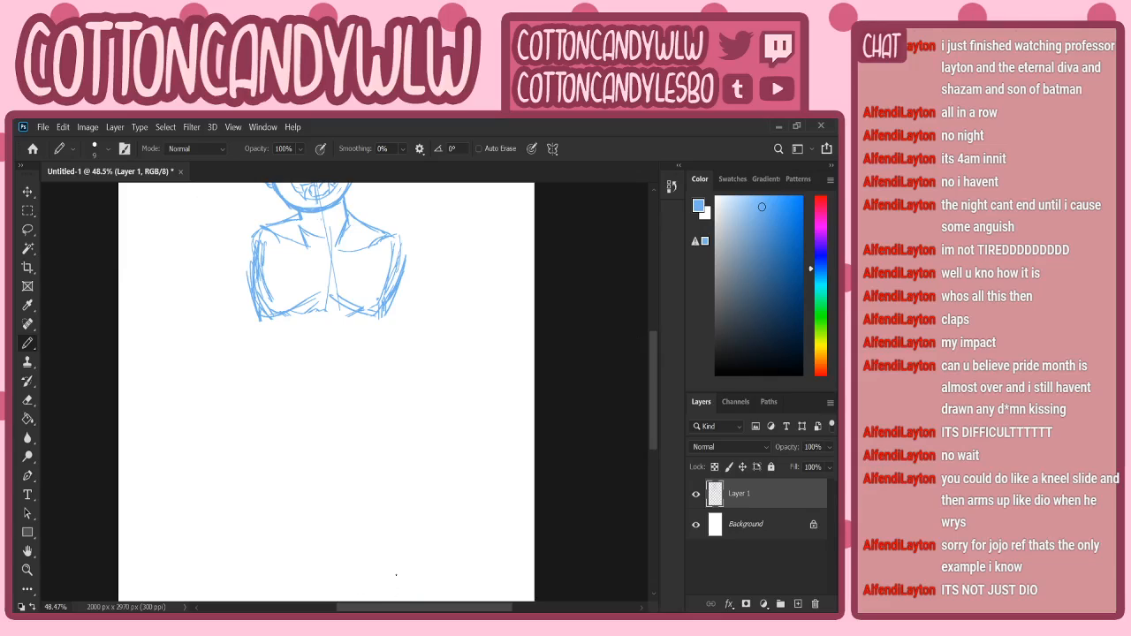
pyautogui.moveTo(654, 402)
pyautogui.mouseDown()
pyautogui.moveTo(654, 455)
pyautogui.moveTo(655, 408)
pyautogui.mouseUp()
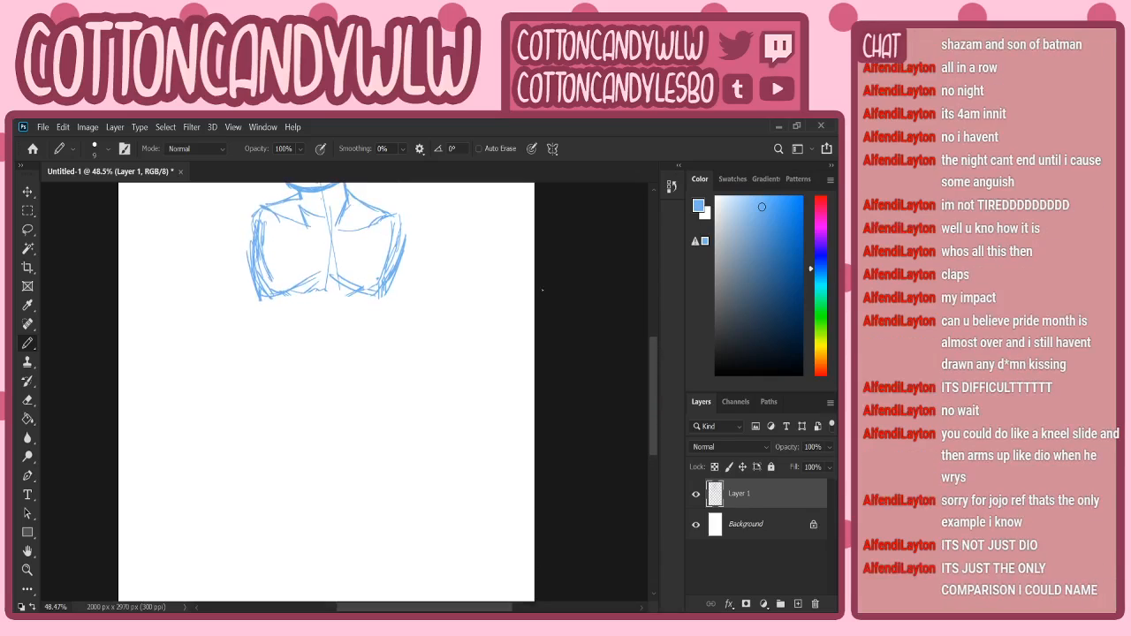
pyautogui.moveTo(659, 371); pyautogui.dragTo(659, 340)
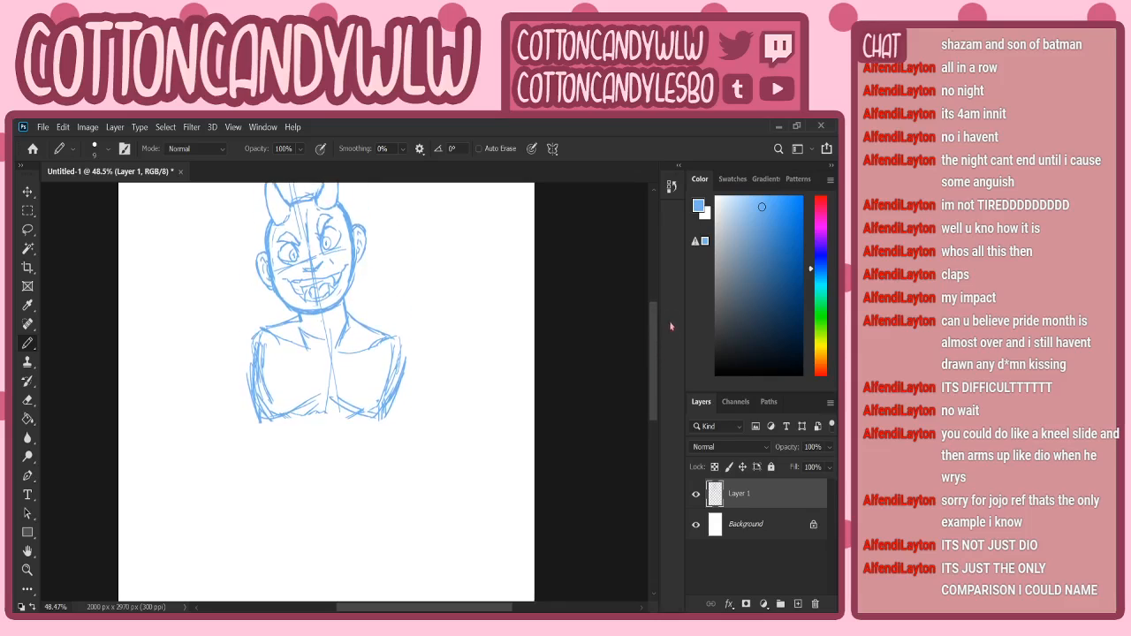
# - Sketch rounded pectoral contours inside the chest and reinforce the chest's lower edge on both sides
pyautogui.moveTo(263, 359); pyautogui.dragTo(304, 342)
pyautogui.moveTo(307, 352)
pyautogui.mouseDown()
pyautogui.moveTo(320, 384)
pyautogui.moveTo(354, 412)
pyautogui.mouseUp()
pyautogui.moveTo(329, 388)
pyautogui.mouseDown()
pyautogui.moveTo(343, 403)
pyautogui.moveTo(366, 357)
pyautogui.moveTo(389, 348)
pyautogui.mouseUp()
pyautogui.moveTo(390, 364); pyautogui.dragTo(398, 378)
pyautogui.moveTo(358, 342); pyautogui.dragTo(378, 356)
pyautogui.moveTo(382, 359); pyautogui.dragTo(395, 373)
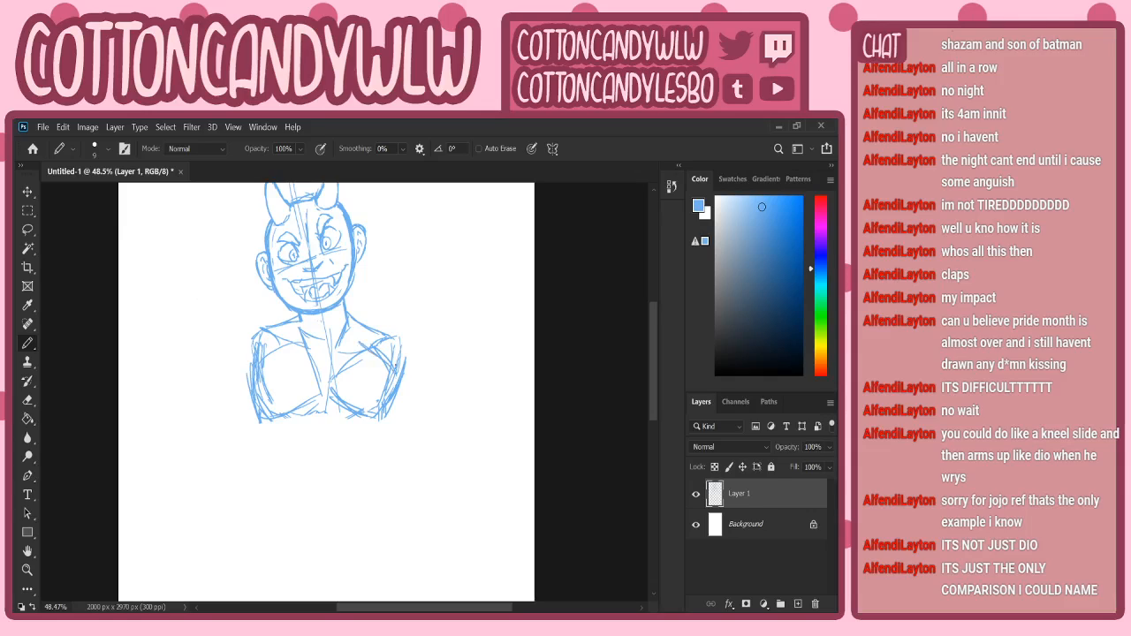
pyautogui.moveTo(263, 428); pyautogui.dragTo(343, 401)
pyautogui.moveTo(318, 424); pyautogui.dragTo(389, 410)
# - Draw curved centre lines below the chest and a gesture line for a thigh bending into the lower leg
pyautogui.moveTo(656, 378); pyautogui.dragTo(657, 396)
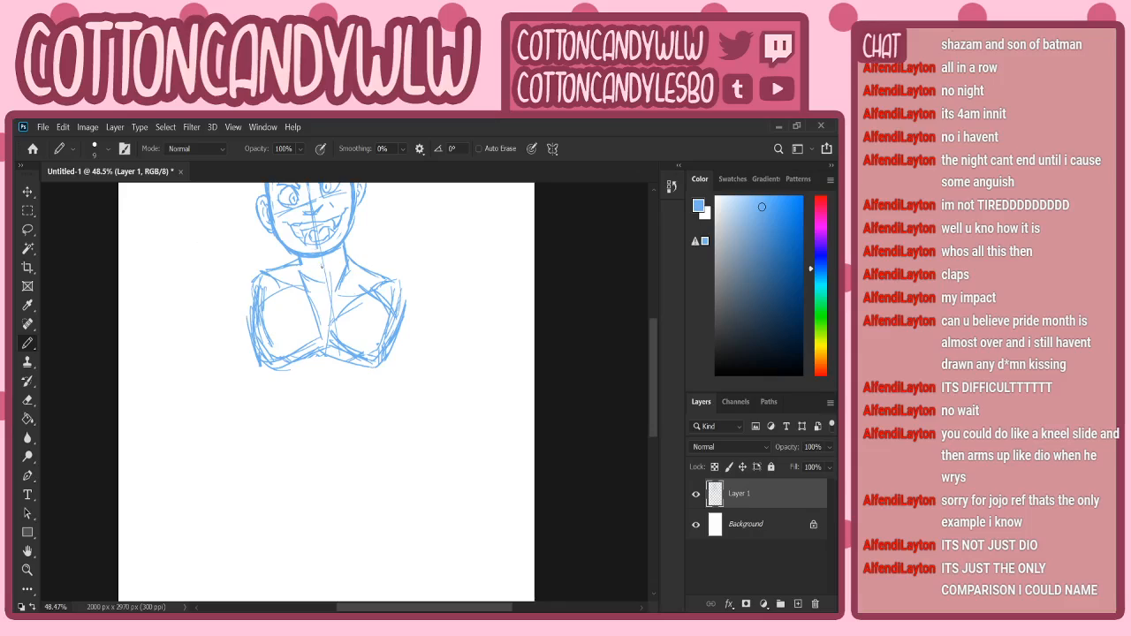
pyautogui.moveTo(333, 312); pyautogui.dragTo(315, 454)
pyautogui.moveTo(331, 338); pyautogui.dragTo(284, 511)
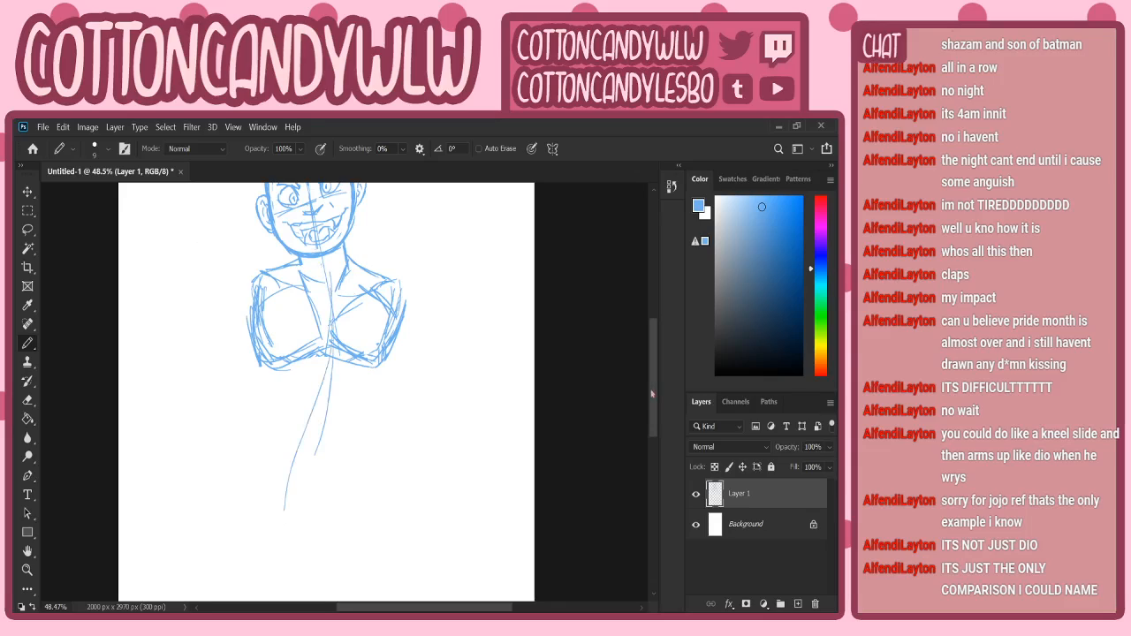
pyautogui.moveTo(651, 394); pyautogui.dragTo(651, 425)
pyautogui.moveTo(278, 382)
pyautogui.mouseDown()
pyautogui.moveTo(380, 404)
pyautogui.moveTo(466, 452)
pyautogui.moveTo(390, 581)
pyautogui.mouseUp()
# - Redraw the vertical centre guideline from the horns through the face and down the chest
pyautogui.click(27, 570)
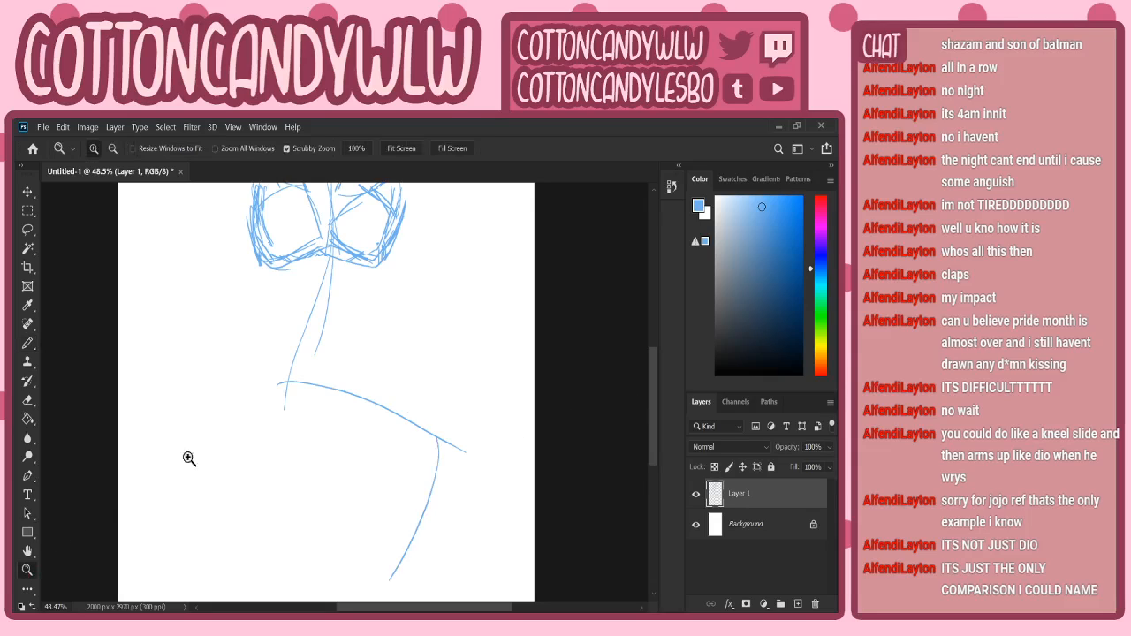
pyautogui.moveTo(361, 368); pyautogui.dragTo(325, 407)
pyautogui.moveTo(341, 310); pyautogui.dragTo(373, 309)
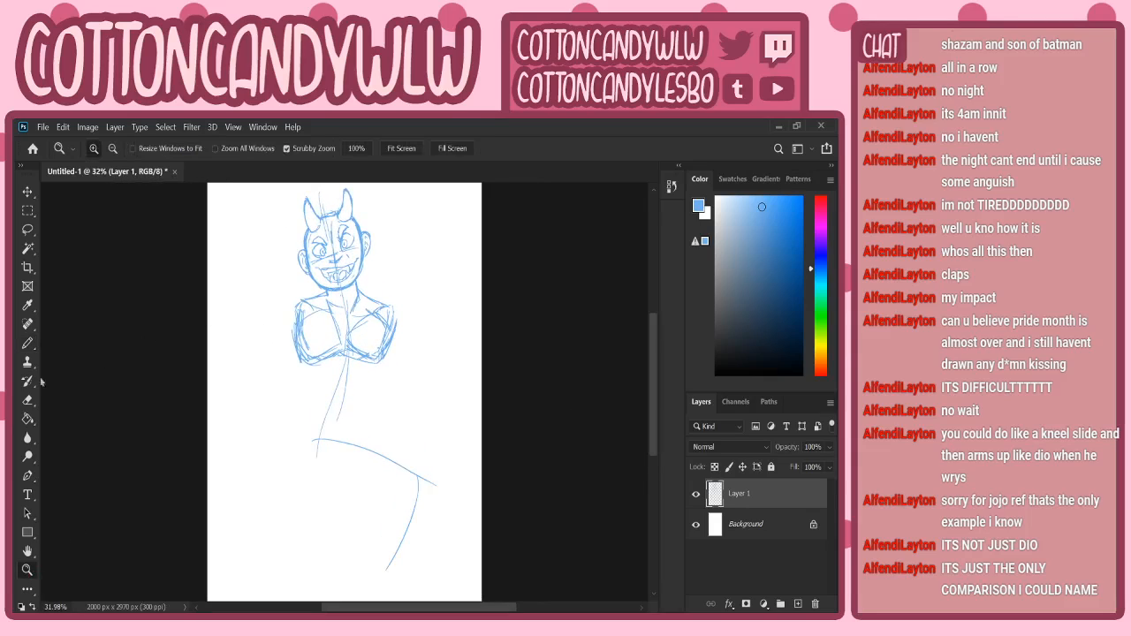
pyautogui.click(27, 343)
pyautogui.moveTo(311, 193); pyautogui.dragTo(337, 285)
pyautogui.moveTo(334, 244); pyautogui.dragTo(344, 346)
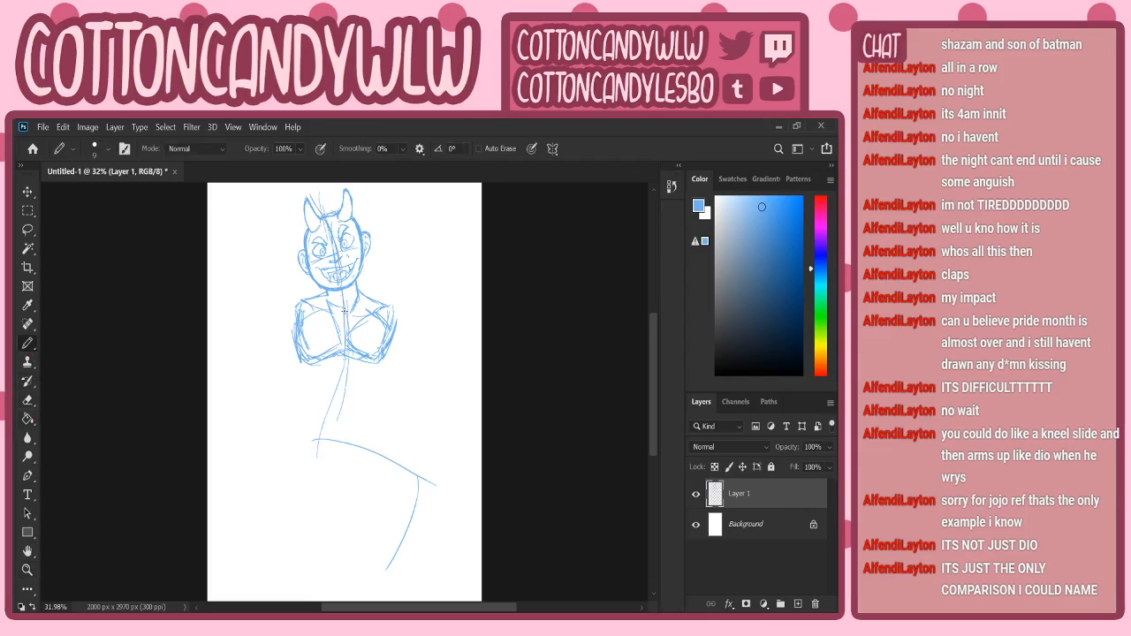
# - Sketch a slanted line from the chest to the hip and add thigh lines along the leg gesture
pyautogui.moveTo(344, 300); pyautogui.dragTo(318, 419)
pyautogui.moveTo(337, 368)
pyautogui.mouseDown()
pyautogui.moveTo(287, 442)
pyautogui.moveTo(304, 430)
pyautogui.moveTo(403, 486)
pyautogui.mouseUp()
pyautogui.moveTo(305, 428)
pyautogui.mouseDown()
pyautogui.moveTo(429, 487)
pyautogui.moveTo(395, 546)
pyautogui.mouseUp()
# - Try outlining the bent thigh's upper and lower edges and the lower leg, and undo those strokes
pyautogui.moveTo(326, 419); pyautogui.dragTo(401, 444)
pyautogui.moveTo(292, 456)
pyautogui.mouseDown()
pyautogui.moveTo(377, 480)
pyautogui.moveTo(417, 477)
pyautogui.moveTo(383, 583)
pyautogui.mouseUp()
pyautogui.moveTo(380, 487)
pyautogui.mouseDown()
pyautogui.moveTo(359, 536)
pyautogui.moveTo(359, 521)
pyautogui.moveTo(356, 567)
pyautogui.mouseUp()
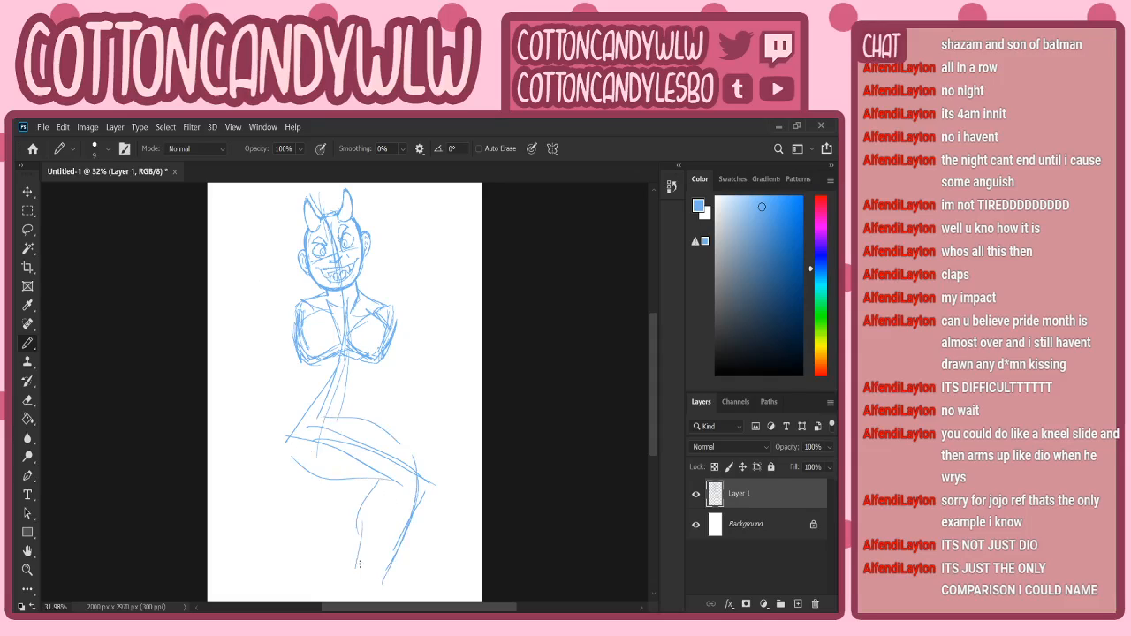
pyautogui.moveTo(424, 487); pyautogui.dragTo(377, 590)
pyautogui.hotkey('ctrl', 'z')
pyautogui.hotkey('ctrl', 'z')
pyautogui.hotkey('ctrl', 'z')
pyautogui.hotkey('ctrl', 'z')
pyautogui.hotkey('ctrl', 'z')
pyautogui.hotkey('ctrl', 'z')
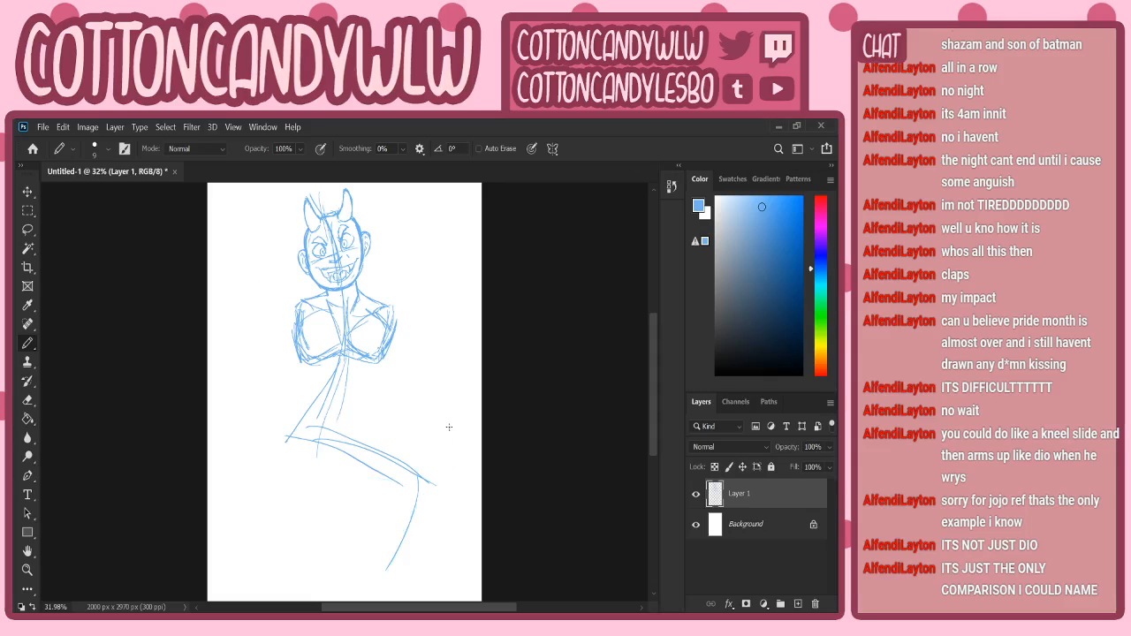
# - Remove the slanted waist line and sketch the ribcage sides, lower curve and midline beneath the chest
pyautogui.moveTo(324, 387)
pyautogui.mouseDown()
pyautogui.moveTo(303, 419)
pyautogui.moveTo(310, 393)
pyautogui.moveTo(283, 447)
pyautogui.mouseUp()
pyautogui.moveTo(388, 348); pyautogui.dragTo(374, 385)
pyautogui.moveTo(381, 363); pyautogui.dragTo(358, 407)
pyautogui.moveTo(298, 351)
pyautogui.mouseDown()
pyautogui.moveTo(298, 412)
pyautogui.moveTo(306, 393)
pyautogui.moveTo(336, 402)
pyautogui.moveTo(387, 378)
pyautogui.moveTo(380, 365)
pyautogui.moveTo(299, 387)
pyautogui.mouseUp()
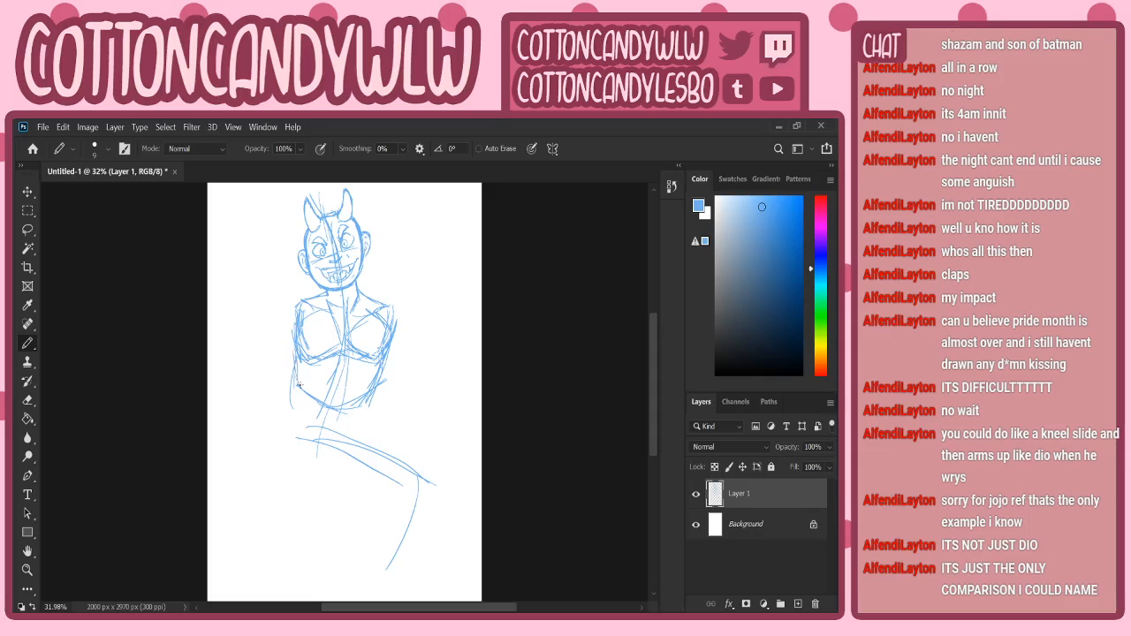
pyautogui.moveTo(347, 350)
pyautogui.mouseDown()
pyautogui.moveTo(335, 404)
pyautogui.moveTo(345, 385)
pyautogui.mouseUp()
pyautogui.moveTo(301, 355)
pyautogui.mouseDown()
pyautogui.moveTo(298, 385)
pyautogui.moveTo(311, 390)
pyautogui.moveTo(374, 392)
pyautogui.mouseUp()
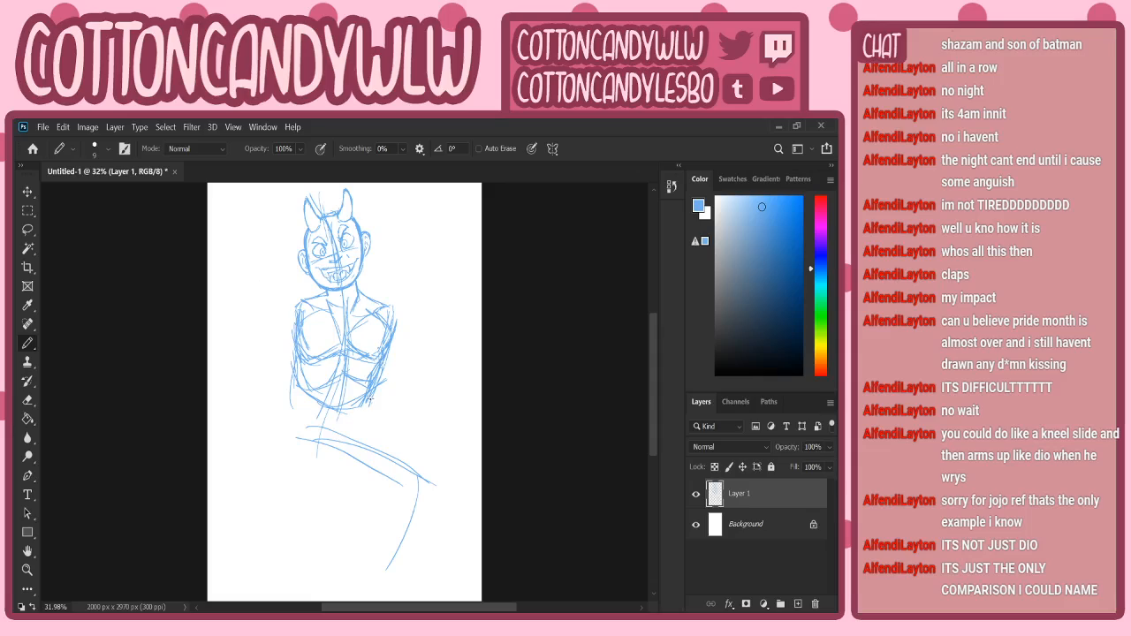
# - Sketch the waist, lower abdomen, pelvis and flaring hip outlines below the ribcage
pyautogui.moveTo(368, 393)
pyautogui.mouseDown()
pyautogui.moveTo(300, 400)
pyautogui.moveTo(298, 418)
pyautogui.moveTo(343, 450)
pyautogui.moveTo(383, 418)
pyautogui.moveTo(365, 388)
pyautogui.moveTo(377, 394)
pyautogui.moveTo(352, 401)
pyautogui.moveTo(373, 426)
pyautogui.mouseUp()
pyautogui.moveTo(385, 371); pyautogui.dragTo(378, 412)
pyautogui.moveTo(291, 380)
pyautogui.mouseDown()
pyautogui.moveTo(280, 427)
pyautogui.moveTo(296, 384)
pyautogui.moveTo(297, 425)
pyautogui.moveTo(324, 433)
pyautogui.moveTo(319, 400)
pyautogui.moveTo(274, 420)
pyautogui.moveTo(285, 387)
pyautogui.moveTo(278, 427)
pyautogui.moveTo(320, 434)
pyautogui.moveTo(351, 385)
pyautogui.moveTo(331, 437)
pyautogui.moveTo(338, 448)
pyautogui.moveTo(374, 420)
pyautogui.moveTo(307, 433)
pyautogui.mouseUp()
pyautogui.moveTo(389, 429); pyautogui.dragTo(388, 415)
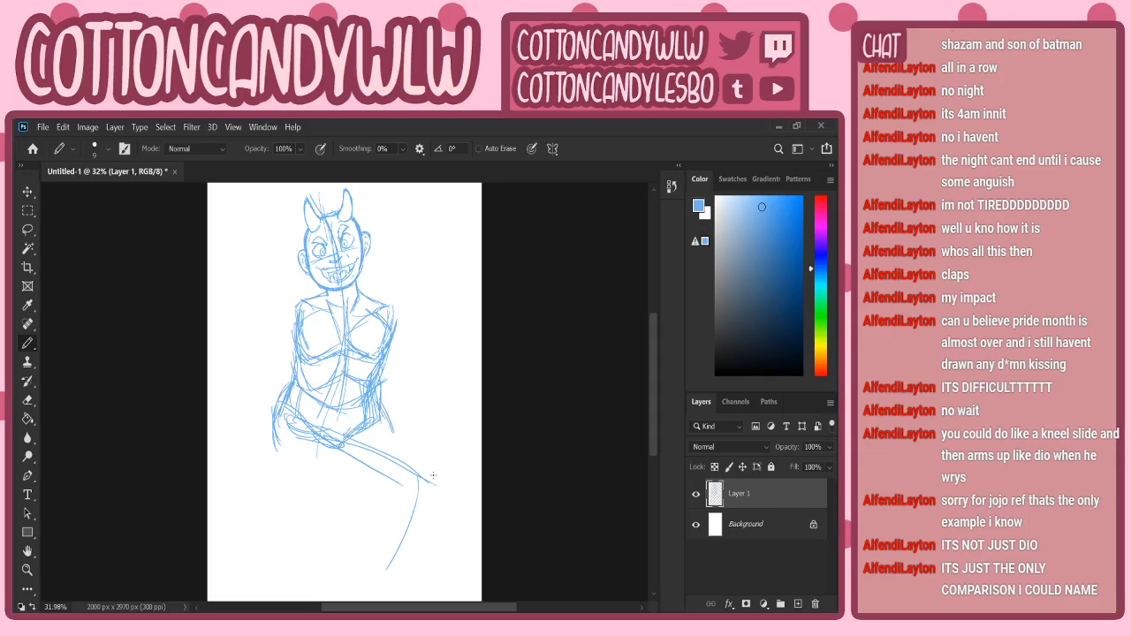
# - Erase most of the old leg gesture, touch up the hips and start short arm strokes at both shoulders
pyautogui.moveTo(388, 452)
pyautogui.mouseDown()
pyautogui.moveTo(415, 483)
pyautogui.moveTo(372, 446)
pyautogui.moveTo(438, 493)
pyautogui.moveTo(417, 489)
pyautogui.moveTo(419, 523)
pyautogui.moveTo(390, 575)
pyautogui.mouseUp()
pyautogui.moveTo(389, 441)
pyautogui.mouseDown()
pyautogui.moveTo(384, 412)
pyautogui.moveTo(395, 409)
pyautogui.mouseUp()
pyautogui.moveTo(304, 305); pyautogui.dragTo(280, 315)
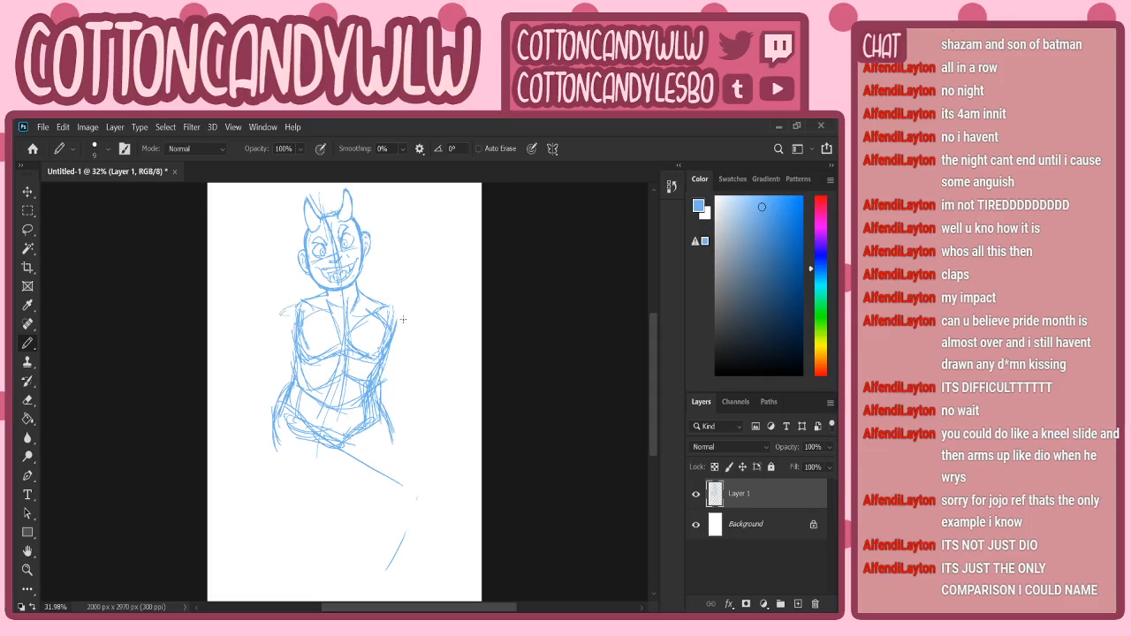
pyautogui.moveTo(395, 311); pyautogui.dragTo(411, 328)
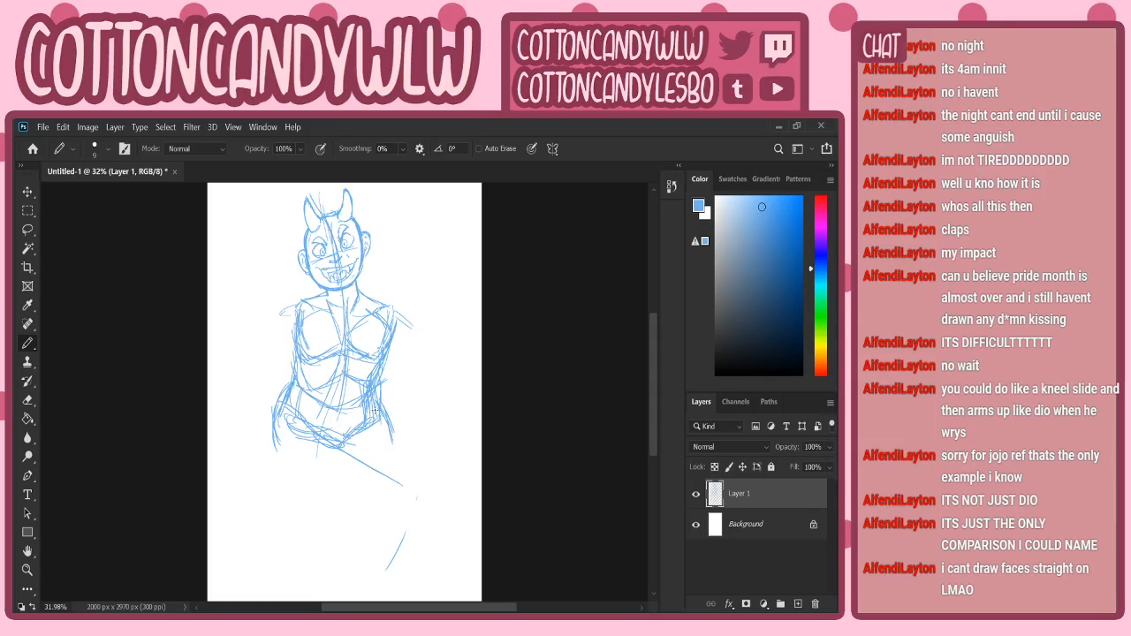
pyautogui.moveTo(272, 424); pyautogui.dragTo(268, 444)
# - Try redrawing both eyes without pupils and with flatter lids, and undo the changes to the face
pyautogui.press('z')
pyautogui.moveTo(346, 241); pyautogui.dragTo(374, 242)
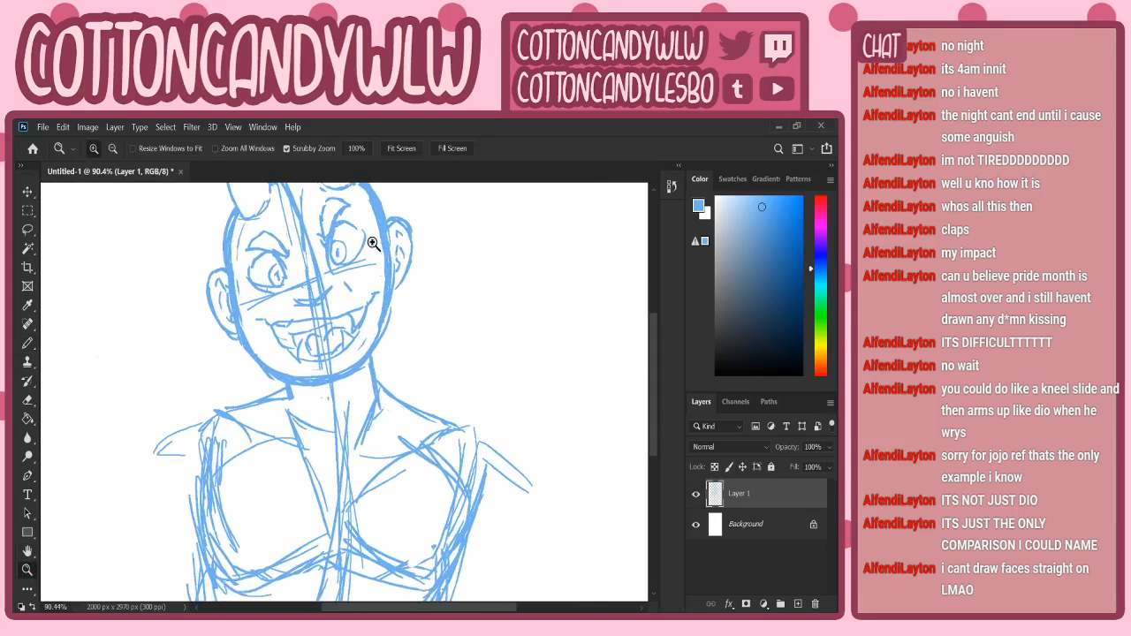
pyautogui.click(27, 344)
pyautogui.scroll(3, 662, 314)
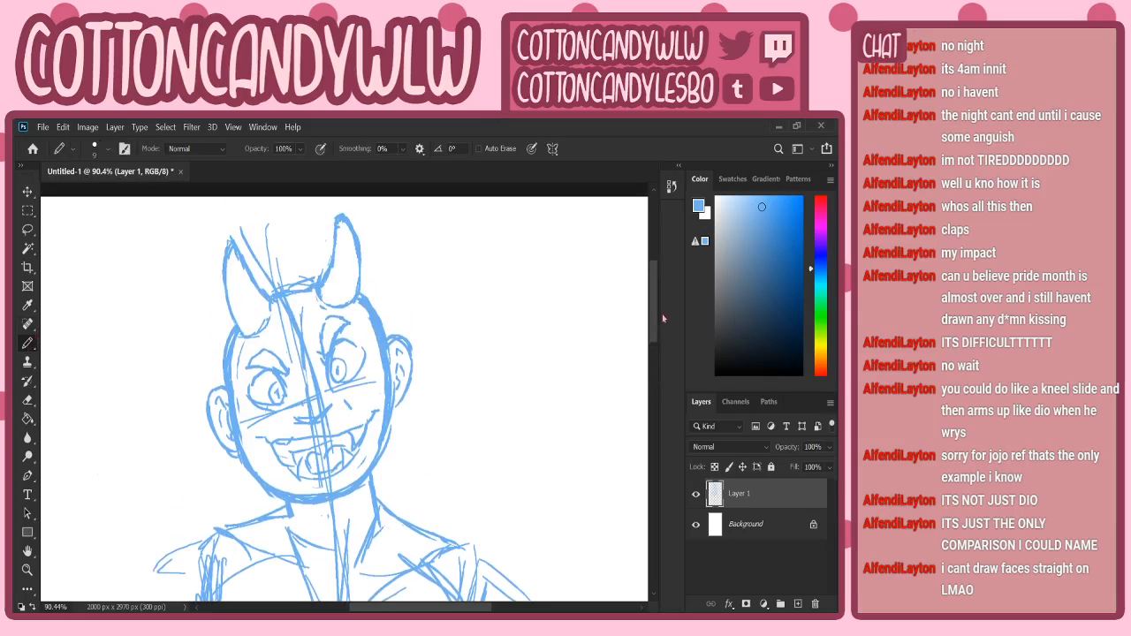
pyautogui.moveTo(269, 387); pyautogui.dragTo(274, 390)
pyautogui.moveTo(340, 371); pyautogui.dragTo(342, 364)
pyautogui.moveTo(247, 387)
pyautogui.mouseDown()
pyautogui.moveTo(283, 387)
pyautogui.moveTo(362, 352)
pyautogui.mouseUp()
pyautogui.moveTo(344, 342); pyautogui.dragTo(364, 349)
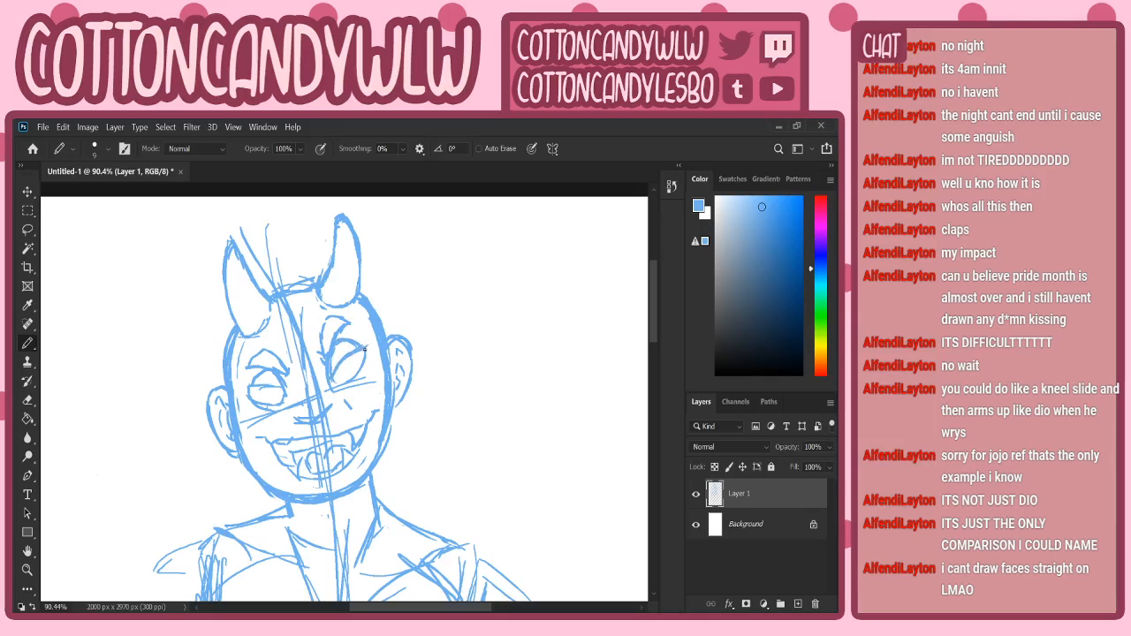
pyautogui.moveTo(272, 376)
pyautogui.mouseDown()
pyautogui.moveTo(253, 389)
pyautogui.moveTo(268, 370)
pyautogui.mouseUp()
pyautogui.moveTo(350, 357); pyautogui.dragTo(337, 383)
pyautogui.hotkey('ctrl', 'z')
pyautogui.hotkey('ctrl', 'z')
pyautogui.hotkey('ctrl', 'z')
pyautogui.hotkey('ctrl', 'z')
pyautogui.hotkey('ctrl', 'z')
pyautogui.hotkey('ctrl', 'shift', 'z')
pyautogui.hotkey('ctrl', 'shift', 'z')
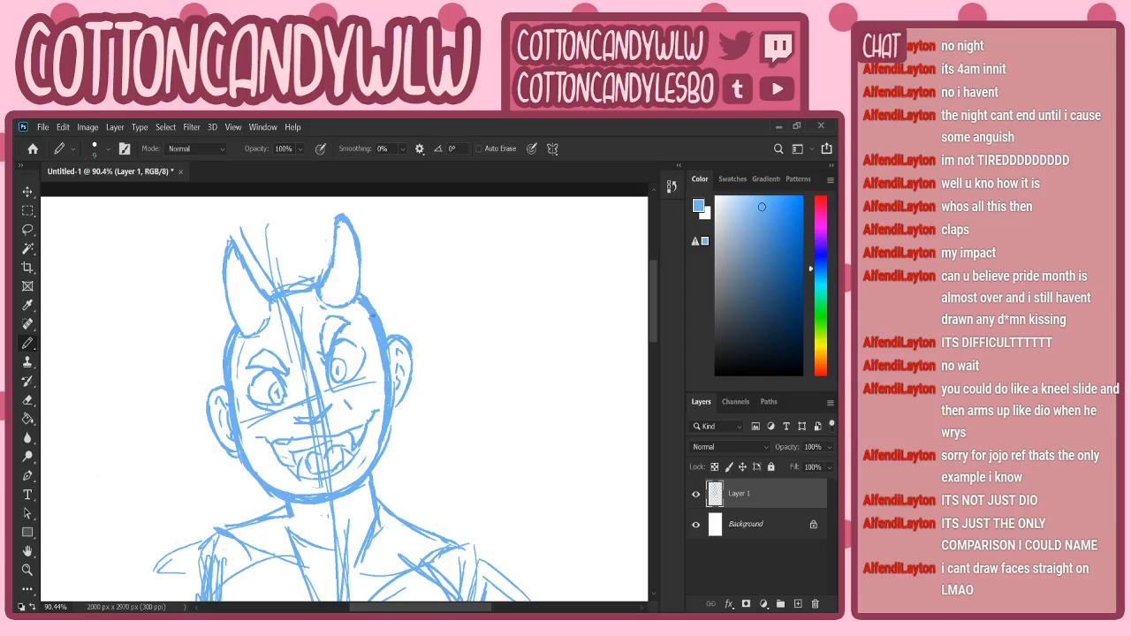
# - Extend the left hip's outer contour downward toward the thigh
pyautogui.click(27, 570)
pyautogui.moveTo(358, 426); pyautogui.dragTo(304, 426)
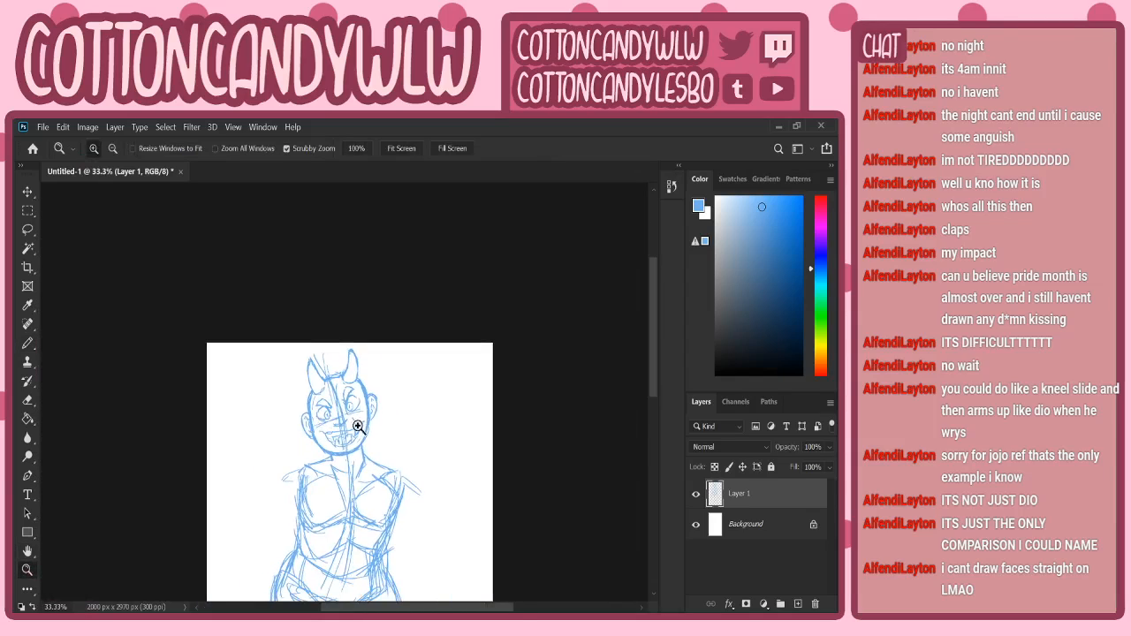
pyautogui.moveTo(347, 457)
pyautogui.mouseDown()
pyautogui.moveTo(319, 455)
pyautogui.moveTo(383, 388)
pyautogui.mouseUp()
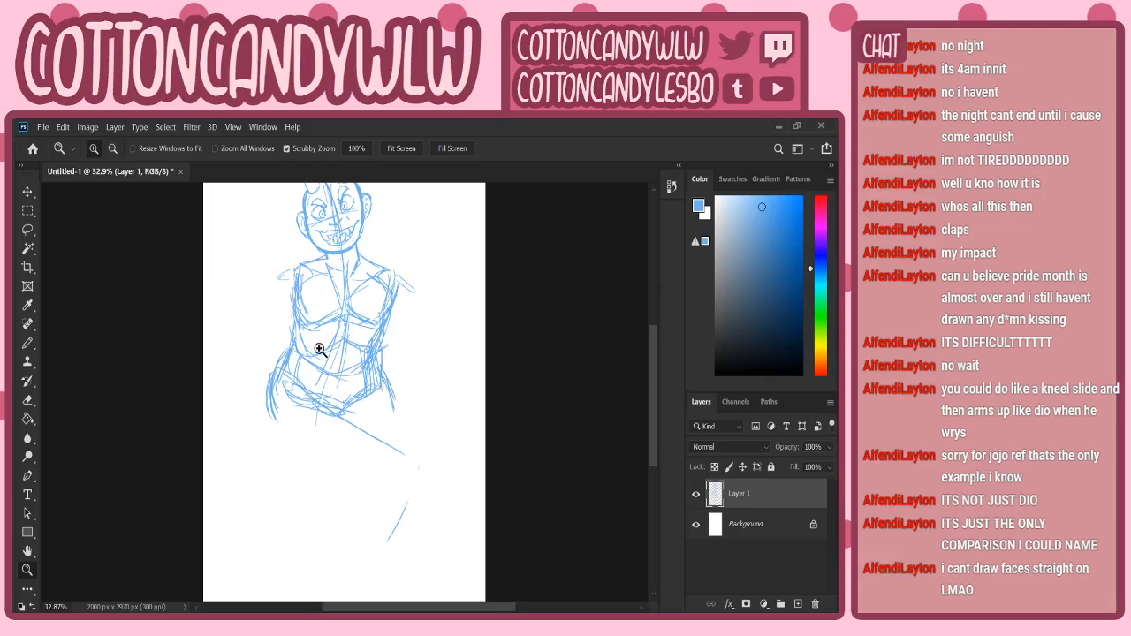
pyautogui.click(27, 343)
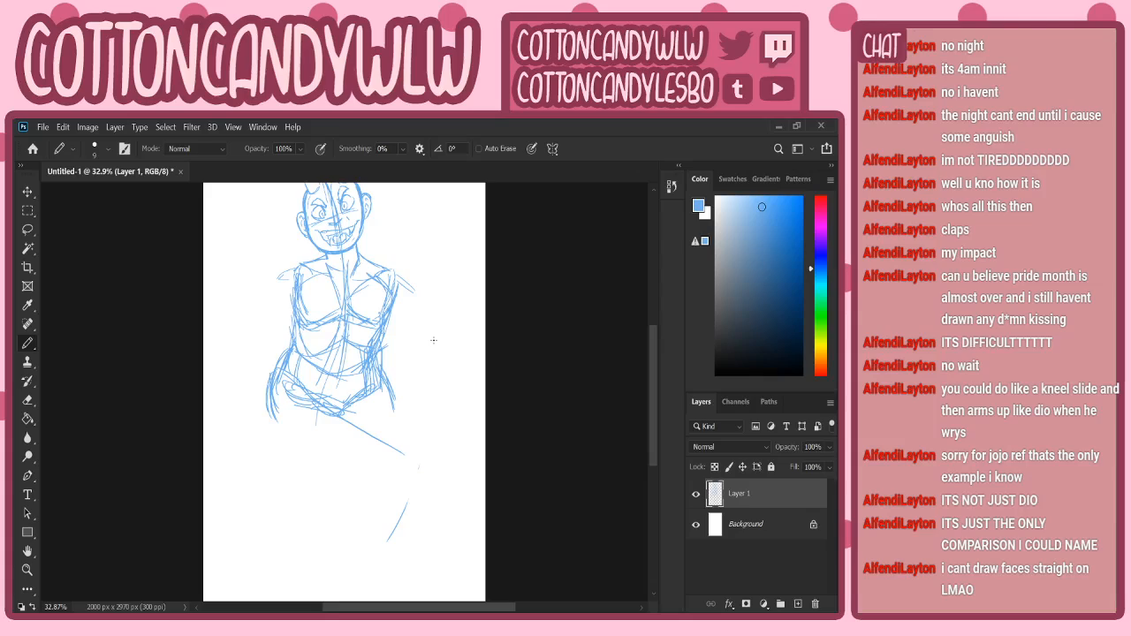
pyautogui.moveTo(269, 412); pyautogui.dragTo(281, 438)
# - Try drawing several horizontal guidelines across the base of the pelvis, and undo them
pyautogui.moveTo(655, 389); pyautogui.dragTo(656, 377)
pyautogui.moveTo(221, 441); pyautogui.dragTo(484, 434)
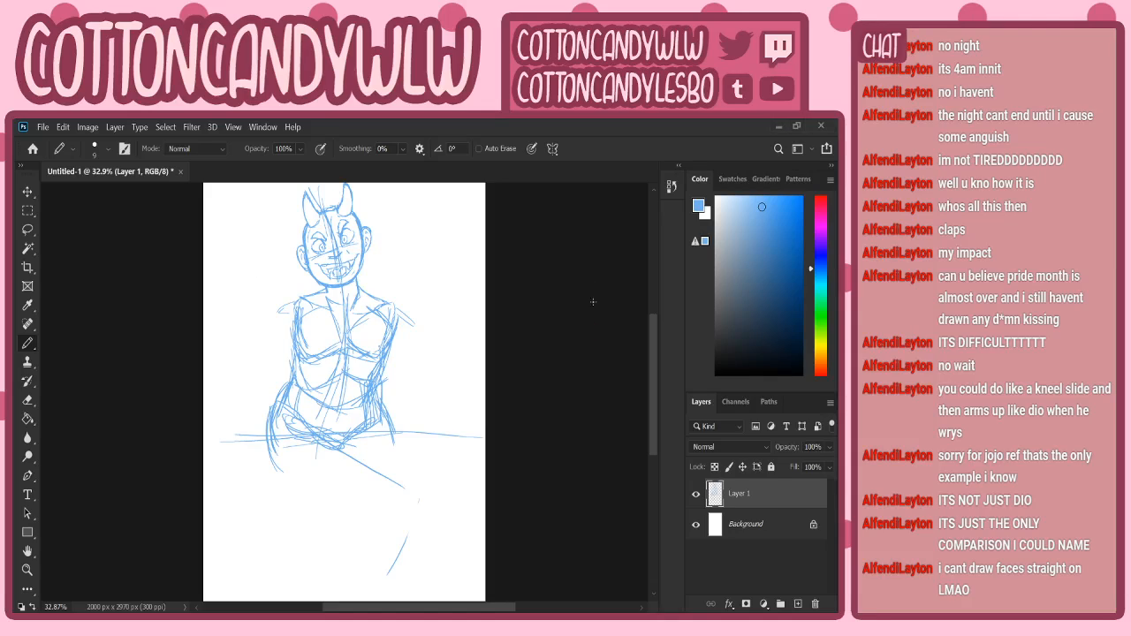
pyautogui.moveTo(213, 447)
pyautogui.mouseDown()
pyautogui.moveTo(339, 451)
pyautogui.moveTo(227, 465)
pyautogui.moveTo(544, 458)
pyautogui.mouseUp()
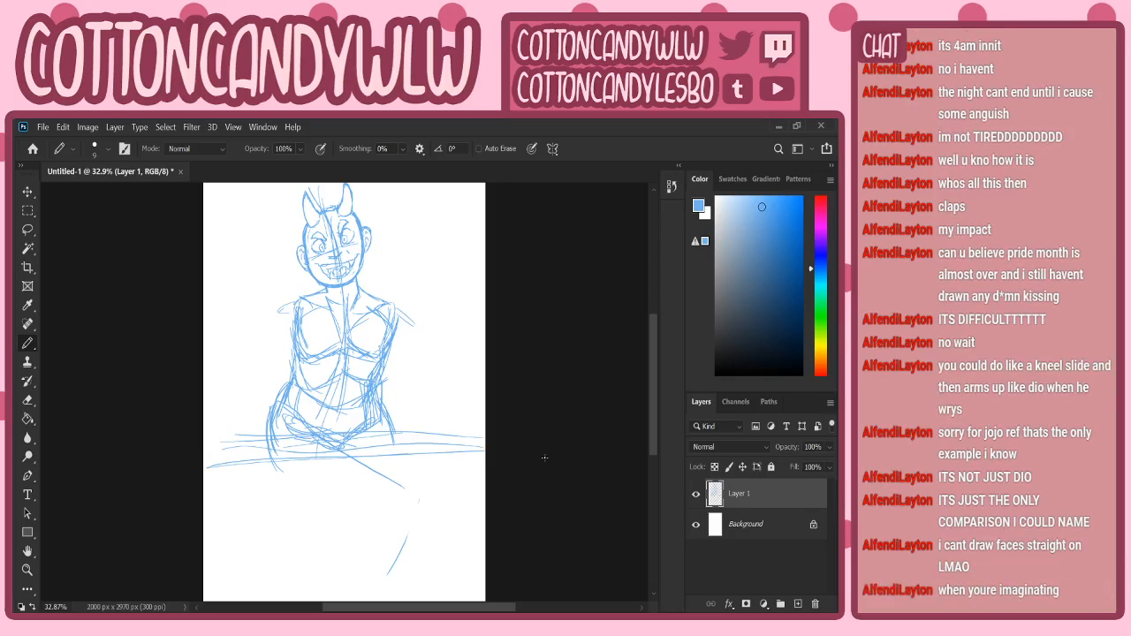
pyautogui.hotkey('ctrl', 'z')
pyautogui.hotkey('ctrl', 'z')
pyautogui.hotkey('ctrl', 'z')
pyautogui.hotkey('ctrl', 'z')
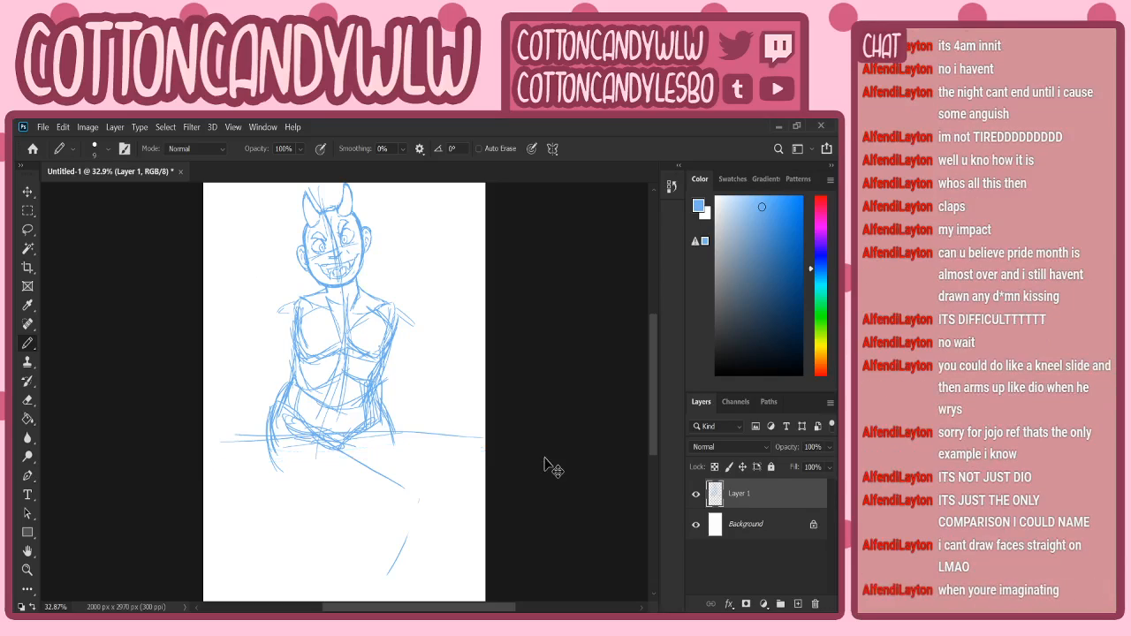
# - Draw a single horizontal guideline across the whole canvas at the base of the pelvis
pyautogui.moveTo(211, 446); pyautogui.dragTo(461, 443)
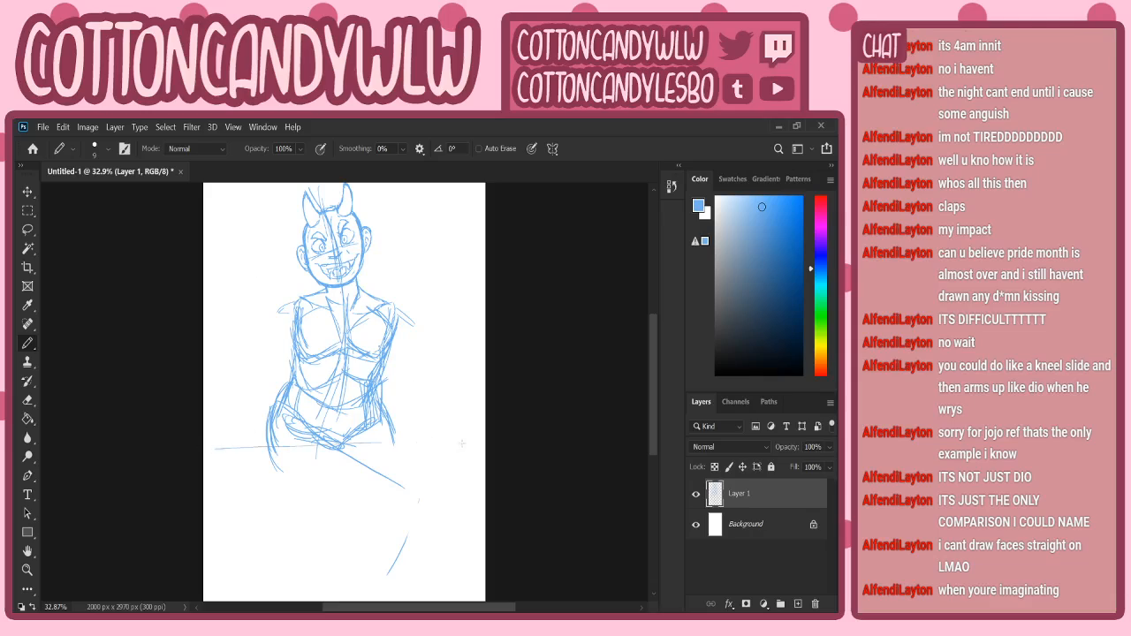
pyautogui.moveTo(225, 449); pyautogui.dragTo(481, 445)
pyautogui.scroll(-3, 653, 373)
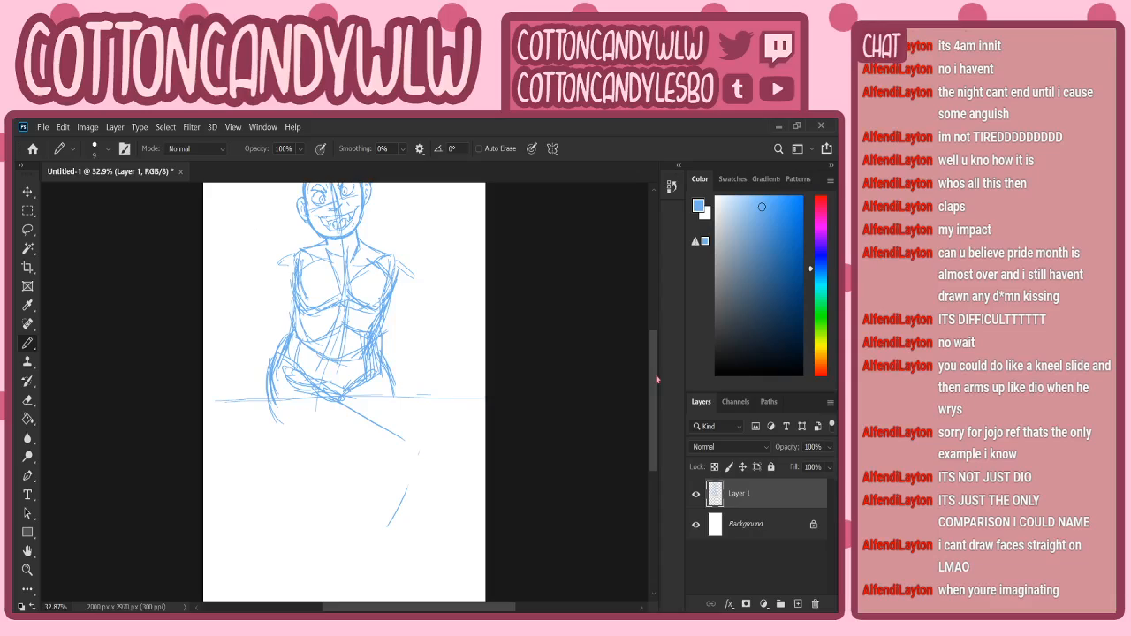
# - Remove the guideline's outer ends and the leftover leg lines, and sketch a V-shaped crotch below the pelvis
pyautogui.hotkey('ctrl', 'z')
pyautogui.hotkey('ctrl', 'z')
pyautogui.hotkey('ctrl', 'z')
pyautogui.hotkey('ctrl', 'z')
pyautogui.hotkey('ctrl', 'z')
pyautogui.moveTo(253, 400)
pyautogui.mouseDown()
pyautogui.moveTo(212, 399)
pyautogui.moveTo(223, 401)
pyautogui.mouseUp()
pyautogui.moveTo(352, 394)
pyautogui.mouseDown()
pyautogui.moveTo(338, 415)
pyautogui.moveTo(325, 408)
pyautogui.moveTo(335, 427)
pyautogui.moveTo(357, 385)
pyautogui.mouseUp()
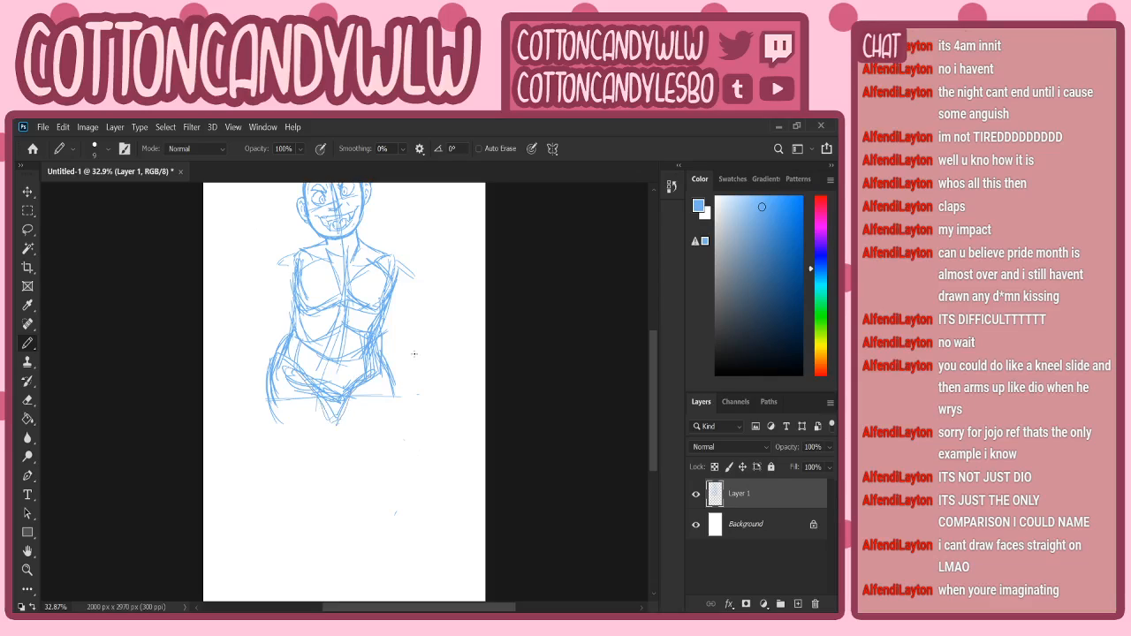
# - Sketch the left thigh's outer and inner contours, tapering down to a small knee shape
pyautogui.moveTo(266, 382); pyautogui.dragTo(271, 470)
pyautogui.moveTo(271, 364); pyautogui.dragTo(269, 468)
pyautogui.moveTo(267, 405); pyautogui.dragTo(278, 467)
pyautogui.moveTo(326, 396); pyautogui.dragTo(323, 485)
pyautogui.moveTo(272, 437)
pyautogui.mouseDown()
pyautogui.moveTo(288, 493)
pyautogui.moveTo(312, 484)
pyautogui.moveTo(327, 449)
pyautogui.mouseUp()
pyautogui.moveTo(297, 494); pyautogui.dragTo(300, 486)
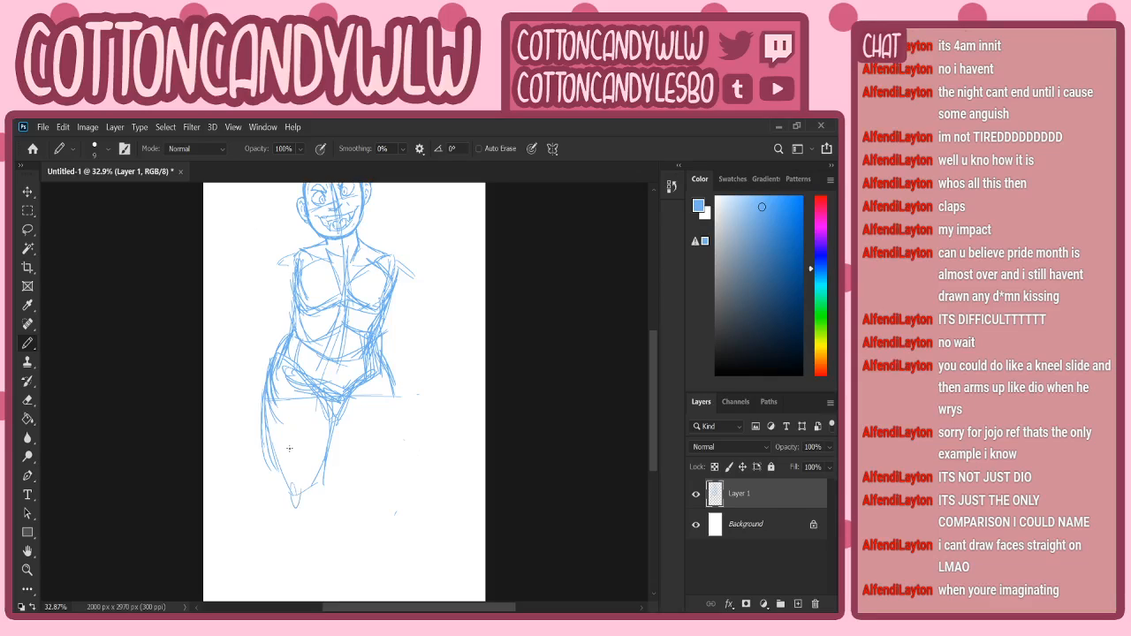
pyautogui.moveTo(328, 417); pyautogui.dragTo(317, 473)
# - Sketch the left lower leg as a long tapered shape below the knee
pyautogui.moveTo(271, 431)
pyautogui.mouseDown()
pyautogui.moveTo(266, 456)
pyautogui.moveTo(285, 492)
pyautogui.moveTo(303, 491)
pyautogui.moveTo(295, 477)
pyautogui.moveTo(332, 495)
pyautogui.moveTo(321, 583)
pyautogui.mouseUp()
pyautogui.moveTo(283, 496); pyautogui.dragTo(292, 580)
pyautogui.moveTo(287, 506)
pyautogui.mouseDown()
pyautogui.moveTo(291, 573)
pyautogui.moveTo(323, 576)
pyautogui.mouseUp()
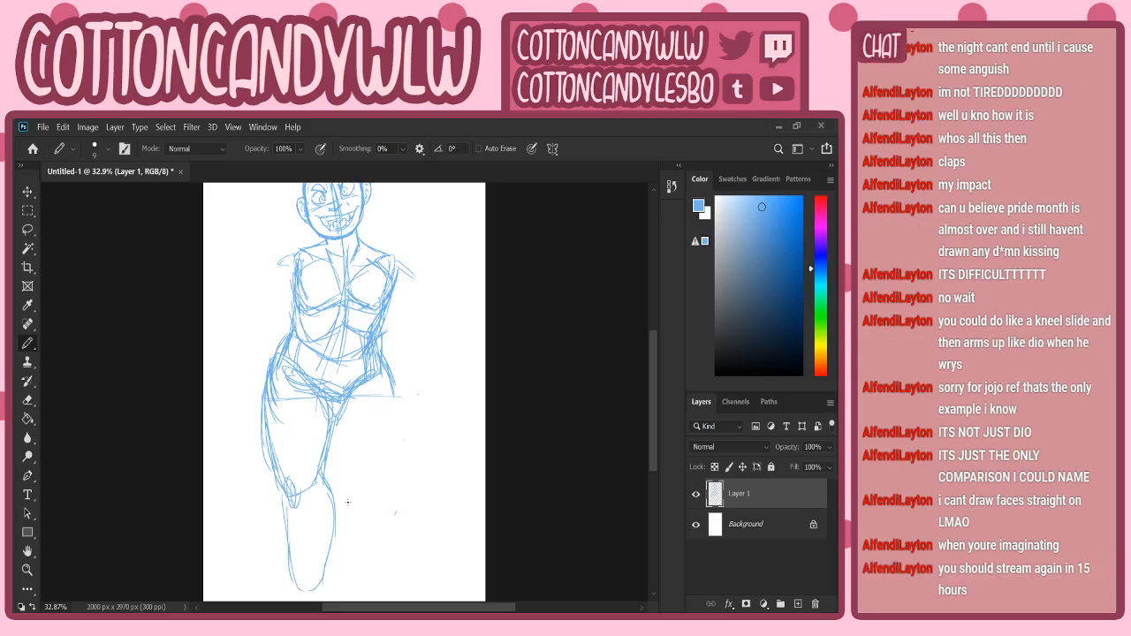
# - Scale the left leg to 92.27%, rotate it 5.33°, and reposition it beneath the left hip
pyautogui.moveTo(654, 419)
pyautogui.mouseDown()
pyautogui.moveTo(661, 381)
pyautogui.moveTo(655, 434)
pyautogui.mouseUp()
pyautogui.scroll(2, 654, 415)
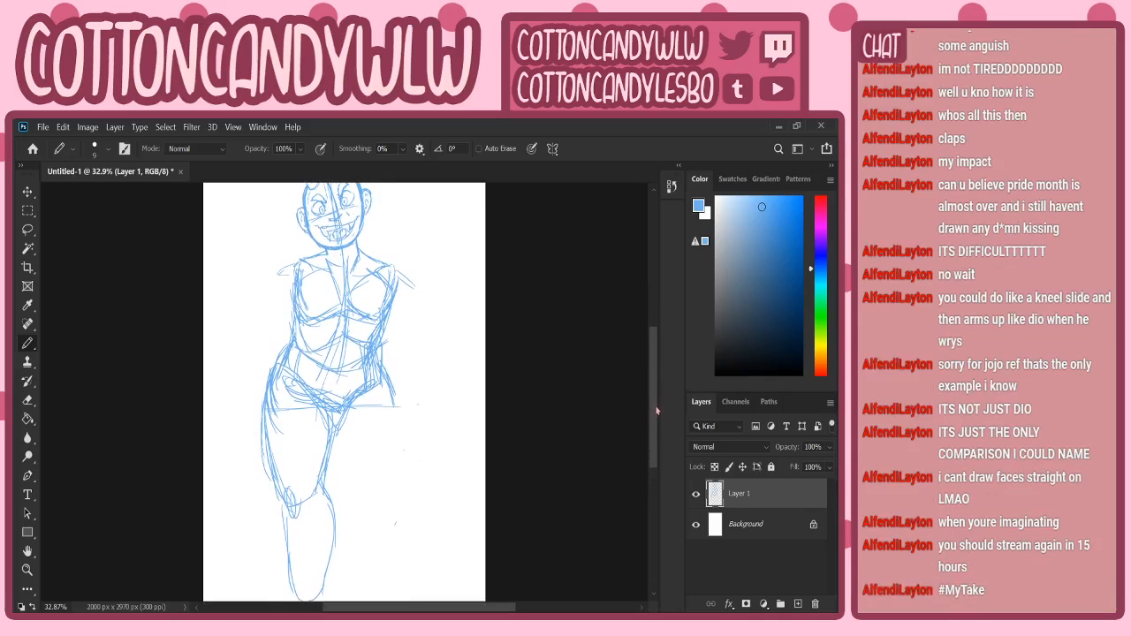
pyautogui.click(28, 571)
pyautogui.moveTo(343, 465)
pyautogui.mouseDown()
pyautogui.moveTo(323, 466)
pyautogui.moveTo(362, 431)
pyautogui.moveTo(303, 400)
pyautogui.moveTo(273, 479)
pyautogui.moveTo(362, 430)
pyautogui.moveTo(366, 409)
pyautogui.mouseUp()
pyautogui.press('l')
pyautogui.hotkey('ctrl', 't')
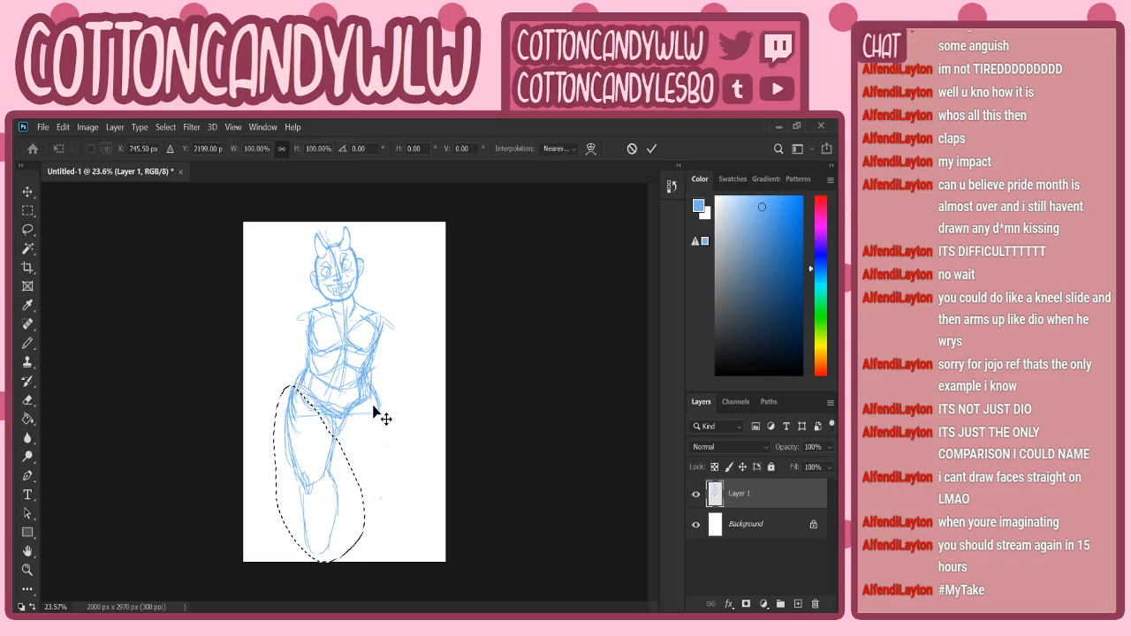
pyautogui.moveTo(367, 560); pyautogui.dragTo(357, 547)
pyautogui.moveTo(329, 484); pyautogui.dragTo(333, 482)
pyautogui.moveTo(392, 401); pyautogui.dragTo(399, 411)
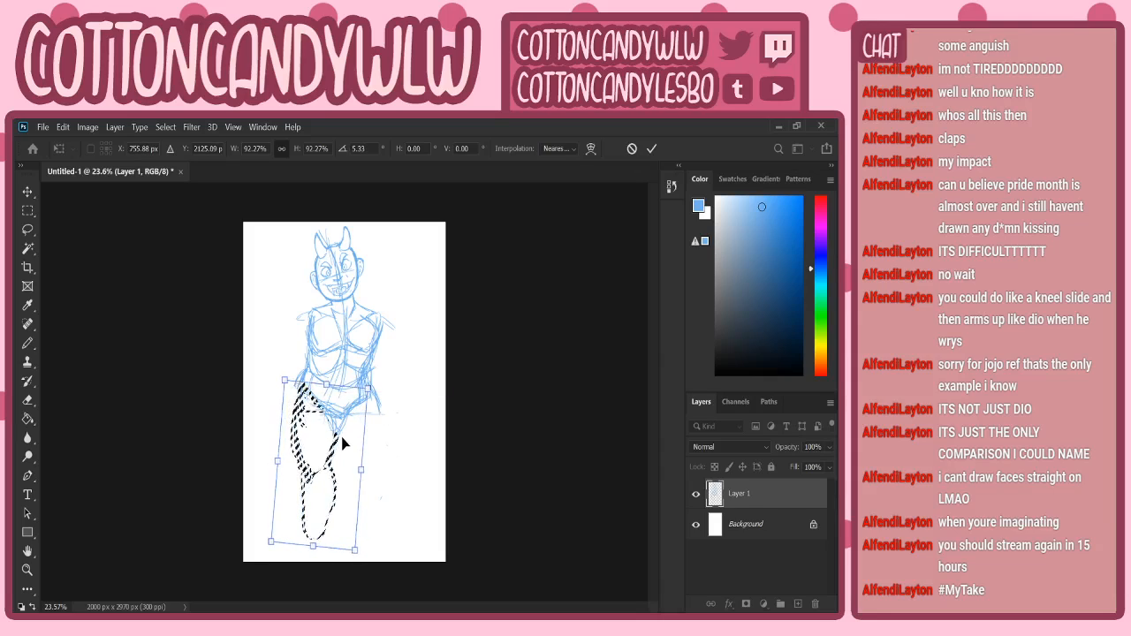
pyautogui.moveTo(346, 435); pyautogui.dragTo(338, 441)
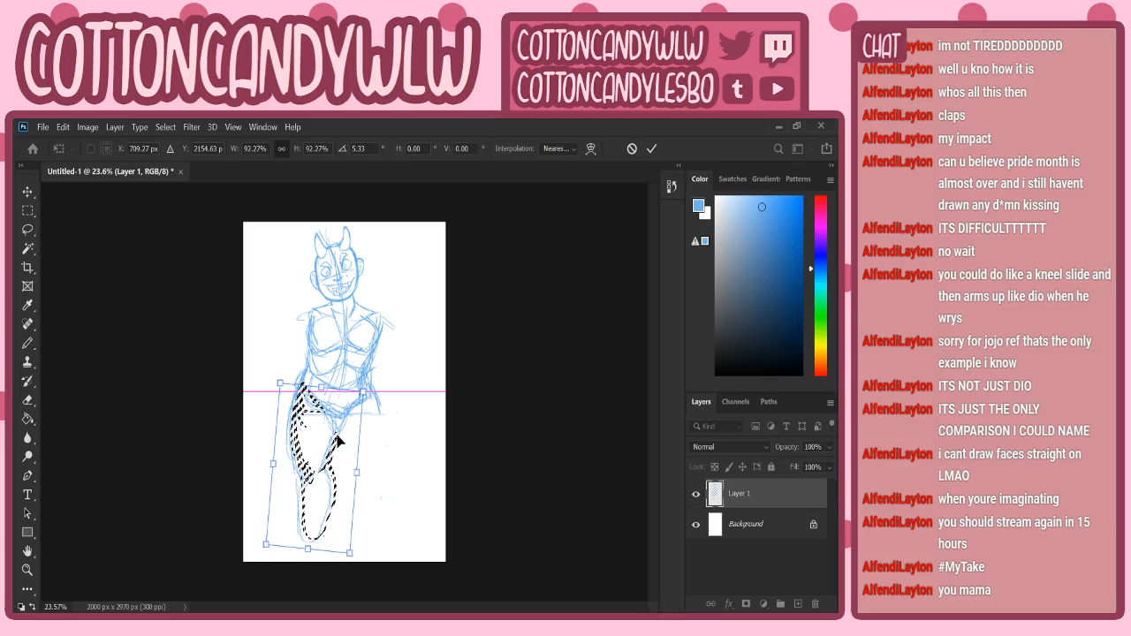
pyautogui.click(651, 149)
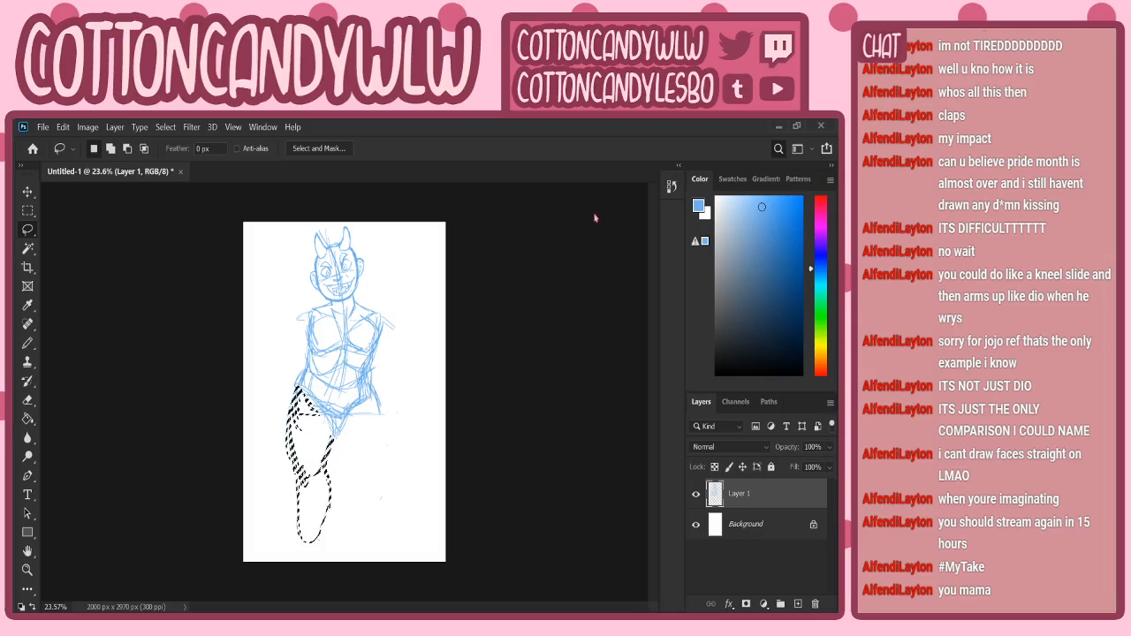
pyautogui.hotkey('ctrl', 'd')
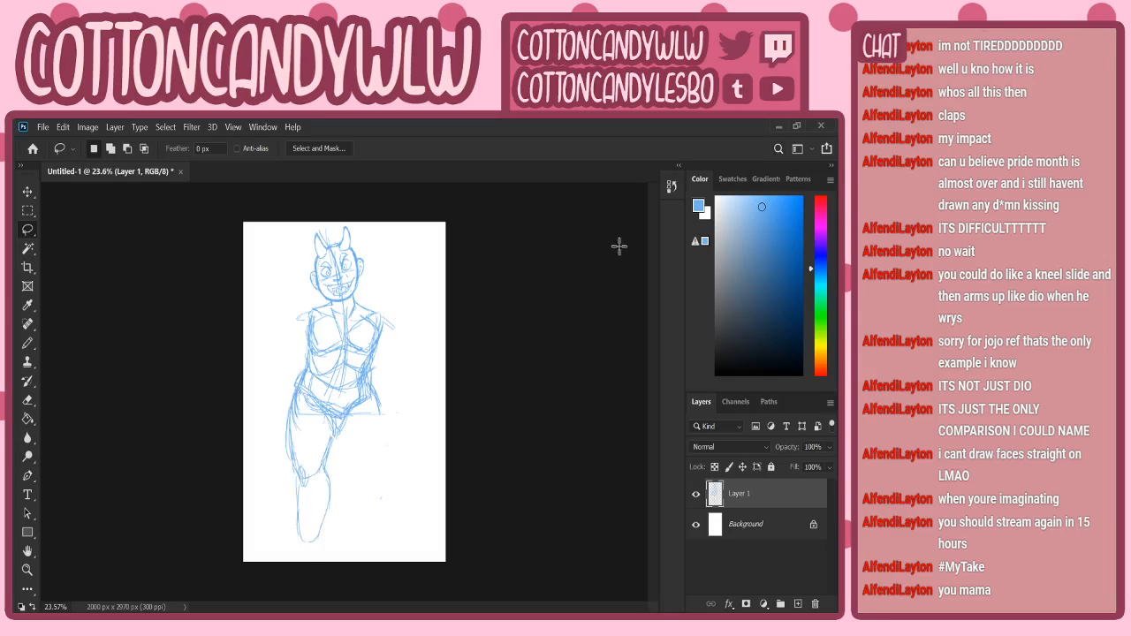
# - Sketch light strokes along the left lower leg's outer side and down from its ankle
pyautogui.press('b')
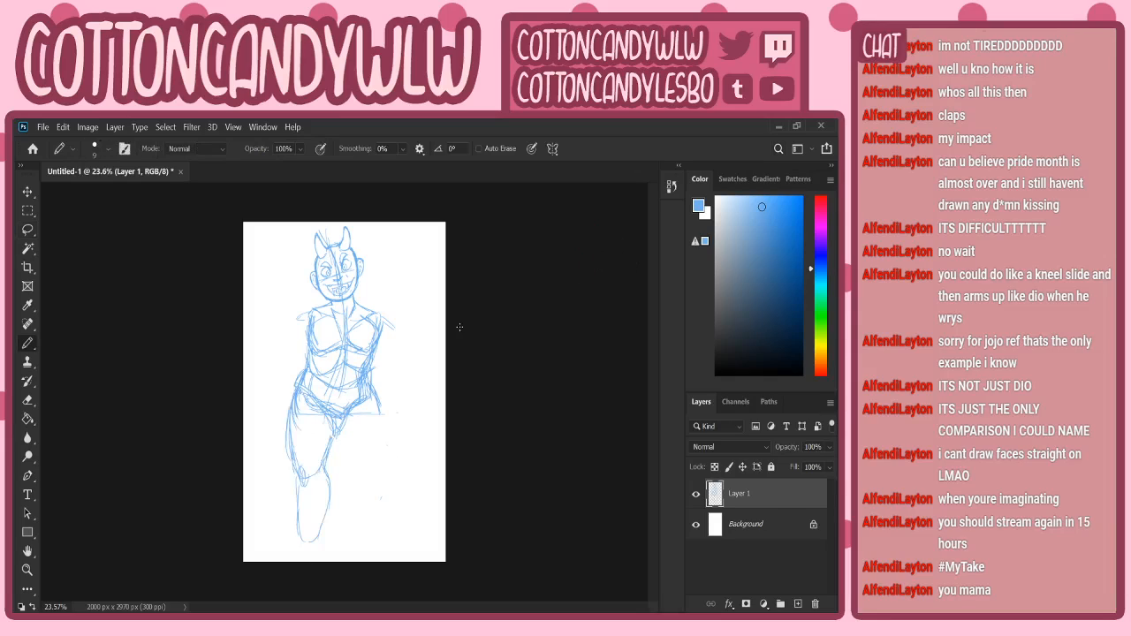
pyautogui.moveTo(296, 485); pyautogui.dragTo(304, 541)
pyautogui.hotkey('ctrl', 'z')
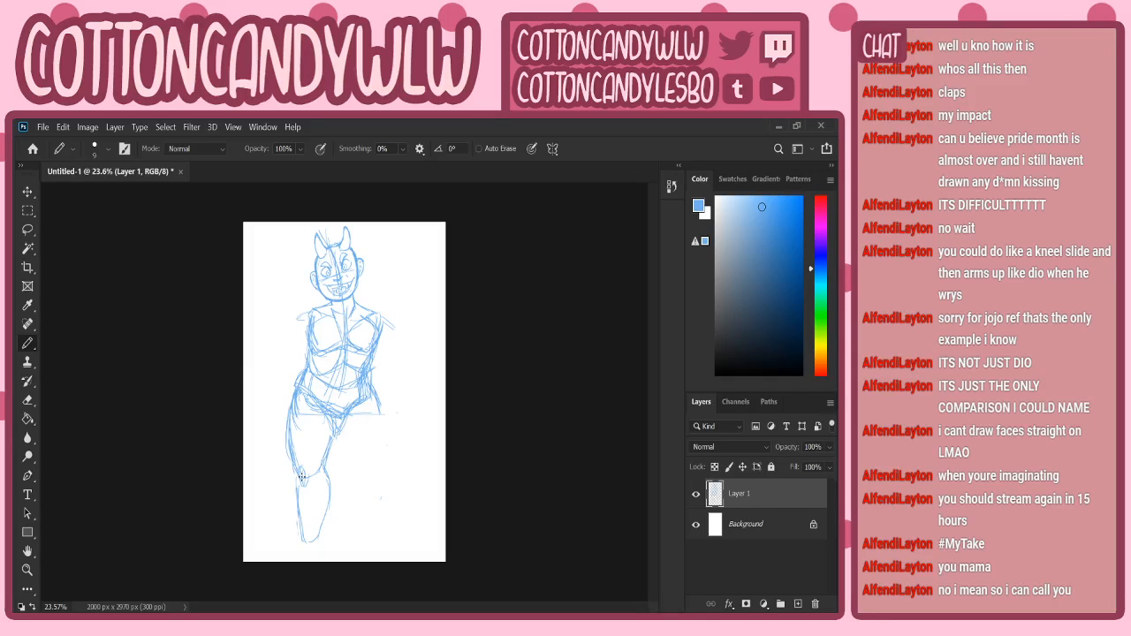
pyautogui.moveTo(321, 536); pyautogui.dragTo(327, 557)
# - Select the whole left leg and shorten its height to 94.72%
pyautogui.press('l')
pyautogui.moveTo(341, 449)
pyautogui.mouseDown()
pyautogui.moveTo(316, 403)
pyautogui.moveTo(268, 536)
pyautogui.moveTo(358, 464)
pyautogui.mouseUp()
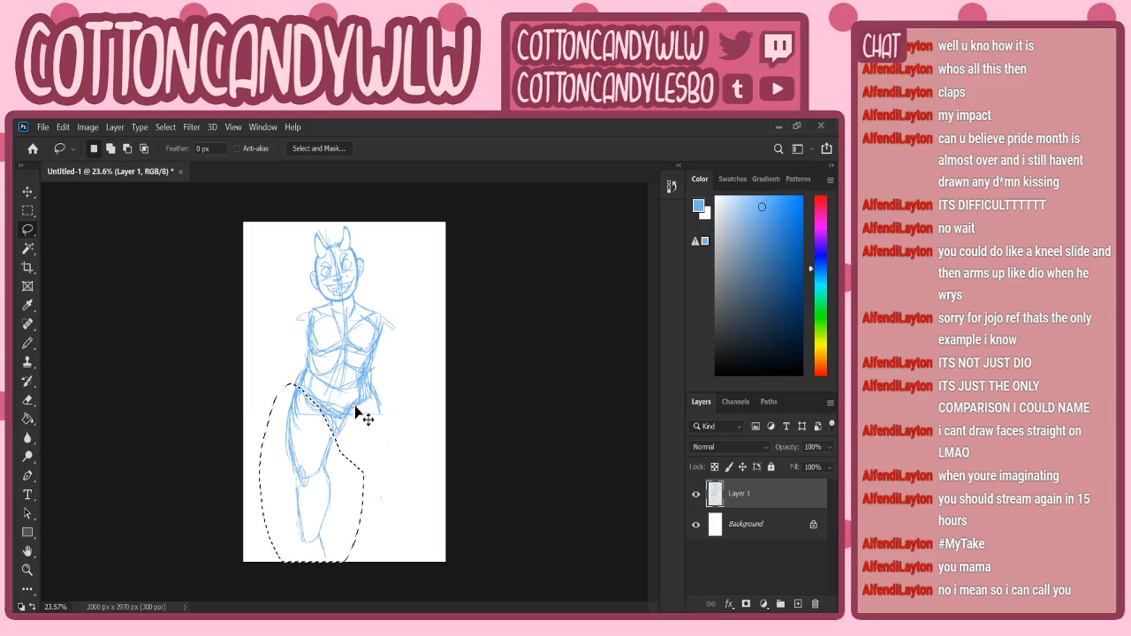
pyautogui.hotkey('ctrl', 't')
pyautogui.moveTo(312, 563); pyautogui.dragTo(311, 537)
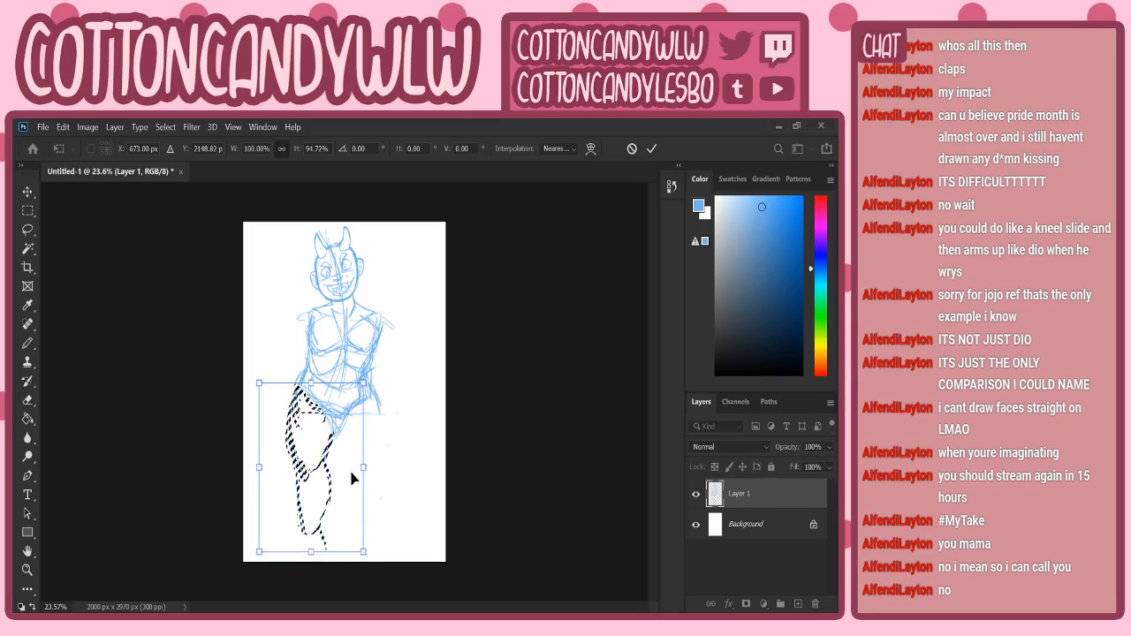
pyautogui.click(651, 149)
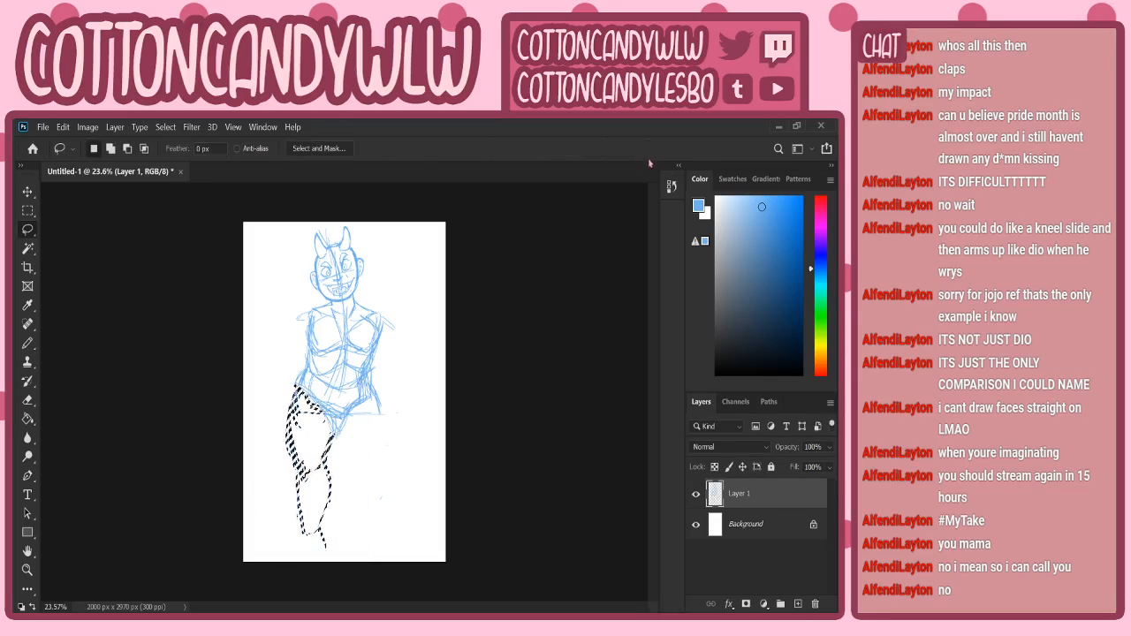
pyautogui.hotkey('ctrl', 'd')
pyautogui.press('b')
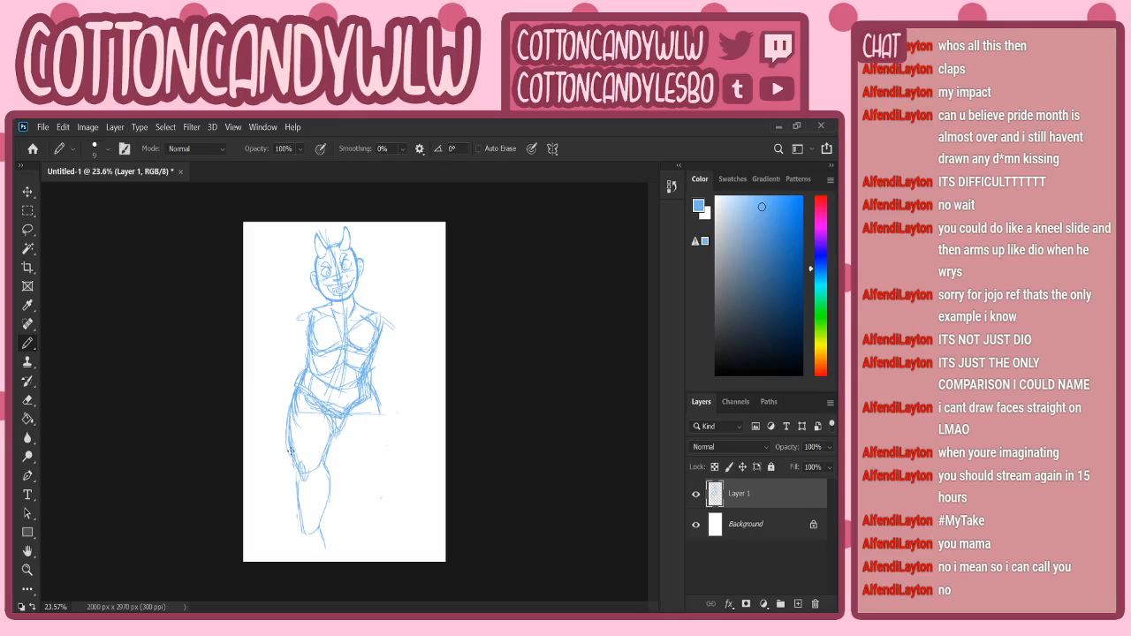
# - Redraw the left thigh's outer contour and clear the old knee and ankle strokes
pyautogui.moveTo(304, 534)
pyautogui.mouseDown()
pyautogui.moveTo(281, 550)
pyautogui.moveTo(314, 554)
pyautogui.moveTo(329, 536)
pyautogui.mouseUp()
pyautogui.moveTo(296, 387); pyautogui.dragTo(287, 437)
pyautogui.hotkey('ctrl', 'z')
pyautogui.hotkey('ctrl', 'z')
pyautogui.hotkey('ctrl', 'z')
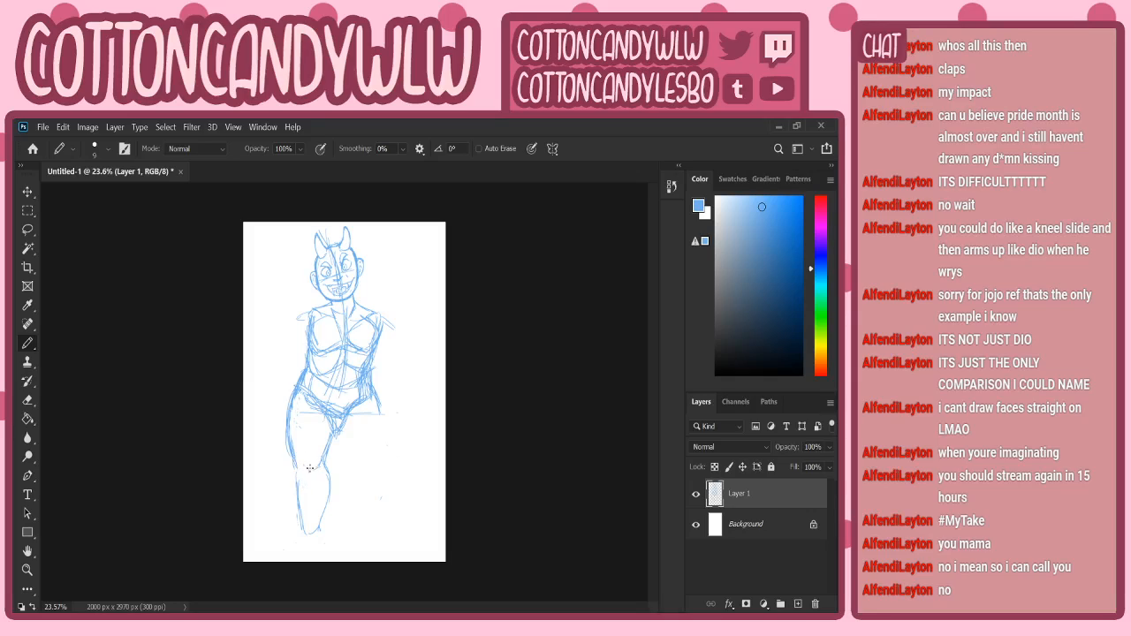
# - Sketch the left knee, firm up the lower leg's contours, and add a small foot below the ankle
pyautogui.moveTo(311, 462); pyautogui.dragTo(310, 479)
pyautogui.moveTo(297, 470)
pyautogui.mouseDown()
pyautogui.moveTo(303, 529)
pyautogui.moveTo(325, 546)
pyautogui.mouseUp()
pyautogui.moveTo(329, 498)
pyautogui.mouseDown()
pyautogui.moveTo(292, 495)
pyautogui.moveTo(311, 508)
pyautogui.moveTo(297, 554)
pyautogui.moveTo(325, 537)
pyautogui.mouseUp()
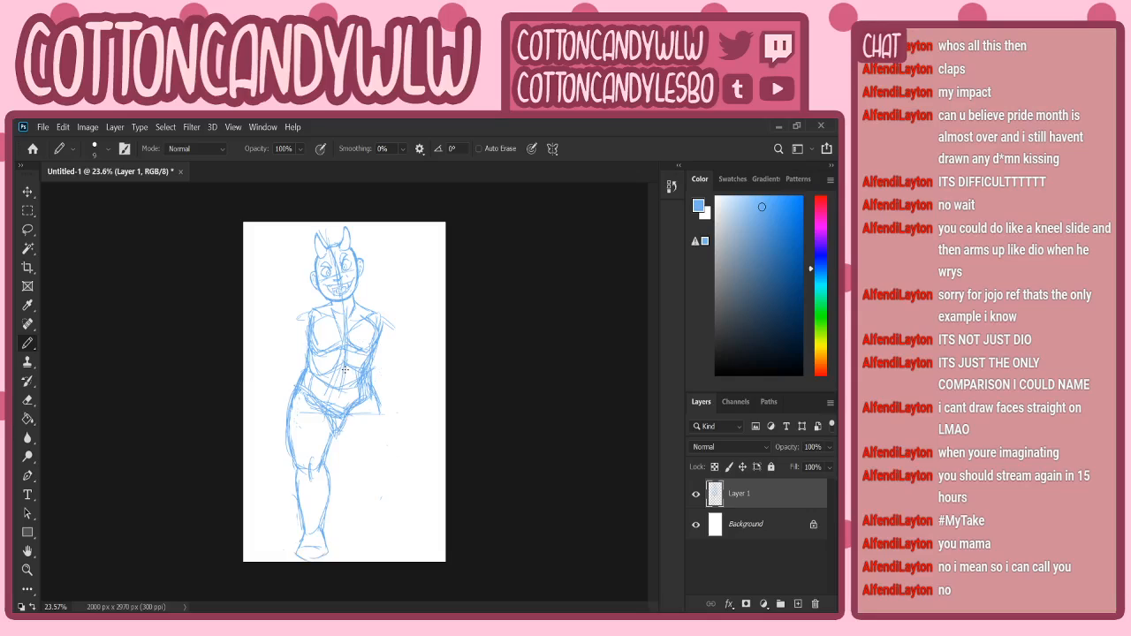
# - Draw a slanted guideline down from the crotch and sketch the right thigh's contours around it
pyautogui.moveTo(346, 422); pyautogui.dragTo(376, 491)
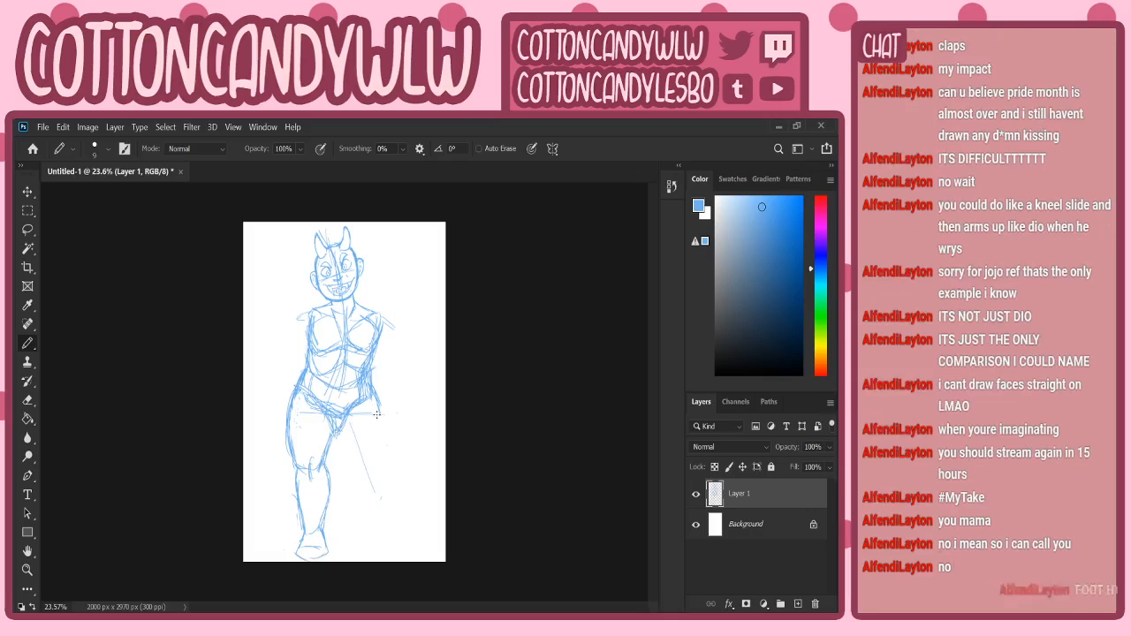
pyautogui.moveTo(379, 400)
pyautogui.mouseDown()
pyautogui.moveTo(378, 446)
pyautogui.moveTo(338, 441)
pyautogui.moveTo(356, 468)
pyautogui.mouseUp()
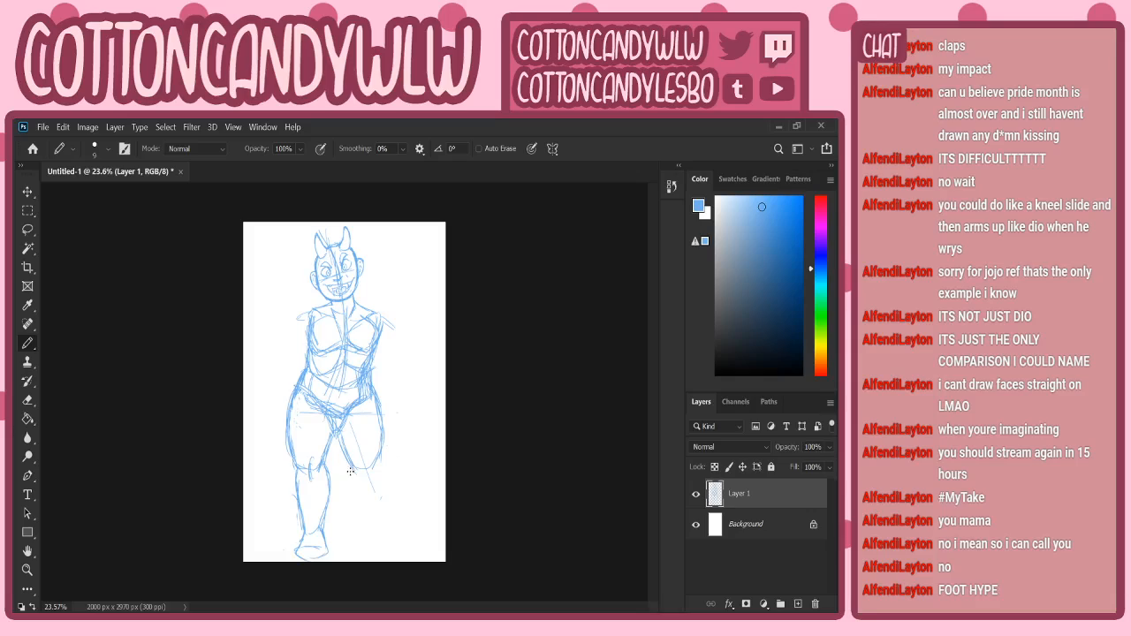
# - Sketch the right lower leg as a tapered shape angled outward, with a foot pointing to the side
pyautogui.moveTo(347, 485); pyautogui.dragTo(371, 535)
pyautogui.moveTo(380, 468); pyautogui.dragTo(389, 514)
pyautogui.moveTo(381, 467); pyautogui.dragTo(388, 513)
pyautogui.moveTo(383, 425); pyautogui.dragTo(386, 528)
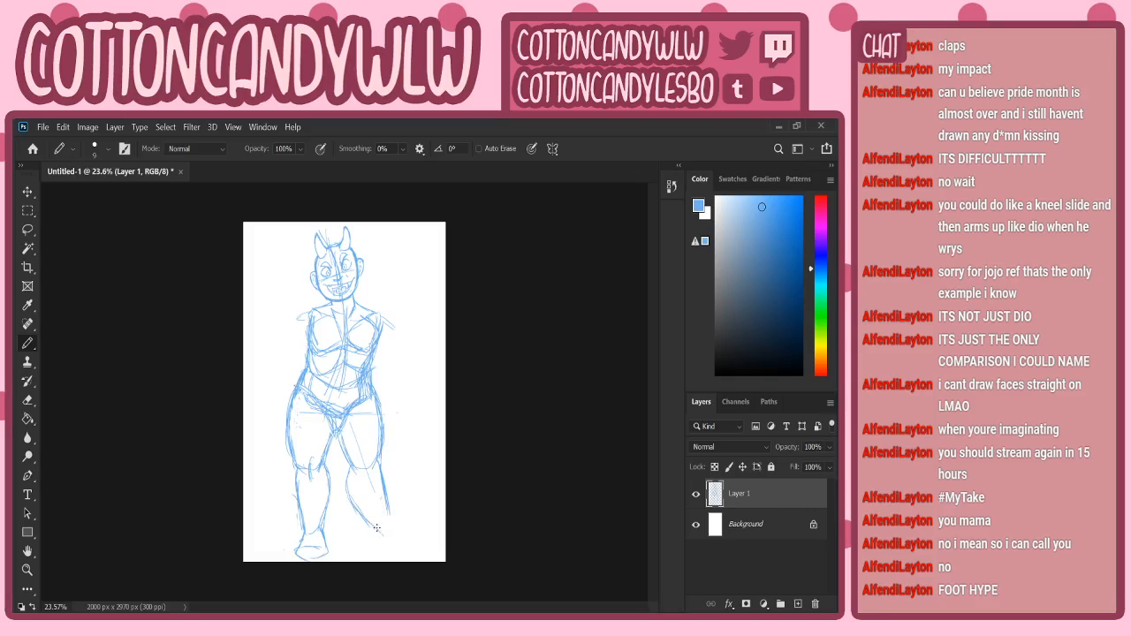
pyautogui.moveTo(384, 468); pyautogui.dragTo(388, 506)
pyautogui.moveTo(384, 549)
pyautogui.mouseDown()
pyautogui.moveTo(428, 529)
pyautogui.moveTo(409, 526)
pyautogui.moveTo(429, 530)
pyautogui.mouseUp()
# - Undo the right foot and redraw the right lower leg as a shape tapering to the ankle
pyautogui.hotkey('ctrl', 'z')
pyautogui.hotkey('ctrl', 'z')
pyautogui.hotkey('ctrl', 'z')
pyautogui.hotkey('ctrl', 'z')
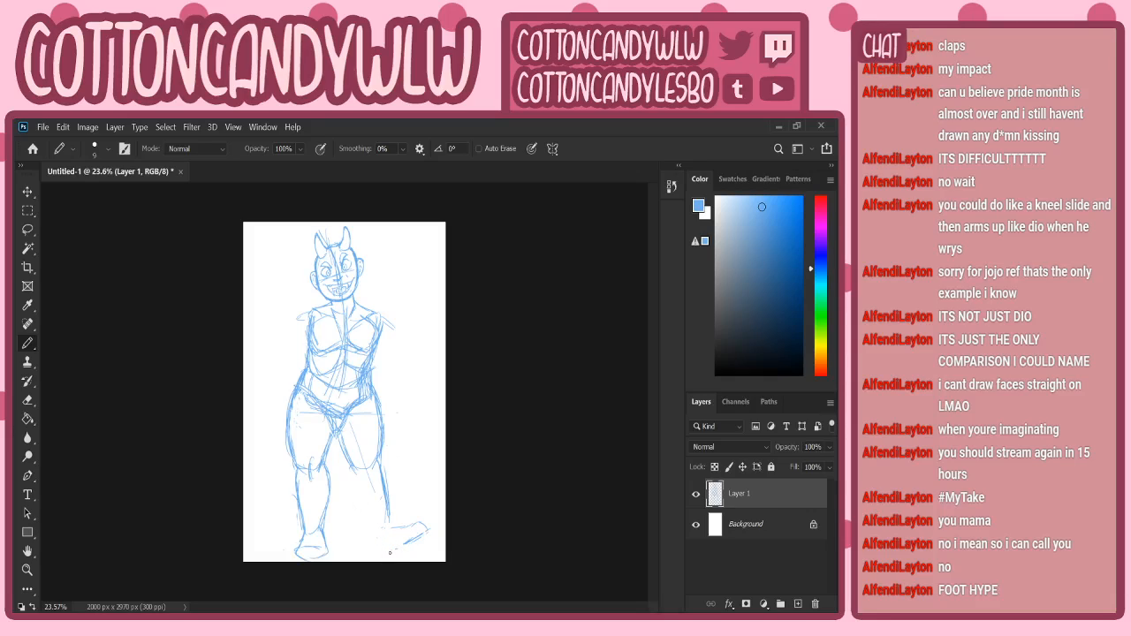
pyautogui.hotkey('ctrl', 'z')
pyautogui.hotkey('ctrl', 'z')
pyautogui.moveTo(357, 500); pyautogui.dragTo(383, 525)
pyautogui.moveTo(349, 459); pyautogui.dragTo(356, 490)
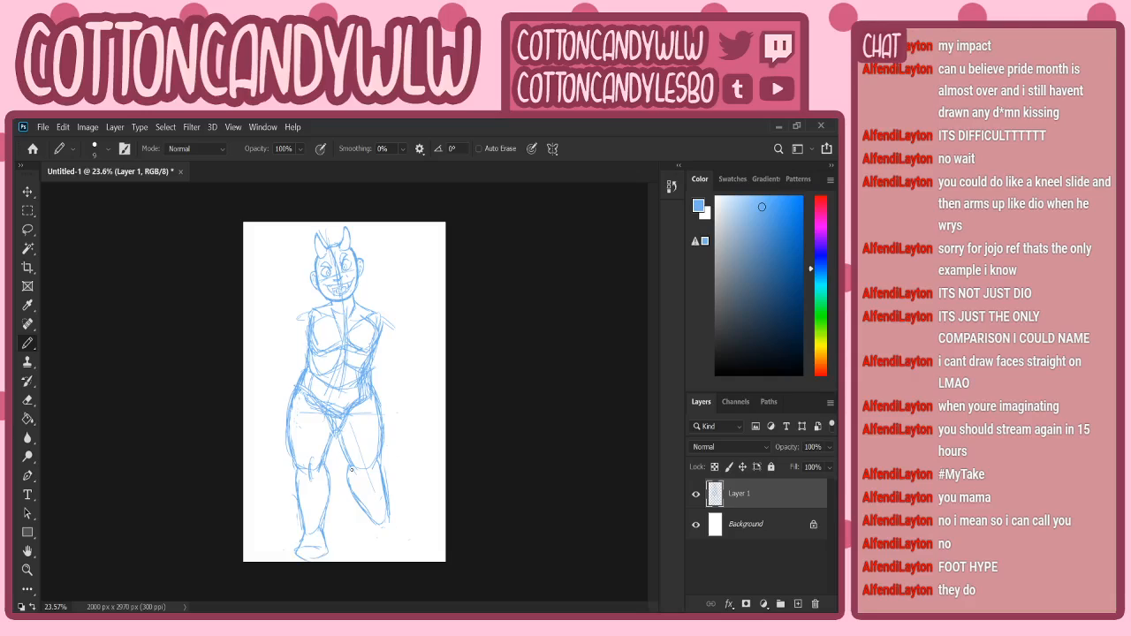
# - Remove the right lower leg and rework the right thigh's inner contour and knee
pyautogui.hotkey('ctrl', 'z')
pyautogui.moveTo(350, 465); pyautogui.dragTo(351, 483)
pyautogui.moveTo(339, 434); pyautogui.dragTo(348, 458)
pyautogui.hotkey('ctrl', 'z')
pyautogui.hotkey('ctrl', 'z')
pyautogui.moveTo(341, 438); pyautogui.dragTo(368, 469)
pyautogui.moveTo(341, 431)
pyautogui.mouseDown()
pyautogui.moveTo(388, 499)
pyautogui.moveTo(379, 532)
pyautogui.mouseUp()
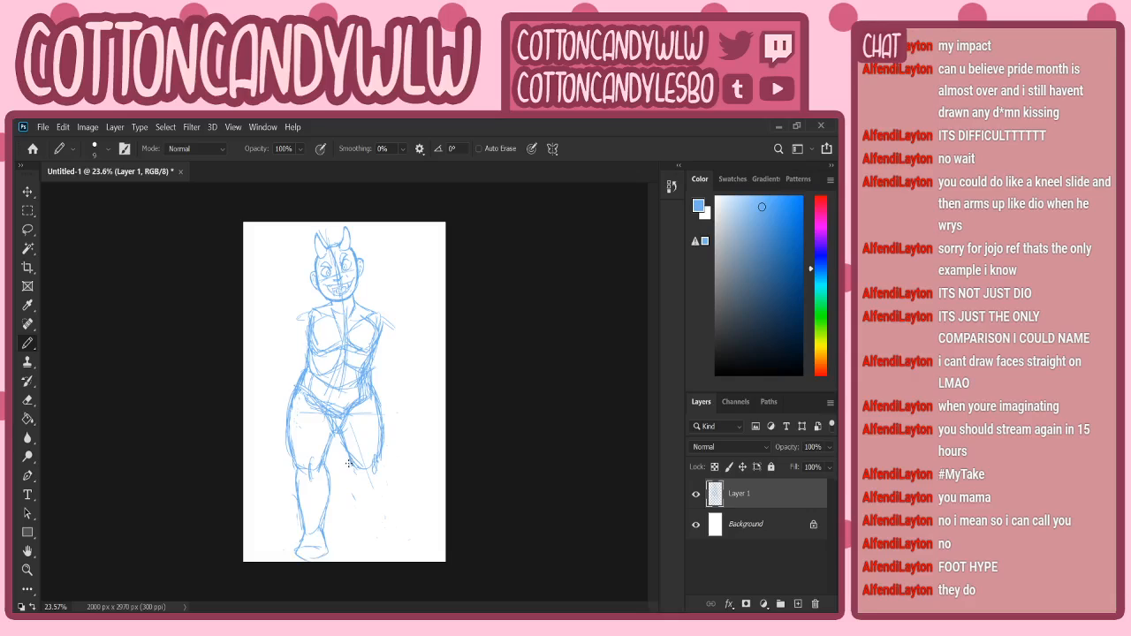
# - Redraw the right lower leg below the knee and rotate it 8.40°
pyautogui.moveTo(375, 457)
pyautogui.mouseDown()
pyautogui.moveTo(381, 500)
pyautogui.moveTo(381, 489)
pyautogui.moveTo(358, 493)
pyautogui.moveTo(346, 470)
pyautogui.moveTo(370, 520)
pyautogui.moveTo(345, 485)
pyautogui.moveTo(375, 524)
pyautogui.moveTo(386, 491)
pyautogui.mouseUp()
pyautogui.press('l')
pyautogui.moveTo(387, 467)
pyautogui.mouseDown()
pyautogui.moveTo(354, 468)
pyautogui.moveTo(335, 492)
pyautogui.moveTo(398, 546)
pyautogui.moveTo(386, 444)
pyautogui.moveTo(420, 462)
pyautogui.moveTo(373, 492)
pyautogui.mouseUp()
pyautogui.hotkey('ctrl', 't')
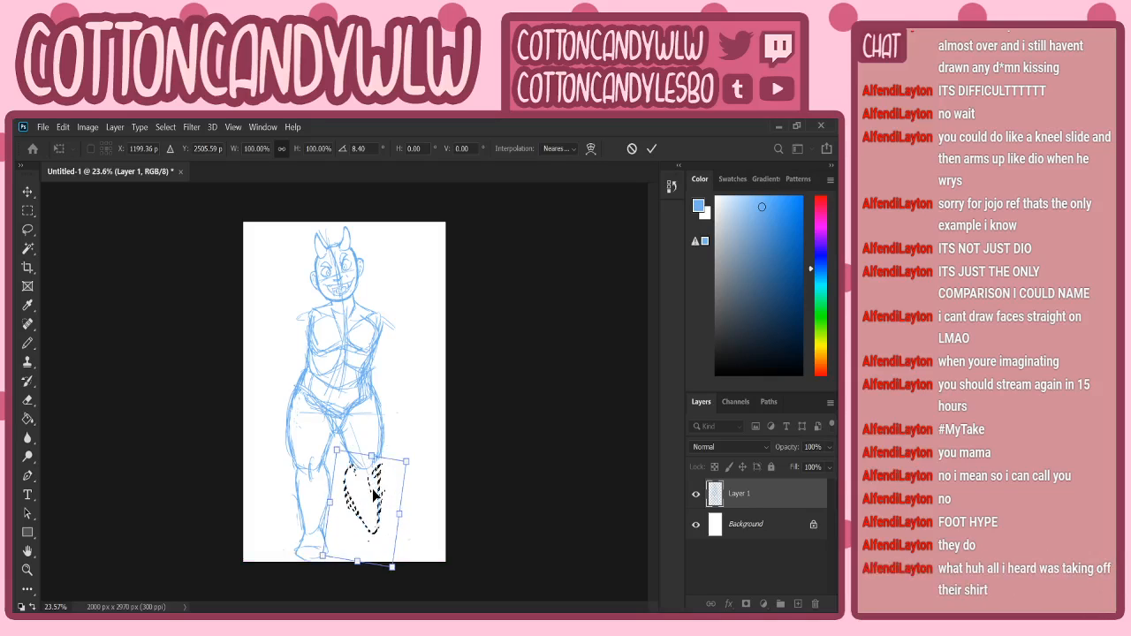
pyautogui.click(651, 148)
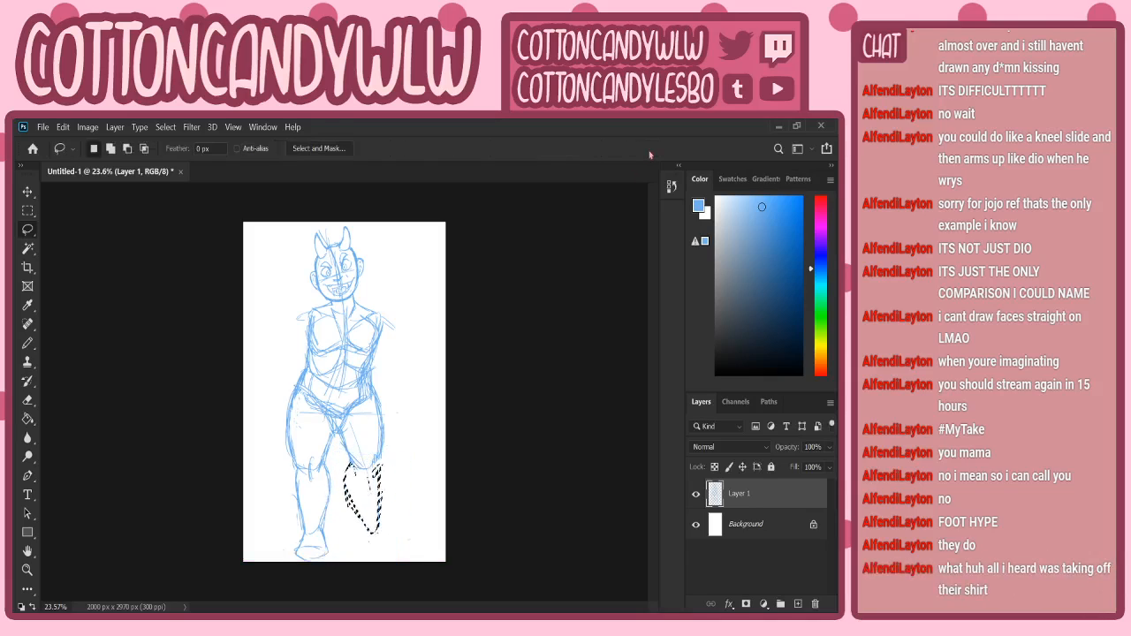
pyautogui.hotkey('ctrl', 'd')
pyautogui.press('b')
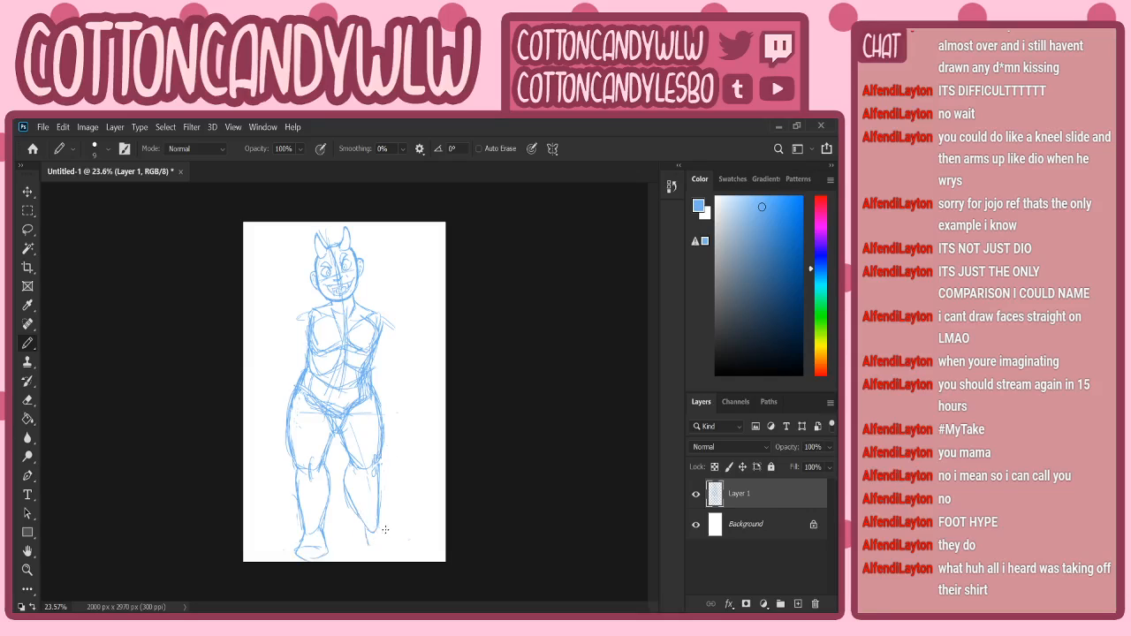
# - Sketch short foot strokes beside the right ankle
pyautogui.moveTo(386, 527)
pyautogui.mouseDown()
pyautogui.moveTo(396, 513)
pyautogui.moveTo(403, 525)
pyautogui.moveTo(369, 548)
pyautogui.moveTo(401, 524)
pyautogui.moveTo(375, 548)
pyautogui.moveTo(382, 525)
pyautogui.moveTo(407, 524)
pyautogui.moveTo(378, 544)
pyautogui.moveTo(389, 541)
pyautogui.mouseUp()
pyautogui.moveTo(397, 529)
pyautogui.mouseDown()
pyautogui.moveTo(408, 501)
pyautogui.moveTo(391, 545)
pyautogui.mouseUp()
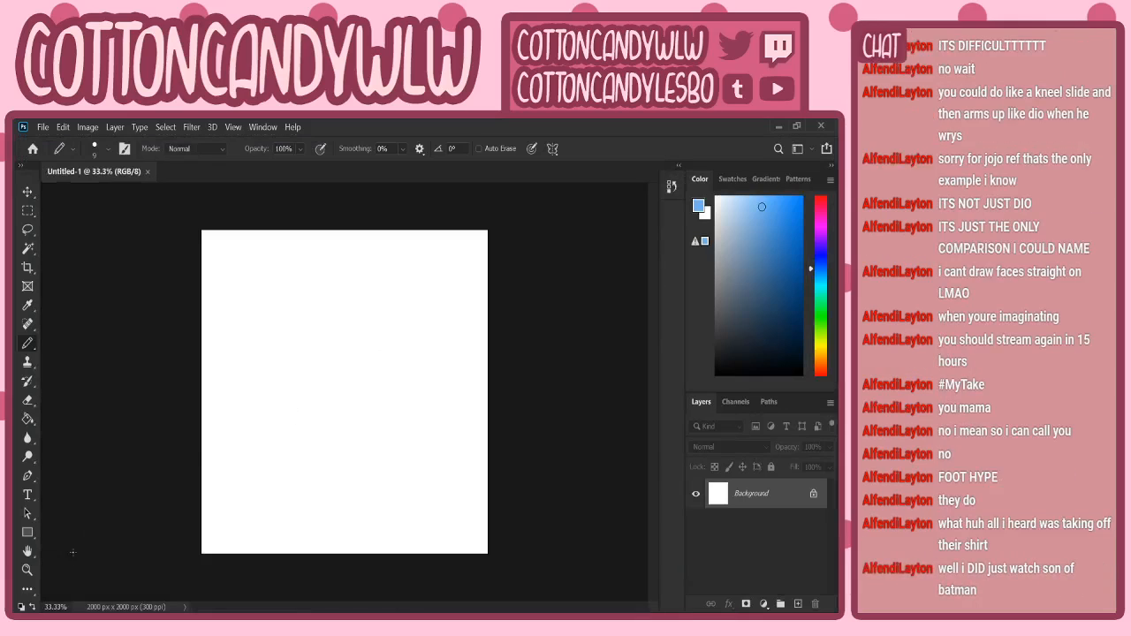
# - Add a new layer on the blank canvas and sketch an oval head with a smaller jaw circle
pyautogui.click(798, 603)
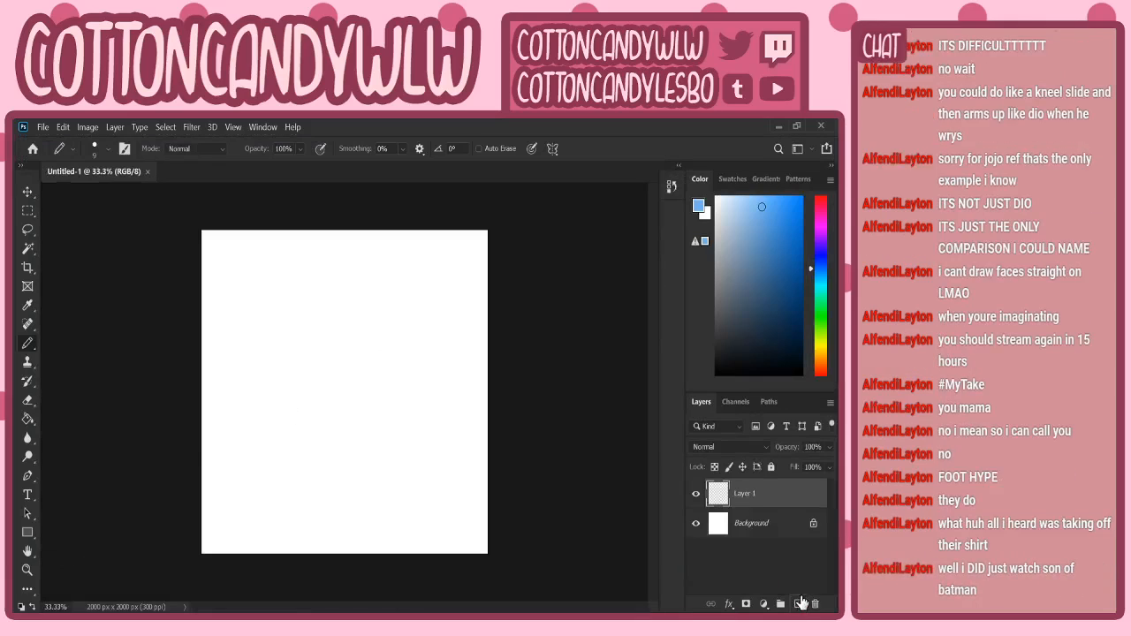
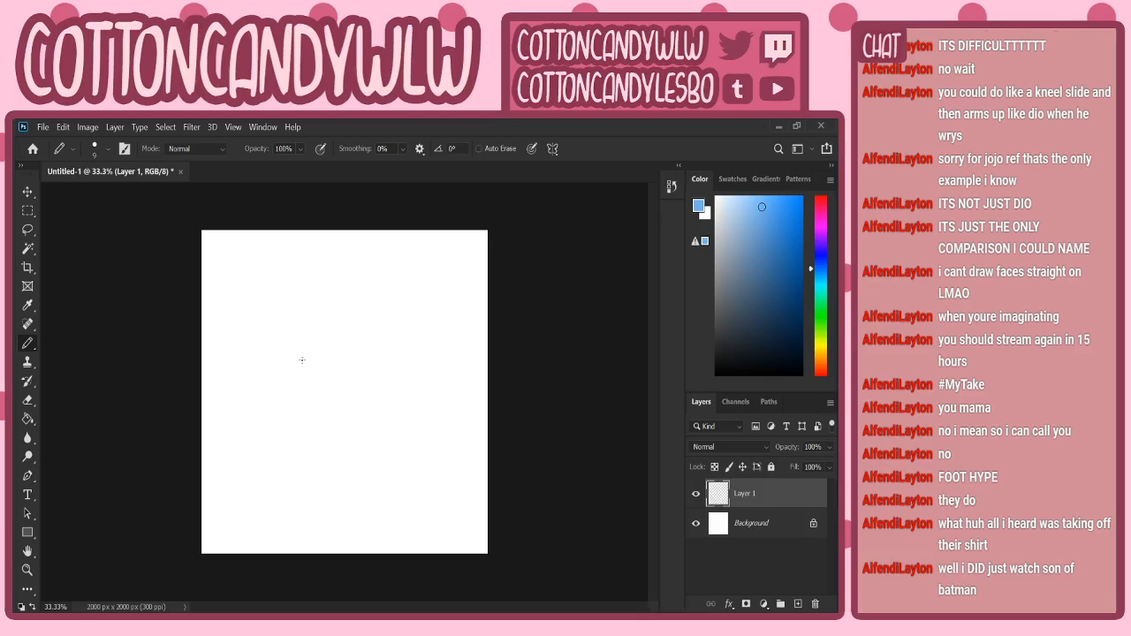
pyautogui.moveTo(301, 359)
pyautogui.mouseDown()
pyautogui.moveTo(318, 320)
pyautogui.moveTo(350, 351)
pyautogui.moveTo(309, 380)
pyautogui.moveTo(327, 321)
pyautogui.moveTo(349, 336)
pyautogui.moveTo(328, 377)
pyautogui.moveTo(354, 352)
pyautogui.moveTo(327, 321)
pyautogui.moveTo(307, 382)
pyautogui.moveTo(297, 340)
pyautogui.moveTo(351, 328)
pyautogui.moveTo(301, 332)
pyautogui.moveTo(333, 362)
pyautogui.moveTo(328, 393)
pyautogui.moveTo(312, 395)
pyautogui.moveTo(298, 339)
pyautogui.moveTo(308, 399)
pyautogui.moveTo(296, 369)
pyautogui.moveTo(343, 369)
pyautogui.moveTo(345, 338)
pyautogui.moveTo(340, 380)
pyautogui.moveTo(299, 357)
pyautogui.moveTo(322, 319)
pyautogui.moveTo(343, 354)
pyautogui.moveTo(326, 316)
pyautogui.moveTo(337, 325)
pyautogui.moveTo(346, 356)
pyautogui.moveTo(351, 338)
pyautogui.moveTo(347, 349)
pyautogui.moveTo(311, 317)
pyautogui.mouseUp()
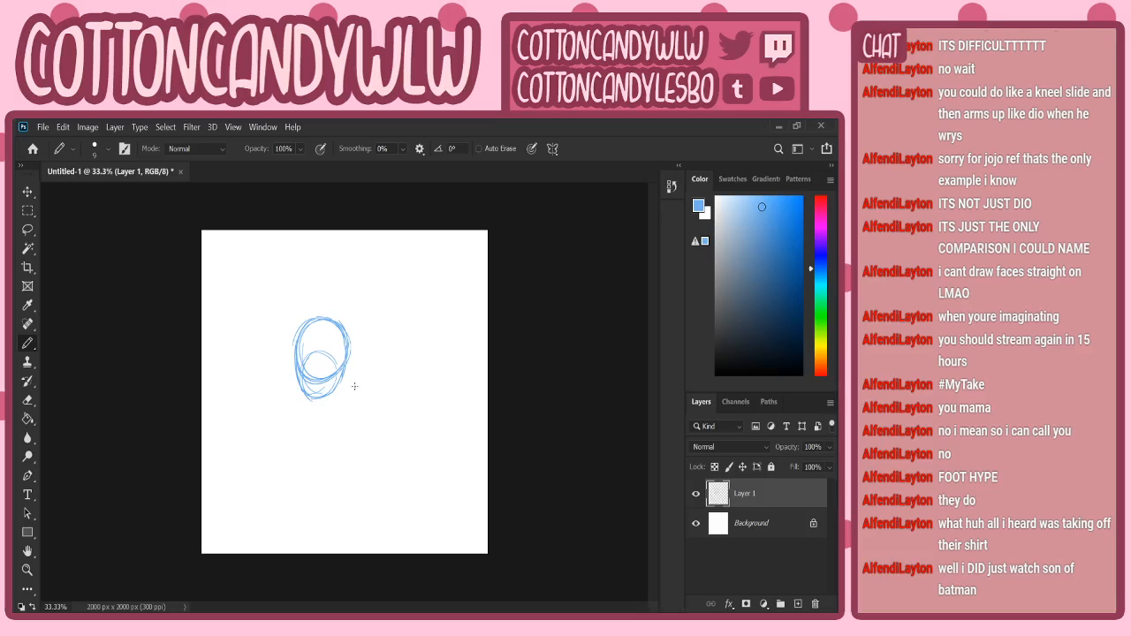
# - Sketch slanted shoulders extending from both sides of the head and rough chest contours below the chin
pyautogui.moveTo(375, 390)
pyautogui.mouseDown()
pyautogui.moveTo(380, 399)
pyautogui.moveTo(362, 389)
pyautogui.mouseUp()
pyautogui.moveTo(291, 367)
pyautogui.mouseDown()
pyautogui.moveTo(281, 381)
pyautogui.moveTo(270, 369)
pyautogui.mouseUp()
pyautogui.moveTo(337, 382); pyautogui.dragTo(393, 406)
pyautogui.moveTo(293, 371); pyautogui.dragTo(276, 377)
pyautogui.moveTo(341, 388)
pyautogui.mouseDown()
pyautogui.moveTo(351, 375)
pyautogui.moveTo(348, 396)
pyautogui.moveTo(331, 385)
pyautogui.moveTo(375, 403)
pyautogui.moveTo(382, 394)
pyautogui.mouseUp()
pyautogui.moveTo(298, 366)
pyautogui.mouseDown()
pyautogui.moveTo(282, 371)
pyautogui.moveTo(299, 382)
pyautogui.moveTo(301, 365)
pyautogui.moveTo(281, 403)
pyautogui.moveTo(288, 430)
pyautogui.mouseUp()
pyautogui.moveTo(279, 389)
pyautogui.mouseDown()
pyautogui.moveTo(299, 426)
pyautogui.moveTo(283, 374)
pyautogui.moveTo(306, 427)
pyautogui.moveTo(292, 409)
pyautogui.moveTo(305, 424)
pyautogui.moveTo(345, 427)
pyautogui.moveTo(366, 414)
pyautogui.moveTo(316, 407)
pyautogui.moveTo(348, 438)
pyautogui.moveTo(364, 410)
pyautogui.moveTo(353, 423)
pyautogui.moveTo(368, 421)
pyautogui.moveTo(330, 423)
pyautogui.moveTo(367, 416)
pyautogui.mouseUp()
pyautogui.moveTo(281, 376)
pyautogui.mouseDown()
pyautogui.moveTo(291, 413)
pyautogui.moveTo(322, 424)
pyautogui.mouseUp()
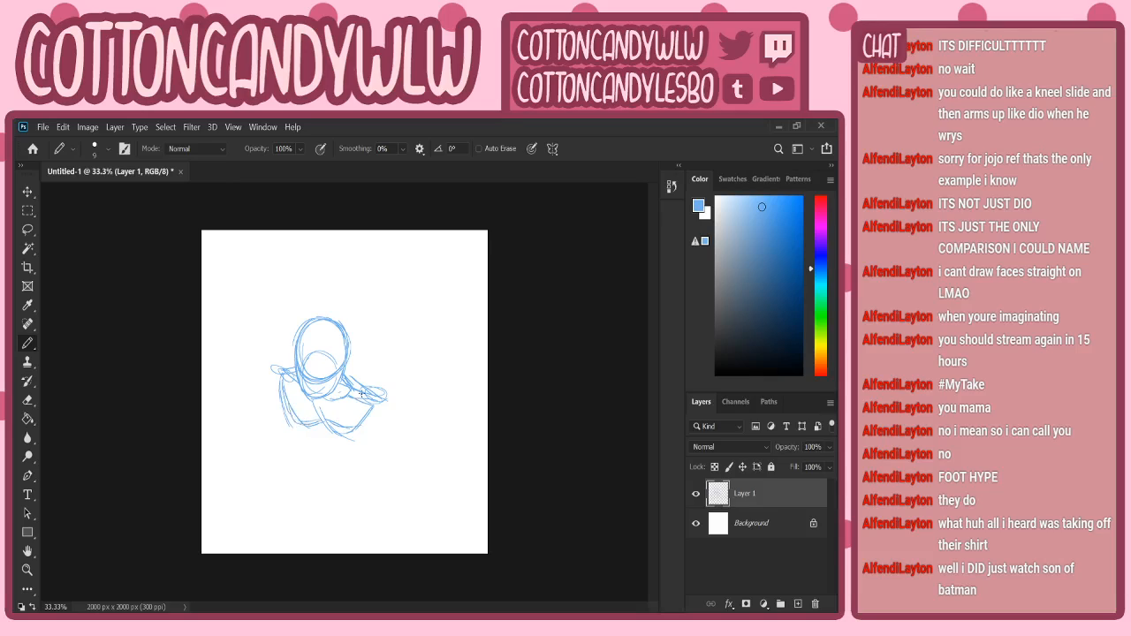
# - Add small oval shoulder joints and move the whole sketch slightly up and to the right
pyautogui.moveTo(390, 396); pyautogui.dragTo(374, 404)
pyautogui.moveTo(375, 403); pyautogui.dragTo(393, 410)
pyautogui.moveTo(281, 369); pyautogui.dragTo(276, 376)
pyautogui.press('v')
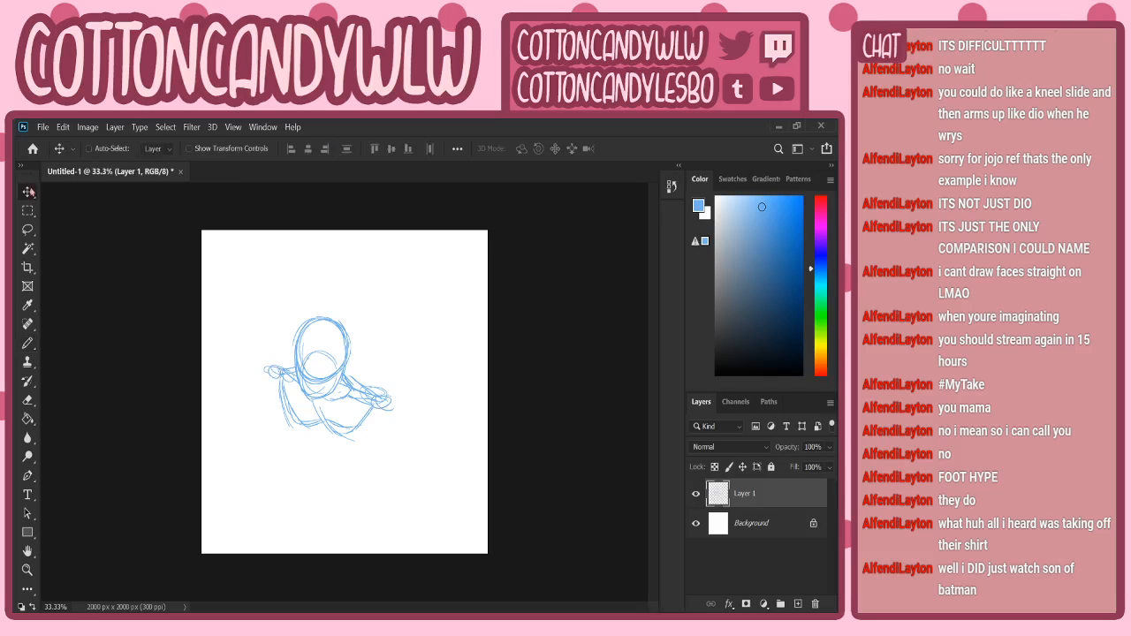
pyautogui.moveTo(339, 329); pyautogui.dragTo(356, 315)
pyautogui.click(28, 343)
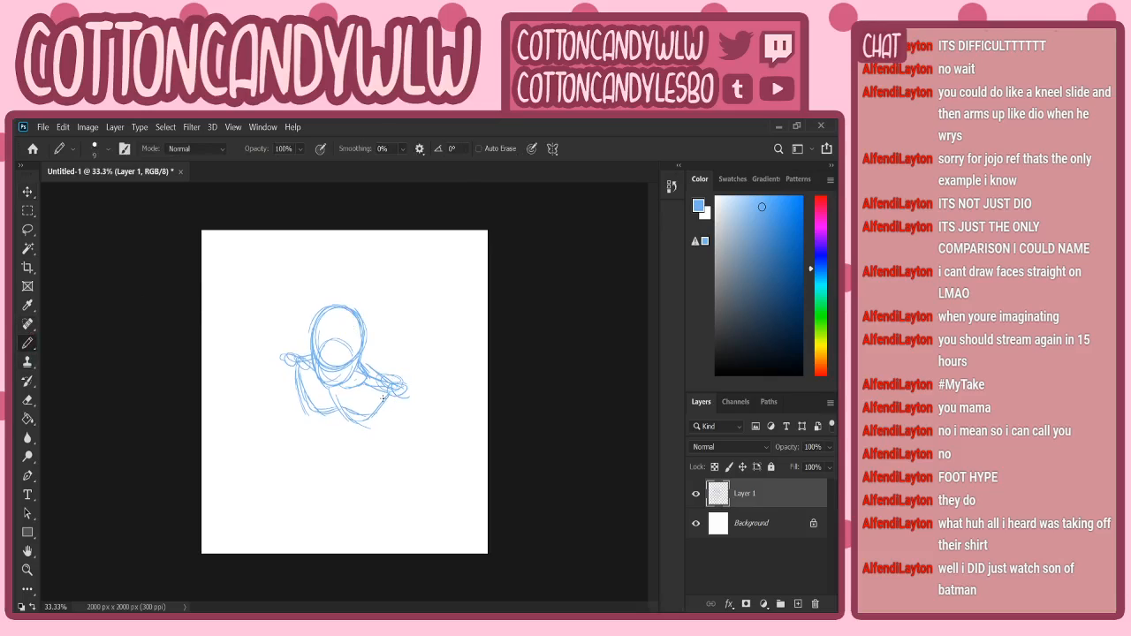
# - Sketch an angular torso block below the shoulders, slanting toward the lower right
pyautogui.moveTo(321, 412)
pyautogui.mouseDown()
pyautogui.moveTo(365, 430)
pyautogui.moveTo(345, 441)
pyautogui.moveTo(381, 438)
pyautogui.moveTo(396, 402)
pyautogui.moveTo(405, 435)
pyautogui.mouseUp()
pyautogui.moveTo(299, 372); pyautogui.dragTo(395, 392)
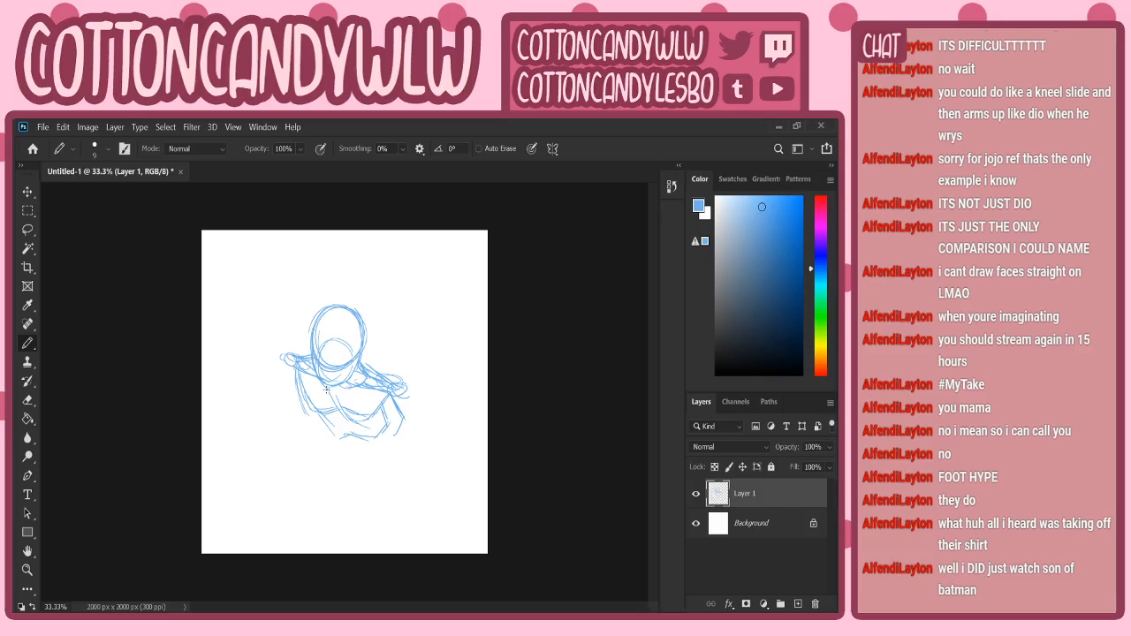
pyautogui.moveTo(314, 409)
pyautogui.mouseDown()
pyautogui.moveTo(341, 440)
pyautogui.moveTo(394, 439)
pyautogui.moveTo(405, 424)
pyautogui.moveTo(395, 438)
pyautogui.mouseUp()
pyautogui.moveTo(358, 389)
pyautogui.mouseDown()
pyautogui.moveTo(389, 431)
pyautogui.moveTo(368, 402)
pyautogui.moveTo(399, 427)
pyautogui.moveTo(405, 419)
pyautogui.moveTo(382, 384)
pyautogui.moveTo(299, 371)
pyautogui.mouseUp()
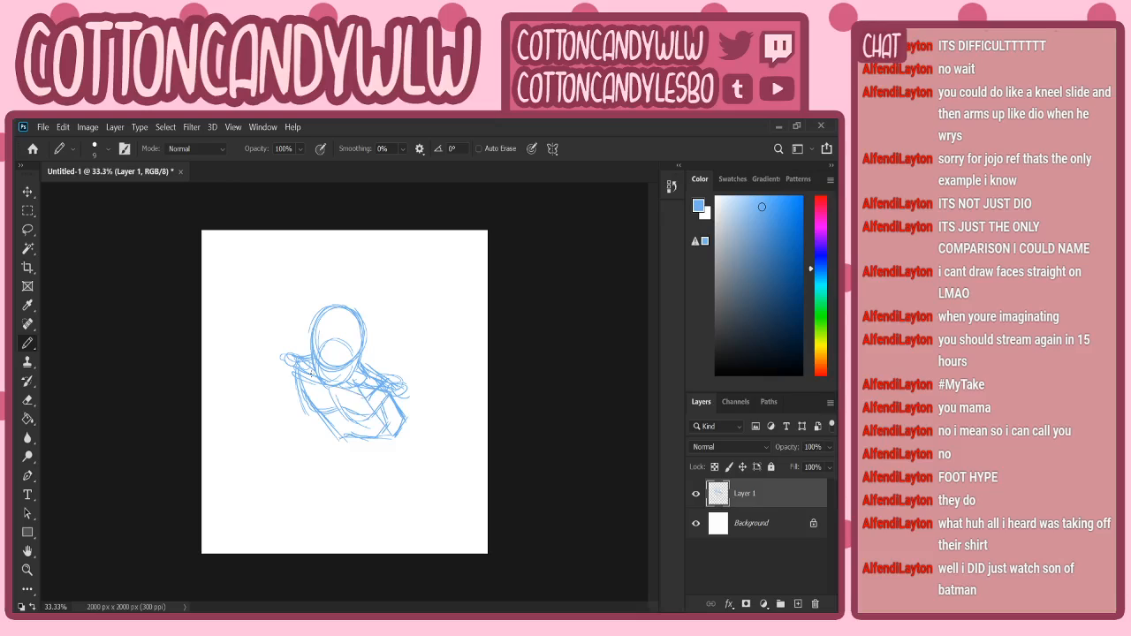
# - Create a new empty layer and delete Layer 1 with the head and torso sketch
pyautogui.click(798, 603)
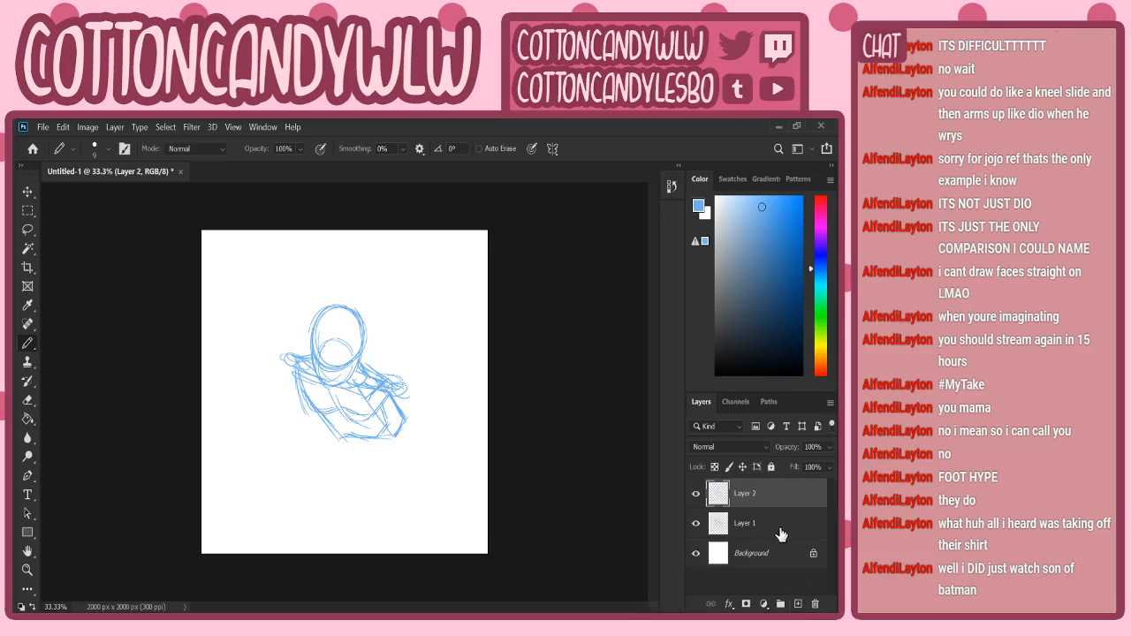
pyautogui.click(778, 529)
pyautogui.click(814, 604)
pyautogui.click(784, 495)
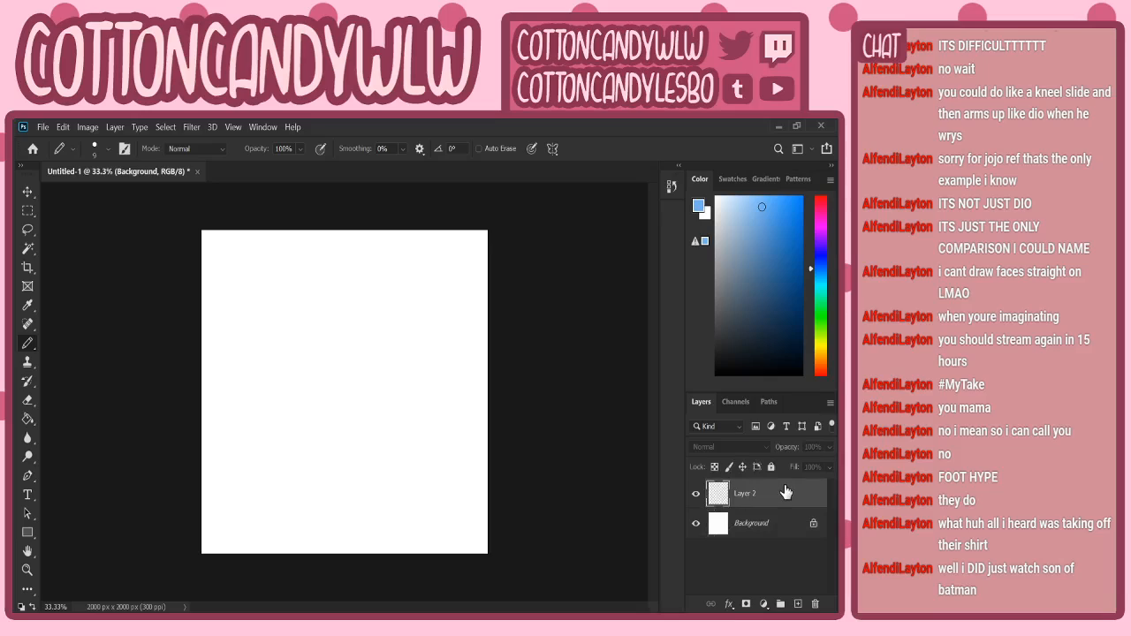
# - Sketch a tilted three-dimensional box for the chest near the canvas centre, slanting down toward the lower right
pyautogui.moveTo(283, 350); pyautogui.dragTo(357, 378)
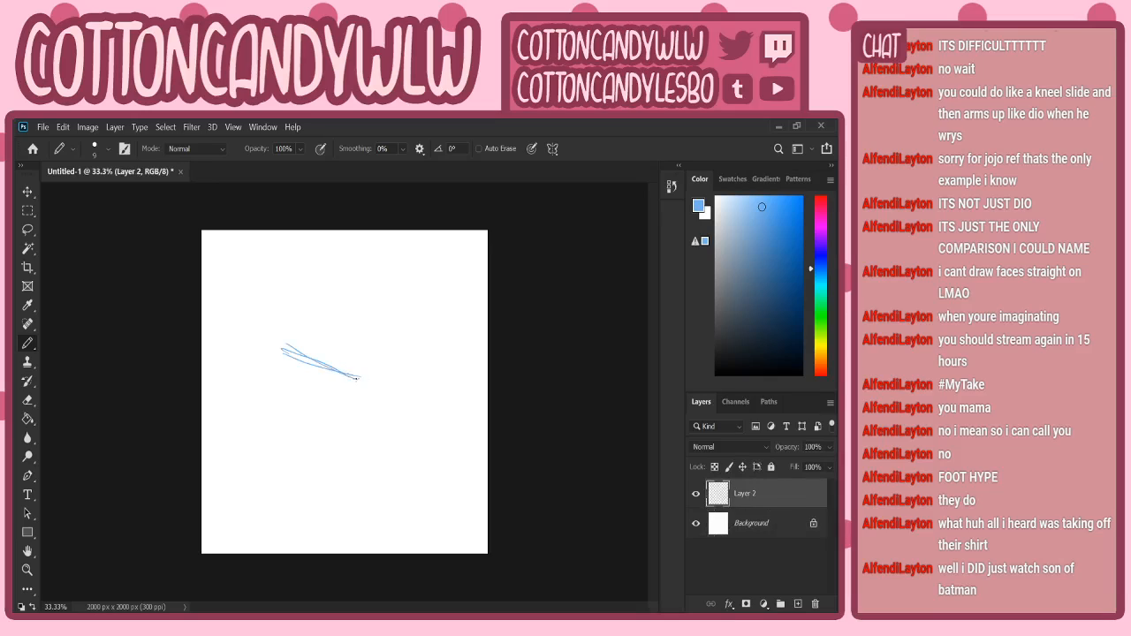
pyautogui.moveTo(308, 328)
pyautogui.mouseDown()
pyautogui.moveTo(287, 344)
pyautogui.moveTo(385, 356)
pyautogui.mouseUp()
pyautogui.moveTo(320, 336)
pyautogui.mouseDown()
pyautogui.moveTo(374, 353)
pyautogui.moveTo(362, 372)
pyautogui.mouseUp()
pyautogui.moveTo(282, 347); pyautogui.dragTo(316, 411)
pyautogui.moveTo(281, 350); pyautogui.dragTo(315, 420)
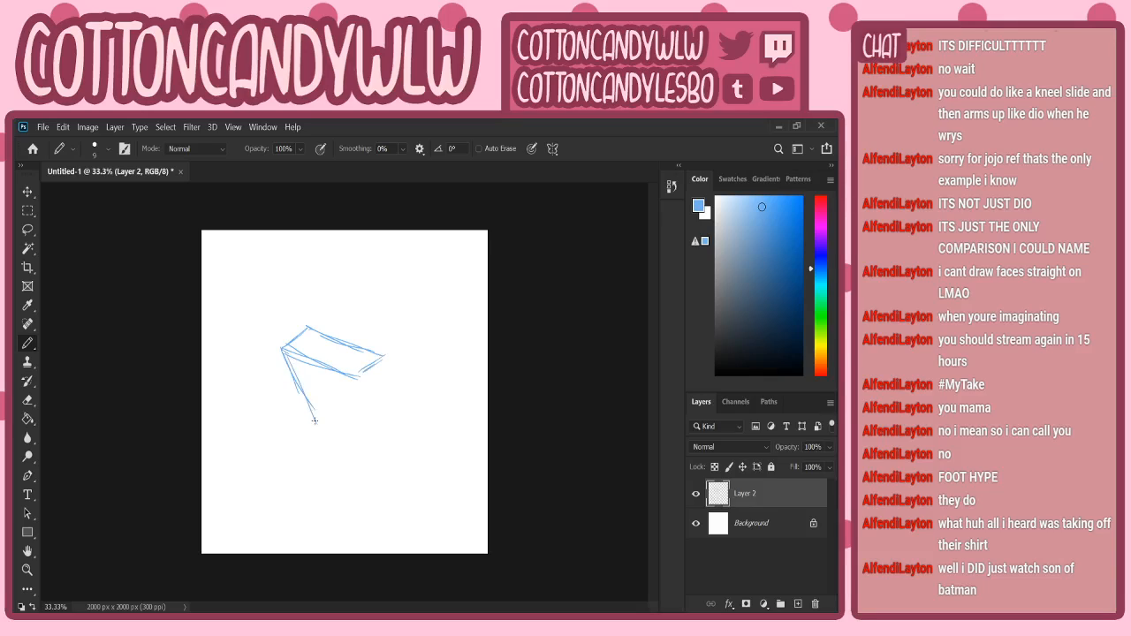
pyautogui.moveTo(358, 375); pyautogui.dragTo(374, 417)
pyautogui.moveTo(383, 357); pyautogui.dragTo(398, 407)
pyautogui.moveTo(311, 415)
pyautogui.mouseDown()
pyautogui.moveTo(369, 424)
pyautogui.moveTo(396, 404)
pyautogui.moveTo(378, 421)
pyautogui.mouseUp()
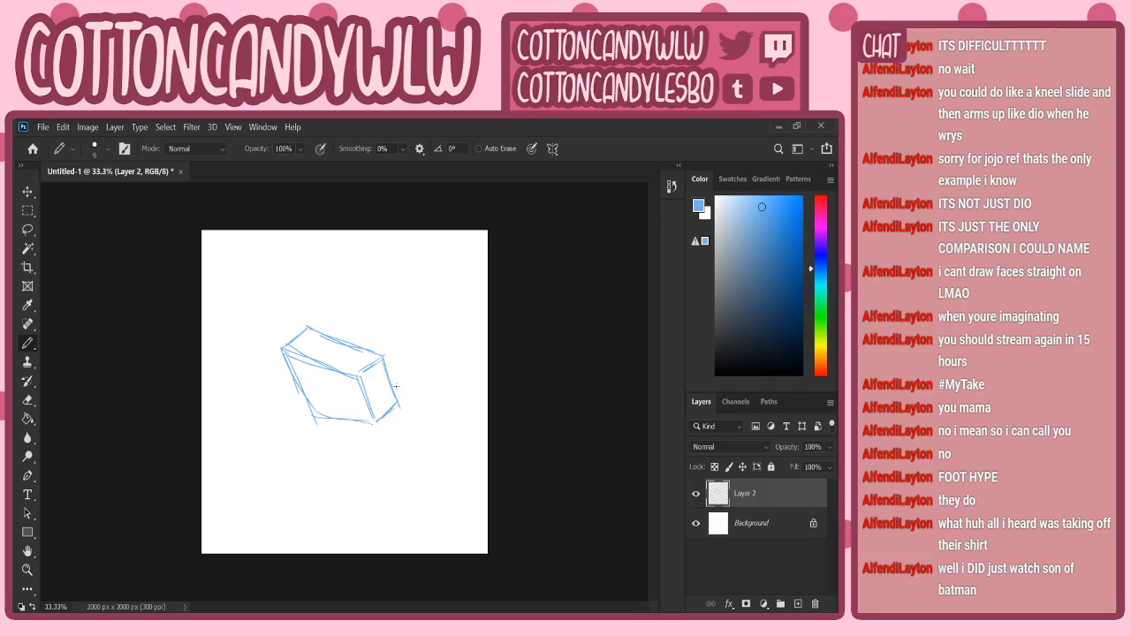
# - Rework the chest box's lower front edge so it runs parallel to the slanted upper edge
pyautogui.moveTo(304, 405); pyautogui.dragTo(377, 427)
pyautogui.moveTo(285, 356)
pyautogui.mouseDown()
pyautogui.moveTo(304, 409)
pyautogui.moveTo(353, 420)
pyautogui.mouseUp()
pyautogui.hotkey('ctrl', 'z')
pyautogui.hotkey('ctrl', 'z')
pyautogui.hotkey('ctrl', 'z')
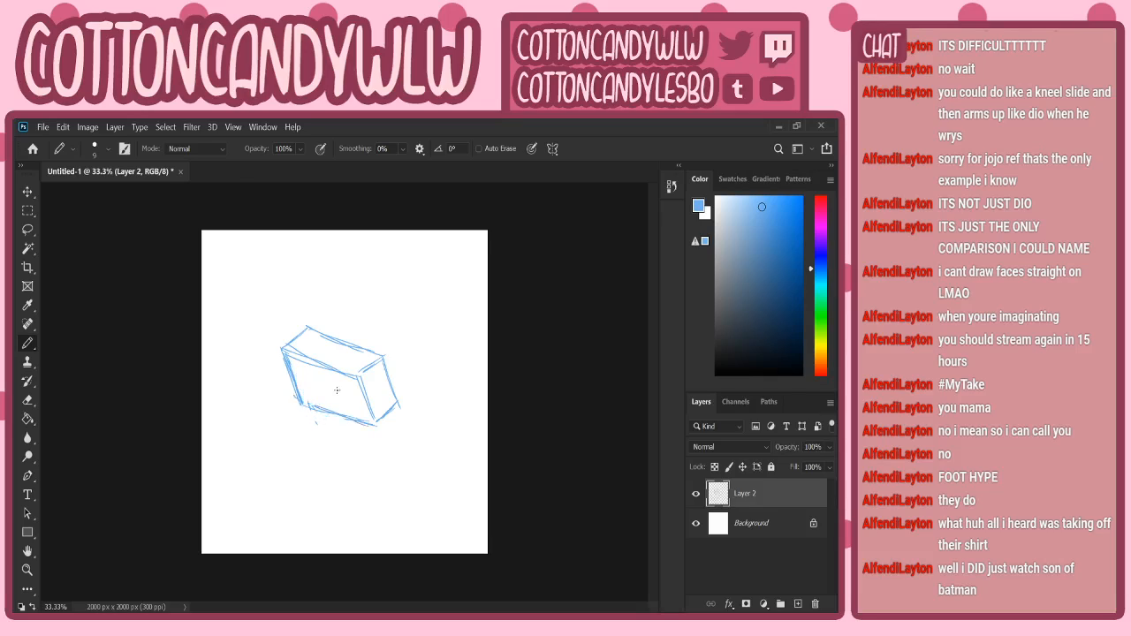
# - Strengthen the chest box's right side edges and add rounded shoulder joints at both upper ends
pyautogui.moveTo(358, 376)
pyautogui.mouseDown()
pyautogui.moveTo(377, 422)
pyautogui.moveTo(394, 406)
pyautogui.moveTo(390, 418)
pyautogui.moveTo(398, 387)
pyautogui.moveTo(389, 358)
pyautogui.mouseUp()
pyautogui.moveTo(303, 333)
pyautogui.mouseDown()
pyautogui.moveTo(288, 334)
pyautogui.moveTo(298, 327)
pyautogui.mouseUp()
pyautogui.moveTo(391, 358)
pyautogui.mouseDown()
pyautogui.moveTo(375, 376)
pyautogui.moveTo(396, 362)
pyautogui.mouseUp()
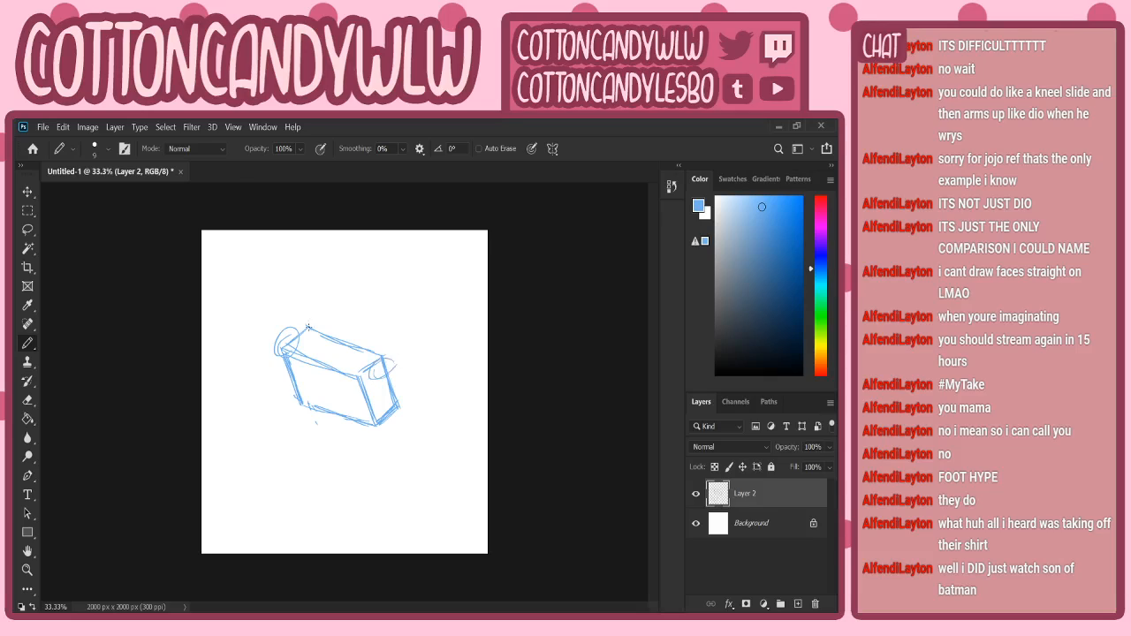
# - Sketch the neck base on top of the chest box and an oval head with a rounded jaw above it
pyautogui.moveTo(318, 351)
pyautogui.mouseDown()
pyautogui.moveTo(325, 337)
pyautogui.moveTo(344, 355)
pyautogui.moveTo(339, 339)
pyautogui.moveTo(350, 343)
pyautogui.moveTo(338, 360)
pyautogui.moveTo(352, 344)
pyautogui.moveTo(332, 346)
pyautogui.moveTo(341, 355)
pyautogui.moveTo(351, 341)
pyautogui.moveTo(323, 331)
pyautogui.moveTo(350, 348)
pyautogui.mouseUp()
pyautogui.moveTo(308, 269)
pyautogui.mouseDown()
pyautogui.moveTo(350, 294)
pyautogui.moveTo(314, 328)
pyautogui.moveTo(311, 277)
pyautogui.moveTo(353, 287)
pyautogui.moveTo(313, 328)
pyautogui.moveTo(318, 342)
pyautogui.moveTo(296, 324)
pyautogui.moveTo(300, 310)
pyautogui.moveTo(334, 324)
pyautogui.mouseUp()
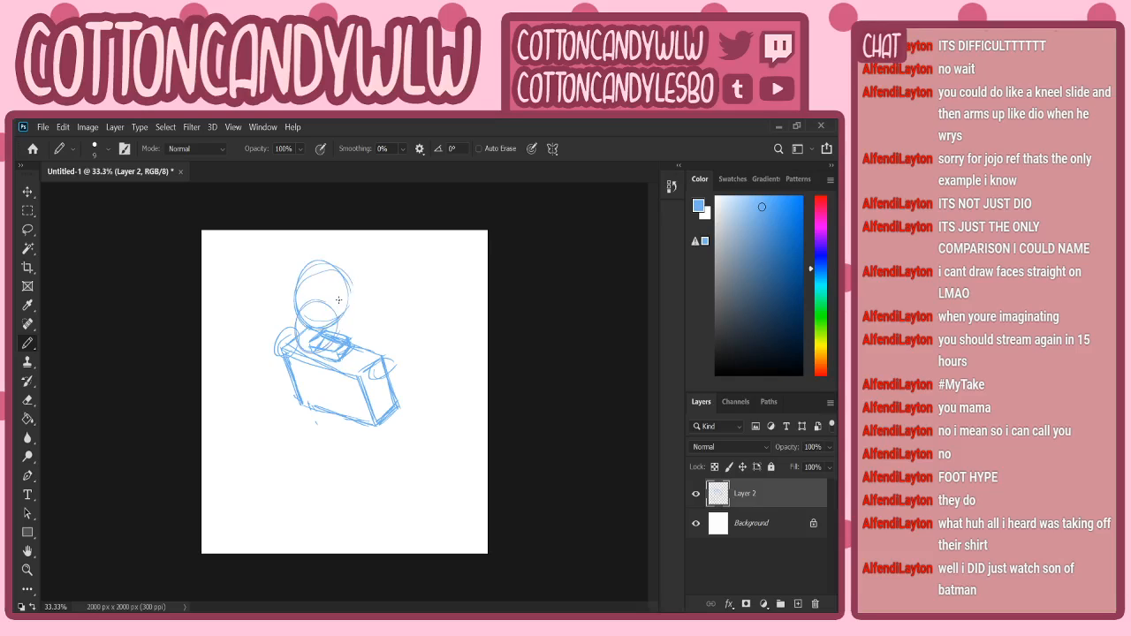
pyautogui.moveTo(293, 284)
pyautogui.mouseDown()
pyautogui.moveTo(290, 332)
pyautogui.moveTo(301, 265)
pyautogui.moveTo(348, 299)
pyautogui.moveTo(341, 332)
pyautogui.mouseUp()
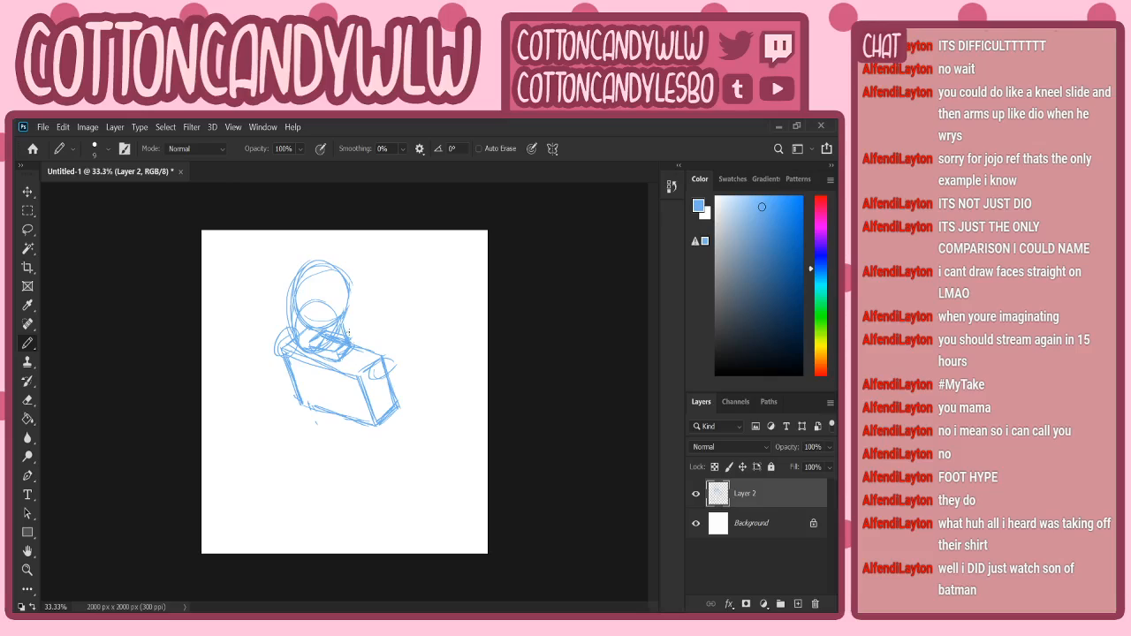
pyautogui.moveTo(295, 299)
pyautogui.mouseDown()
pyautogui.moveTo(311, 346)
pyautogui.moveTo(340, 318)
pyautogui.moveTo(331, 345)
pyautogui.moveTo(310, 340)
pyautogui.mouseUp()
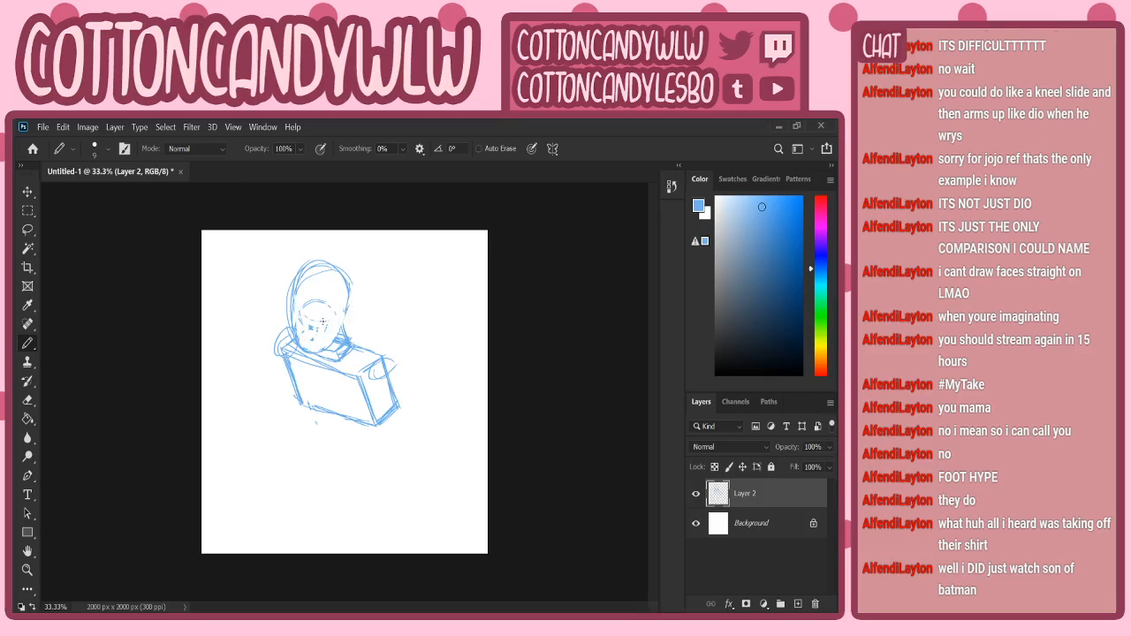
# - Add curved centre and eye guidelines to the head and define the jaw, ear and side of the neck
pyautogui.moveTo(321, 269); pyautogui.dragTo(309, 349)
pyautogui.moveTo(297, 309); pyautogui.dragTo(348, 310)
pyautogui.moveTo(318, 356)
pyautogui.mouseDown()
pyautogui.moveTo(331, 361)
pyautogui.moveTo(348, 287)
pyautogui.mouseUp()
pyautogui.moveTo(347, 325)
pyautogui.mouseDown()
pyautogui.moveTo(349, 299)
pyautogui.moveTo(345, 327)
pyautogui.mouseUp()
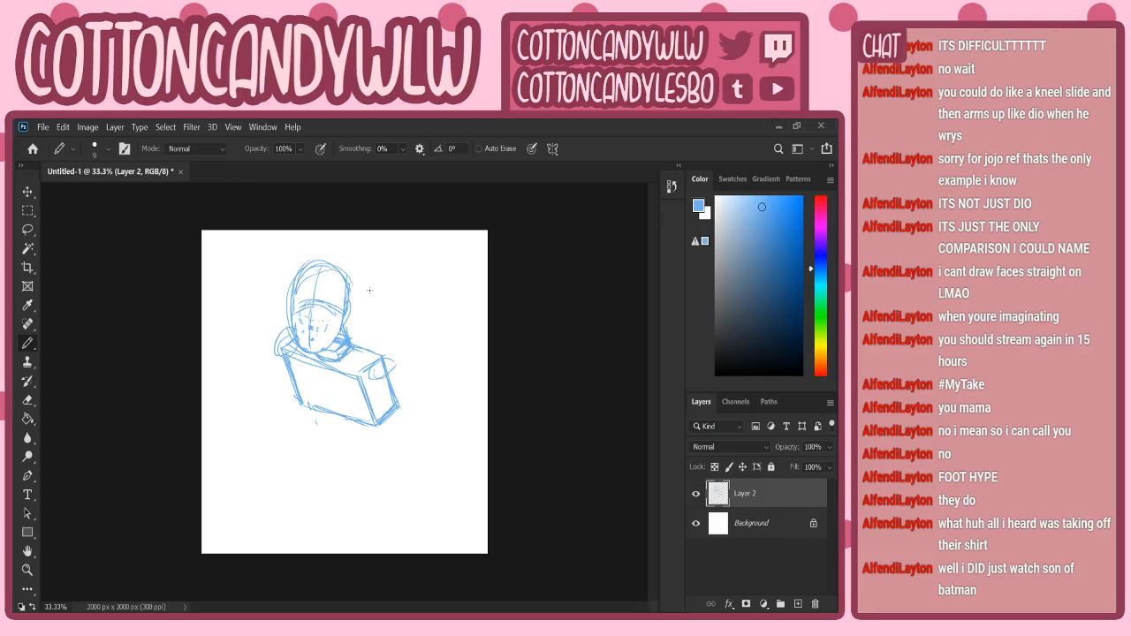
# - Draw gesture lines for the spine, a bent leg on the left and a straight leg on the right
pyautogui.moveTo(363, 372); pyautogui.dragTo(372, 409)
pyautogui.moveTo(335, 353)
pyautogui.mouseDown()
pyautogui.moveTo(355, 415)
pyautogui.moveTo(381, 443)
pyautogui.mouseUp()
pyautogui.moveTo(356, 396); pyautogui.dragTo(389, 470)
pyautogui.moveTo(324, 445)
pyautogui.mouseDown()
pyautogui.moveTo(253, 467)
pyautogui.moveTo(212, 535)
pyautogui.mouseUp()
pyautogui.moveTo(396, 452); pyautogui.dragTo(448, 540)
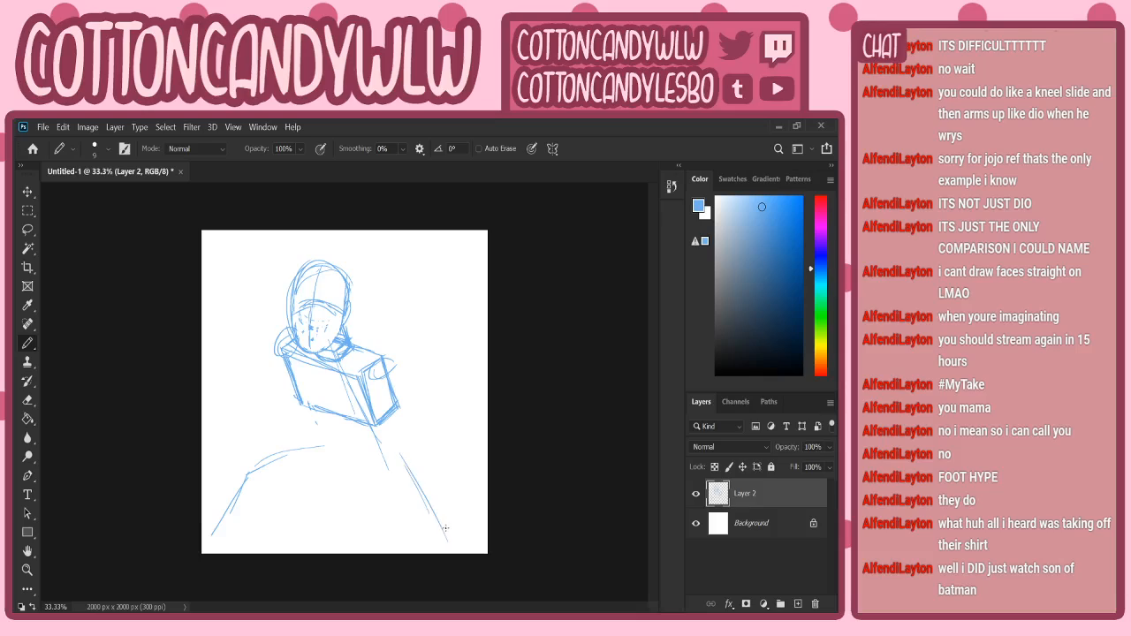
# - Enlarge the canvas with the Crop tool to 2559 x 2550 px, adding room below and on both sides
pyautogui.click(27, 268)
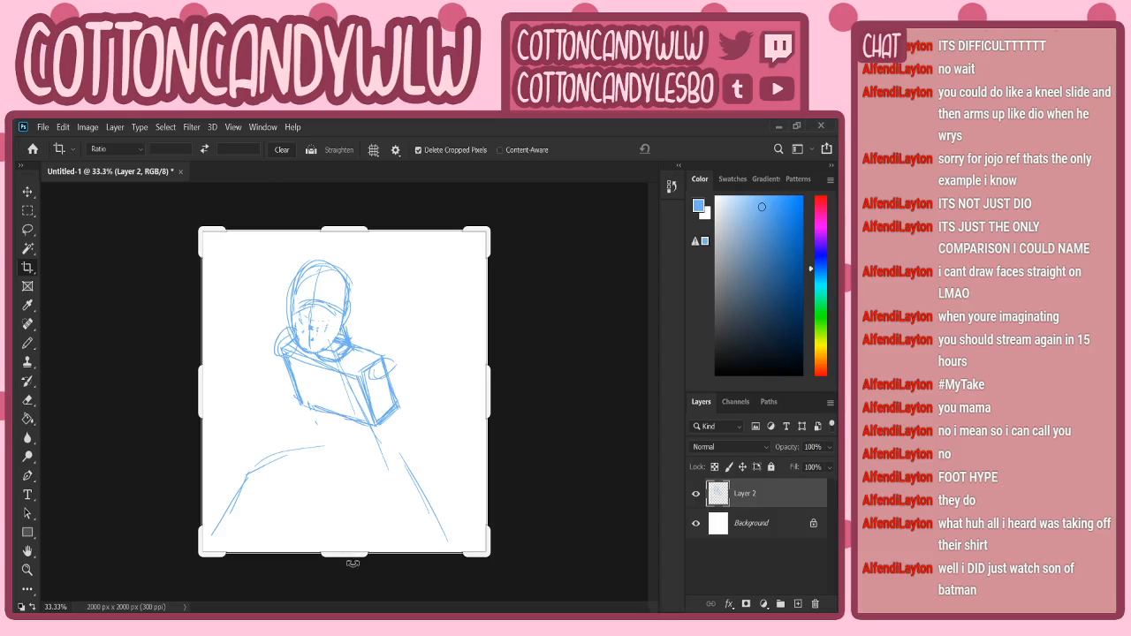
pyautogui.moveTo(350, 553); pyautogui.dragTo(353, 593)
pyautogui.moveTo(491, 387); pyautogui.dragTo(505, 388)
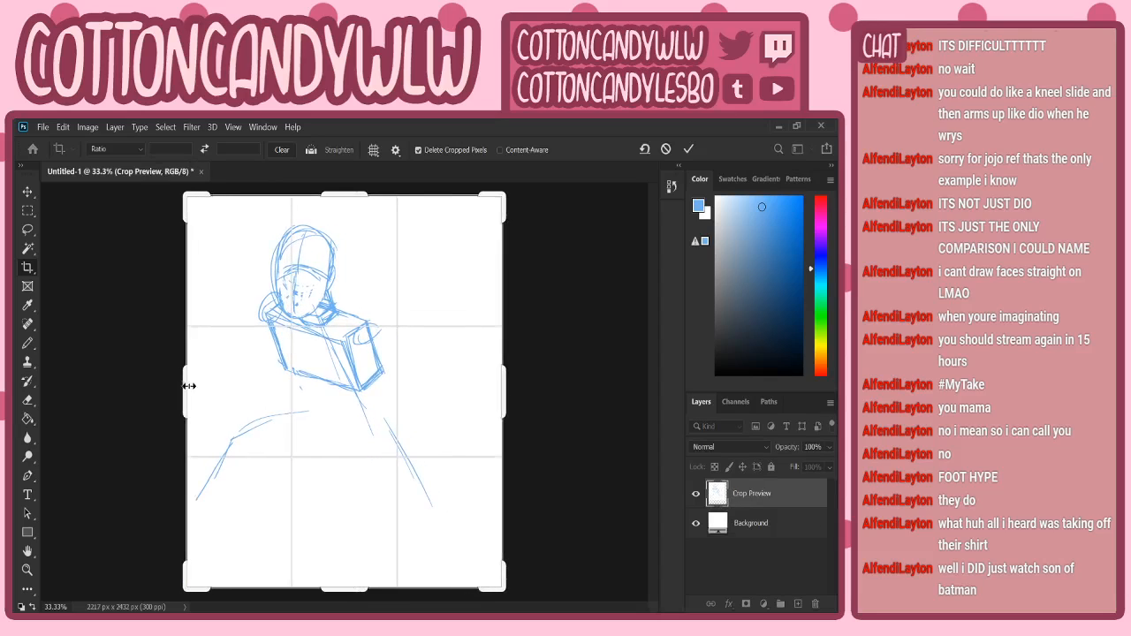
pyautogui.moveTo(183, 387); pyautogui.dragTo(158, 391)
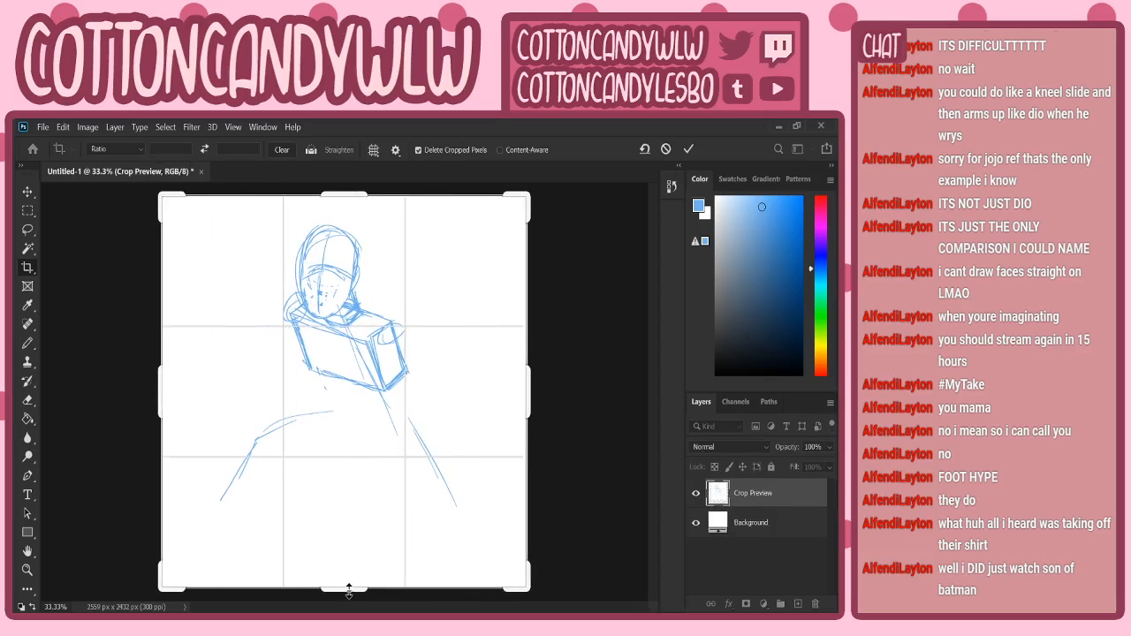
pyautogui.click(689, 149)
pyautogui.click(29, 343)
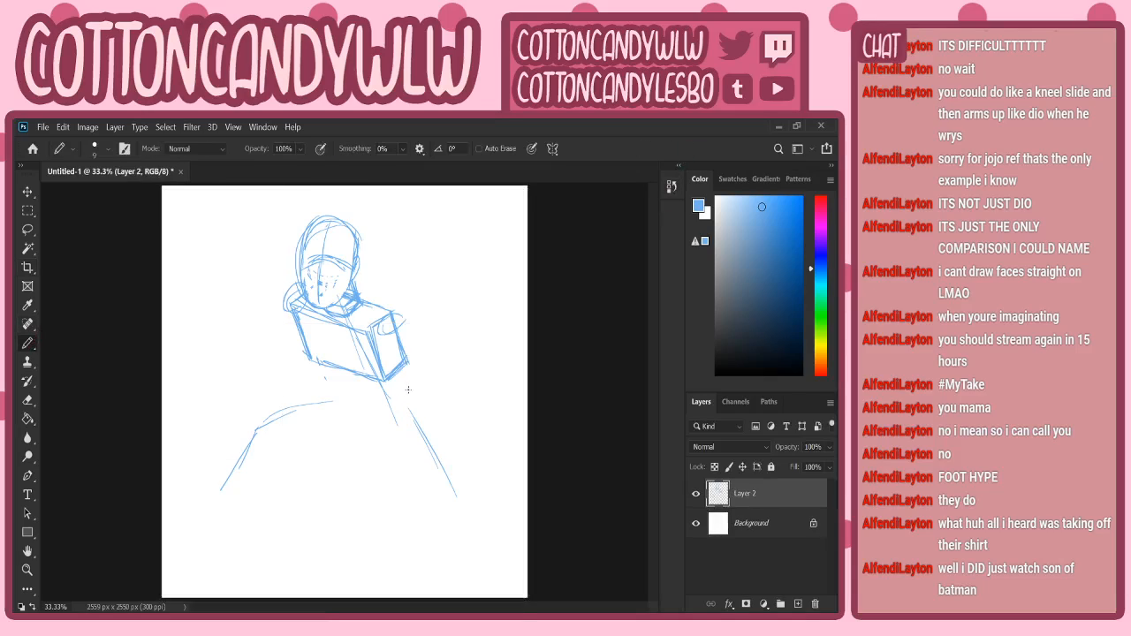
# - Sketch the waist sides and an angular pelvis below the chest box, with curved leg openings
pyautogui.moveTo(412, 366)
pyautogui.mouseDown()
pyautogui.moveTo(429, 392)
pyautogui.moveTo(411, 353)
pyautogui.moveTo(376, 351)
pyautogui.moveTo(433, 420)
pyautogui.mouseUp()
pyautogui.moveTo(302, 339)
pyautogui.mouseDown()
pyautogui.moveTo(348, 406)
pyautogui.moveTo(361, 388)
pyautogui.moveTo(370, 447)
pyautogui.mouseUp()
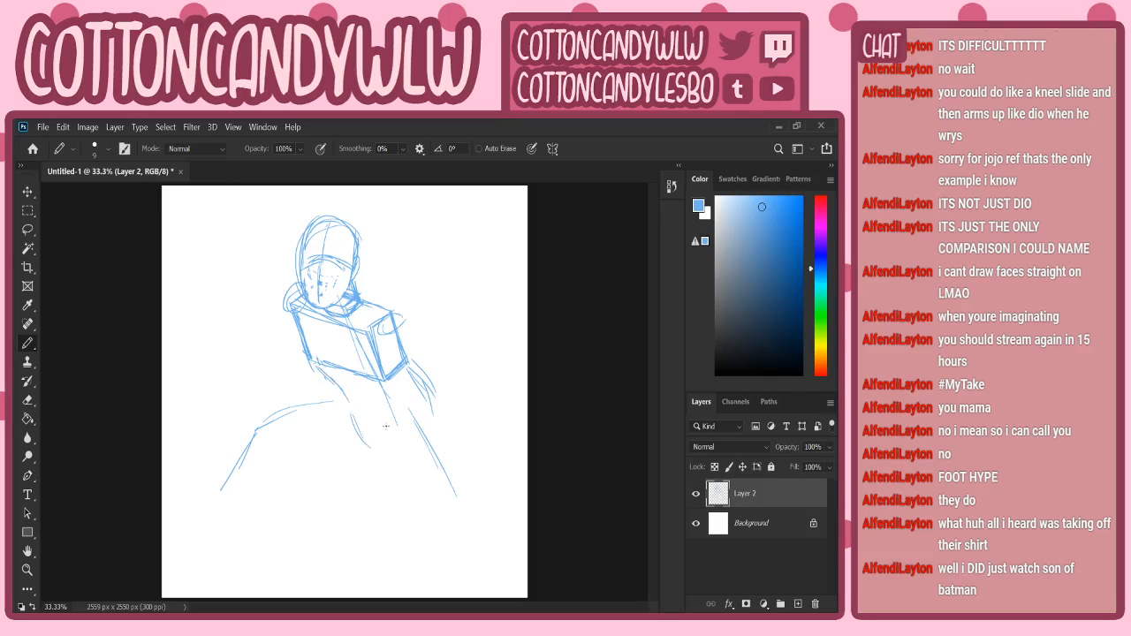
pyautogui.moveTo(315, 369)
pyautogui.mouseDown()
pyautogui.moveTo(396, 440)
pyautogui.moveTo(361, 430)
pyautogui.moveTo(396, 440)
pyautogui.moveTo(409, 418)
pyautogui.moveTo(393, 446)
pyautogui.moveTo(404, 420)
pyautogui.moveTo(437, 410)
pyautogui.mouseUp()
pyautogui.moveTo(336, 390); pyautogui.dragTo(367, 432)
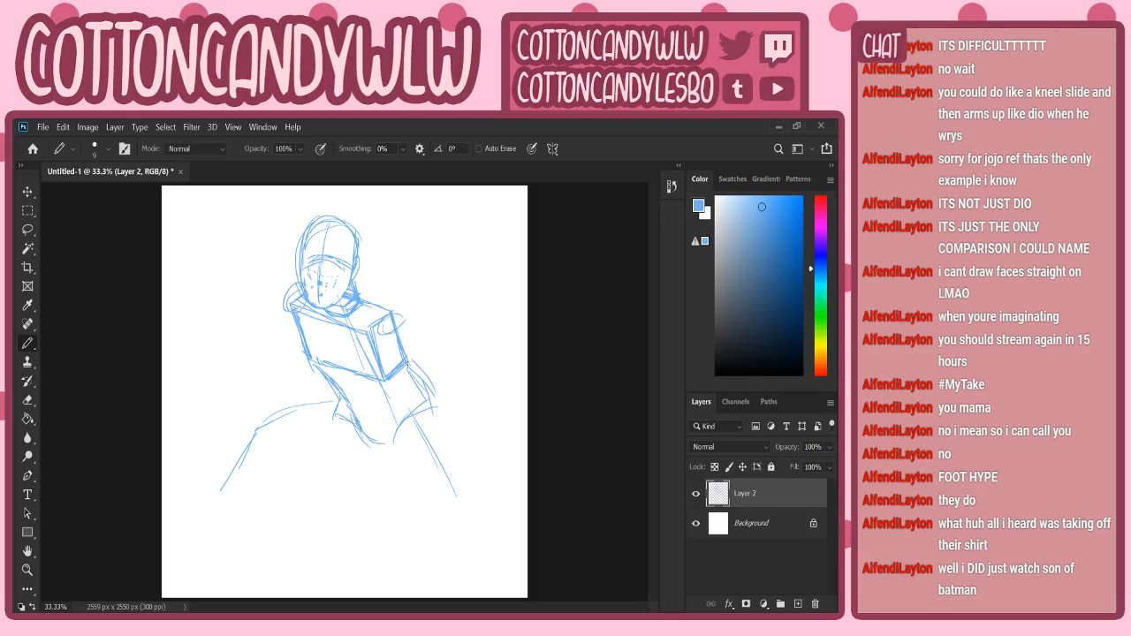
pyautogui.moveTo(408, 364); pyautogui.dragTo(436, 398)
pyautogui.moveTo(439, 419); pyautogui.dragTo(435, 384)
pyautogui.moveTo(318, 372); pyautogui.dragTo(341, 394)
# - Select the waist and pelvis lines with the Lasso and shift them slightly to the left
pyautogui.press('l')
pyautogui.moveTo(421, 352)
pyautogui.mouseDown()
pyautogui.moveTo(380, 382)
pyautogui.moveTo(333, 369)
pyautogui.moveTo(309, 390)
pyautogui.moveTo(365, 463)
pyautogui.moveTo(415, 428)
pyautogui.moveTo(462, 362)
pyautogui.mouseUp()
pyautogui.hotkey('ctrl', 't')
pyautogui.moveTo(410, 395); pyautogui.dragTo(400, 394)
pyautogui.click(651, 149)
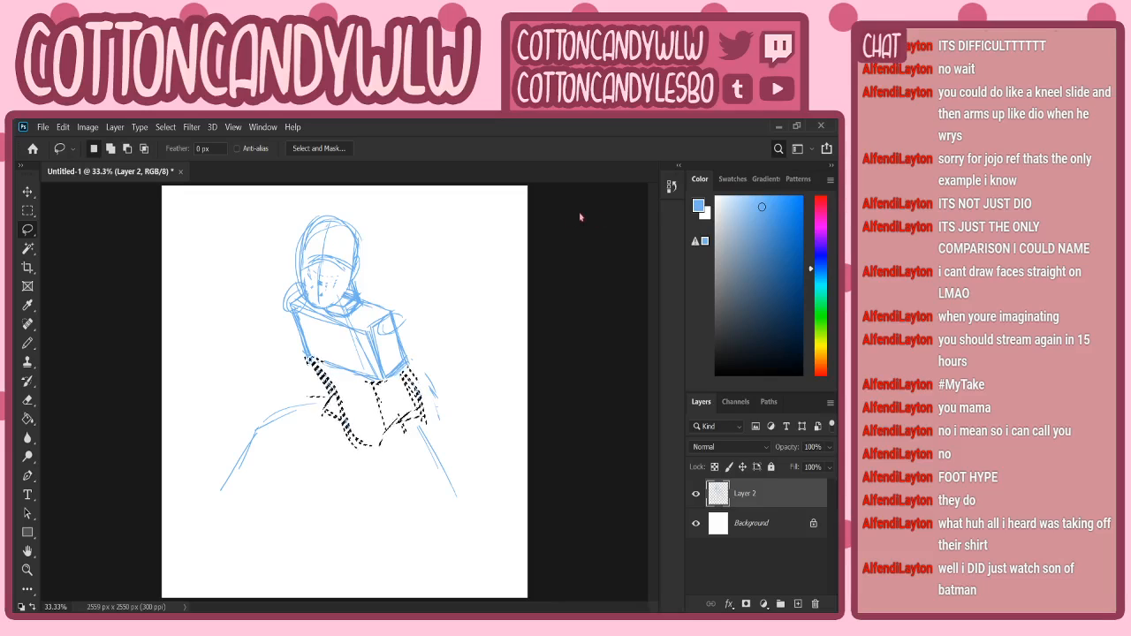
pyautogui.hotkey('ctrl', 'd')
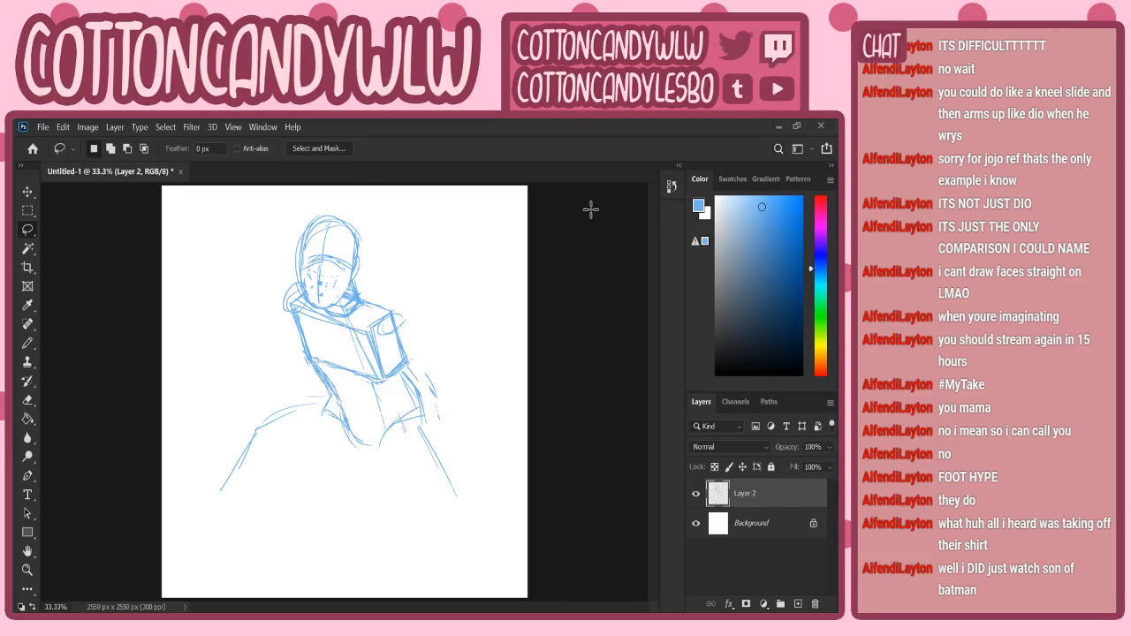
# - Refine the waist contours below the chest and reshape the pelvis on the bent-leg side
pyautogui.press('b')
pyautogui.moveTo(405, 362); pyautogui.dragTo(426, 420)
pyautogui.hotkey('ctrl', 'z')
pyautogui.hotkey('ctrl', 'z')
pyautogui.hotkey('ctrl', 'z')
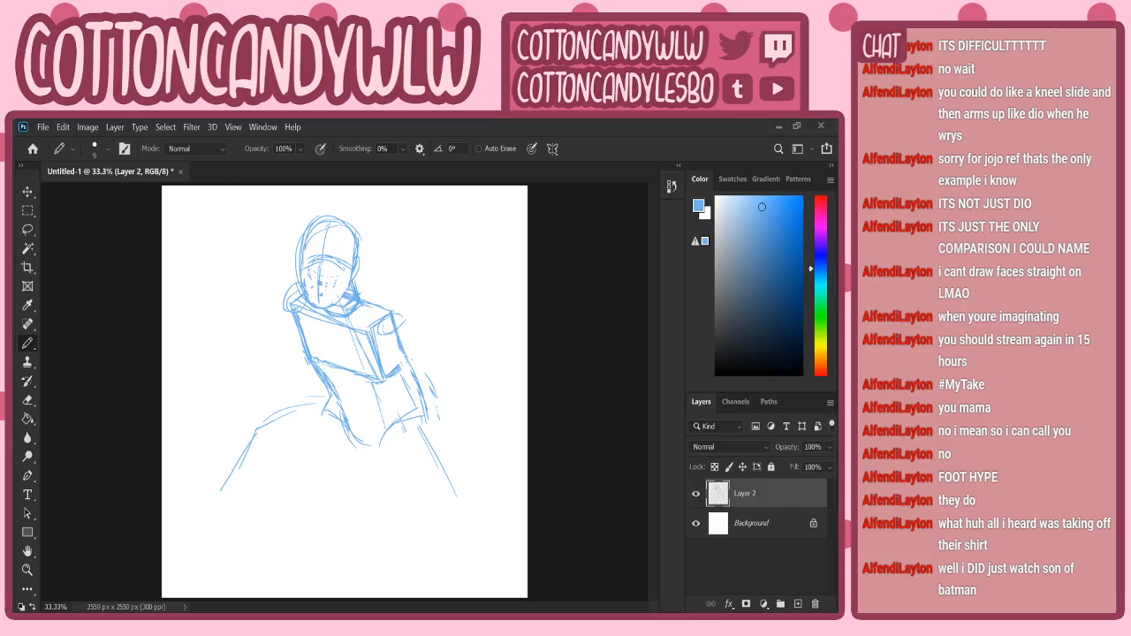
pyautogui.moveTo(396, 354); pyautogui.dragTo(425, 396)
pyautogui.moveTo(325, 380)
pyautogui.mouseDown()
pyautogui.moveTo(314, 413)
pyautogui.moveTo(351, 444)
pyautogui.moveTo(378, 420)
pyautogui.mouseUp()
pyautogui.hotkey('ctrl', 'z')
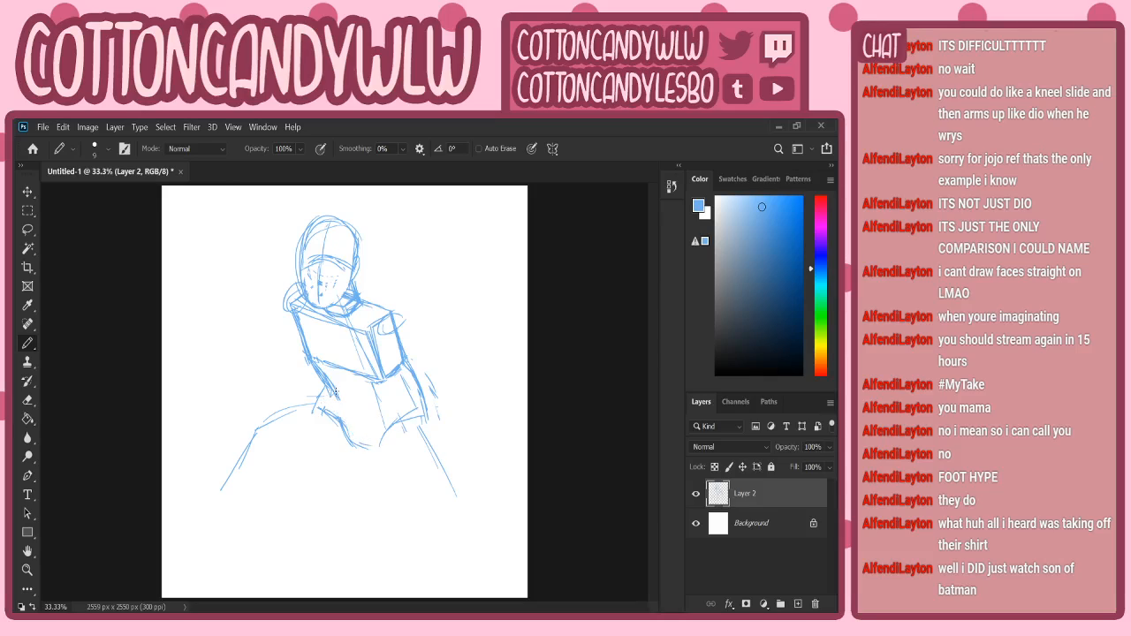
# - Sketch the straight leg's hip oval and thigh with spiral contour loops and outer edge lines
pyautogui.moveTo(412, 379); pyautogui.dragTo(423, 389)
pyautogui.moveTo(382, 437)
pyautogui.mouseDown()
pyautogui.moveTo(407, 408)
pyautogui.moveTo(431, 430)
pyautogui.moveTo(377, 446)
pyautogui.moveTo(434, 394)
pyautogui.mouseUp()
pyautogui.moveTo(405, 434)
pyautogui.mouseDown()
pyautogui.moveTo(430, 453)
pyautogui.moveTo(450, 508)
pyautogui.mouseUp()
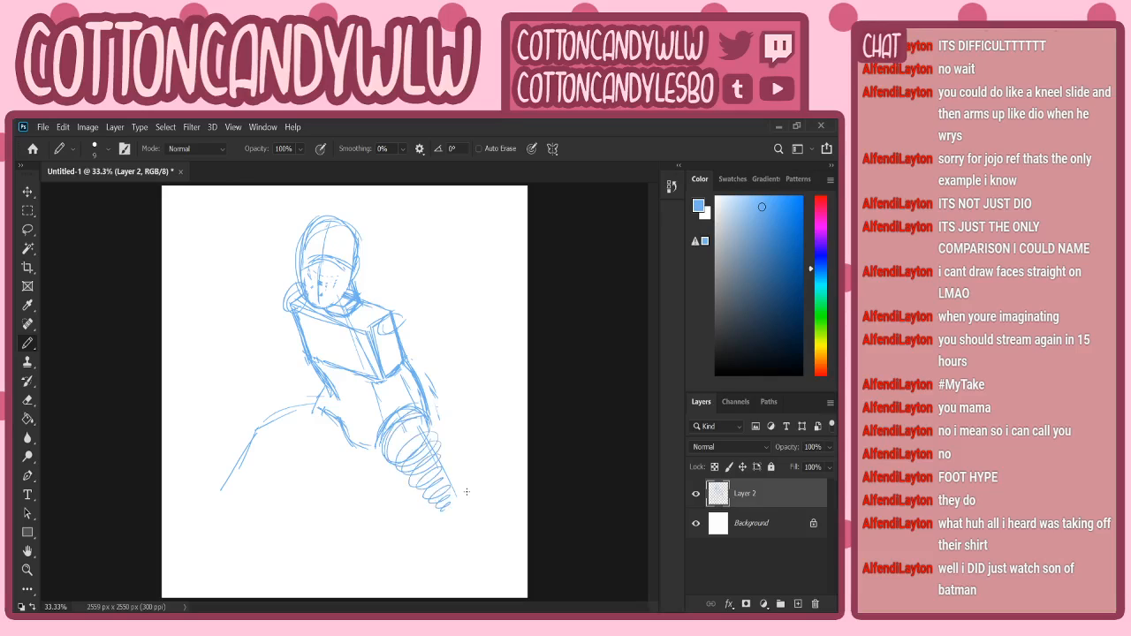
pyautogui.moveTo(434, 440); pyautogui.dragTo(449, 465)
pyautogui.moveTo(371, 456)
pyautogui.mouseDown()
pyautogui.moveTo(410, 504)
pyautogui.moveTo(421, 494)
pyautogui.moveTo(415, 442)
pyautogui.moveTo(437, 490)
pyautogui.moveTo(447, 485)
pyautogui.moveTo(436, 484)
pyautogui.mouseUp()
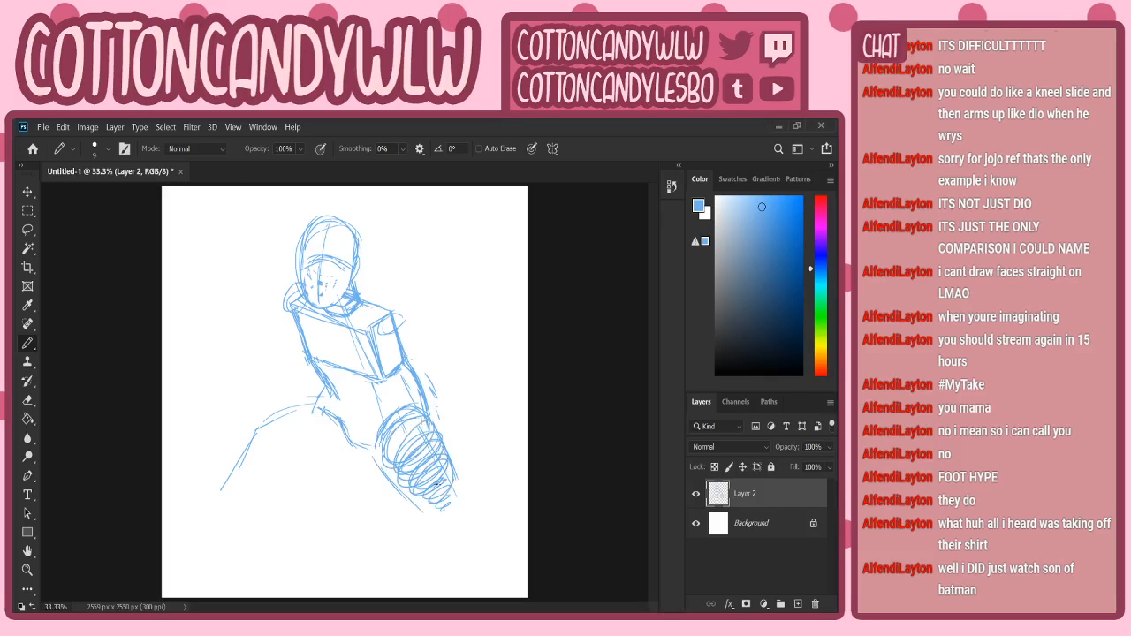
# - Remove the lowest contour loops from the straight leg's thigh and strengthen its outer edge
pyautogui.hotkey('ctrl', 'z')
pyautogui.hotkey('ctrl', 'z')
pyautogui.hotkey('ctrl', 'z')
pyautogui.hotkey('ctrl', 'z')
pyautogui.moveTo(420, 402)
pyautogui.mouseDown()
pyautogui.moveTo(455, 459)
pyautogui.moveTo(447, 422)
pyautogui.mouseUp()
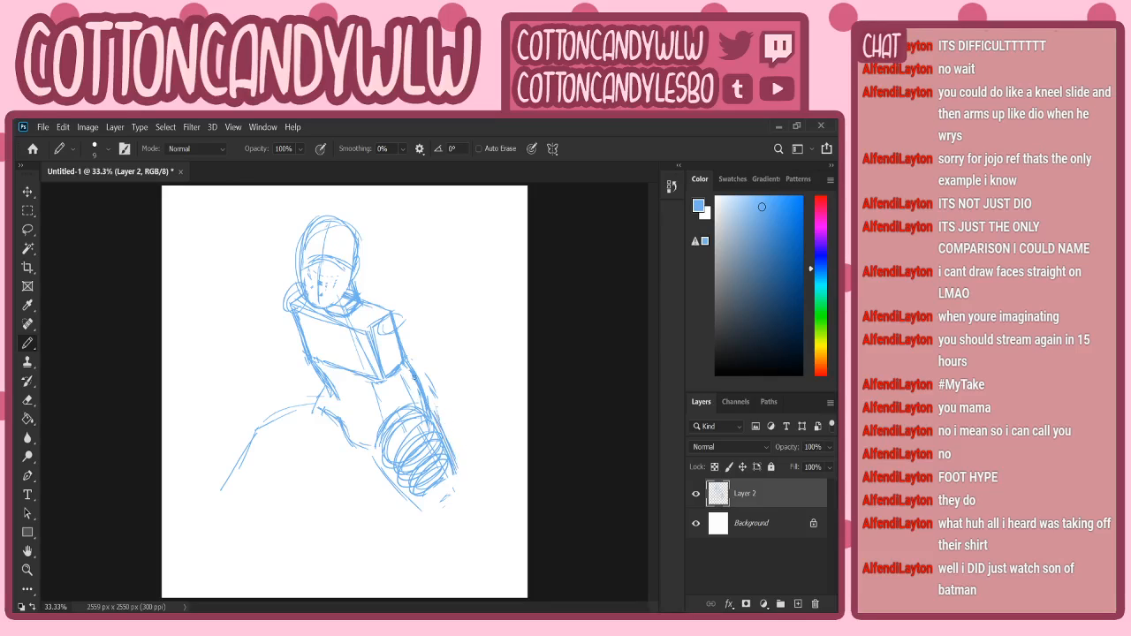
# - Rework the outer contour from the side of the chest down to the straight leg's thigh into a continuous line
pyautogui.hotkey('ctrl', 'z')
pyautogui.hotkey('ctrl', 'z')
pyautogui.hotkey('ctrl', 'z')
pyautogui.hotkey('ctrl', 'z')
pyautogui.moveTo(405, 357); pyautogui.dragTo(456, 459)
pyautogui.moveTo(417, 387); pyautogui.dragTo(455, 472)
pyautogui.moveTo(396, 328); pyautogui.dragTo(420, 385)
pyautogui.moveTo(432, 424); pyautogui.dragTo(445, 447)
pyautogui.moveTo(398, 325); pyautogui.dragTo(418, 379)
pyautogui.moveTo(451, 472); pyautogui.dragTo(429, 412)
pyautogui.hotkey('ctrl', 'z')
pyautogui.hotkey('ctrl', 'z')
pyautogui.hotkey('ctrl', 'z')
pyautogui.hotkey('ctrl', 'z')
pyautogui.hotkey('ctrl', 'z')
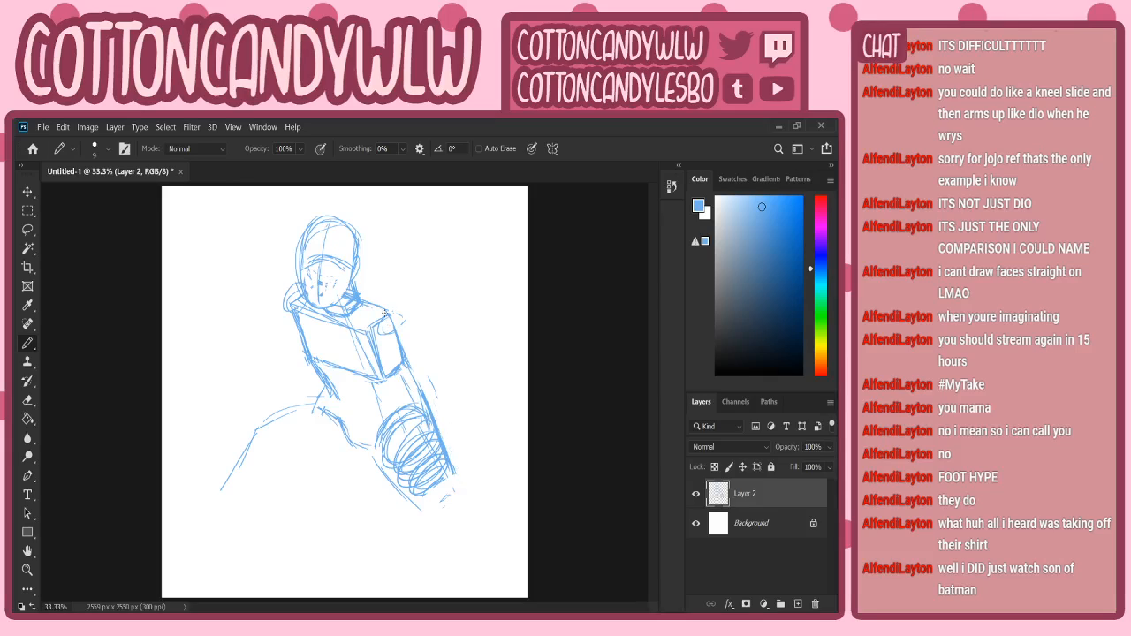
# - Turn the chest box into rounded chest contours and clean up the shoulder and side of the torso
pyautogui.moveTo(389, 318)
pyautogui.mouseDown()
pyautogui.moveTo(417, 371)
pyautogui.moveTo(396, 315)
pyautogui.mouseUp()
pyautogui.moveTo(401, 341); pyautogui.dragTo(420, 391)
pyautogui.moveTo(311, 346)
pyautogui.mouseDown()
pyautogui.moveTo(296, 312)
pyautogui.moveTo(305, 360)
pyautogui.moveTo(378, 376)
pyautogui.moveTo(382, 363)
pyautogui.moveTo(368, 371)
pyautogui.moveTo(383, 328)
pyautogui.mouseUp()
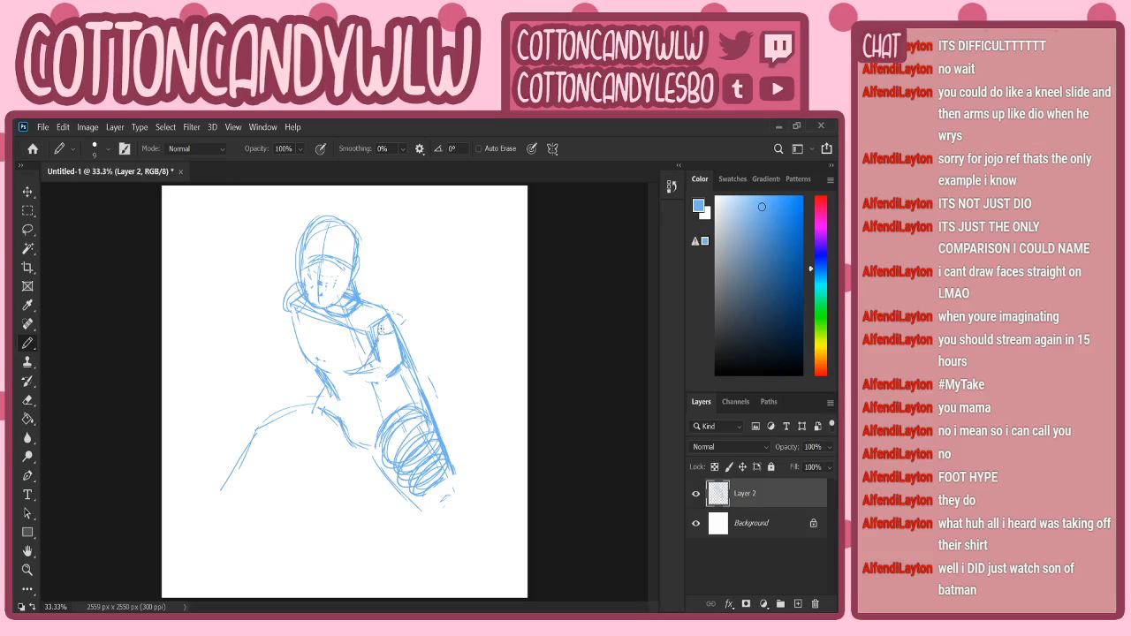
pyautogui.moveTo(367, 369)
pyautogui.mouseDown()
pyautogui.moveTo(376, 334)
pyautogui.moveTo(367, 365)
pyautogui.moveTo(321, 354)
pyautogui.moveTo(313, 368)
pyautogui.moveTo(298, 338)
pyautogui.moveTo(311, 363)
pyautogui.moveTo(385, 301)
pyautogui.mouseUp()
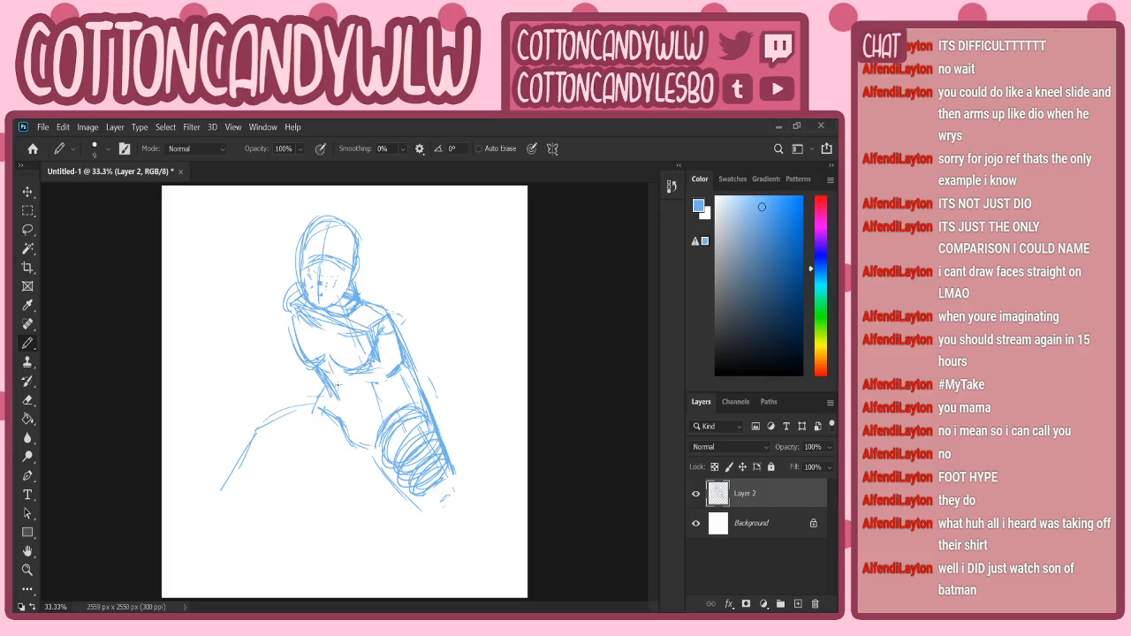
pyautogui.moveTo(330, 367)
pyautogui.mouseDown()
pyautogui.moveTo(341, 393)
pyautogui.moveTo(329, 395)
pyautogui.mouseUp()
pyautogui.moveTo(357, 373)
pyautogui.mouseDown()
pyautogui.moveTo(352, 397)
pyautogui.moveTo(324, 397)
pyautogui.moveTo(354, 396)
pyautogui.moveTo(371, 419)
pyautogui.mouseUp()
pyautogui.hotkey('ctrl', 'z')
pyautogui.hotkey('ctrl', 'z')
pyautogui.hotkey('ctrl', 'z')
pyautogui.hotkey('ctrl', 'z')
pyautogui.hotkey('ctrl', 'z')
pyautogui.moveTo(338, 399)
pyautogui.mouseDown()
pyautogui.moveTo(318, 375)
pyautogui.moveTo(333, 399)
pyautogui.moveTo(362, 395)
pyautogui.mouseUp()
pyautogui.hotkey('ctrl', 'z')
pyautogui.hotkey('ctrl', 'z')
pyautogui.hotkey('ctrl', 'z')
pyautogui.hotkey('ctrl', 'z')
pyautogui.hotkey('ctrl', 'z')
# - Sketch the straight leg's knee and both sides of its lower leg, extending toward the lower right of the canvas
pyautogui.moveTo(460, 484); pyautogui.dragTo(479, 571)
pyautogui.moveTo(470, 509); pyautogui.dragTo(479, 573)
pyautogui.moveTo(419, 510)
pyautogui.mouseDown()
pyautogui.moveTo(431, 550)
pyautogui.moveTo(459, 580)
pyautogui.mouseUp()
pyautogui.moveTo(463, 486); pyautogui.dragTo(475, 552)
pyautogui.moveTo(472, 505); pyautogui.dragTo(482, 567)
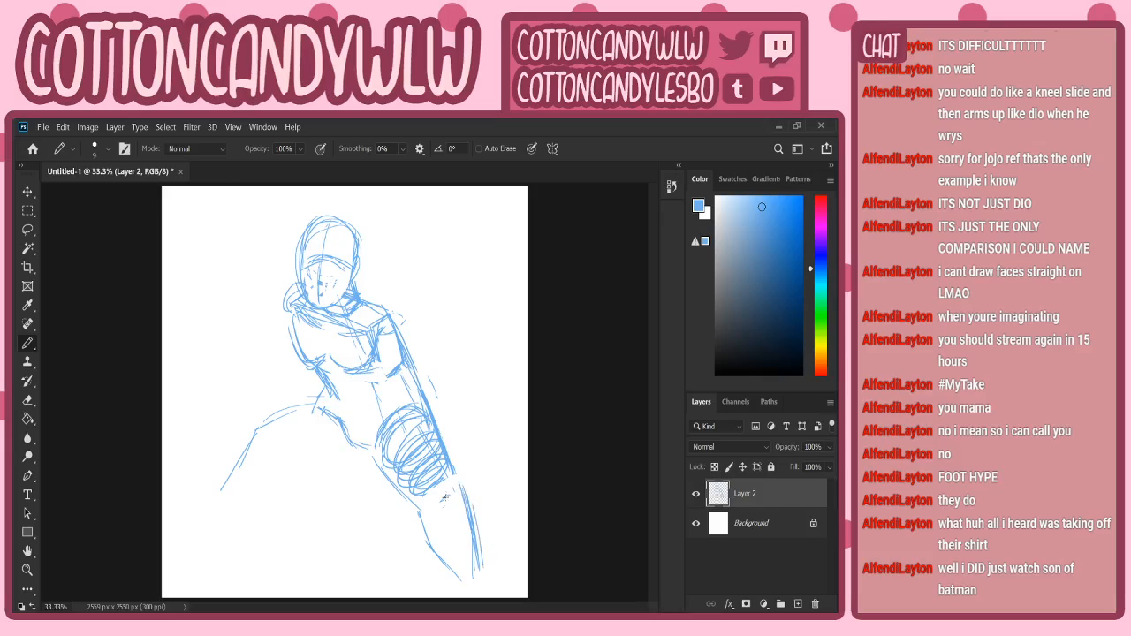
pyautogui.moveTo(460, 488); pyautogui.dragTo(443, 511)
pyautogui.moveTo(460, 486)
pyautogui.mouseDown()
pyautogui.moveTo(452, 470)
pyautogui.moveTo(483, 577)
pyautogui.mouseUp()
# - Move the whole sketch slightly up and to the left on the canvas
pyautogui.click(28, 193)
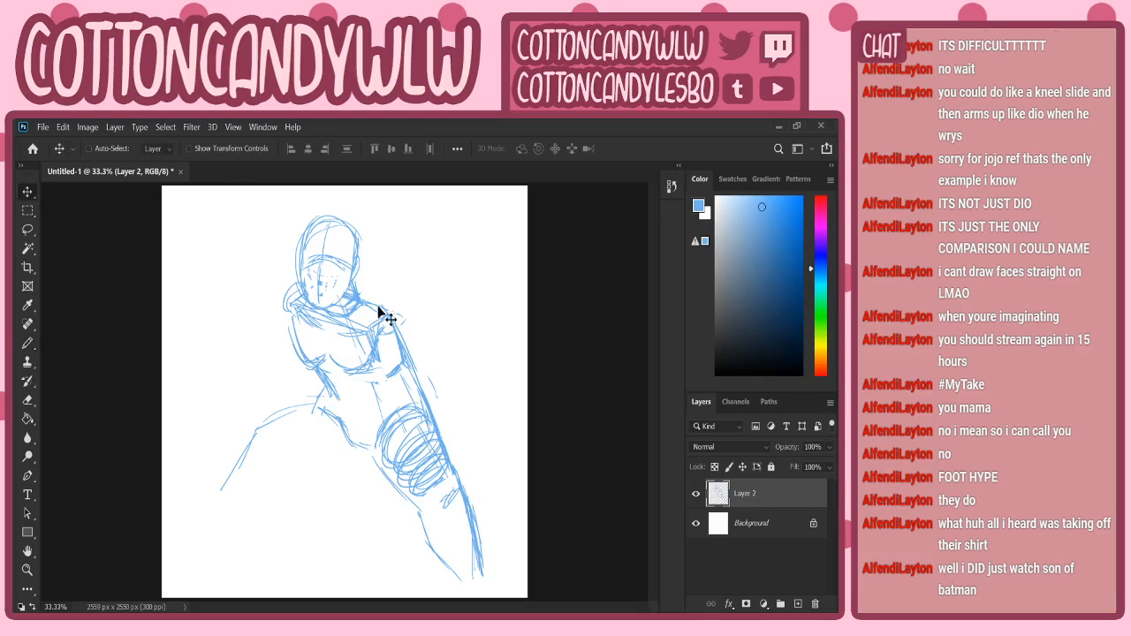
pyautogui.moveTo(425, 345); pyautogui.dragTo(418, 329)
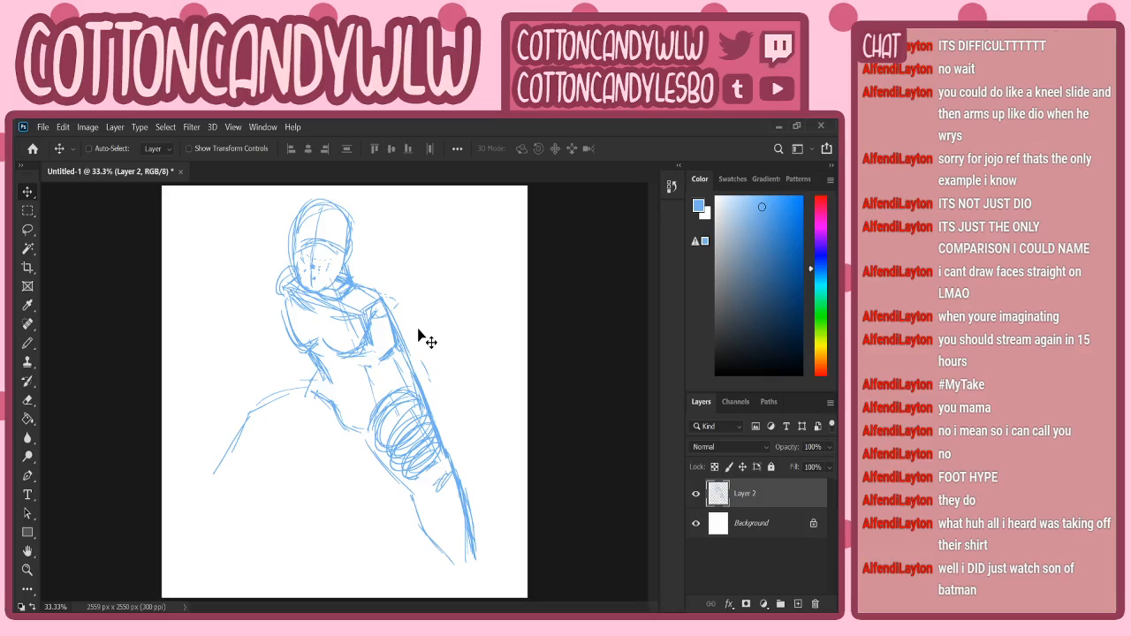
pyautogui.click(30, 342)
# - Outline the bent leg's thigh along its upper and lower edges and remove its lower-leg guideline
pyautogui.moveTo(308, 380); pyautogui.dragTo(237, 409)
pyautogui.moveTo(321, 368)
pyautogui.mouseDown()
pyautogui.moveTo(252, 404)
pyautogui.moveTo(313, 374)
pyautogui.moveTo(269, 395)
pyautogui.moveTo(301, 431)
pyautogui.moveTo(348, 432)
pyautogui.moveTo(373, 452)
pyautogui.mouseUp()
pyautogui.moveTo(364, 431); pyautogui.dragTo(391, 462)
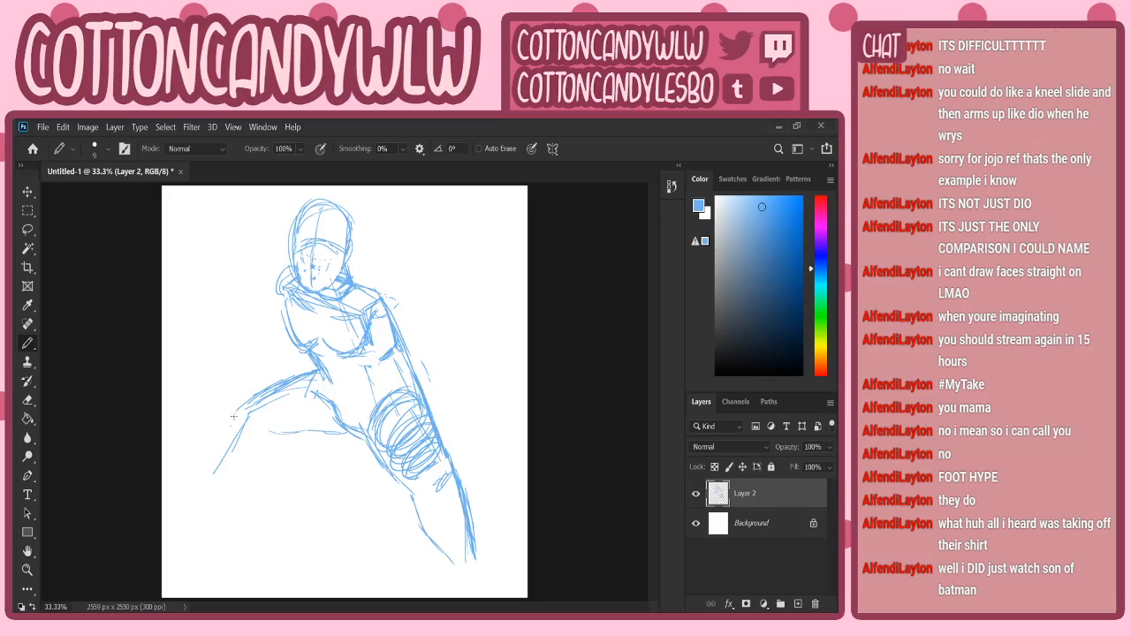
pyautogui.moveTo(239, 411); pyautogui.dragTo(212, 472)
pyautogui.hotkey('ctrl', 'z')
pyautogui.hotkey('ctrl', 'z')
pyautogui.hotkey('ctrl', 'z')
pyautogui.hotkey('ctrl', 'z')
# - Select the straight leg with the Lasso and rotate it about 16.4° clockwise, positioning it below the pelvis
pyautogui.press('l')
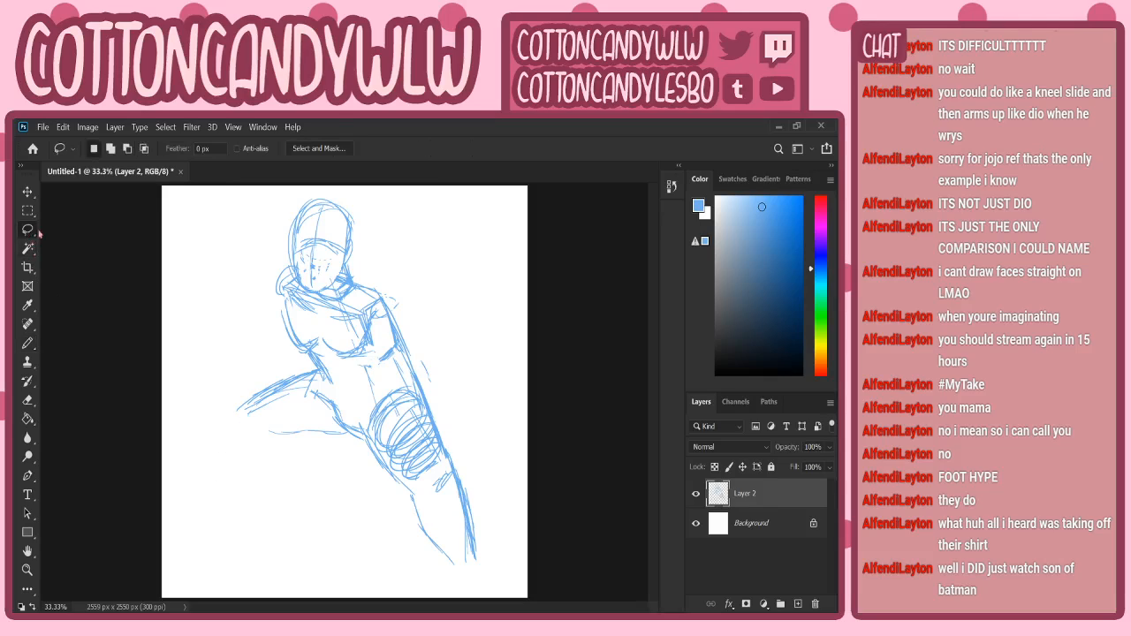
pyautogui.moveTo(428, 415)
pyautogui.mouseDown()
pyautogui.moveTo(375, 388)
pyautogui.moveTo(358, 433)
pyautogui.moveTo(394, 499)
pyautogui.moveTo(471, 578)
pyautogui.moveTo(449, 379)
pyautogui.mouseUp()
pyautogui.hotkey('ctrl', 't')
pyautogui.moveTo(504, 428); pyautogui.dragTo(430, 453)
pyautogui.moveTo(516, 399); pyautogui.dragTo(506, 428)
pyautogui.moveTo(444, 446); pyautogui.dragTo(440, 455)
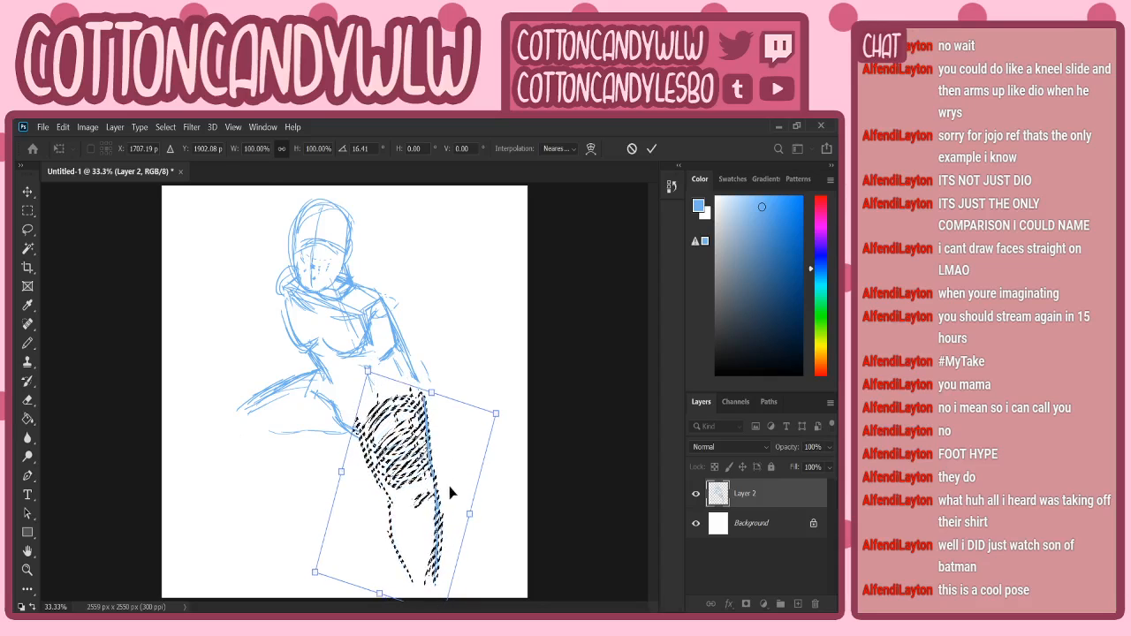
# - Scale the selected leg to about 97.4% width and 94.1% height, increase its rotation to about 20.7°, and fit it to the hip
pyautogui.moveTo(366, 370); pyautogui.dragTo(366, 381)
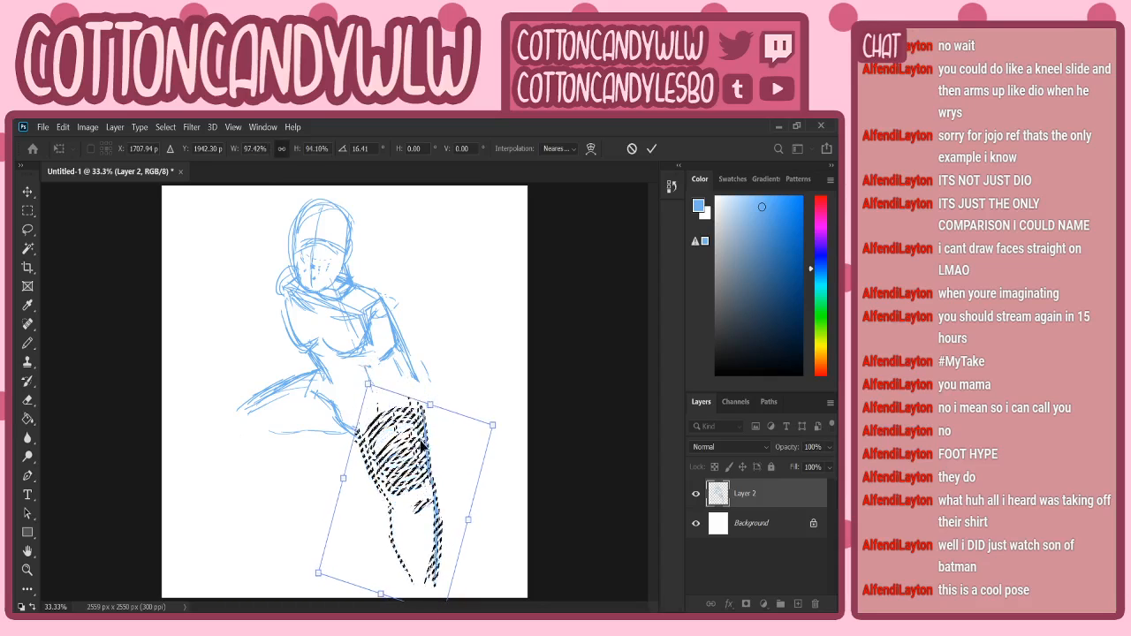
pyautogui.moveTo(430, 442); pyautogui.dragTo(432, 432)
pyautogui.moveTo(487, 388); pyautogui.dragTo(492, 394)
pyautogui.moveTo(434, 440); pyautogui.dragTo(430, 439)
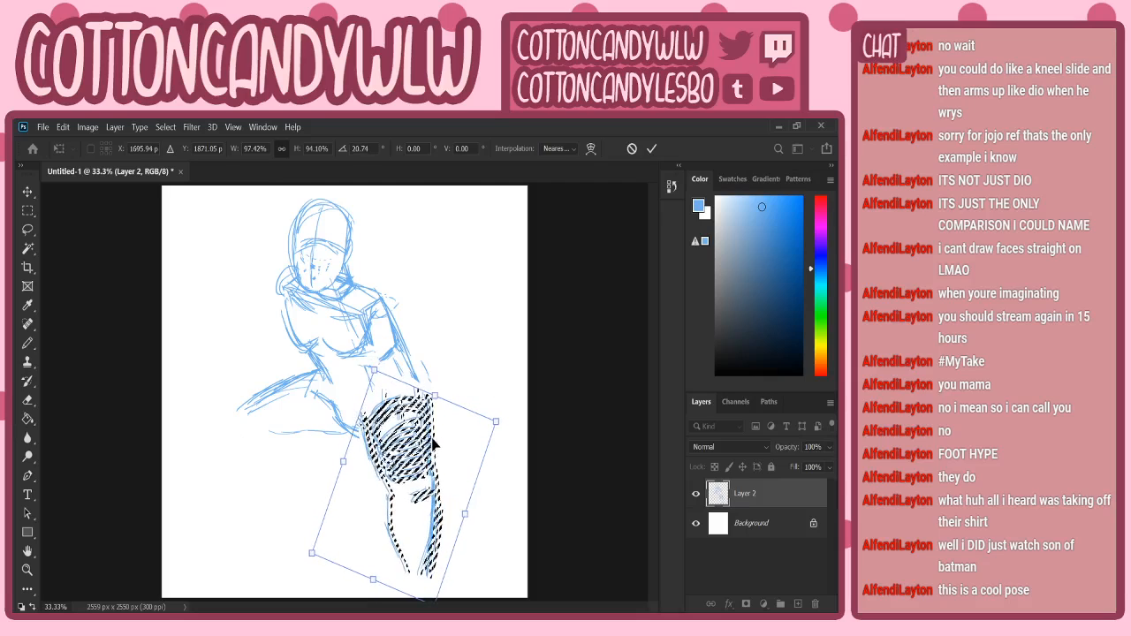
pyautogui.moveTo(510, 446); pyautogui.dragTo(510, 445)
pyautogui.click(651, 151)
pyautogui.hotkey('ctrl', 'd')
pyautogui.press('b')
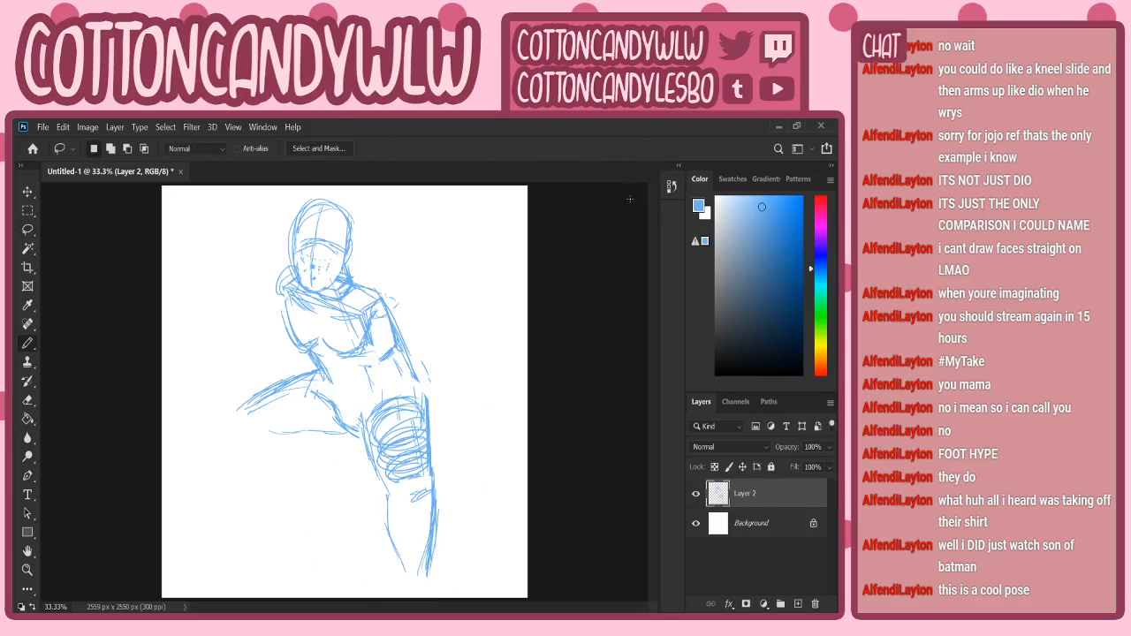
# - Define the torso's side down to the hip and outline the straight leg's thigh and knee in place of the scribbled construction lines
pyautogui.moveTo(406, 356); pyautogui.dragTo(425, 402)
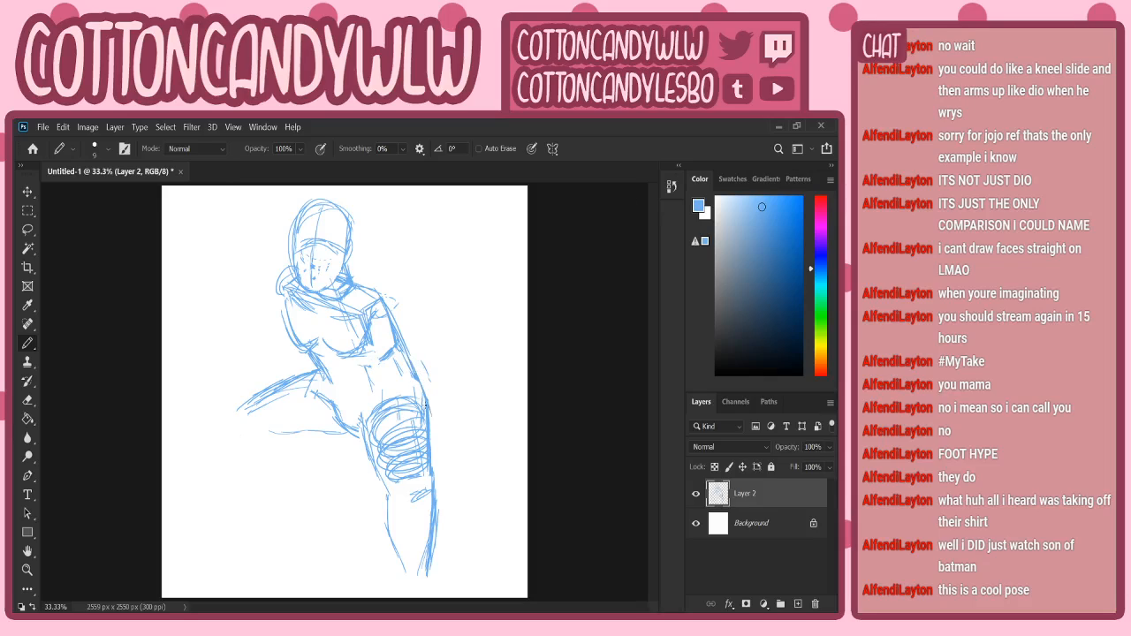
pyautogui.moveTo(389, 498)
pyautogui.mouseDown()
pyautogui.moveTo(421, 478)
pyautogui.moveTo(432, 513)
pyautogui.moveTo(431, 482)
pyautogui.moveTo(413, 474)
pyautogui.moveTo(388, 490)
pyautogui.moveTo(434, 485)
pyautogui.mouseUp()
pyautogui.moveTo(370, 411)
pyautogui.mouseDown()
pyautogui.moveTo(391, 472)
pyautogui.moveTo(377, 430)
pyautogui.moveTo(385, 469)
pyautogui.moveTo(394, 415)
pyautogui.moveTo(408, 468)
pyautogui.moveTo(413, 414)
pyautogui.moveTo(422, 466)
pyautogui.moveTo(424, 431)
pyautogui.moveTo(410, 458)
pyautogui.moveTo(404, 432)
pyautogui.moveTo(385, 463)
pyautogui.mouseUp()
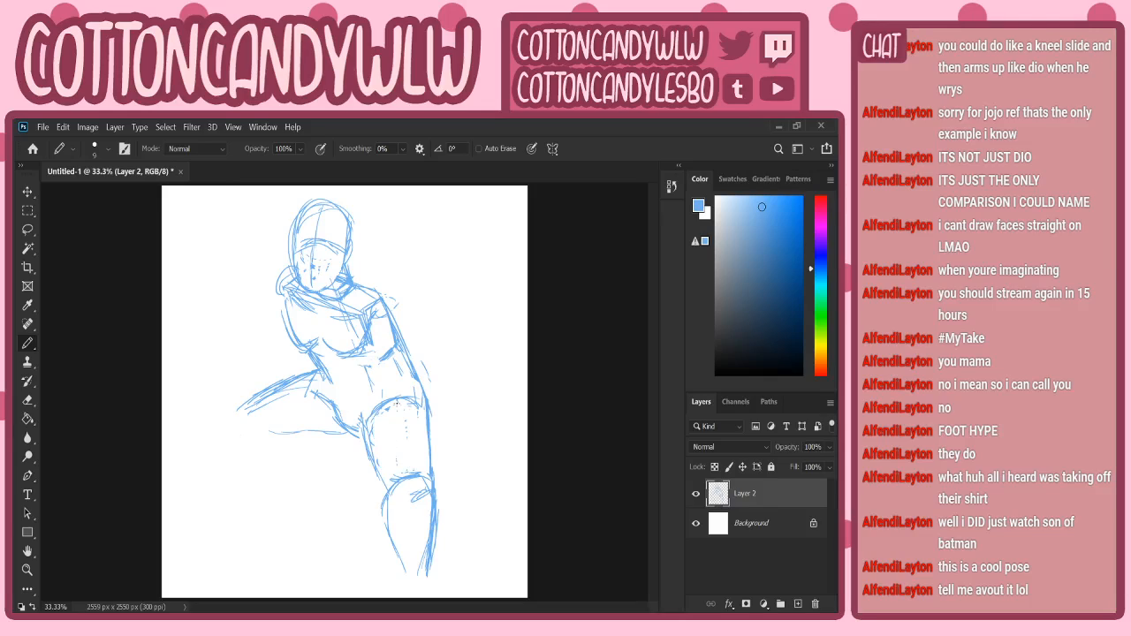
# - Select the straight leg's lower part with the Lasso and move it slightly up to shorten the leg
pyautogui.click(28, 230)
pyautogui.moveTo(408, 472)
pyautogui.mouseDown()
pyautogui.moveTo(380, 489)
pyautogui.moveTo(395, 587)
pyautogui.moveTo(450, 513)
pyautogui.moveTo(411, 470)
pyautogui.mouseUp()
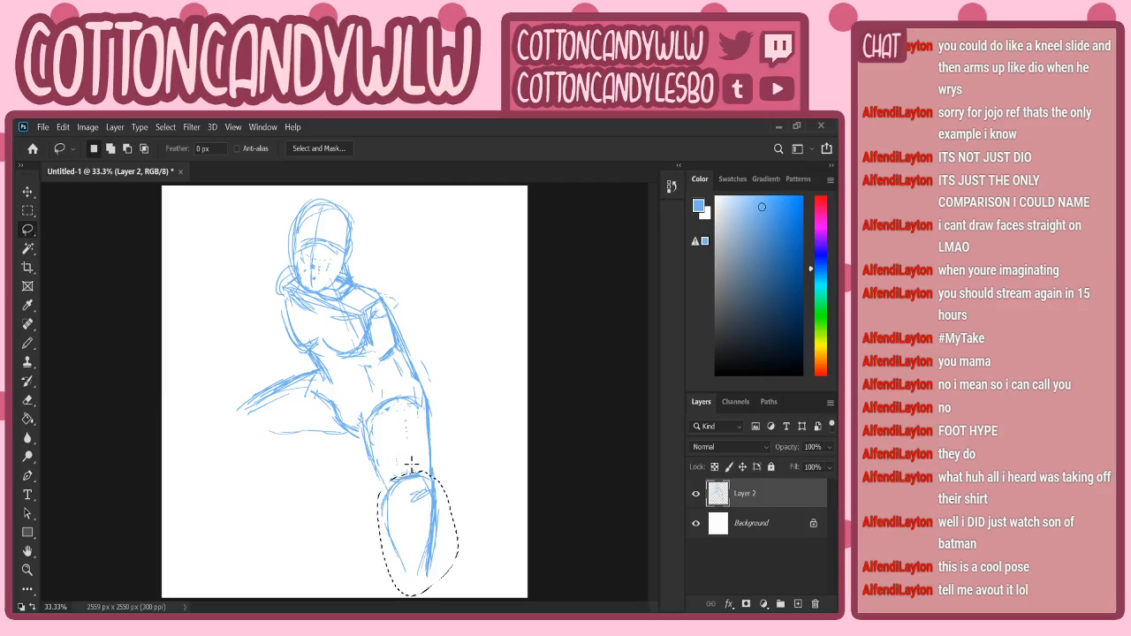
pyautogui.hotkey('ctrl', 't')
pyautogui.moveTo(426, 494); pyautogui.dragTo(426, 480)
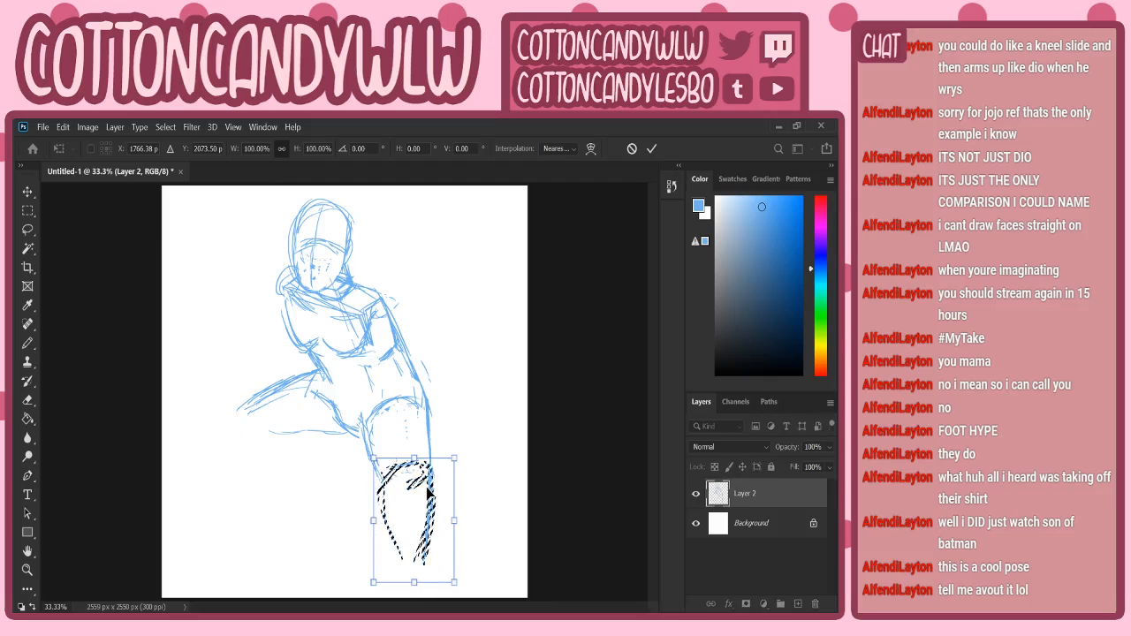
pyautogui.click(651, 148)
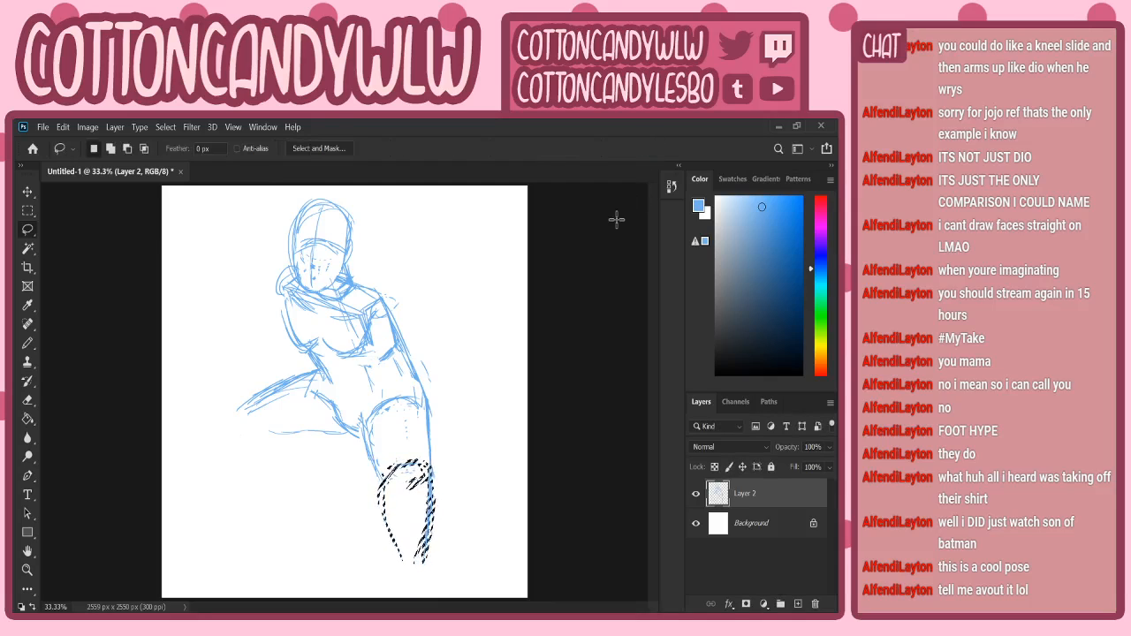
# - Clear the selection and hatching at the knee, refine the straight leg's shin, and draw its foot
pyautogui.press('b')
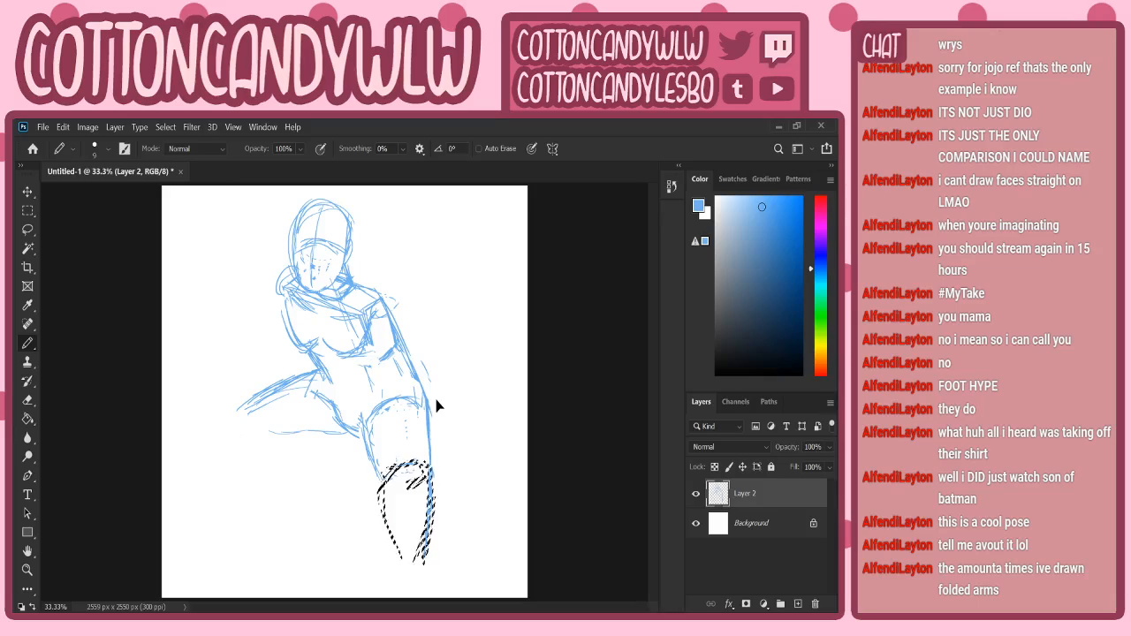
pyautogui.hotkey('ctrl', 'd')
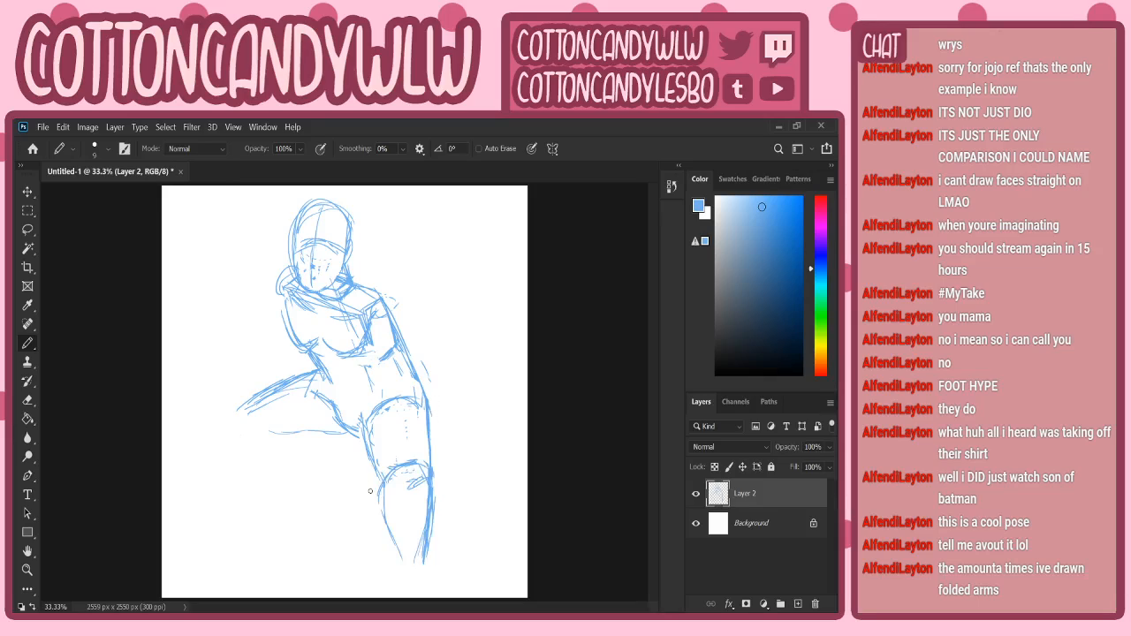
pyautogui.hotkey('ctrl', 'z')
pyautogui.moveTo(397, 545)
pyautogui.mouseDown()
pyautogui.moveTo(396, 586)
pyautogui.moveTo(426, 559)
pyautogui.moveTo(436, 580)
pyautogui.moveTo(403, 593)
pyautogui.moveTo(439, 586)
pyautogui.mouseUp()
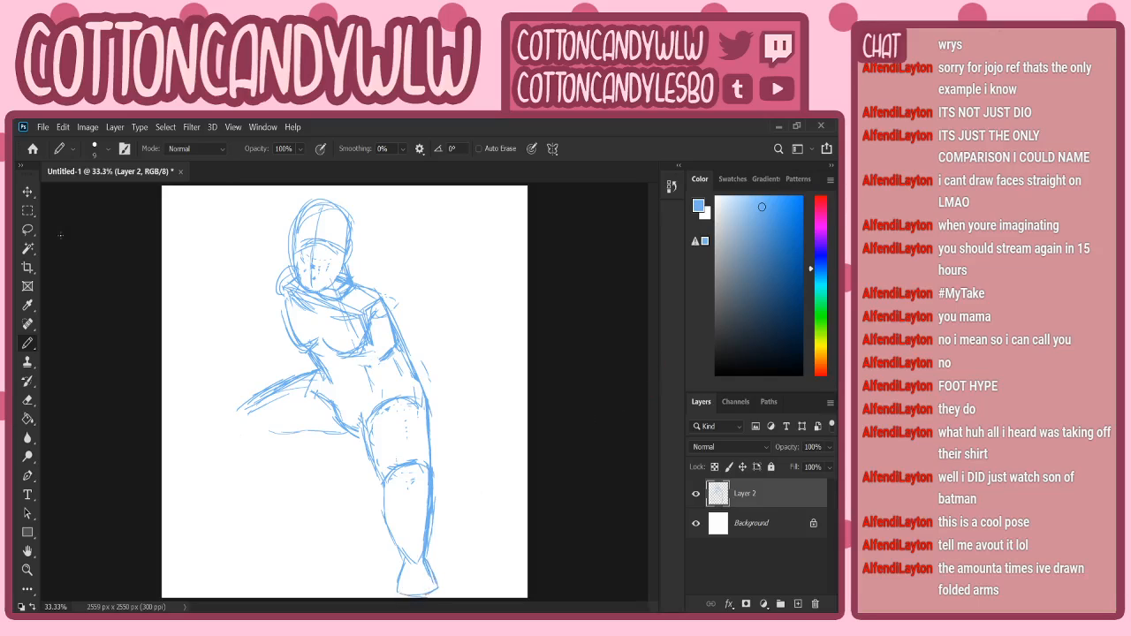
# - Move the whole sketch slightly up and to the right on the canvas
pyautogui.press('v')
pyautogui.moveTo(397, 314); pyautogui.dragTo(404, 309)
pyautogui.click(29, 341)
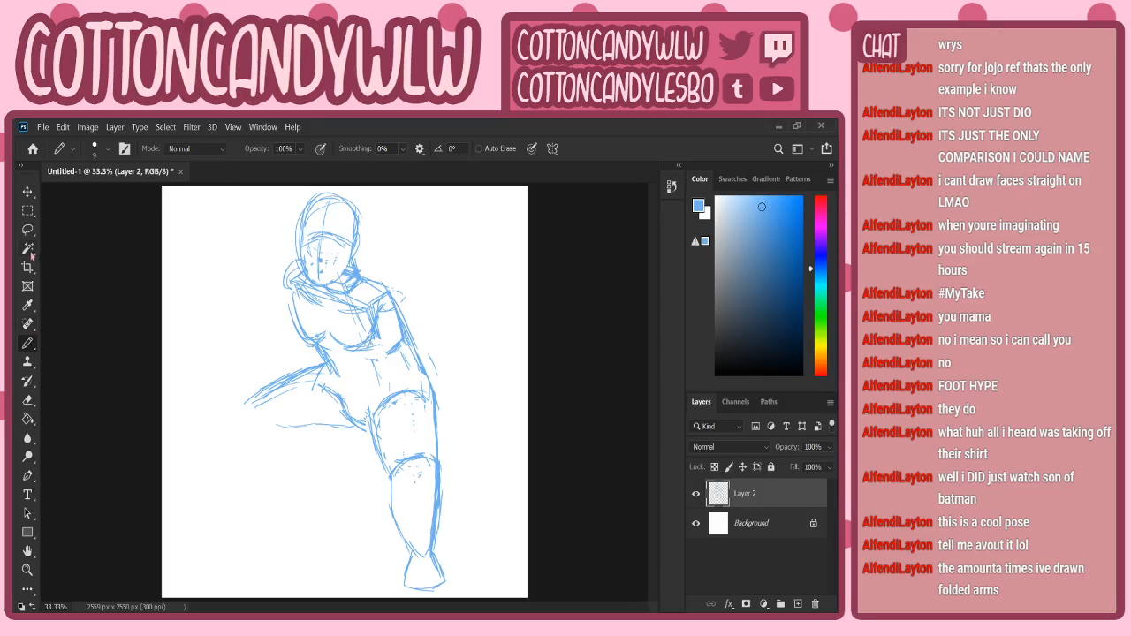
# - Remove the straight leg's foot outline and redraw it slightly narrower below the ankle
pyautogui.hotkey('ctrl', 'z')
pyautogui.hotkey('ctrl', 'z')
pyautogui.hotkey('ctrl', 'z')
pyautogui.hotkey('ctrl', 'z')
pyautogui.moveTo(410, 549)
pyautogui.mouseDown()
pyautogui.moveTo(442, 578)
pyautogui.moveTo(409, 551)
pyautogui.moveTo(405, 579)
pyautogui.moveTo(439, 581)
pyautogui.mouseUp()
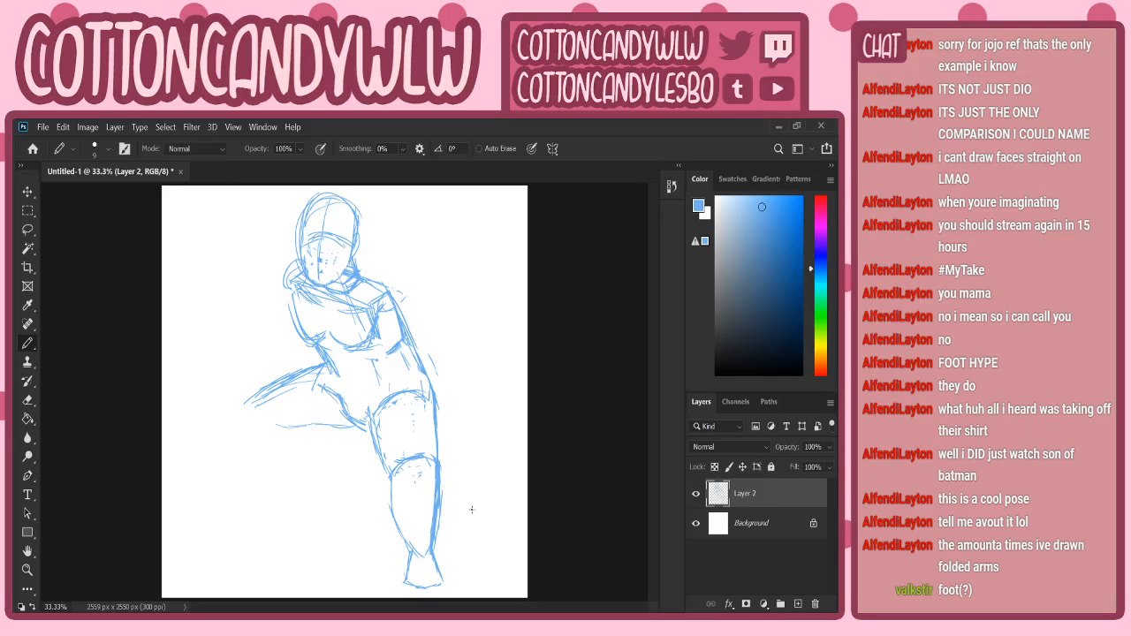
# - Sketch a rounded shoulder joint with a smaller oval inside it at the end of the lower shoulder
pyautogui.moveTo(392, 294)
pyautogui.mouseDown()
pyautogui.moveTo(403, 322)
pyautogui.moveTo(386, 284)
pyautogui.moveTo(399, 326)
pyautogui.mouseUp()
pyautogui.moveTo(398, 283)
pyautogui.mouseDown()
pyautogui.moveTo(389, 321)
pyautogui.moveTo(393, 313)
pyautogui.mouseUp()
pyautogui.moveTo(388, 293); pyautogui.dragTo(387, 325)
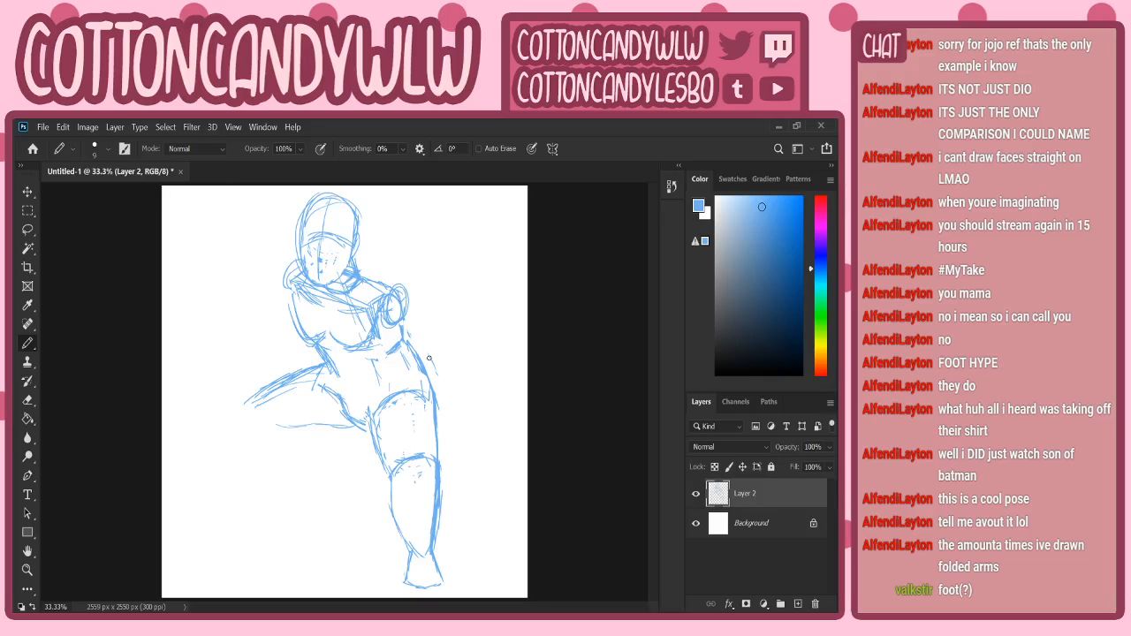
# - Redraw the torso's outer side as a line running from the new shoulder joint down to the hip
pyautogui.moveTo(406, 333)
pyautogui.mouseDown()
pyautogui.moveTo(423, 364)
pyautogui.moveTo(407, 326)
pyautogui.moveTo(433, 382)
pyautogui.mouseUp()
pyautogui.moveTo(409, 319); pyautogui.dragTo(431, 398)
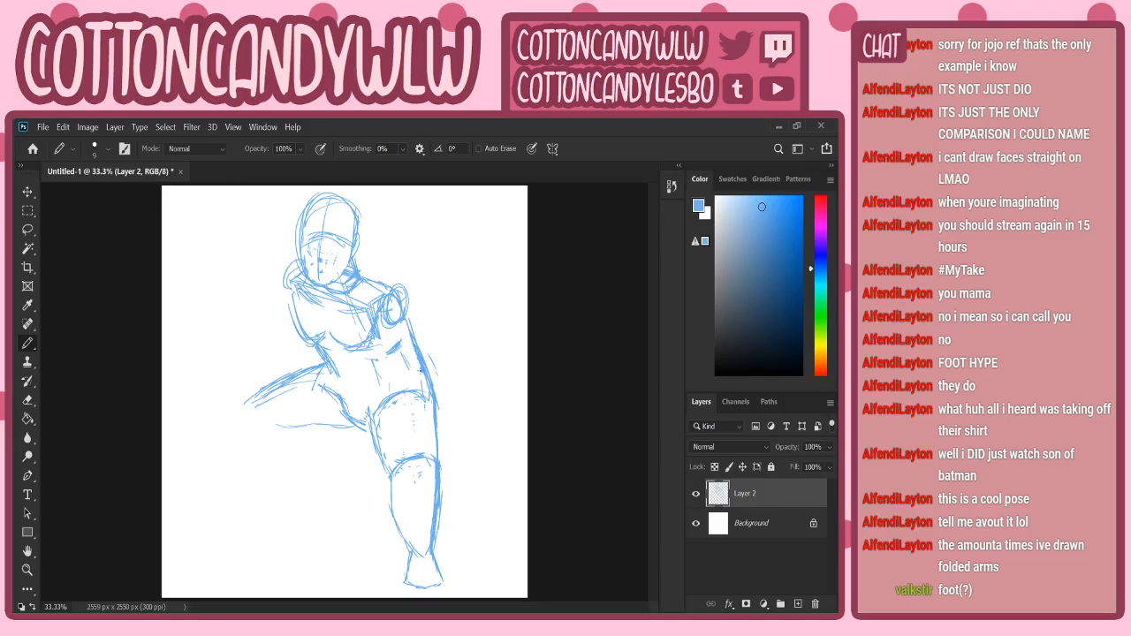
pyautogui.moveTo(405, 305); pyautogui.dragTo(415, 345)
# - Sketch the waist sides, the curved lower belly line and the hip line, and refine the chest's lower edge
pyautogui.moveTo(344, 372)
pyautogui.mouseDown()
pyautogui.moveTo(359, 387)
pyautogui.moveTo(390, 369)
pyautogui.moveTo(379, 362)
pyautogui.moveTo(365, 384)
pyautogui.mouseUp()
pyautogui.moveTo(419, 348); pyautogui.dragTo(435, 396)
pyautogui.moveTo(378, 334); pyautogui.dragTo(385, 362)
pyautogui.moveTo(318, 350); pyautogui.dragTo(321, 382)
pyautogui.moveTo(321, 378); pyautogui.dragTo(365, 380)
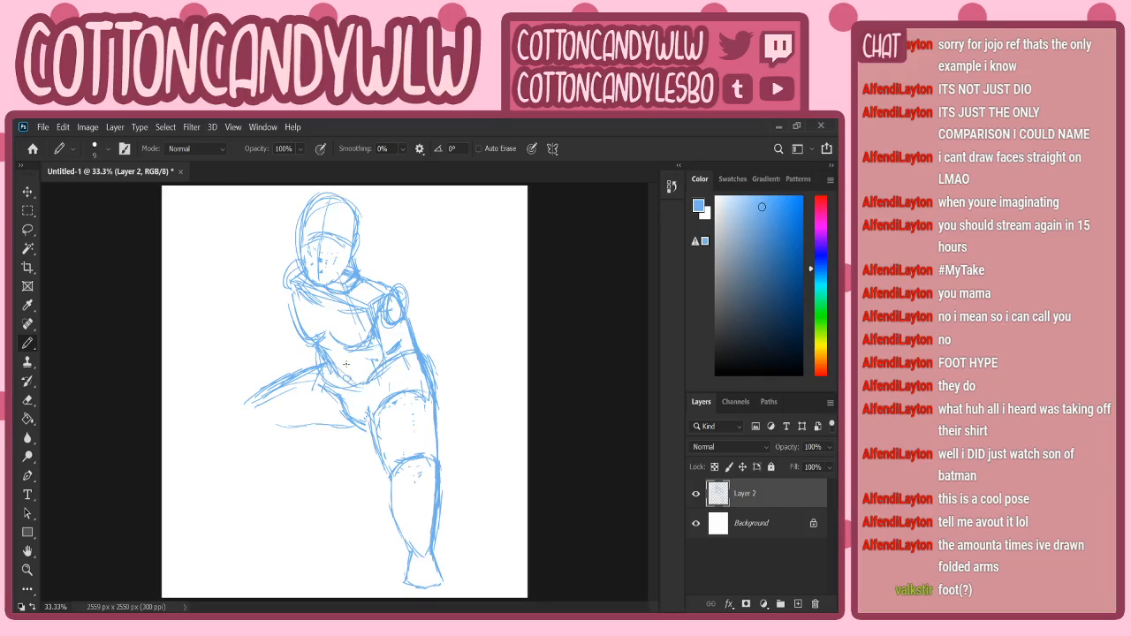
pyautogui.moveTo(364, 339)
pyautogui.mouseDown()
pyautogui.moveTo(383, 362)
pyautogui.moveTo(364, 344)
pyautogui.moveTo(374, 327)
pyautogui.mouseUp()
# - Select the bent leg's thigh with the Lasso, scale it to 107.92%, rotate it to -10.68°, and fit it to the hip
pyautogui.press('l')
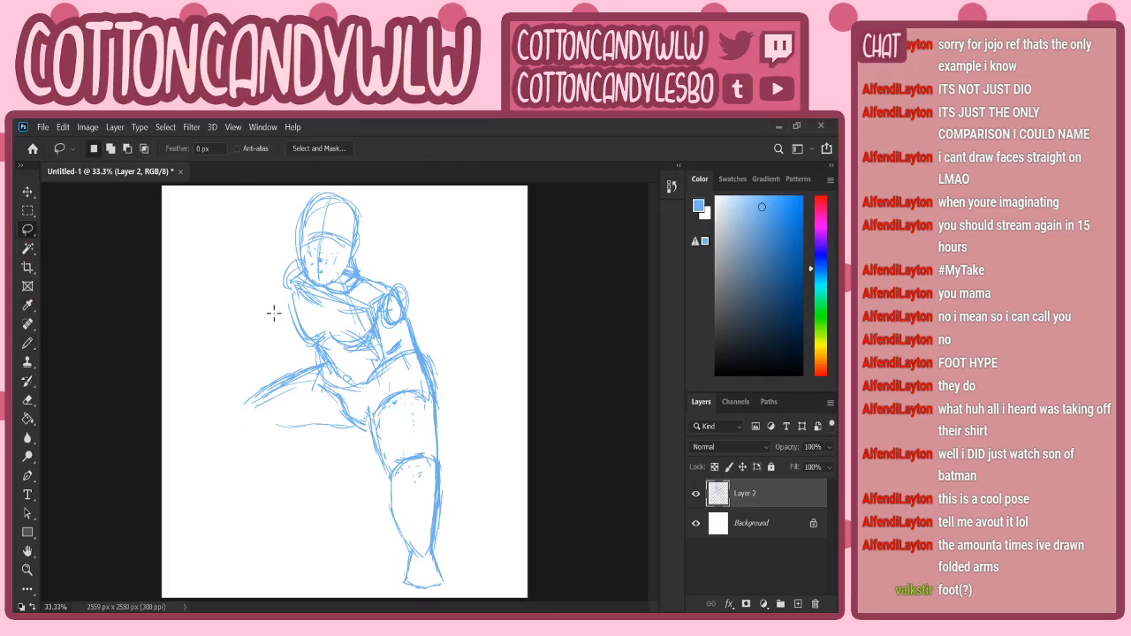
pyautogui.moveTo(316, 361)
pyautogui.mouseDown()
pyautogui.moveTo(332, 408)
pyautogui.moveTo(243, 433)
pyautogui.moveTo(314, 362)
pyautogui.moveTo(329, 325)
pyautogui.moveTo(324, 382)
pyautogui.mouseUp()
pyautogui.hotkey('ctrl', 't')
pyautogui.moveTo(310, 455); pyautogui.dragTo(311, 462)
pyautogui.moveTo(332, 409); pyautogui.dragTo(329, 408)
pyautogui.moveTo(403, 347); pyautogui.dragTo(405, 352)
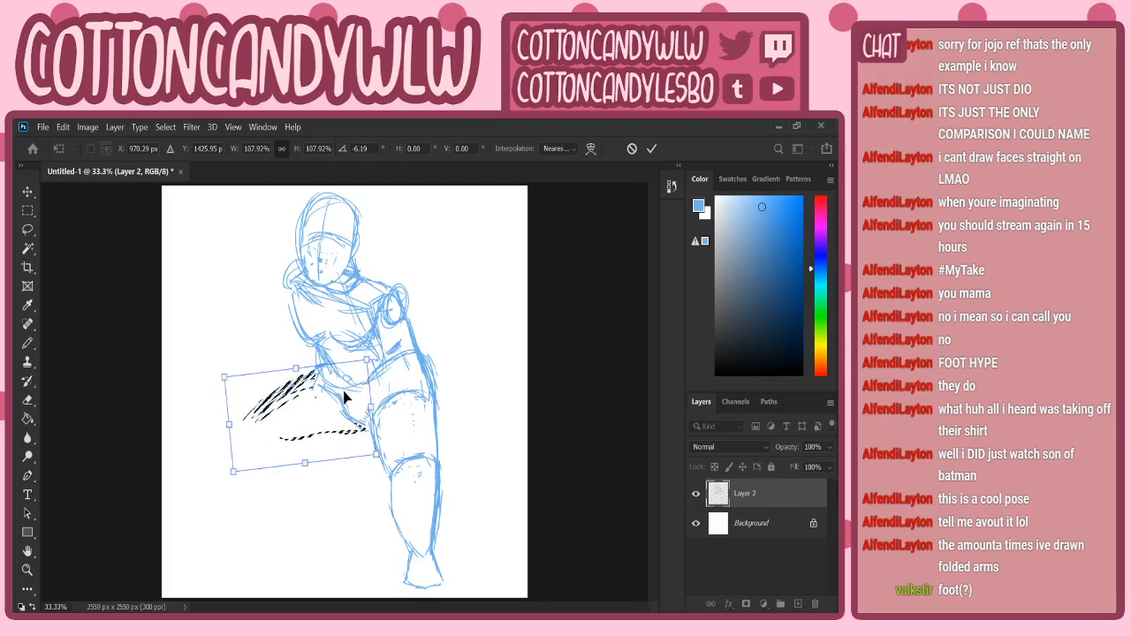
pyautogui.moveTo(464, 315); pyautogui.dragTo(457, 303)
pyautogui.moveTo(323, 383); pyautogui.dragTo(322, 390)
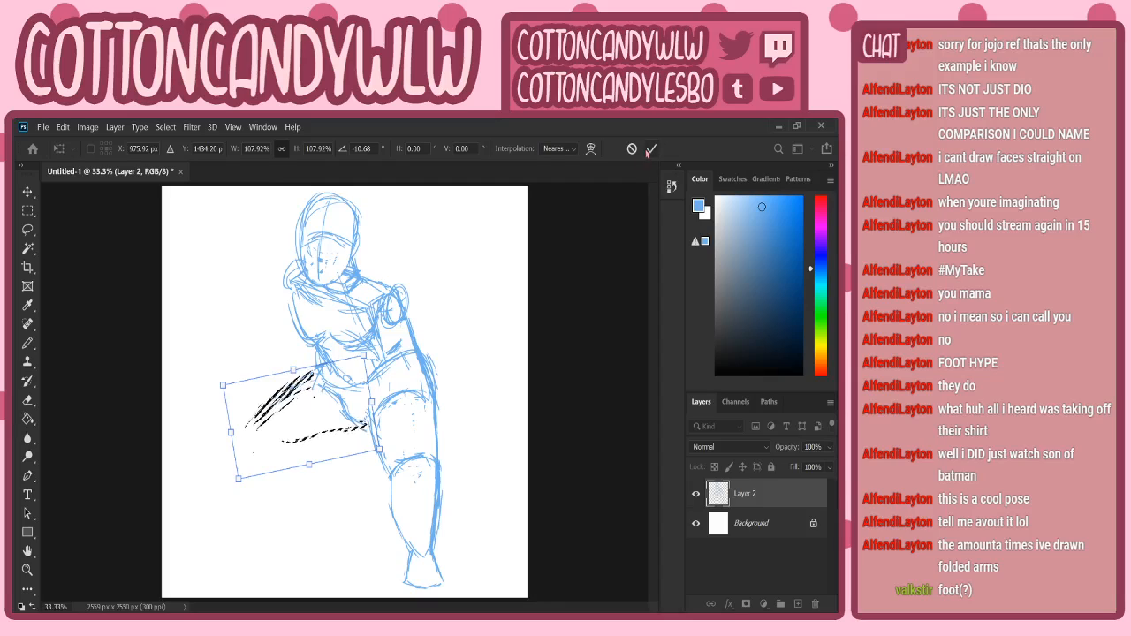
pyautogui.click(649, 150)
pyautogui.press('b')
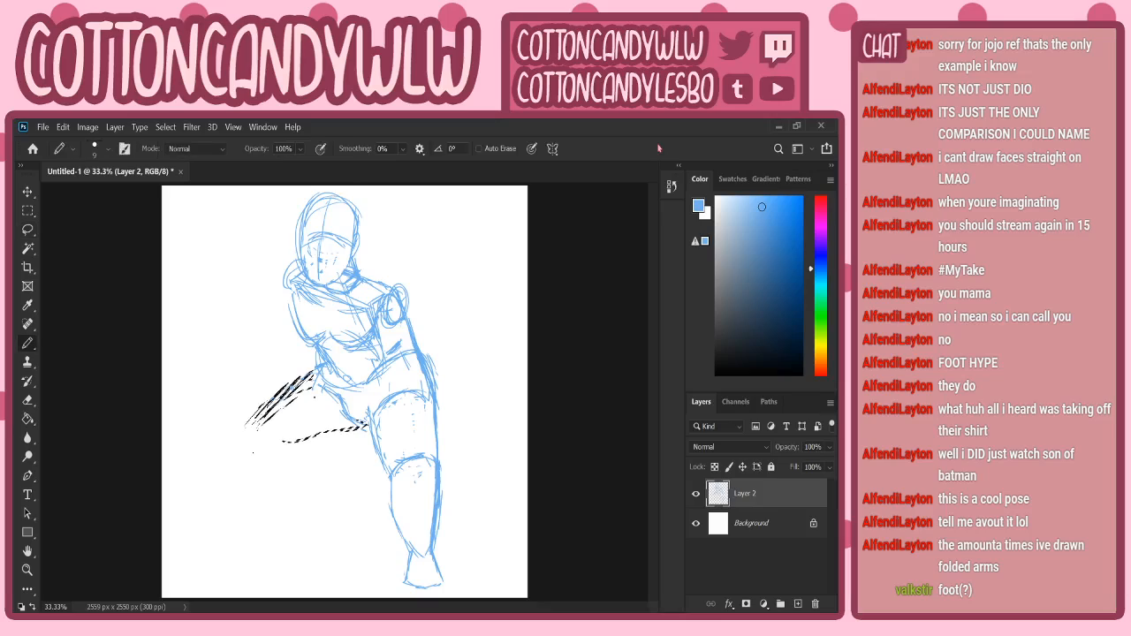
pyautogui.hotkey('ctrl', 'd')
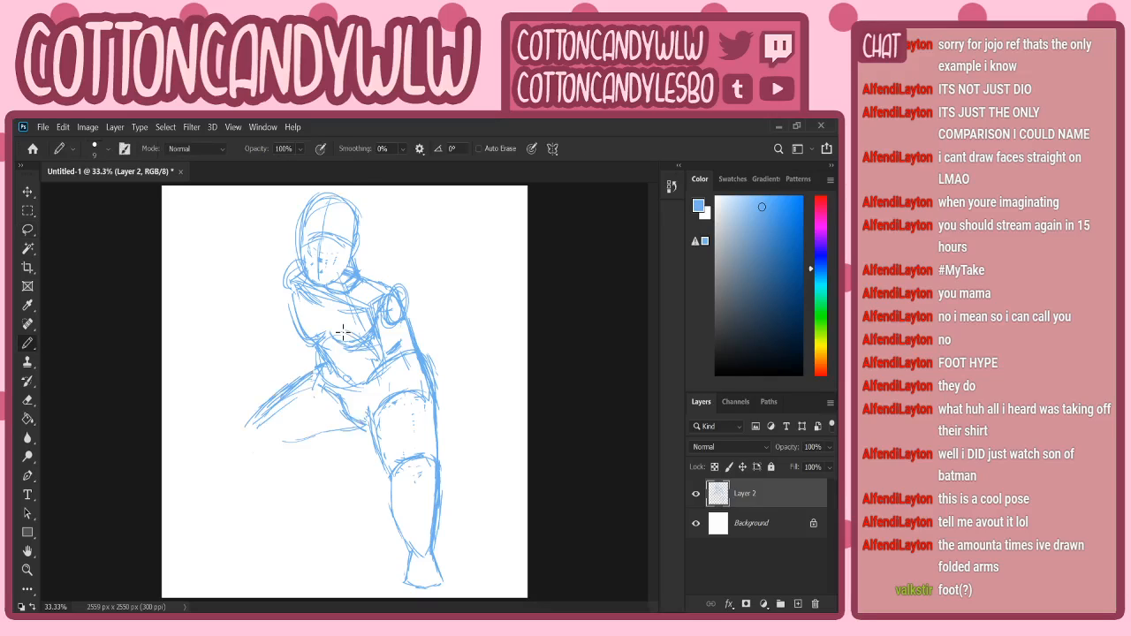
# - Draw the bent leg's knee, shin, calf and foot below the thigh
pyautogui.moveTo(249, 425); pyautogui.dragTo(257, 508)
pyautogui.moveTo(298, 450); pyautogui.dragTo(301, 526)
pyautogui.moveTo(241, 449); pyautogui.dragTo(263, 515)
pyautogui.moveTo(289, 386)
pyautogui.mouseDown()
pyautogui.moveTo(243, 444)
pyautogui.moveTo(265, 517)
pyautogui.moveTo(233, 539)
pyautogui.moveTo(254, 552)
pyautogui.moveTo(296, 547)
pyautogui.moveTo(305, 523)
pyautogui.moveTo(306, 534)
pyautogui.moveTo(296, 480)
pyautogui.mouseUp()
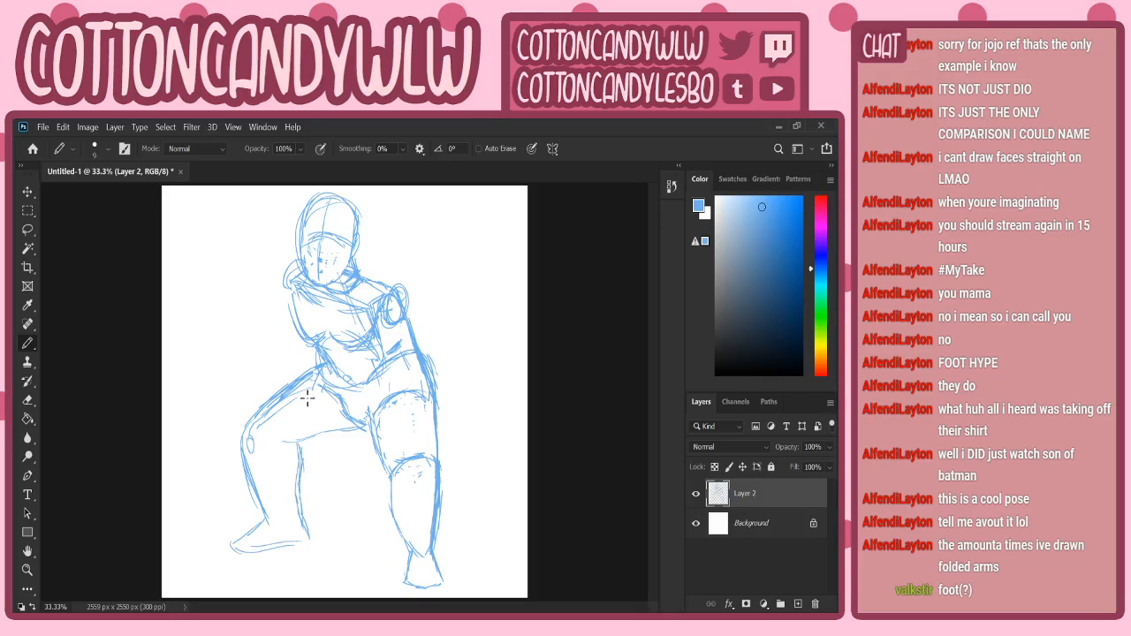
# - Select the whole bent leg with the Lasso, scale it to 90.89%, rotate it to 3.66°, and fit it to the pelvis
pyautogui.press('l')
pyautogui.moveTo(309, 362)
pyautogui.mouseDown()
pyautogui.moveTo(350, 421)
pyautogui.moveTo(284, 573)
pyautogui.moveTo(265, 371)
pyautogui.mouseUp()
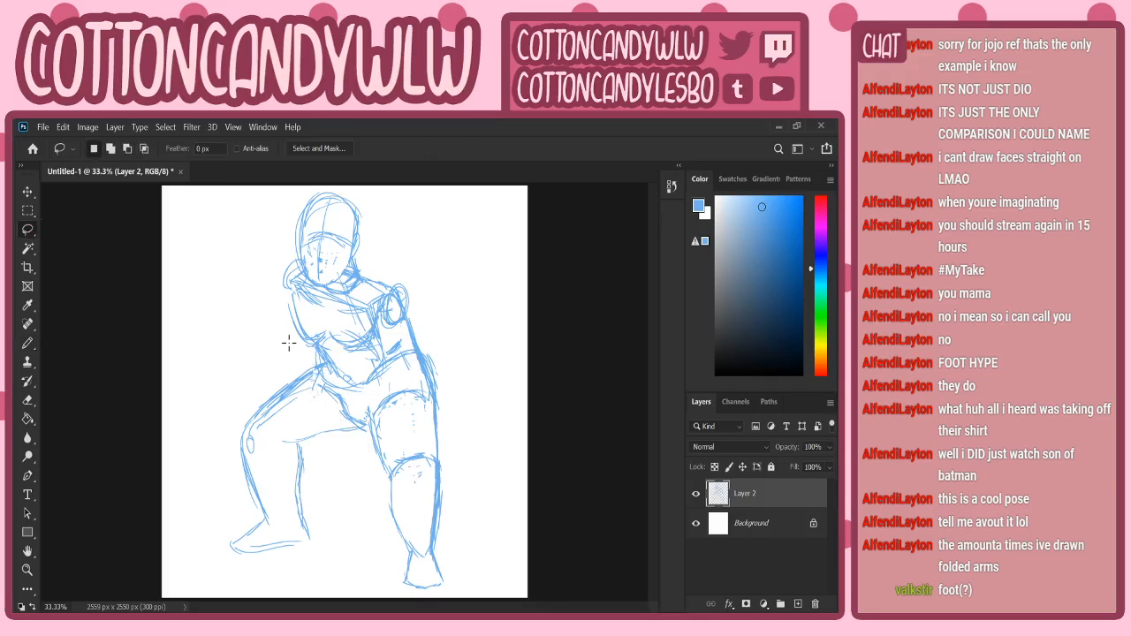
pyautogui.hotkey('ctrl', 't')
pyautogui.moveTo(373, 360); pyautogui.dragTo(340, 397)
pyautogui.moveTo(420, 348); pyautogui.dragTo(430, 357)
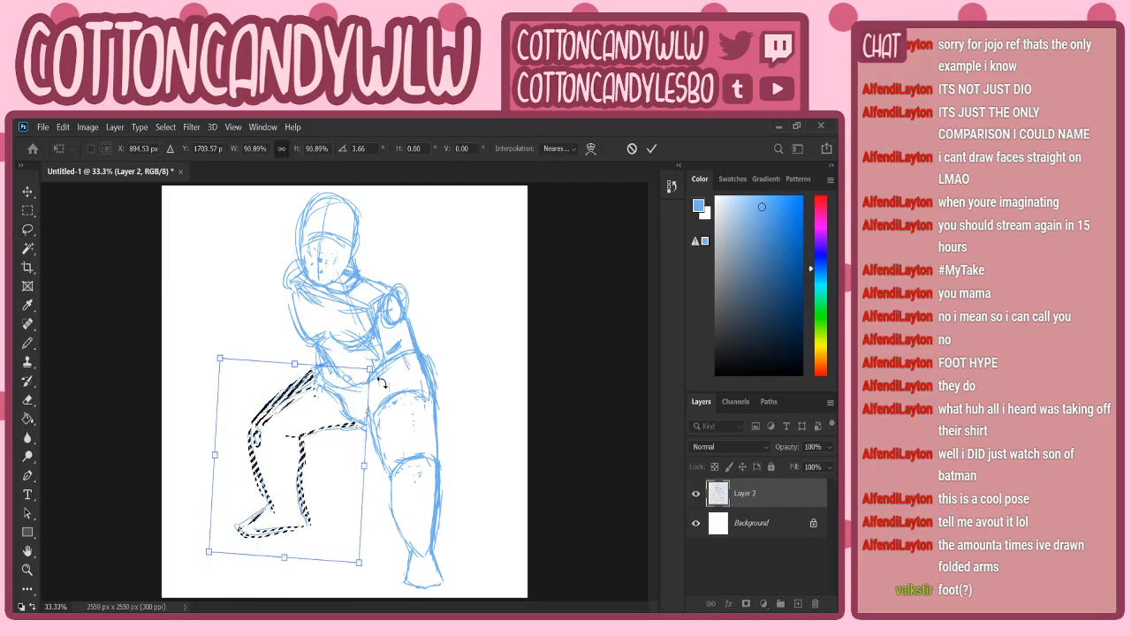
pyautogui.moveTo(332, 406); pyautogui.dragTo(330, 402)
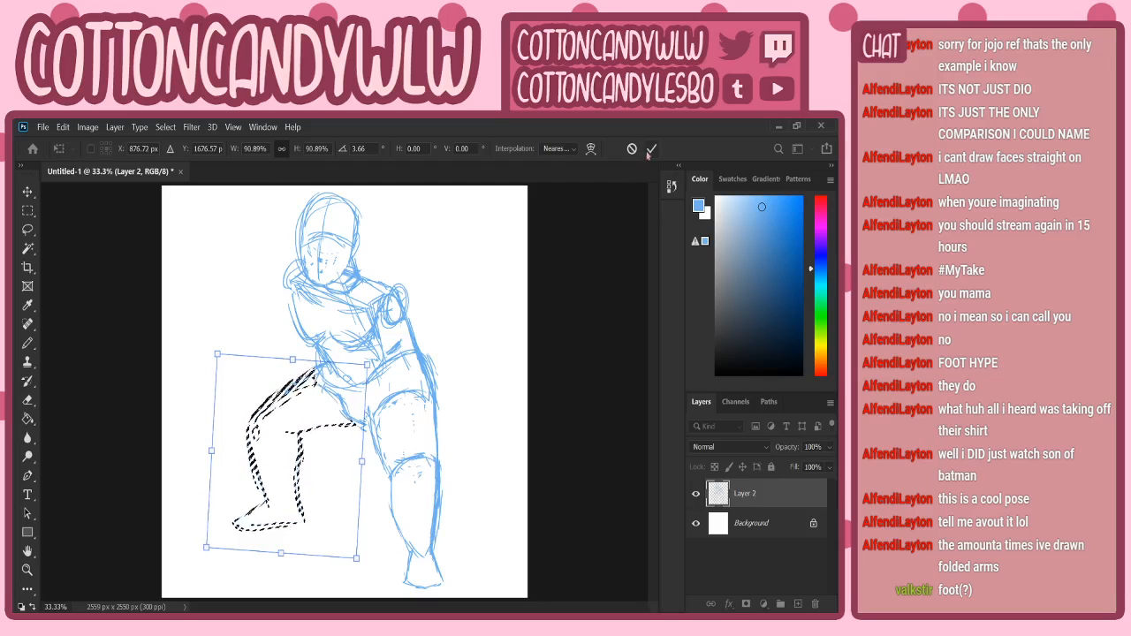
pyautogui.press('Return')
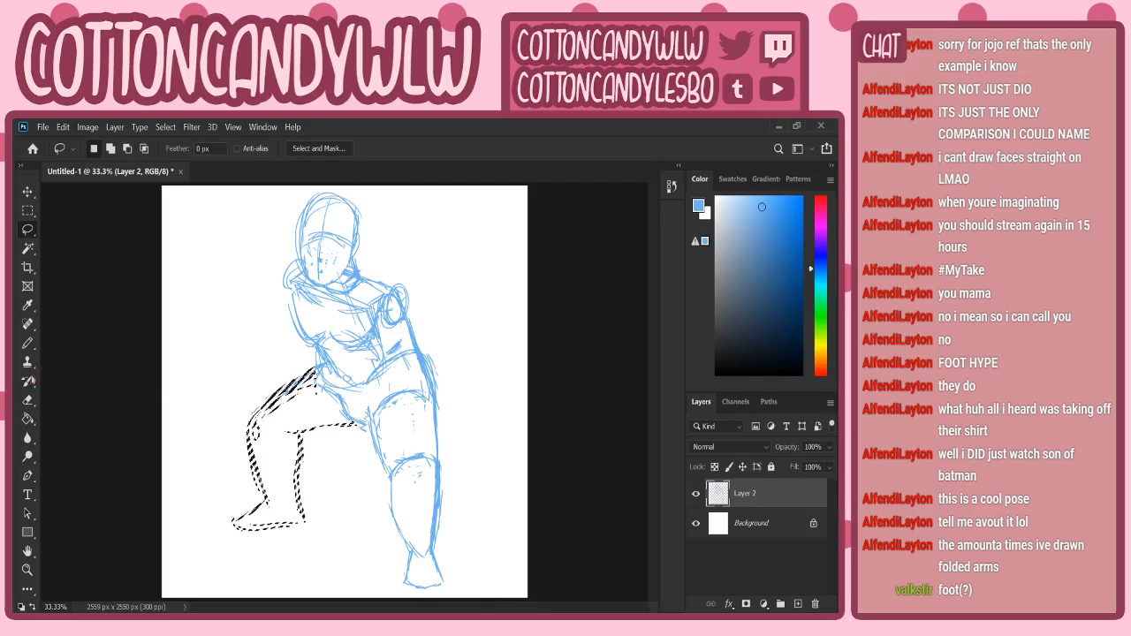
pyautogui.click(28, 343)
pyautogui.hotkey('ctrl', 'd')
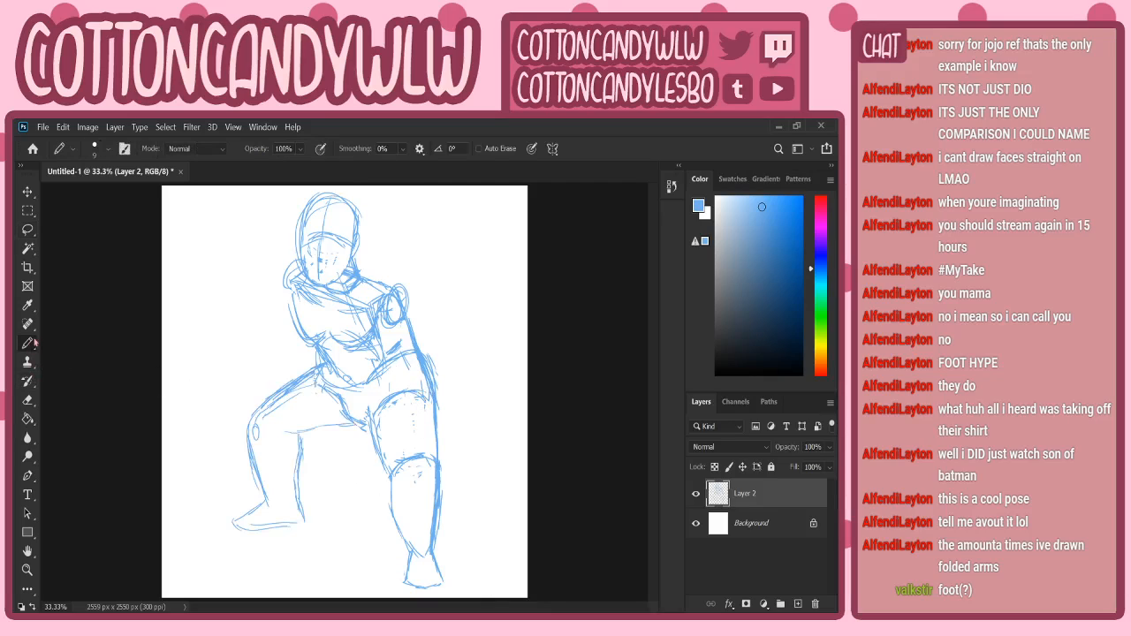
# - Select the straight leg with the Lasso and delete it from the sketch
pyautogui.click(34, 230)
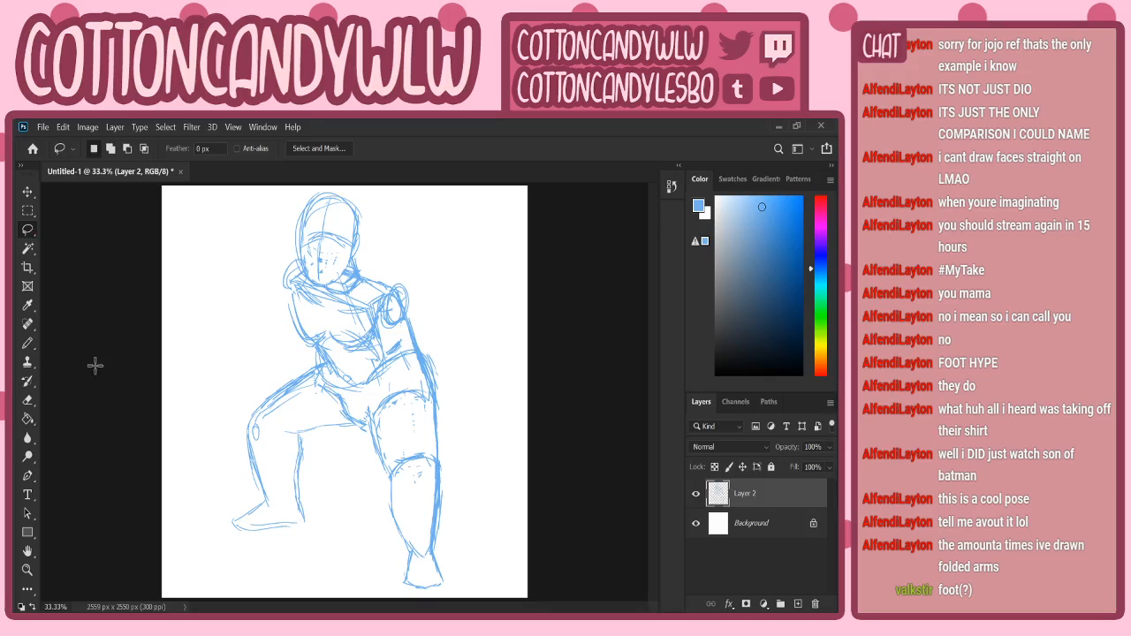
pyautogui.click(23, 343)
pyautogui.click(32, 228)
pyautogui.moveTo(434, 393)
pyautogui.mouseDown()
pyautogui.moveTo(373, 398)
pyautogui.moveTo(400, 590)
pyautogui.moveTo(445, 392)
pyautogui.mouseUp()
pyautogui.press('Delete')
pyautogui.press('b')
pyautogui.hotkey('ctrl', 'd')
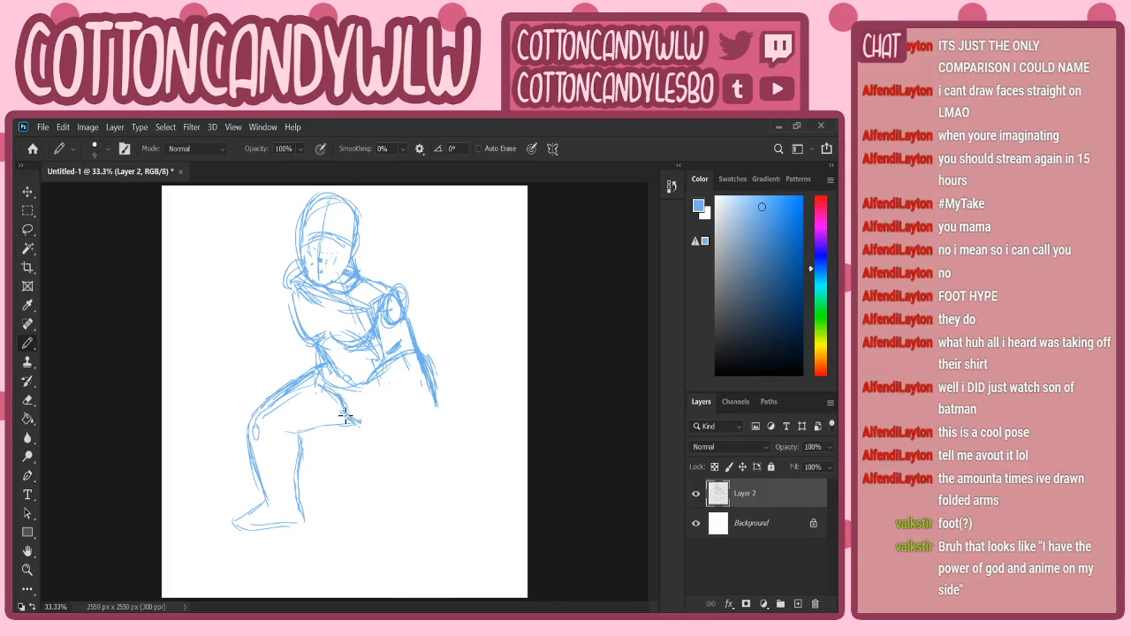
# - Sketch the hip curve and joint for a new leg, with long guidelines extending diagonally outward to the ankle
pyautogui.moveTo(342, 423)
pyautogui.mouseDown()
pyautogui.moveTo(369, 425)
pyautogui.moveTo(439, 389)
pyautogui.mouseUp()
pyautogui.moveTo(417, 389)
pyautogui.mouseDown()
pyautogui.moveTo(399, 414)
pyautogui.moveTo(433, 378)
pyautogui.moveTo(420, 412)
pyautogui.moveTo(454, 484)
pyautogui.mouseUp()
pyautogui.moveTo(433, 446); pyautogui.dragTo(477, 561)
pyautogui.moveTo(410, 401); pyautogui.dragTo(482, 555)
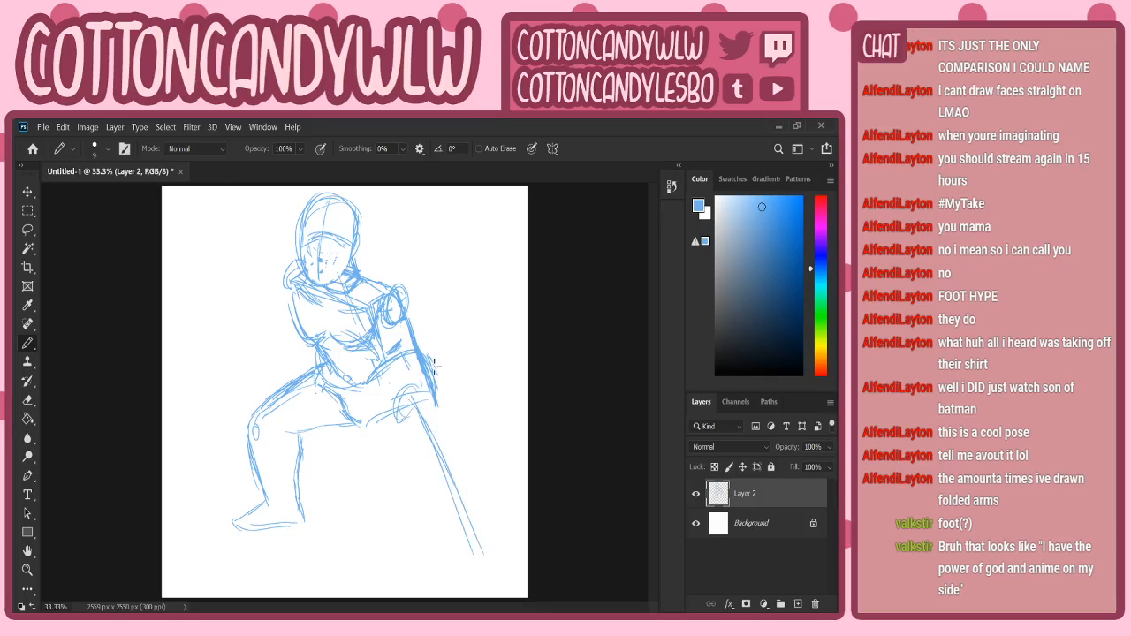
# - Outline the extended leg's inner and outer thigh, knee and calf around the guidelines and add its foot
pyautogui.moveTo(440, 382); pyautogui.dragTo(428, 408)
pyautogui.moveTo(420, 357)
pyautogui.mouseDown()
pyautogui.moveTo(459, 459)
pyautogui.moveTo(421, 400)
pyautogui.mouseUp()
pyautogui.moveTo(363, 420)
pyautogui.mouseDown()
pyautogui.moveTo(394, 383)
pyautogui.moveTo(379, 454)
pyautogui.moveTo(410, 473)
pyautogui.mouseUp()
pyautogui.moveTo(437, 399); pyautogui.dragTo(484, 522)
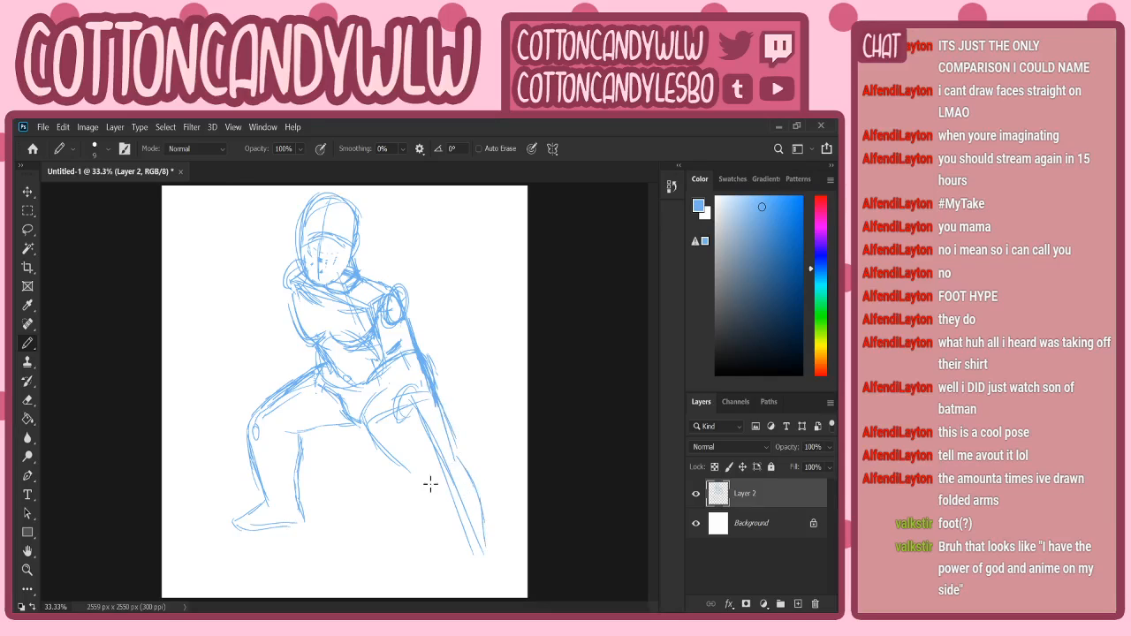
pyautogui.moveTo(408, 477); pyautogui.dragTo(469, 549)
pyautogui.moveTo(439, 578)
pyautogui.mouseDown()
pyautogui.moveTo(467, 588)
pyautogui.moveTo(471, 577)
pyautogui.mouseUp()
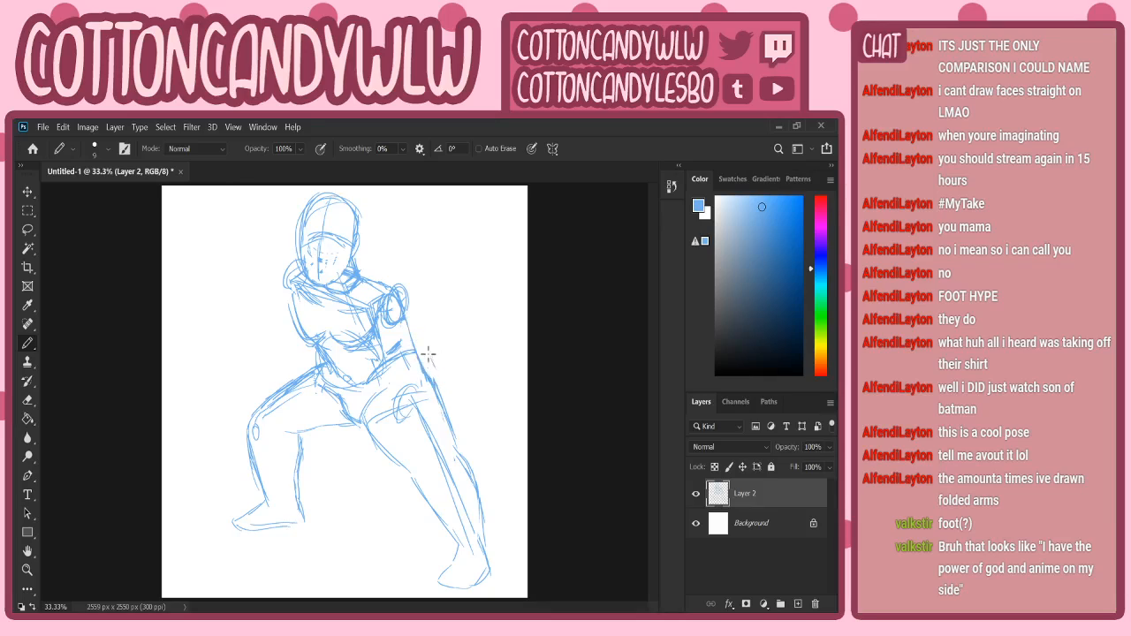
# - Clean up the torso's outer side and redraw it as one line flowing through the hip into the extended thigh
pyautogui.moveTo(408, 324); pyautogui.dragTo(432, 379)
pyautogui.hotkey('ctrl', 'z')
pyautogui.hotkey('ctrl', 'z')
pyautogui.hotkey('ctrl', 'z')
pyautogui.moveTo(422, 374); pyautogui.dragTo(443, 434)
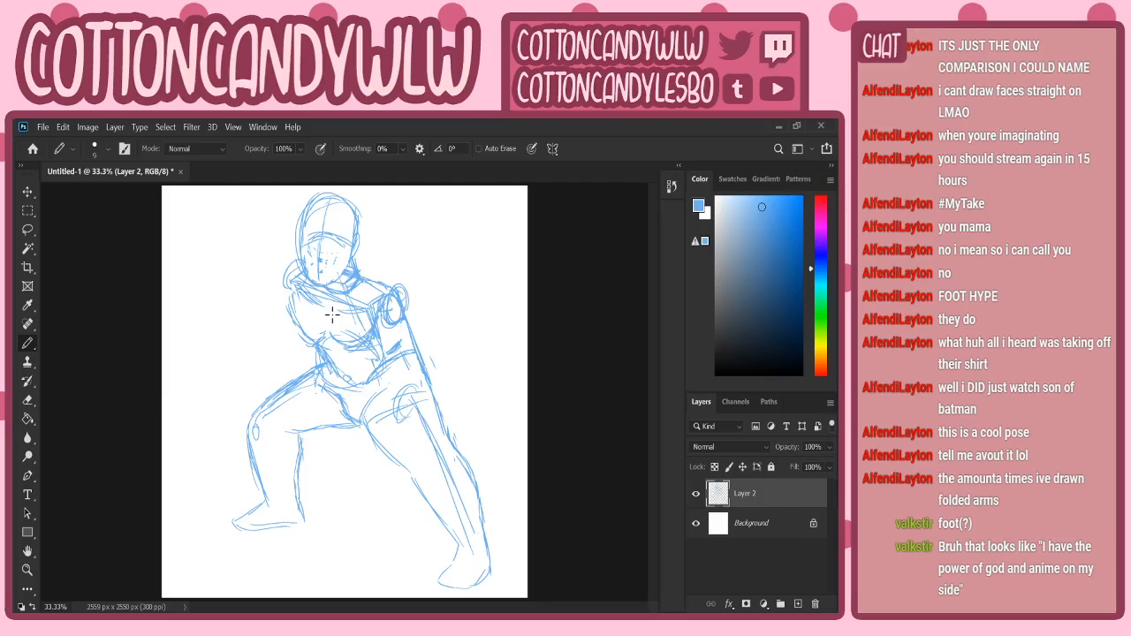
# - Enlarge the canvas with the Crop tool to about 2976 × 2700 px, adding space around the figure
pyautogui.press('z')
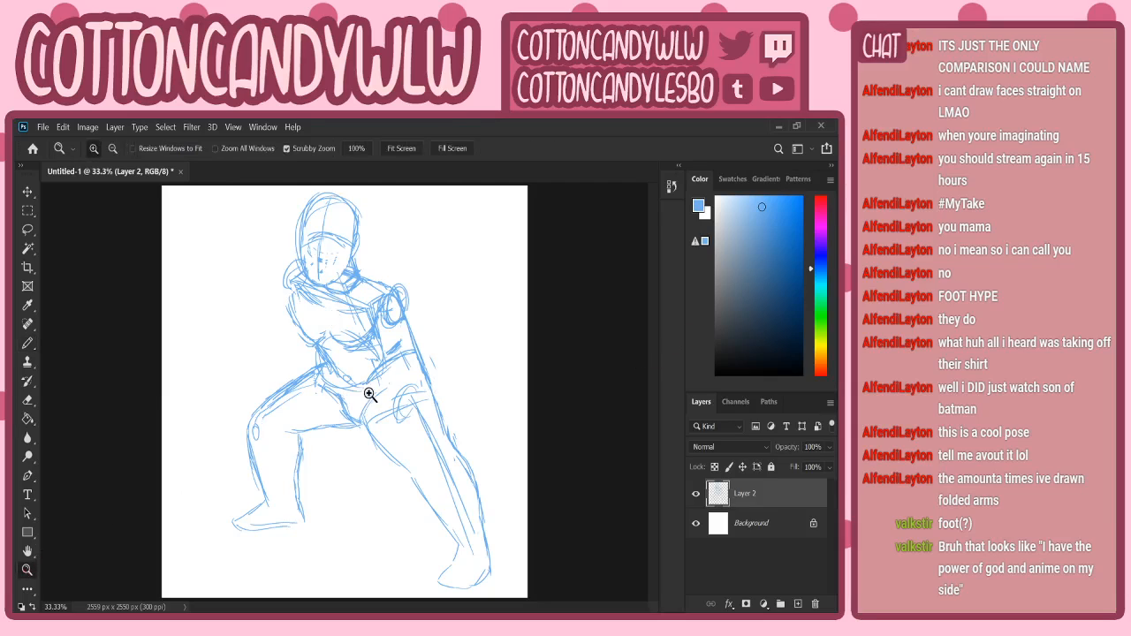
pyautogui.moveTo(368, 394); pyautogui.dragTo(352, 397)
pyautogui.click(27, 266)
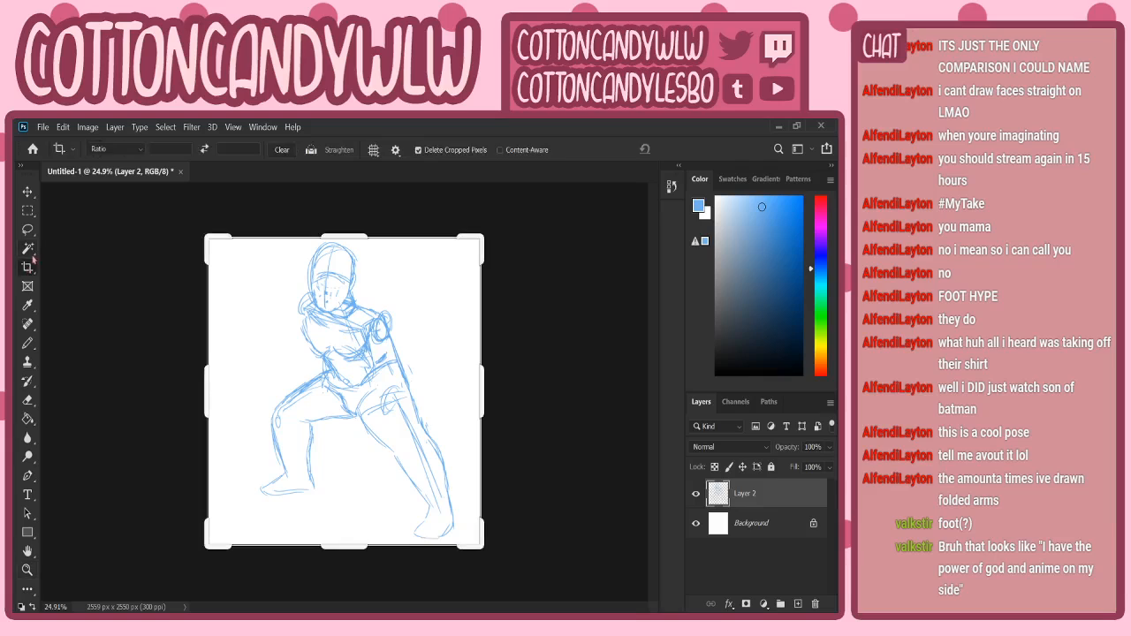
pyautogui.moveTo(344, 237); pyautogui.dragTo(346, 226)
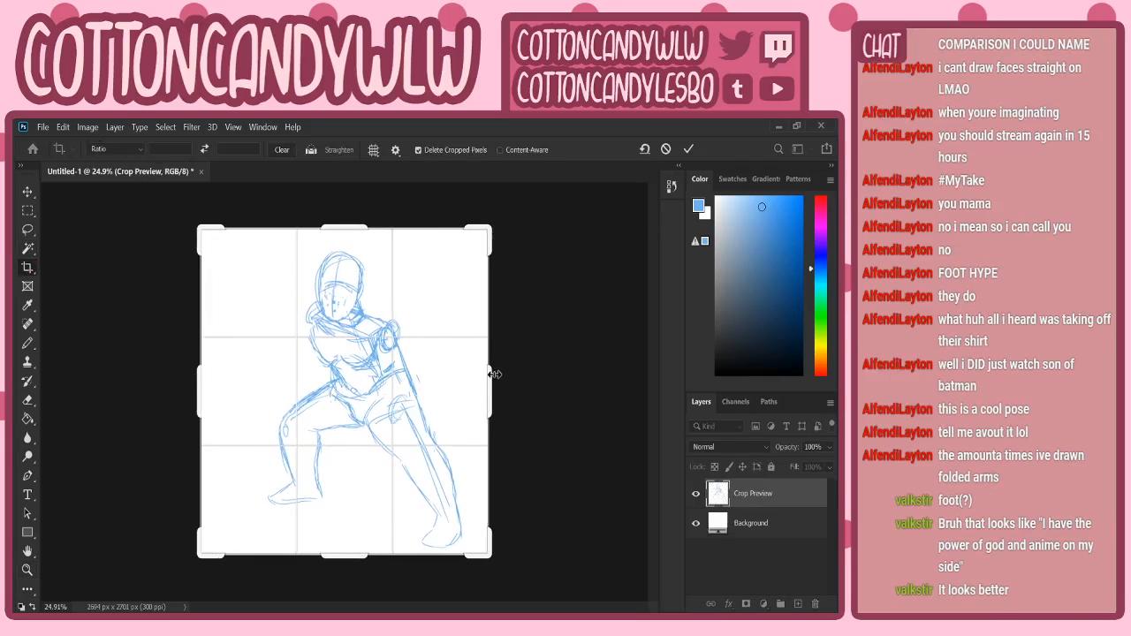
pyautogui.moveTo(493, 375); pyautogui.dragTo(508, 379)
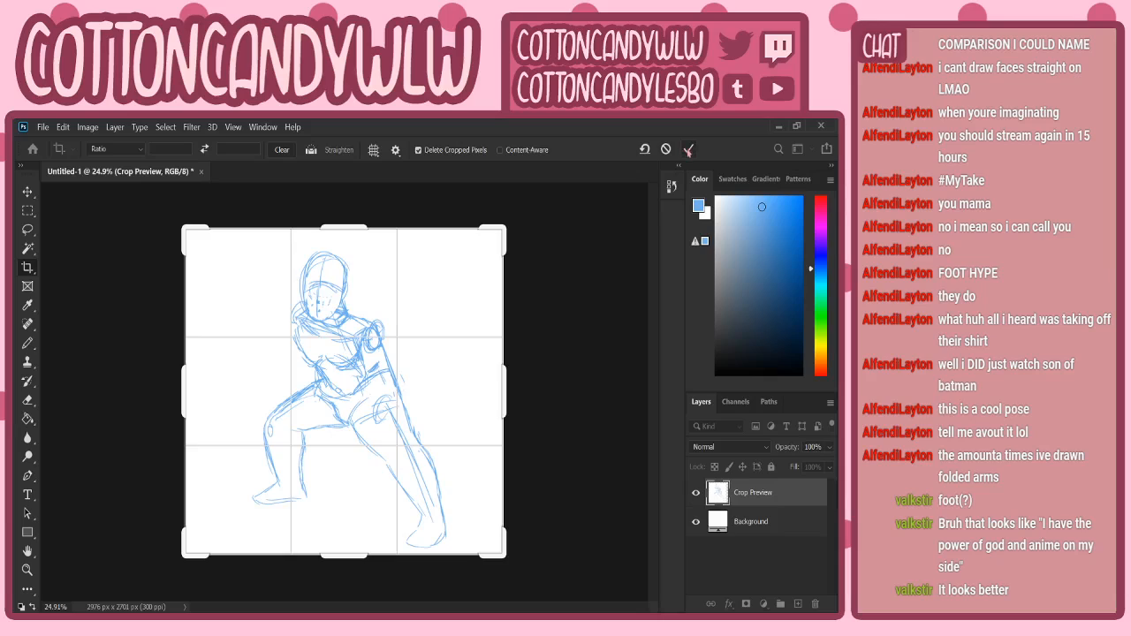
pyautogui.click(688, 151)
pyautogui.click(28, 344)
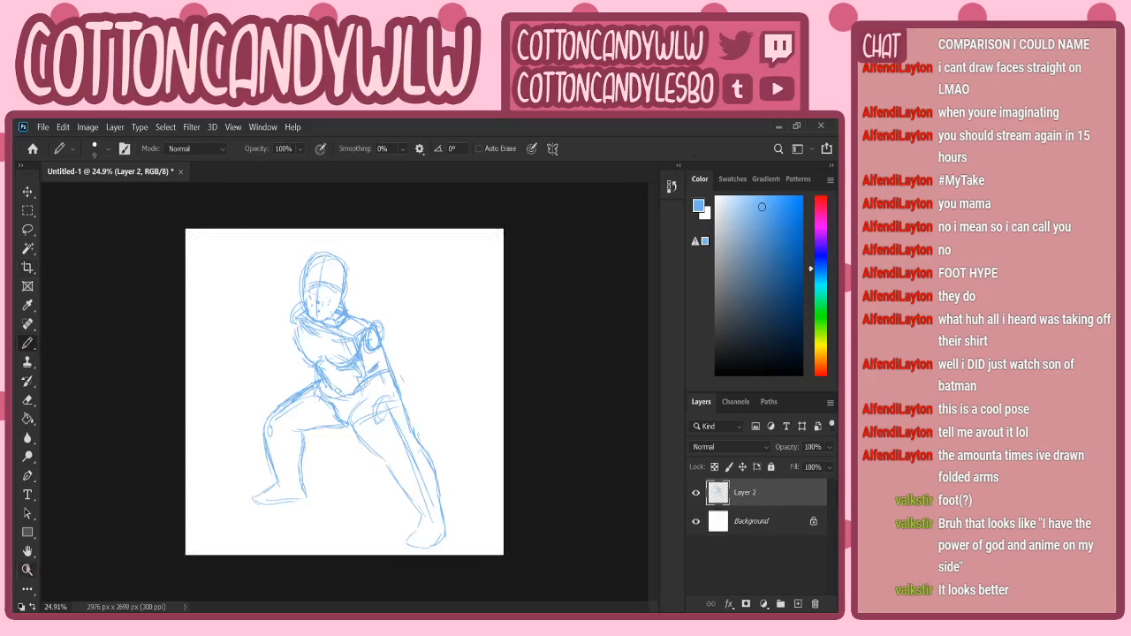
# - Sketch a long sweeping arc from beyond the extended thigh, across the hips and up past the figure's bent-leg side
pyautogui.click(27, 570)
pyautogui.moveTo(343, 325); pyautogui.dragTo(352, 326)
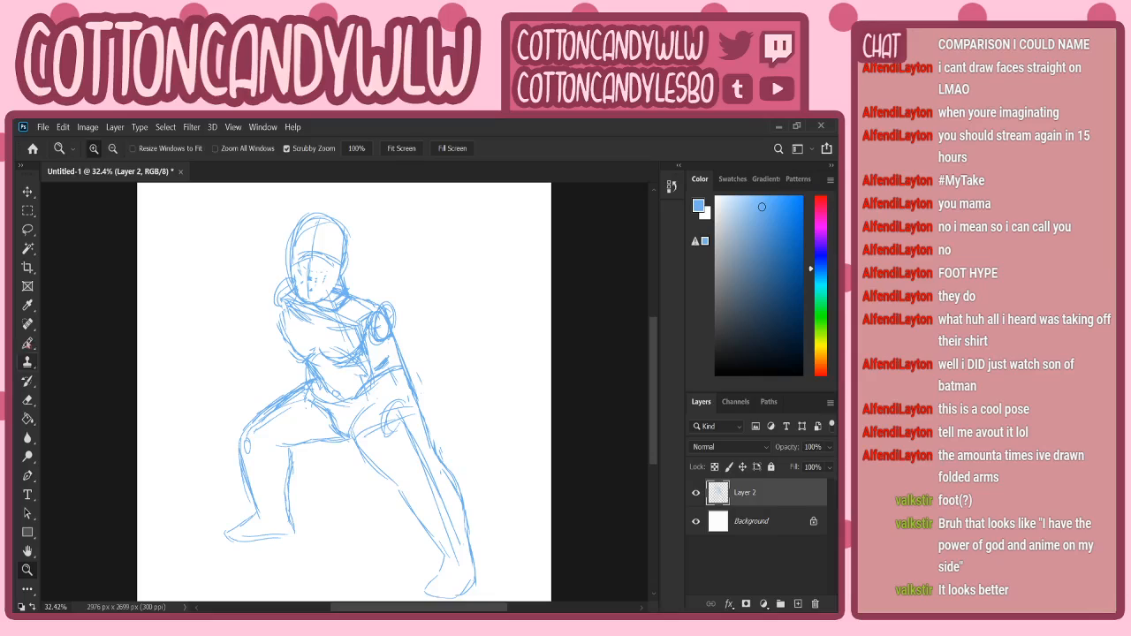
pyautogui.click(28, 343)
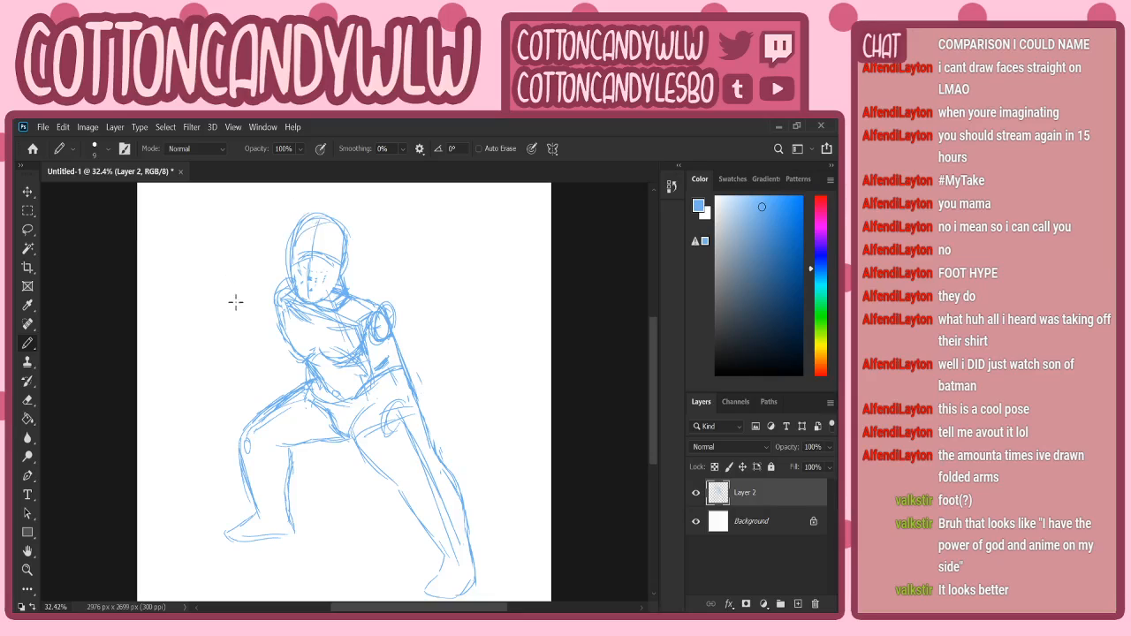
pyautogui.moveTo(266, 291); pyautogui.dragTo(204, 210)
pyautogui.hotkey('ctrl', 'z')
pyautogui.hotkey('ctrl', 'z')
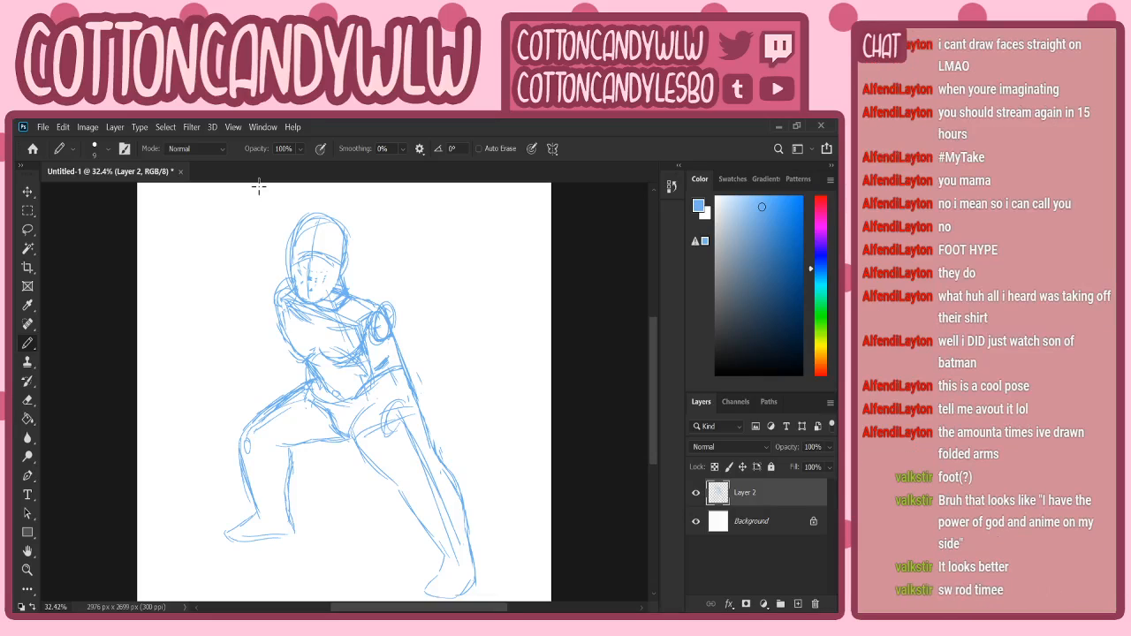
pyautogui.moveTo(290, 487)
pyautogui.mouseDown()
pyautogui.moveTo(182, 414)
pyautogui.moveTo(172, 260)
pyautogui.mouseUp()
pyautogui.hotkey('ctrl', 'z')
pyautogui.moveTo(445, 348)
pyautogui.mouseDown()
pyautogui.moveTo(403, 371)
pyautogui.moveTo(151, 312)
pyautogui.mouseUp()
pyautogui.hotkey('ctrl', 'z')
pyautogui.moveTo(449, 386)
pyautogui.mouseDown()
pyautogui.moveTo(372, 398)
pyautogui.moveTo(207, 361)
pyautogui.moveTo(158, 272)
pyautogui.mouseUp()
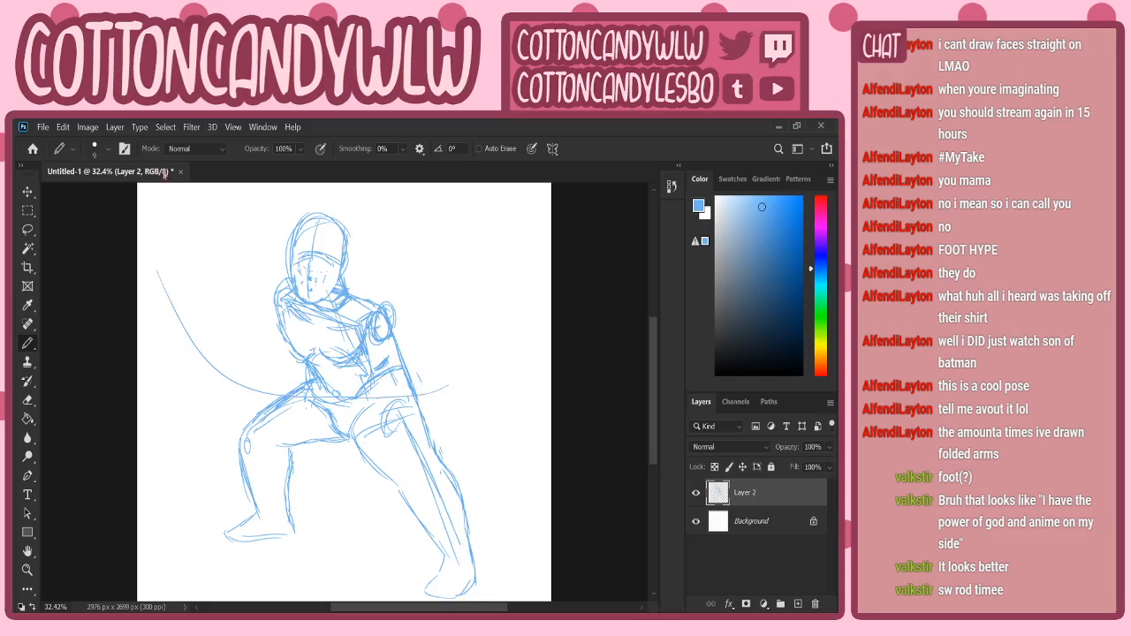
pyautogui.hotkey('ctrl', 'z')
pyautogui.moveTo(449, 394)
pyautogui.mouseDown()
pyautogui.moveTo(235, 391)
pyautogui.moveTo(170, 291)
pyautogui.mouseUp()
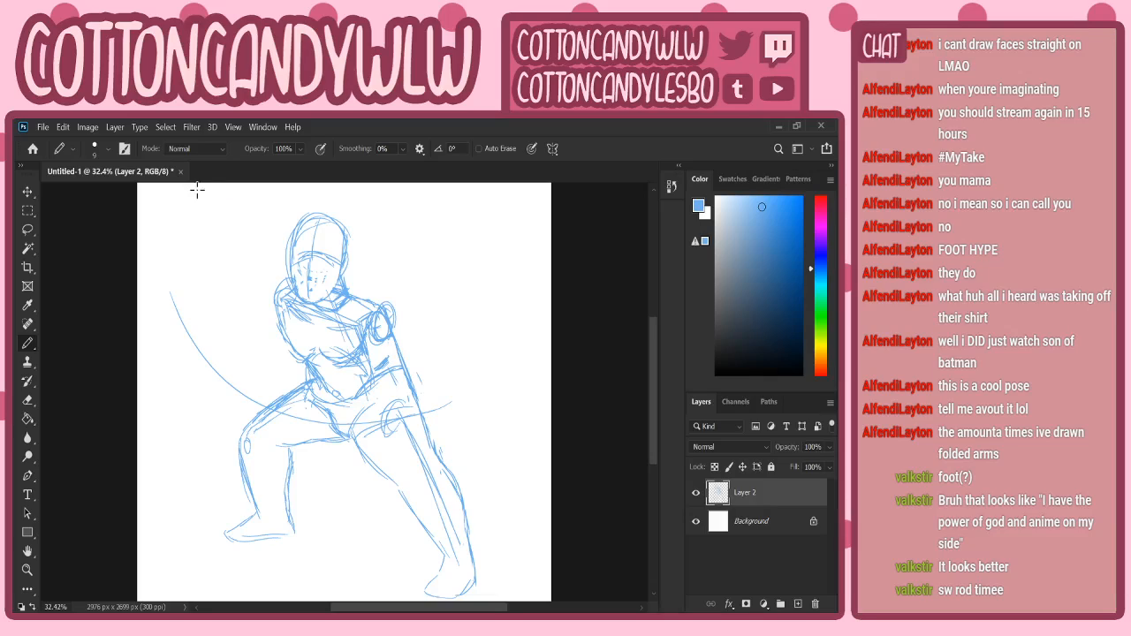
# - Rough in a forearm with a blocky hand beside the head, above the sweeping arc
pyautogui.moveTo(218, 240)
pyautogui.mouseDown()
pyautogui.moveTo(219, 225)
pyautogui.moveTo(233, 247)
pyautogui.moveTo(212, 243)
pyautogui.moveTo(225, 214)
pyautogui.mouseUp()
pyautogui.hotkey('ctrl', 'z')
pyautogui.moveTo(212, 240)
pyautogui.mouseDown()
pyautogui.moveTo(147, 298)
pyautogui.moveTo(220, 236)
pyautogui.moveTo(177, 264)
pyautogui.moveTo(212, 244)
pyautogui.mouseUp()
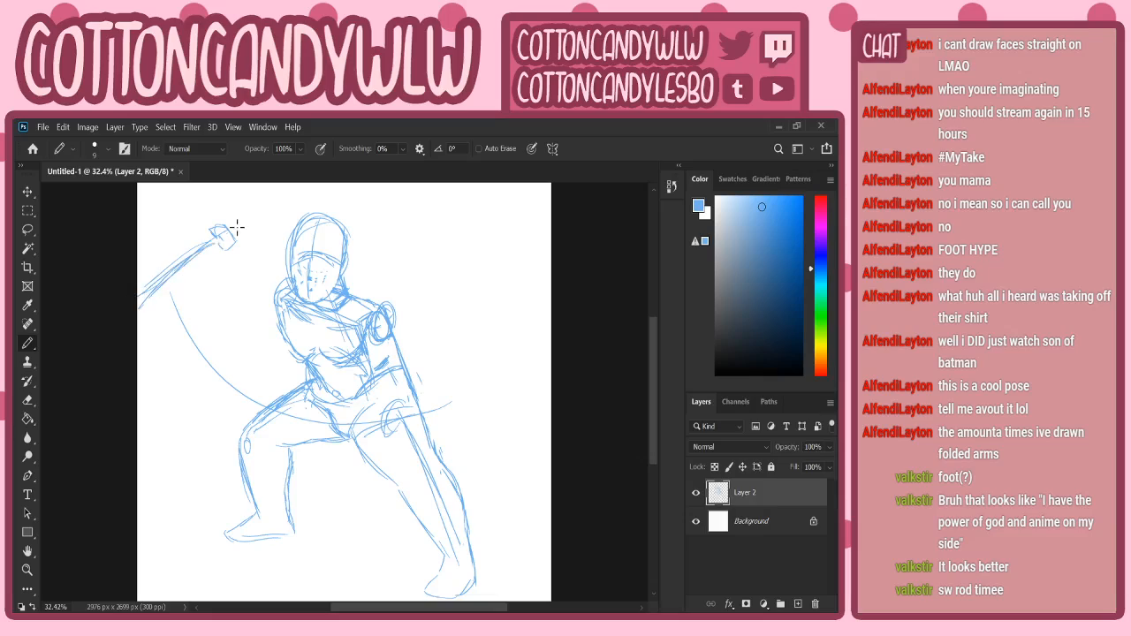
pyautogui.moveTo(151, 287); pyautogui.dragTo(305, 394)
pyautogui.moveTo(198, 345); pyautogui.dragTo(284, 394)
pyautogui.hotkey('ctrl', 'z')
pyautogui.hotkey('ctrl', 'z')
# - Lasso the rough forearm and hand, rotate them about 13.6°, and deselect
pyautogui.press('l')
pyautogui.moveTo(220, 197)
pyautogui.mouseDown()
pyautogui.moveTo(273, 235)
pyautogui.moveTo(252, 232)
pyautogui.moveTo(248, 260)
pyautogui.mouseUp()
pyautogui.hotkey('ctrl', 't')
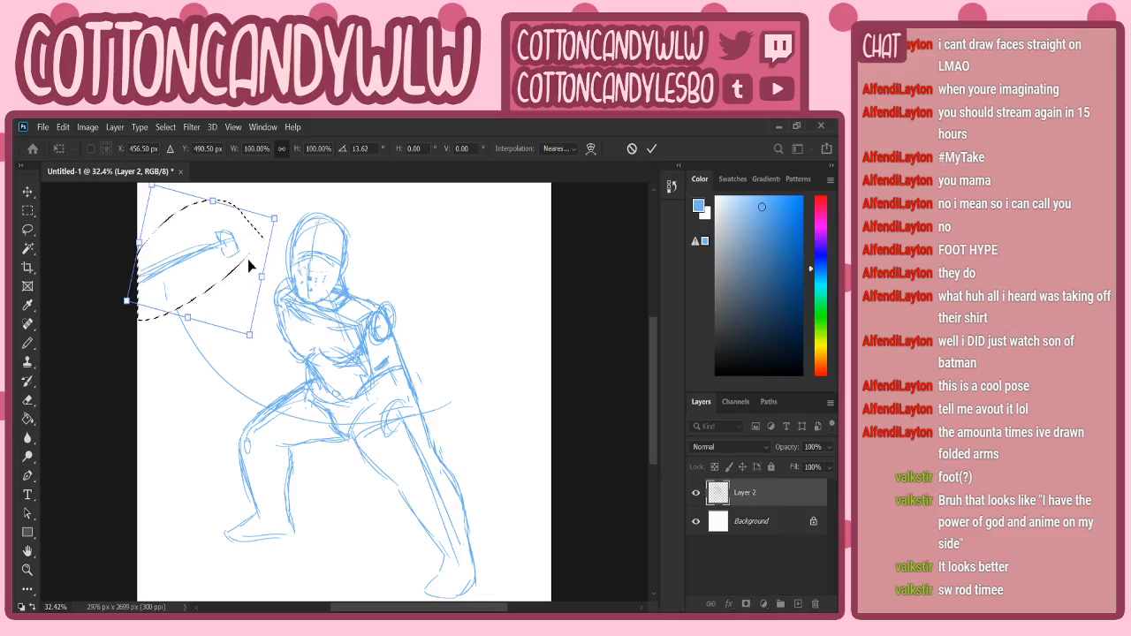
pyautogui.click(651, 148)
pyautogui.hotkey('ctrl', 'd')
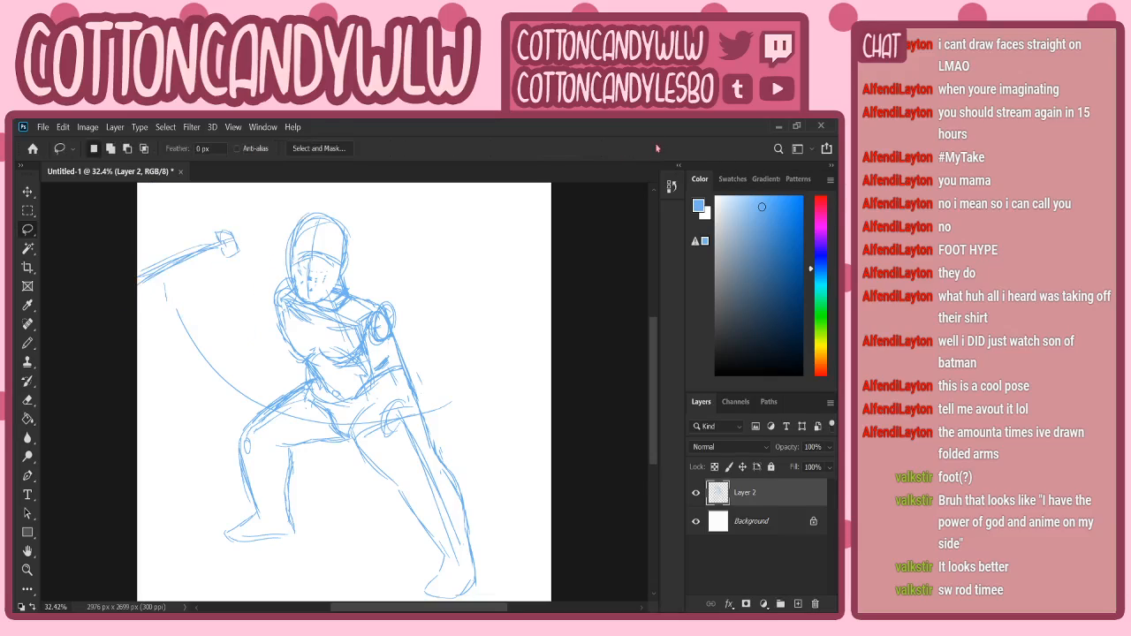
# - Sketch a second inner curve from below the hand down to the waist and strengthen the outer sweeping arc
pyautogui.press('b')
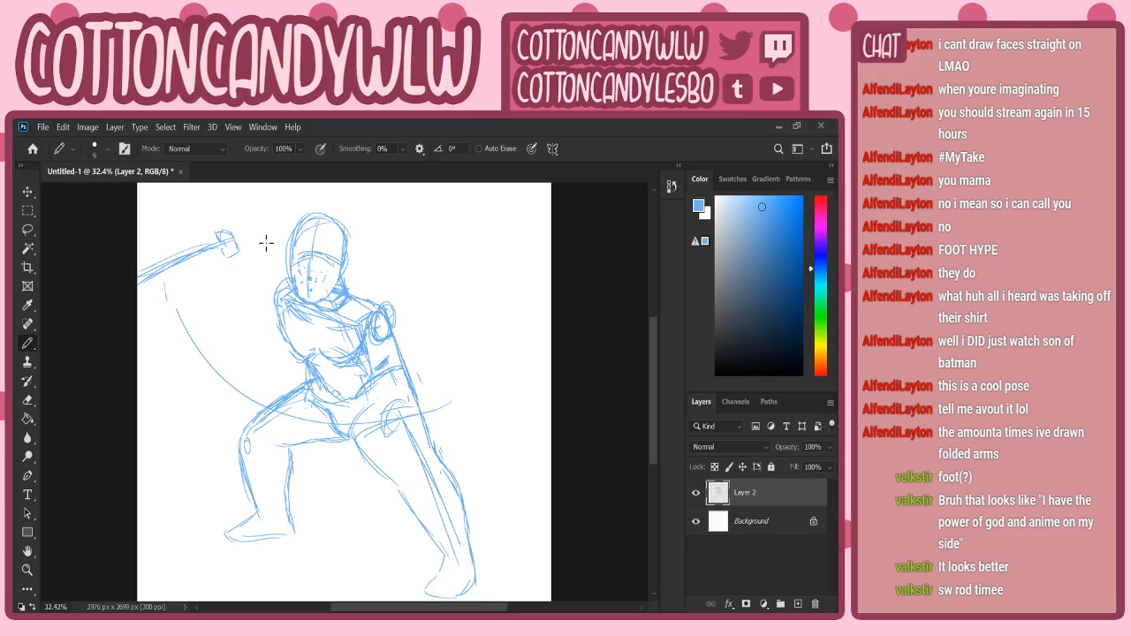
pyautogui.moveTo(162, 281); pyautogui.dragTo(302, 387)
pyautogui.moveTo(216, 251)
pyautogui.mouseDown()
pyautogui.moveTo(226, 305)
pyautogui.moveTo(258, 354)
pyautogui.mouseUp()
pyautogui.moveTo(227, 295); pyautogui.dragTo(297, 388)
pyautogui.moveTo(238, 327); pyautogui.dragTo(470, 400)
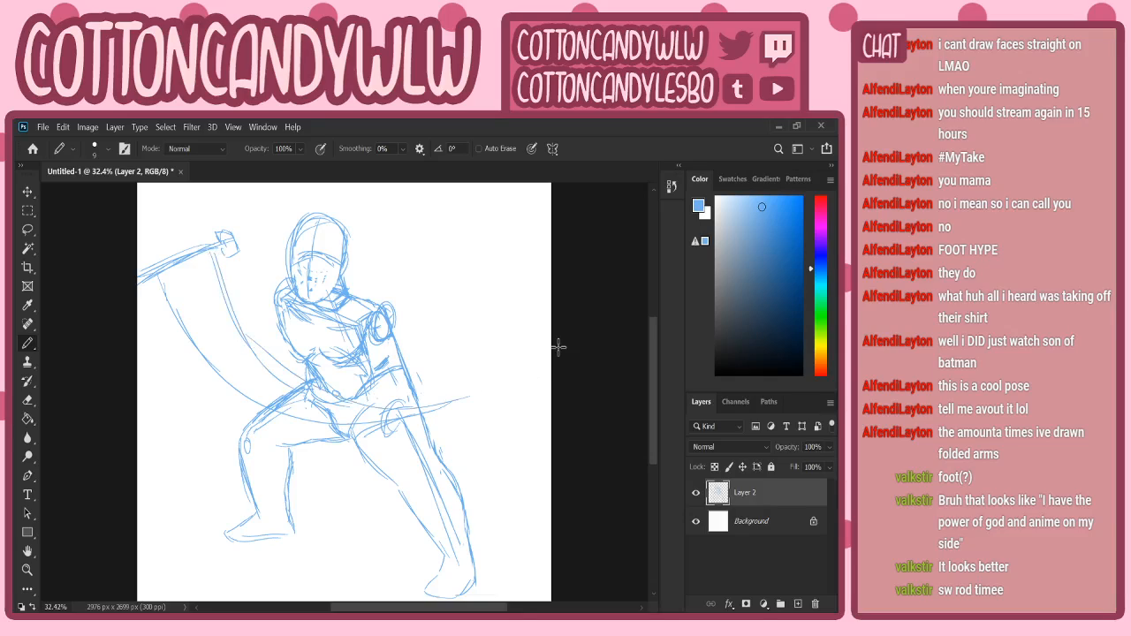
pyautogui.moveTo(147, 281); pyautogui.dragTo(237, 383)
pyautogui.moveTo(138, 281)
pyautogui.mouseDown()
pyautogui.moveTo(235, 240)
pyautogui.moveTo(227, 248)
pyautogui.moveTo(256, 327)
pyautogui.moveTo(326, 391)
pyautogui.mouseUp()
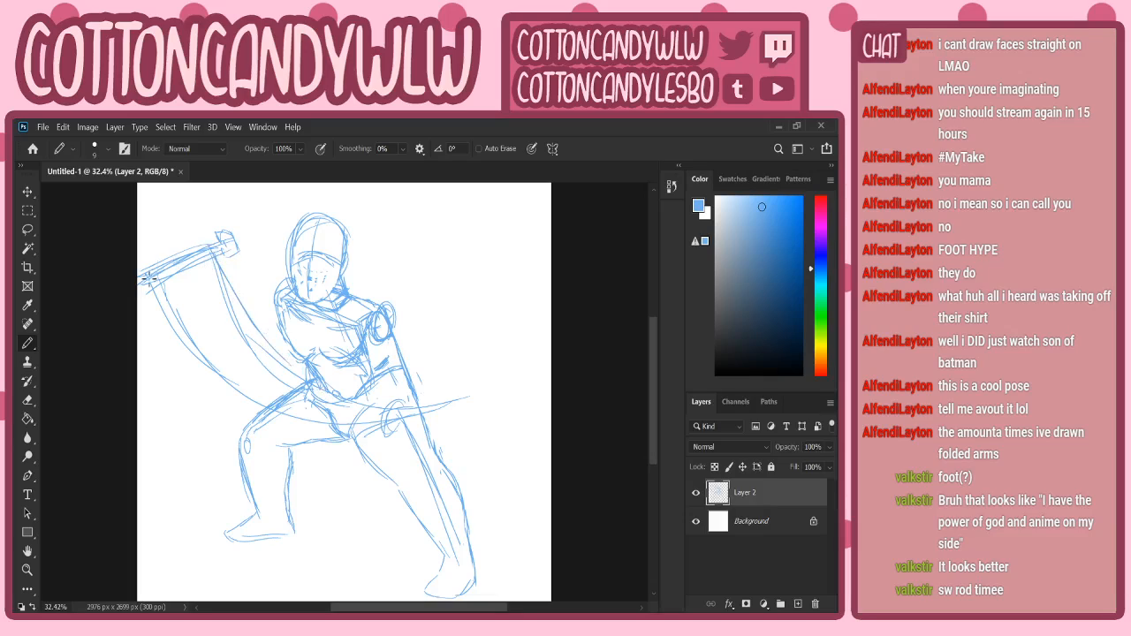
# - Try redrawing the forearm at a steeper angle between the two curves, then clear the forearm and hand strokes
pyautogui.moveTo(149, 279); pyautogui.dragTo(205, 253)
pyautogui.hotkey('ctrl', 'z')
pyautogui.hotkey('ctrl', 'z')
pyautogui.hotkey('ctrl', 'z')
pyautogui.hotkey('ctrl', 'z')
pyautogui.hotkey('ctrl', 'z')
pyautogui.hotkey('ctrl', 'z')
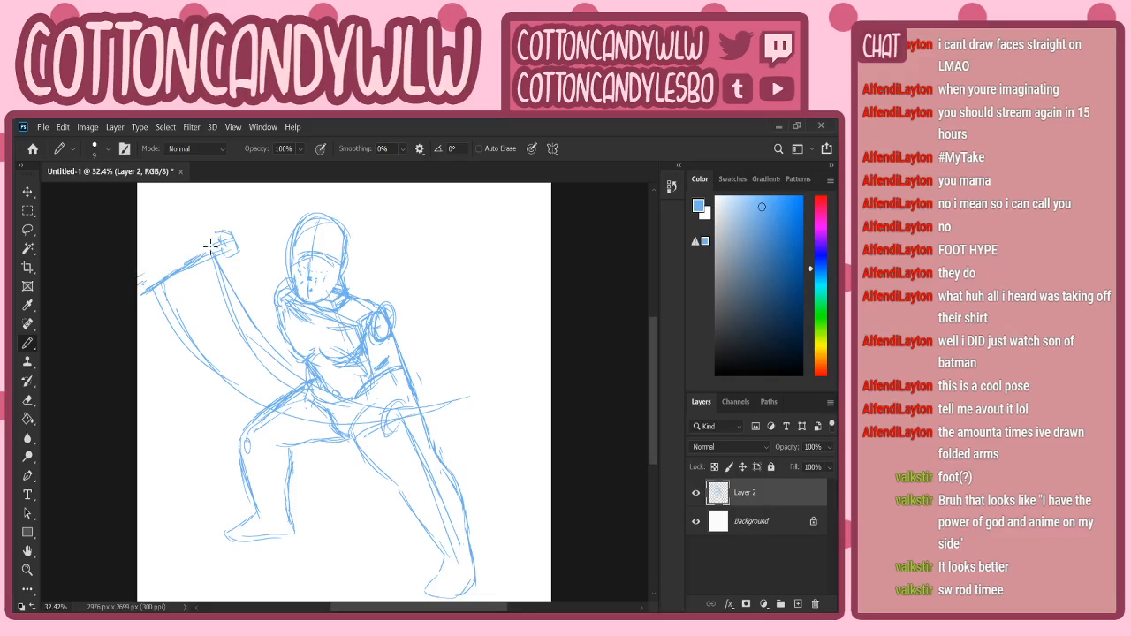
pyautogui.hotkey('ctrl', 'z')
pyautogui.hotkey('ctrl', 'z')
pyautogui.moveTo(164, 286)
pyautogui.mouseDown()
pyautogui.moveTo(227, 232)
pyautogui.moveTo(234, 245)
pyautogui.mouseUp()
pyautogui.hotkey('ctrl', 'z')
pyautogui.hotkey('ctrl', 'z')
pyautogui.hotkey('ctrl', 'z')
pyautogui.hotkey('ctrl', 'z')
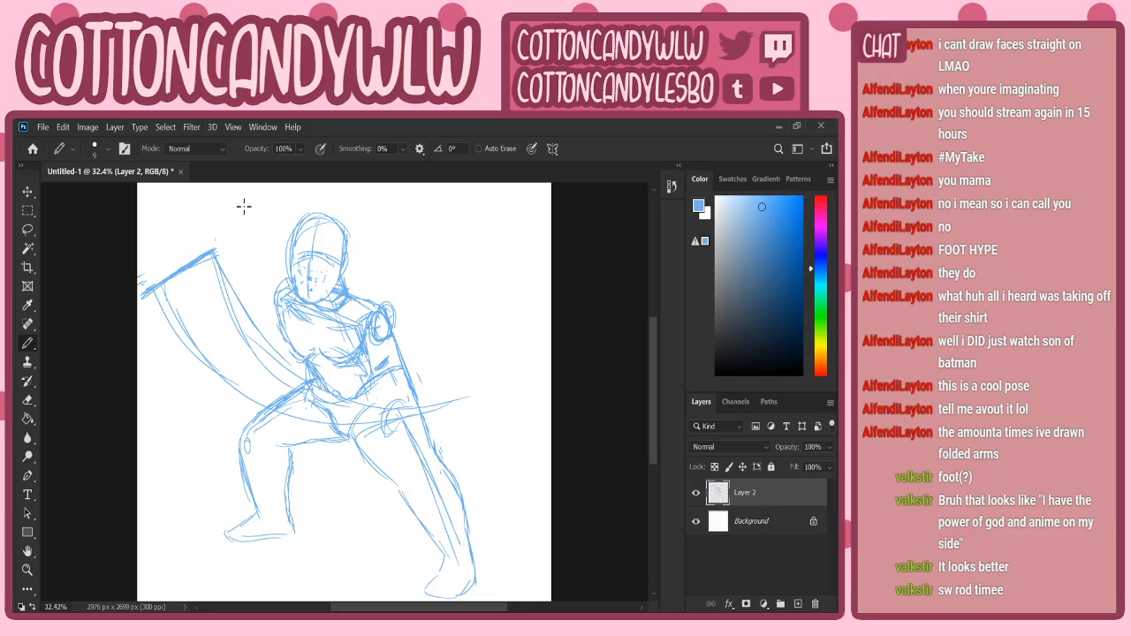
pyautogui.moveTo(213, 237)
pyautogui.mouseDown()
pyautogui.moveTo(222, 220)
pyautogui.moveTo(227, 251)
pyautogui.moveTo(232, 232)
pyautogui.mouseUp()
pyautogui.hotkey('ctrl', 'z')
pyautogui.hotkey('ctrl', 'z')
pyautogui.hotkey('ctrl', 'z')
pyautogui.hotkey('ctrl', 'z')
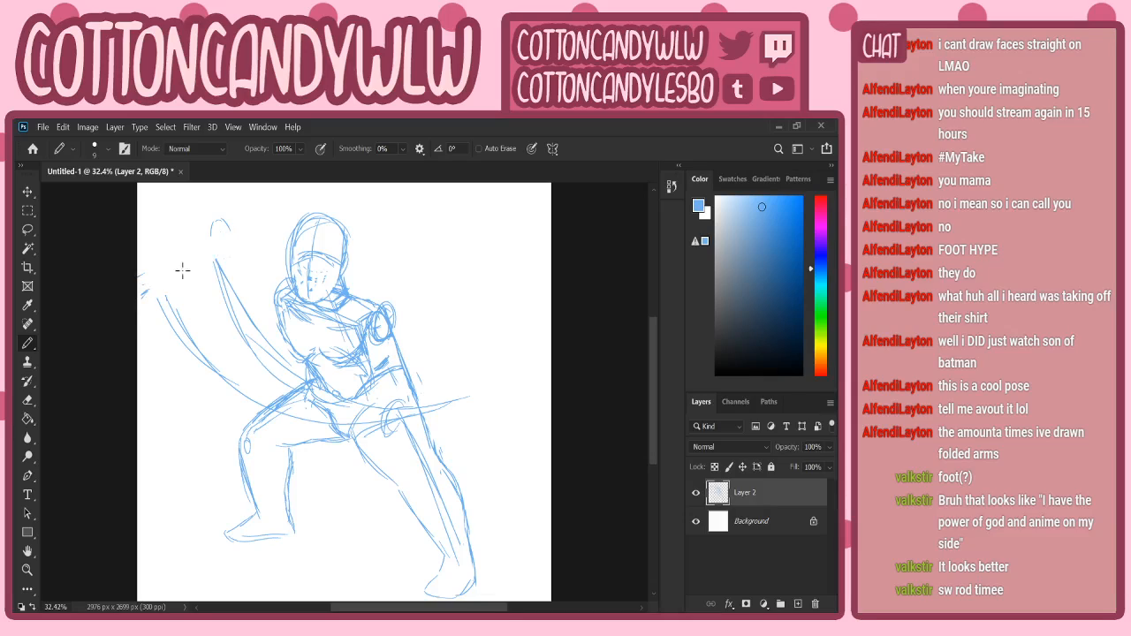
pyautogui.hotkey('ctrl', 'z')
# - Sketch a curved guideline from the near shoulder up and outward past the head, with an oval for the raised hand
pyautogui.moveTo(144, 228)
pyautogui.mouseDown()
pyautogui.moveTo(235, 251)
pyautogui.moveTo(232, 239)
pyautogui.moveTo(221, 239)
pyautogui.moveTo(277, 283)
pyautogui.mouseUp()
pyautogui.hotkey('ctrl', 'z')
pyautogui.hotkey('ctrl', 'z')
pyautogui.hotkey('ctrl', 'z')
pyautogui.hotkey('ctrl', 'z')
pyautogui.hotkey('ctrl', 'z')
pyautogui.moveTo(148, 201)
pyautogui.mouseDown()
pyautogui.moveTo(235, 245)
pyautogui.moveTo(210, 228)
pyautogui.moveTo(289, 289)
pyautogui.mouseUp()
pyautogui.moveTo(237, 248); pyautogui.dragTo(287, 292)
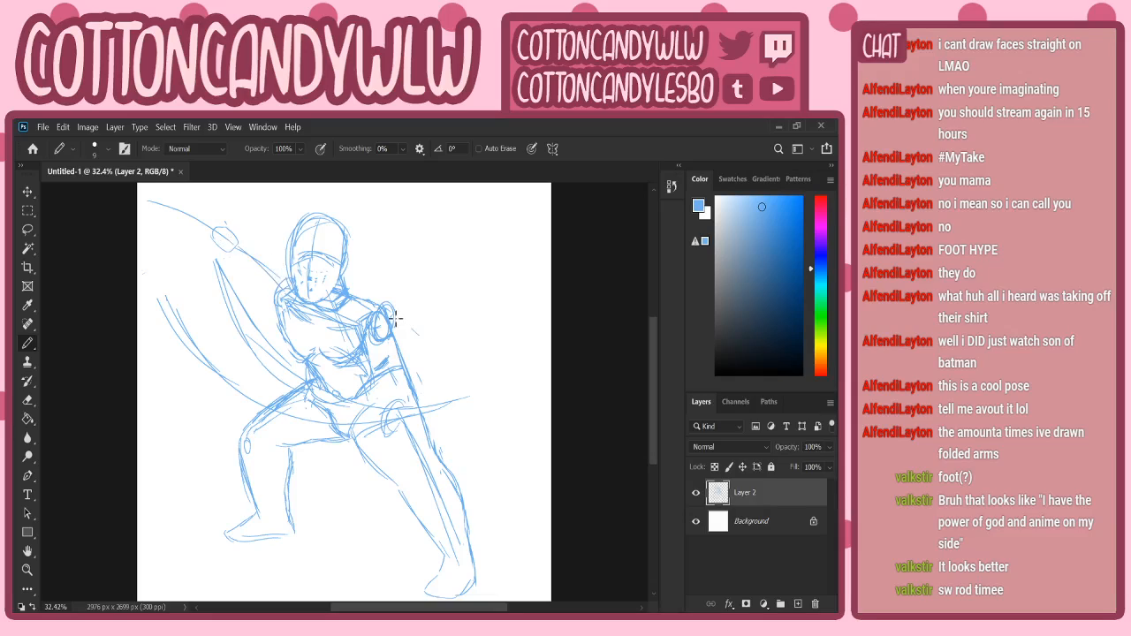
# - Sketch the opposite arm curving outward and down from its shoulder to a hand, and outline the raised arm
pyautogui.moveTo(393, 313)
pyautogui.mouseDown()
pyautogui.moveTo(506, 422)
pyautogui.moveTo(496, 406)
pyautogui.moveTo(500, 440)
pyautogui.mouseUp()
pyautogui.moveTo(478, 400); pyautogui.dragTo(503, 439)
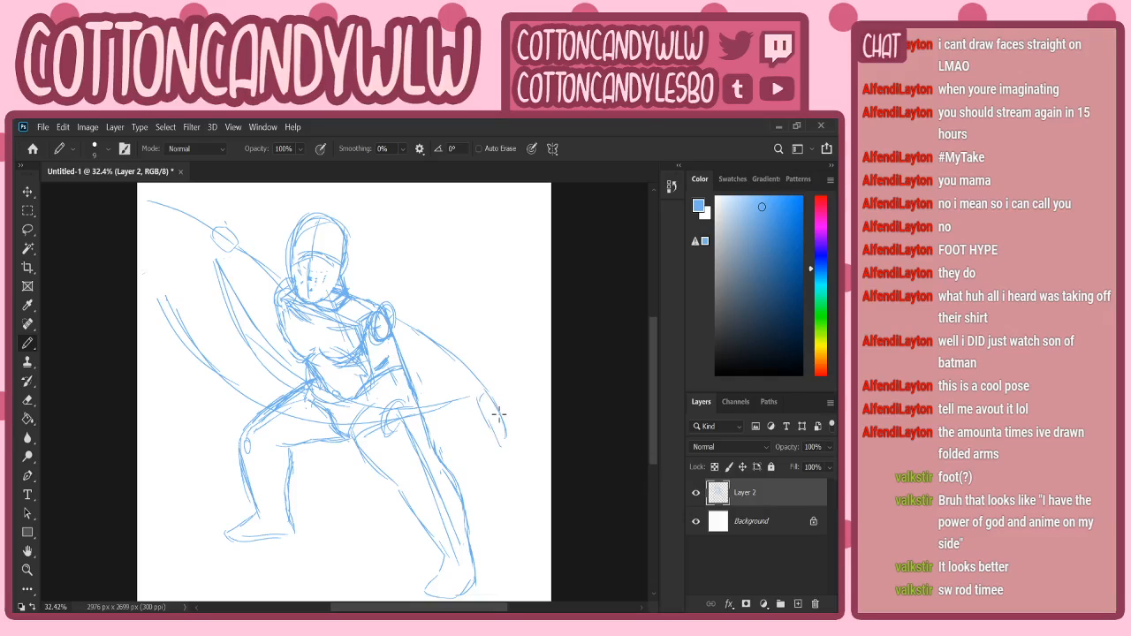
pyautogui.moveTo(256, 279); pyautogui.dragTo(277, 302)
pyautogui.moveTo(235, 253); pyautogui.dragTo(273, 263)
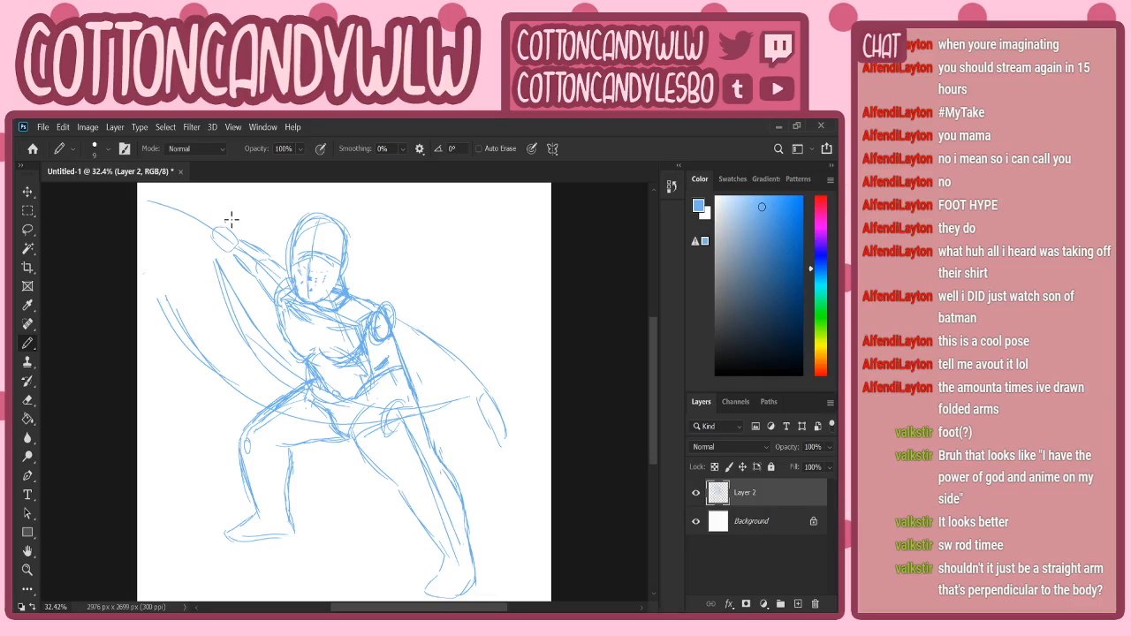
# - Try a small reference doodle of the arm pose in the empty space beside the head, then undo it
pyautogui.moveTo(317, 316); pyautogui.dragTo(162, 380)
pyautogui.hotkey('ctrl', 'z')
pyautogui.moveTo(466, 229); pyautogui.dragTo(464, 243)
pyautogui.moveTo(465, 247); pyautogui.dragTo(465, 266)
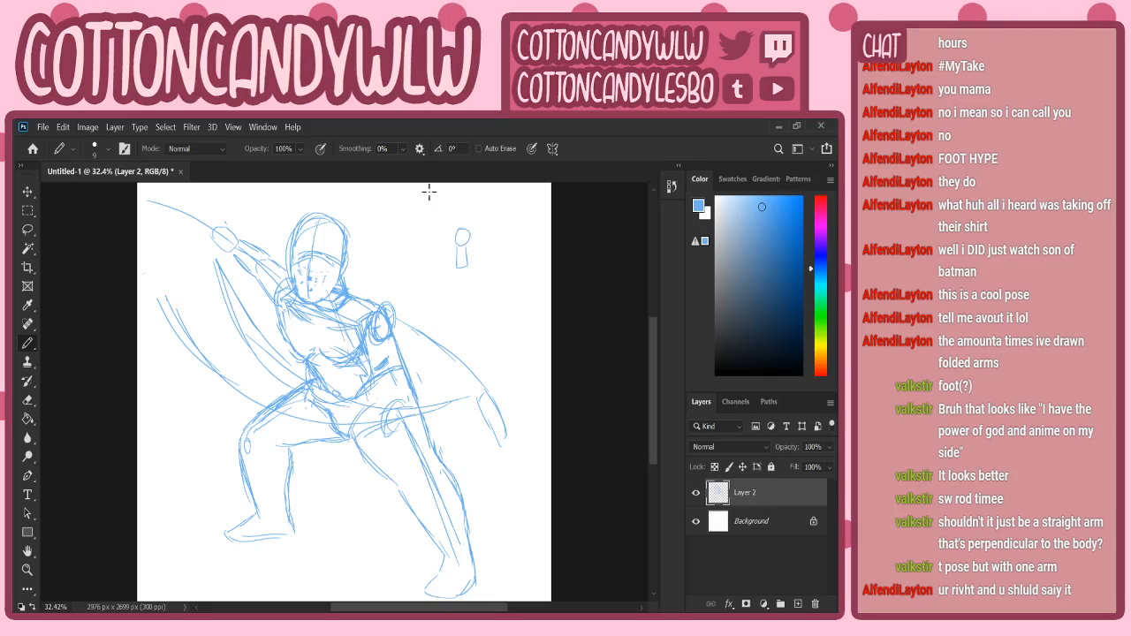
pyautogui.moveTo(475, 255)
pyautogui.mouseDown()
pyautogui.moveTo(442, 214)
pyautogui.moveTo(468, 271)
pyautogui.moveTo(440, 256)
pyautogui.moveTo(456, 217)
pyautogui.moveTo(489, 220)
pyautogui.moveTo(440, 253)
pyautogui.mouseUp()
pyautogui.moveTo(469, 212)
pyautogui.mouseDown()
pyautogui.moveTo(477, 228)
pyautogui.moveTo(482, 215)
pyautogui.mouseUp()
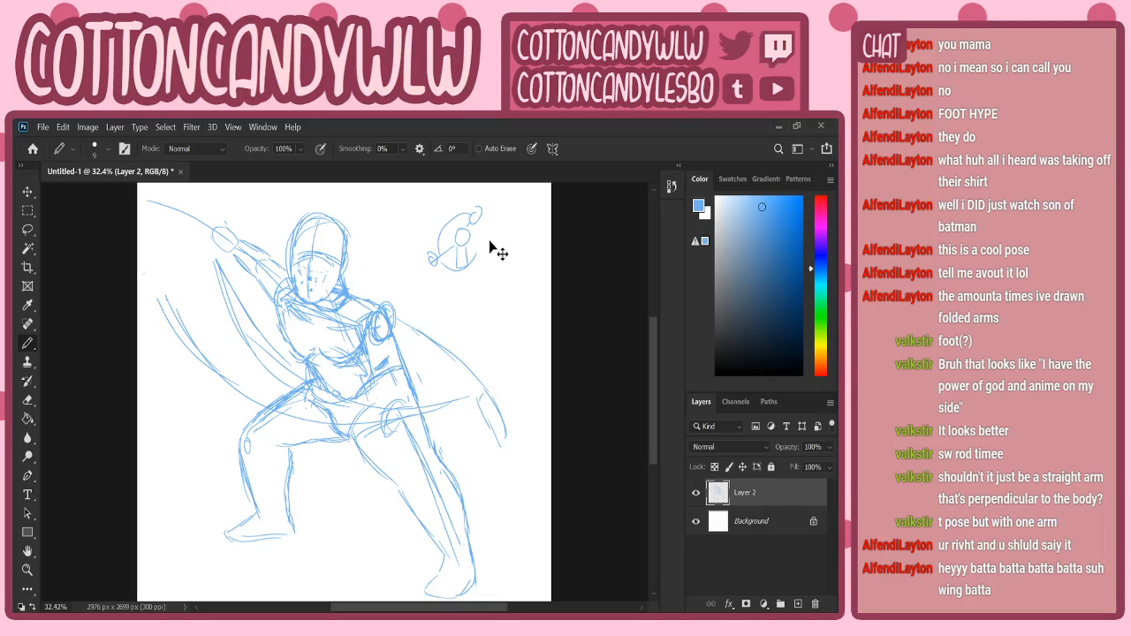
pyautogui.hotkey('ctrl', 'z')
pyautogui.hotkey('ctrl', 'z')
pyautogui.hotkey('ctrl', 'z')
pyautogui.hotkey('ctrl', 'z')
pyautogui.hotkey('ctrl', 'z')
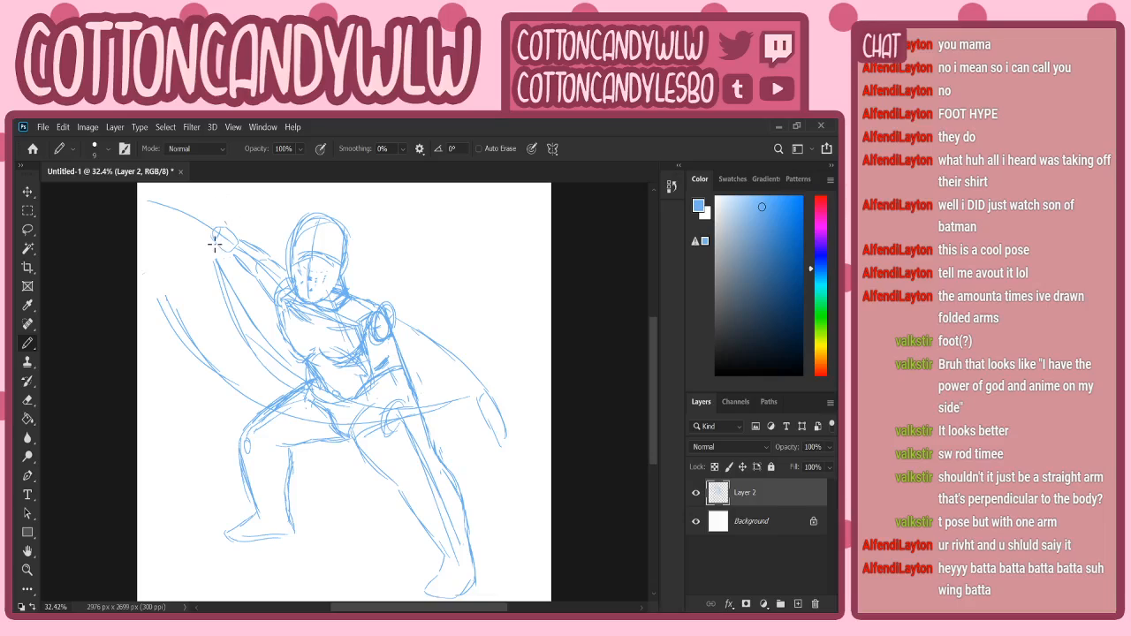
# - Block in the raised arm's wrist, redraw the waist's side, and erase the opposite arm's lines
pyautogui.moveTo(230, 251)
pyautogui.mouseDown()
pyautogui.moveTo(234, 231)
pyautogui.moveTo(221, 226)
pyautogui.moveTo(218, 241)
pyautogui.moveTo(232, 247)
pyautogui.mouseUp()
pyautogui.hotkey('ctrl', 'z')
pyautogui.hotkey('ctrl', 'z')
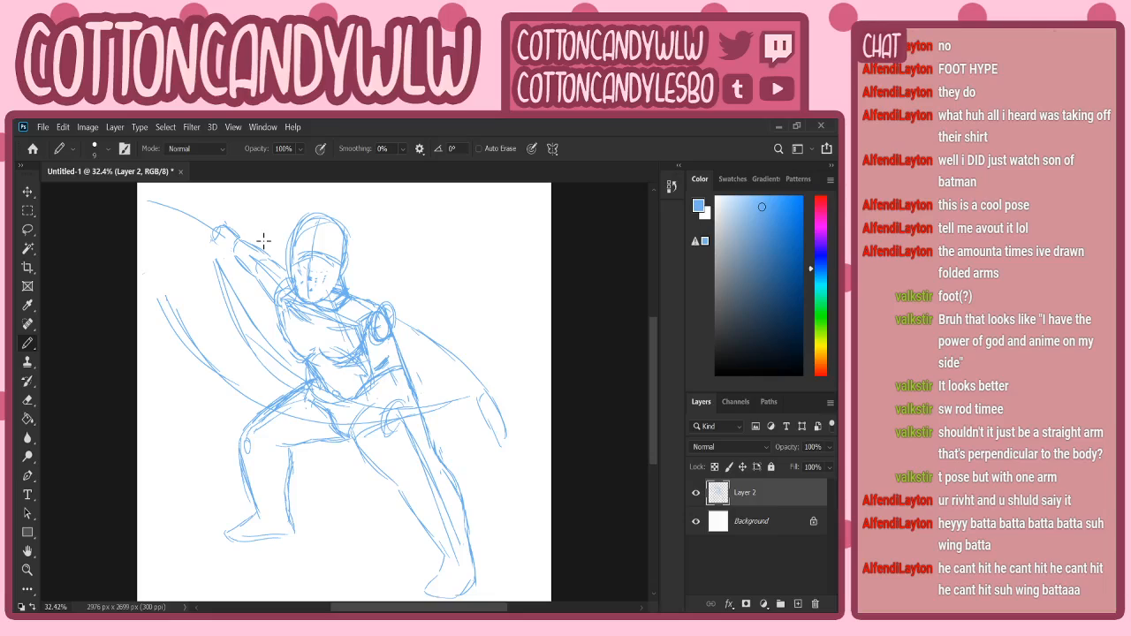
pyautogui.moveTo(311, 364)
pyautogui.mouseDown()
pyautogui.moveTo(326, 387)
pyautogui.moveTo(305, 362)
pyautogui.moveTo(317, 392)
pyautogui.moveTo(306, 357)
pyautogui.moveTo(335, 398)
pyautogui.moveTo(310, 382)
pyautogui.mouseUp()
pyautogui.moveTo(389, 317)
pyautogui.mouseDown()
pyautogui.moveTo(488, 394)
pyautogui.moveTo(504, 445)
pyautogui.mouseUp()
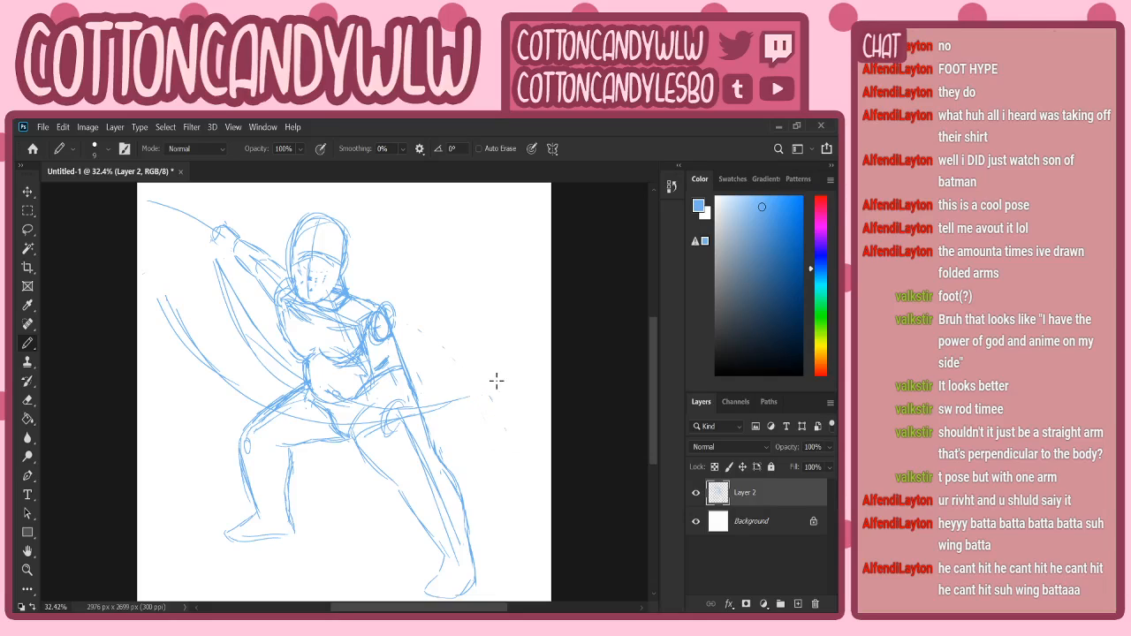
# - Reshape the raised arm's fist and firm up the outline from wrist to shoulder
pyautogui.moveTo(214, 228)
pyautogui.mouseDown()
pyautogui.moveTo(218, 243)
pyautogui.moveTo(235, 231)
pyautogui.moveTo(216, 235)
pyautogui.mouseUp()
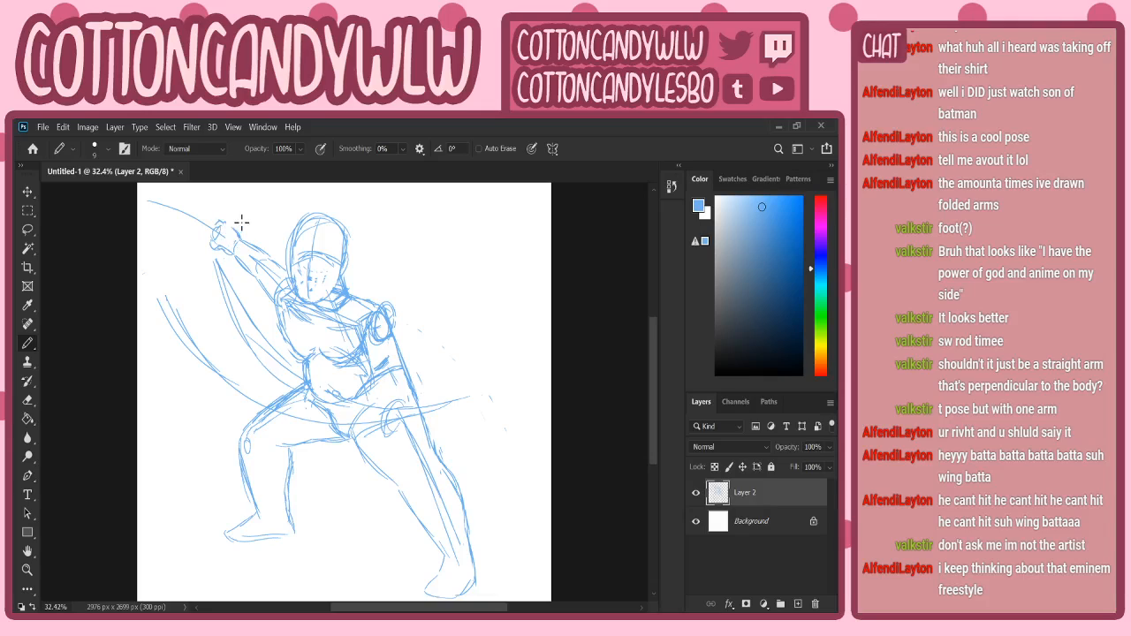
pyautogui.moveTo(241, 222)
pyautogui.mouseDown()
pyautogui.moveTo(218, 224)
pyautogui.moveTo(238, 232)
pyautogui.moveTo(246, 267)
pyautogui.moveTo(258, 273)
pyautogui.moveTo(262, 249)
pyautogui.moveTo(271, 255)
pyautogui.mouseUp()
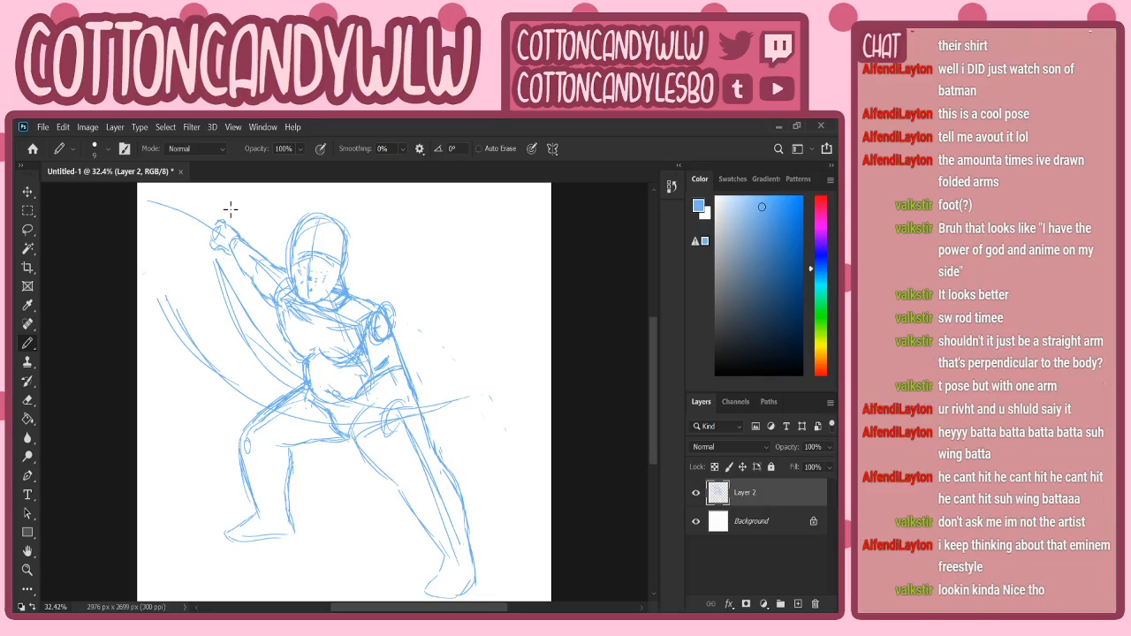
pyautogui.moveTo(217, 222); pyautogui.dragTo(222, 227)
pyautogui.hotkey('ctrl', 'z')
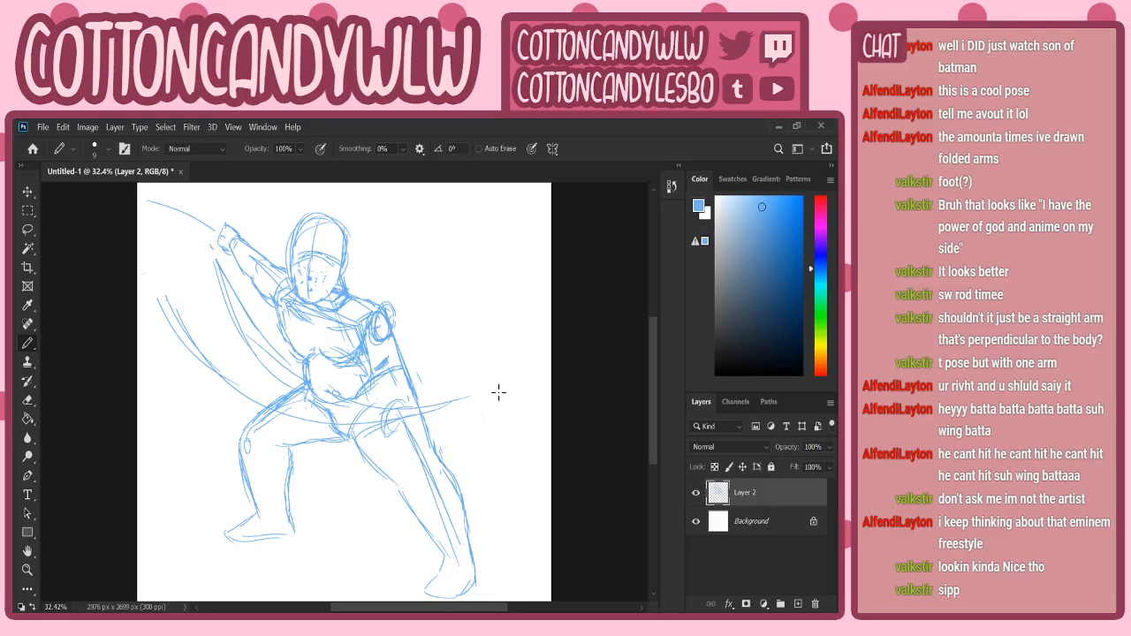
# - Try extra guide strokes around the raised hand and beyond the extended thigh, then undo them
pyautogui.moveTo(142, 212)
pyautogui.mouseDown()
pyautogui.moveTo(167, 327)
pyautogui.moveTo(144, 263)
pyautogui.moveTo(175, 343)
pyautogui.mouseUp()
pyautogui.moveTo(214, 235); pyautogui.dragTo(227, 299)
pyautogui.moveTo(444, 403); pyautogui.dragTo(510, 371)
pyautogui.hotkey('ctrl', 'z')
pyautogui.hotkey('ctrl', 'z')
pyautogui.hotkey('ctrl', 'z')
pyautogui.hotkey('ctrl', 'z')
pyautogui.moveTo(324, 412); pyautogui.dragTo(338, 429)
pyautogui.hotkey('ctrl', 'z')
pyautogui.hotkey('ctrl', 'z')
# - Redraw the torso's outer side from the shoulder to the hip and rework the shoulder joint above it
pyautogui.moveTo(392, 335); pyautogui.dragTo(417, 383)
pyautogui.moveTo(388, 324); pyautogui.dragTo(415, 395)
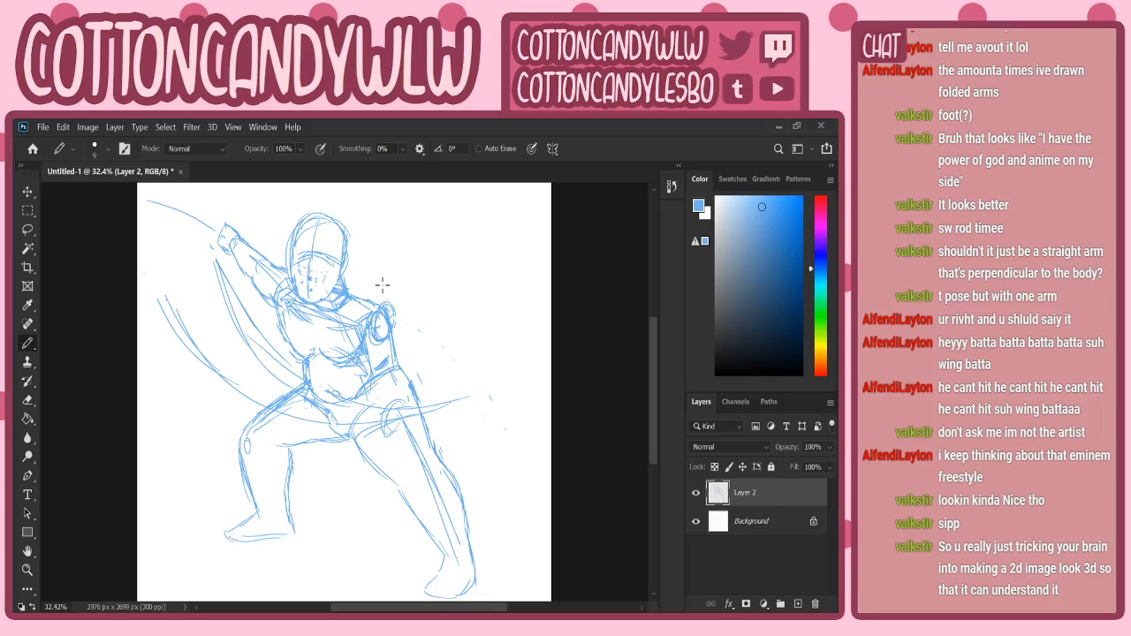
pyautogui.moveTo(372, 302)
pyautogui.mouseDown()
pyautogui.moveTo(390, 311)
pyautogui.moveTo(372, 316)
pyautogui.moveTo(387, 327)
pyautogui.mouseUp()
pyautogui.hotkey('ctrl', 'z')
pyautogui.hotkey('ctrl', 'z')
pyautogui.hotkey('ctrl', 'z')
pyautogui.moveTo(378, 301)
pyautogui.mouseDown()
pyautogui.moveTo(389, 331)
pyautogui.moveTo(398, 324)
pyautogui.moveTo(386, 320)
pyautogui.mouseUp()
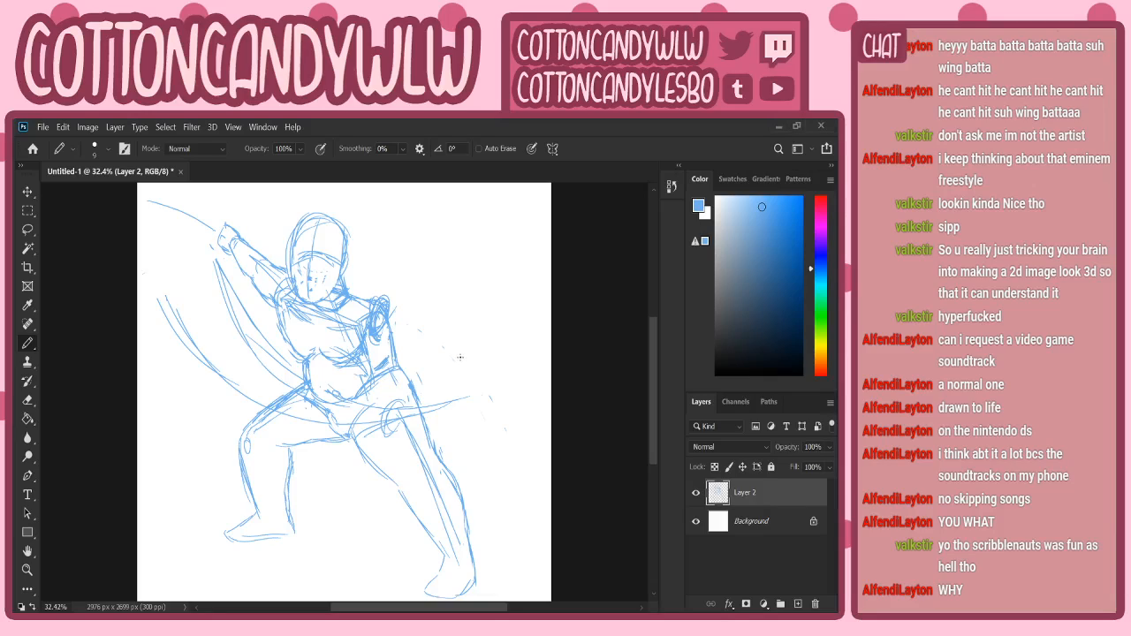
# - Try a straight arm reaching down from the shoulder across the hip to a hand, then undo it
pyautogui.moveTo(391, 320); pyautogui.dragTo(448, 405)
pyautogui.moveTo(411, 353); pyautogui.dragTo(458, 427)
pyautogui.moveTo(429, 378)
pyautogui.mouseDown()
pyautogui.moveTo(464, 452)
pyautogui.moveTo(483, 445)
pyautogui.moveTo(482, 420)
pyautogui.mouseUp()
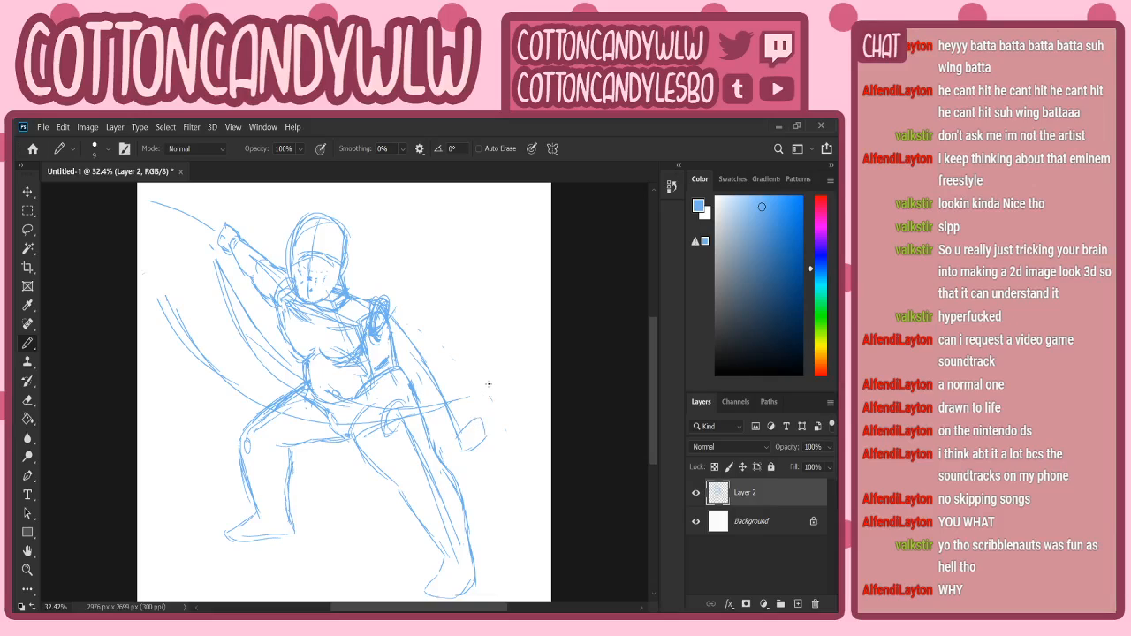
pyautogui.hotkey('ctrl', 'z')
pyautogui.hotkey('ctrl', 'z')
pyautogui.hotkey('ctrl', 'z')
pyautogui.hotkey('ctrl', 'z')
pyautogui.hotkey('ctrl', 'z')
pyautogui.hotkey('ctrl', 'z')
pyautogui.hotkey('ctrl', 'z')
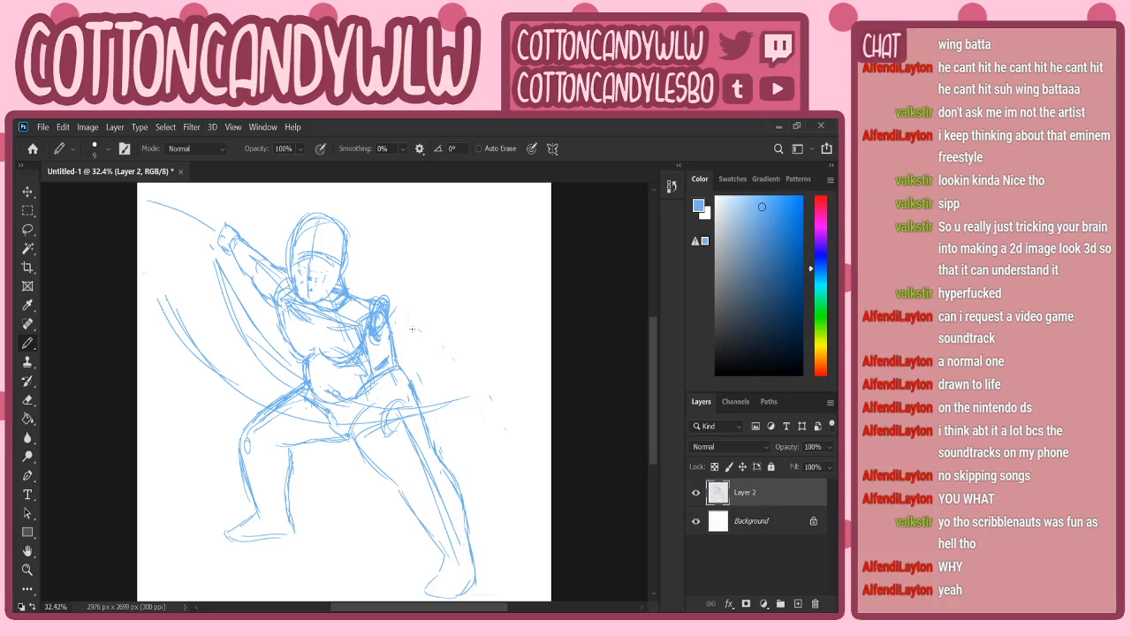
# - Refine the shoulder contour and raised arm's upper edge, and close the outlines of both feet
pyautogui.moveTo(392, 302)
pyautogui.mouseDown()
pyautogui.moveTo(389, 322)
pyautogui.moveTo(392, 313)
pyautogui.mouseUp()
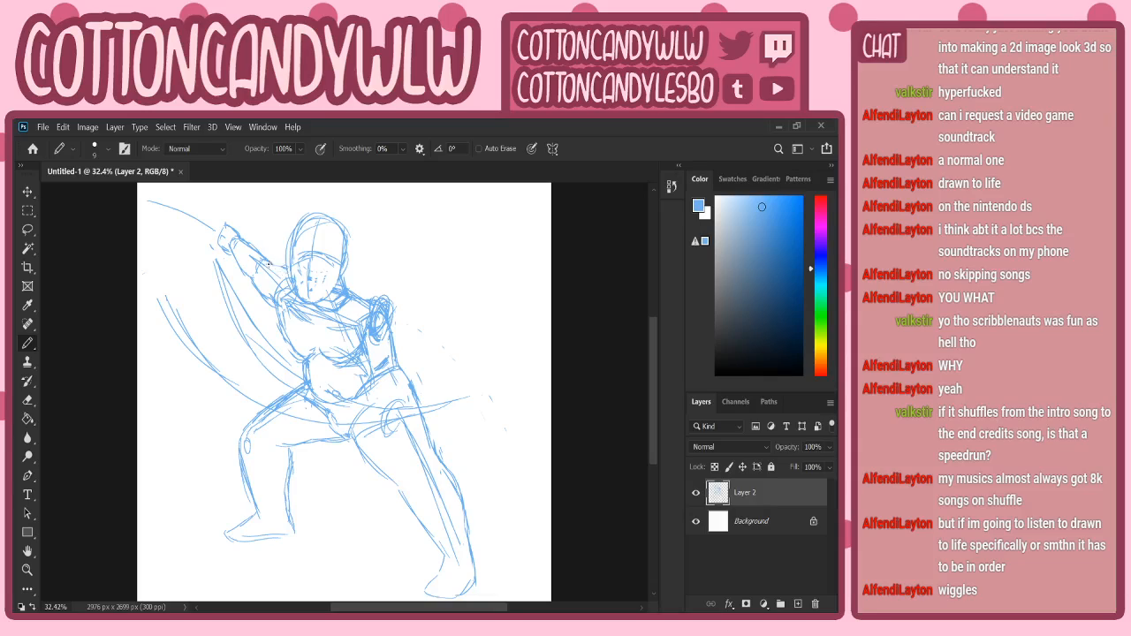
pyautogui.moveTo(268, 262); pyautogui.dragTo(288, 268)
pyautogui.moveTo(294, 531); pyautogui.dragTo(277, 534)
pyautogui.moveTo(444, 566)
pyautogui.mouseDown()
pyautogui.moveTo(430, 583)
pyautogui.moveTo(462, 596)
pyautogui.mouseUp()
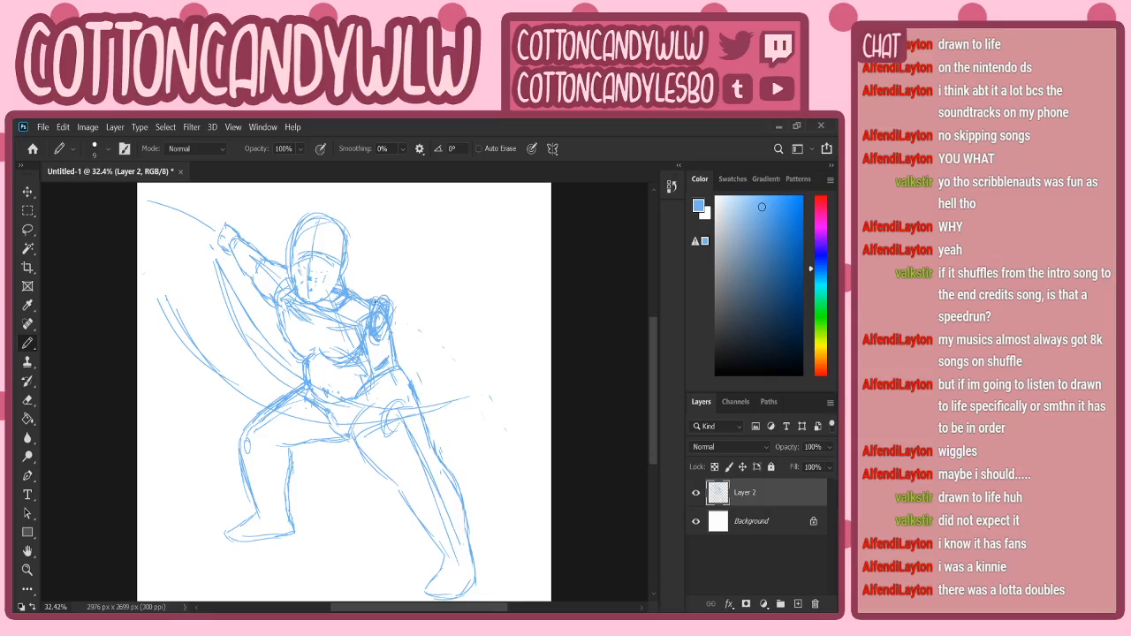
pyautogui.moveTo(369, 294); pyautogui.dragTo(357, 300)
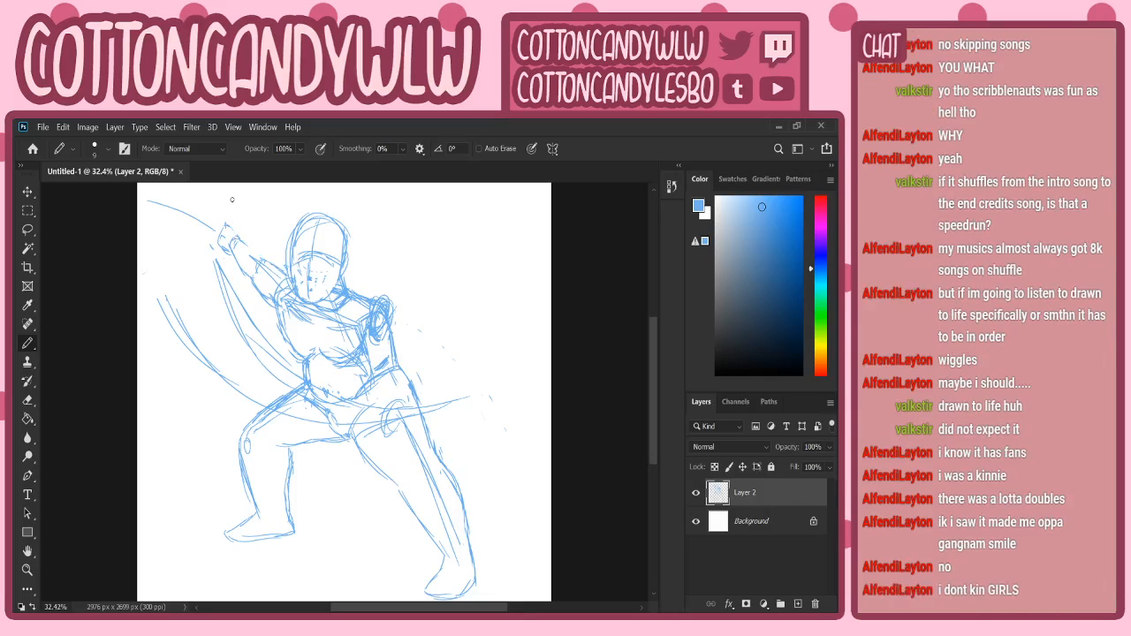
# - Try cleaning up and redrawing the raised arm's upper and lower contours, then undo the changes
pyautogui.moveTo(226, 225); pyautogui.dragTo(283, 273)
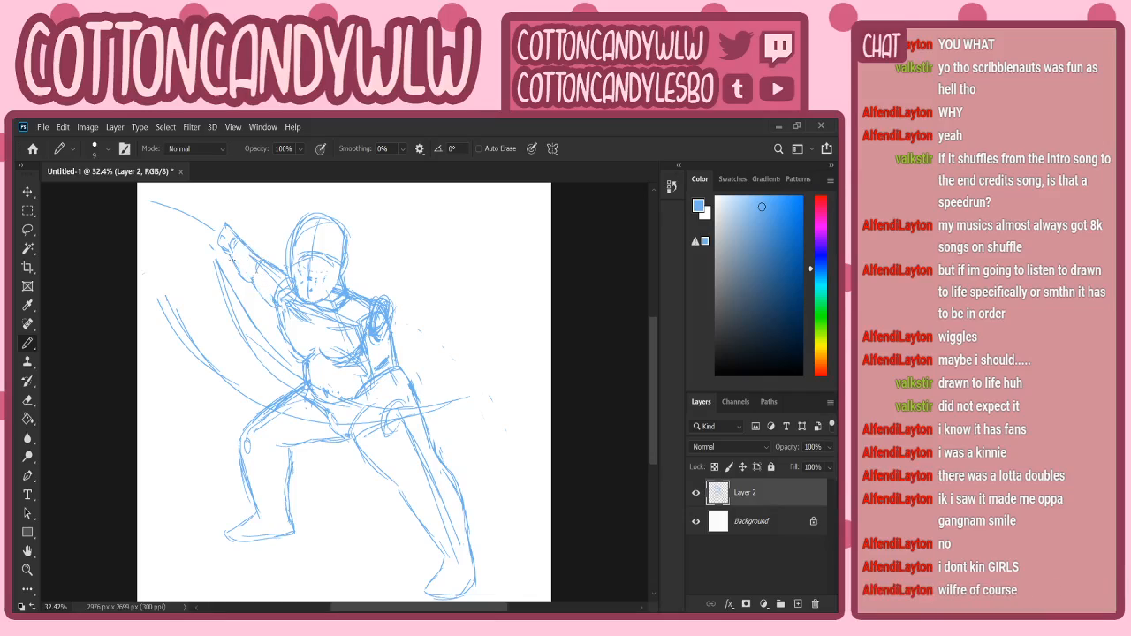
pyautogui.moveTo(232, 258); pyautogui.dragTo(268, 295)
pyautogui.hotkey('ctrl', 'z')
pyautogui.hotkey('ctrl', 'z')
pyautogui.hotkey('ctrl', 'z')
pyautogui.hotkey('ctrl', 'z')
pyautogui.hotkey('ctrl', 'z')
pyautogui.hotkey('ctrl', 'z')
pyautogui.hotkey('ctrl', 'z')
pyautogui.hotkey('ctrl', 'z')
pyautogui.hotkey('ctrl', 'z')
pyautogui.hotkey('ctrl', 'z')
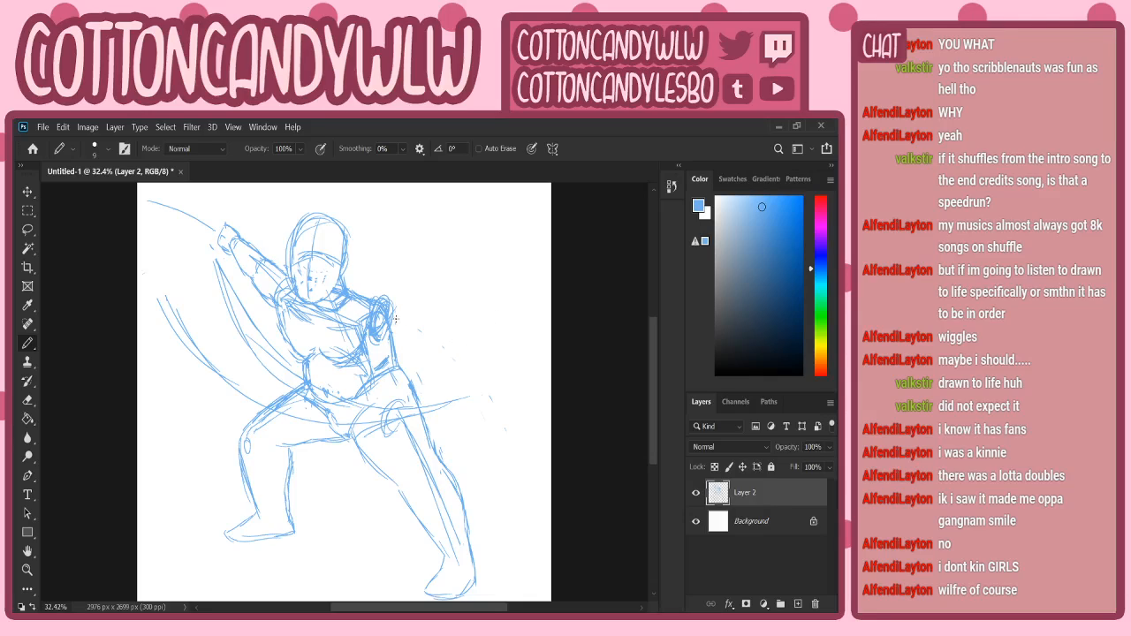
# - Sketch the lowered arm curving outward from the shoulder to the end of the sweeping arc, with its hand
pyautogui.moveTo(389, 313); pyautogui.dragTo(474, 398)
pyautogui.moveTo(438, 357)
pyautogui.mouseDown()
pyautogui.moveTo(489, 432)
pyautogui.moveTo(486, 447)
pyautogui.mouseUp()
pyautogui.moveTo(468, 400)
pyautogui.mouseDown()
pyautogui.moveTo(456, 427)
pyautogui.moveTo(481, 436)
pyautogui.moveTo(485, 404)
pyautogui.moveTo(468, 409)
pyautogui.moveTo(486, 449)
pyautogui.mouseUp()
pyautogui.moveTo(484, 443)
pyautogui.mouseDown()
pyautogui.moveTo(487, 417)
pyautogui.moveTo(469, 454)
pyautogui.moveTo(483, 402)
pyautogui.moveTo(485, 439)
pyautogui.moveTo(474, 433)
pyautogui.mouseUp()
# - Lasso the lowered arm's hand and reposition it just below the end of the sweeping curve, then deselect it
pyautogui.press('l')
pyautogui.press('v')
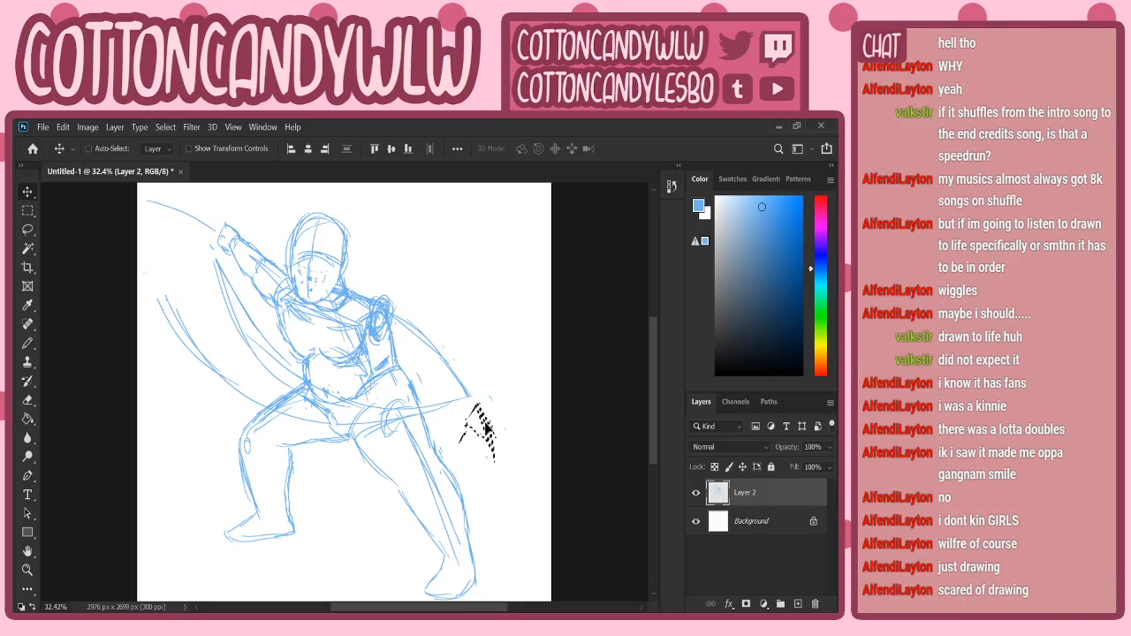
pyautogui.press('b')
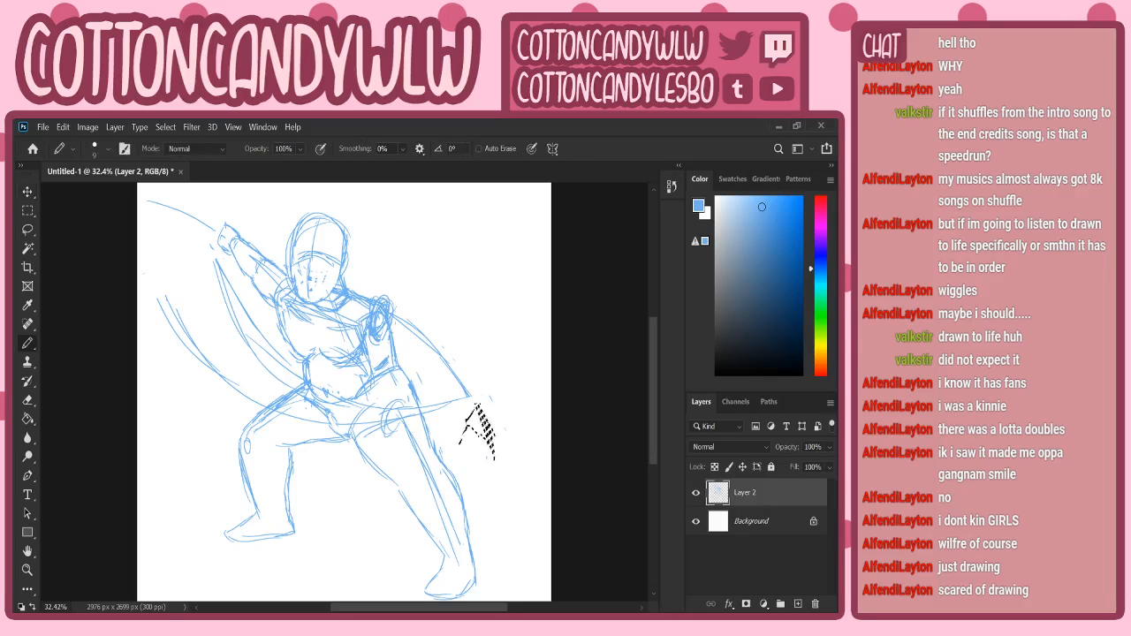
pyautogui.hotkey('ctrl', 'd')
# - Redraw the lowered arm from shoulder to hand with elbow and forearm contours, and clean out the old shoulder circle
pyautogui.moveTo(476, 400); pyautogui.dragTo(462, 384)
pyautogui.moveTo(386, 300)
pyautogui.mouseDown()
pyautogui.moveTo(430, 342)
pyautogui.moveTo(410, 364)
pyautogui.moveTo(430, 373)
pyautogui.moveTo(437, 357)
pyautogui.mouseUp()
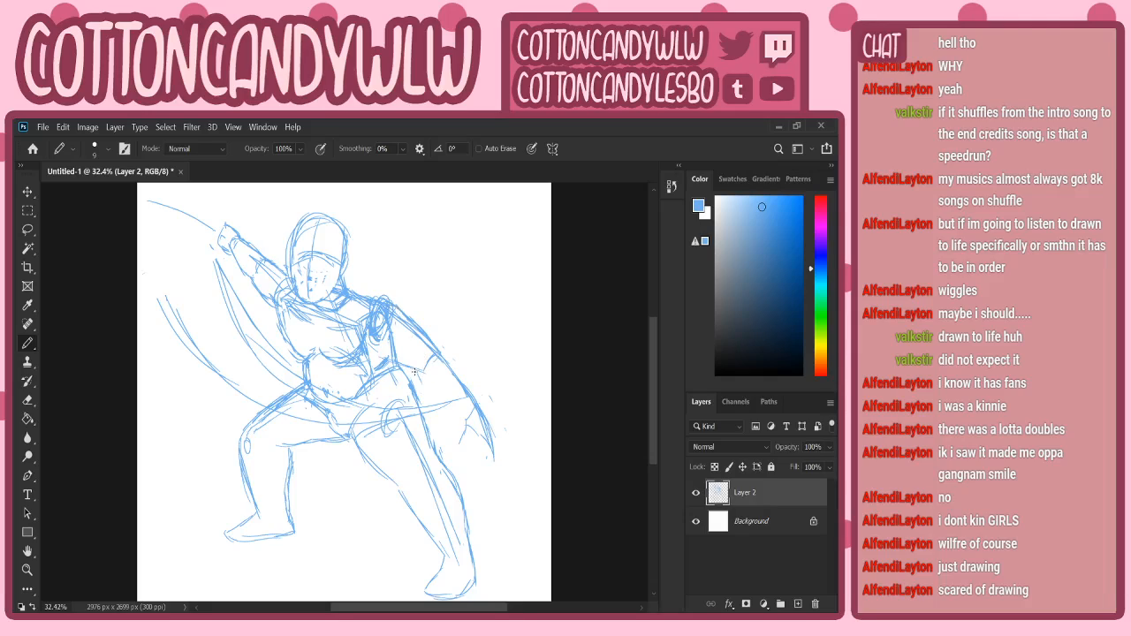
pyautogui.moveTo(420, 376)
pyautogui.mouseDown()
pyautogui.moveTo(433, 357)
pyautogui.moveTo(427, 389)
pyautogui.moveTo(442, 408)
pyautogui.moveTo(467, 417)
pyautogui.moveTo(464, 380)
pyautogui.moveTo(480, 411)
pyautogui.moveTo(456, 447)
pyautogui.moveTo(479, 433)
pyautogui.moveTo(491, 456)
pyautogui.moveTo(489, 434)
pyautogui.mouseUp()
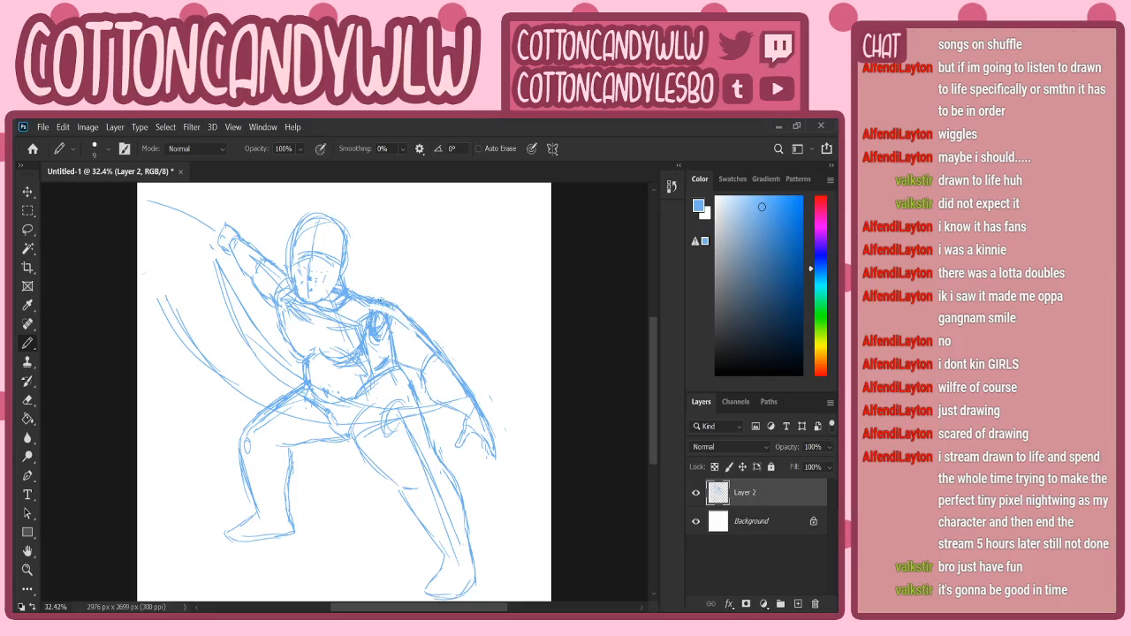
pyautogui.moveTo(376, 313)
pyautogui.mouseDown()
pyautogui.moveTo(377, 340)
pyautogui.moveTo(393, 334)
pyautogui.moveTo(380, 327)
pyautogui.moveTo(404, 360)
pyautogui.moveTo(397, 334)
pyautogui.moveTo(369, 347)
pyautogui.moveTo(427, 370)
pyautogui.mouseUp()
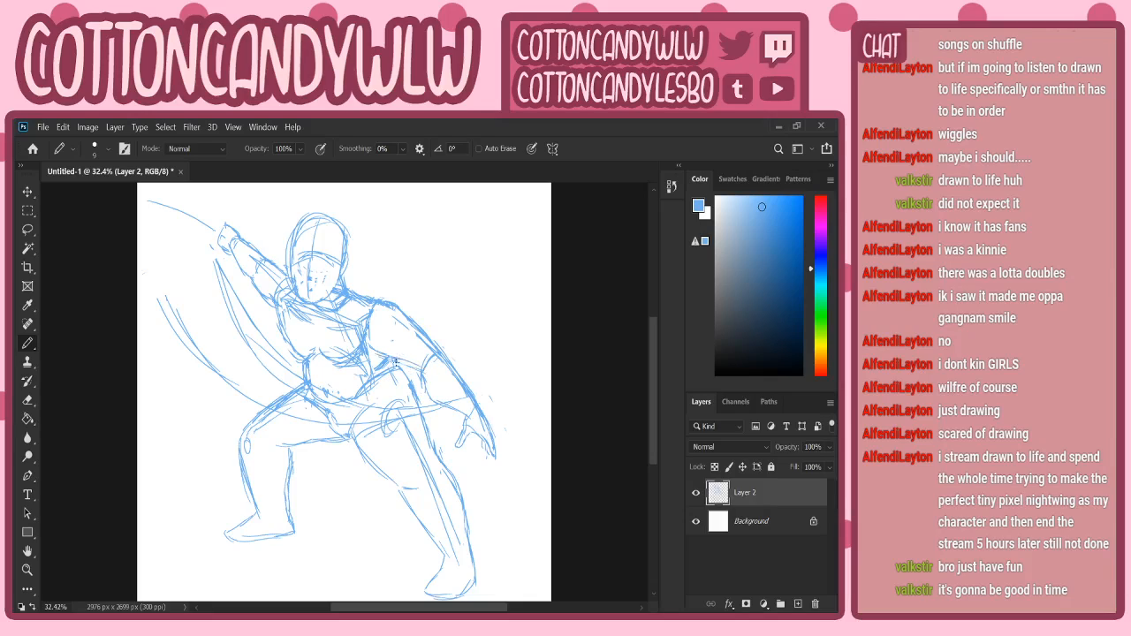
# - Select the lowered arm and distort it to 104.81% width, 94.15% height and a -5.5° rotation, then deselect it
pyautogui.press('l')
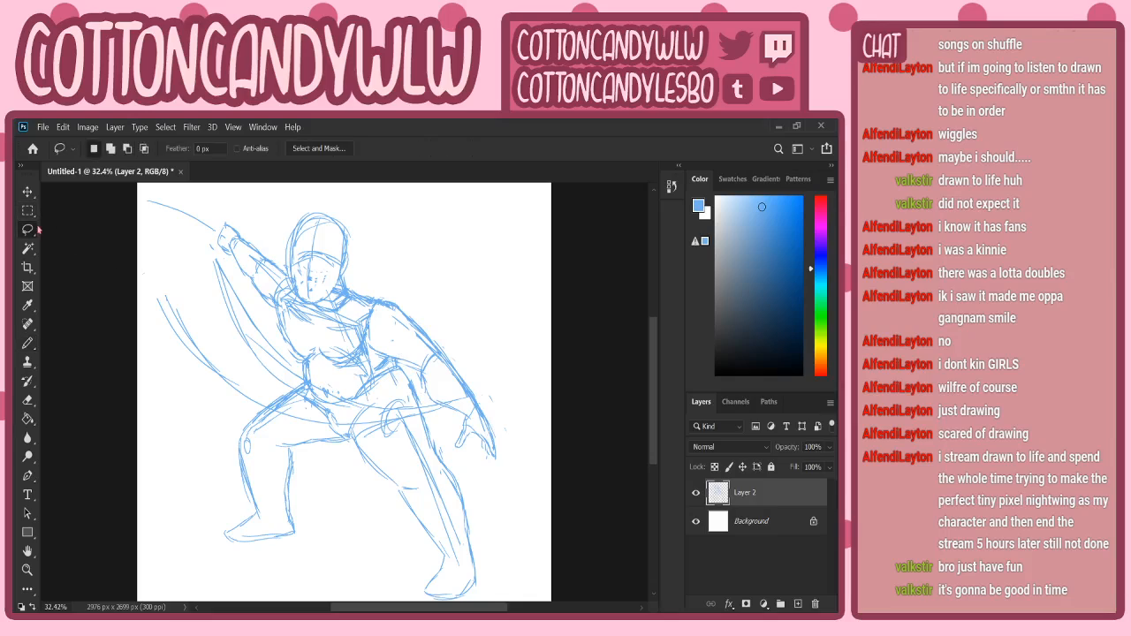
pyautogui.moveTo(395, 359)
pyautogui.mouseDown()
pyautogui.moveTo(459, 423)
pyautogui.moveTo(455, 459)
pyautogui.moveTo(515, 479)
pyautogui.moveTo(491, 317)
pyautogui.moveTo(423, 284)
pyautogui.mouseUp()
pyautogui.hotkey('ctrl', 't')
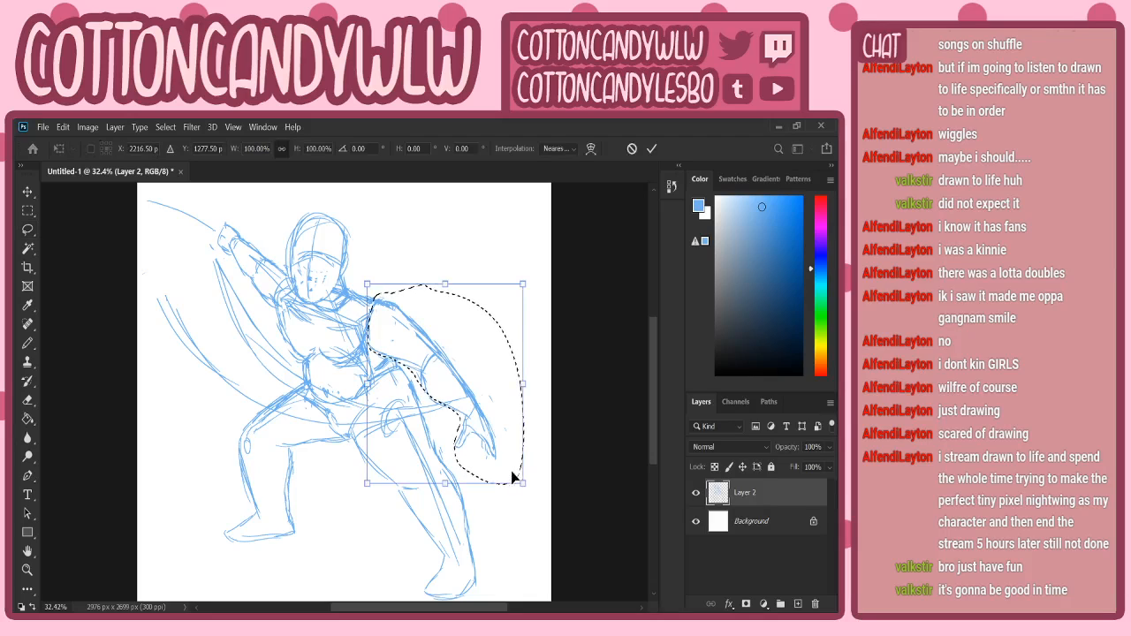
pyautogui.moveTo(523, 484); pyautogui.dragTo(515, 476)
pyautogui.moveTo(528, 386); pyautogui.dragTo(533, 399)
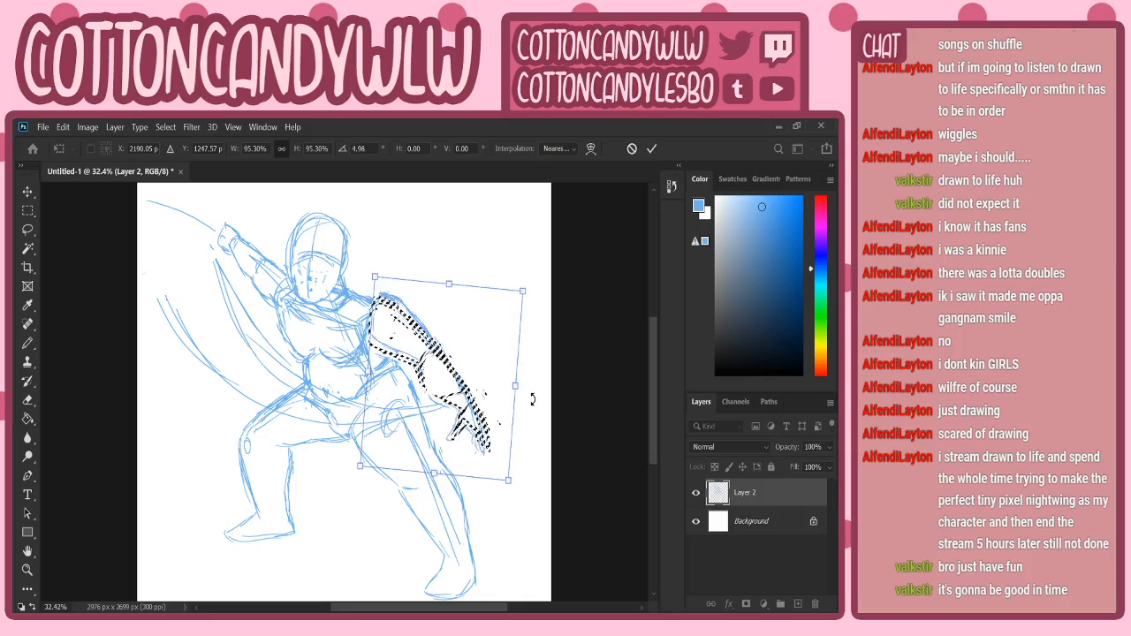
pyautogui.moveTo(478, 371); pyautogui.dragTo(472, 379)
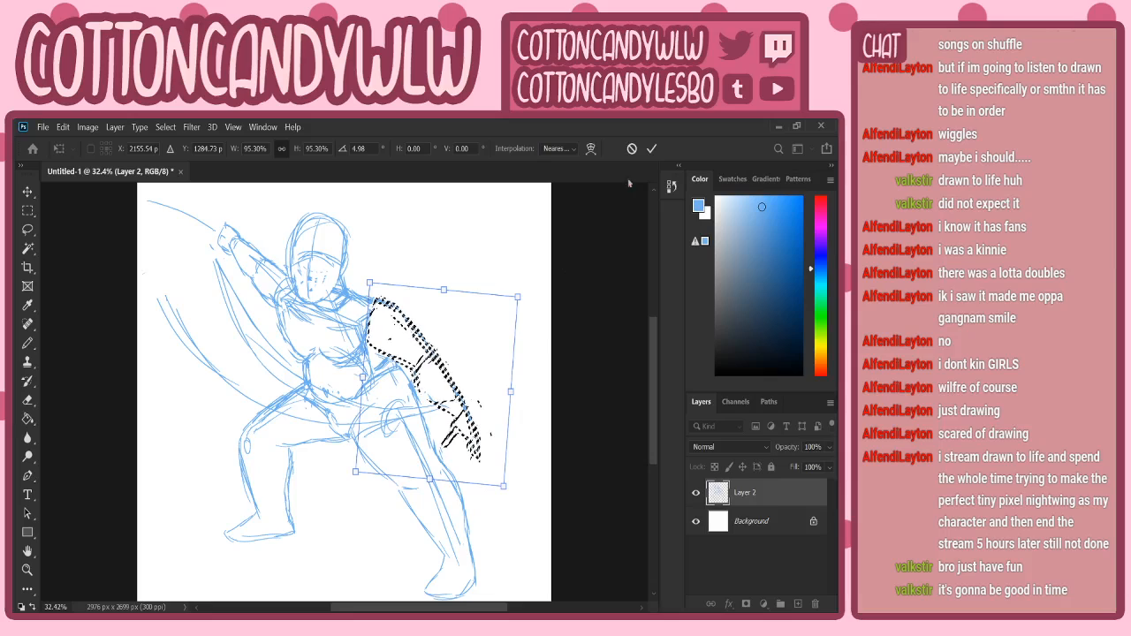
pyautogui.moveTo(518, 269); pyautogui.dragTo(510, 263)
pyautogui.moveTo(472, 334); pyautogui.dragTo(476, 328)
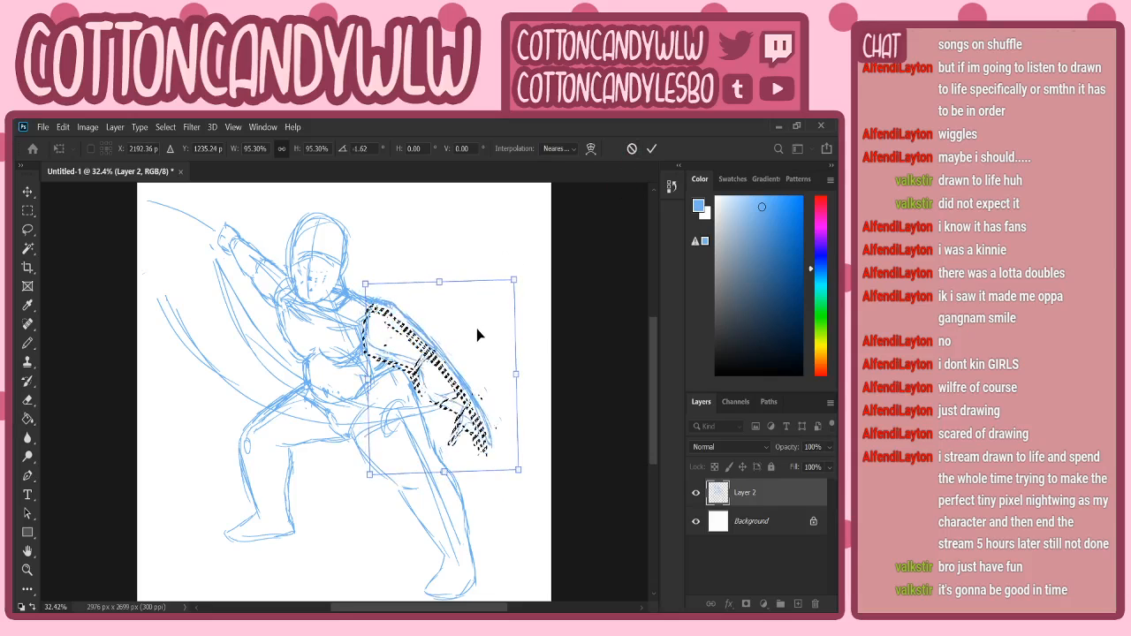
pyautogui.moveTo(516, 283); pyautogui.dragTo(528, 265)
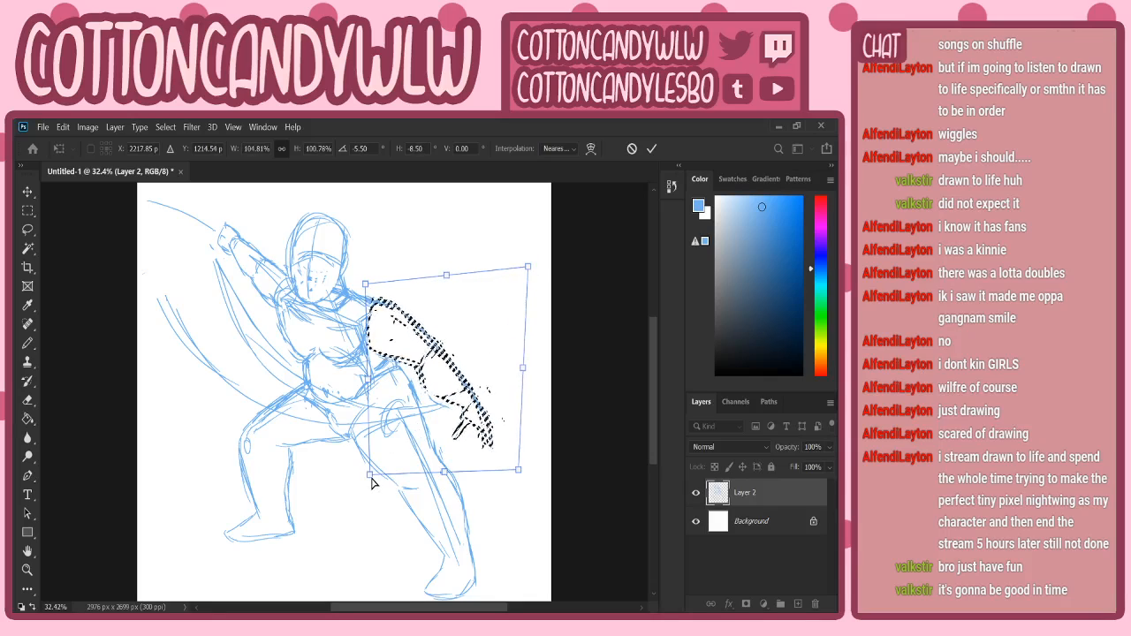
pyautogui.moveTo(369, 475); pyautogui.dragTo(366, 485)
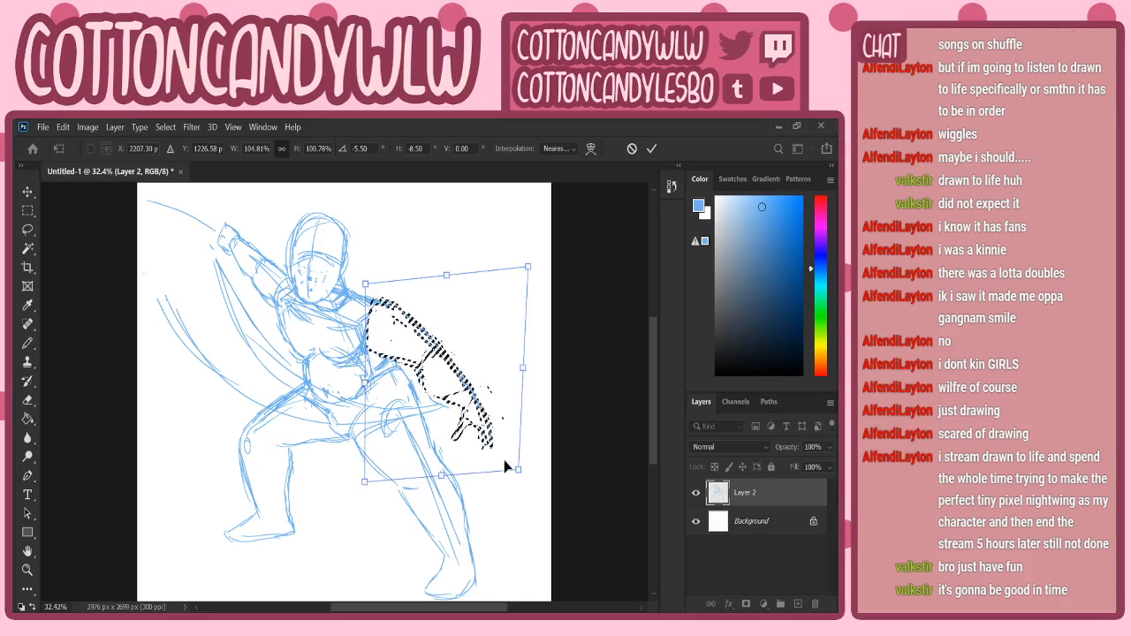
pyautogui.moveTo(518, 469); pyautogui.dragTo(516, 457)
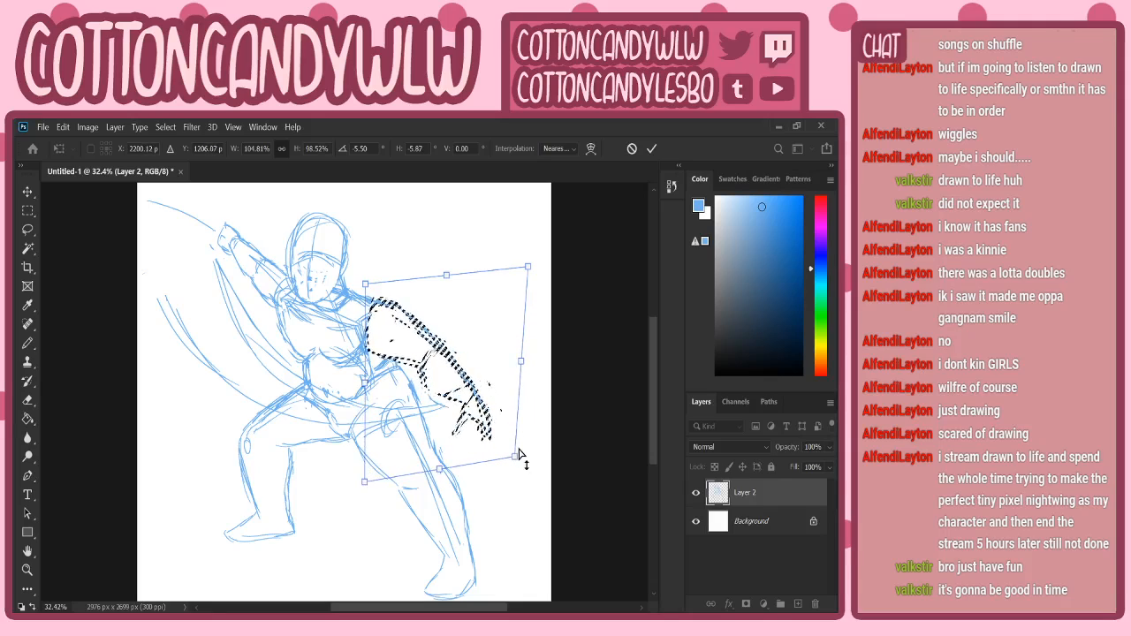
pyautogui.moveTo(364, 482); pyautogui.dragTo(370, 470)
pyautogui.click(652, 149)
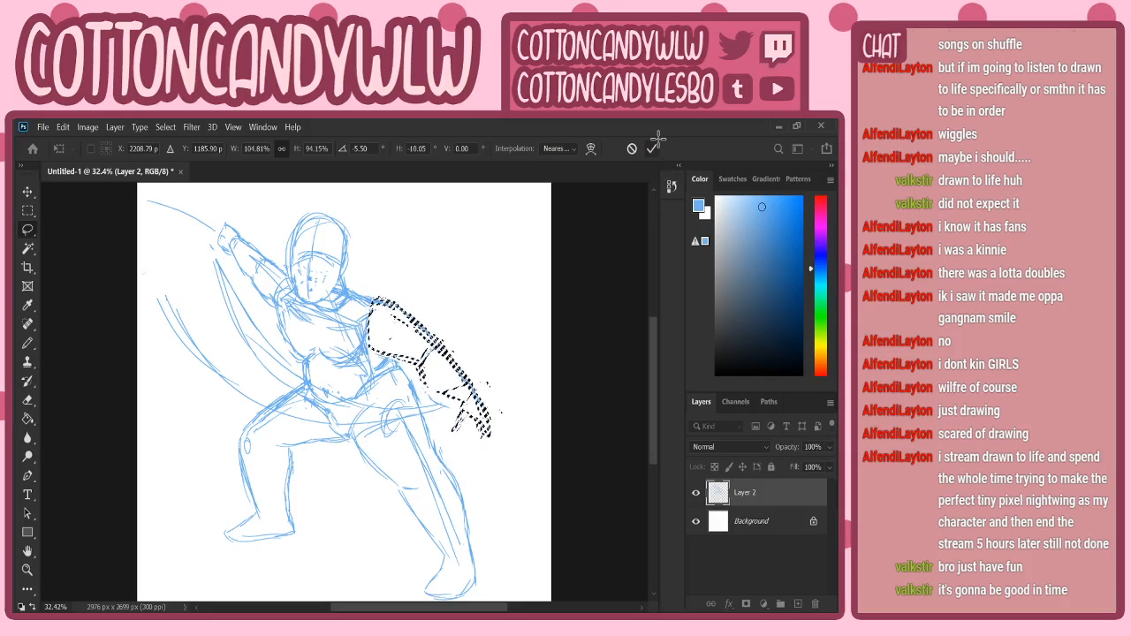
pyautogui.hotkey('ctrl', 'd')
pyautogui.press('b')
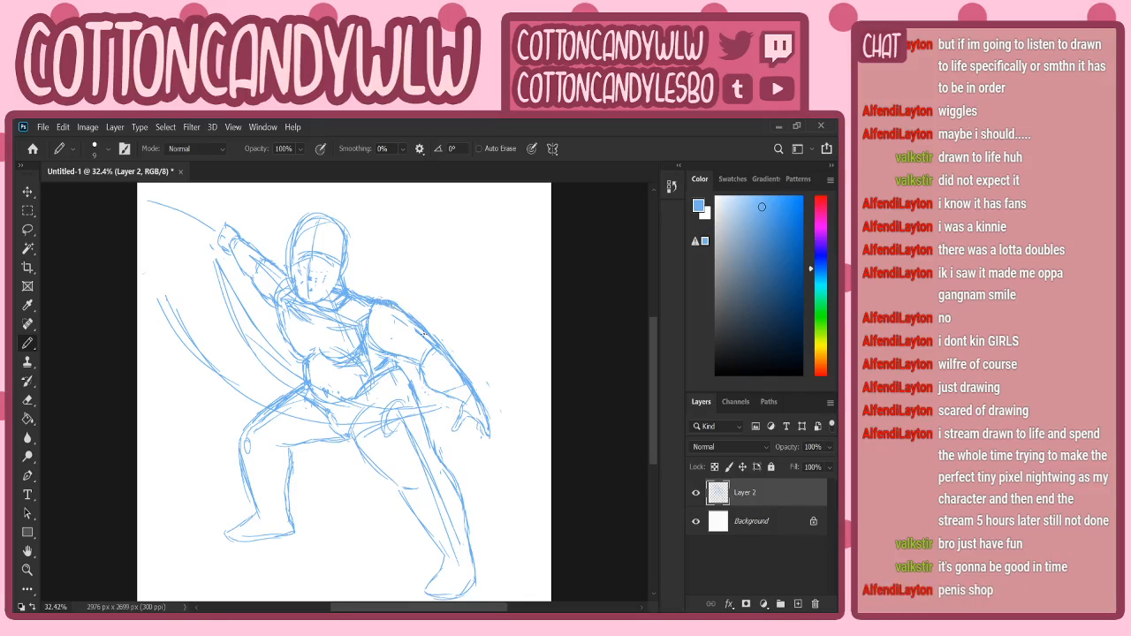
# - Try rotating the lowered arm about 4.7° and shifting it inward toward the body, then undo the transform
pyautogui.press('l')
pyautogui.moveTo(382, 311)
pyautogui.mouseDown()
pyautogui.moveTo(372, 349)
pyautogui.moveTo(451, 402)
pyautogui.moveTo(446, 424)
pyautogui.moveTo(505, 451)
pyautogui.moveTo(516, 412)
pyautogui.moveTo(437, 314)
pyautogui.moveTo(378, 296)
pyautogui.mouseUp()
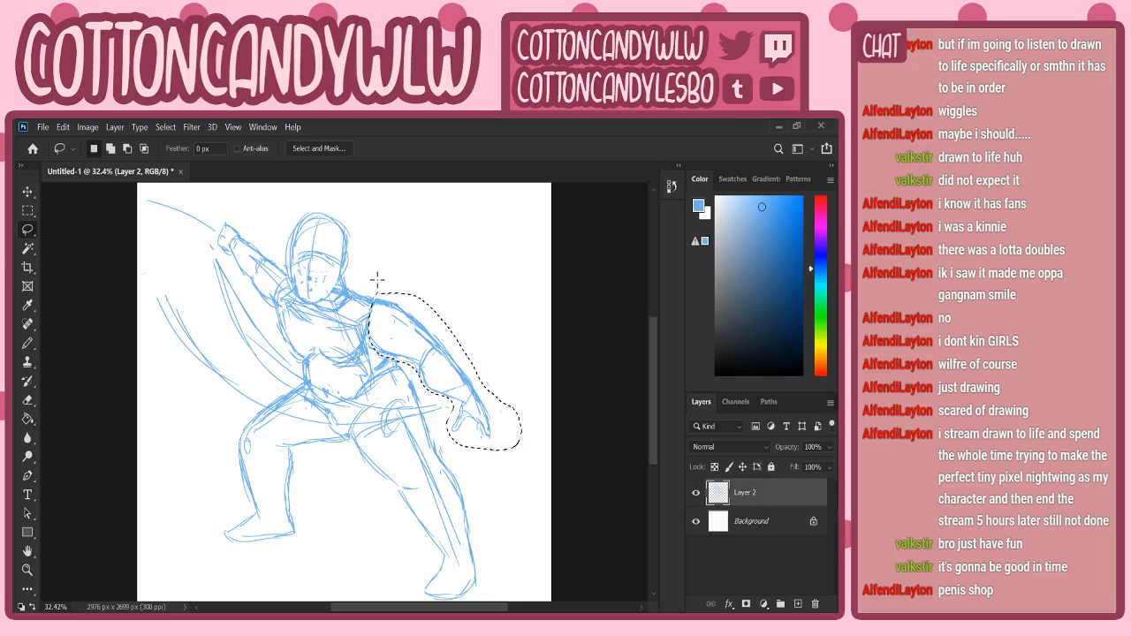
pyautogui.click(29, 190)
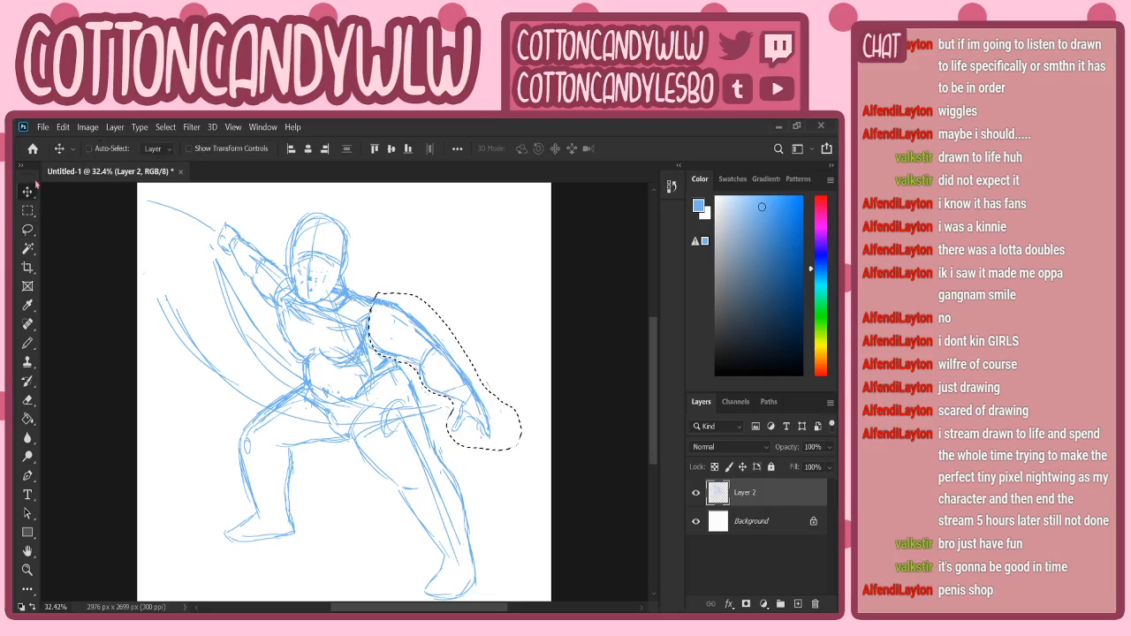
pyautogui.hotkey('ctrl', 't')
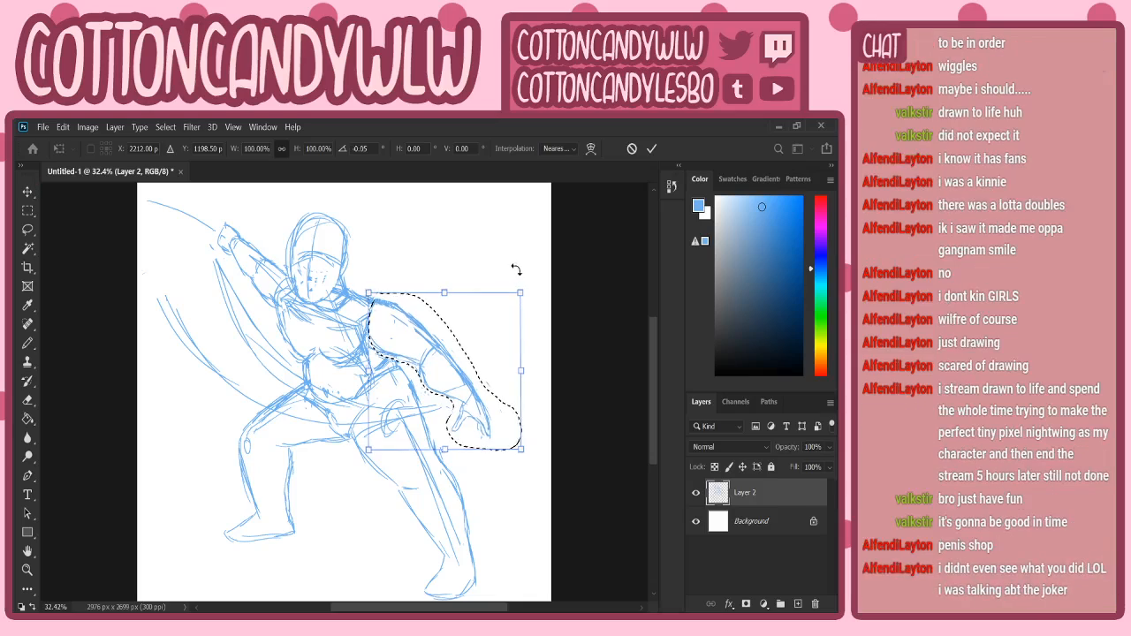
pyautogui.moveTo(516, 268); pyautogui.dragTo(524, 274)
pyautogui.moveTo(430, 363); pyautogui.dragTo(424, 361)
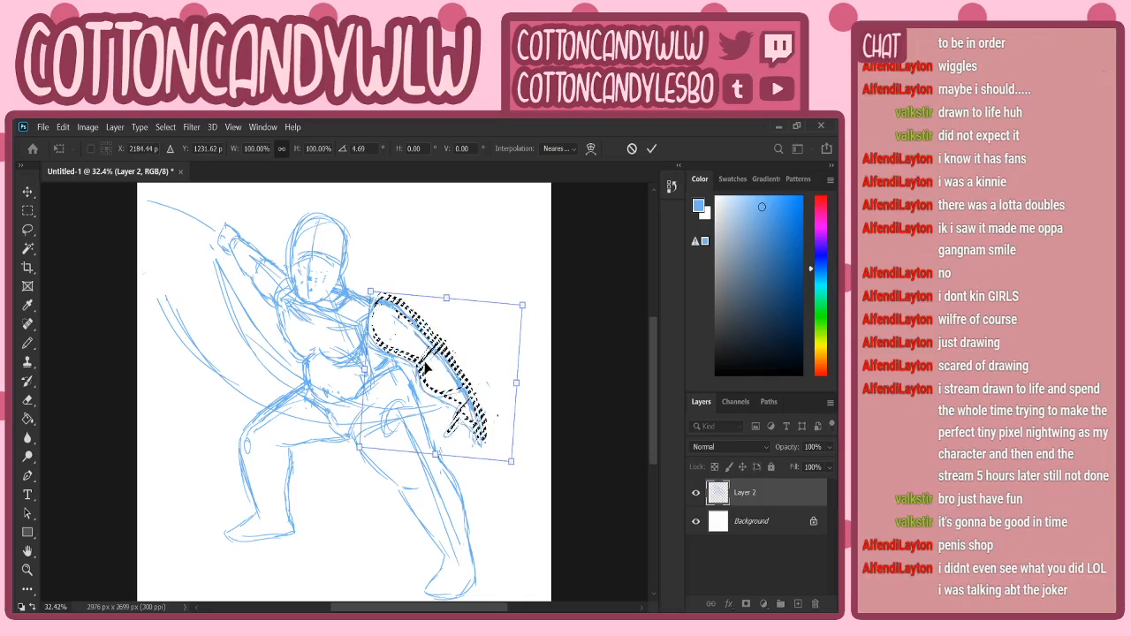
pyautogui.click(652, 148)
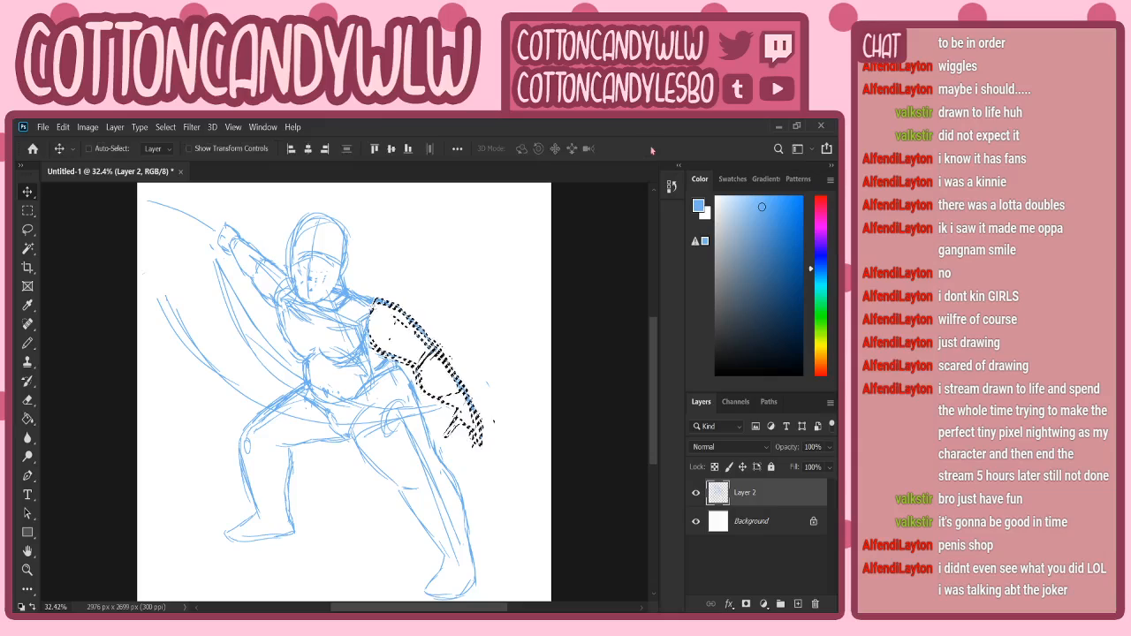
pyautogui.hotkey('ctrl', 'd')
pyautogui.press('b')
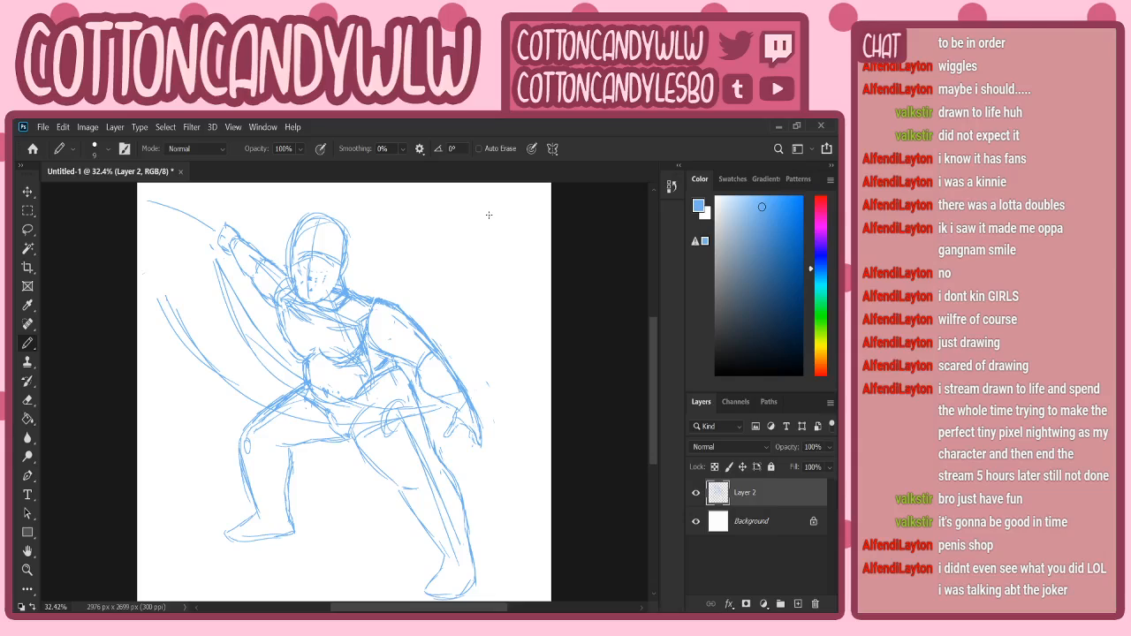
pyautogui.hotkey('ctrl', 'z')
pyautogui.hotkey('ctrl', 'z')
pyautogui.hotkey('ctrl', 'z')
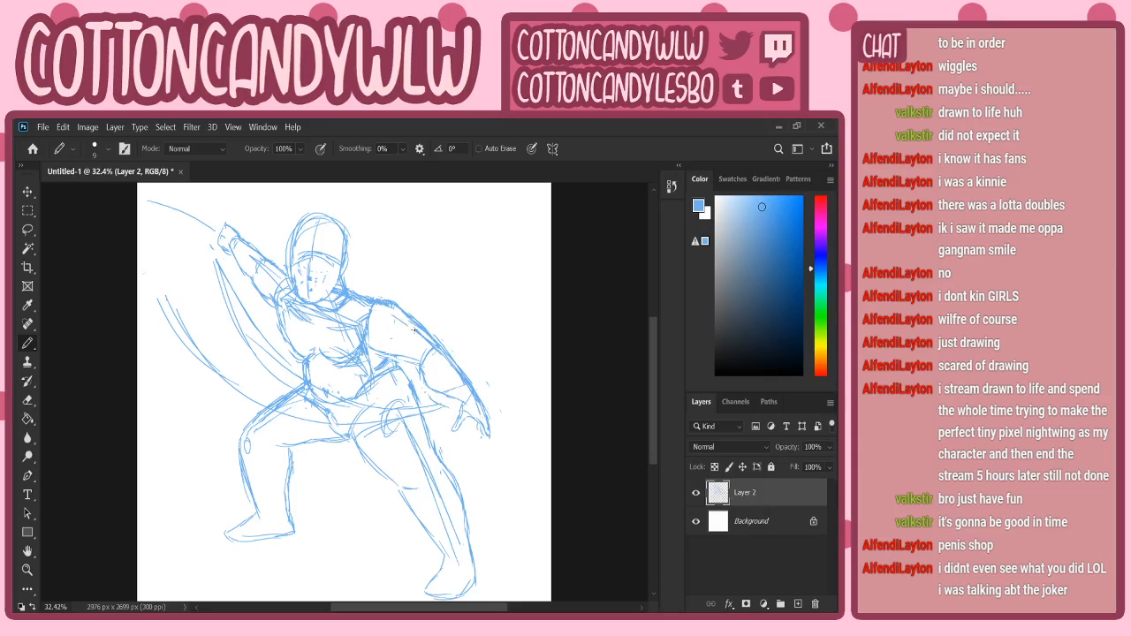
# - Try rough straight guides and blocky hand shapes from the shoulder for alternative positions of the lowered arm
pyautogui.moveTo(385, 317)
pyautogui.mouseDown()
pyautogui.moveTo(529, 421)
pyautogui.moveTo(510, 421)
pyautogui.moveTo(386, 329)
pyautogui.moveTo(464, 451)
pyautogui.mouseUp()
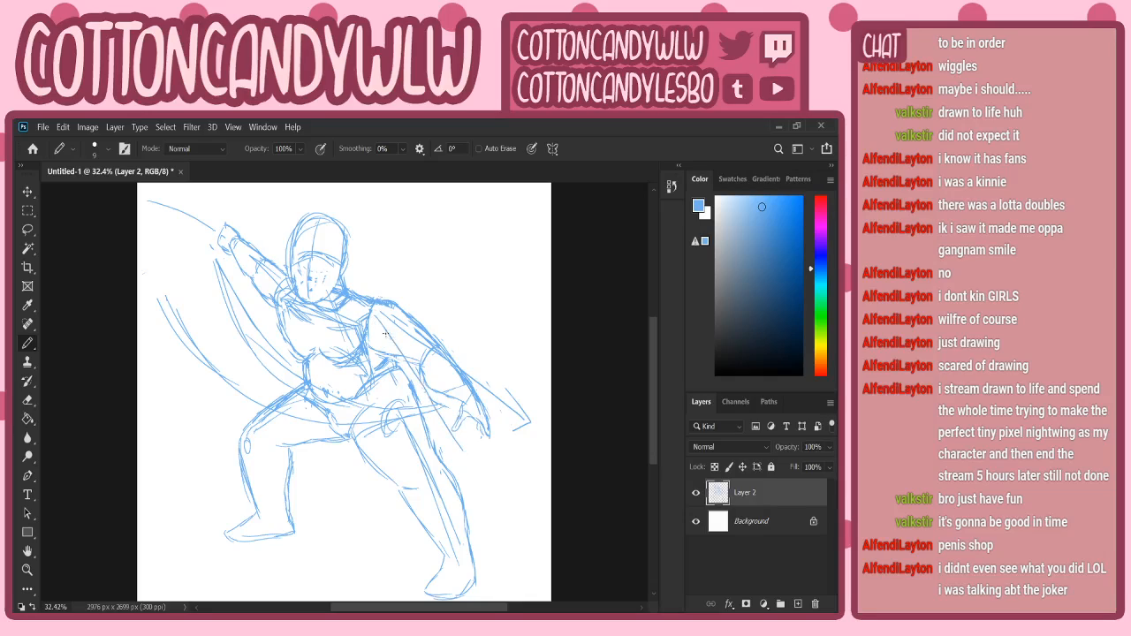
pyautogui.hotkey('ctrl', 'z')
pyautogui.moveTo(377, 320)
pyautogui.mouseDown()
pyautogui.moveTo(447, 452)
pyautogui.moveTo(453, 416)
pyautogui.moveTo(452, 431)
pyautogui.moveTo(419, 435)
pyautogui.moveTo(443, 449)
pyautogui.mouseUp()
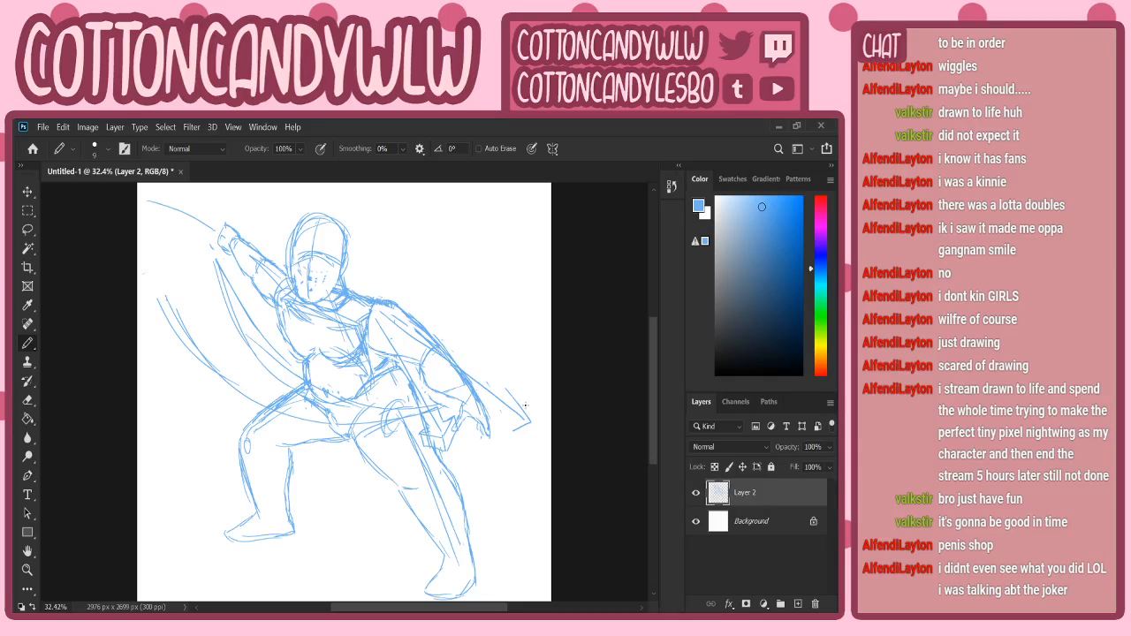
pyautogui.moveTo(461, 371)
pyautogui.mouseDown()
pyautogui.moveTo(496, 448)
pyautogui.moveTo(460, 360)
pyautogui.moveTo(533, 424)
pyautogui.mouseUp()
# - Erase the lowered arm, its hand and the rough guides, leaving the shoulder edge and the outer thigh clean
pyautogui.moveTo(433, 328)
pyautogui.mouseDown()
pyautogui.moveTo(451, 358)
pyautogui.moveTo(437, 344)
pyautogui.moveTo(420, 364)
pyautogui.moveTo(400, 310)
pyautogui.mouseUp()
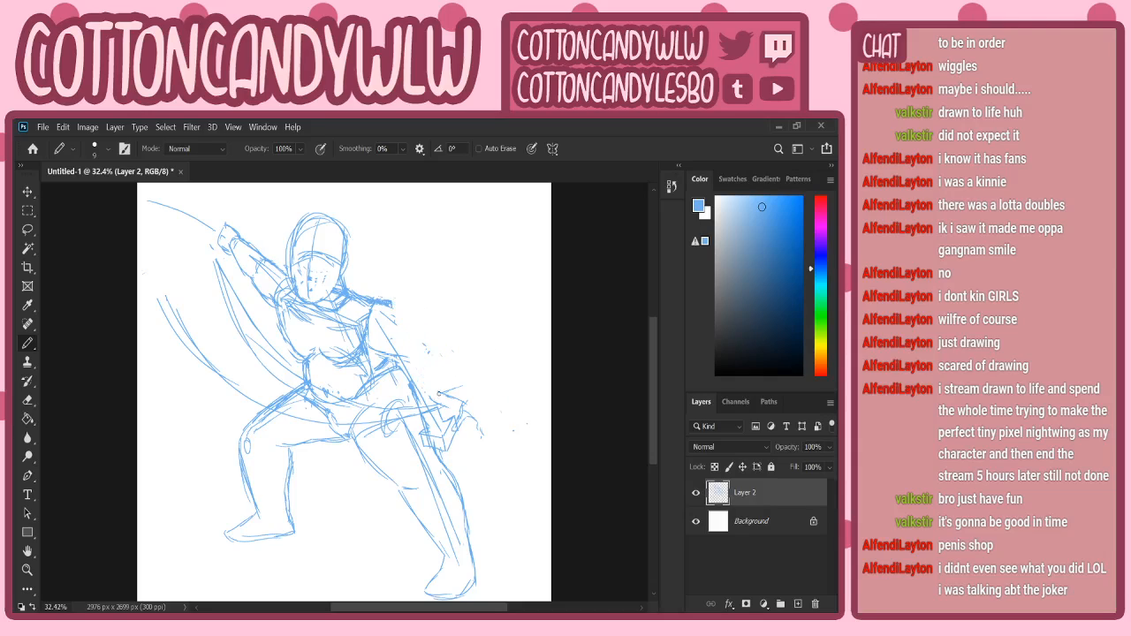
pyautogui.moveTo(439, 393)
pyautogui.mouseDown()
pyautogui.moveTo(428, 359)
pyautogui.moveTo(490, 440)
pyautogui.moveTo(437, 337)
pyautogui.moveTo(461, 366)
pyautogui.moveTo(452, 419)
pyautogui.mouseUp()
pyautogui.moveTo(381, 304); pyautogui.dragTo(390, 301)
pyautogui.moveTo(393, 340); pyautogui.dragTo(403, 362)
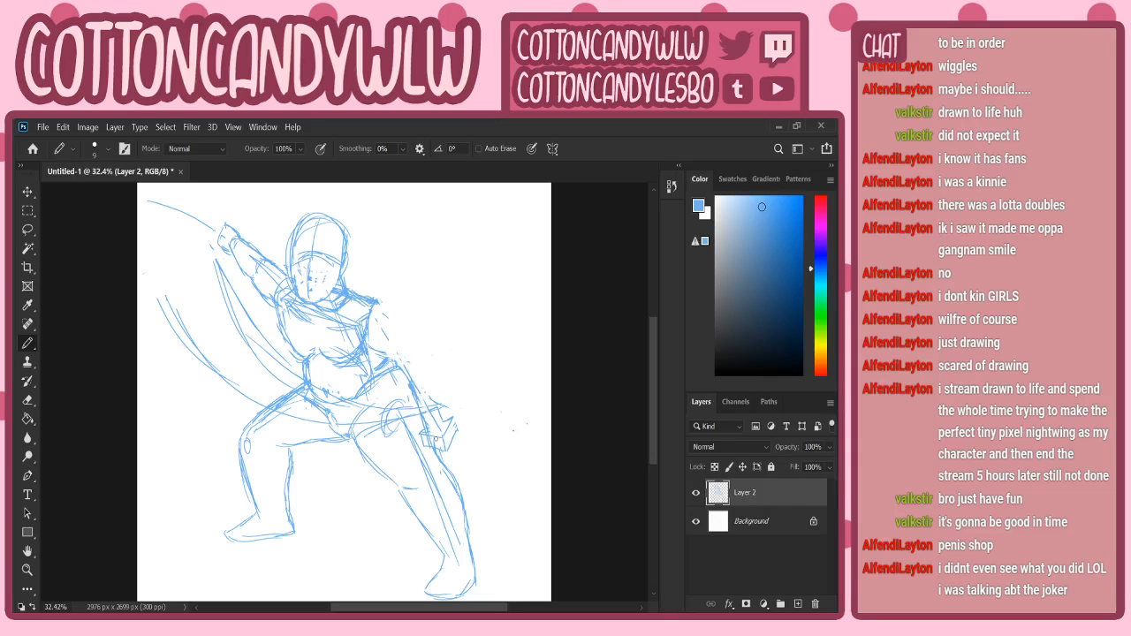
pyautogui.moveTo(427, 404)
pyautogui.mouseDown()
pyautogui.moveTo(444, 442)
pyautogui.moveTo(437, 410)
pyautogui.moveTo(419, 433)
pyautogui.moveTo(429, 446)
pyautogui.mouseUp()
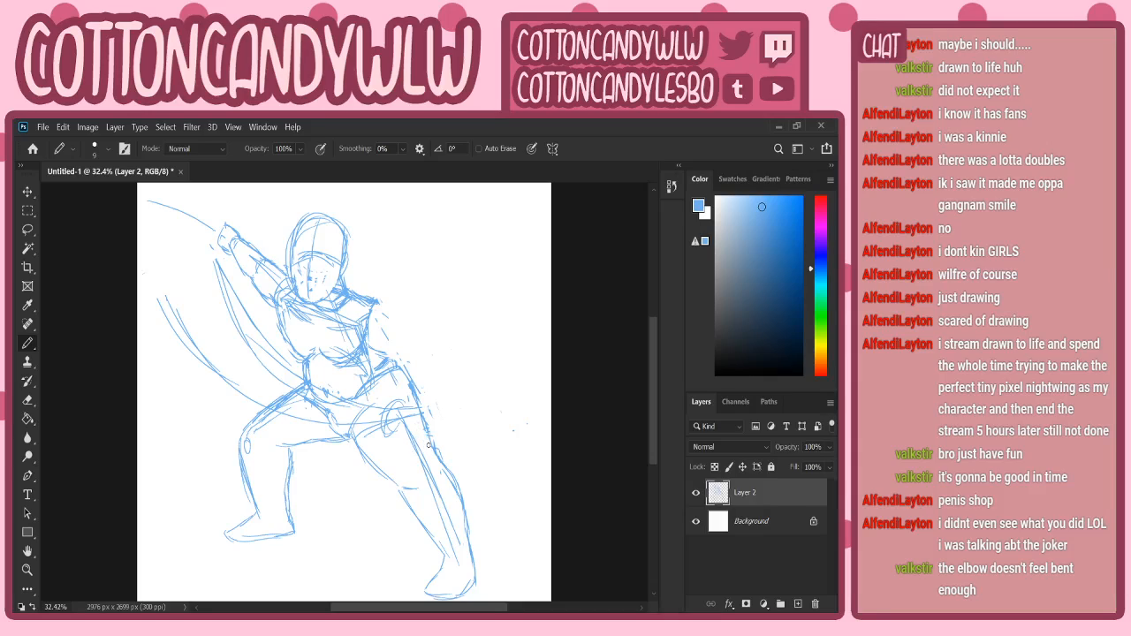
# - Sketch a new lowered arm hanging from the shoulder with a bent elbow and a hand beside the outer thigh
pyautogui.moveTo(385, 308)
pyautogui.mouseDown()
pyautogui.moveTo(377, 341)
pyautogui.moveTo(385, 311)
pyautogui.moveTo(431, 385)
pyautogui.mouseUp()
pyautogui.moveTo(419, 345)
pyautogui.mouseDown()
pyautogui.moveTo(438, 401)
pyautogui.moveTo(417, 434)
pyautogui.moveTo(442, 426)
pyautogui.moveTo(417, 405)
pyautogui.moveTo(454, 401)
pyautogui.moveTo(418, 433)
pyautogui.moveTo(425, 445)
pyautogui.moveTo(425, 430)
pyautogui.moveTo(440, 446)
pyautogui.moveTo(459, 431)
pyautogui.moveTo(449, 418)
pyautogui.mouseUp()
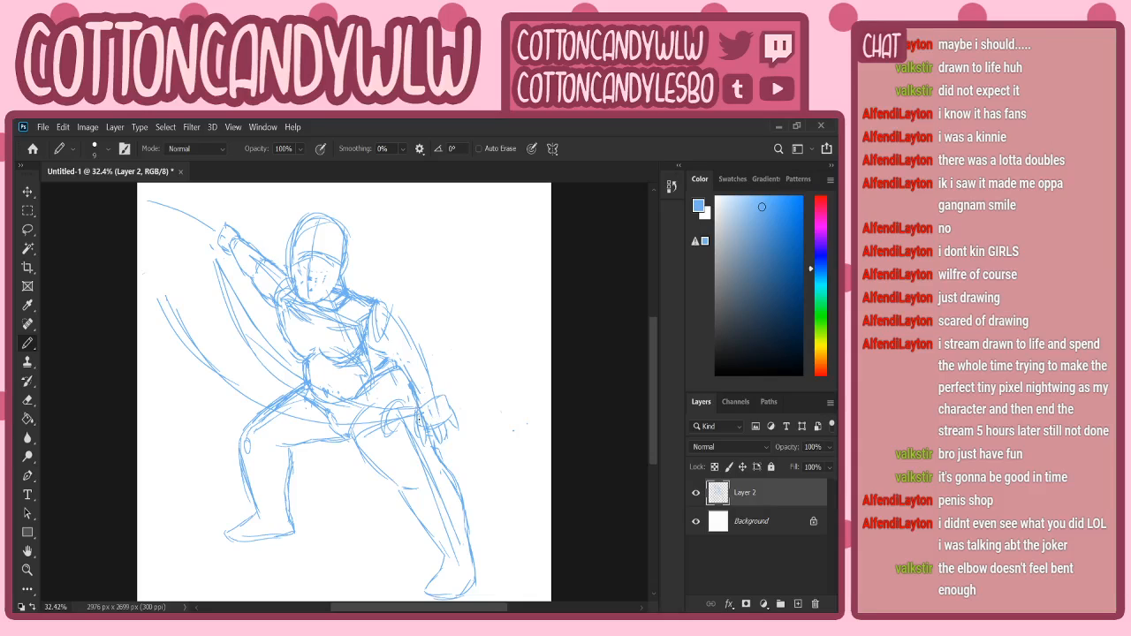
pyautogui.moveTo(422, 424)
pyautogui.mouseDown()
pyautogui.moveTo(433, 451)
pyautogui.moveTo(433, 431)
pyautogui.mouseUp()
pyautogui.moveTo(420, 345); pyautogui.dragTo(440, 394)
pyautogui.moveTo(380, 301)
pyautogui.mouseDown()
pyautogui.moveTo(424, 348)
pyautogui.moveTo(407, 325)
pyautogui.moveTo(373, 340)
pyautogui.moveTo(419, 362)
pyautogui.mouseUp()
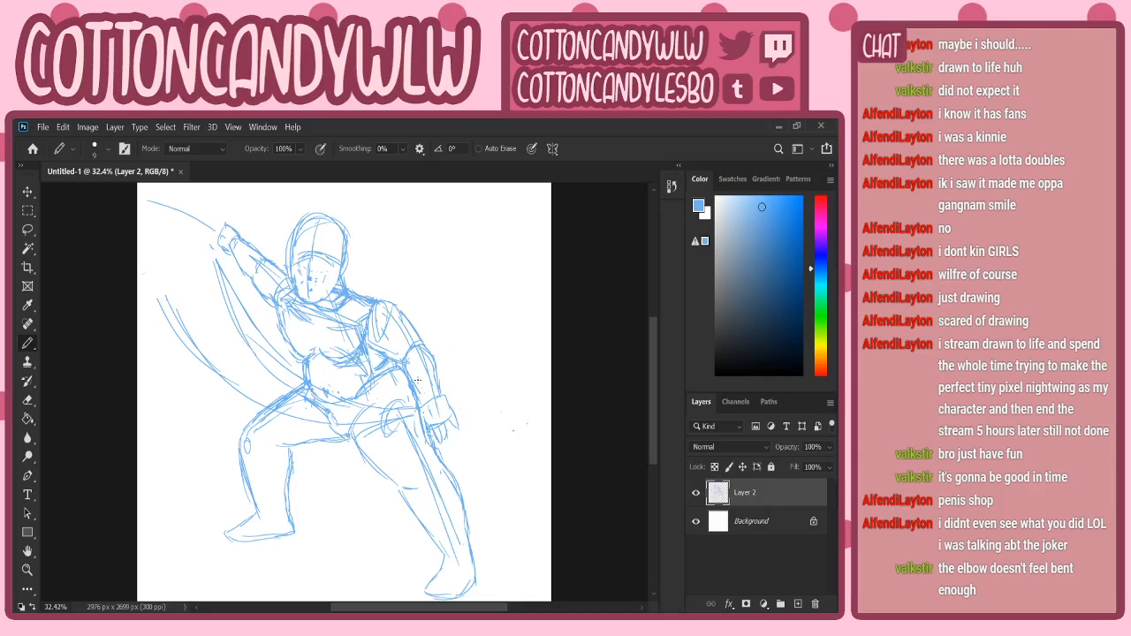
# - Erase the new arm's rough hand and redraw it with a rounded palm and curled fingers beside the thigh
pyautogui.moveTo(423, 424)
pyautogui.mouseDown()
pyautogui.moveTo(461, 421)
pyautogui.moveTo(430, 413)
pyautogui.moveTo(440, 406)
pyautogui.mouseUp()
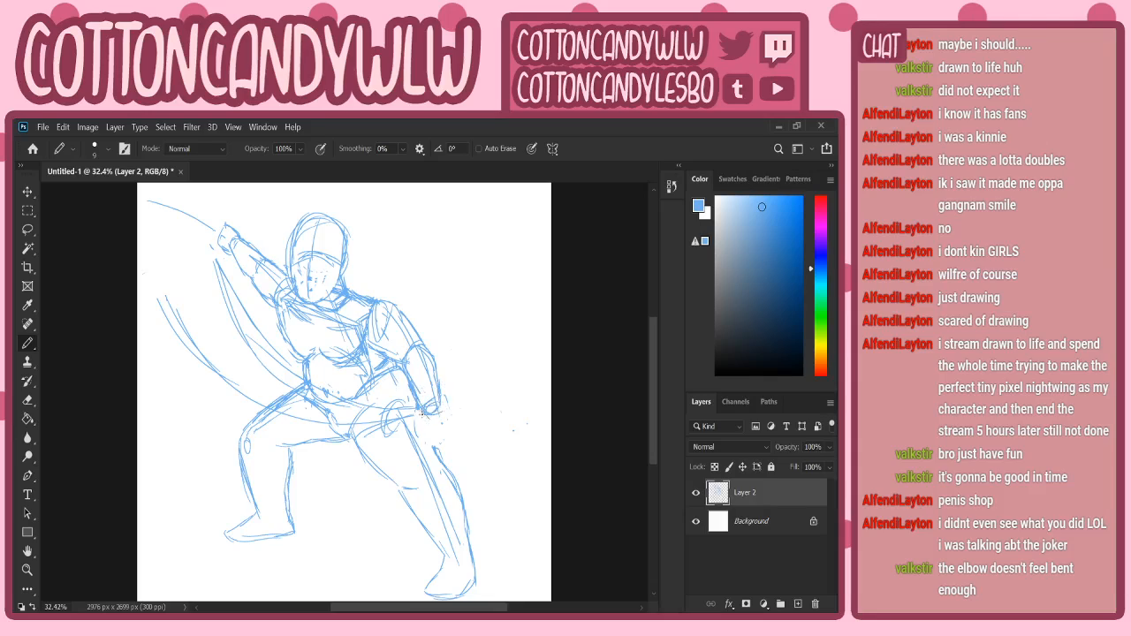
pyautogui.moveTo(439, 405)
pyautogui.mouseDown()
pyautogui.moveTo(451, 423)
pyautogui.moveTo(445, 414)
pyautogui.moveTo(433, 428)
pyautogui.mouseUp()
pyautogui.moveTo(433, 424); pyautogui.dragTo(439, 425)
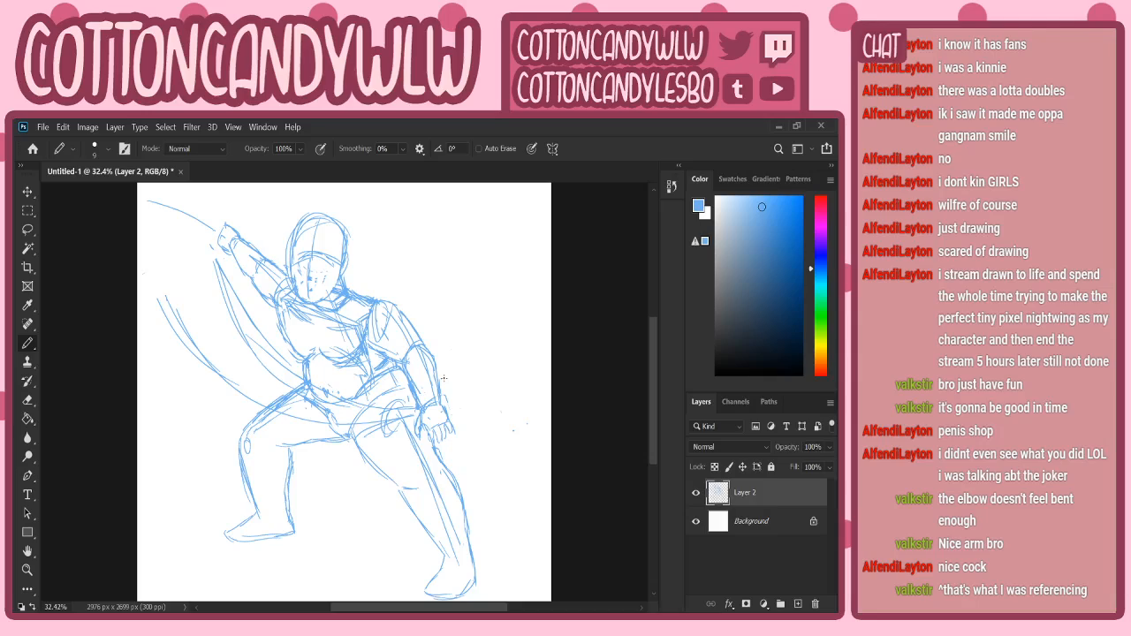
# - Lasso-select the forearm and hand of the lowered arm
pyautogui.press('l')
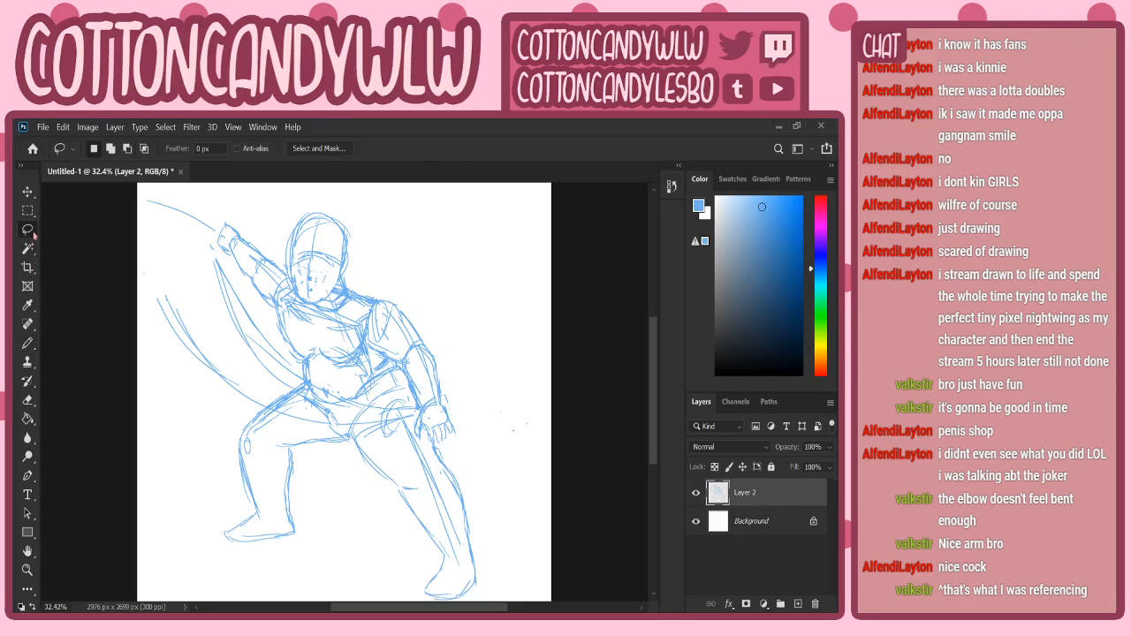
pyautogui.moveTo(428, 343)
pyautogui.mouseDown()
pyautogui.moveTo(407, 355)
pyautogui.moveTo(408, 384)
pyautogui.moveTo(424, 417)
pyautogui.moveTo(419, 442)
pyautogui.moveTo(441, 449)
pyautogui.moveTo(442, 343)
pyautogui.mouseUp()
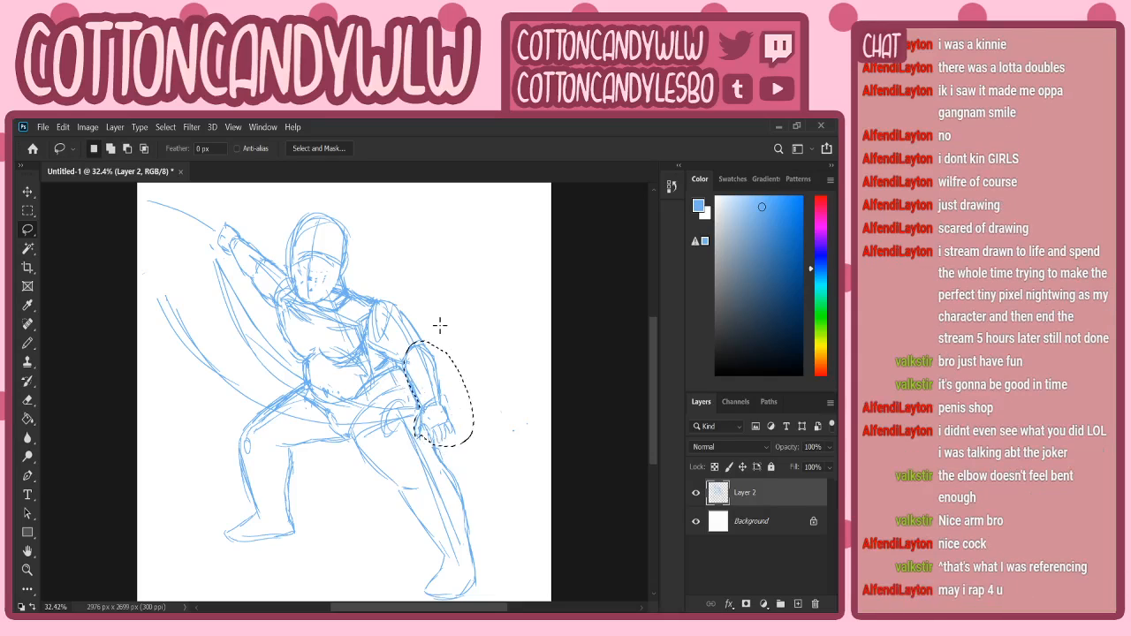
pyautogui.hotkey('ctrl', 't')
pyautogui.moveTo(473, 447); pyautogui.dragTo(478, 451)
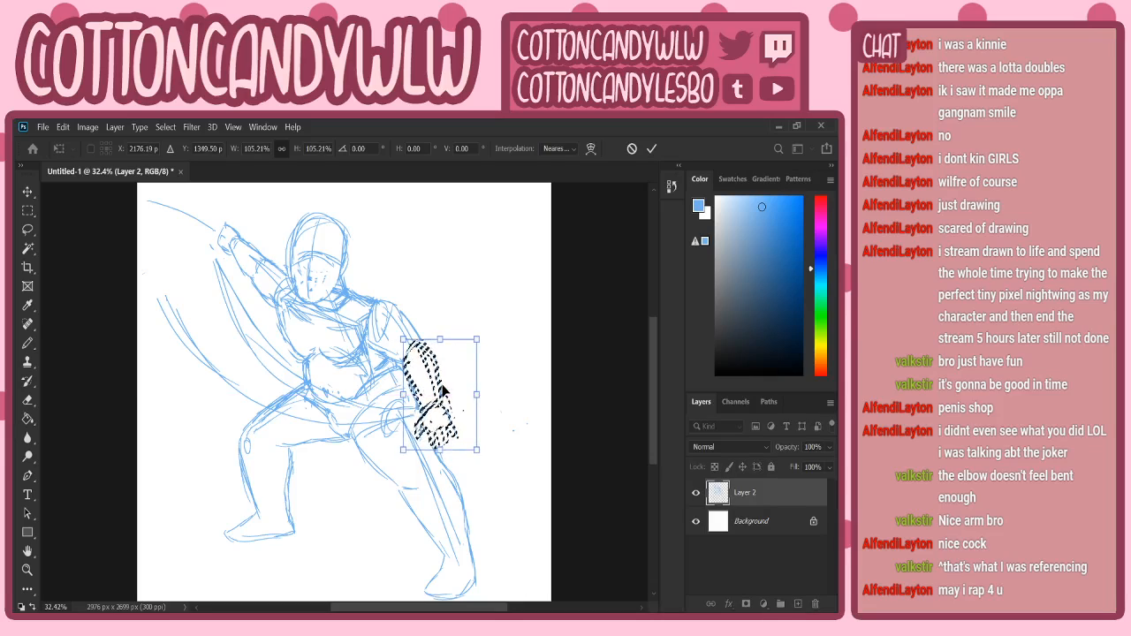
pyautogui.moveTo(477, 451); pyautogui.dragTo(481, 455)
pyautogui.moveTo(451, 413); pyautogui.dragTo(493, 358)
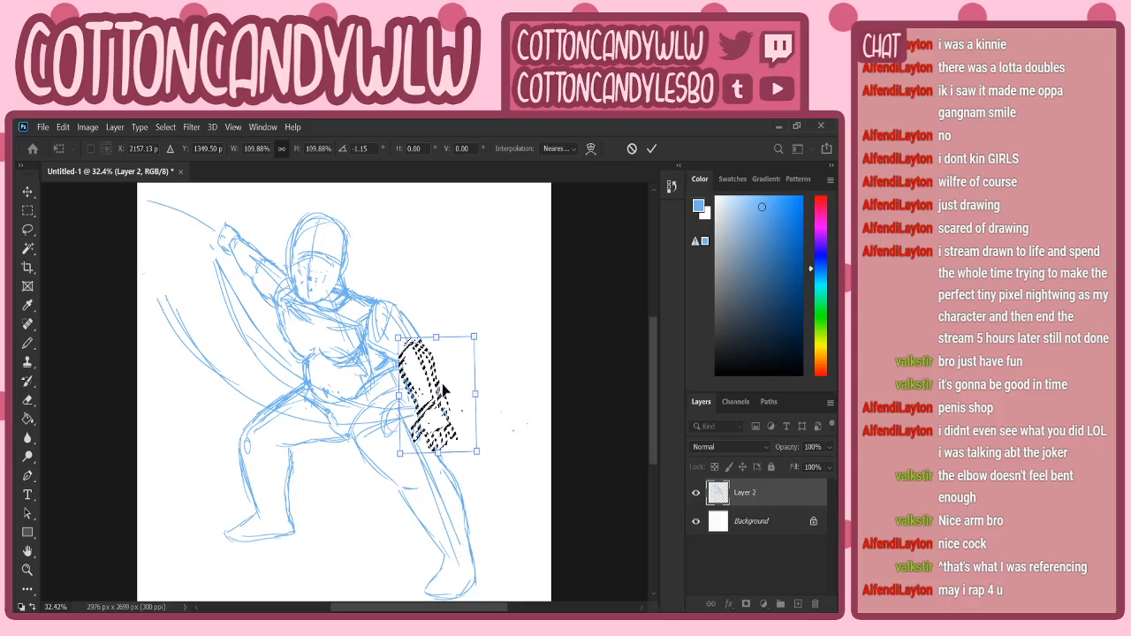
pyautogui.click(631, 148)
pyautogui.hotkey('ctrl', 't')
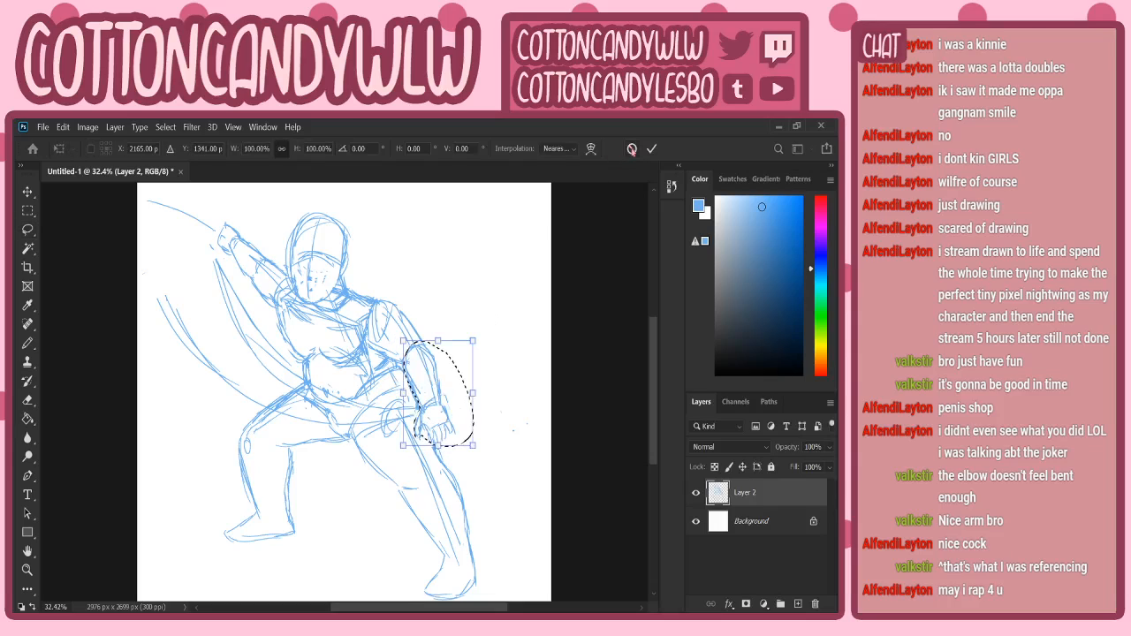
pyautogui.moveTo(473, 446); pyautogui.dragTo(481, 457)
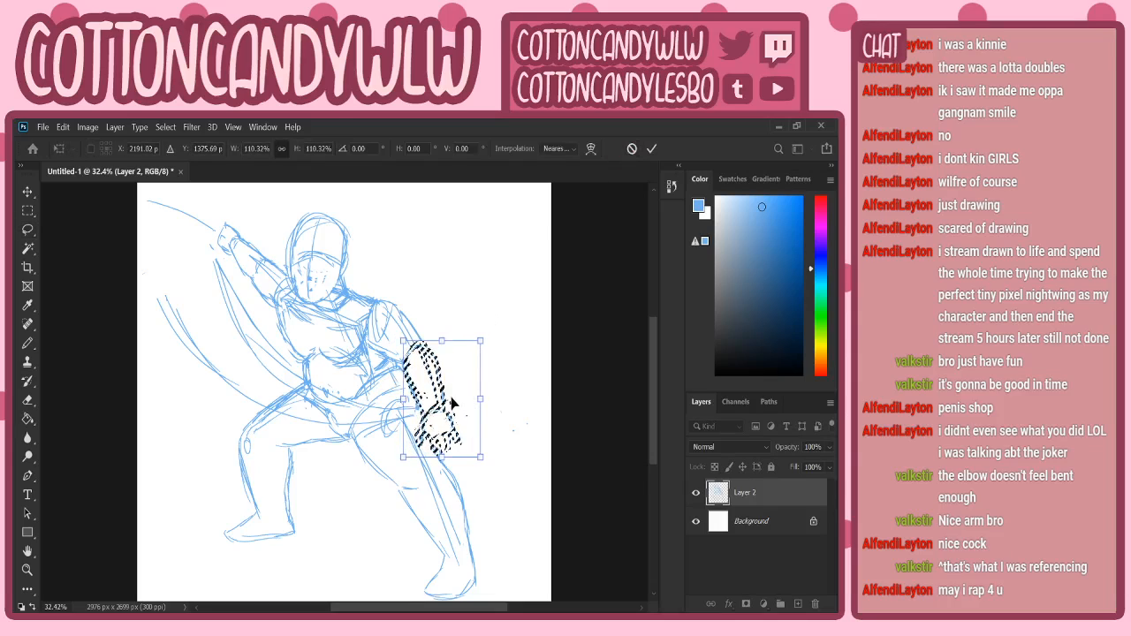
pyautogui.moveTo(452, 401); pyautogui.dragTo(449, 397)
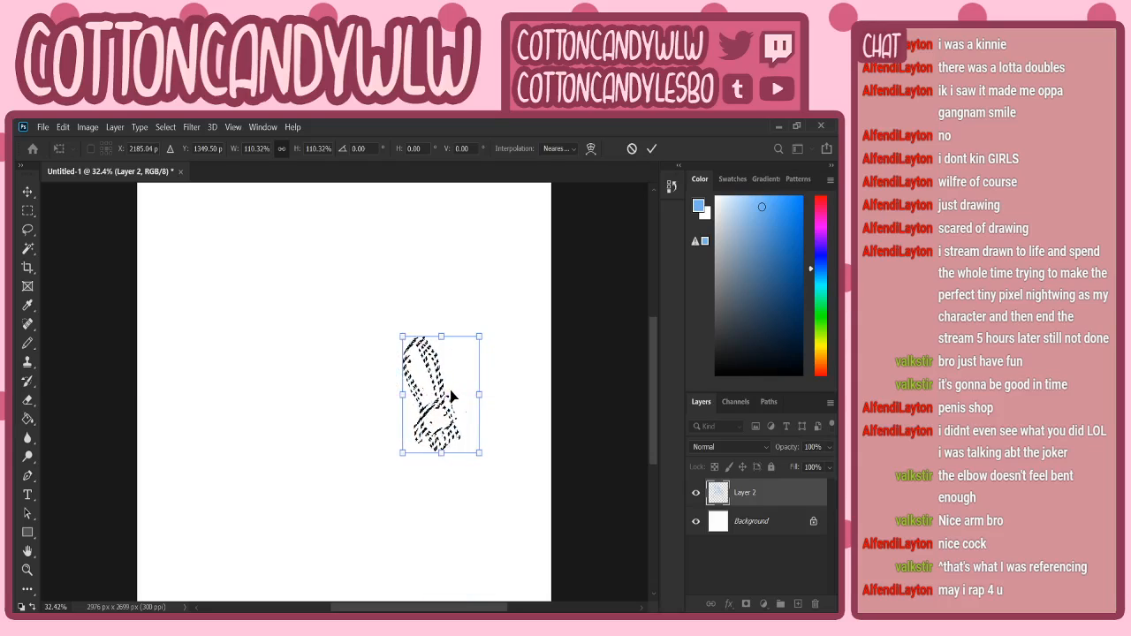
pyautogui.click(632, 149)
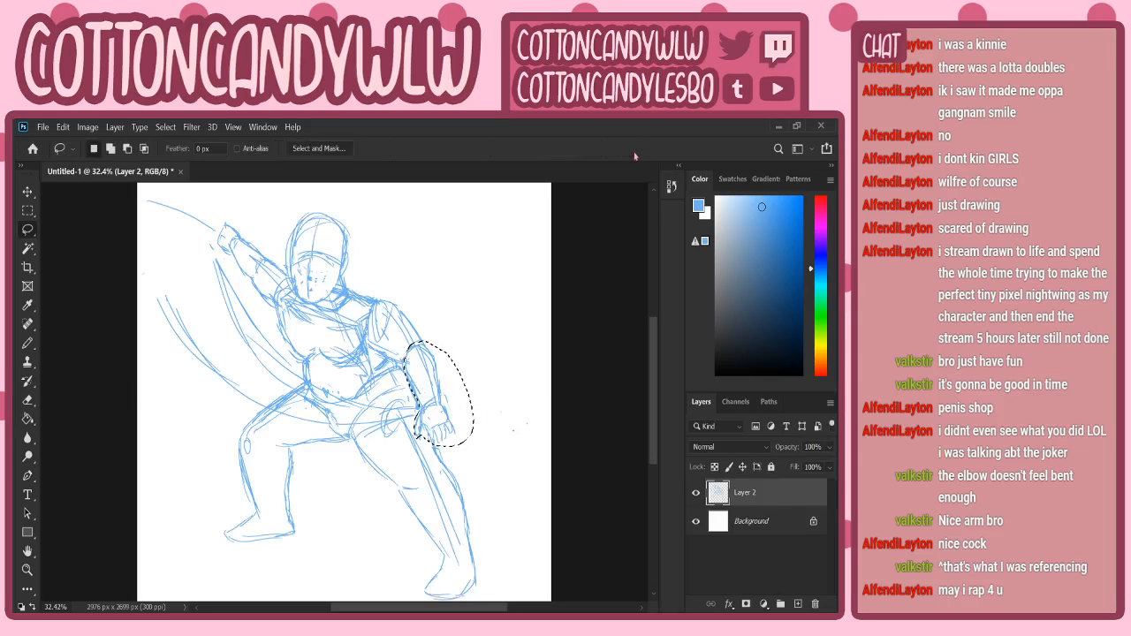
# - Scale the selected forearm and hand to 106.69%, nudge them up to meet the elbow, and clear the selection
pyautogui.hotkey('ctrl', 't')
pyautogui.moveTo(473, 447); pyautogui.dragTo(479, 455)
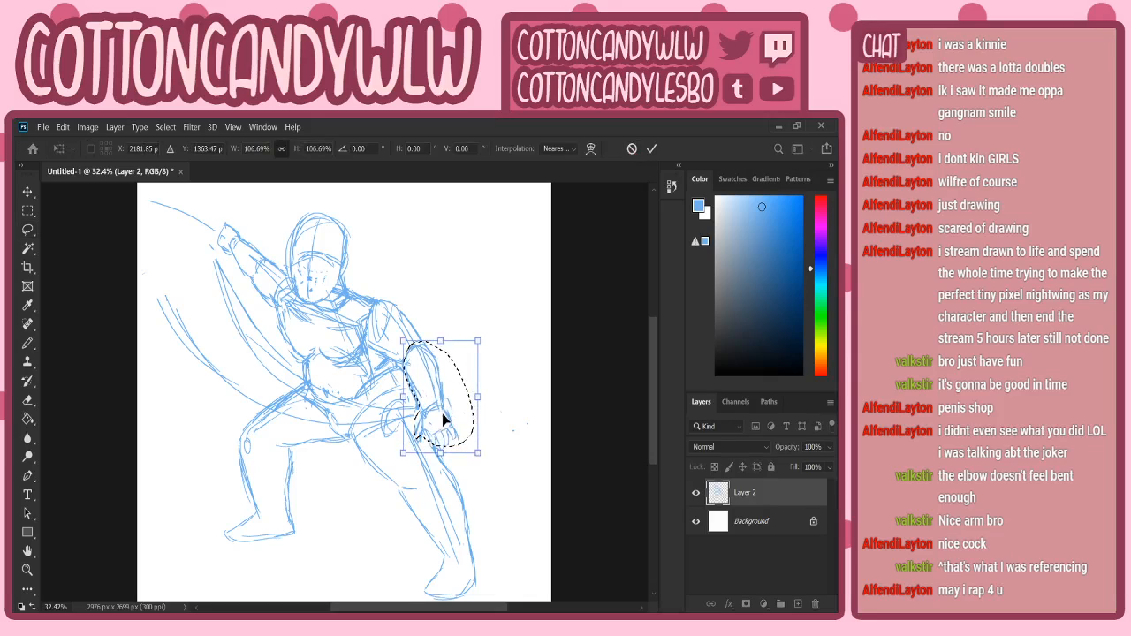
pyautogui.moveTo(446, 402); pyautogui.dragTo(448, 398)
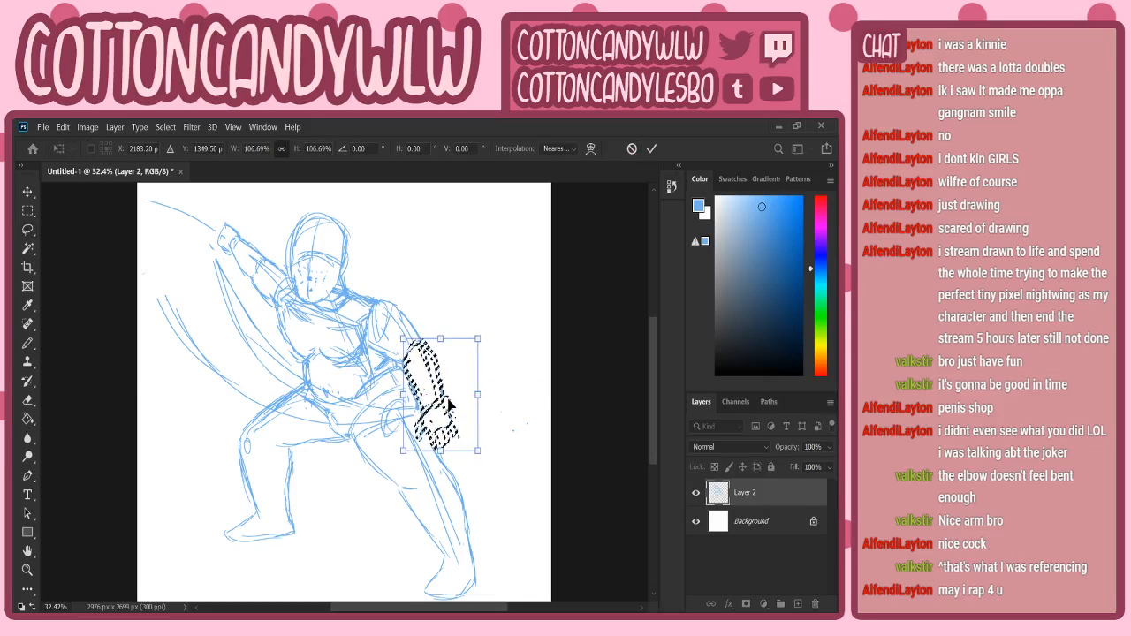
pyautogui.click(651, 148)
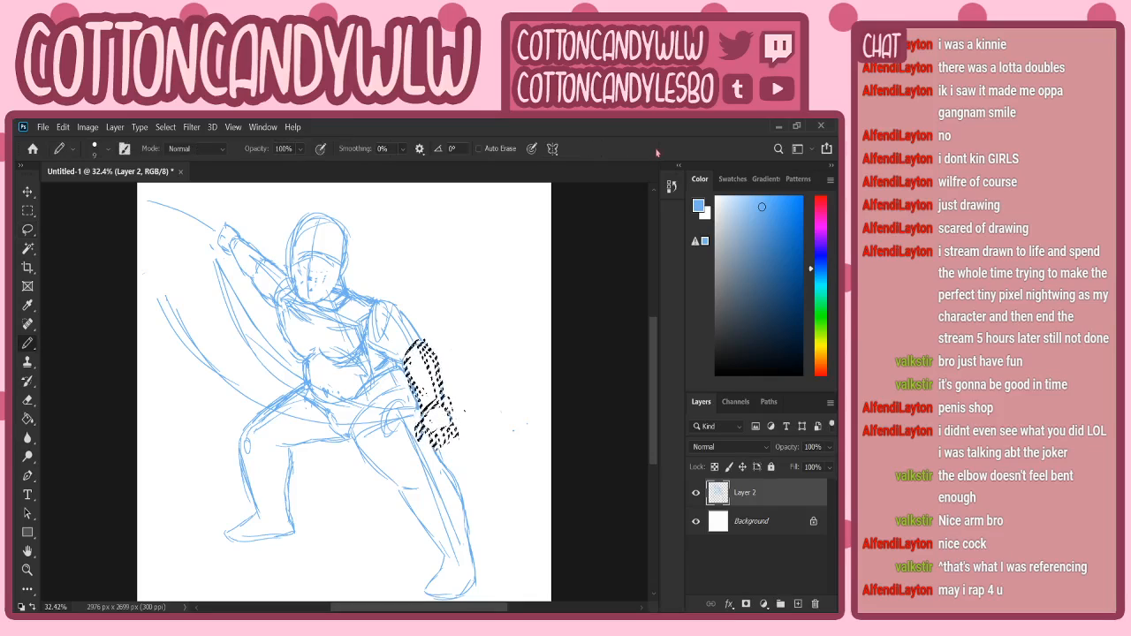
pyautogui.press('v')
pyautogui.press('b')
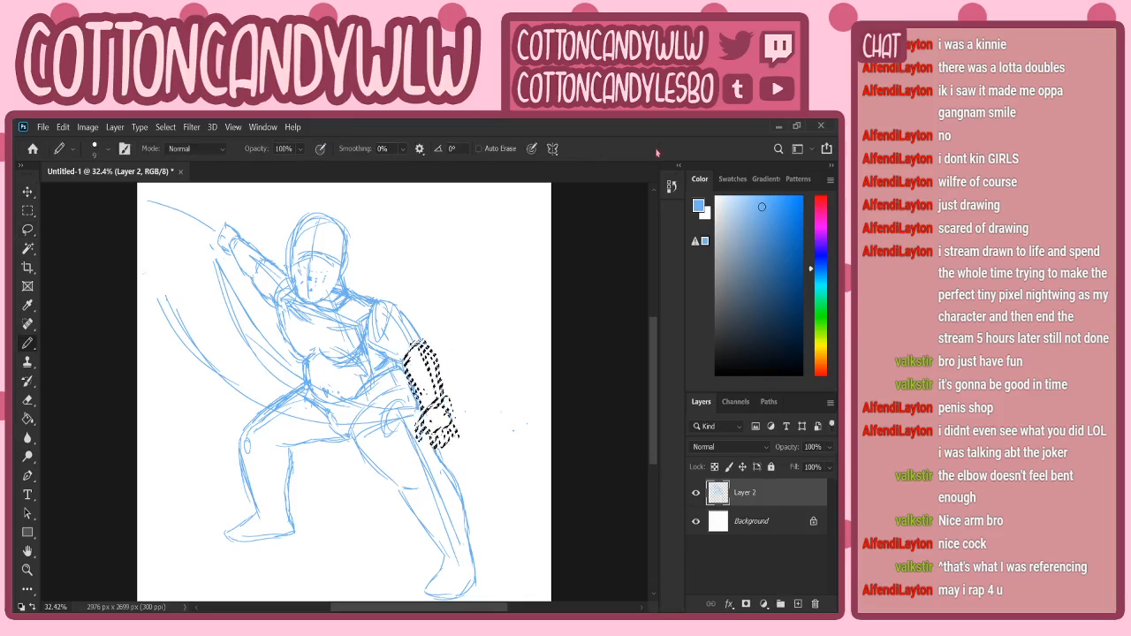
pyautogui.hotkey('ctrl', 'd')
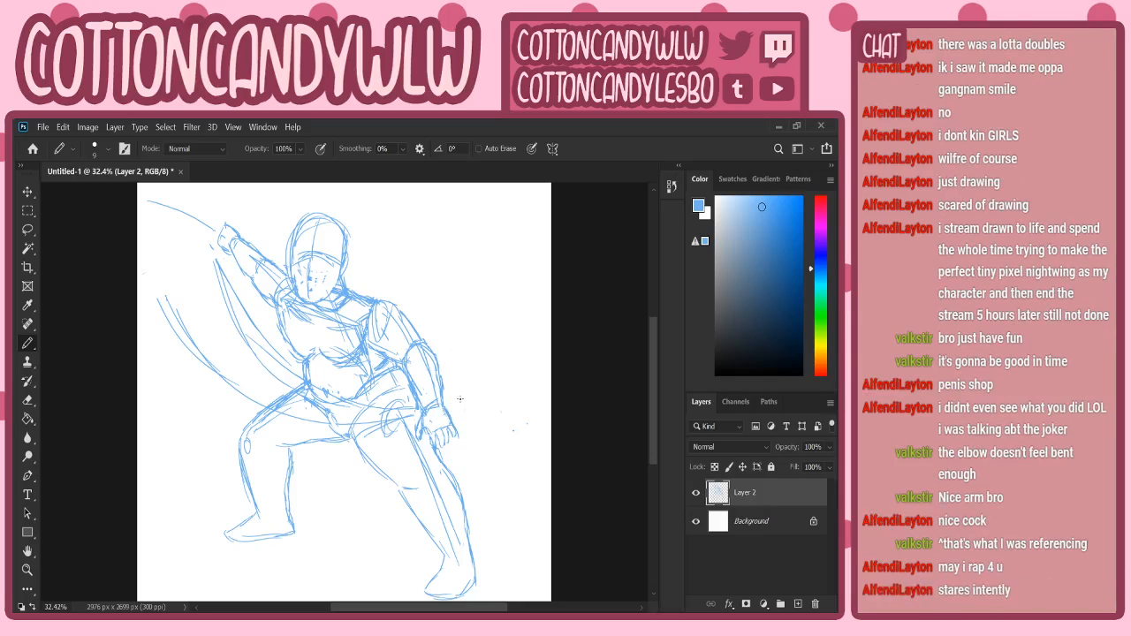
# - Shift the whole figure sketch slightly to the right on the canvas, ready for more pencil work
pyautogui.press('v')
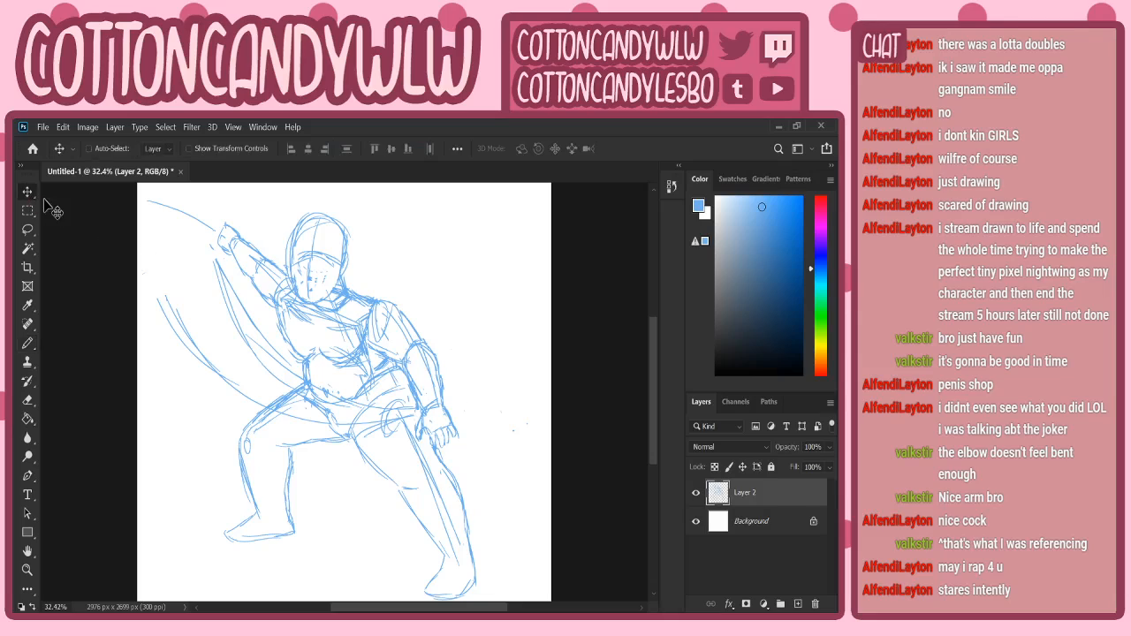
pyautogui.moveTo(387, 301)
pyautogui.mouseDown()
pyautogui.moveTo(412, 305)
pyautogui.moveTo(402, 301)
pyautogui.mouseUp()
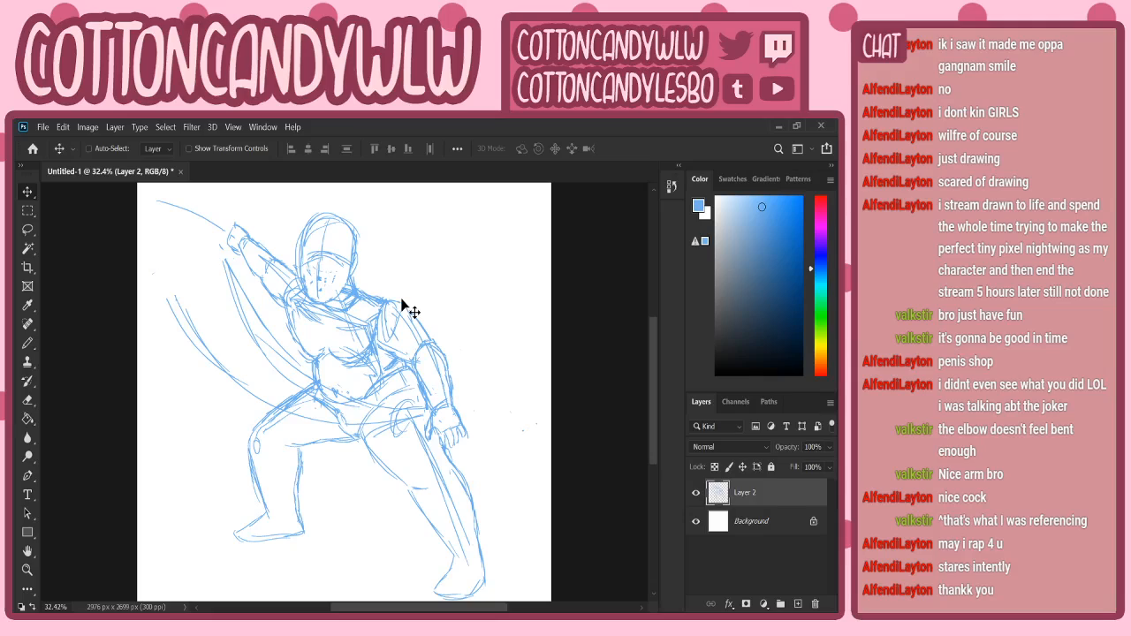
pyautogui.press('b')
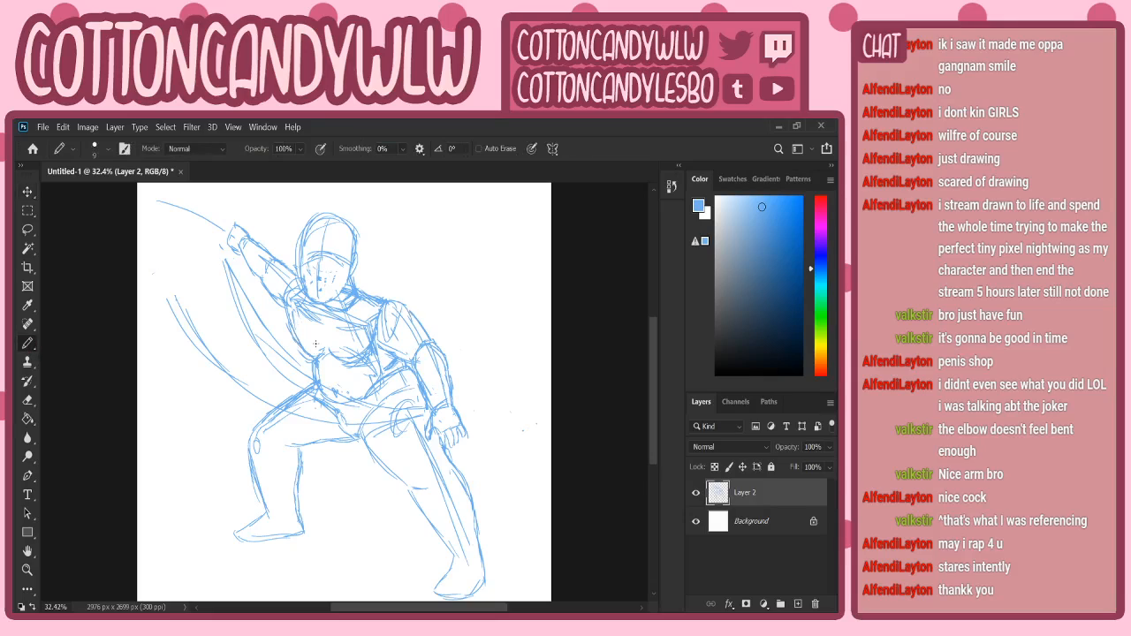
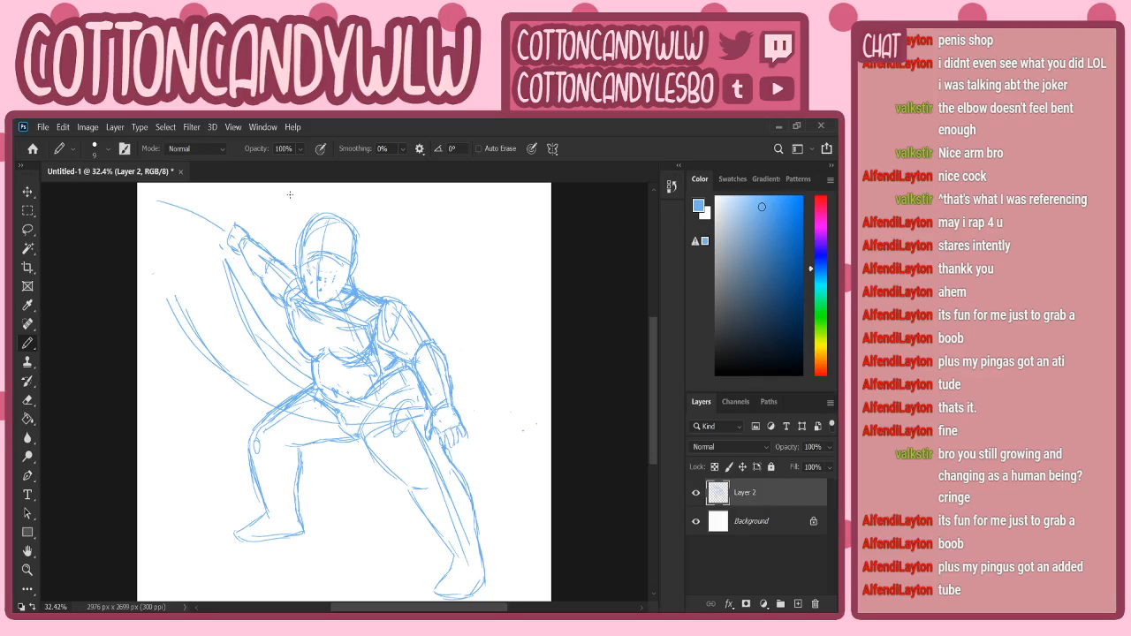
# - Extend the long sweeping arc beside the figure upward and add a short stroke below the raised fist
pyautogui.moveTo(160, 241); pyautogui.dragTo(183, 327)
pyautogui.moveTo(155, 234); pyautogui.dragTo(193, 346)
pyautogui.moveTo(222, 246); pyautogui.dragTo(231, 267)
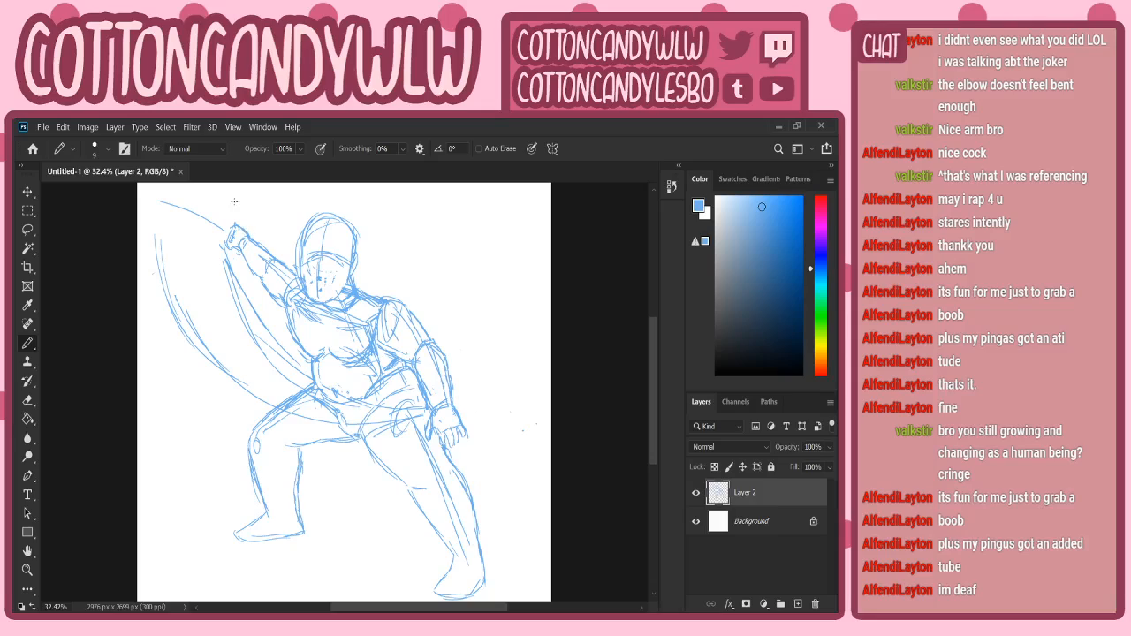
# - Lasso the raised fist, scale it to 108.98%, clear the selection, and return to the Pencil tool
pyautogui.press('l')
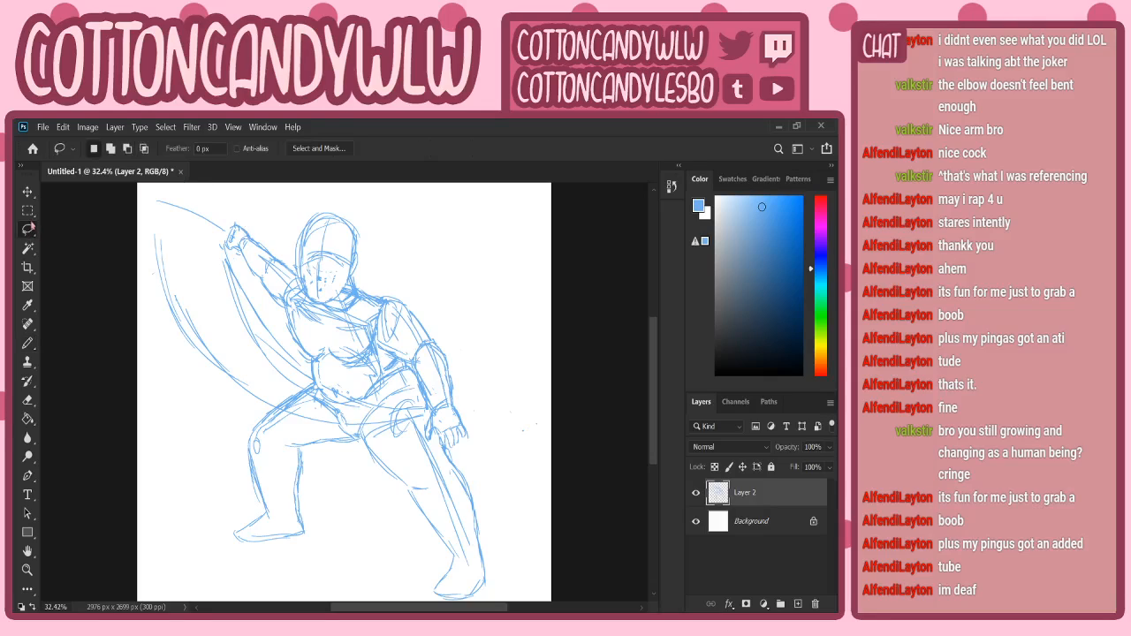
pyautogui.moveTo(239, 217)
pyautogui.mouseDown()
pyautogui.moveTo(224, 231)
pyautogui.moveTo(232, 250)
pyautogui.mouseUp()
pyautogui.moveTo(236, 234); pyautogui.dragTo(229, 240)
pyautogui.hotkey('ctrl', 't')
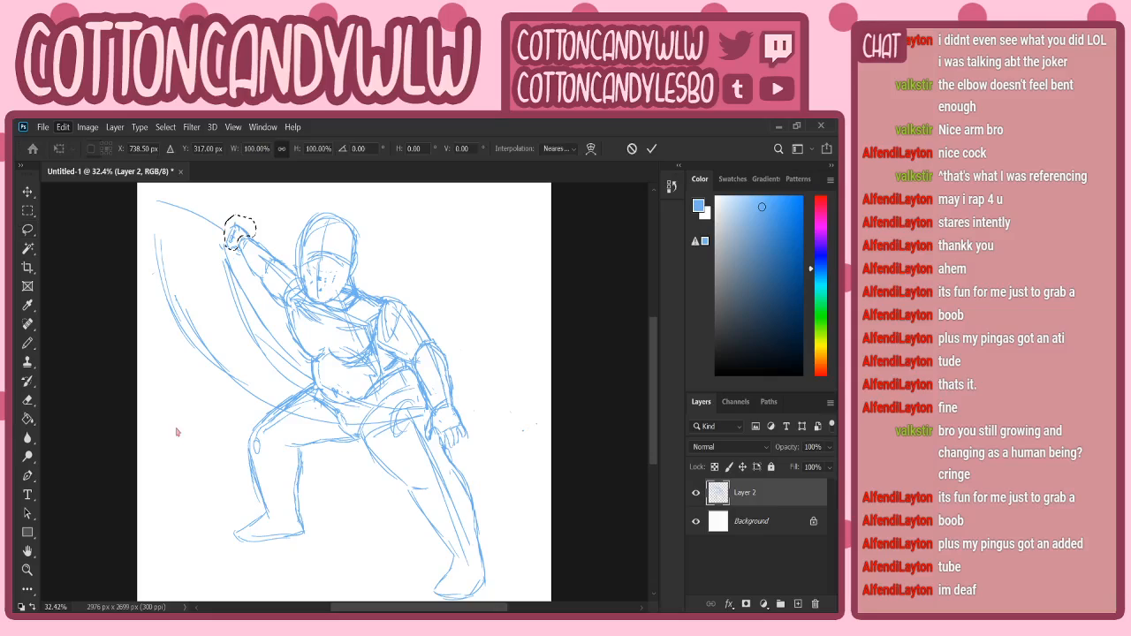
pyautogui.moveTo(257, 251); pyautogui.dragTo(246, 227)
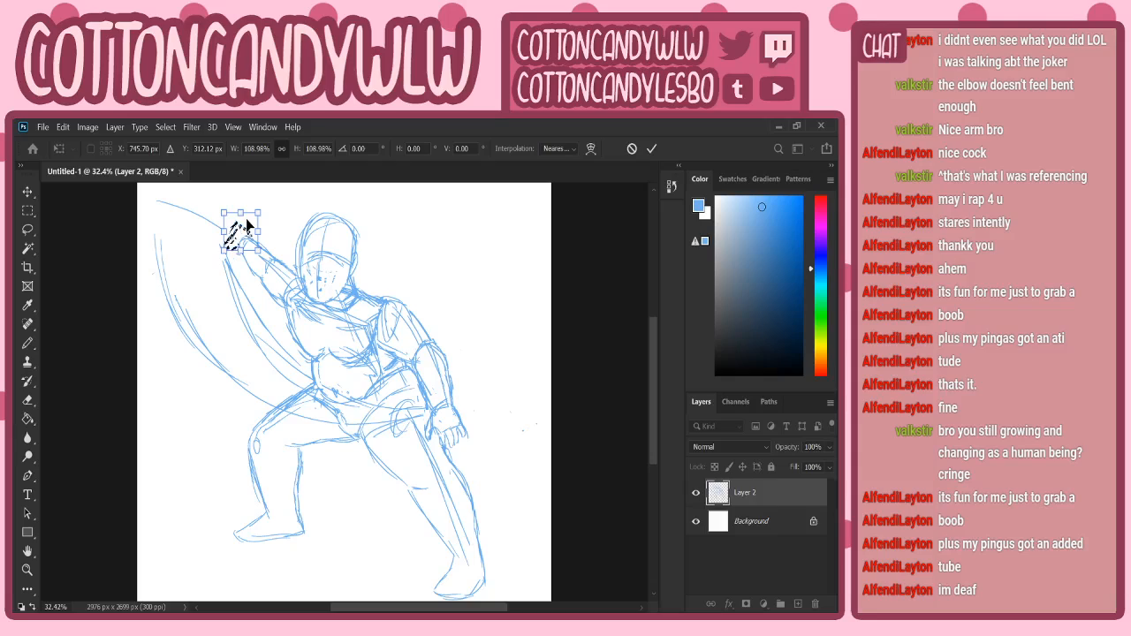
pyautogui.press('Return')
pyautogui.press('l')
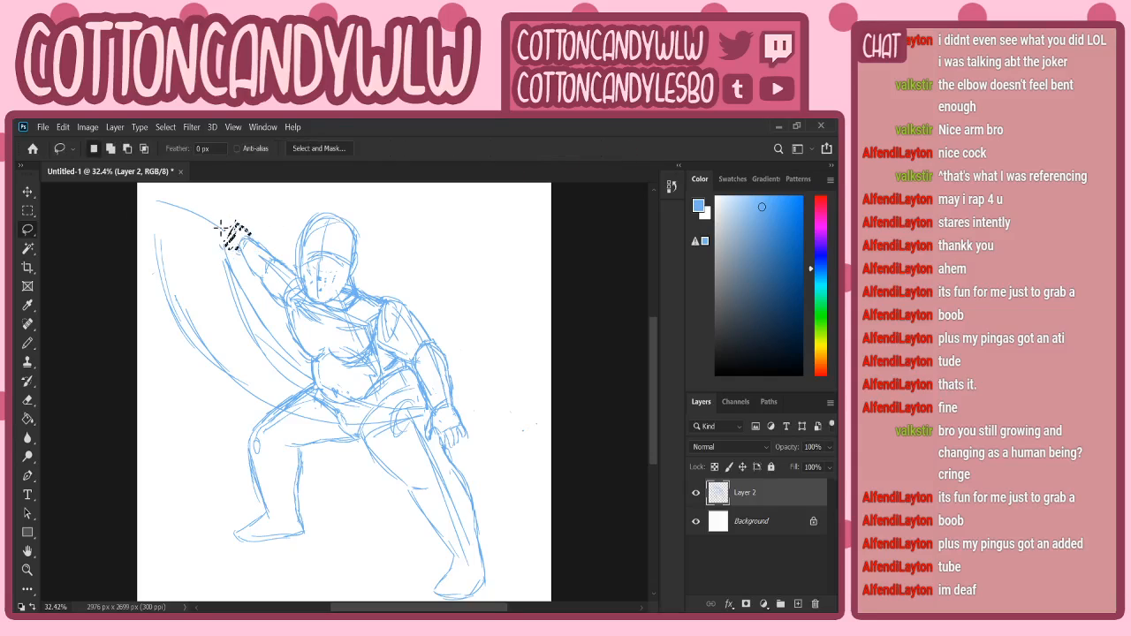
pyautogui.hotkey('ctrl', 'd')
pyautogui.click(29, 344)
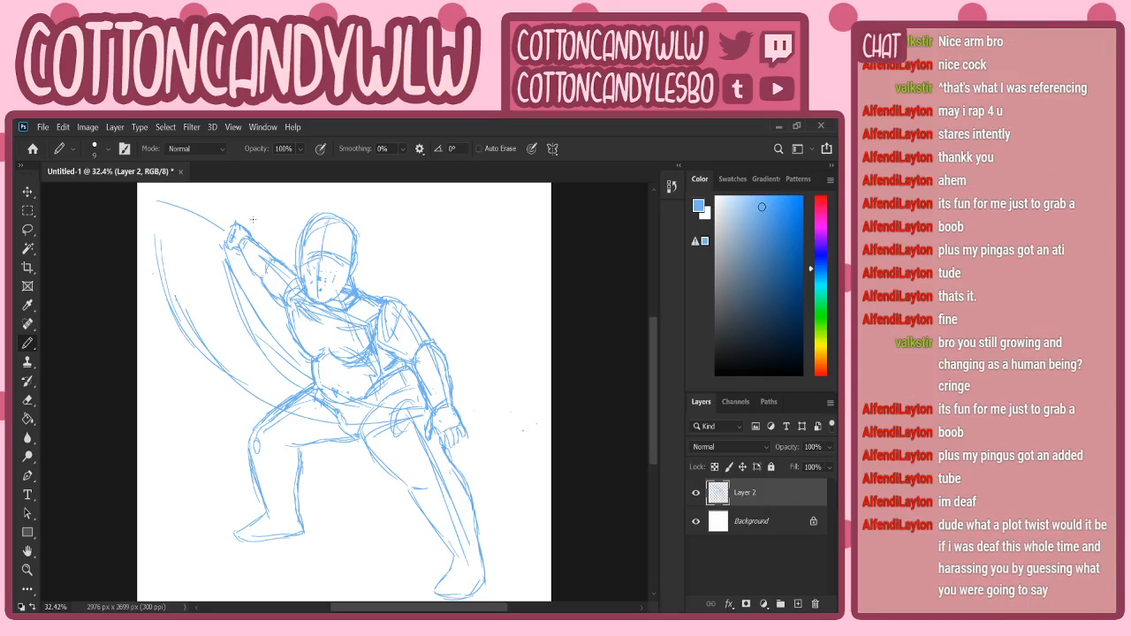
# - Remove the figure's head outline and facial guides, leaving the shoulders and raised arm in place
pyautogui.hotkey('ctrl', 'z')
pyautogui.hotkey('ctrl', 'z')
pyautogui.hotkey('ctrl', 'z')
pyautogui.hotkey('ctrl', 'z')
pyautogui.hotkey('ctrl', 'z')
pyautogui.hotkey('ctrl', 'z')
pyautogui.hotkey('ctrl', 'z')
pyautogui.hotkey('ctrl', 'z')
pyautogui.hotkey('ctrl', 'z')
pyautogui.hotkey('ctrl', 'z')
pyautogui.hotkey('ctrl', 'z')
pyautogui.hotkey('ctrl', 'z')
pyautogui.hotkey('ctrl', 'z')
pyautogui.hotkey('ctrl', 'z')
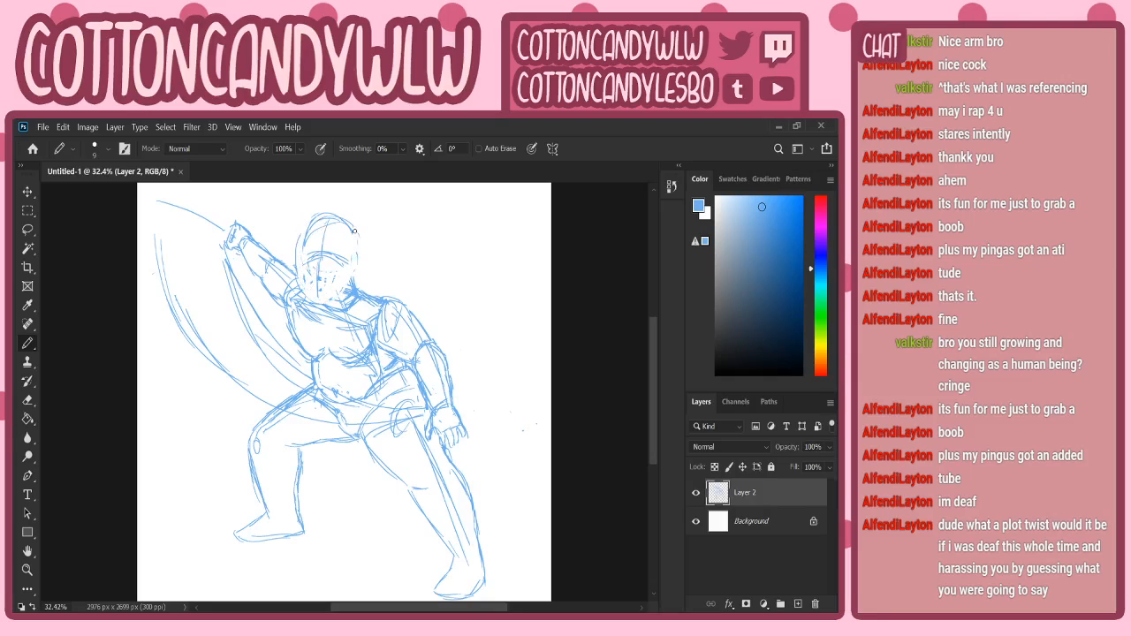
pyautogui.hotkey('ctrl', 'z')
pyautogui.hotkey('ctrl', 'z')
pyautogui.hotkey('ctrl', 'z')
pyautogui.hotkey('ctrl', 'z')
pyautogui.hotkey('ctrl', 'z')
pyautogui.hotkey('ctrl', 'z')
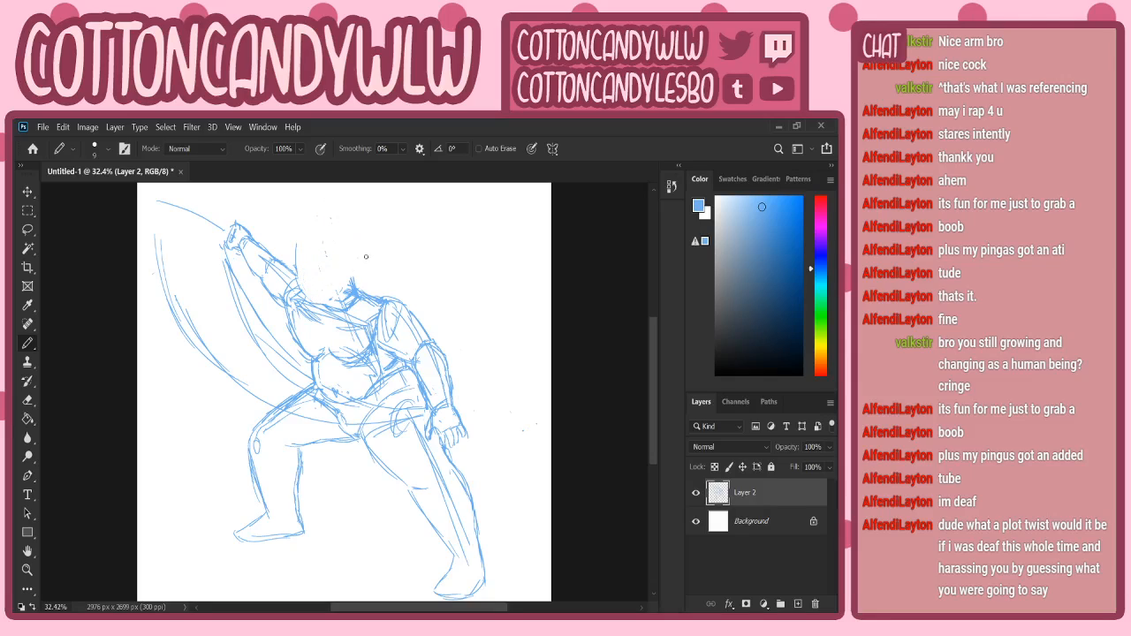
pyautogui.hotkey('ctrl', 'z')
# - Sketch a new oval head tilted toward the raised arm, with a curved vertical centre line
pyautogui.moveTo(298, 228)
pyautogui.mouseDown()
pyautogui.moveTo(297, 281)
pyautogui.moveTo(351, 248)
pyautogui.mouseUp()
pyautogui.hotkey('ctrl', 'z')
pyautogui.hotkey('ctrl', 'z')
pyautogui.moveTo(299, 261)
pyautogui.mouseDown()
pyautogui.moveTo(293, 230)
pyautogui.moveTo(345, 228)
pyautogui.moveTo(351, 249)
pyautogui.moveTo(336, 218)
pyautogui.moveTo(325, 217)
pyautogui.moveTo(348, 237)
pyautogui.mouseUp()
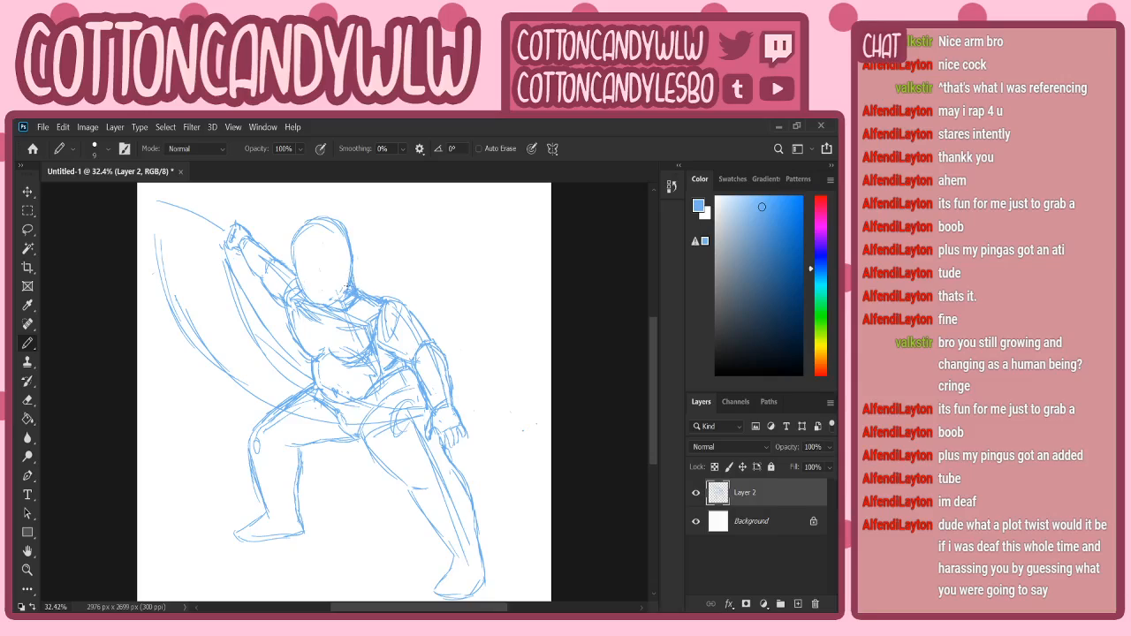
pyautogui.hotkey('ctrl', 'z')
pyautogui.hotkey('ctrl', 'z')
pyautogui.moveTo(305, 230)
pyautogui.mouseDown()
pyautogui.moveTo(326, 304)
pyautogui.moveTo(329, 268)
pyautogui.moveTo(350, 258)
pyautogui.mouseUp()
# - Try round eyes and a slanted guide line across the lower face of the new head
pyautogui.moveTo(326, 255)
pyautogui.mouseDown()
pyautogui.moveTo(317, 265)
pyautogui.moveTo(335, 255)
pyautogui.mouseUp()
pyautogui.moveTo(298, 271); pyautogui.dragTo(325, 266)
pyautogui.hotkey('ctrl', 'z')
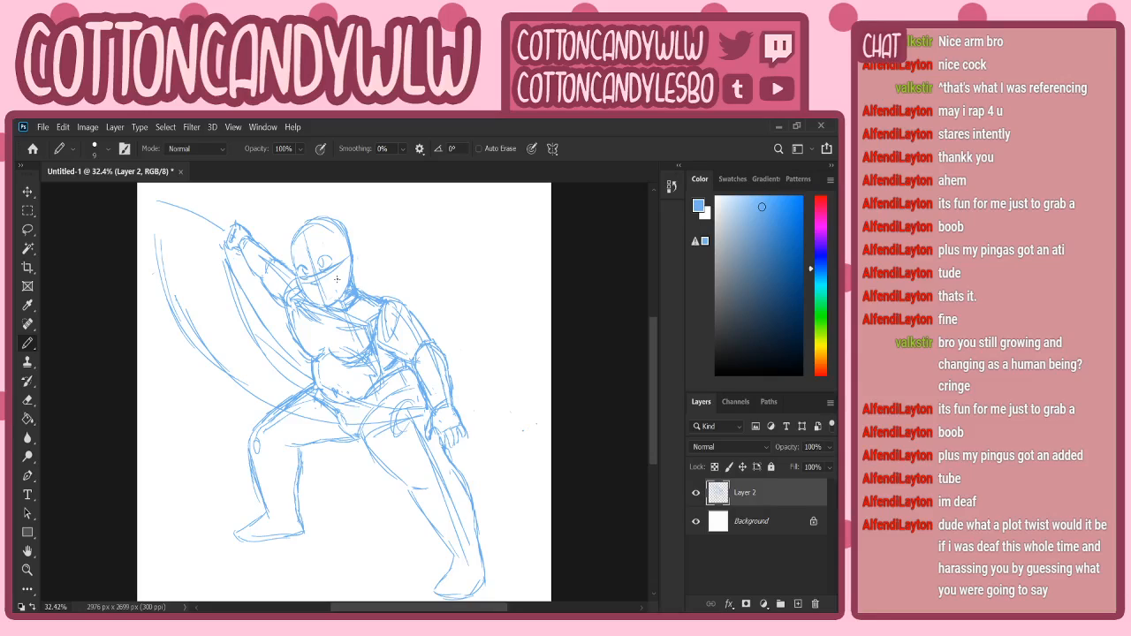
pyautogui.hotkey('ctrl', 'z')
pyautogui.hotkey('ctrl', 'z')
pyautogui.hotkey('ctrl', 'z')
pyautogui.moveTo(299, 278)
pyautogui.mouseDown()
pyautogui.moveTo(332, 274)
pyautogui.moveTo(348, 257)
pyautogui.mouseUp()
pyautogui.hotkey('ctrl', 'z')
pyautogui.hotkey('ctrl', 'z')
pyautogui.hotkey('ctrl', 'z')
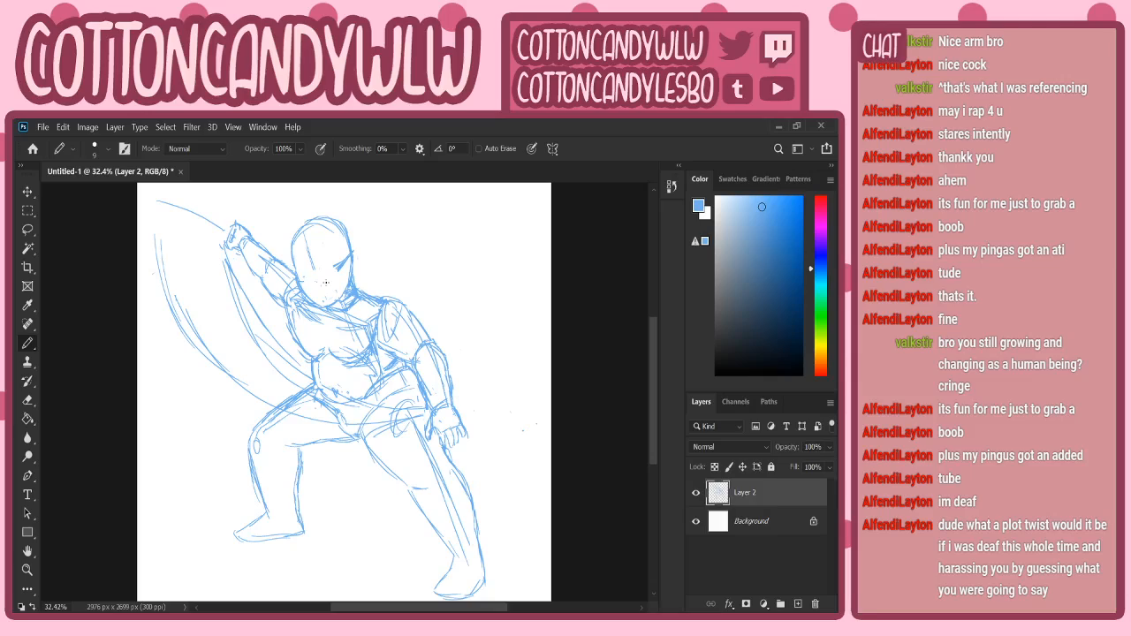
# - Draw a curved guide line across the face and a long curve marking the side of the head
pyautogui.moveTo(304, 279)
pyautogui.mouseDown()
pyautogui.moveTo(338, 270)
pyautogui.moveTo(350, 251)
pyautogui.mouseUp()
pyautogui.moveTo(327, 226); pyautogui.dragTo(341, 258)
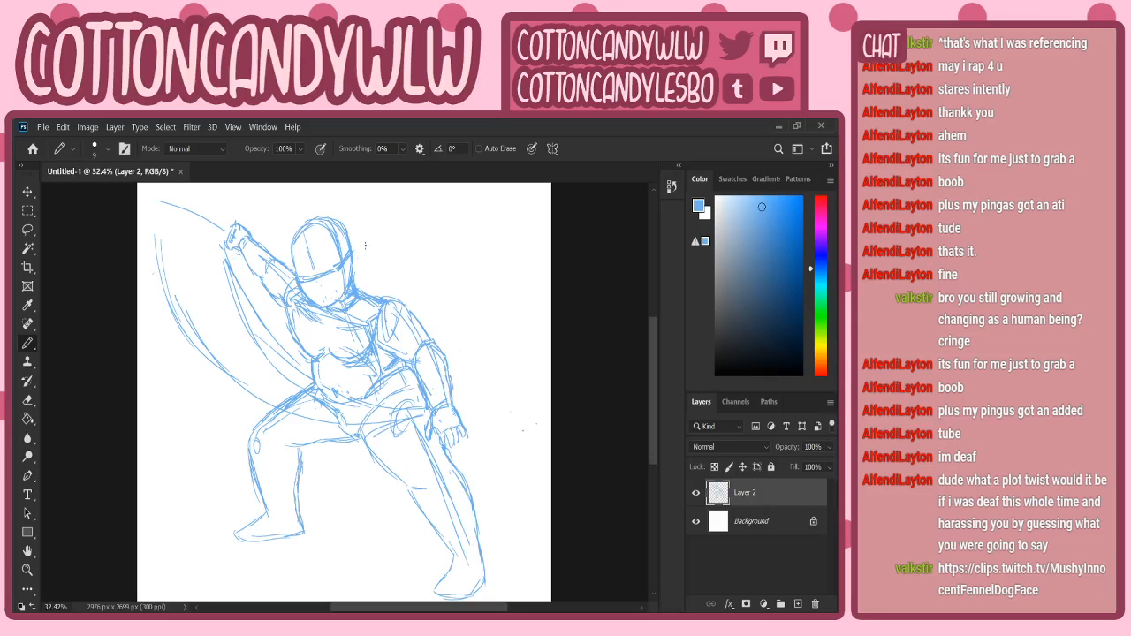
# - Draw an ear on the side of the head and replace the crossing face guide with a centre line reaching the chin
pyautogui.press('z')
pyautogui.moveTo(273, 392); pyautogui.dragTo(382, 314)
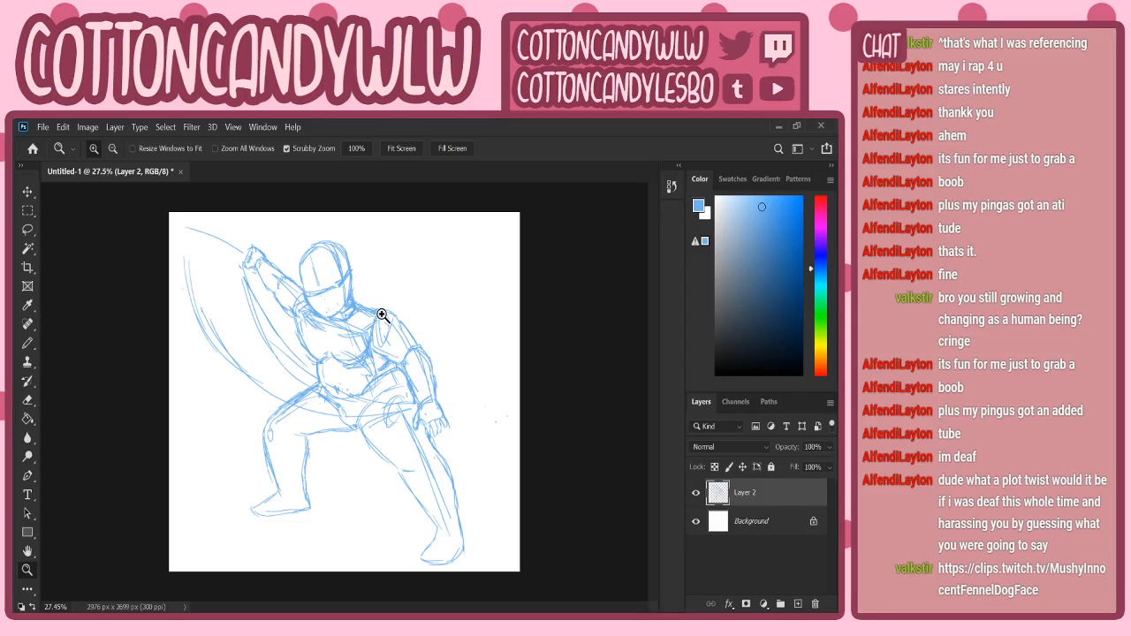
pyautogui.moveTo(336, 238)
pyautogui.mouseDown()
pyautogui.moveTo(363, 245)
pyautogui.moveTo(347, 250)
pyautogui.moveTo(359, 243)
pyautogui.moveTo(343, 235)
pyautogui.mouseUp()
pyautogui.click(32, 345)
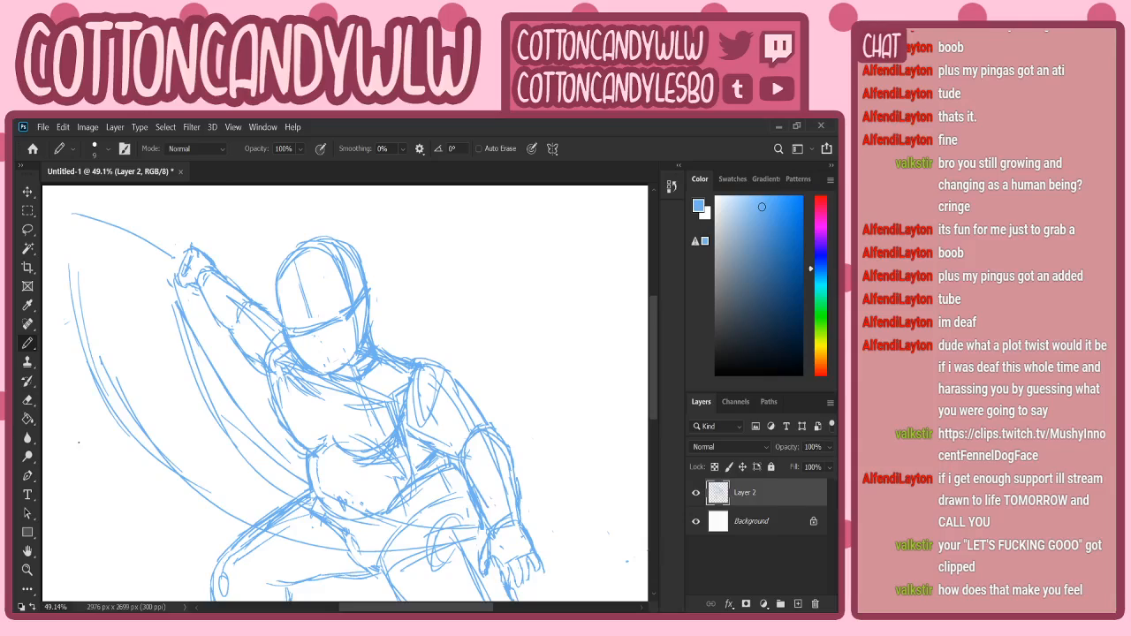
pyautogui.moveTo(356, 299); pyautogui.dragTo(360, 285)
pyautogui.moveTo(356, 289)
pyautogui.mouseDown()
pyautogui.moveTo(365, 281)
pyautogui.moveTo(364, 313)
pyautogui.mouseUp()
pyautogui.scroll(-5, 657, 379)
pyautogui.scroll(6, 656, 378)
pyautogui.scroll(-1, 657, 379)
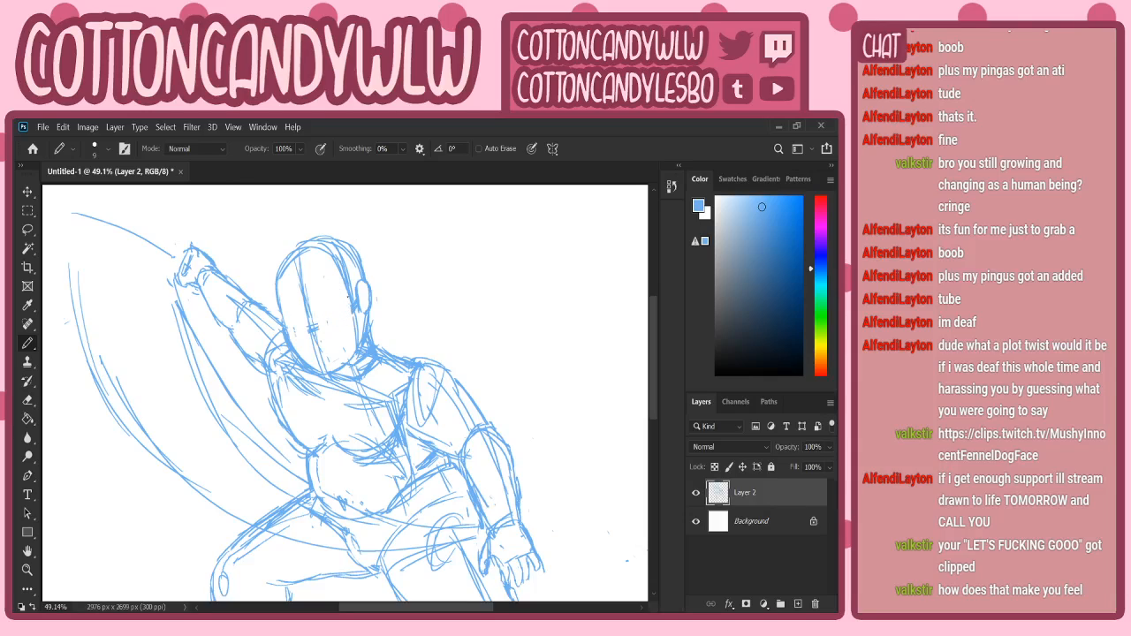
# - Sketch the face with a slanted eye line, a brow contour, a short nose and an open grimacing mouth
pyautogui.moveTo(290, 336); pyautogui.dragTo(345, 310)
pyautogui.moveTo(281, 336); pyautogui.dragTo(350, 306)
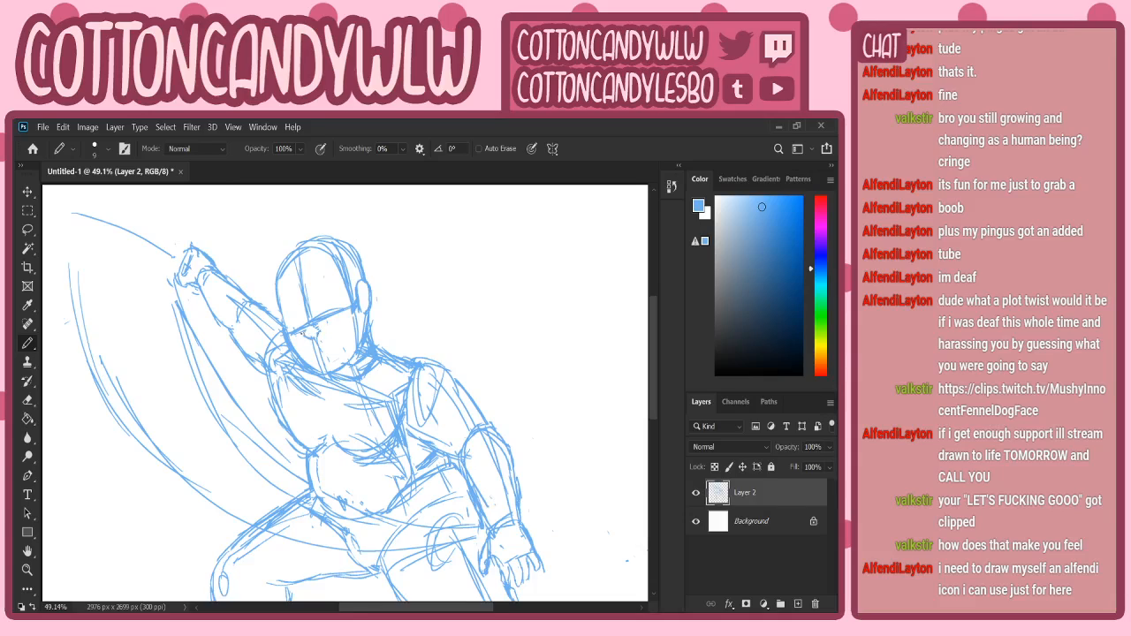
pyautogui.moveTo(309, 331); pyautogui.dragTo(321, 328)
pyautogui.moveTo(315, 328); pyautogui.dragTo(315, 349)
pyautogui.moveTo(302, 336); pyautogui.dragTo(298, 290)
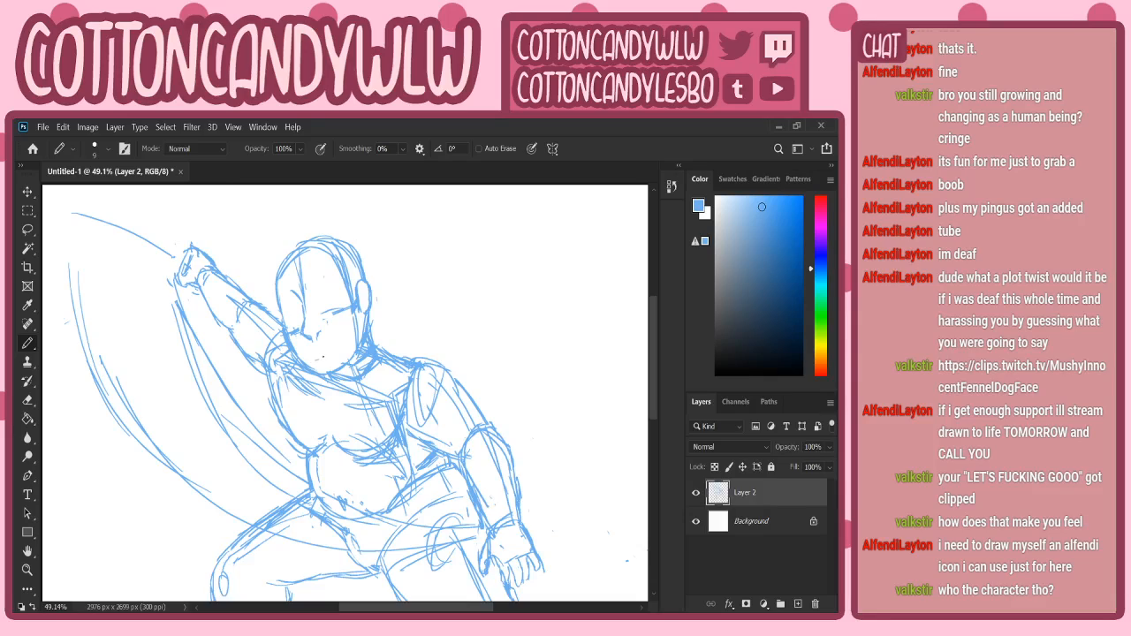
pyautogui.moveTo(349, 345); pyautogui.dragTo(314, 363)
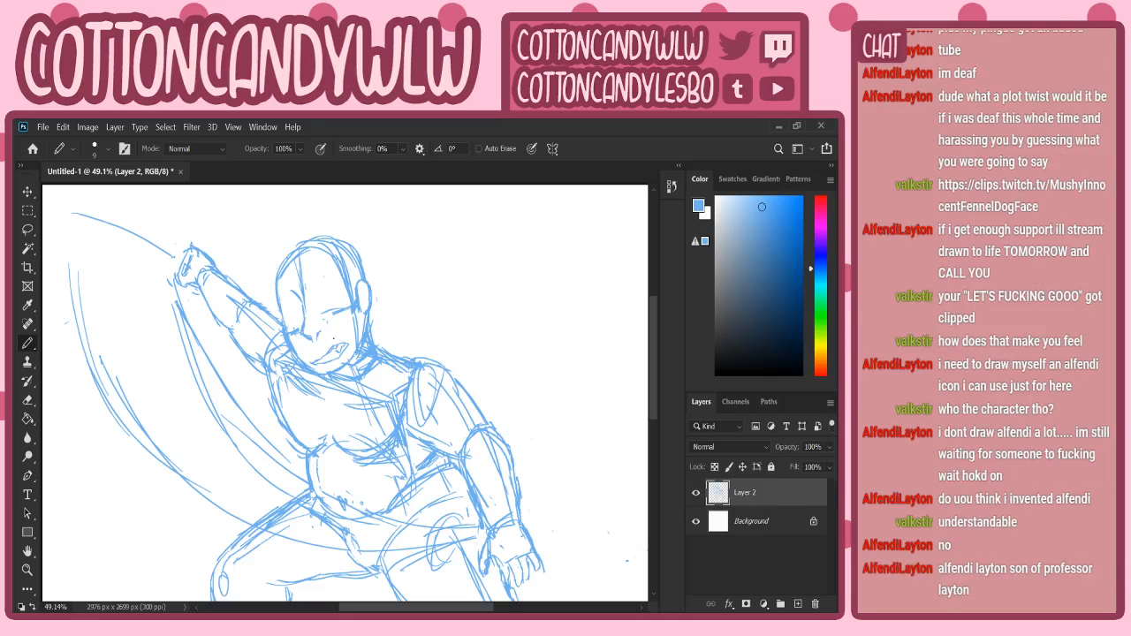
# - Replace the slanted eye line with two narrowed eyes under angry brow lines
pyautogui.moveTo(307, 359); pyautogui.dragTo(322, 363)
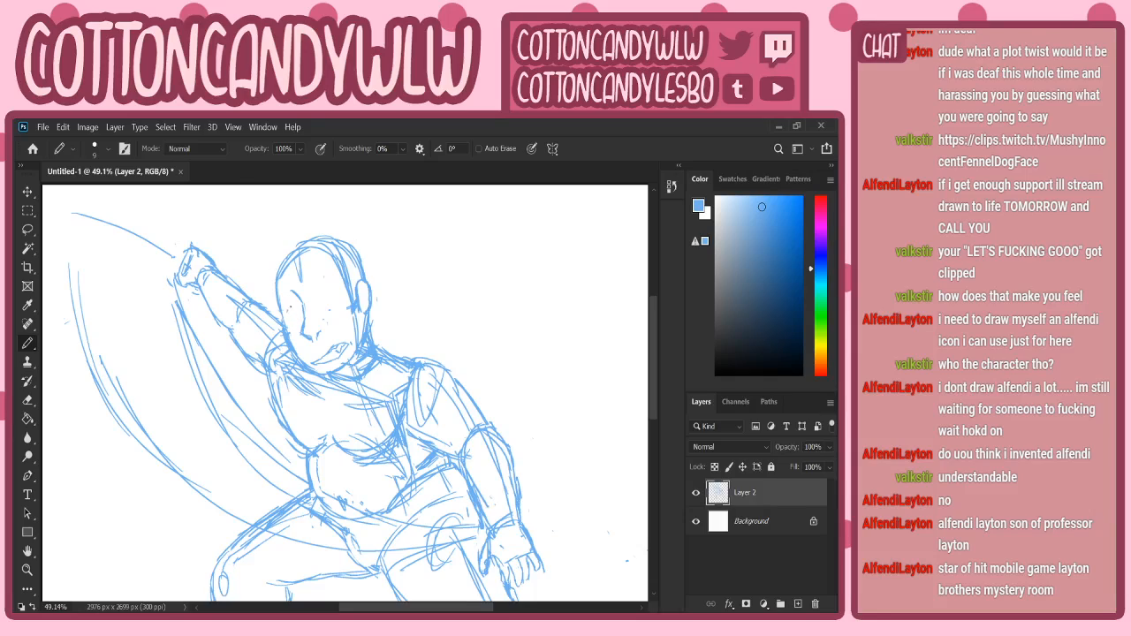
pyautogui.moveTo(289, 306); pyautogui.dragTo(302, 320)
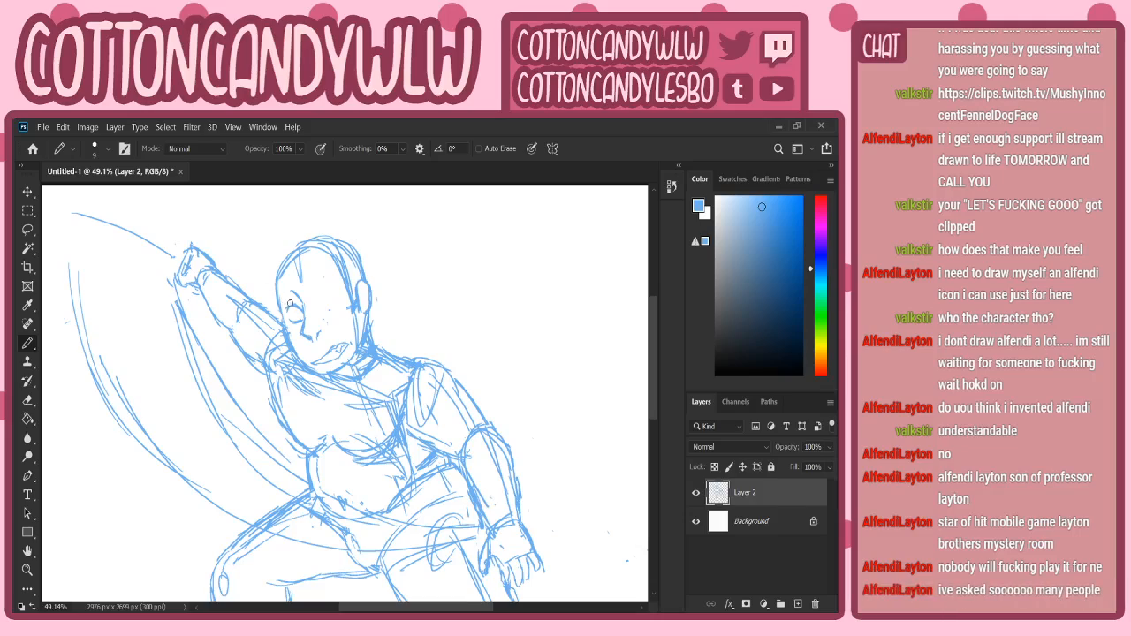
pyautogui.hotkey('ctrl', 'z')
pyautogui.hotkey('ctrl', 'z')
pyautogui.moveTo(290, 305); pyautogui.dragTo(299, 307)
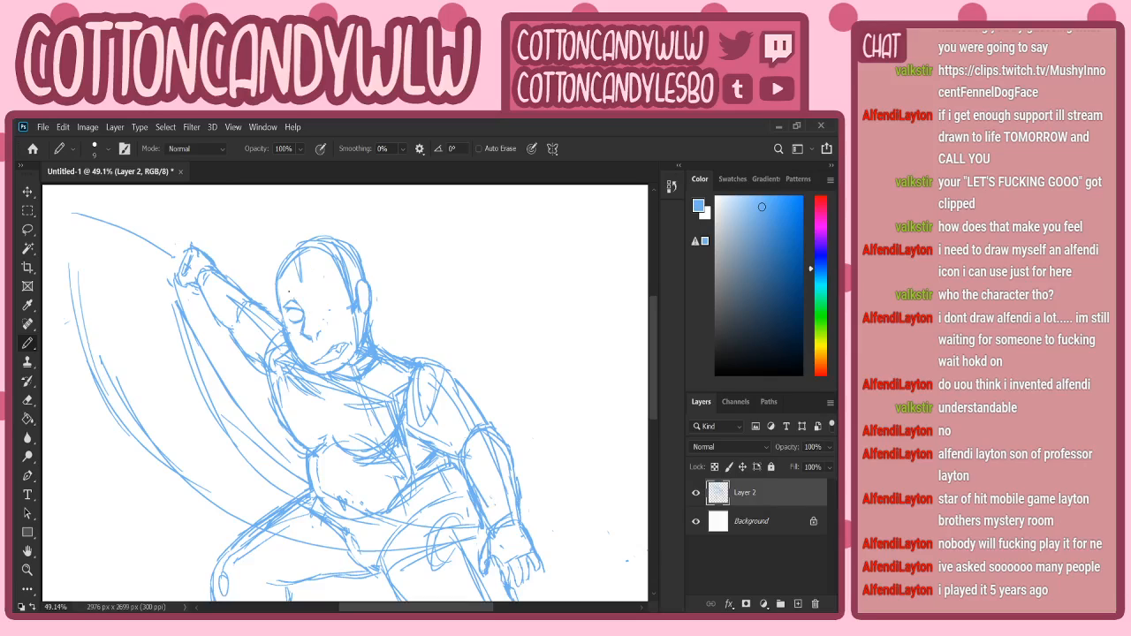
pyautogui.moveTo(299, 300); pyautogui.dragTo(303, 316)
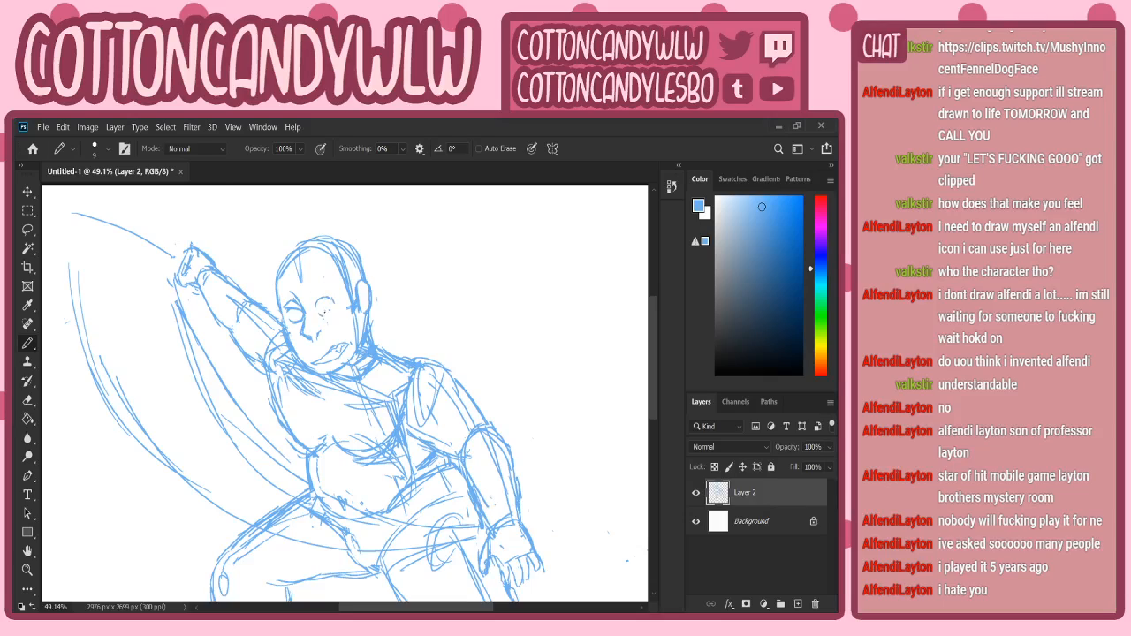
pyautogui.hotkey('ctrl', 'z')
pyautogui.click(325, 295)
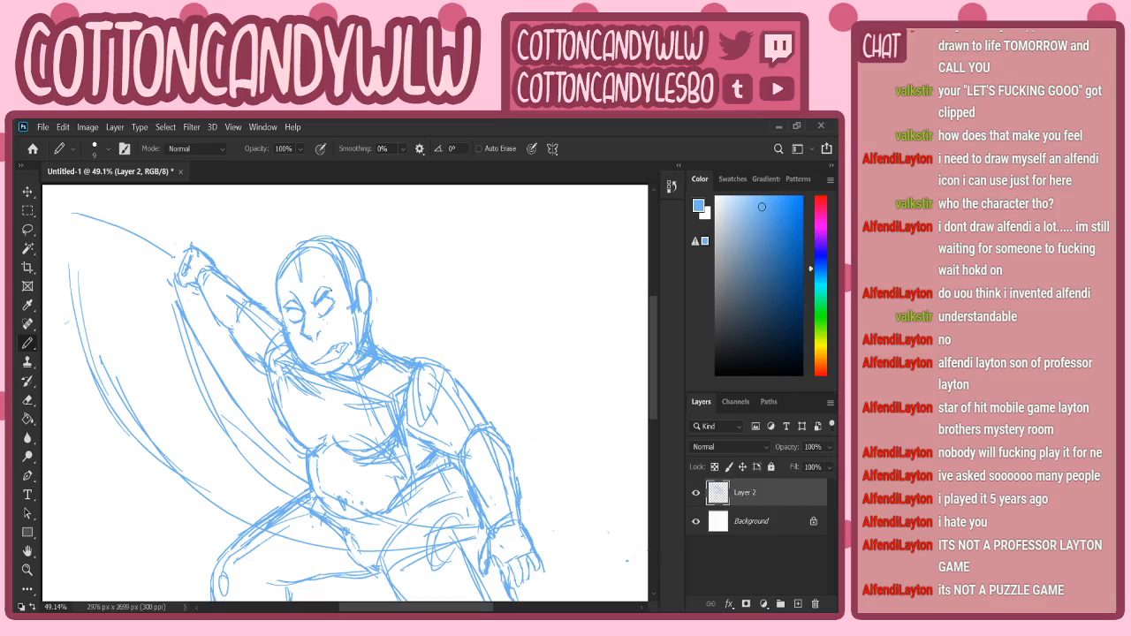
# - Tighten the head outline by flattening the crown and redrawing the forehead contour
pyautogui.moveTo(288, 255); pyautogui.dragTo(273, 295)
pyautogui.moveTo(302, 250)
pyautogui.mouseDown()
pyautogui.moveTo(341, 240)
pyautogui.moveTo(356, 250)
pyautogui.moveTo(328, 246)
pyautogui.moveTo(357, 254)
pyautogui.mouseUp()
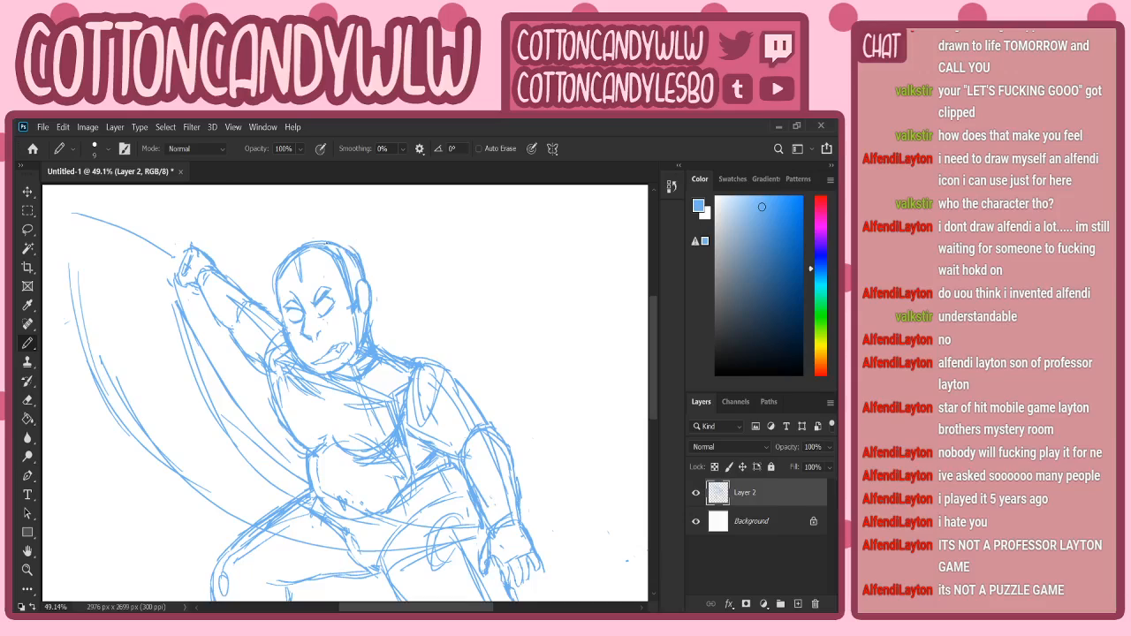
pyautogui.moveTo(288, 255); pyautogui.dragTo(281, 321)
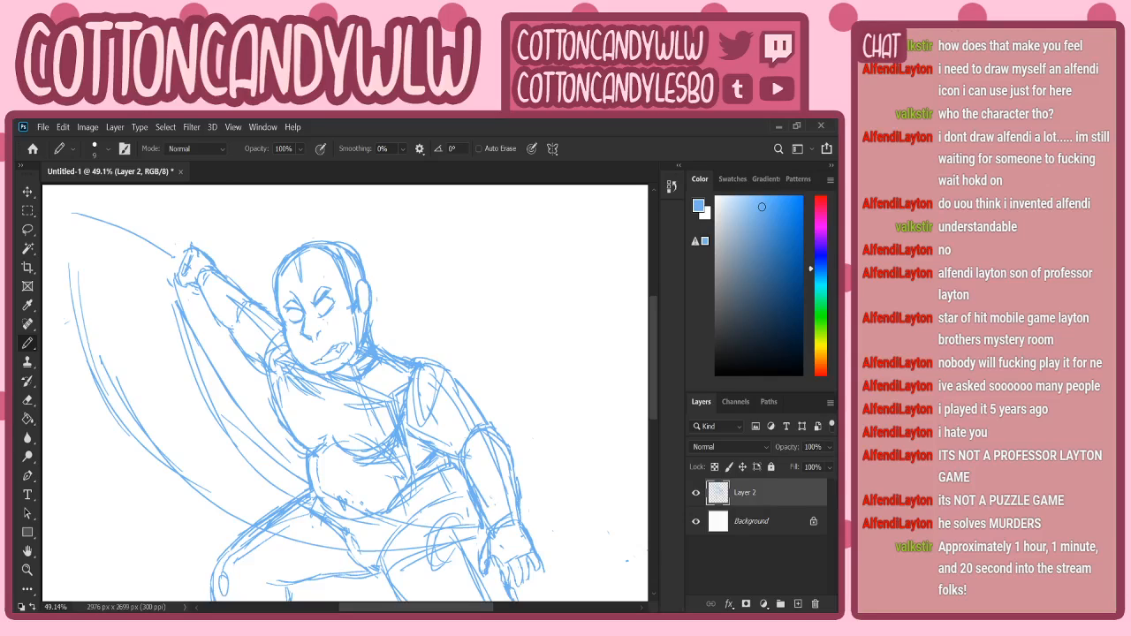
# - Redraw the eye and brow on the far side of the face
pyautogui.scroll(-1, 651, 336)
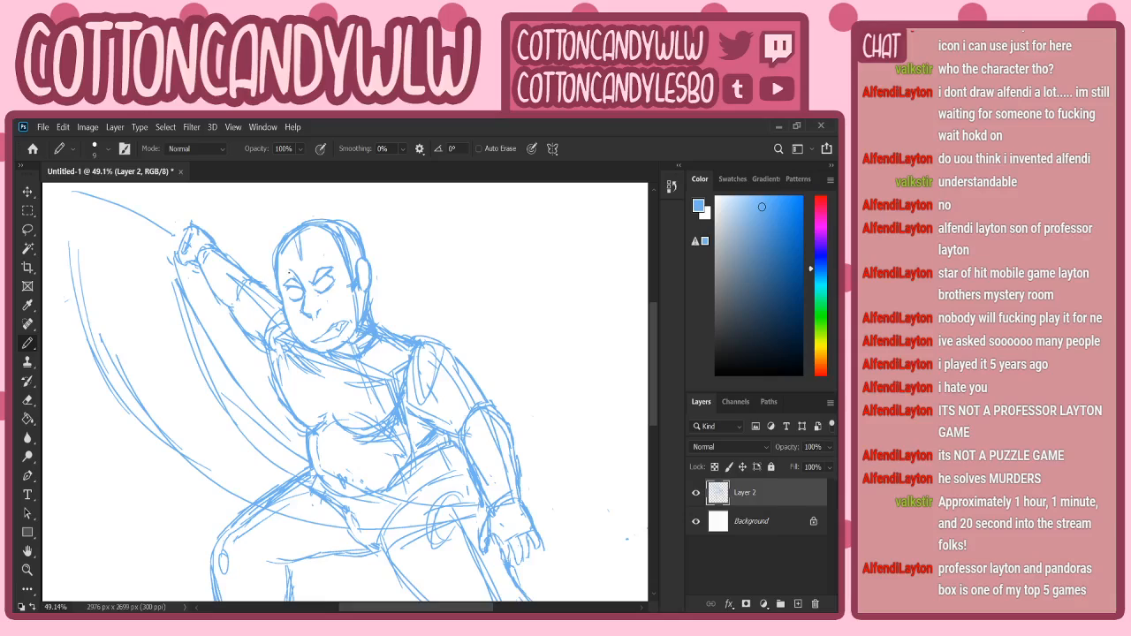
pyautogui.hotkey('ctrl', 'z')
pyautogui.hotkey('ctrl', 'z')
pyautogui.moveTo(290, 282); pyautogui.dragTo(301, 274)
pyautogui.scroll(-2, 655, 345)
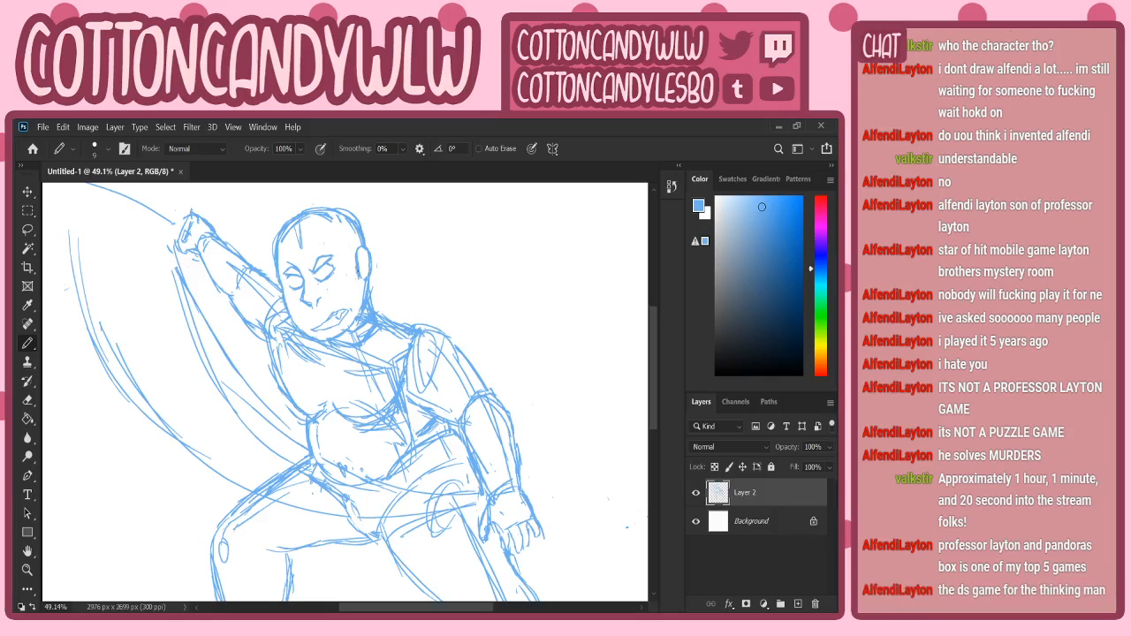
# - Clean up the jaw and neck lines below the ear and add an inner line to the ear
pyautogui.moveTo(358, 303); pyautogui.dragTo(356, 317)
pyautogui.moveTo(370, 299); pyautogui.dragTo(374, 311)
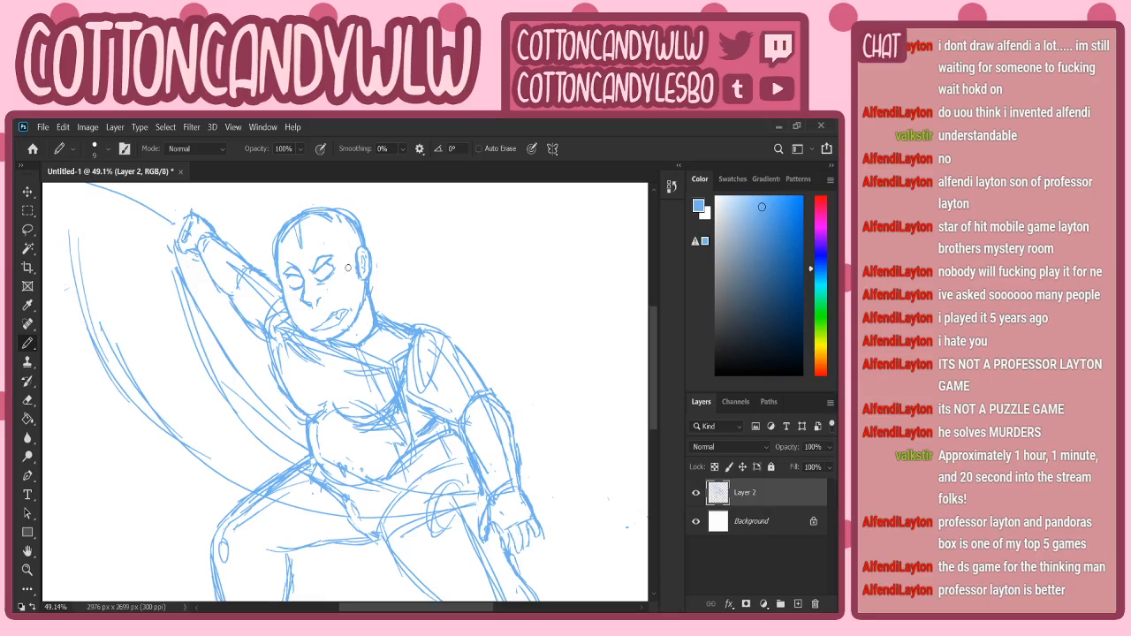
pyautogui.moveTo(358, 271); pyautogui.dragTo(362, 275)
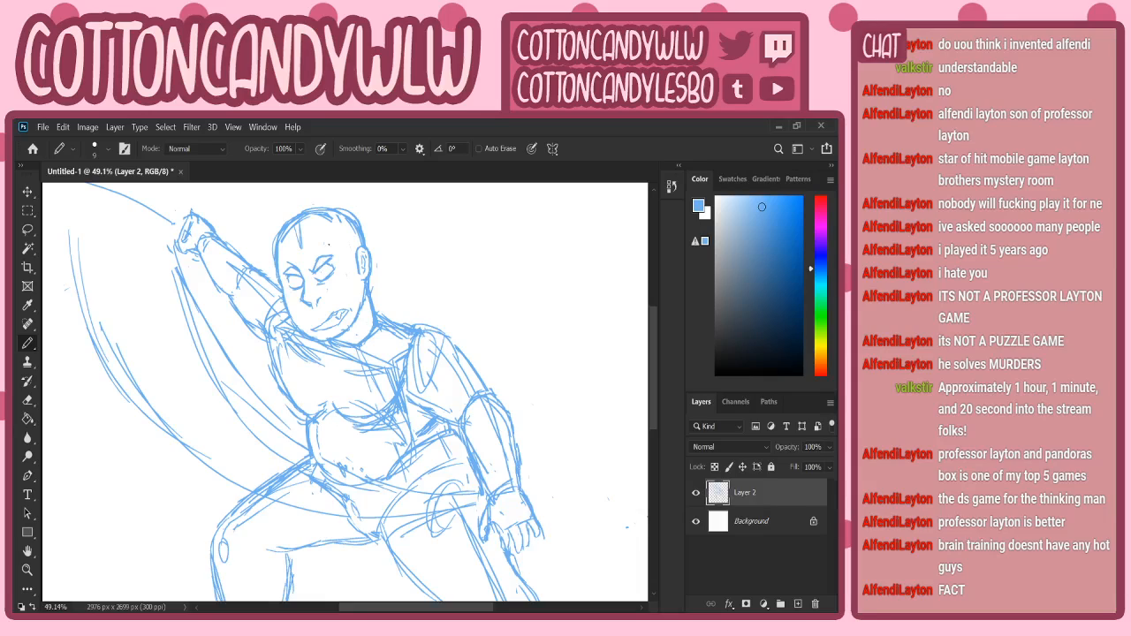
# - Draw two ovals high on the forehead as the bases of the horns
pyautogui.moveTo(653, 340); pyautogui.dragTo(649, 327)
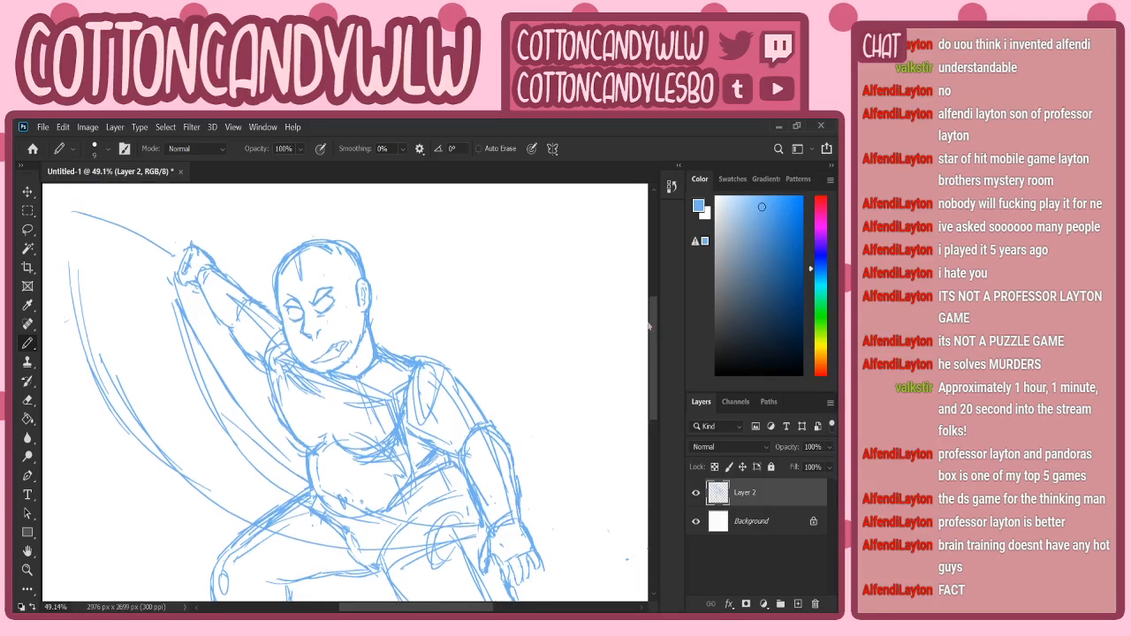
pyautogui.moveTo(290, 271)
pyautogui.mouseDown()
pyautogui.moveTo(281, 288)
pyautogui.moveTo(295, 268)
pyautogui.moveTo(336, 262)
pyautogui.moveTo(280, 290)
pyautogui.moveTo(314, 264)
pyautogui.mouseUp()
pyautogui.moveTo(315, 264)
pyautogui.mouseDown()
pyautogui.moveTo(332, 264)
pyautogui.moveTo(283, 281)
pyautogui.moveTo(295, 270)
pyautogui.moveTo(279, 291)
pyautogui.moveTo(318, 250)
pyautogui.moveTo(348, 256)
pyautogui.mouseUp()
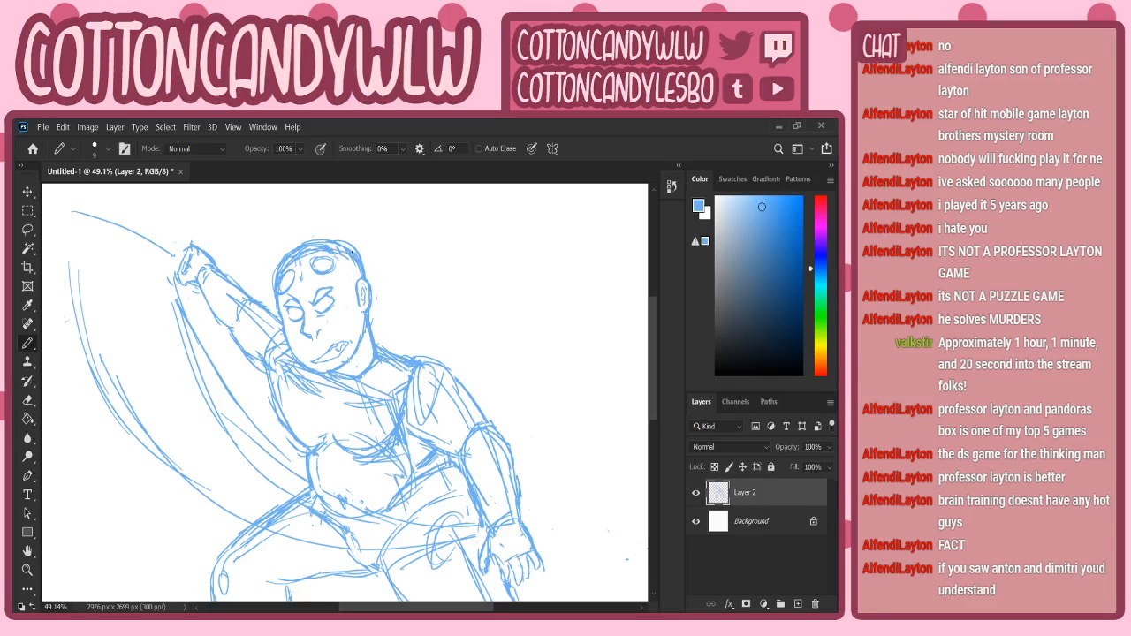
# - Lower the skull outline over the two forehead ovals and clean up the crown contour
pyautogui.hotkey('ctrl', 'z')
pyautogui.hotkey('ctrl', 'z')
pyautogui.hotkey('ctrl', 'z')
pyautogui.hotkey('ctrl', 'z')
pyautogui.moveTo(294, 250)
pyautogui.mouseDown()
pyautogui.moveTo(338, 241)
pyautogui.moveTo(365, 268)
pyautogui.mouseUp()
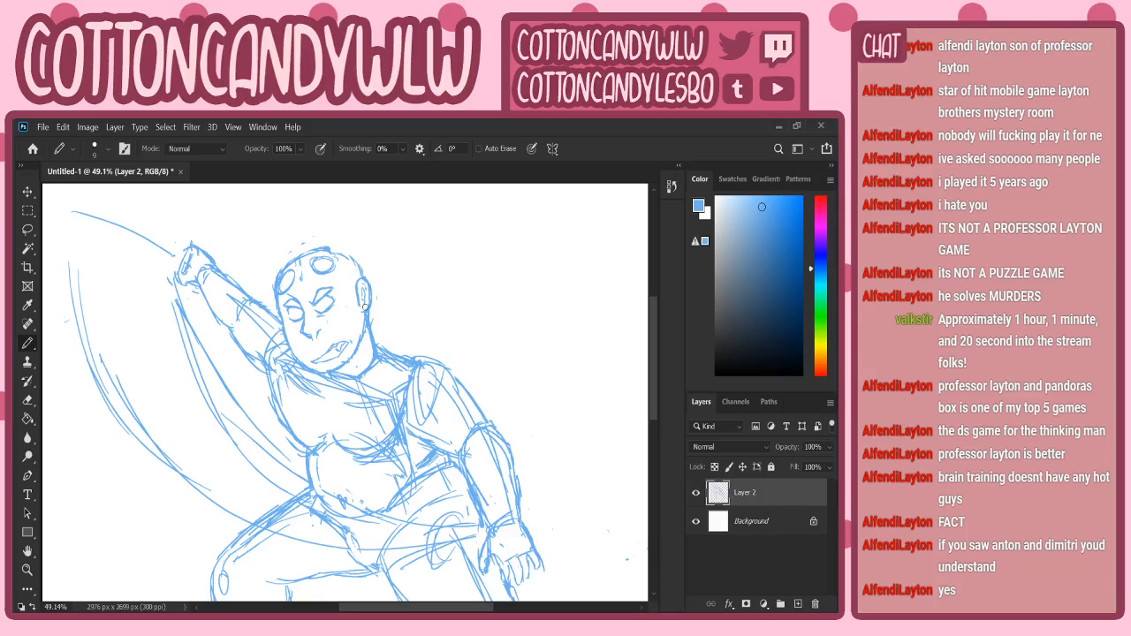
pyautogui.moveTo(332, 254)
pyautogui.mouseDown()
pyautogui.moveTo(361, 266)
pyautogui.moveTo(332, 248)
pyautogui.moveTo(293, 263)
pyautogui.mouseUp()
pyautogui.moveTo(279, 275); pyautogui.dragTo(318, 255)
pyautogui.moveTo(284, 274); pyautogui.dragTo(322, 253)
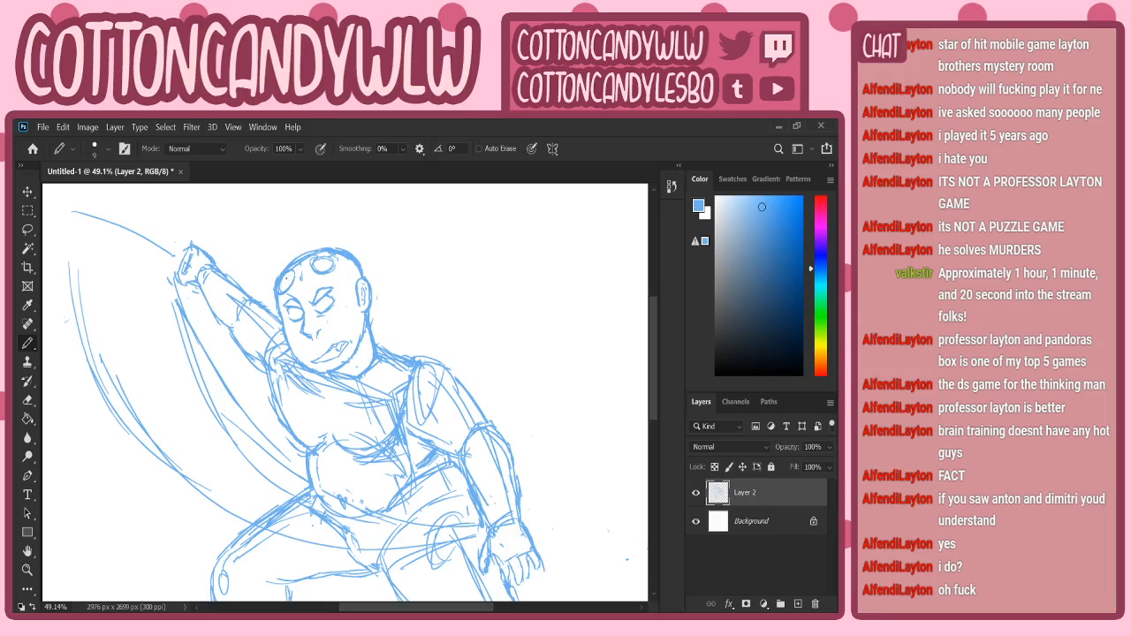
pyautogui.moveTo(290, 290)
pyautogui.mouseDown()
pyautogui.moveTo(297, 272)
pyautogui.moveTo(294, 283)
pyautogui.mouseUp()
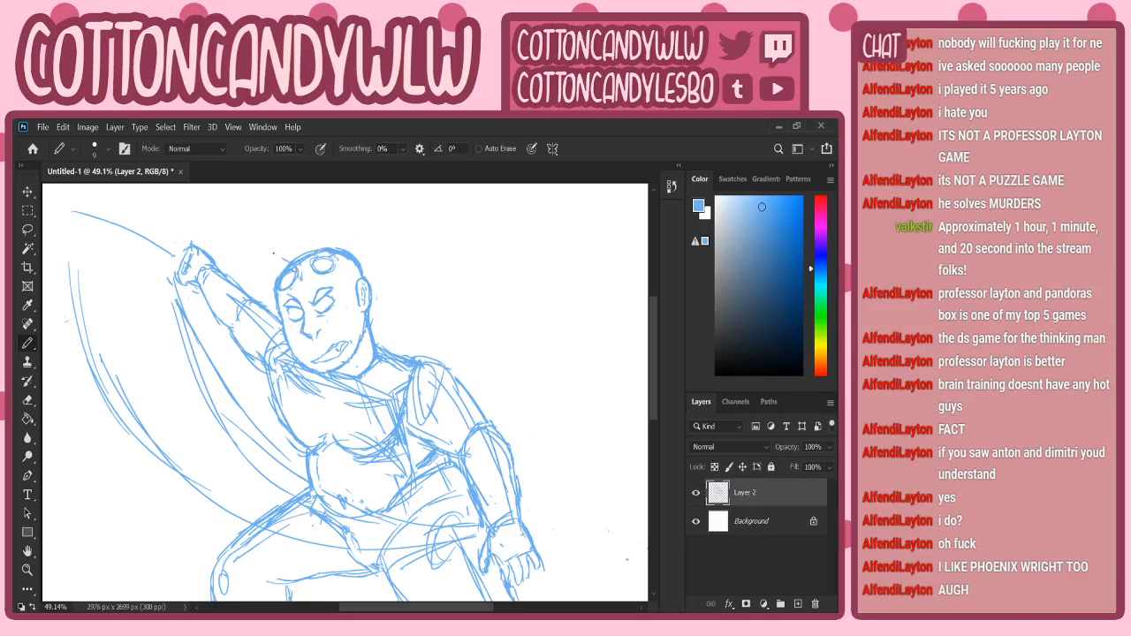
# - Draw a narrow pointed horn rising from the oval on the far side of the forehead
pyautogui.moveTo(273, 252)
pyautogui.mouseDown()
pyautogui.moveTo(287, 264)
pyautogui.moveTo(262, 261)
pyautogui.moveTo(276, 288)
pyautogui.moveTo(262, 244)
pyautogui.moveTo(282, 263)
pyautogui.mouseUp()
pyautogui.hotkey('ctrl', 'z')
pyautogui.hotkey('ctrl', 'z')
pyautogui.hotkey('ctrl', 'z')
pyautogui.hotkey('ctrl', 'z')
pyautogui.hotkey('ctrl', 'z')
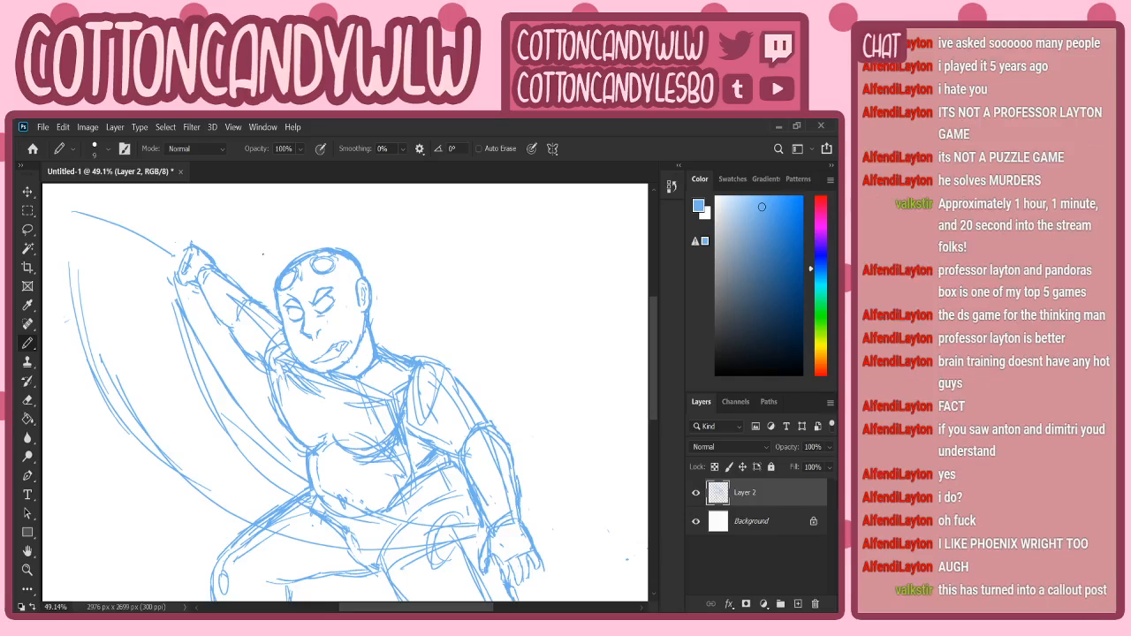
pyautogui.moveTo(276, 281)
pyautogui.mouseDown()
pyautogui.moveTo(266, 231)
pyautogui.moveTo(293, 263)
pyautogui.moveTo(267, 231)
pyautogui.moveTo(265, 260)
pyautogui.mouseUp()
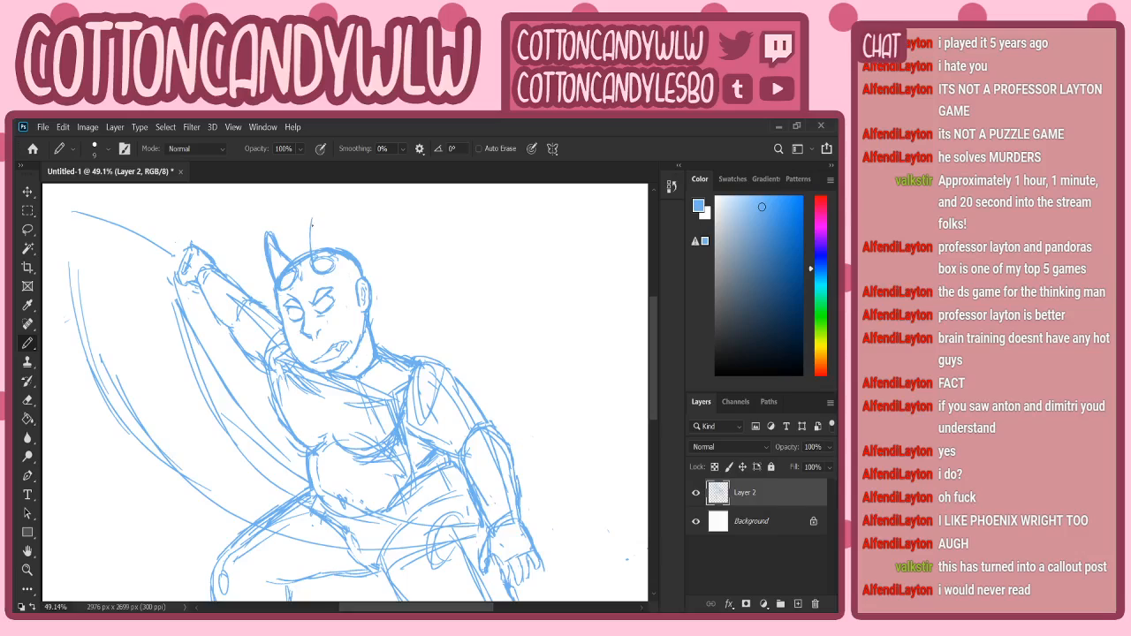
# - Try a straight pointed horn above the near forehead oval
pyautogui.moveTo(311, 235)
pyautogui.mouseDown()
pyautogui.moveTo(308, 254)
pyautogui.moveTo(322, 233)
pyautogui.moveTo(329, 247)
pyautogui.mouseUp()
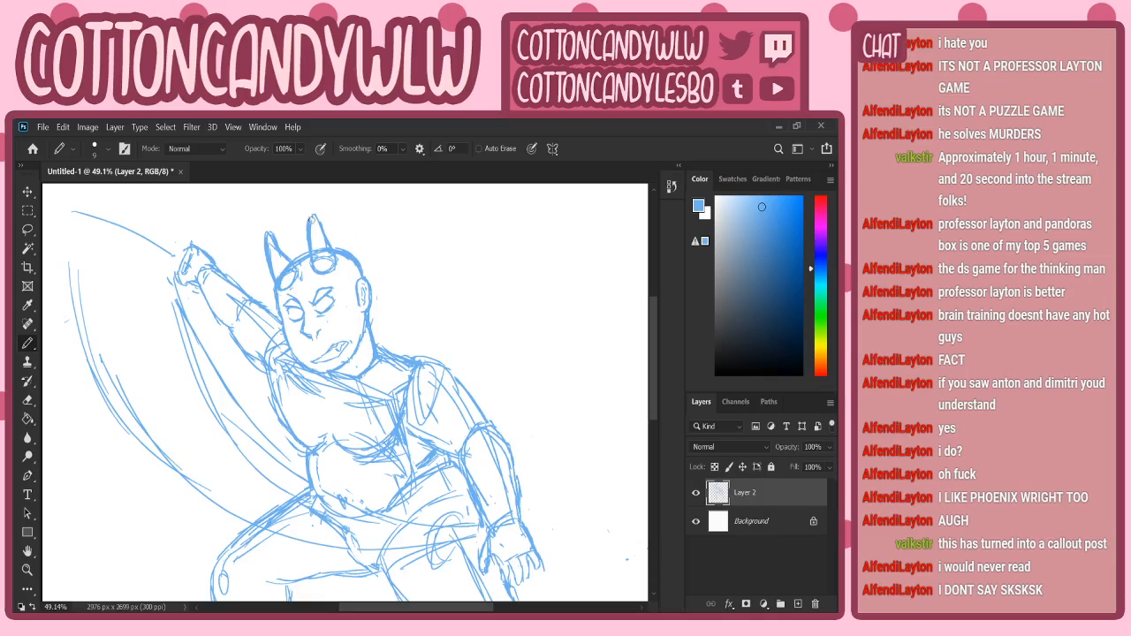
pyautogui.hotkey('ctrl', 'z')
pyautogui.moveTo(311, 214); pyautogui.dragTo(315, 260)
pyautogui.moveTo(314, 215); pyautogui.dragTo(330, 241)
pyautogui.hotkey('ctrl', 'z')
pyautogui.hotkey('ctrl', 'z')
pyautogui.hotkey('ctrl', 'z')
pyautogui.hotkey('ctrl', 'z')
pyautogui.hotkey('ctrl', 'z')
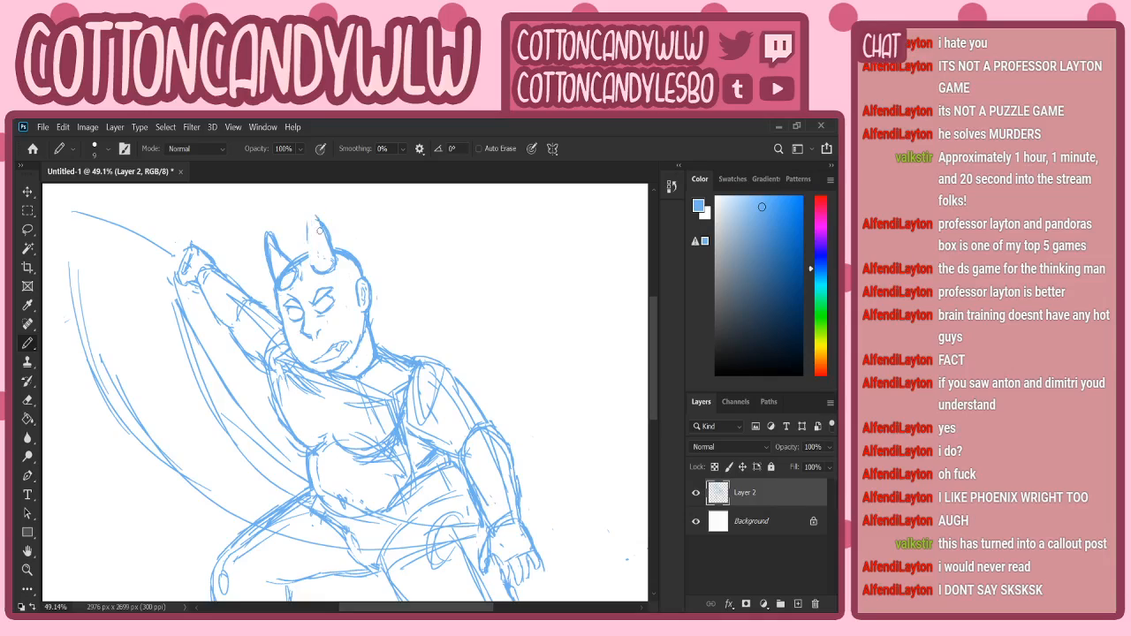
# - Redraw the near horn with curved sides and a pointed tip, and open up its oval base
pyautogui.moveTo(318, 243); pyautogui.dragTo(314, 263)
pyautogui.moveTo(309, 221); pyautogui.dragTo(315, 235)
pyautogui.moveTo(316, 266)
pyautogui.mouseDown()
pyautogui.moveTo(333, 250)
pyautogui.moveTo(316, 229)
pyautogui.moveTo(327, 247)
pyautogui.mouseUp()
pyautogui.hotkey('ctrl', 'z')
pyautogui.hotkey('ctrl', 'z')
pyautogui.hotkey('ctrl', 'z')
pyautogui.hotkey('ctrl', 'z')
pyautogui.hotkey('ctrl', 'z')
pyautogui.hotkey('ctrl', 'z')
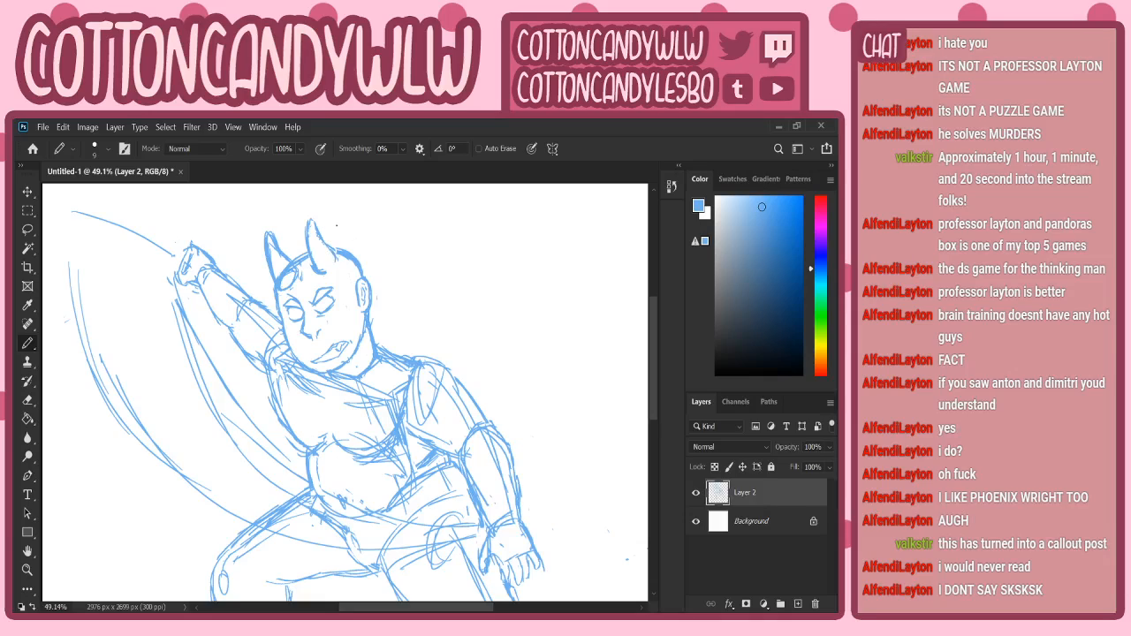
# - Replace the far horn with a curved one matching the near horn, and close the near horn's base
pyautogui.hotkey('ctrl', 'z')
pyautogui.hotkey('ctrl', 'z')
pyautogui.hotkey('ctrl', 'z')
pyautogui.hotkey('ctrl', 'z')
pyautogui.hotkey('ctrl', 'z')
pyautogui.moveTo(291, 274); pyautogui.dragTo(282, 287)
pyautogui.moveTo(292, 273); pyautogui.dragTo(273, 274)
pyautogui.moveTo(283, 259); pyautogui.dragTo(268, 271)
pyautogui.moveTo(276, 250)
pyautogui.mouseDown()
pyautogui.moveTo(265, 256)
pyautogui.moveTo(268, 285)
pyautogui.moveTo(262, 254)
pyautogui.mouseUp()
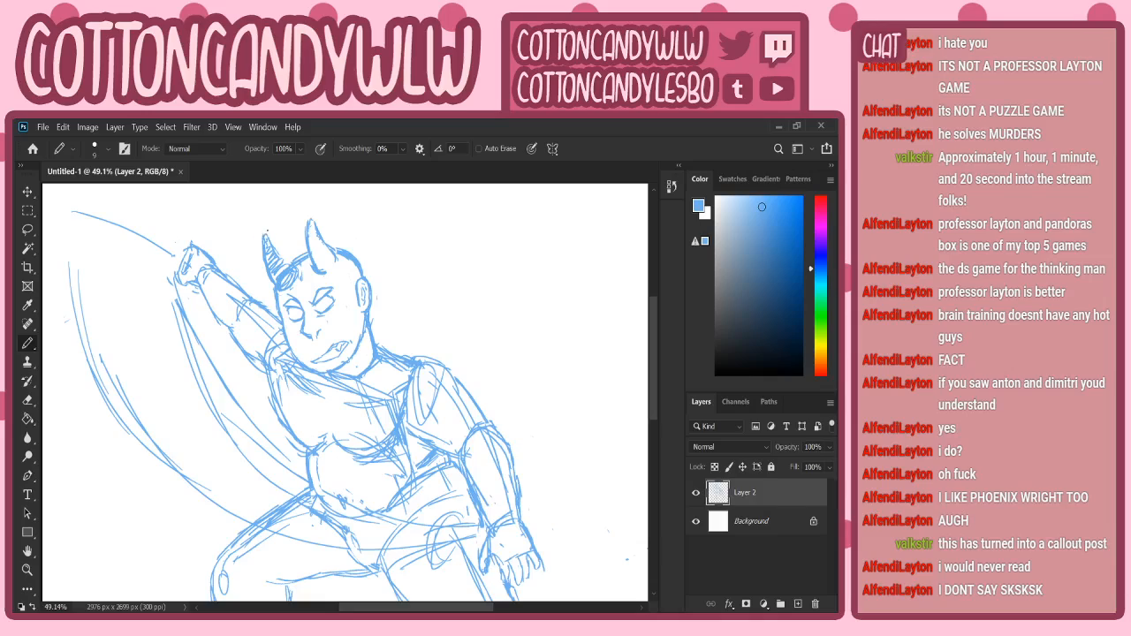
pyautogui.moveTo(263, 242); pyautogui.dragTo(283, 264)
pyautogui.moveTo(269, 247)
pyautogui.mouseDown()
pyautogui.moveTo(280, 282)
pyautogui.moveTo(292, 265)
pyautogui.mouseUp()
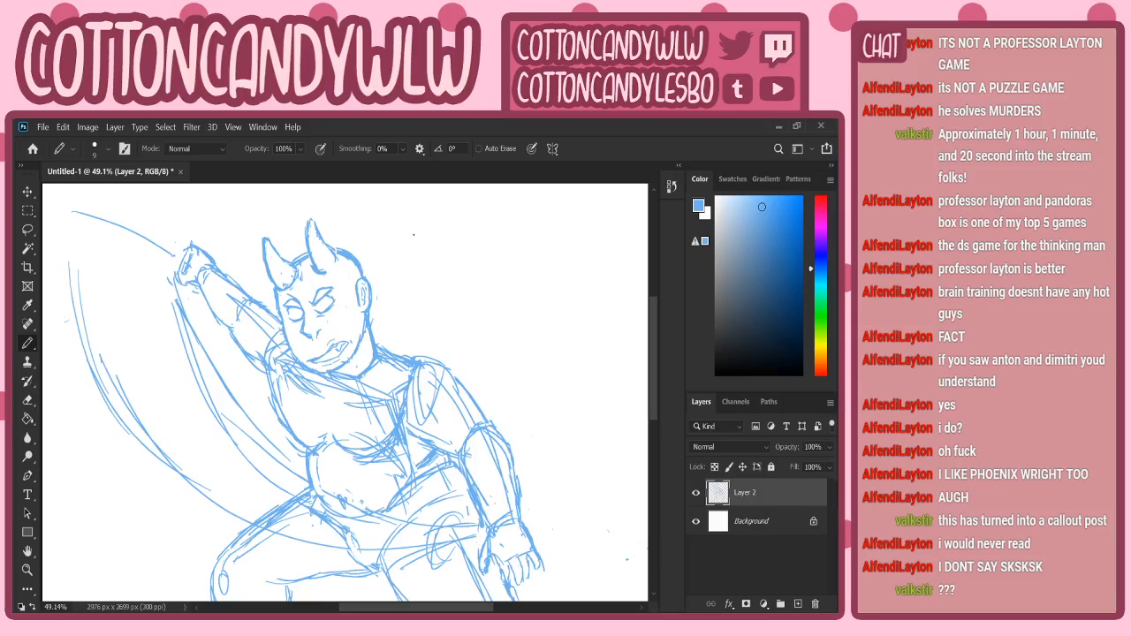
pyautogui.moveTo(334, 259); pyautogui.dragTo(326, 272)
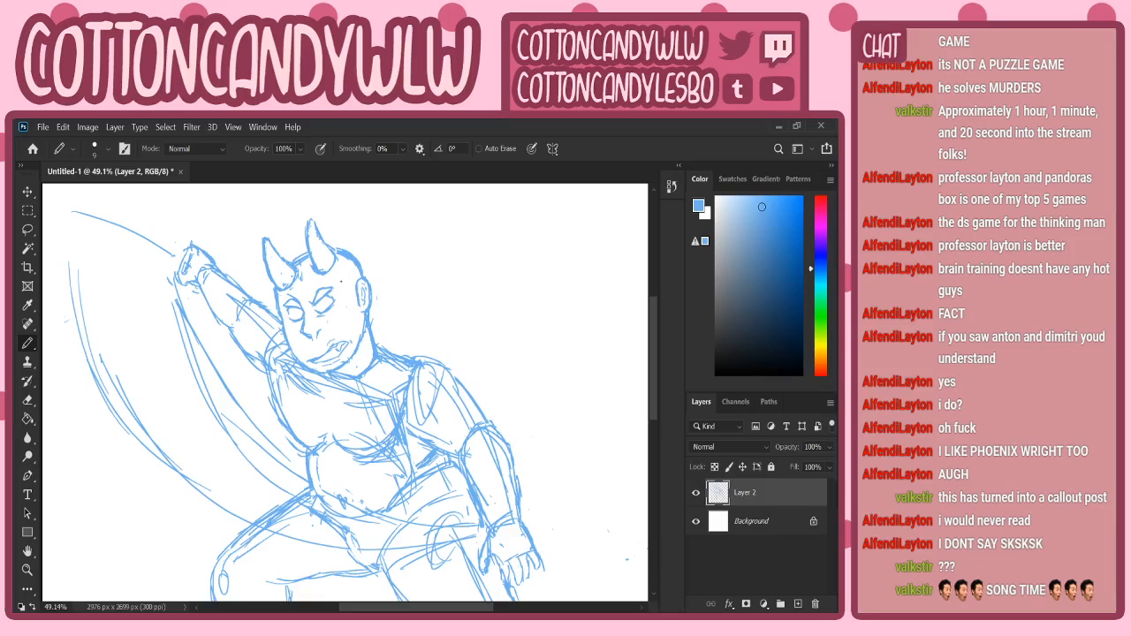
# - Sketch the hairline from the near horn toward the ear and rework the skull outline behind it
pyautogui.moveTo(341, 281); pyautogui.dragTo(347, 295)
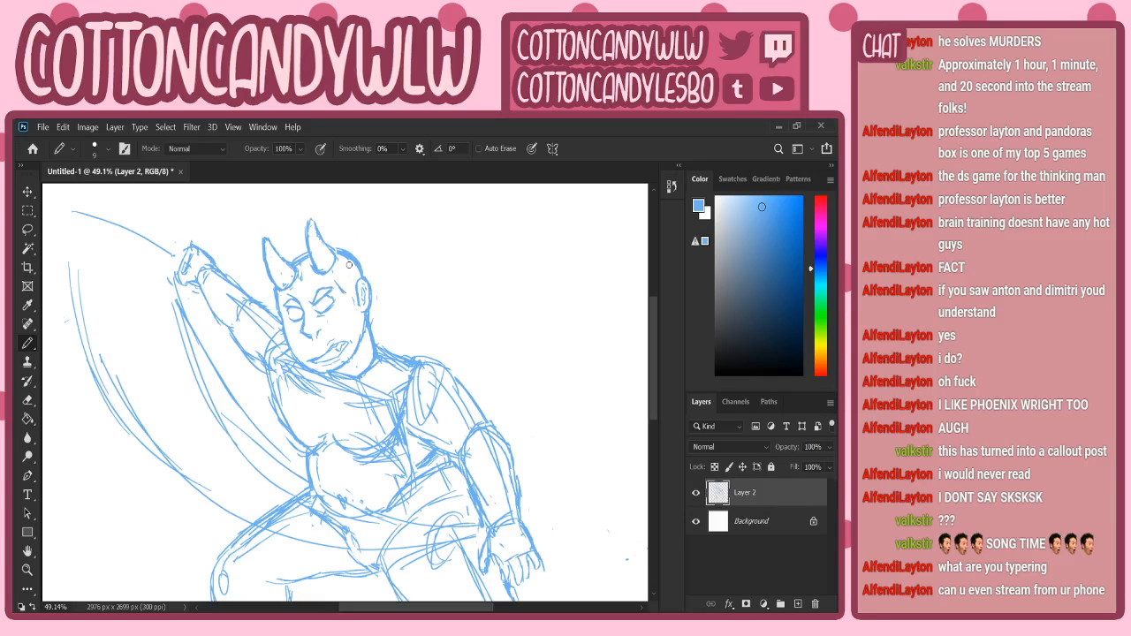
pyautogui.moveTo(352, 301); pyautogui.dragTo(355, 314)
pyautogui.hotkey('ctrl', 'z')
pyautogui.moveTo(349, 296); pyautogui.dragTo(356, 310)
pyautogui.moveTo(329, 273); pyautogui.dragTo(334, 287)
pyautogui.moveTo(357, 265); pyautogui.dragTo(358, 256)
pyautogui.moveTo(351, 254); pyautogui.dragTo(362, 270)
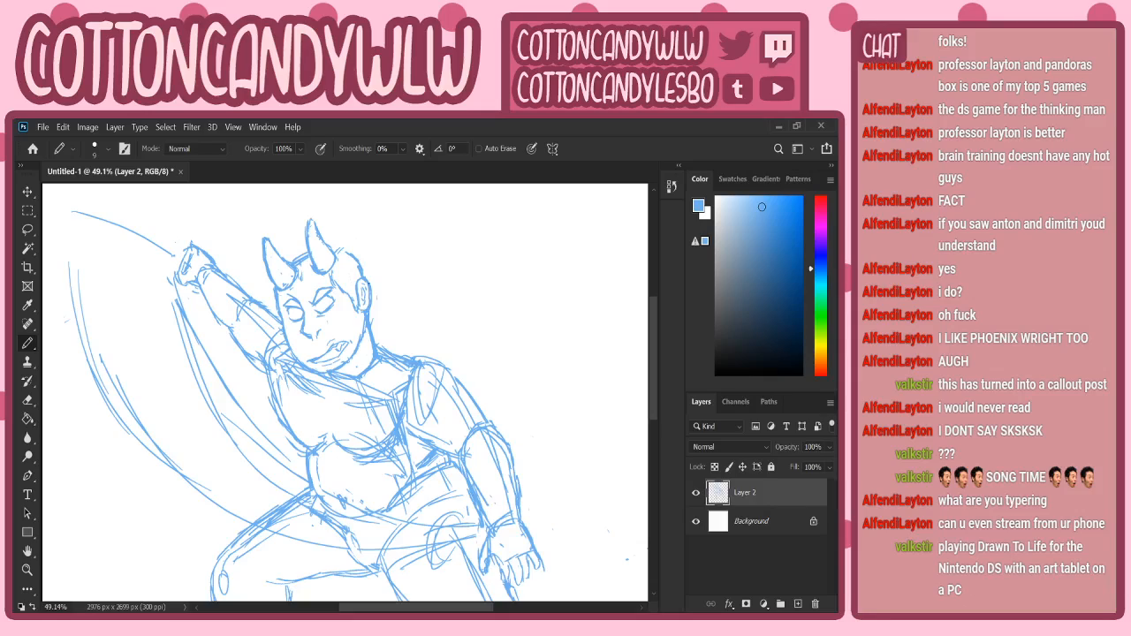
# - Sketch a swept, spiky tuft of hair behind the near horn
pyautogui.moveTo(341, 234); pyautogui.dragTo(339, 253)
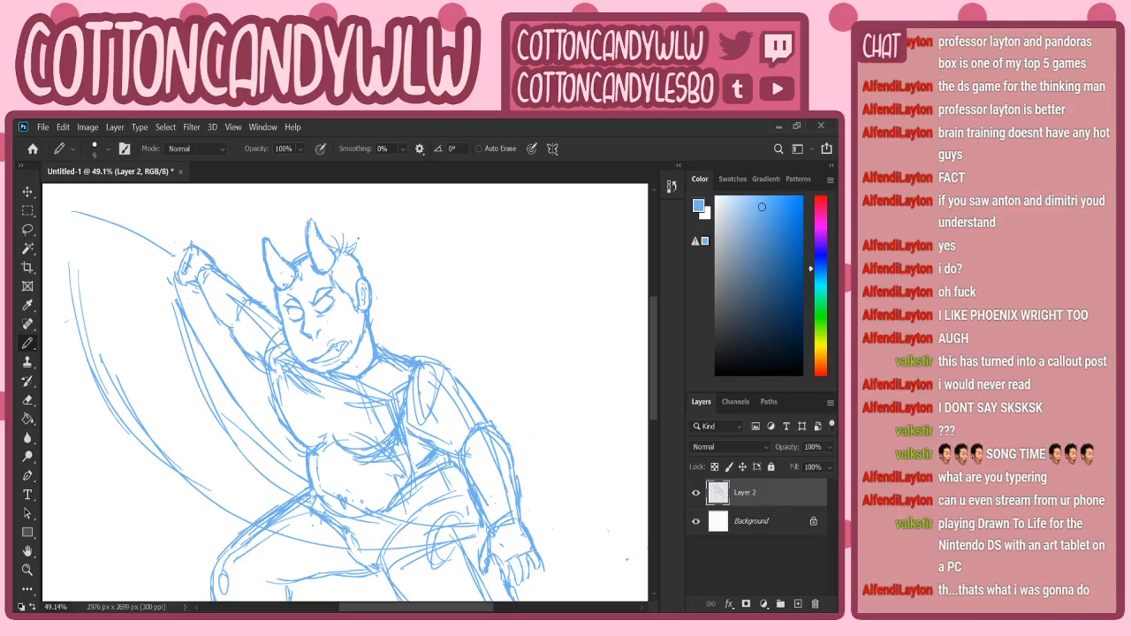
pyautogui.moveTo(341, 228)
pyautogui.mouseDown()
pyautogui.moveTo(351, 243)
pyautogui.moveTo(341, 227)
pyautogui.moveTo(324, 240)
pyautogui.mouseUp()
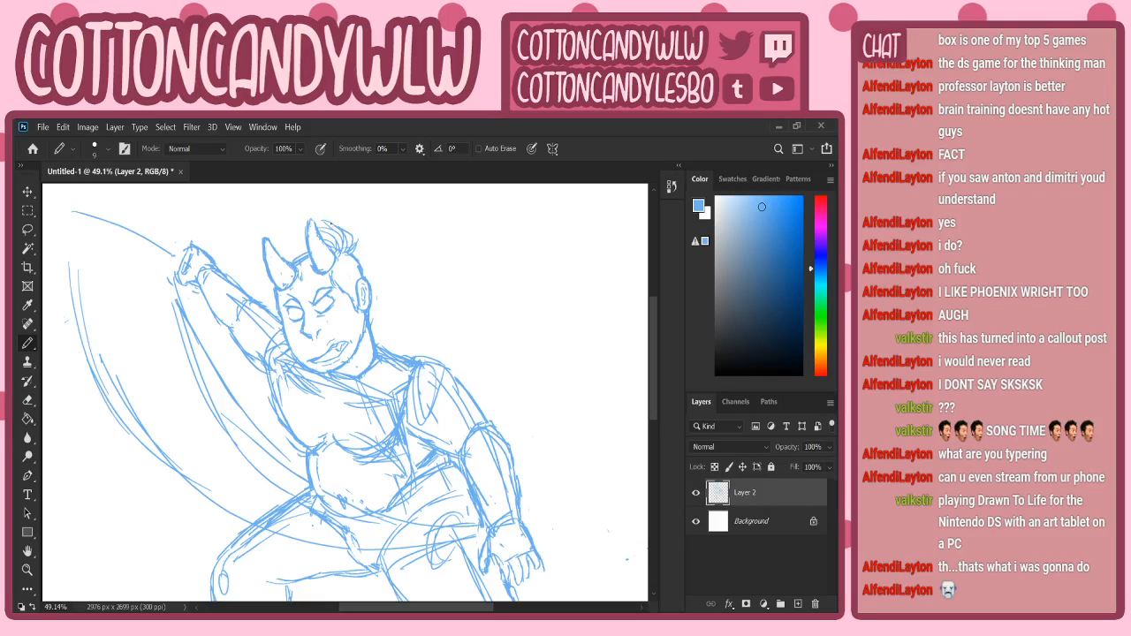
pyautogui.moveTo(330, 223); pyautogui.dragTo(341, 225)
pyautogui.moveTo(337, 223); pyautogui.dragTo(347, 241)
# - Add a curled fringe between the horns and spiky hair across the crown and far side of the head
pyautogui.moveTo(297, 276); pyautogui.dragTo(303, 291)
pyautogui.moveTo(302, 252); pyautogui.dragTo(288, 279)
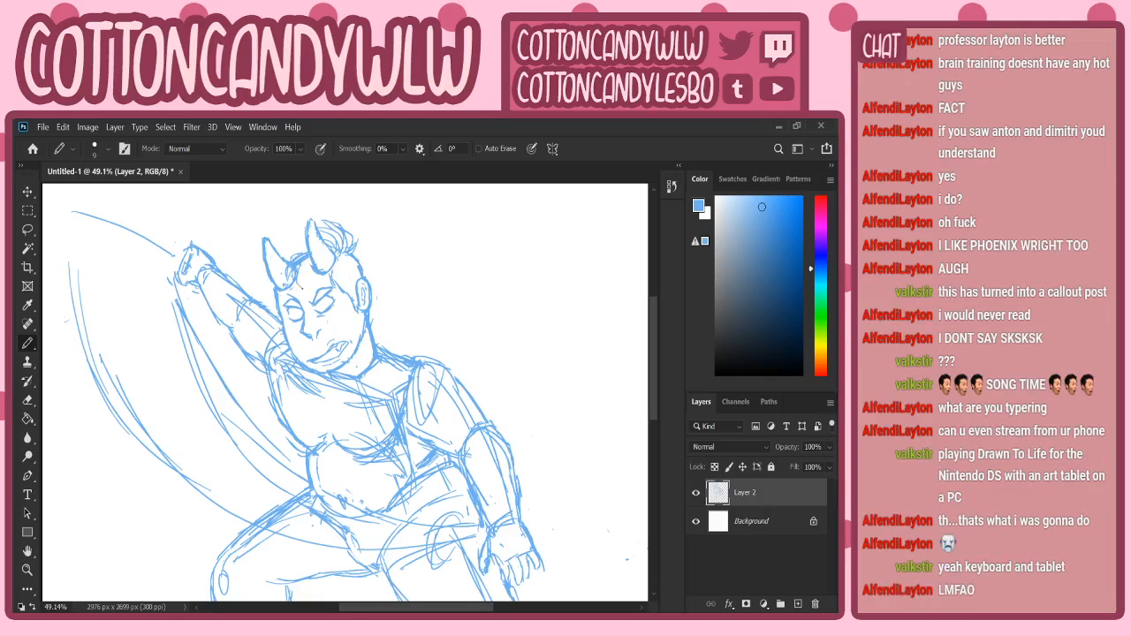
pyautogui.moveTo(303, 288)
pyautogui.mouseDown()
pyautogui.moveTo(300, 263)
pyautogui.moveTo(311, 263)
pyautogui.moveTo(280, 238)
pyautogui.moveTo(288, 257)
pyautogui.mouseUp()
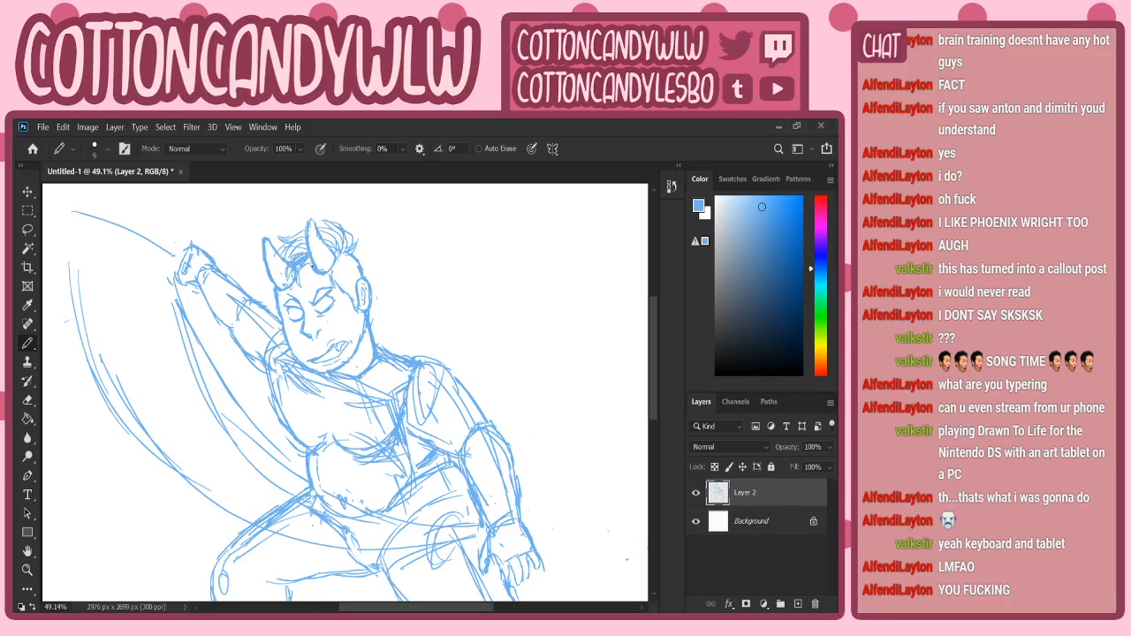
pyautogui.moveTo(315, 260); pyautogui.dragTo(307, 279)
pyautogui.moveTo(350, 227)
pyautogui.mouseDown()
pyautogui.moveTo(356, 243)
pyautogui.moveTo(339, 261)
pyautogui.mouseUp()
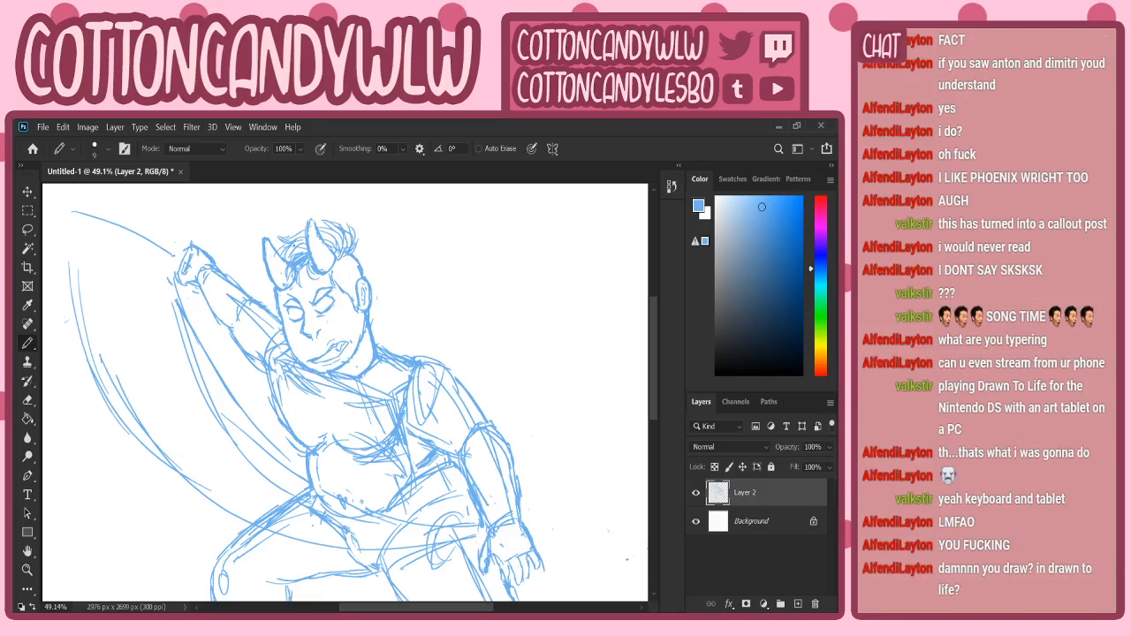
pyautogui.moveTo(263, 253)
pyautogui.mouseDown()
pyautogui.moveTo(245, 264)
pyautogui.moveTo(269, 315)
pyautogui.moveTo(270, 295)
pyautogui.mouseUp()
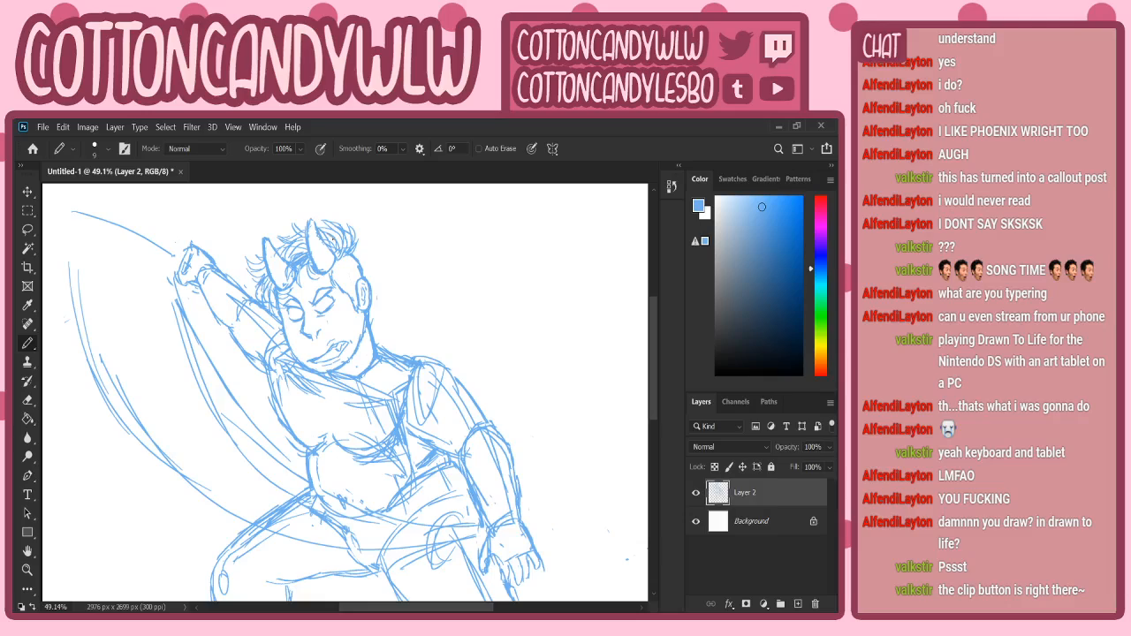
# - Touch up the hair beside the near horn, and add pupils to the eyes and inner detail to the ear
pyautogui.moveTo(651, 337); pyautogui.dragTo(656, 350)
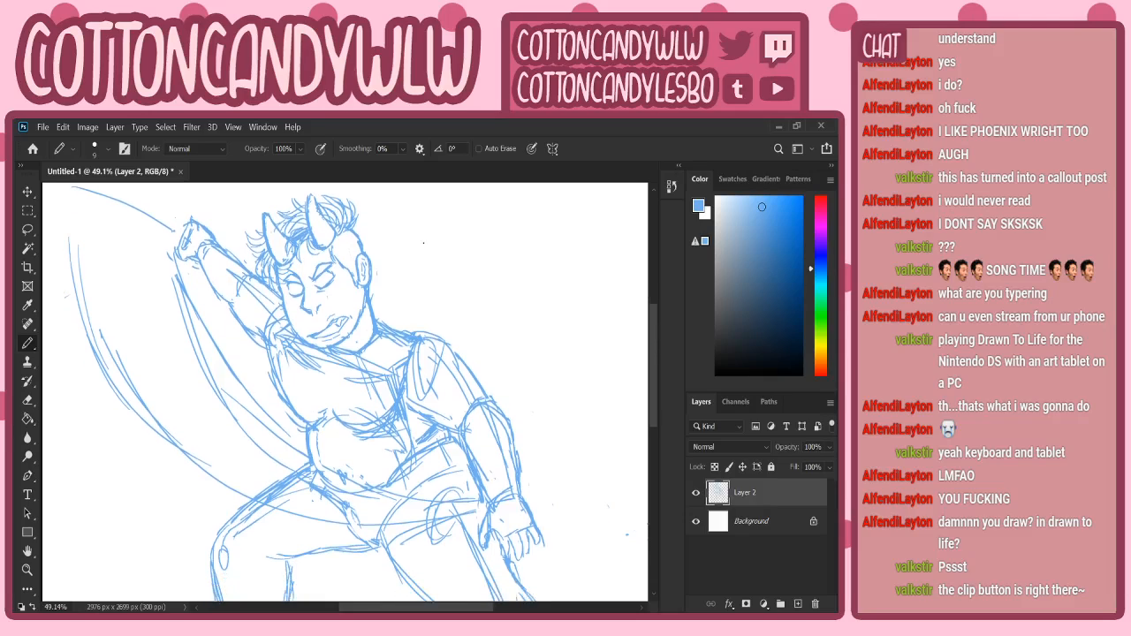
pyautogui.moveTo(351, 233); pyautogui.dragTo(337, 231)
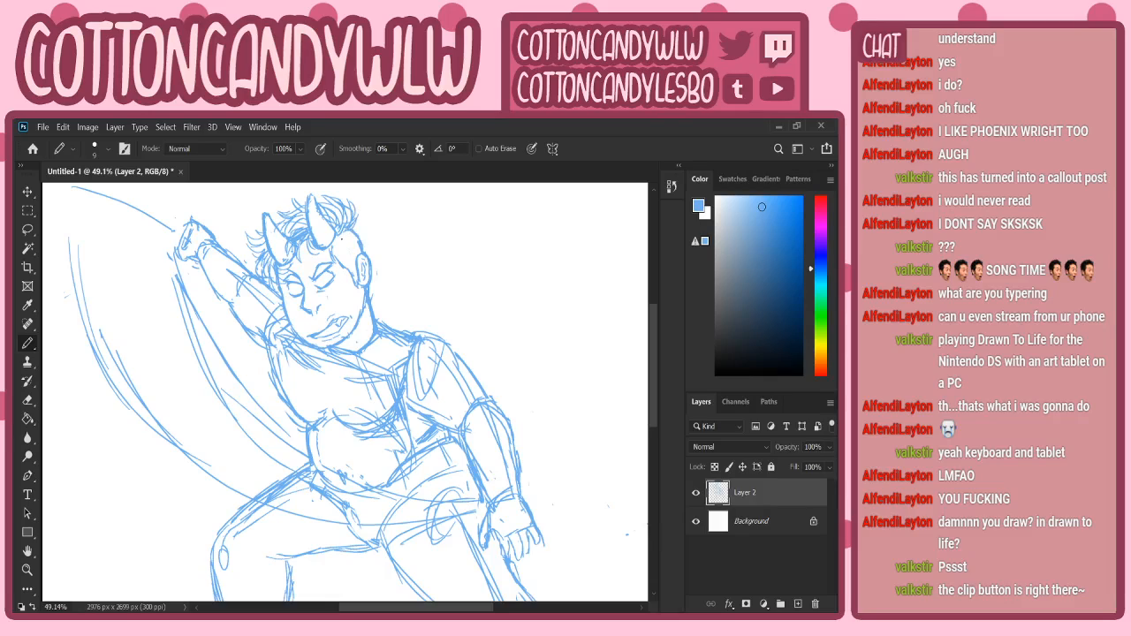
pyautogui.scroll(-1, 485, 248)
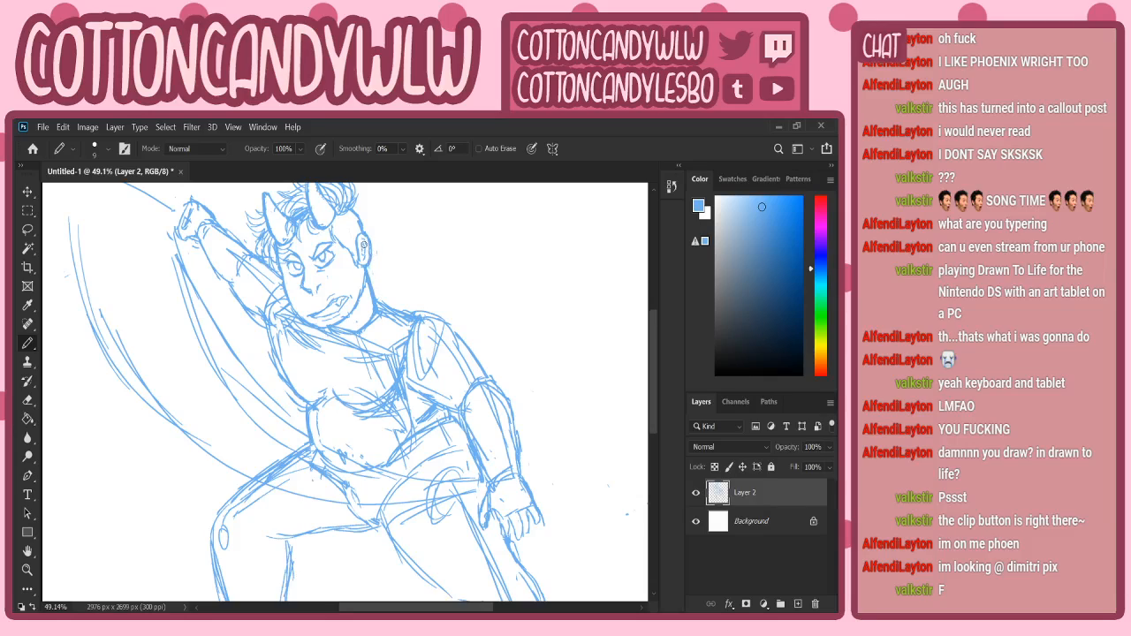
# - Undo the latest inner-ear detail strokes on the horned figure's head
pyautogui.hotkey('ctrl', 'z')
pyautogui.moveTo(364, 240); pyautogui.dragTo(361, 257)
pyautogui.hotkey('ctrl', 'z')
pyautogui.hotkey('ctrl', 'z')
# - Create a new layer above the blue sketch and set the drawing colour to pinkish purple
pyautogui.scroll(-3, 345, 392)
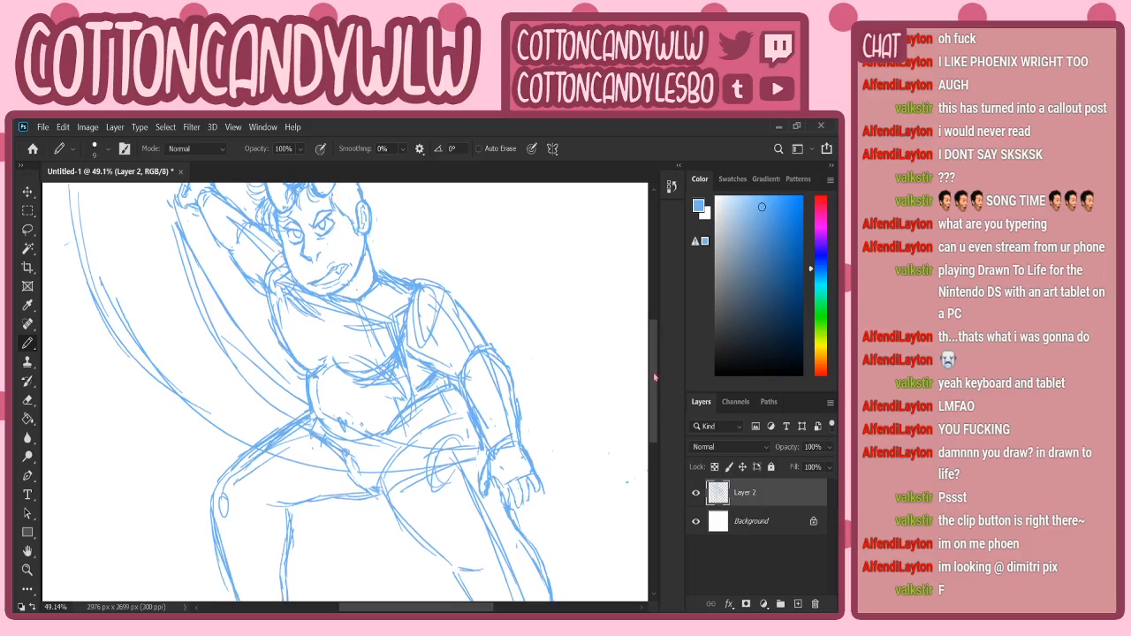
pyautogui.moveTo(652, 372); pyautogui.dragTo(654, 407)
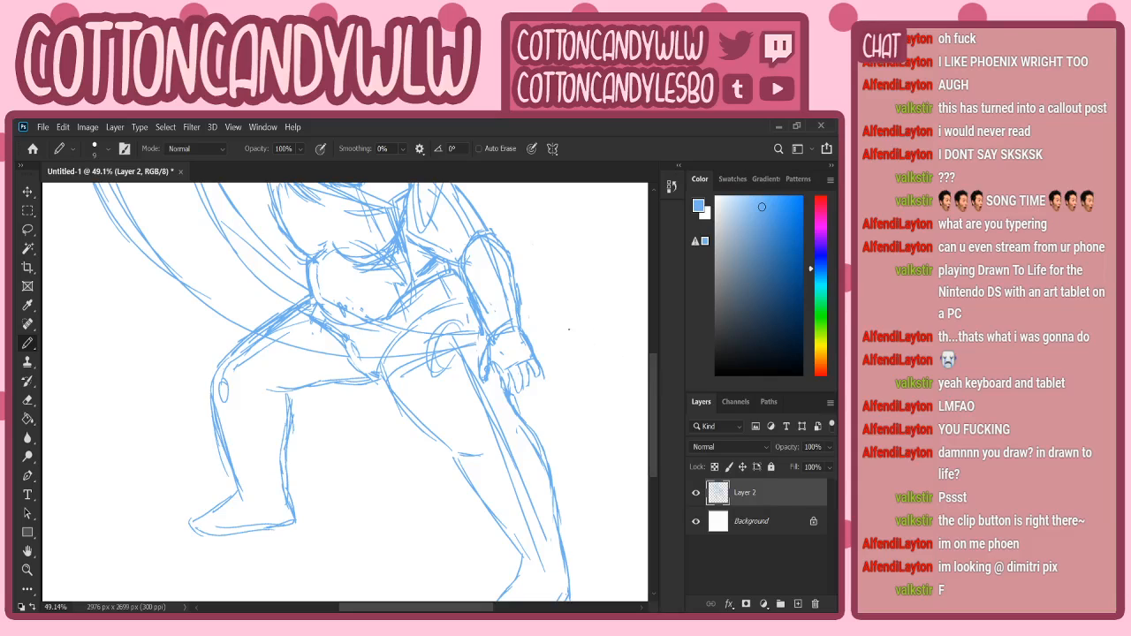
pyautogui.moveTo(658, 383); pyautogui.dragTo(658, 330)
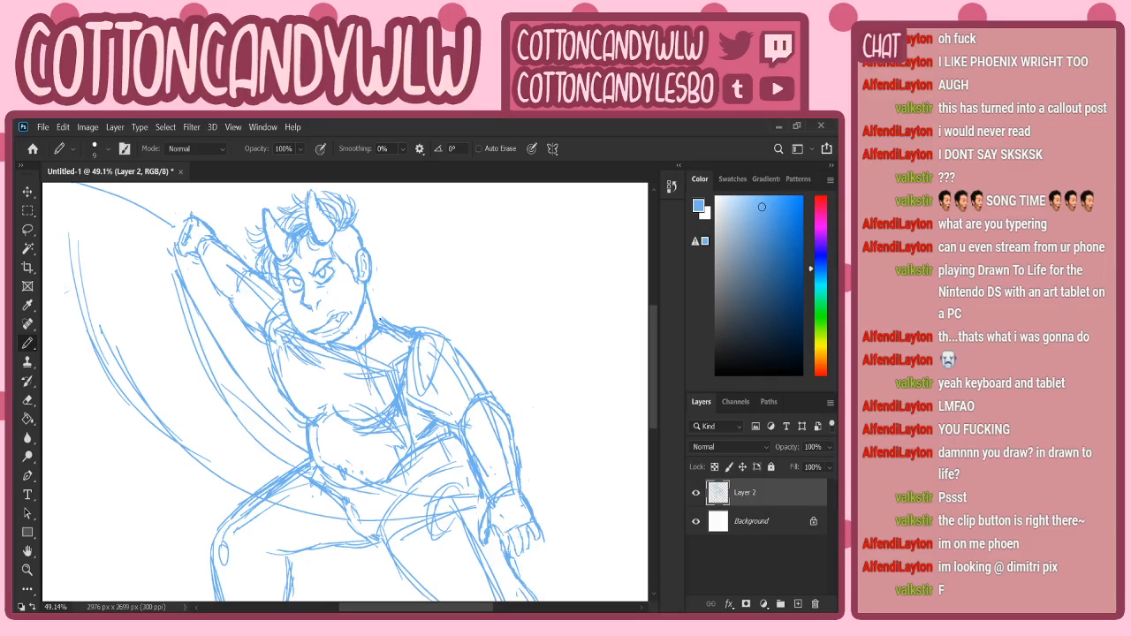
pyautogui.click(798, 603)
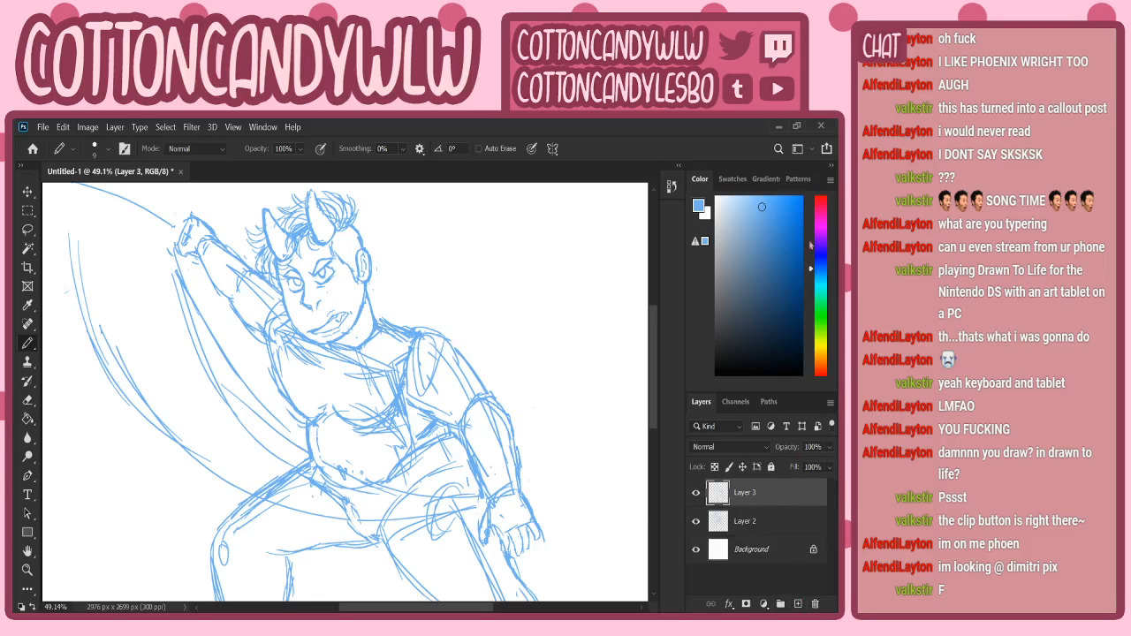
pyautogui.click(819, 237)
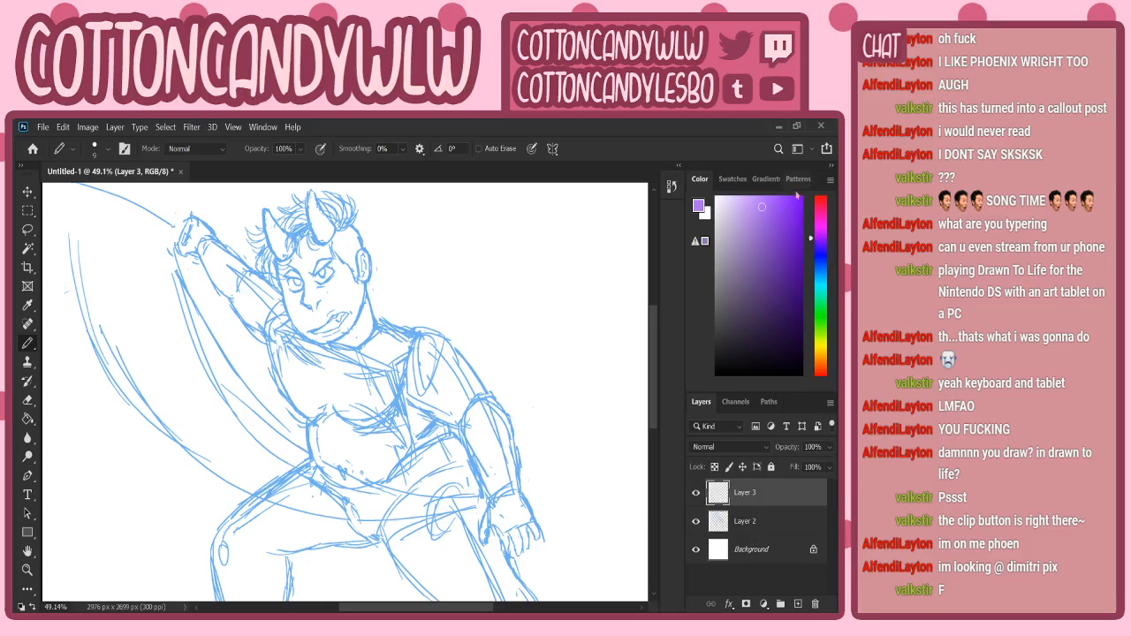
pyautogui.click(820, 226)
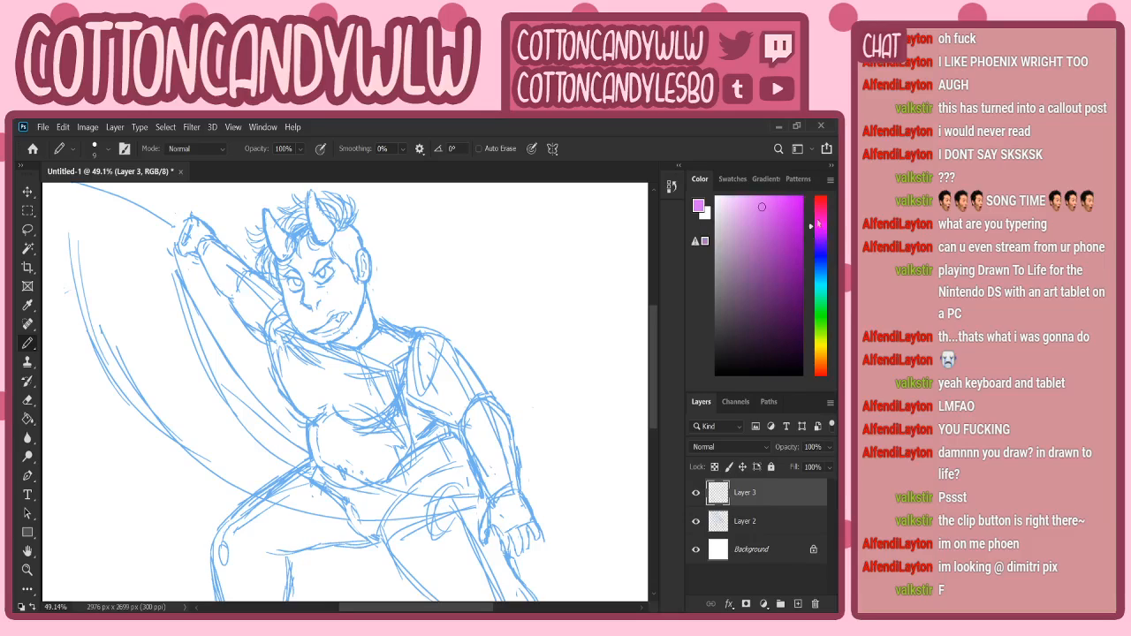
# - Sketch a pink jacket hood behind the neck and the open jacket's front edges down both sides of the chest
pyautogui.moveTo(372, 400)
pyautogui.mouseDown()
pyautogui.moveTo(362, 344)
pyautogui.moveTo(387, 267)
pyautogui.moveTo(373, 297)
pyautogui.moveTo(384, 293)
pyautogui.moveTo(388, 312)
pyautogui.moveTo(379, 323)
pyautogui.moveTo(382, 282)
pyautogui.moveTo(380, 292)
pyautogui.moveTo(371, 284)
pyautogui.moveTo(392, 319)
pyautogui.mouseUp()
pyautogui.moveTo(369, 279)
pyautogui.mouseDown()
pyautogui.moveTo(392, 277)
pyautogui.moveTo(418, 310)
pyautogui.moveTo(412, 319)
pyautogui.moveTo(409, 303)
pyautogui.moveTo(389, 359)
pyautogui.moveTo(375, 360)
pyautogui.mouseUp()
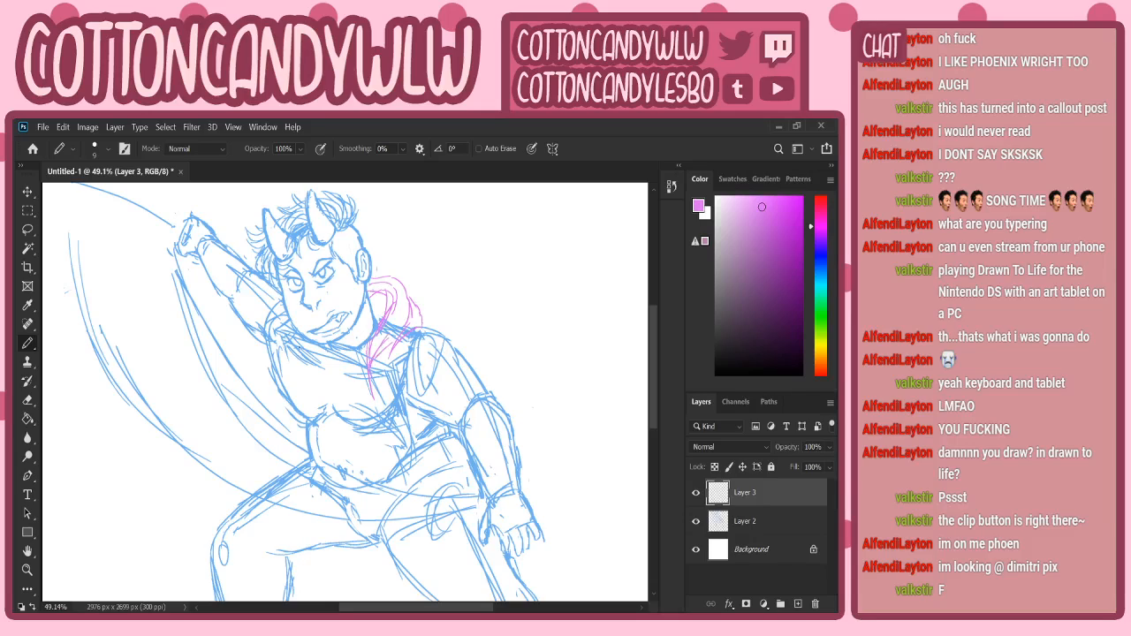
pyautogui.moveTo(300, 353); pyautogui.dragTo(304, 415)
pyautogui.moveTo(380, 385); pyautogui.dragTo(373, 415)
pyautogui.scroll(-2, 593, 329)
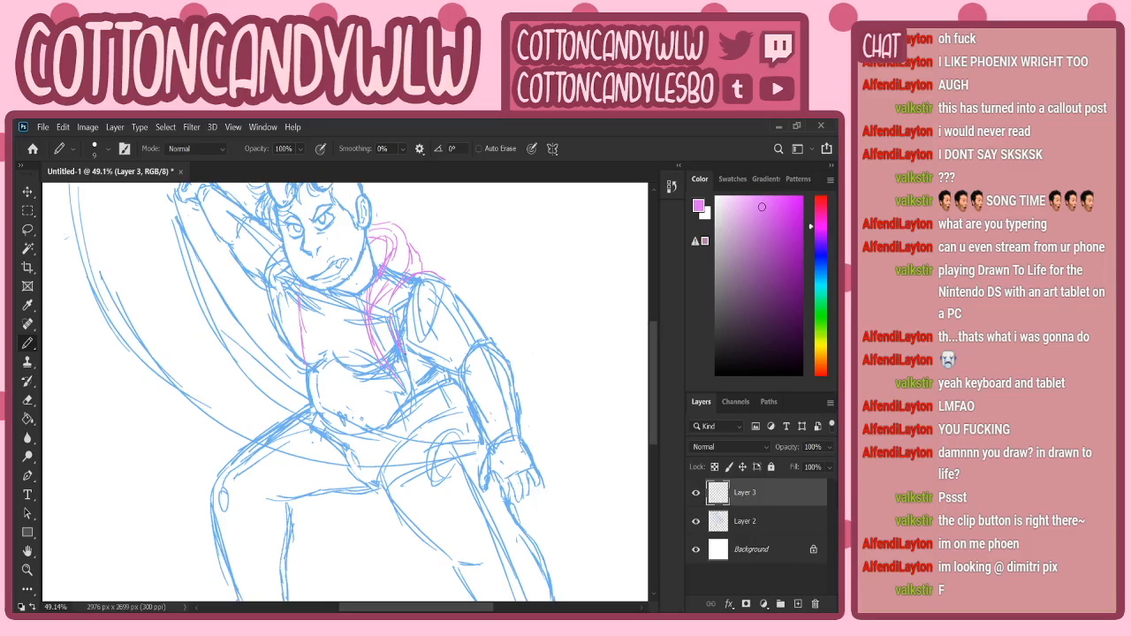
pyautogui.moveTo(405, 355); pyautogui.dragTo(423, 360)
# - Lower the opacity of the blue sketch on Layer 2, and make Layer 3 active again
pyautogui.click(765, 522)
pyautogui.moveTo(830, 448); pyautogui.dragTo(809, 465)
pyautogui.click(798, 499)
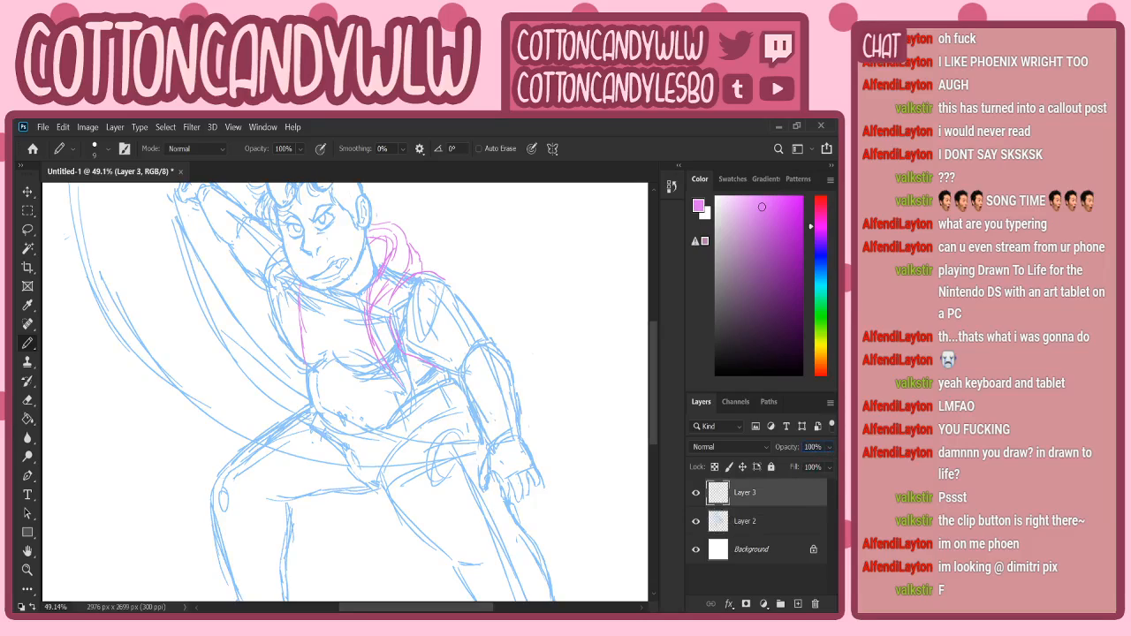
# - Outline the lowered arm's jacket sleeve in pink from the shoulder past the elbow to the wrist
pyautogui.moveTo(442, 279); pyautogui.dragTo(489, 340)
pyautogui.moveTo(453, 375); pyautogui.dragTo(495, 339)
pyautogui.moveTo(462, 300); pyautogui.dragTo(513, 385)
pyautogui.moveTo(497, 344); pyautogui.dragTo(519, 416)
pyautogui.moveTo(482, 323)
pyautogui.mouseDown()
pyautogui.moveTo(511, 392)
pyautogui.moveTo(474, 419)
pyautogui.mouseUp()
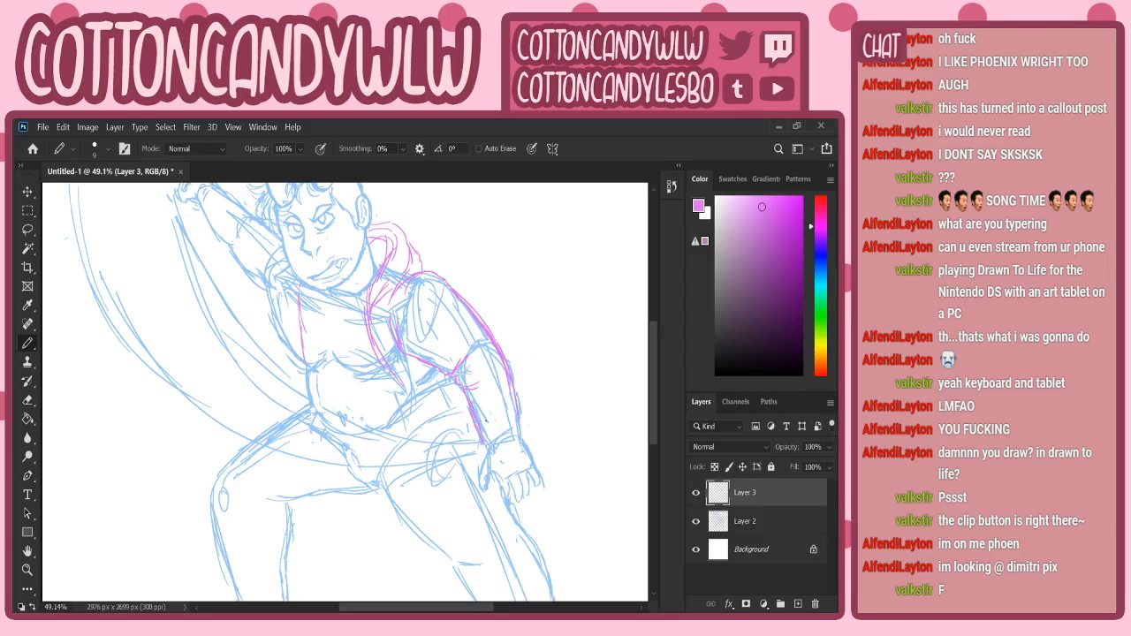
pyautogui.moveTo(513, 403); pyautogui.dragTo(516, 432)
pyautogui.hotkey('ctrl', 'z')
pyautogui.moveTo(466, 397); pyautogui.dragTo(488, 443)
# - Draw the lowered hand in pink over the blue sketch, with its thumb, fingers and outer edge
pyautogui.moveTo(481, 476); pyautogui.dragTo(478, 489)
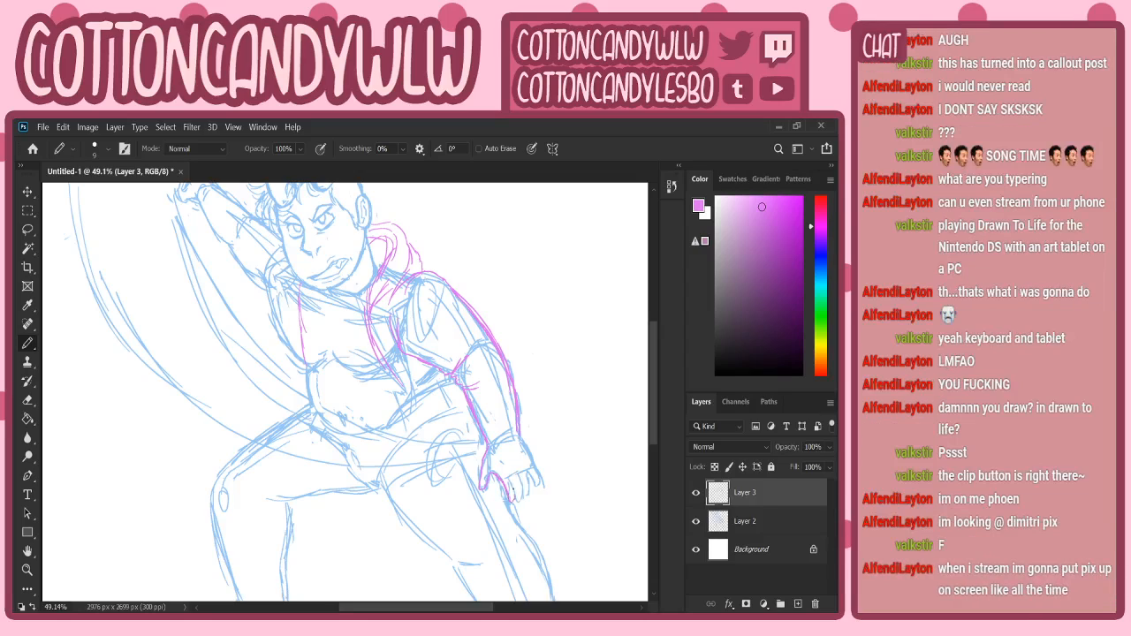
pyautogui.moveTo(510, 481); pyautogui.dragTo(514, 498)
pyautogui.hotkey('ctrl', 'z')
pyautogui.moveTo(501, 478); pyautogui.dragTo(502, 498)
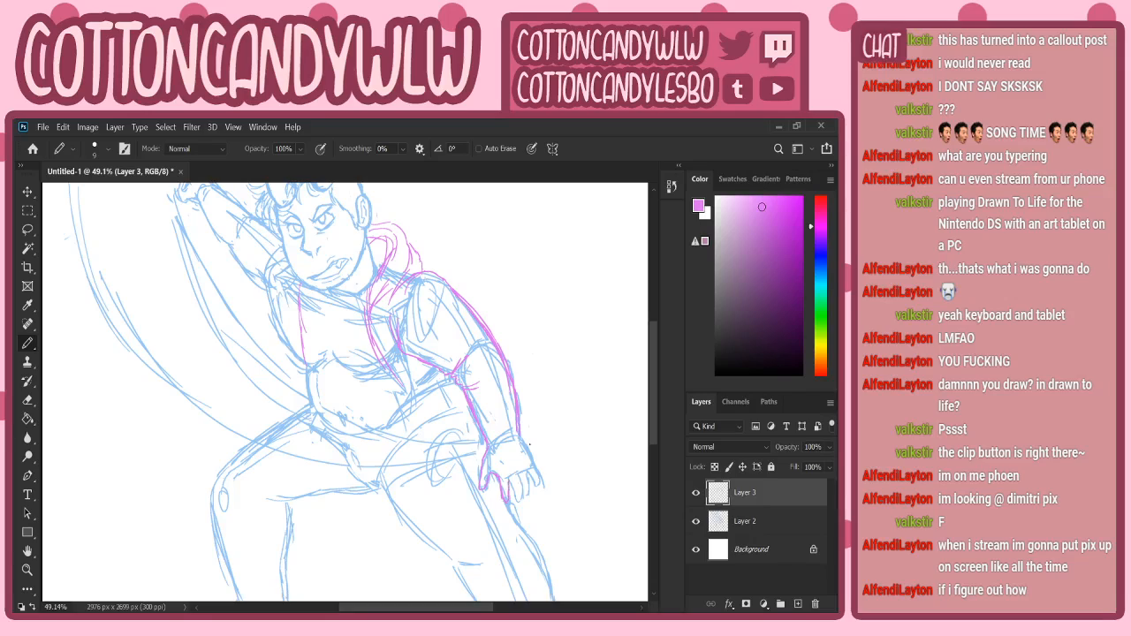
pyautogui.hotkey('ctrl', 'z')
pyautogui.hotkey('ctrl', 'z')
pyautogui.moveTo(505, 485); pyautogui.dragTo(509, 499)
pyautogui.moveTo(509, 478); pyautogui.dragTo(522, 496)
pyautogui.moveTo(521, 436); pyautogui.dragTo(536, 482)
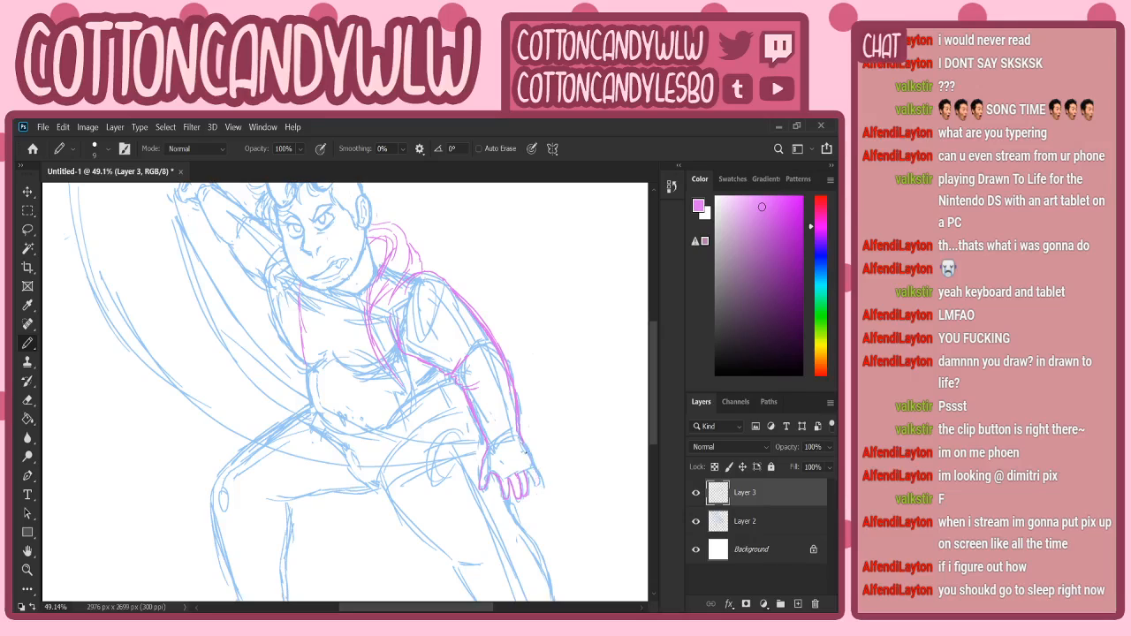
pyautogui.moveTo(524, 443); pyautogui.dragTo(534, 480)
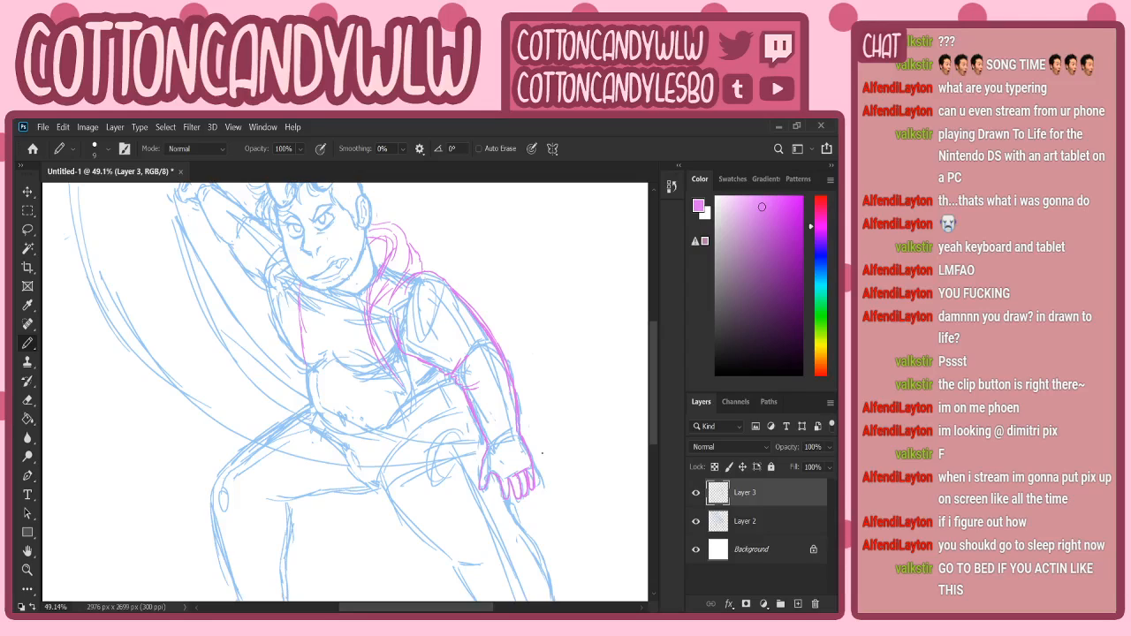
# - Lasso the pink thumb, adjust its fit against the hand with Free Transform, and deselect it
pyautogui.scroll(2, 656, 404)
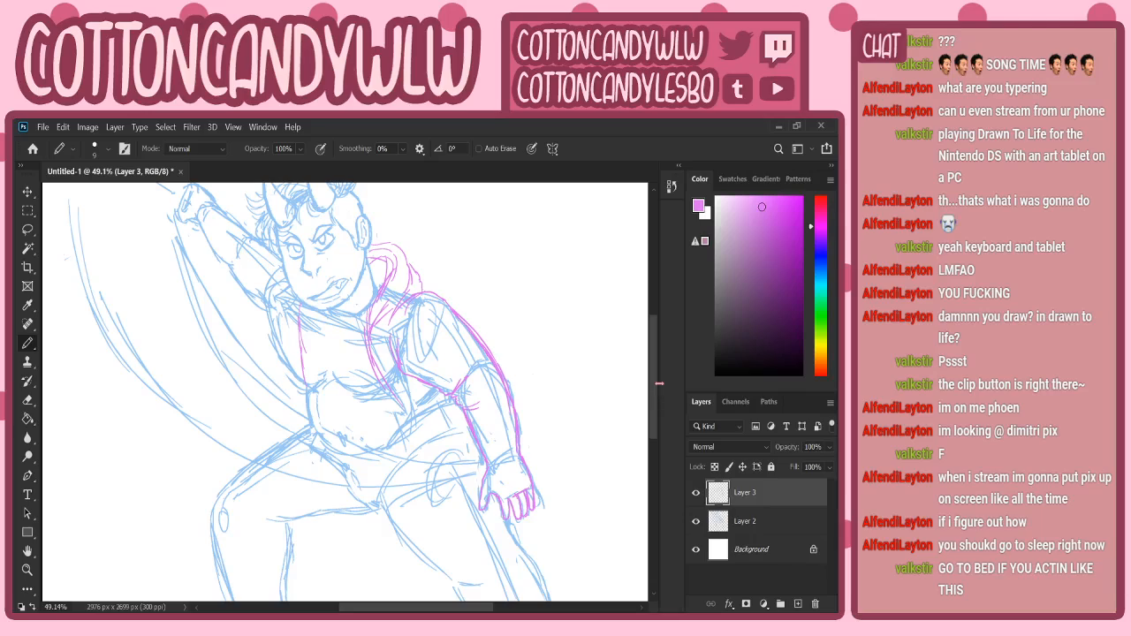
pyautogui.press('l')
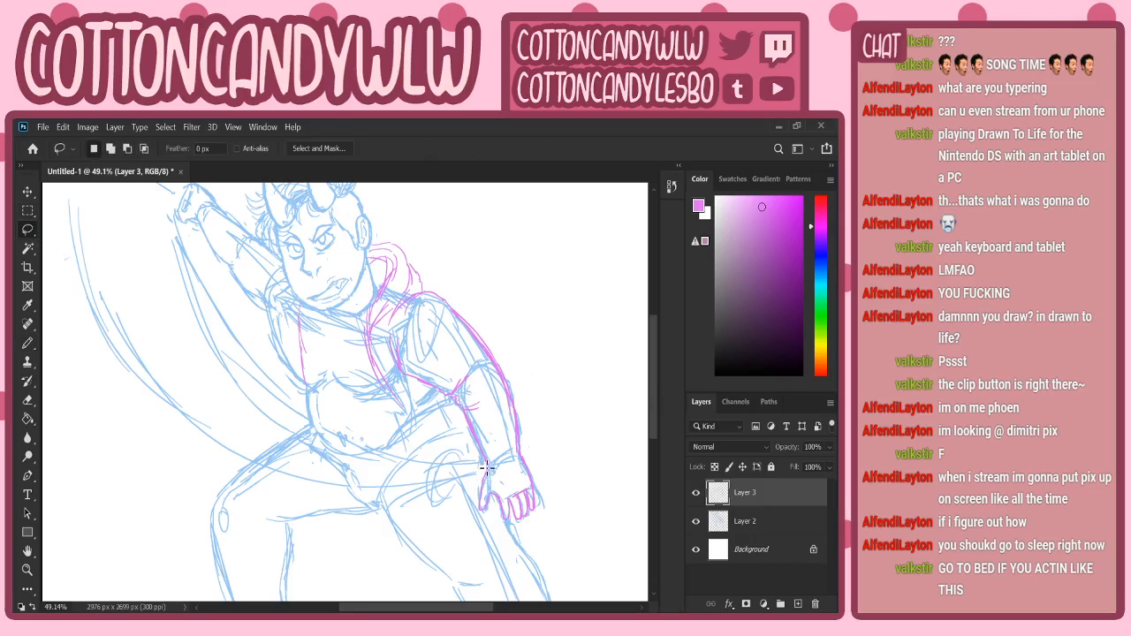
pyautogui.moveTo(487, 489); pyautogui.dragTo(486, 467)
pyautogui.hotkey('ctrl', 't')
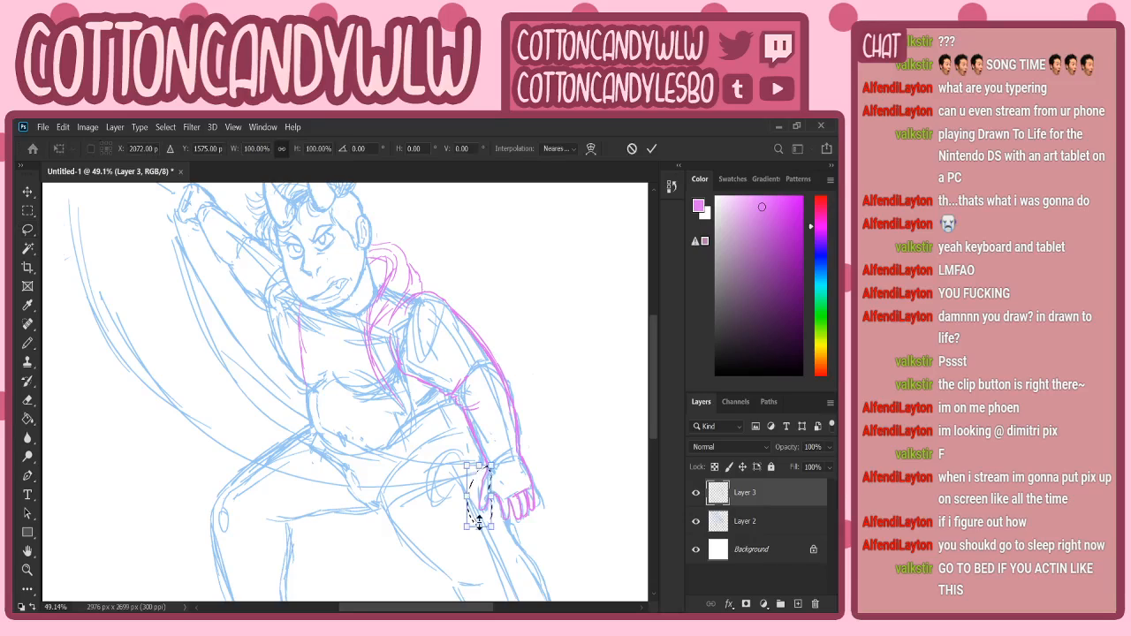
pyautogui.moveTo(469, 527); pyautogui.dragTo(469, 510)
pyautogui.click(651, 148)
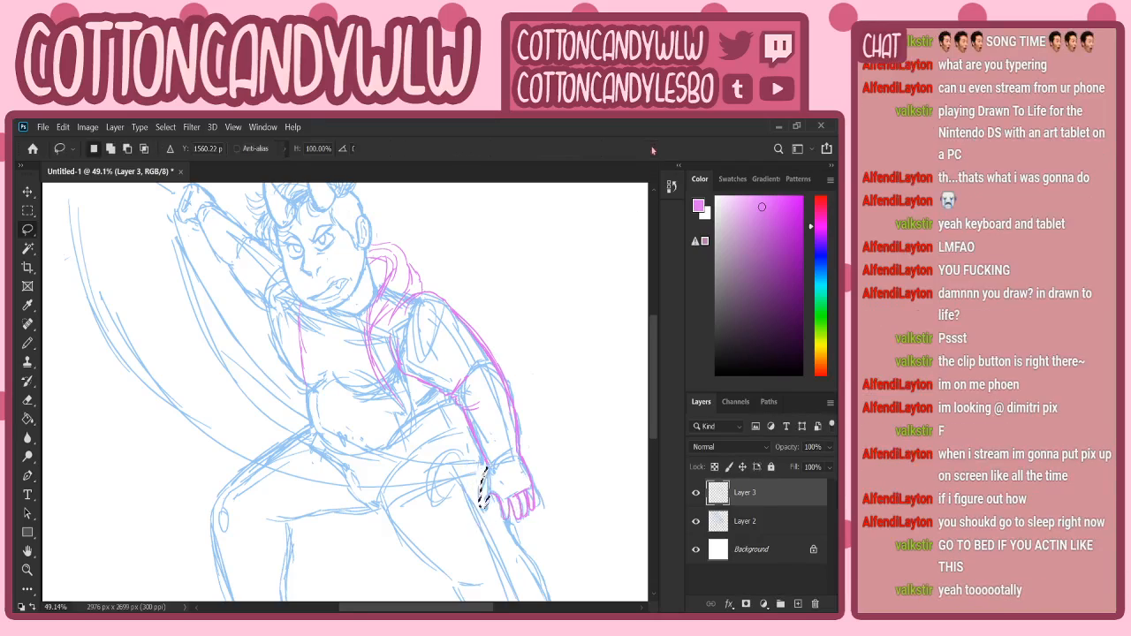
pyautogui.hotkey('ctrl', 'd')
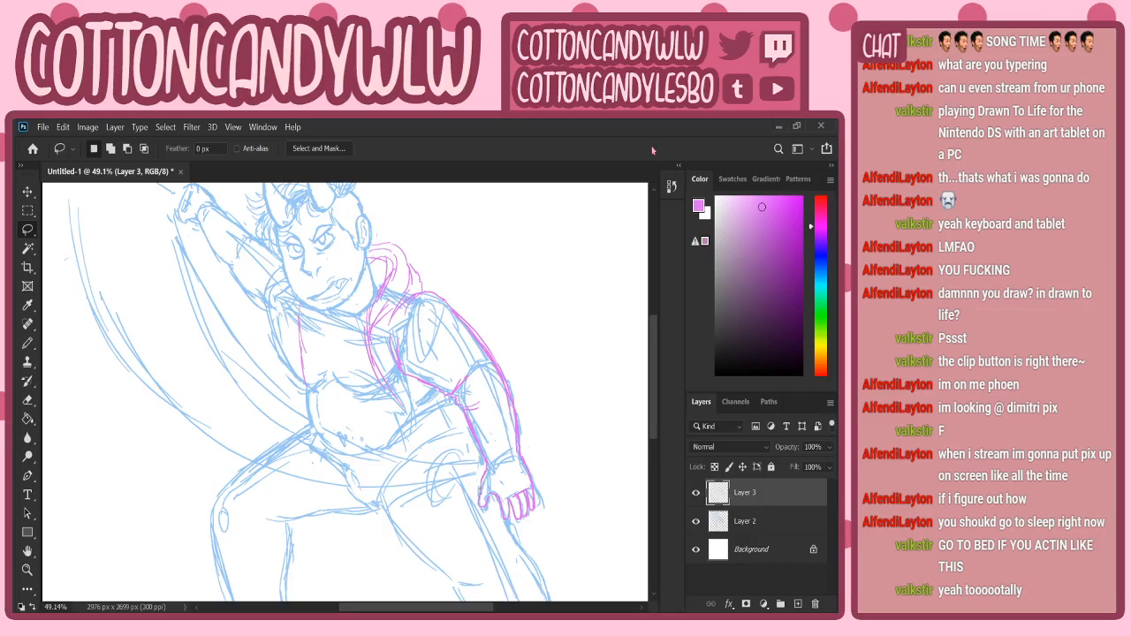
# - Lasso the pink thumb again, rotate it by -4.38° with Free Transform, and return to the Pencil tool
pyautogui.moveTo(486, 459)
pyautogui.mouseDown()
pyautogui.moveTo(479, 501)
pyautogui.moveTo(485, 461)
pyautogui.moveTo(521, 429)
pyautogui.moveTo(487, 476)
pyautogui.mouseUp()
pyautogui.hotkey('ctrl', 't')
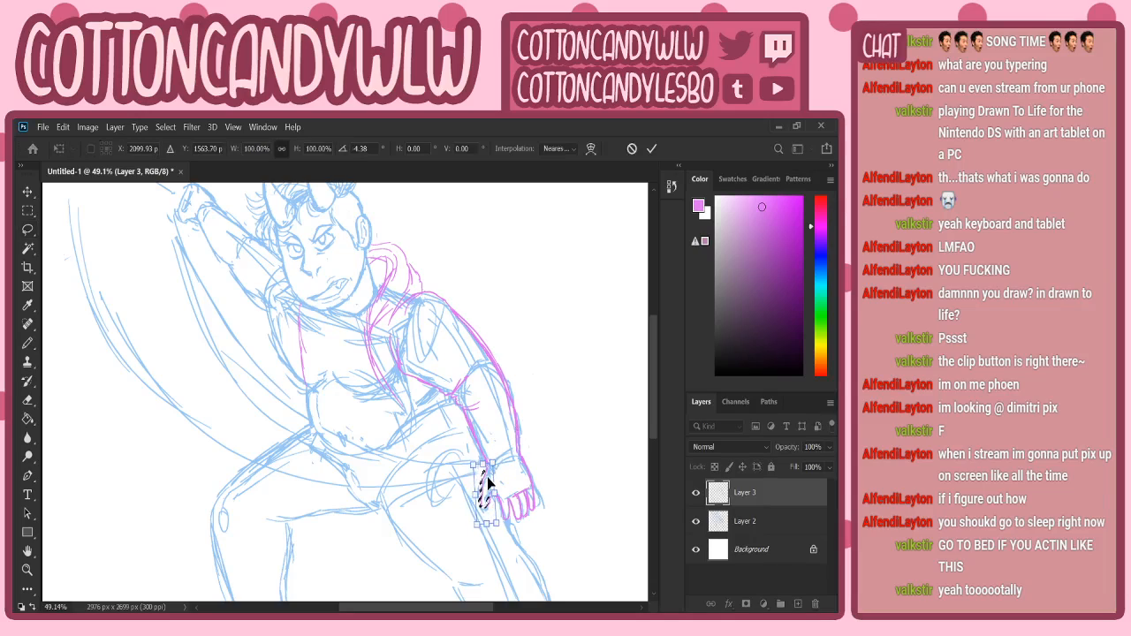
pyautogui.click(651, 149)
pyautogui.press('b')
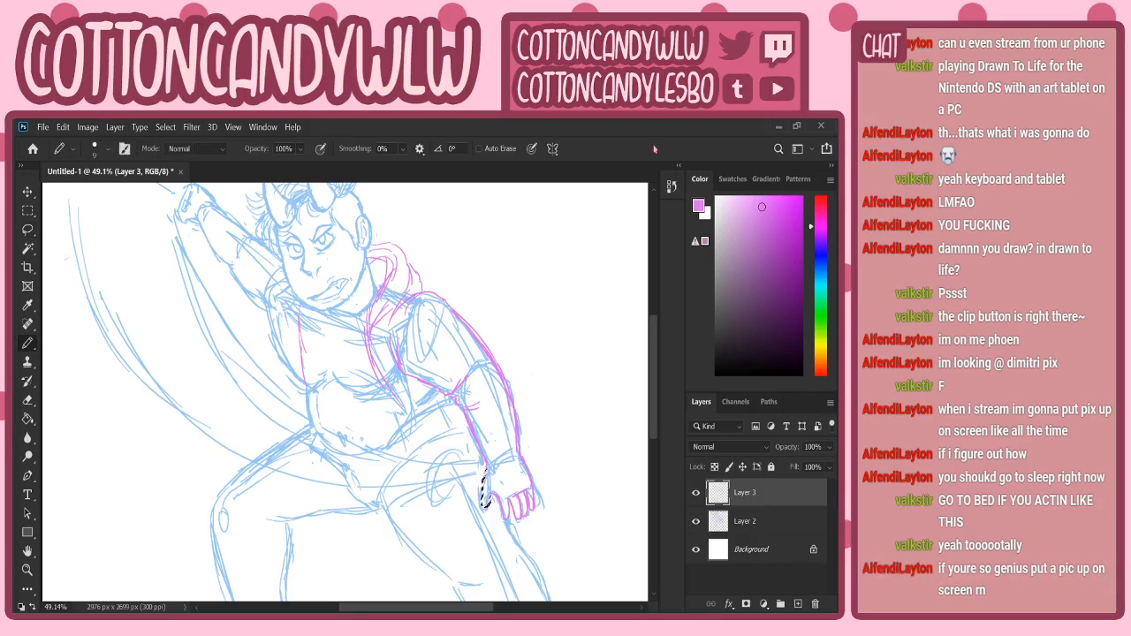
# - Clear the selection around the thumb of the pink hand sketch
pyautogui.hotkey('ctrl', 'd')
pyautogui.hotkey('ctrl', 'shift', 'd')
pyautogui.hotkey('ctrl', 'd')
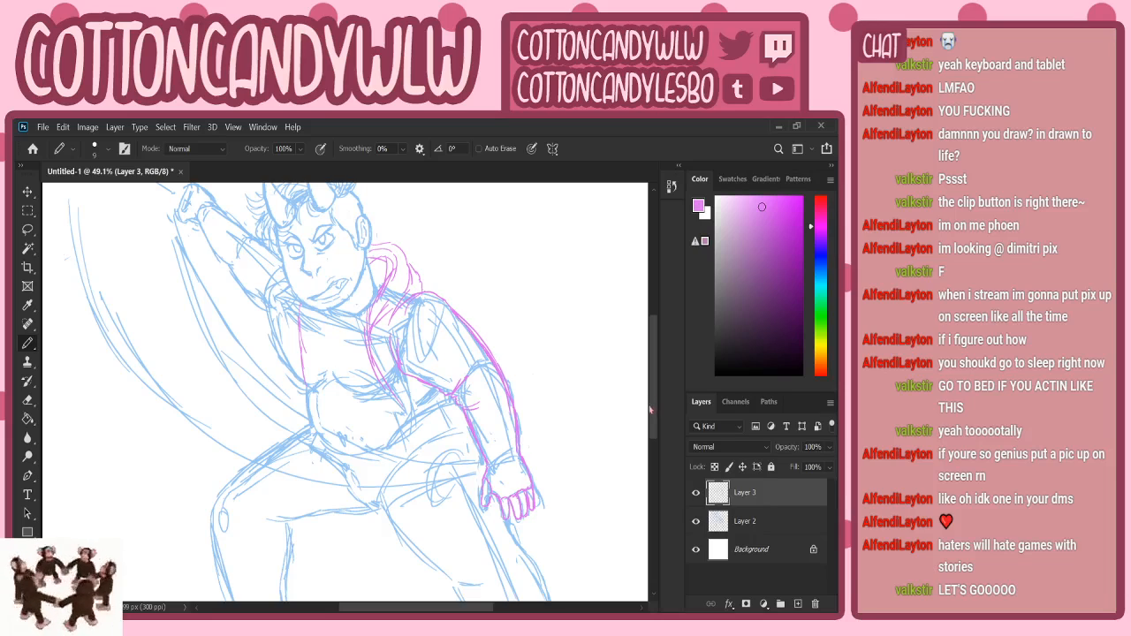
# - Check the pink sketch on its own by hiding and showing the blue sketch on Layer 2
pyautogui.click(696, 521)
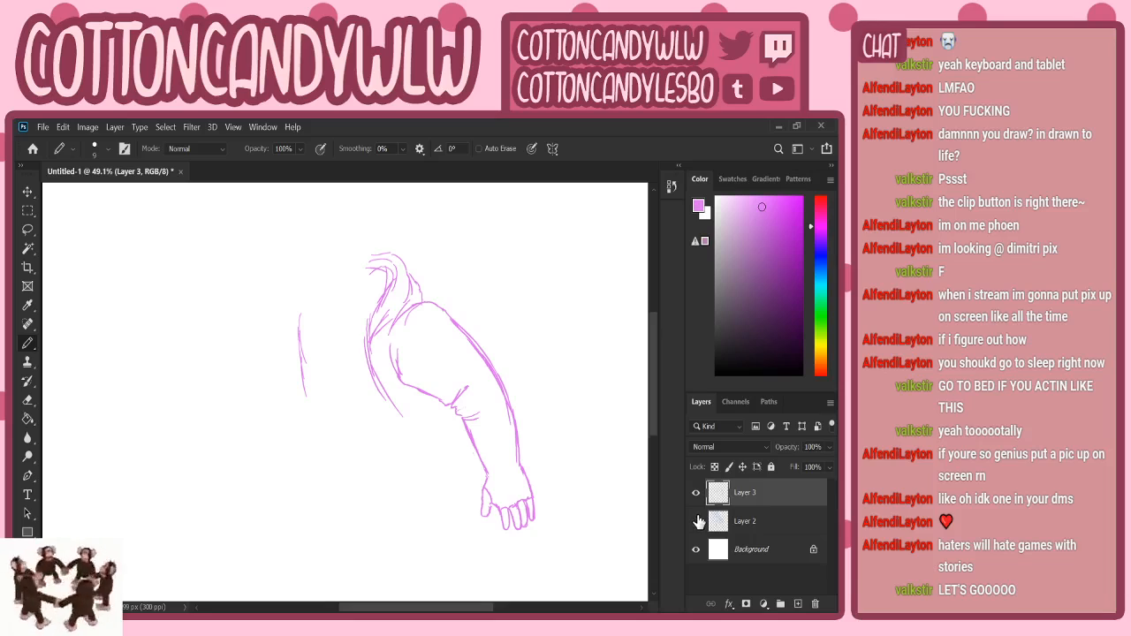
pyautogui.click(696, 522)
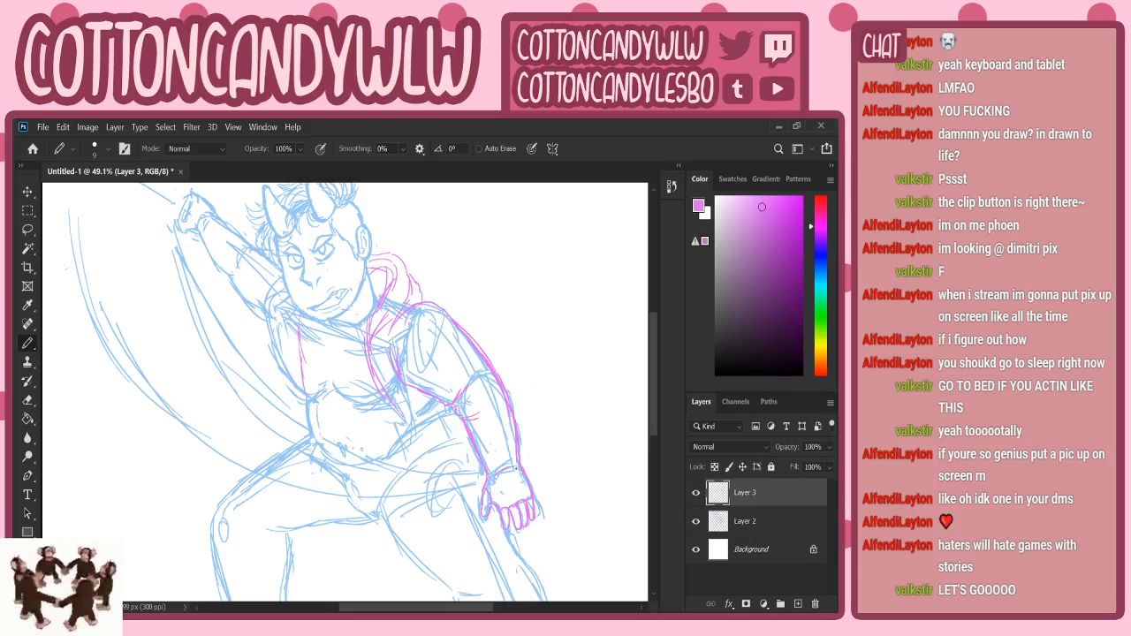
pyautogui.click(696, 521)
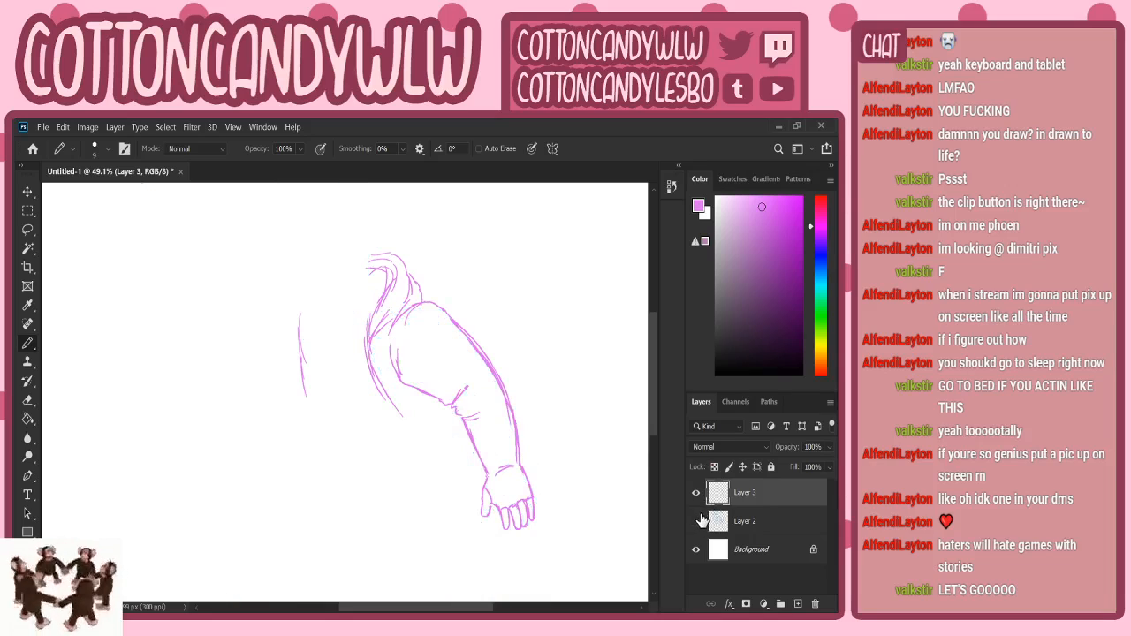
pyautogui.click(697, 522)
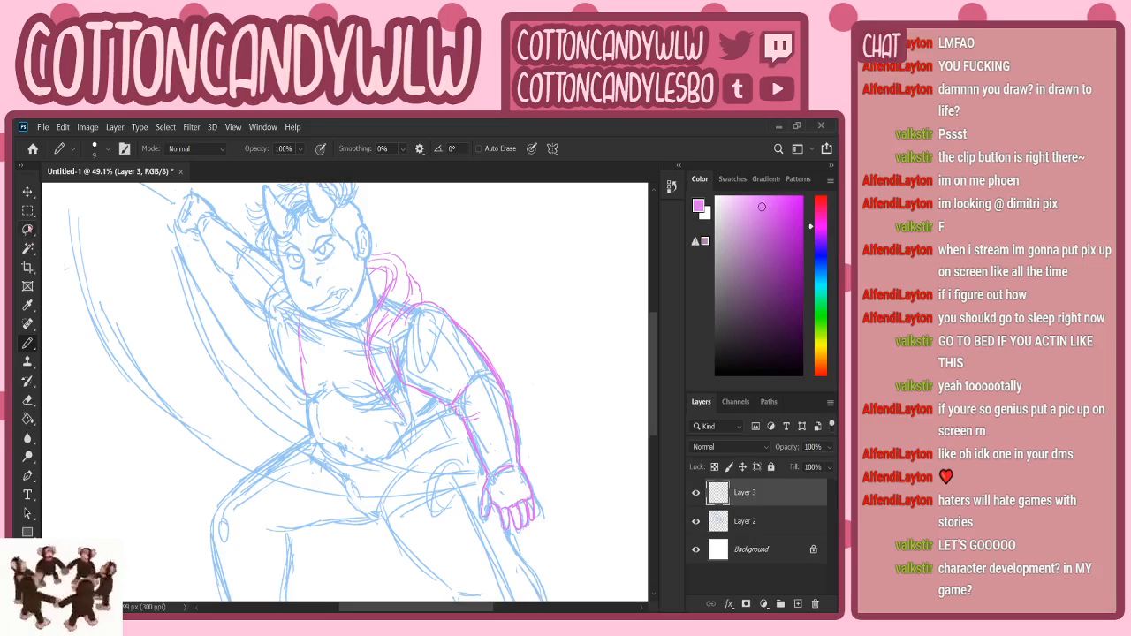
# - Lasso the pink hand, rotate it -5° with Free Transform, and clear the selection
pyautogui.click(29, 226)
pyautogui.moveTo(521, 475)
pyautogui.mouseDown()
pyautogui.moveTo(483, 477)
pyautogui.moveTo(471, 530)
pyautogui.moveTo(553, 510)
pyautogui.moveTo(560, 430)
pyautogui.moveTo(521, 477)
pyautogui.mouseUp()
pyautogui.hotkey('ctrl', 't')
pyautogui.click(651, 148)
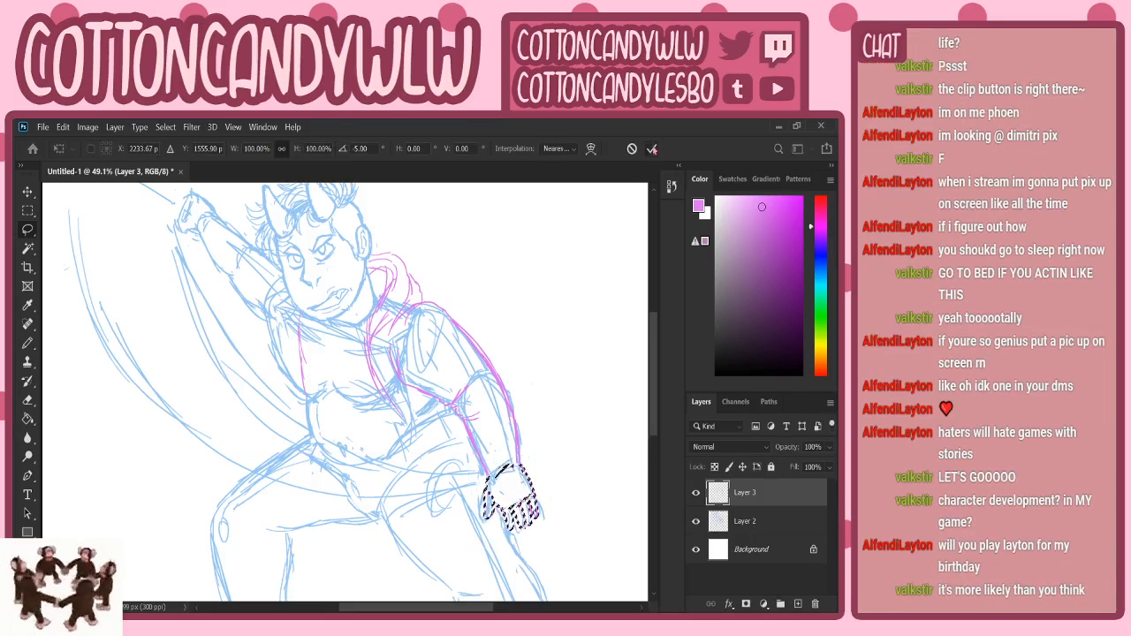
pyautogui.hotkey('ctrl', 'd')
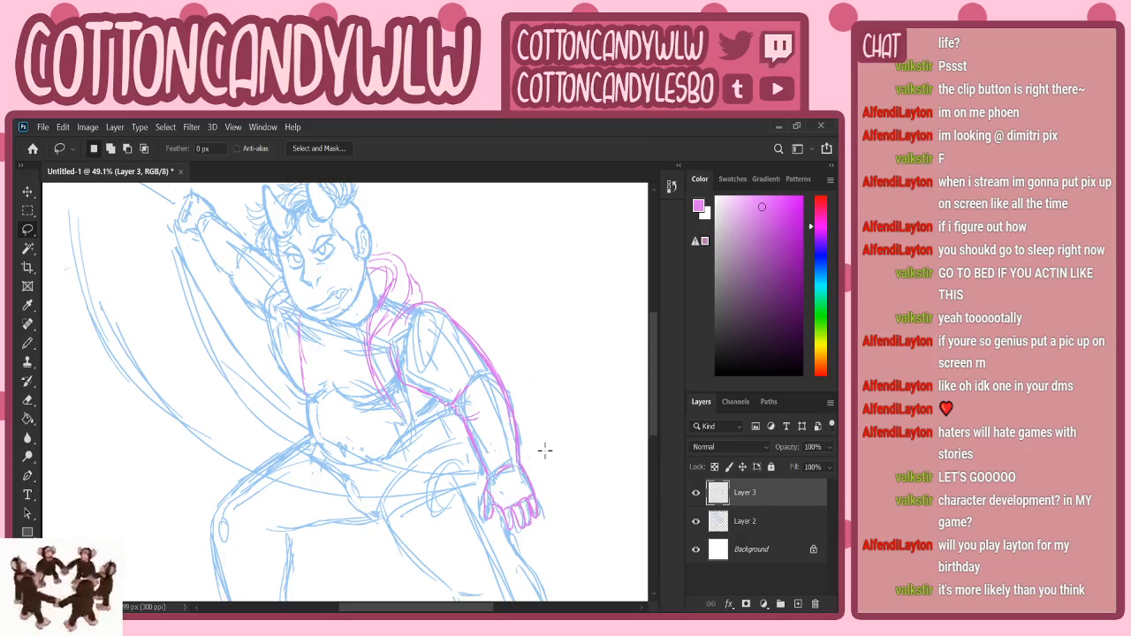
pyautogui.moveTo(558, 411); pyautogui.dragTo(576, 470)
# - Redraw the coat's long front edge in pink from the chest down past the hip, and add a sleeve crease at the elbow
pyautogui.press('b')
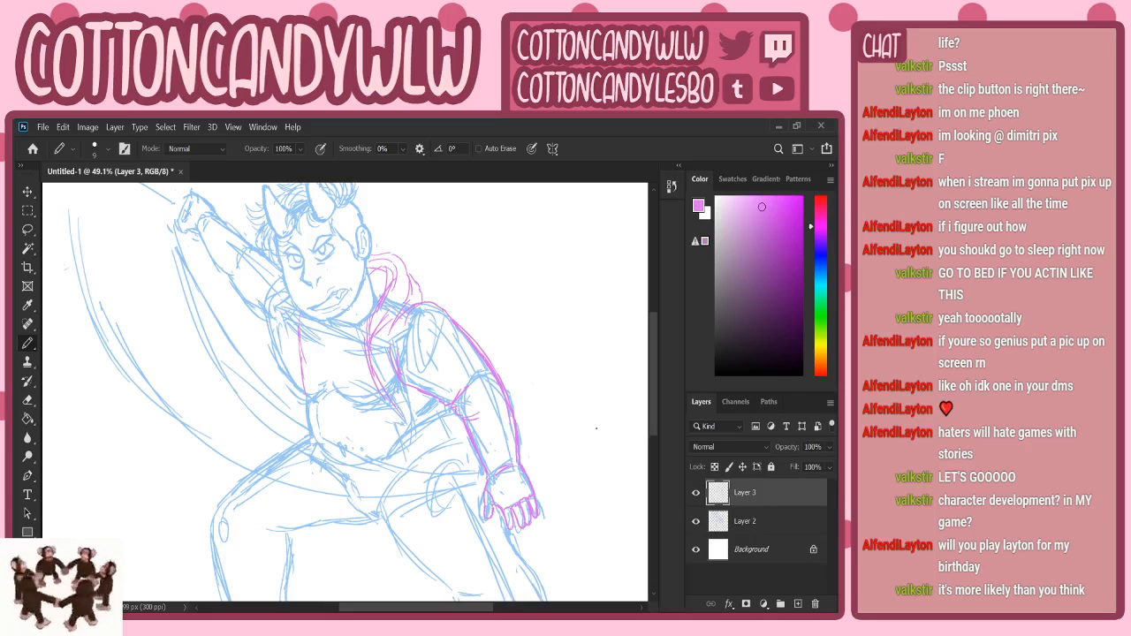
pyautogui.scroll(-2, 656, 423)
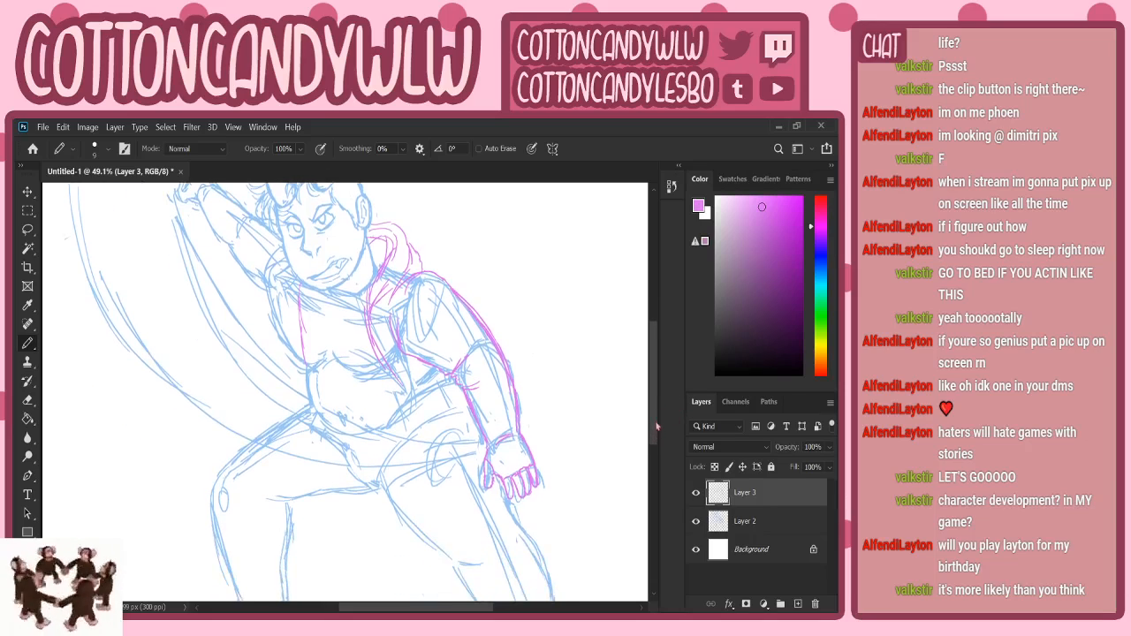
pyautogui.scroll(-5, 654, 412)
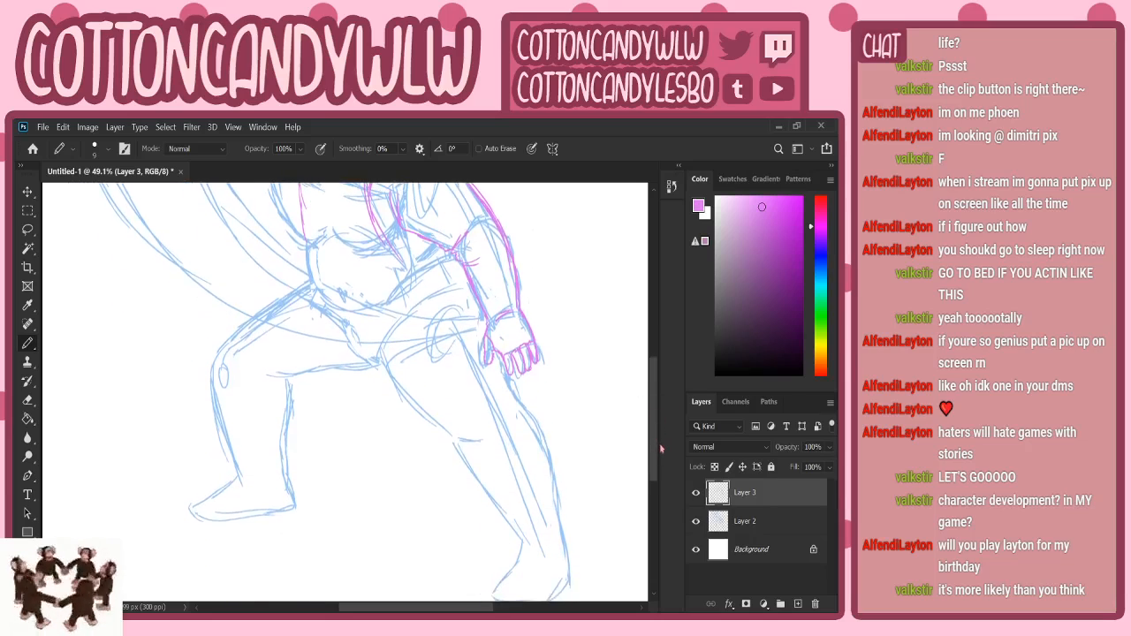
pyautogui.moveTo(372, 229); pyautogui.dragTo(426, 354)
pyautogui.moveTo(376, 246); pyautogui.dragTo(407, 334)
pyautogui.moveTo(371, 226); pyautogui.dragTo(424, 353)
pyautogui.scroll(2, 613, 306)
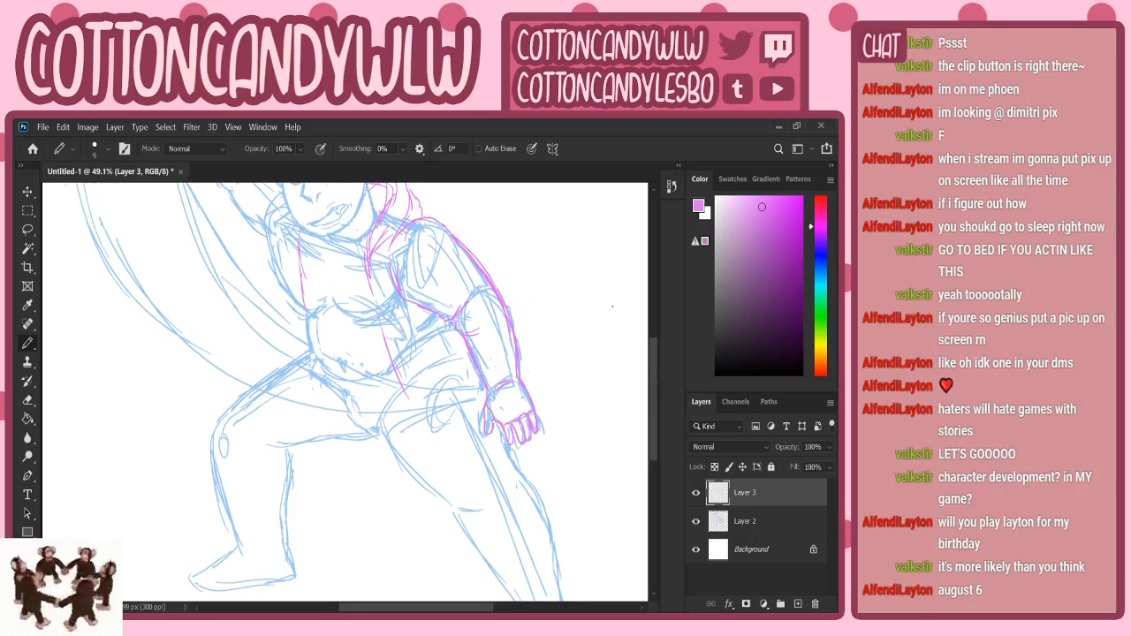
pyautogui.moveTo(371, 256)
pyautogui.mouseDown()
pyautogui.moveTo(372, 317)
pyautogui.moveTo(397, 386)
pyautogui.mouseUp()
pyautogui.moveTo(370, 294); pyautogui.dragTo(420, 418)
pyautogui.moveTo(378, 343); pyautogui.dragTo(449, 452)
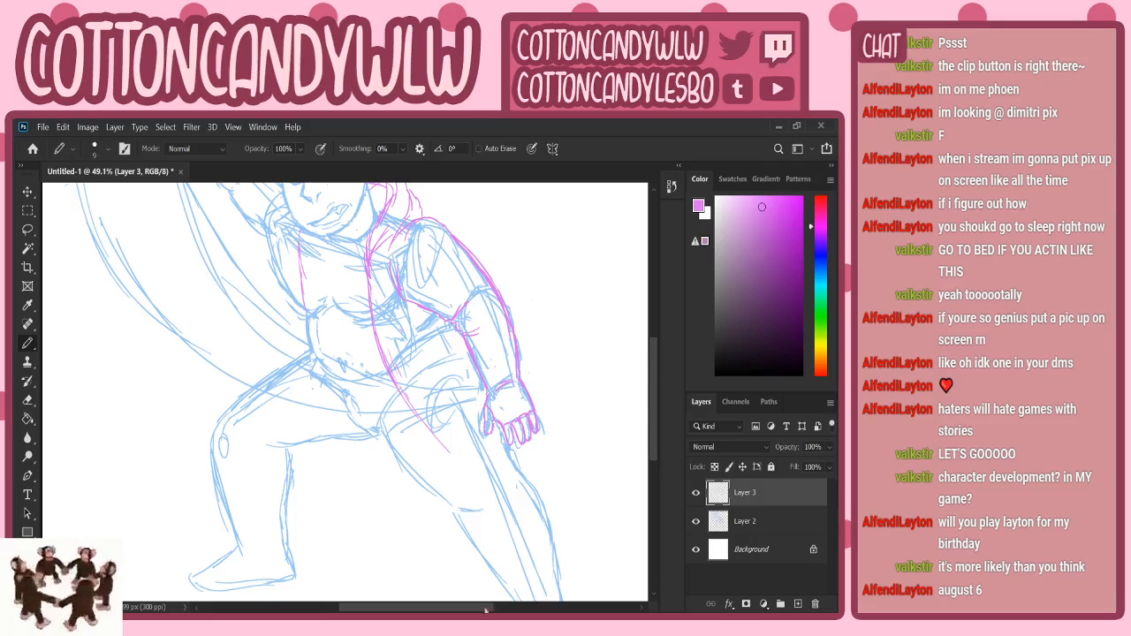
pyautogui.moveTo(485, 610); pyautogui.dragTo(512, 609)
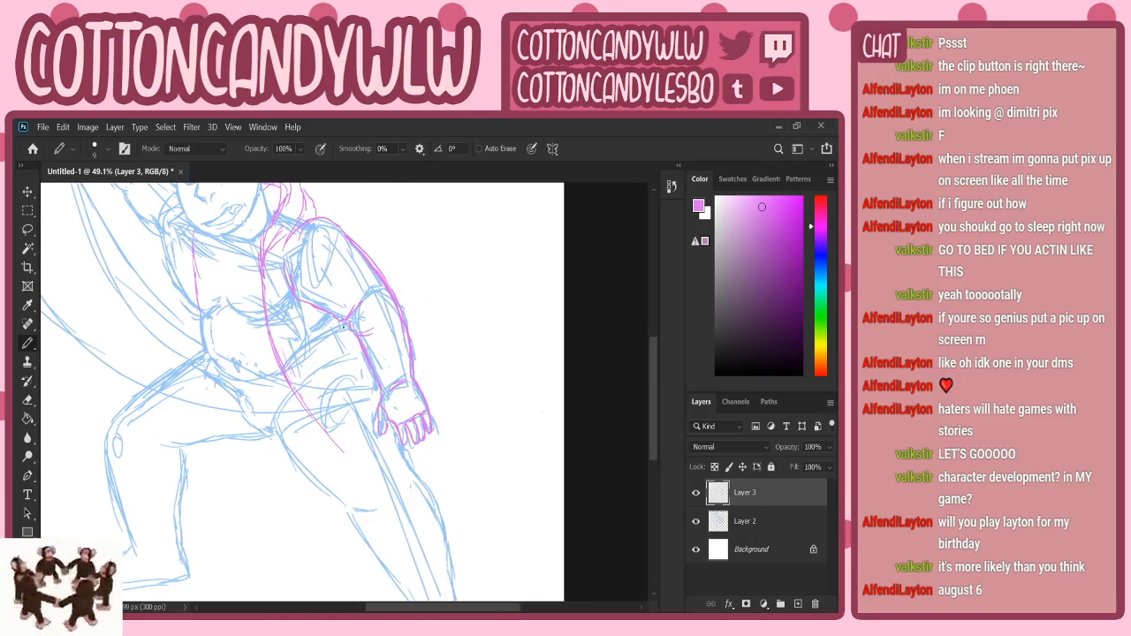
pyautogui.moveTo(345, 326)
pyautogui.mouseDown()
pyautogui.moveTo(321, 341)
pyautogui.moveTo(332, 341)
pyautogui.mouseUp()
# - Sketch a coattail sweeping outward below the hand, with upper, lower and outer edges
pyautogui.moveTo(435, 423); pyautogui.dragTo(557, 481)
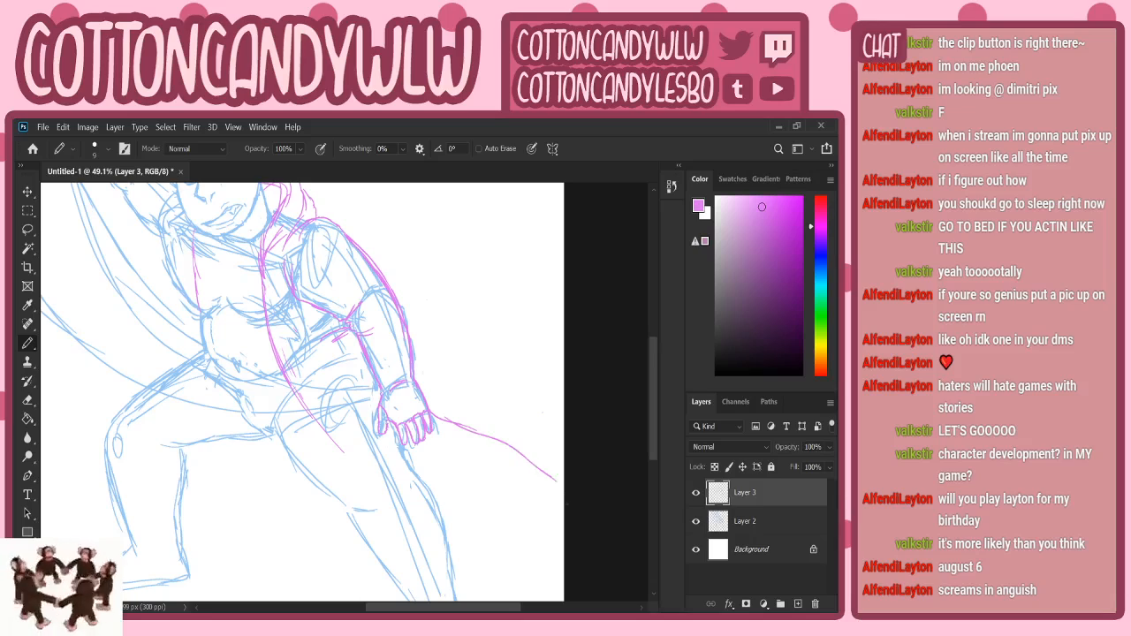
pyautogui.hotkey('ctrl', 'z')
pyautogui.moveTo(426, 404)
pyautogui.mouseDown()
pyautogui.moveTo(478, 426)
pyautogui.moveTo(537, 480)
pyautogui.mouseUp()
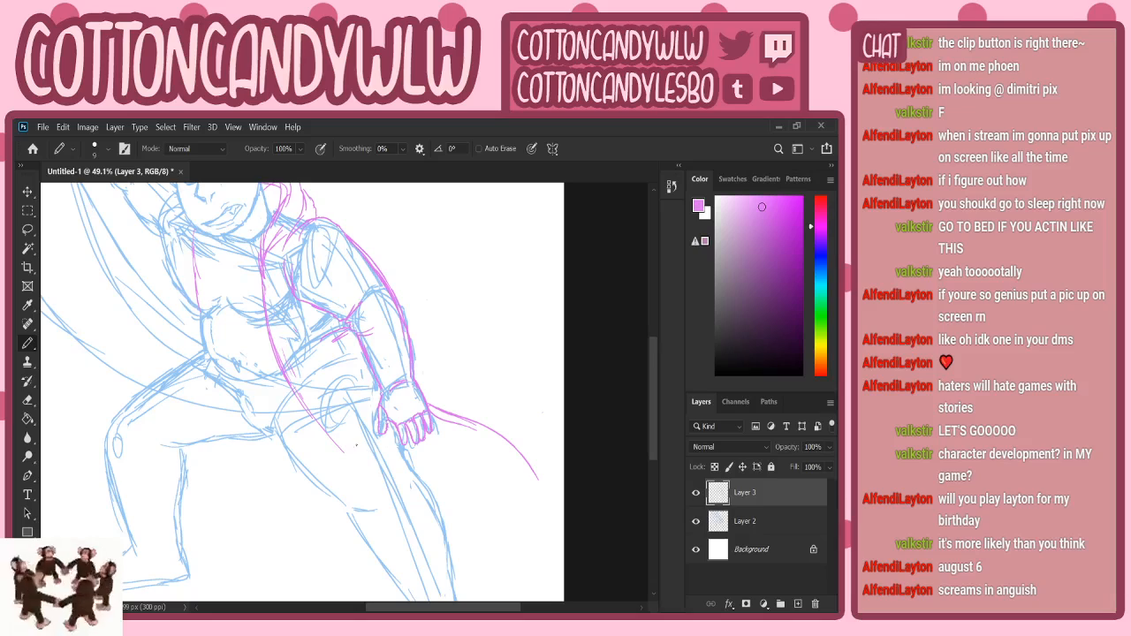
pyautogui.moveTo(324, 431)
pyautogui.mouseDown()
pyautogui.moveTo(383, 487)
pyautogui.moveTo(368, 475)
pyautogui.moveTo(468, 510)
pyautogui.moveTo(493, 550)
pyautogui.mouseUp()
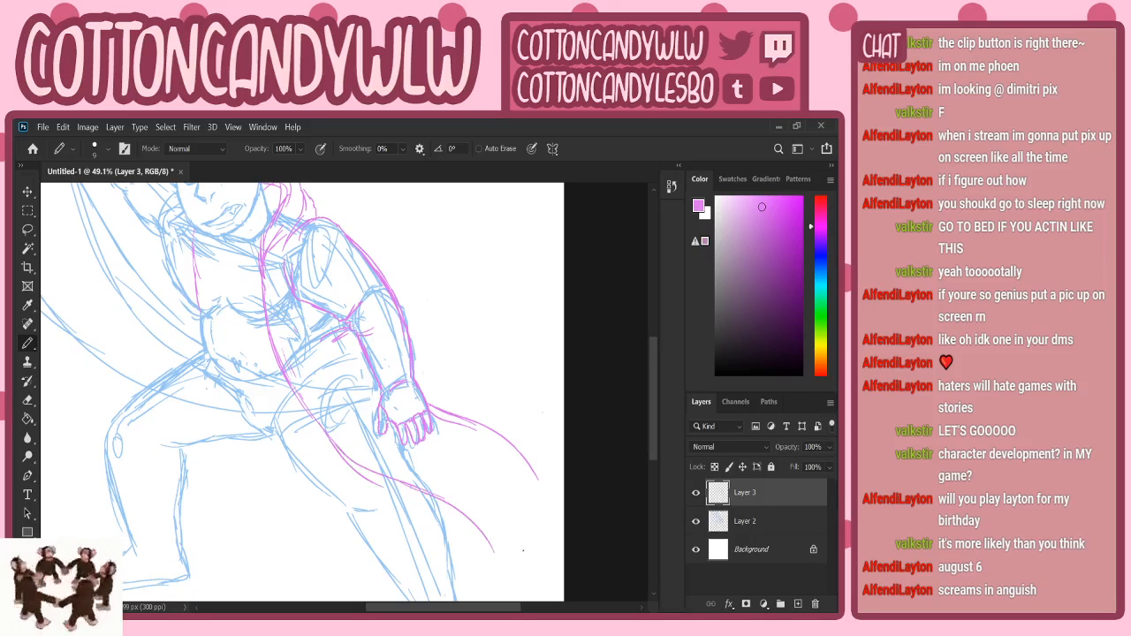
pyautogui.moveTo(429, 489)
pyautogui.mouseDown()
pyautogui.moveTo(472, 525)
pyautogui.moveTo(509, 601)
pyautogui.moveTo(525, 437)
pyautogui.moveTo(517, 539)
pyautogui.mouseUp()
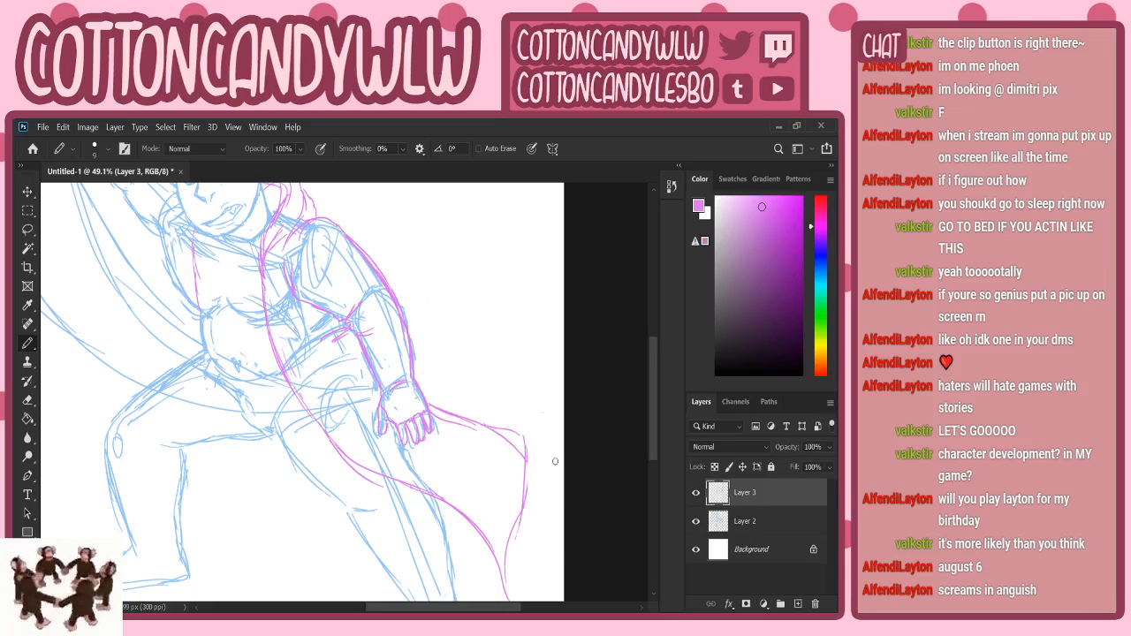
# - Redraw the coattail's upper edge higher and wider from the wrist, and reinforce its lower edge
pyautogui.scroll(-3, 555, 460)
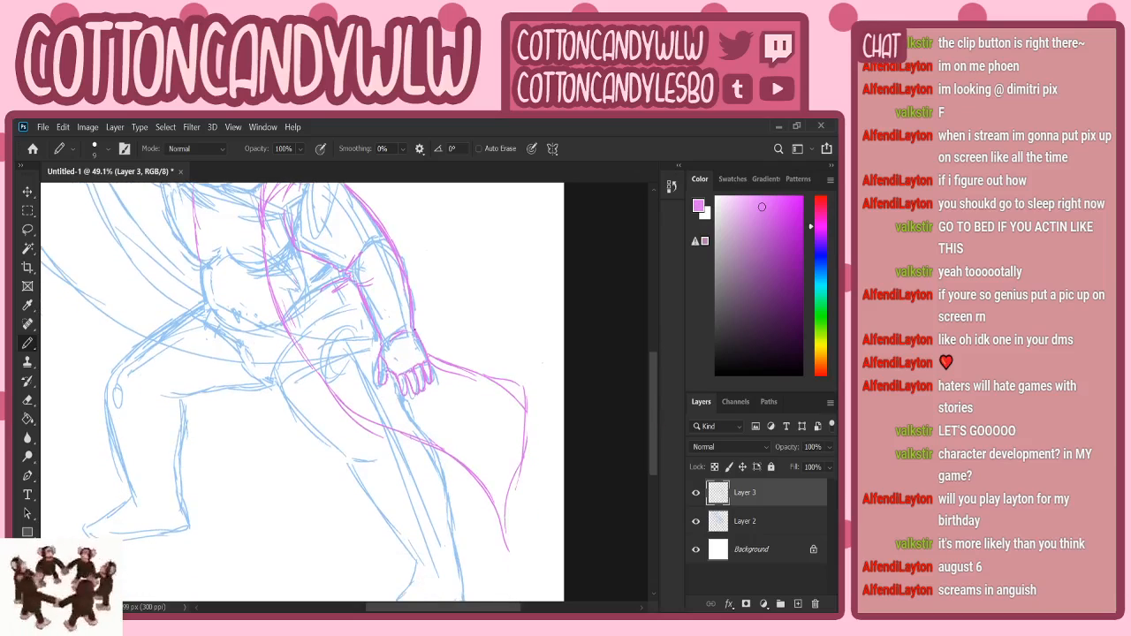
pyautogui.moveTo(432, 360)
pyautogui.mouseDown()
pyautogui.moveTo(461, 389)
pyautogui.moveTo(457, 362)
pyautogui.moveTo(510, 411)
pyautogui.moveTo(517, 383)
pyautogui.mouseUp()
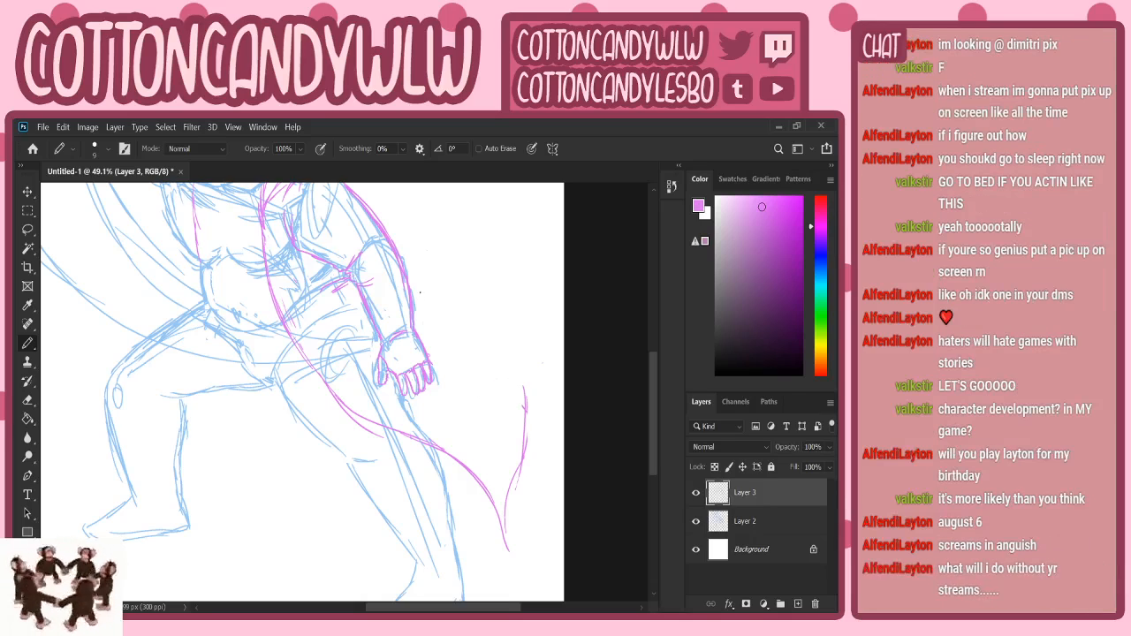
pyautogui.moveTo(415, 334)
pyautogui.mouseDown()
pyautogui.moveTo(506, 327)
pyautogui.moveTo(526, 433)
pyautogui.moveTo(490, 537)
pyautogui.mouseUp()
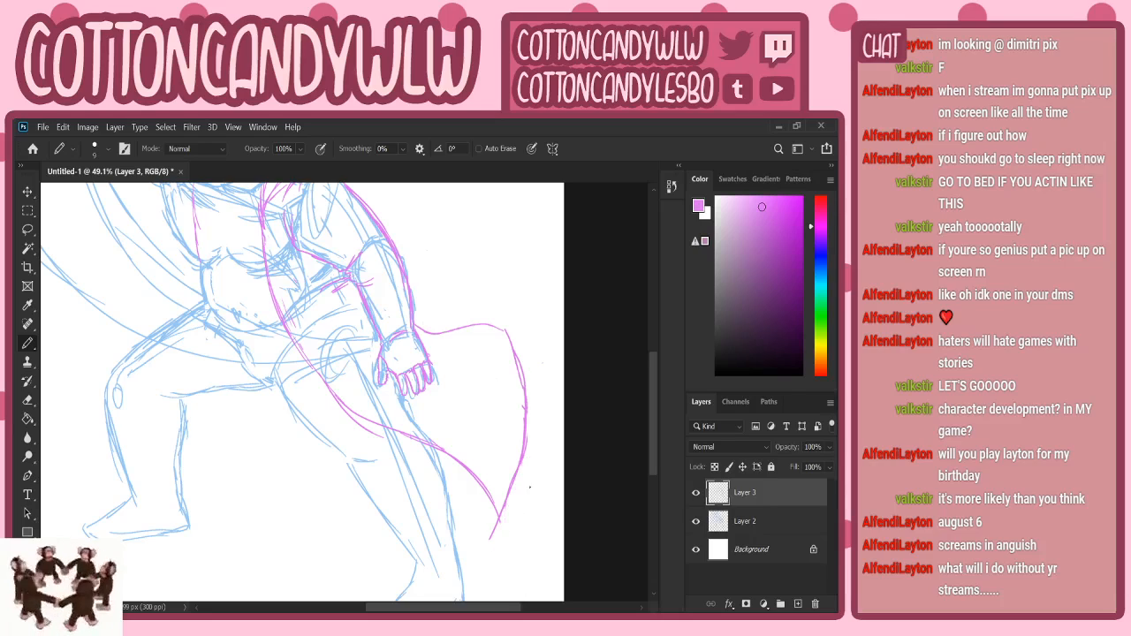
pyautogui.moveTo(328, 391); pyautogui.dragTo(381, 436)
pyautogui.moveTo(293, 330)
pyautogui.mouseDown()
pyautogui.moveTo(351, 405)
pyautogui.moveTo(418, 433)
pyautogui.moveTo(376, 420)
pyautogui.moveTo(489, 489)
pyautogui.moveTo(459, 451)
pyautogui.moveTo(493, 528)
pyautogui.mouseUp()
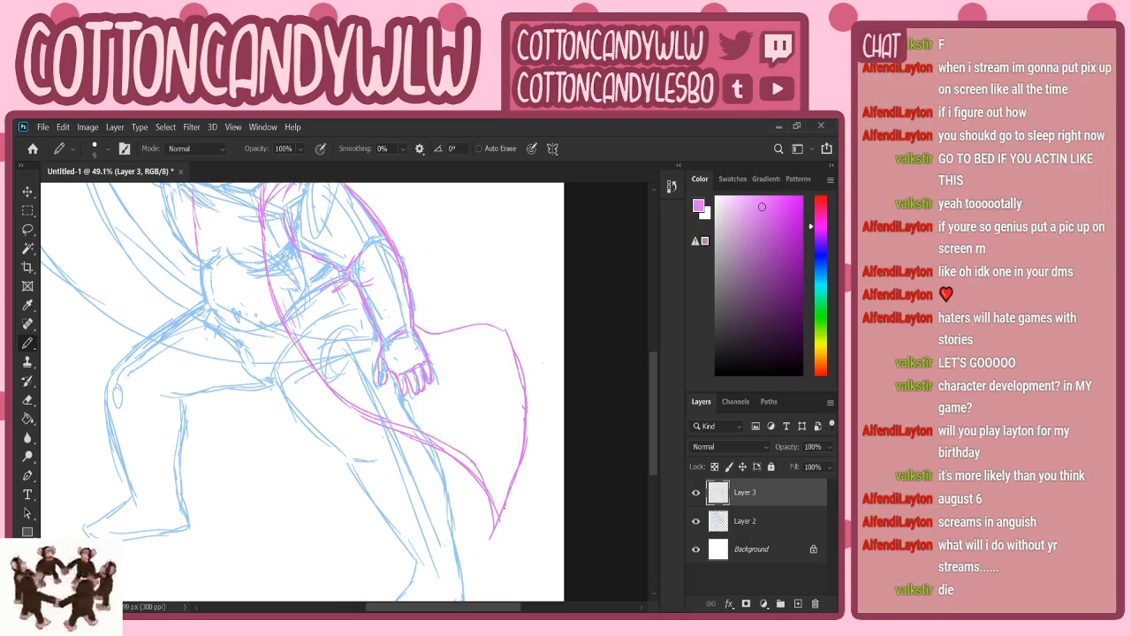
pyautogui.moveTo(347, 411)
pyautogui.mouseDown()
pyautogui.moveTo(471, 475)
pyautogui.moveTo(445, 468)
pyautogui.mouseUp()
# - Sketch a pointed coattail flaring out behind the bent knee and a curved hem between the legs
pyautogui.moveTo(342, 461)
pyautogui.mouseDown()
pyautogui.moveTo(257, 441)
pyautogui.moveTo(218, 406)
pyautogui.mouseUp()
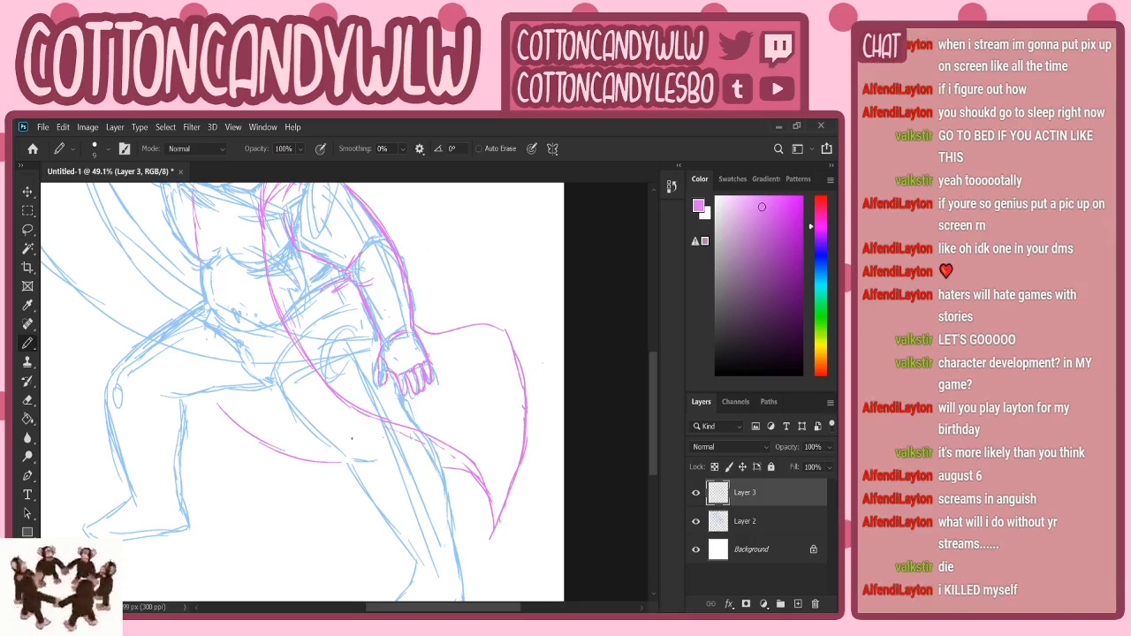
pyautogui.moveTo(460, 608); pyautogui.dragTo(437, 607)
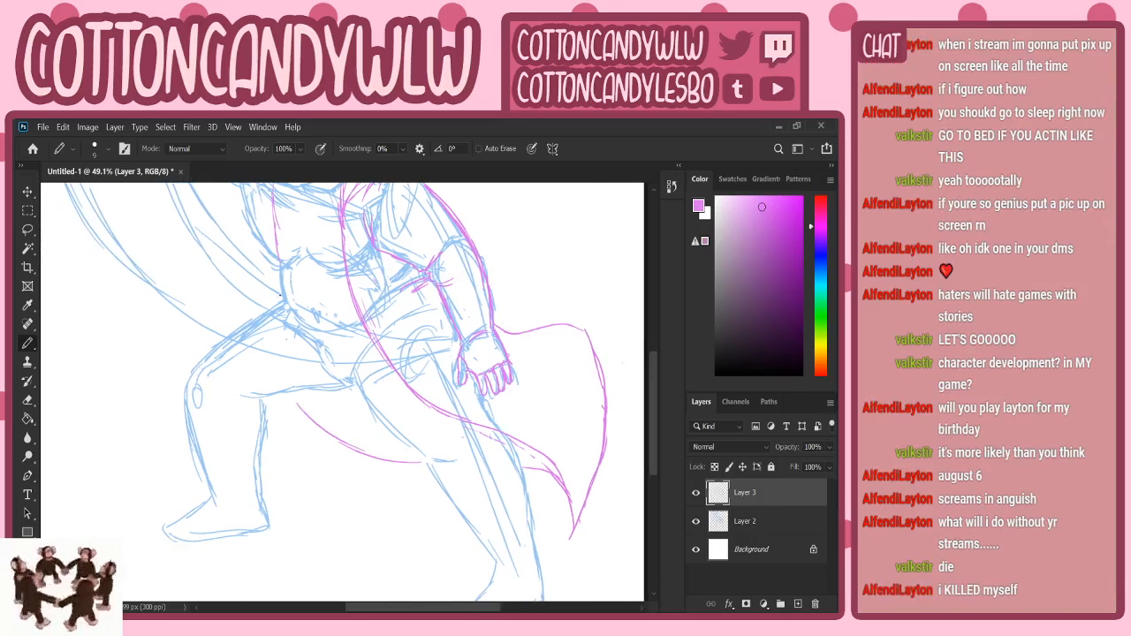
pyautogui.moveTo(281, 298)
pyautogui.mouseDown()
pyautogui.moveTo(159, 361)
pyautogui.moveTo(102, 431)
pyautogui.mouseUp()
pyautogui.moveTo(150, 380); pyautogui.dragTo(279, 334)
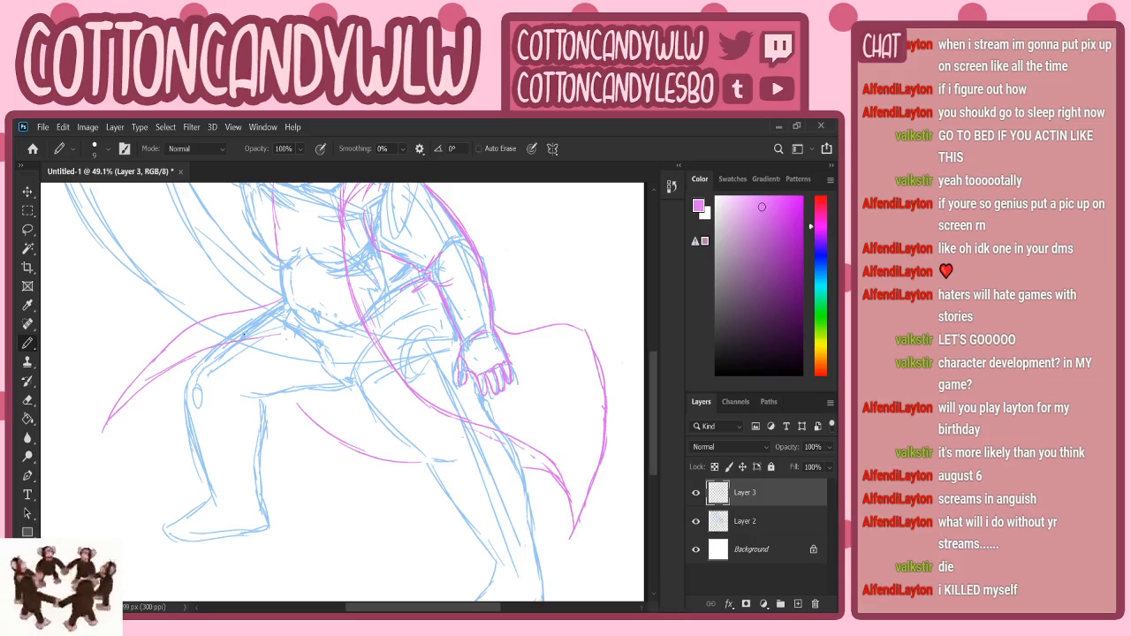
pyautogui.moveTo(118, 415); pyautogui.dragTo(150, 412)
pyautogui.moveTo(268, 428); pyautogui.dragTo(359, 465)
pyautogui.click(298, 405)
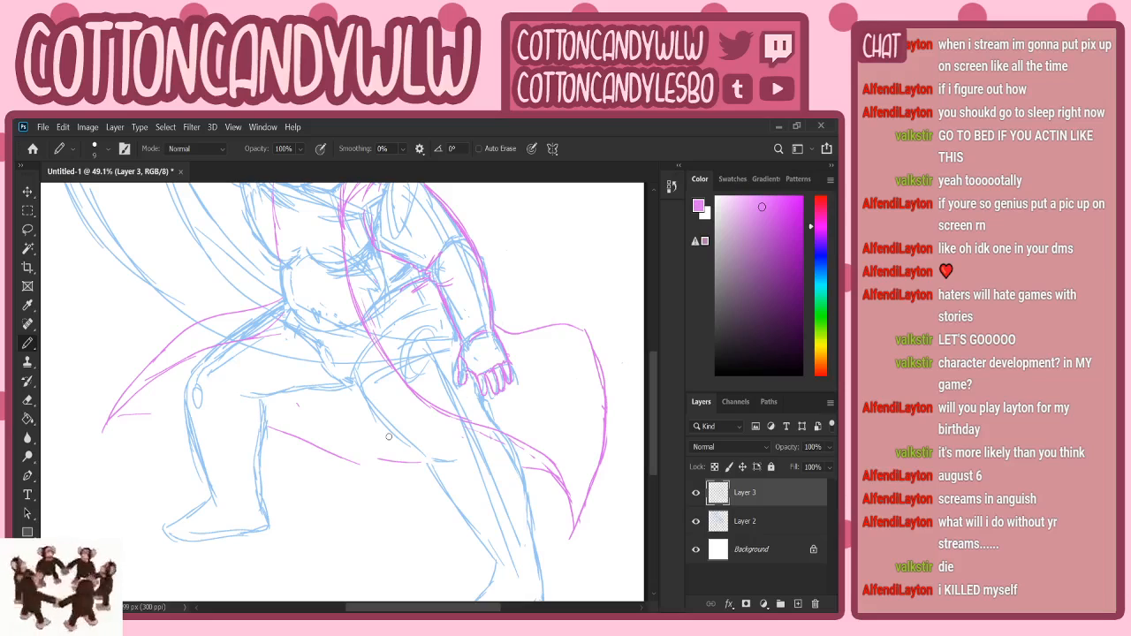
pyautogui.moveTo(358, 461); pyautogui.dragTo(393, 459)
# - Undo the pointed coattail behind the bent knee and the reworked hem strokes
pyautogui.scroll(2, 657, 404)
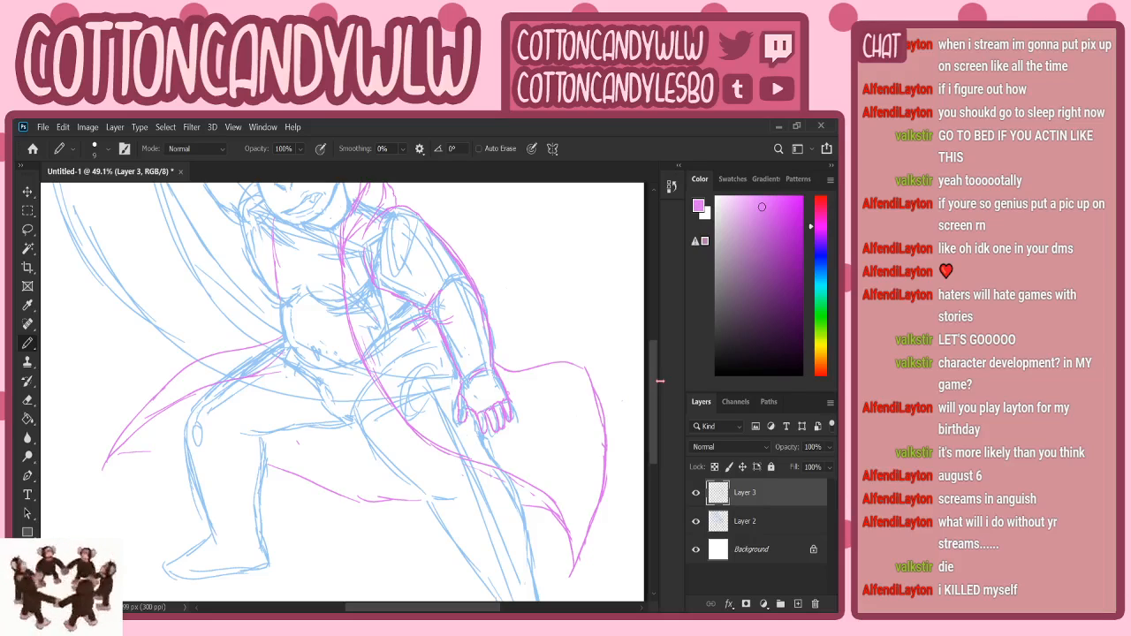
pyautogui.hotkey('ctrl', 'z')
pyautogui.hotkey('ctrl', 'z')
pyautogui.hotkey('ctrl', 'z')
pyautogui.hotkey('ctrl', 'z')
pyautogui.hotkey('ctrl', 'z')
pyautogui.hotkey('ctrl', 'z')
pyautogui.hotkey('ctrl', 'z')
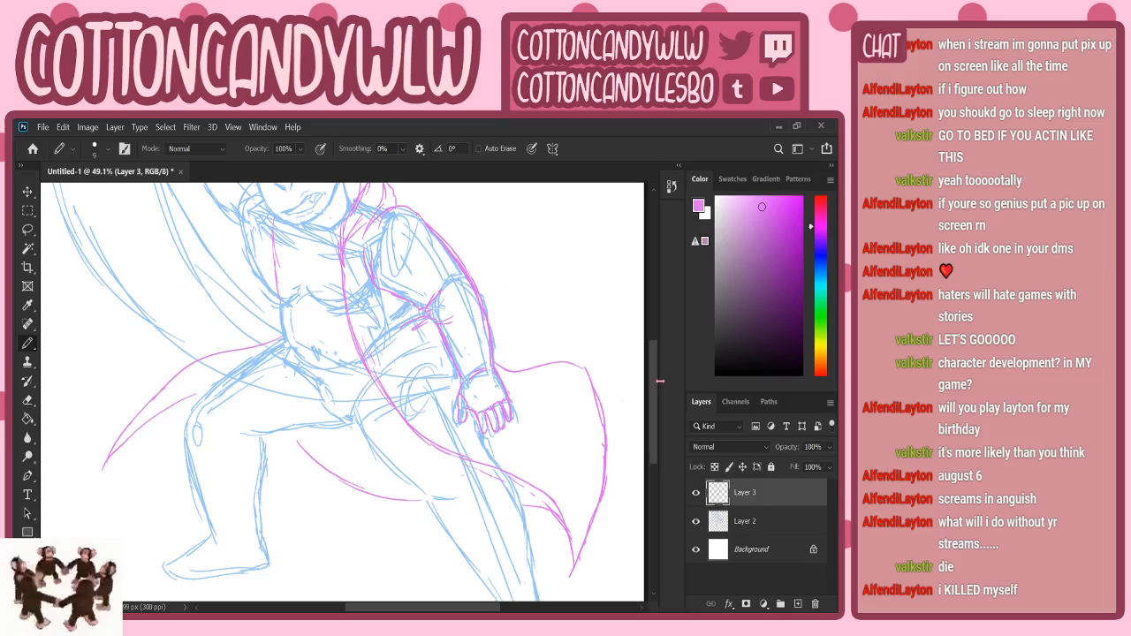
pyautogui.hotkey('ctrl', 'z')
pyautogui.hotkey('ctrl', 'z')
pyautogui.hotkey('ctrl', 'z')
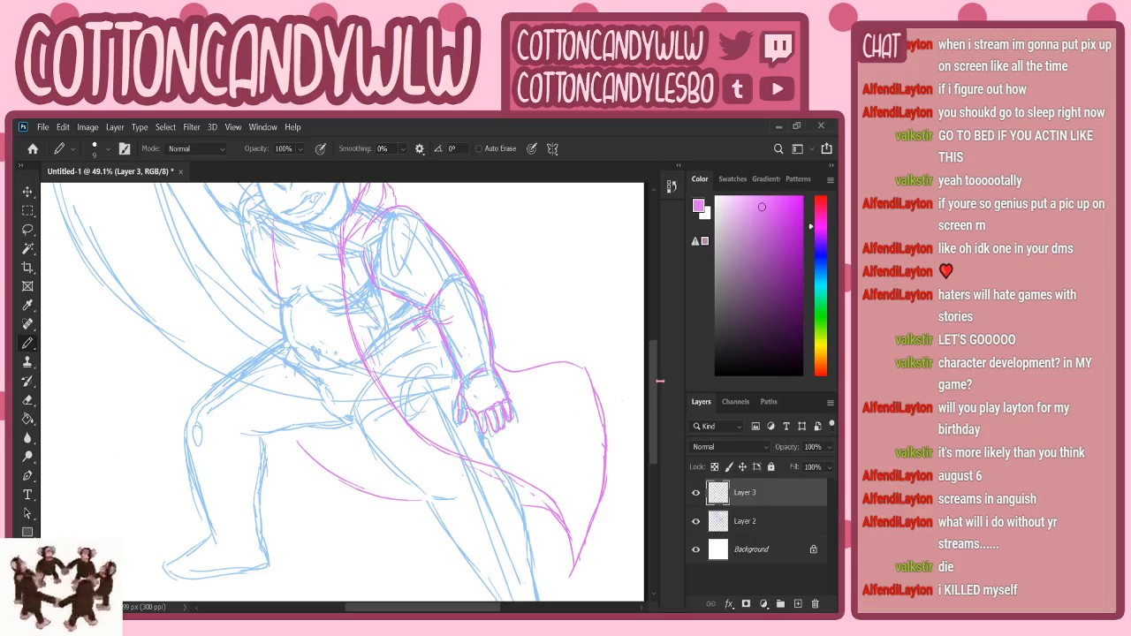
# - Draw the coat draping closely over the bent knee down to the shin, with a hem running across between the legs
pyautogui.moveTo(276, 343)
pyautogui.mouseDown()
pyautogui.moveTo(245, 355)
pyautogui.moveTo(185, 515)
pyautogui.moveTo(183, 424)
pyautogui.moveTo(176, 530)
pyautogui.mouseUp()
pyautogui.moveTo(186, 452)
pyautogui.mouseDown()
pyautogui.moveTo(178, 525)
pyautogui.moveTo(197, 423)
pyautogui.moveTo(260, 343)
pyautogui.moveTo(309, 359)
pyautogui.moveTo(260, 354)
pyautogui.mouseUp()
pyautogui.hotkey('ctrl', 'z')
pyautogui.hotkey('ctrl', 'z')
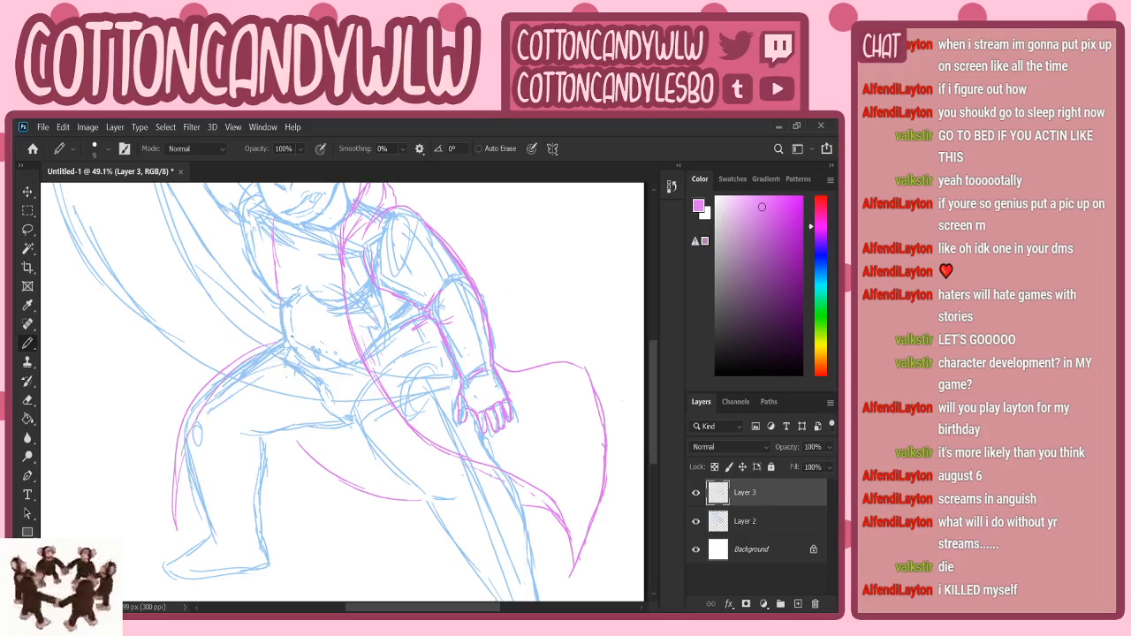
pyautogui.moveTo(204, 442); pyautogui.dragTo(179, 527)
pyautogui.moveTo(266, 510); pyautogui.dragTo(386, 514)
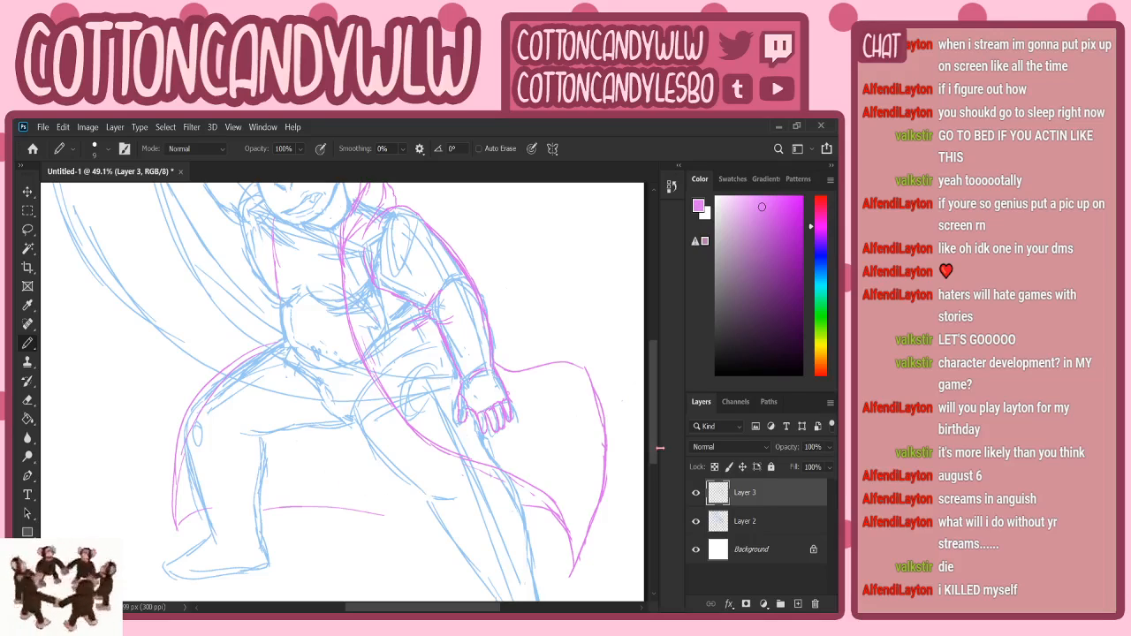
# - Erase the wide flared coattail and redraw it narrower, hanging below the hand over the outstretched leg
pyautogui.hscroll(3, 654, 447)
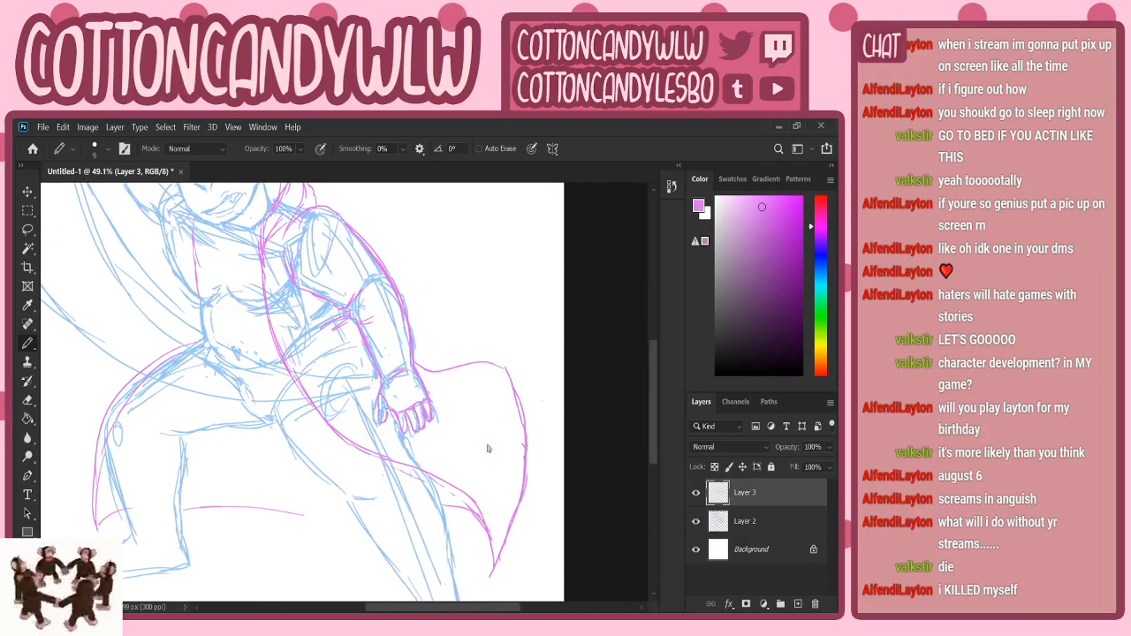
pyautogui.moveTo(417, 371)
pyautogui.mouseDown()
pyautogui.moveTo(492, 366)
pyautogui.moveTo(510, 381)
pyautogui.moveTo(523, 500)
pyautogui.moveTo(495, 574)
pyautogui.moveTo(528, 498)
pyautogui.mouseUp()
pyautogui.moveTo(516, 454)
pyautogui.mouseDown()
pyautogui.moveTo(494, 506)
pyautogui.moveTo(475, 492)
pyautogui.moveTo(470, 528)
pyautogui.moveTo(367, 457)
pyautogui.moveTo(427, 456)
pyautogui.moveTo(439, 474)
pyautogui.moveTo(421, 493)
pyautogui.moveTo(376, 455)
pyautogui.mouseUp()
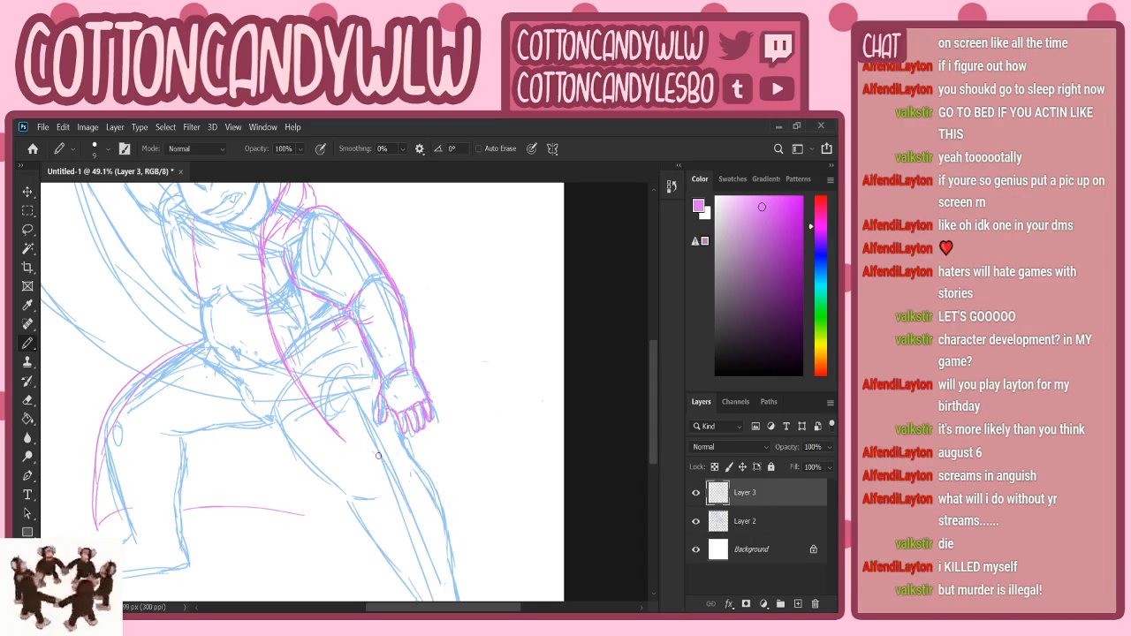
pyautogui.scroll(-2, 619, 371)
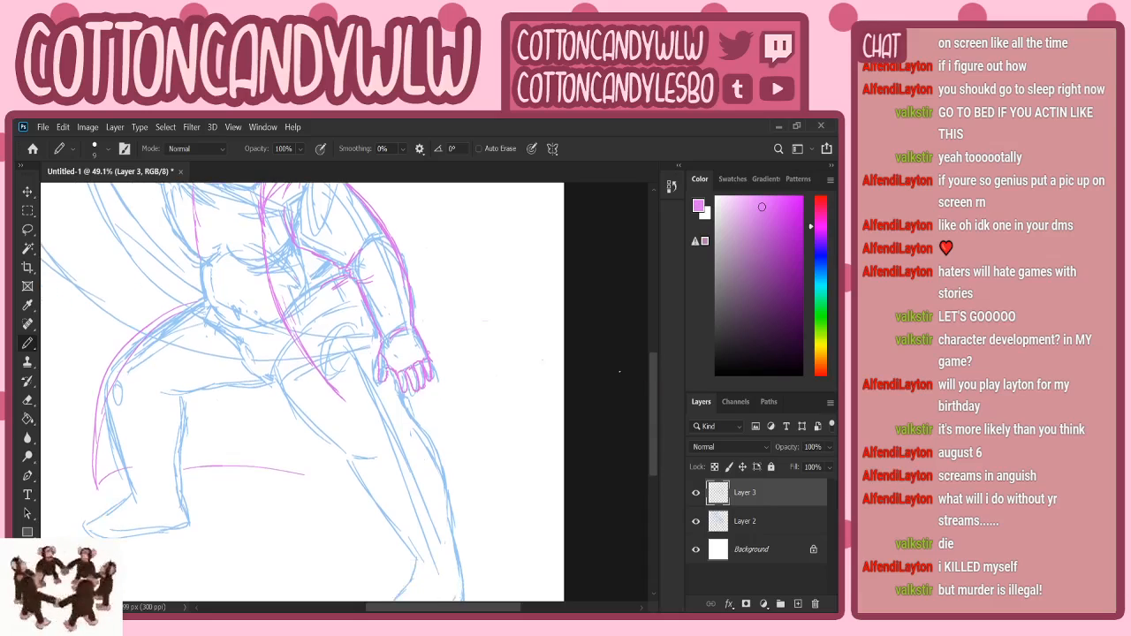
pyautogui.moveTo(292, 328)
pyautogui.mouseDown()
pyautogui.moveTo(372, 446)
pyautogui.moveTo(442, 500)
pyautogui.moveTo(465, 429)
pyautogui.mouseUp()
pyautogui.moveTo(424, 396); pyautogui.dragTo(467, 431)
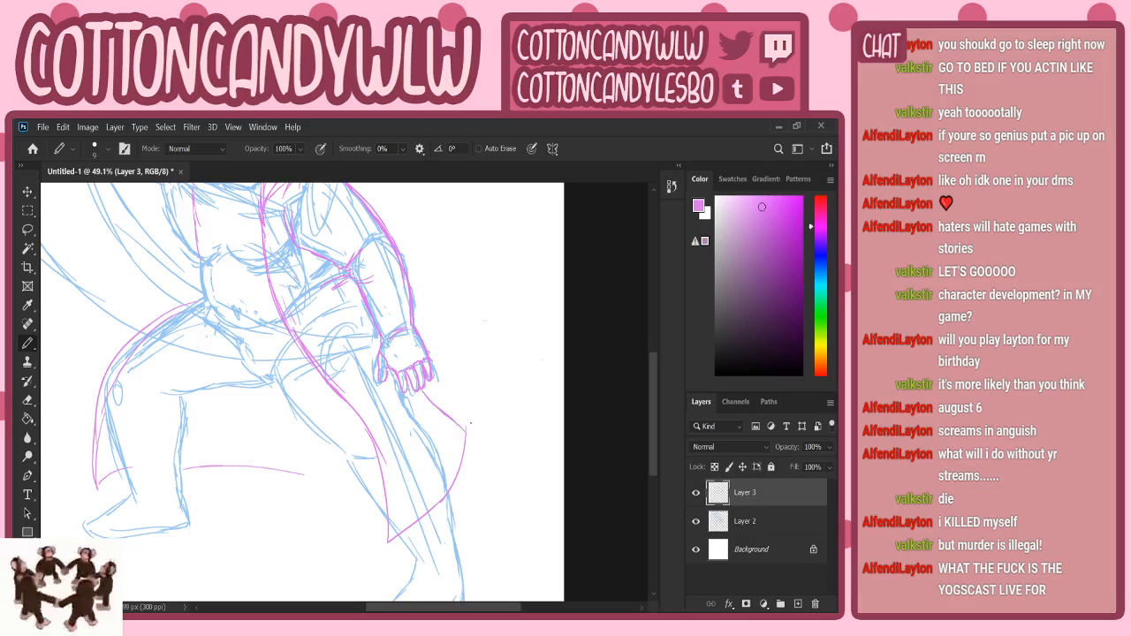
# - Redraw the coat hem as a sagging double line between the legs and push the coattail's corner further out below the hand
pyautogui.moveTo(346, 471); pyautogui.dragTo(283, 460)
pyautogui.moveTo(182, 456); pyautogui.dragTo(340, 493)
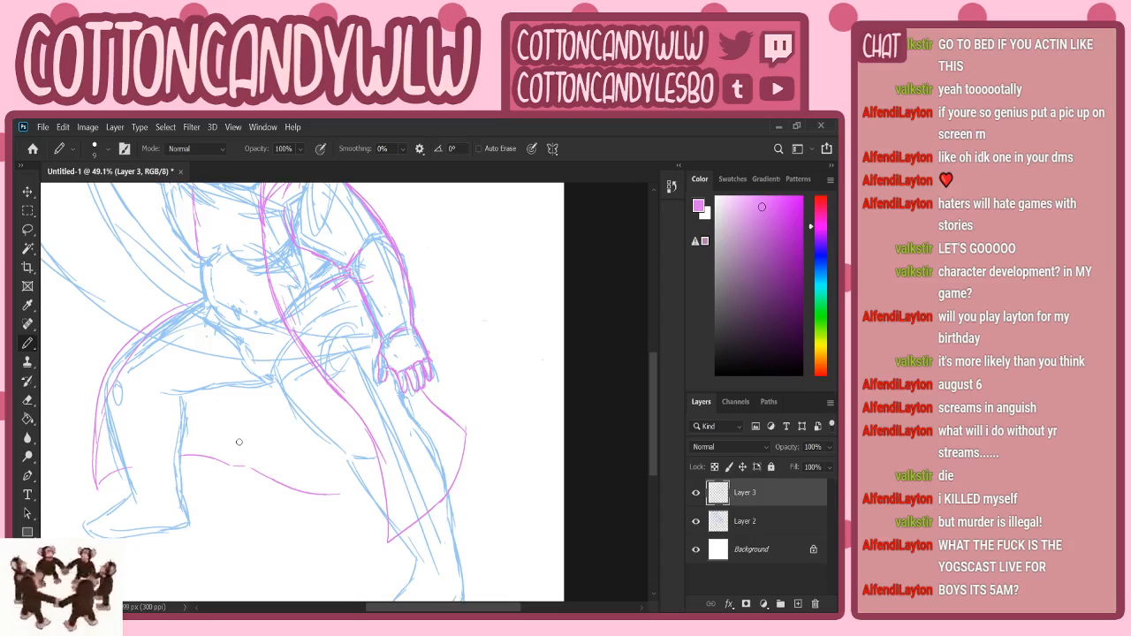
pyautogui.moveTo(179, 452)
pyautogui.mouseDown()
pyautogui.moveTo(243, 464)
pyautogui.moveTo(309, 493)
pyautogui.moveTo(368, 500)
pyautogui.moveTo(306, 492)
pyautogui.moveTo(373, 495)
pyautogui.mouseUp()
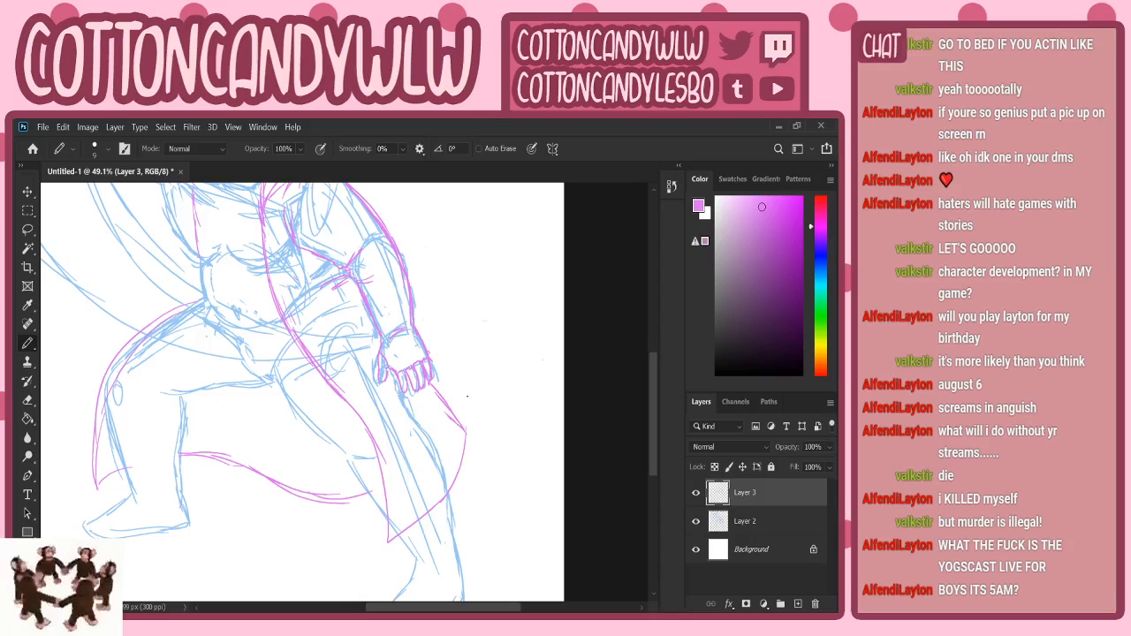
pyautogui.moveTo(427, 378)
pyautogui.mouseDown()
pyautogui.moveTo(481, 444)
pyautogui.moveTo(447, 502)
pyautogui.moveTo(383, 525)
pyautogui.mouseUp()
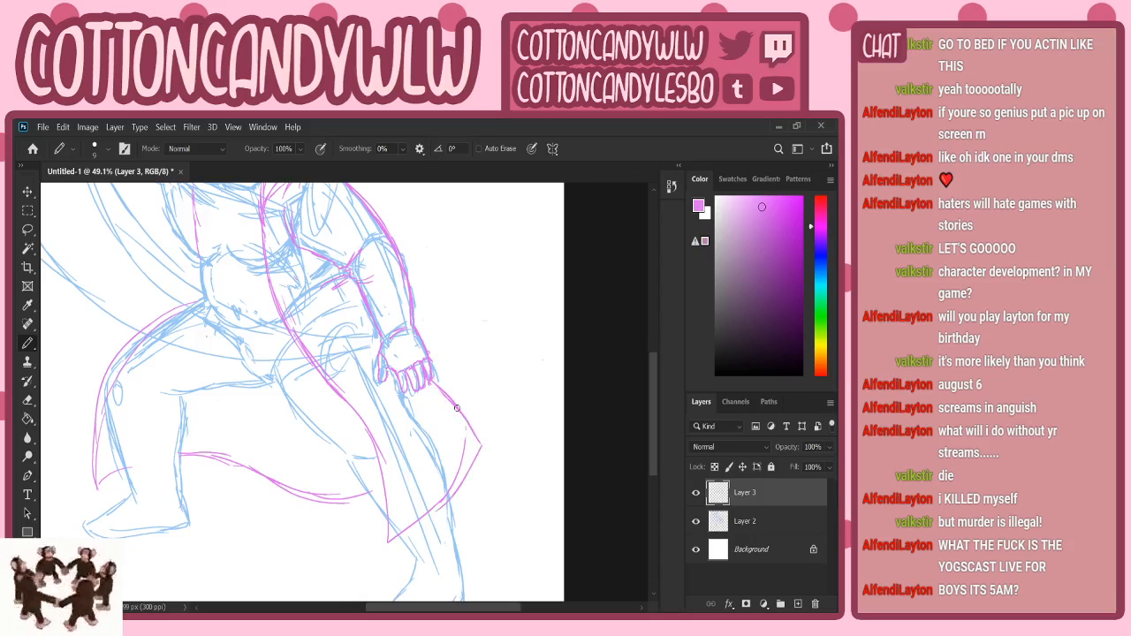
pyautogui.scroll(3, 454, 458)
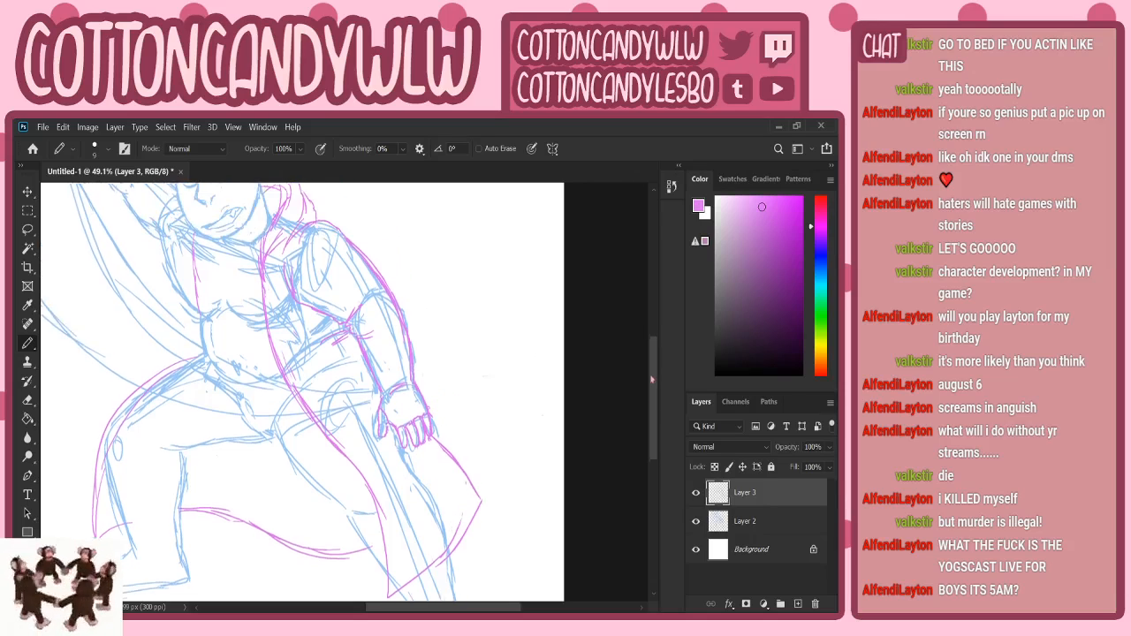
pyautogui.moveTo(351, 359); pyautogui.dragTo(364, 371)
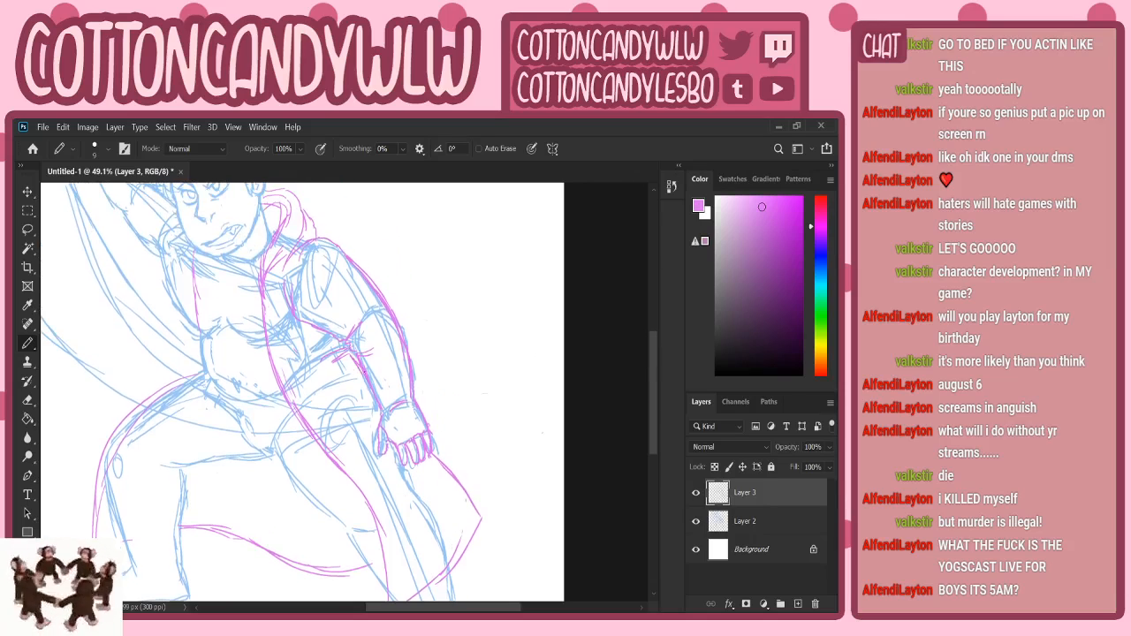
pyautogui.scroll(-2, 615, 400)
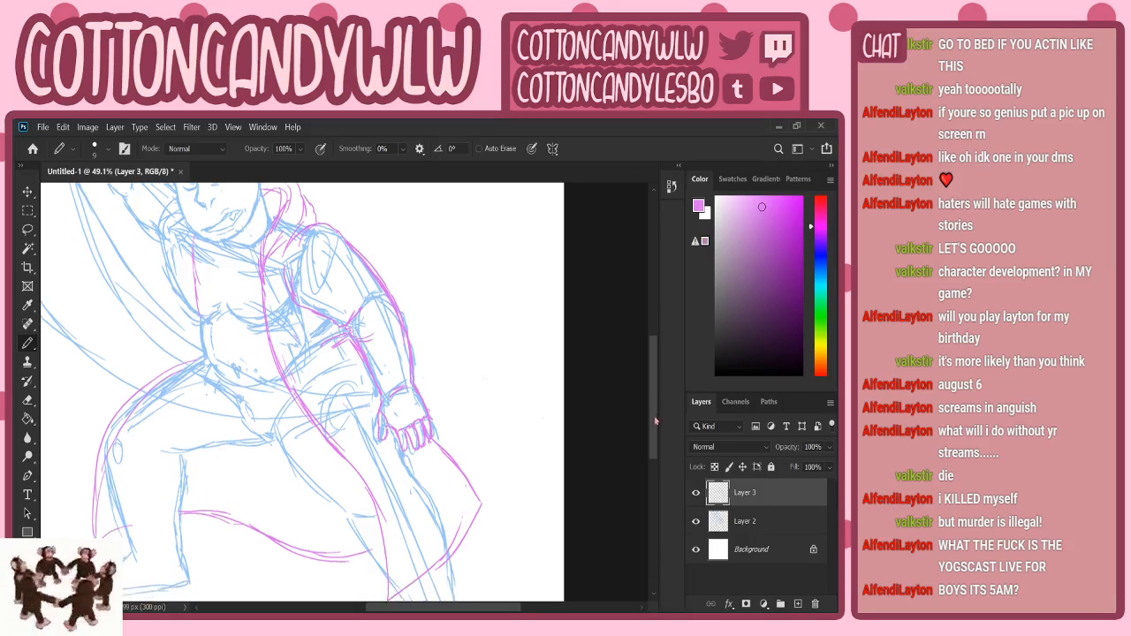
pyautogui.hscroll(-3, 307, 393)
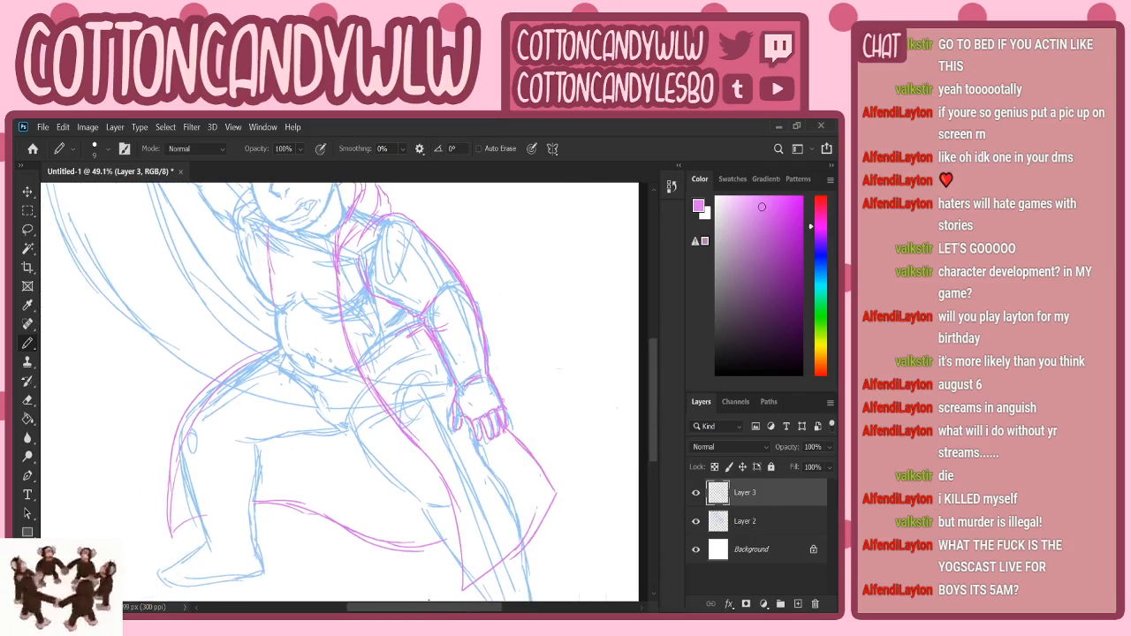
# - Replace the straight coat line beside the chest with a curved edge following the torso from the raised arm's shoulder to the waist
pyautogui.scroll(4, 650, 388)
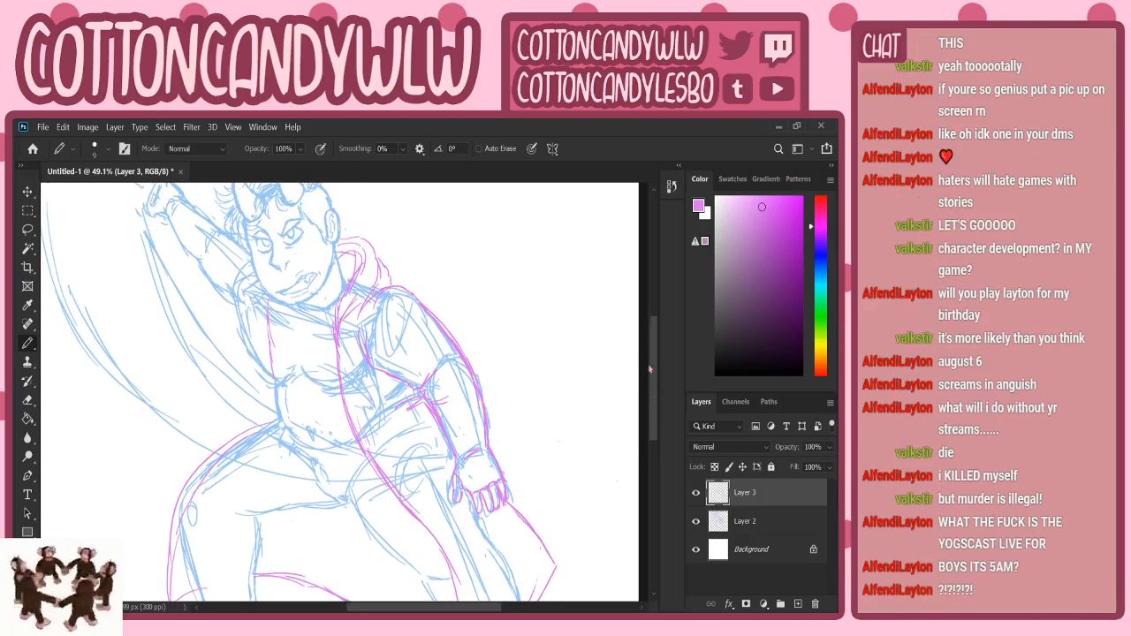
pyautogui.moveTo(274, 389); pyautogui.dragTo(272, 408)
pyautogui.moveTo(268, 386)
pyautogui.mouseDown()
pyautogui.moveTo(253, 302)
pyautogui.moveTo(253, 360)
pyautogui.moveTo(268, 393)
pyautogui.mouseUp()
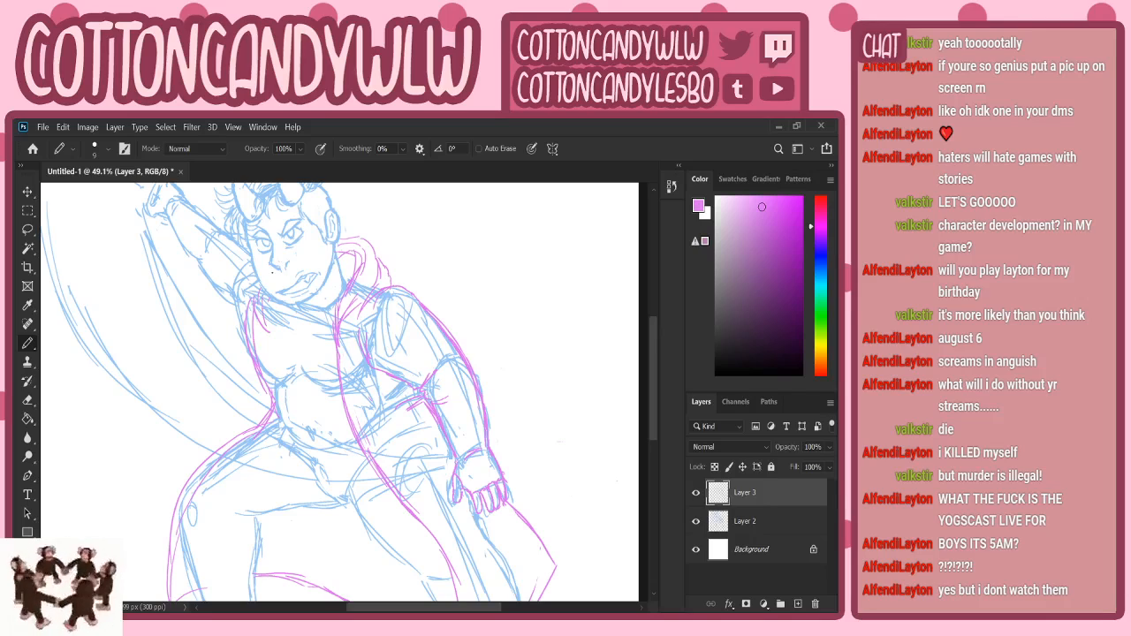
pyautogui.moveTo(251, 325)
pyautogui.mouseDown()
pyautogui.moveTo(260, 287)
pyautogui.moveTo(244, 309)
pyautogui.moveTo(256, 297)
pyautogui.mouseUp()
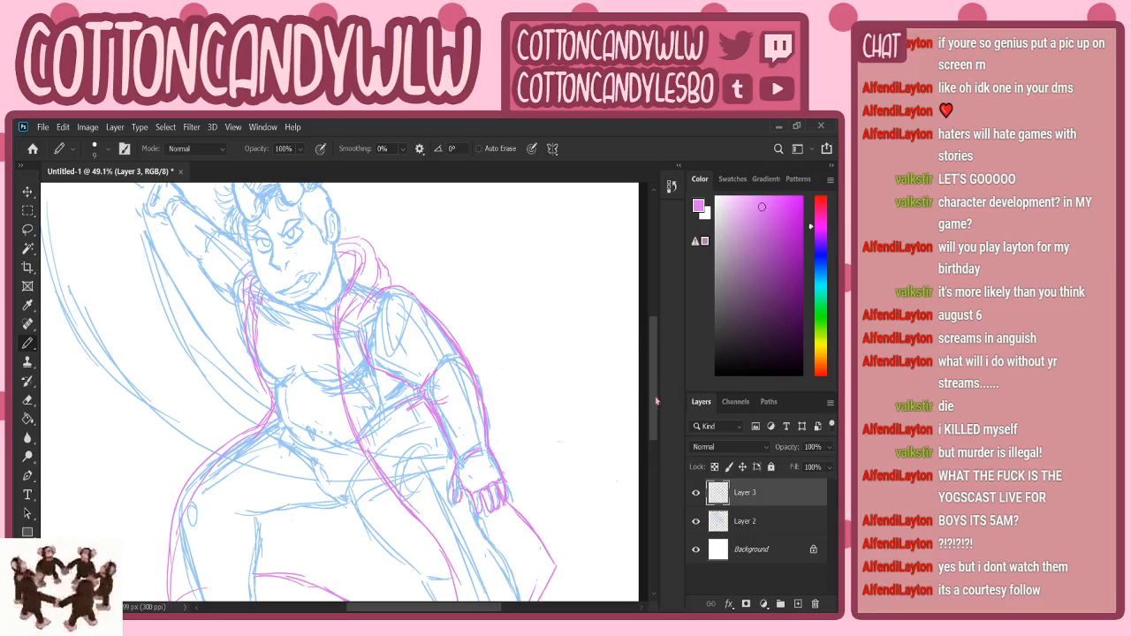
pyautogui.scroll(-3, 657, 402)
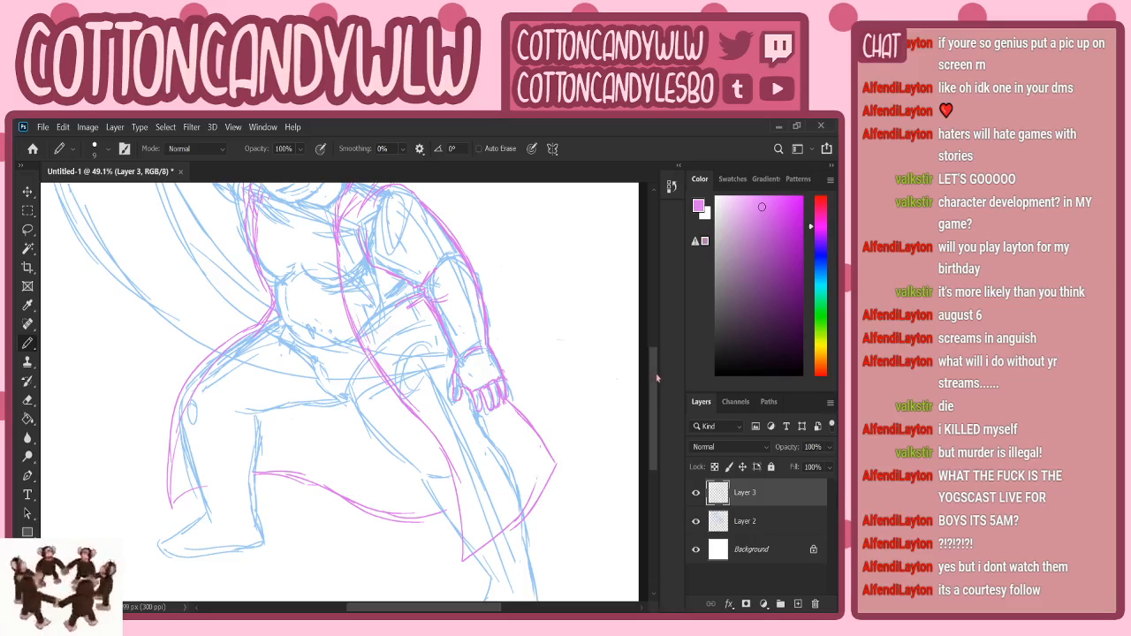
pyautogui.scroll(2, 654, 353)
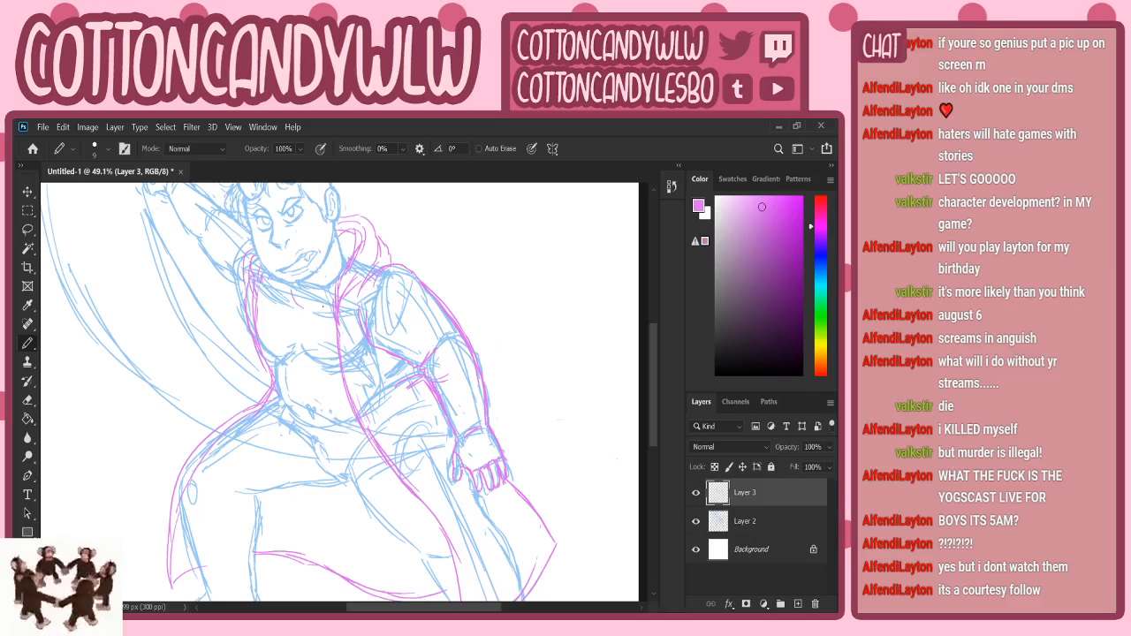
pyautogui.moveTo(288, 299)
pyautogui.mouseDown()
pyautogui.moveTo(332, 310)
pyautogui.moveTo(330, 299)
pyautogui.moveTo(293, 305)
pyautogui.mouseUp()
pyautogui.moveTo(295, 306); pyautogui.dragTo(314, 306)
pyautogui.hotkey('ctrl', 'z')
pyautogui.hotkey('ctrl', 'z')
pyautogui.hotkey('ctrl', 'z')
pyautogui.hotkey('ctrl', 'z')
pyautogui.hotkey('ctrl', 'z')
# - Sketch the shirt with a curved neckline, a fold below the chest and a rounded hem across the waist
pyautogui.moveTo(288, 285); pyautogui.dragTo(329, 311)
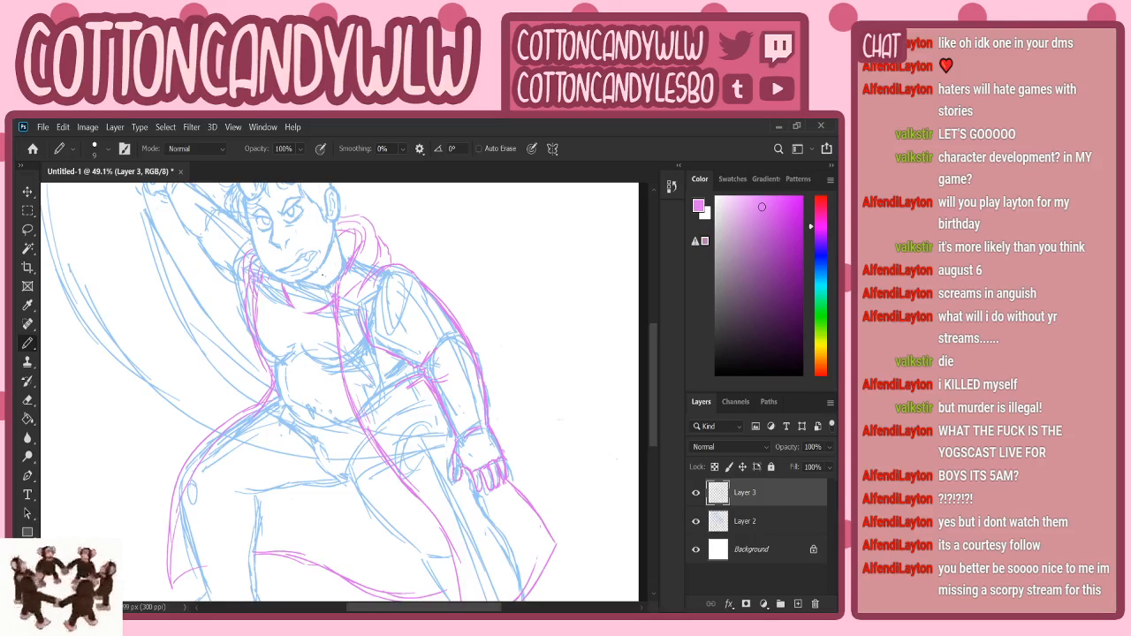
pyautogui.moveTo(283, 281)
pyautogui.mouseDown()
pyautogui.moveTo(287, 302)
pyautogui.moveTo(336, 281)
pyautogui.mouseUp()
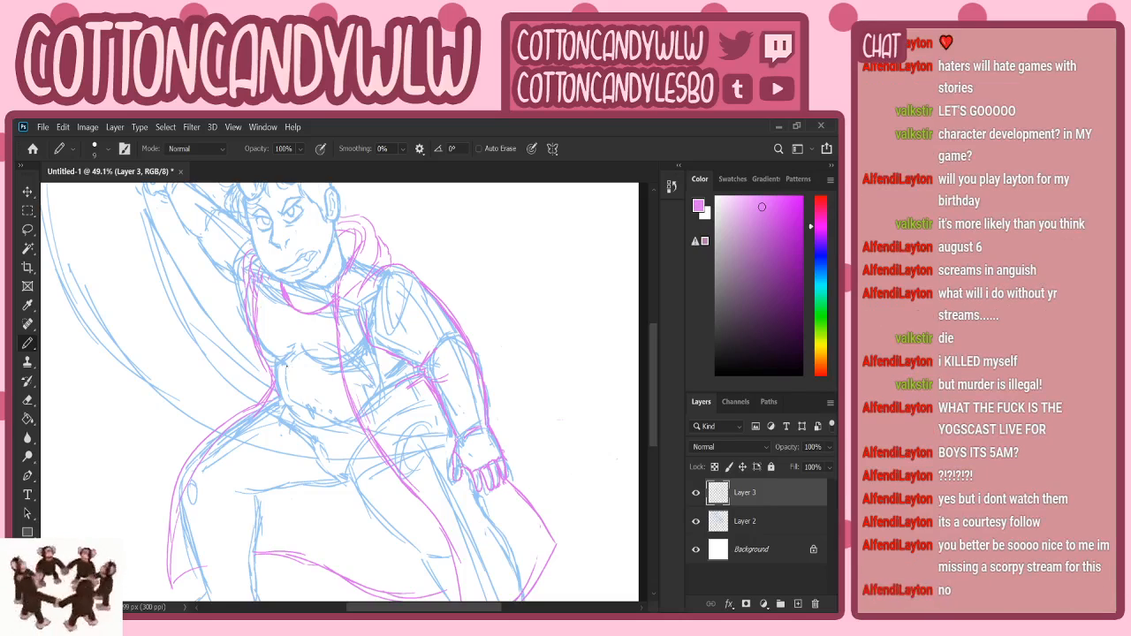
pyautogui.moveTo(286, 364); pyautogui.dragTo(335, 365)
pyautogui.moveTo(259, 340)
pyautogui.mouseDown()
pyautogui.moveTo(275, 370)
pyautogui.moveTo(252, 406)
pyautogui.moveTo(257, 397)
pyautogui.moveTo(340, 423)
pyautogui.mouseUp()
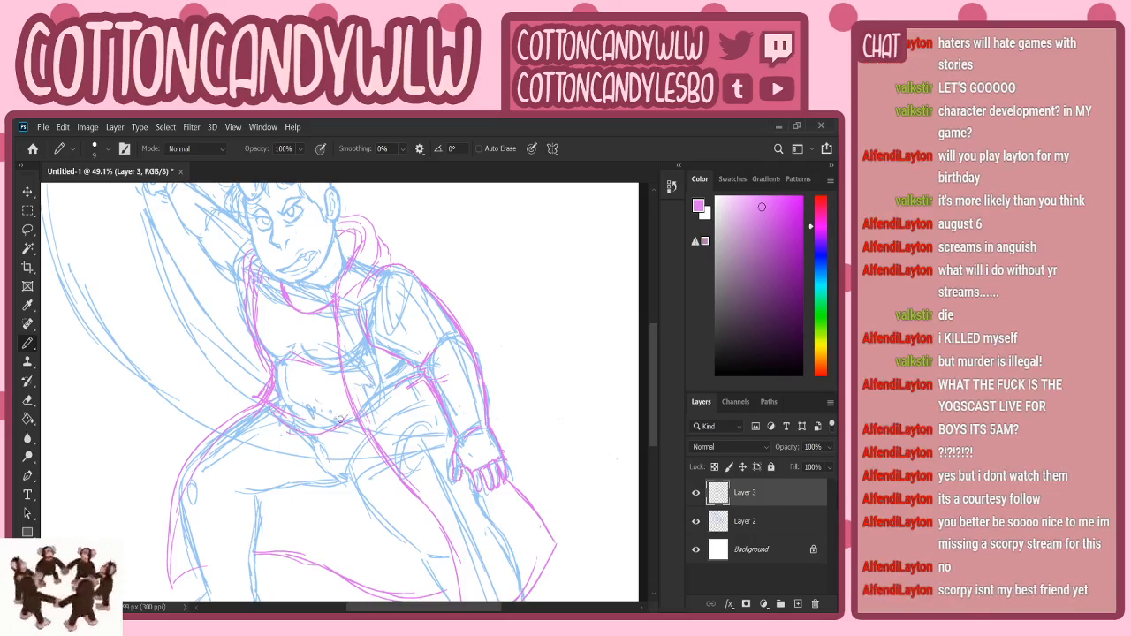
pyautogui.moveTo(269, 383); pyautogui.dragTo(260, 397)
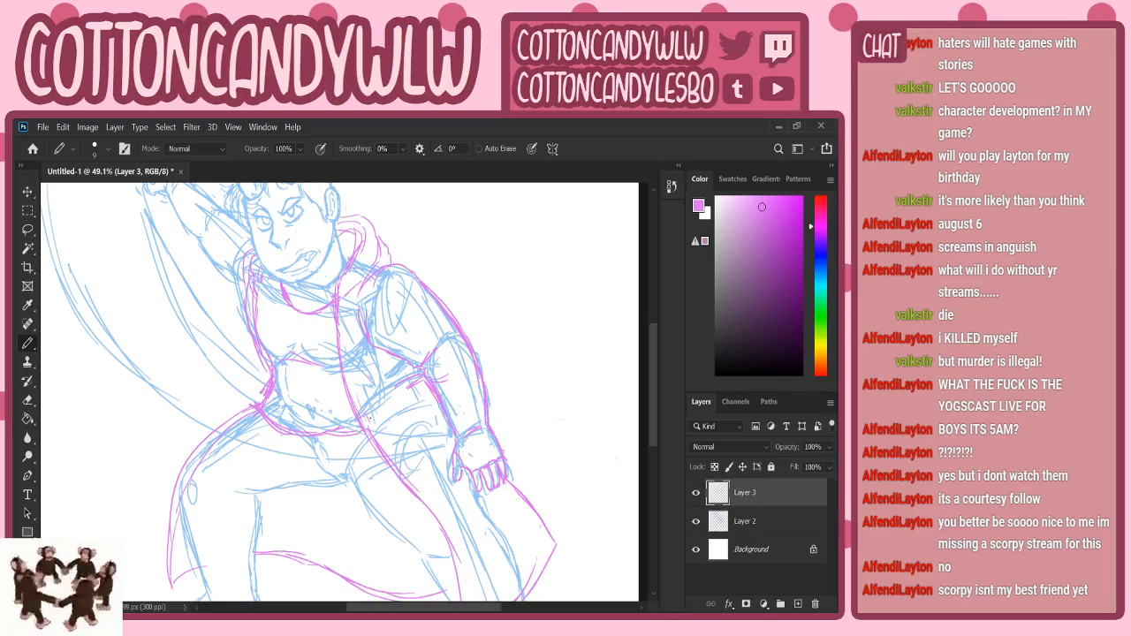
# - Check the pink clothing sketch on its own by temporarily hiding Layer 2
pyautogui.click(695, 522)
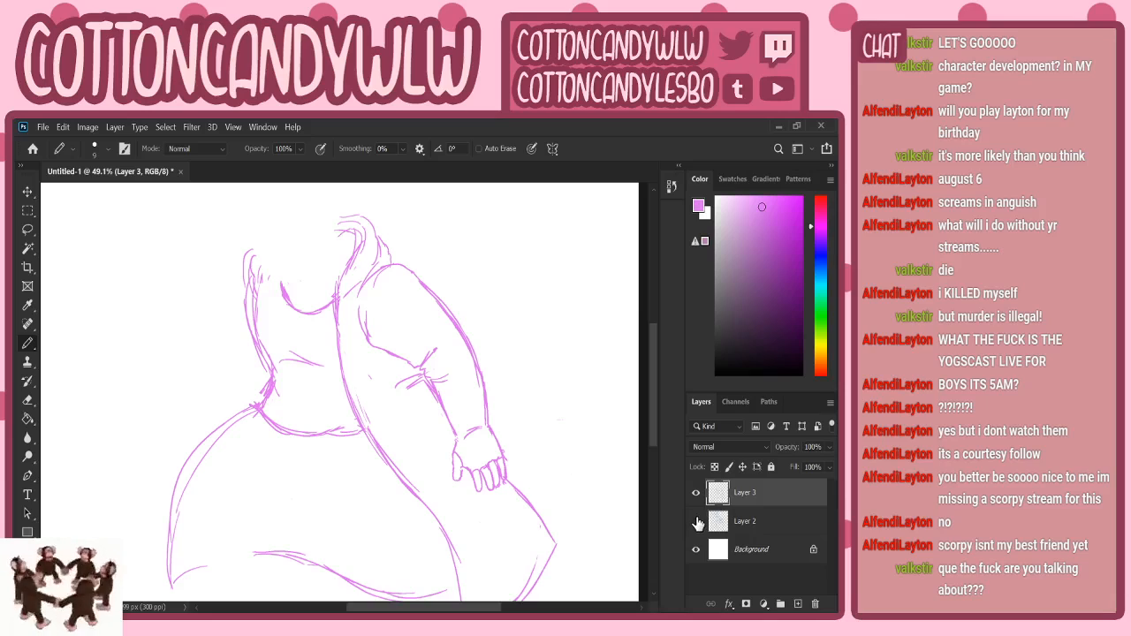
pyautogui.click(696, 522)
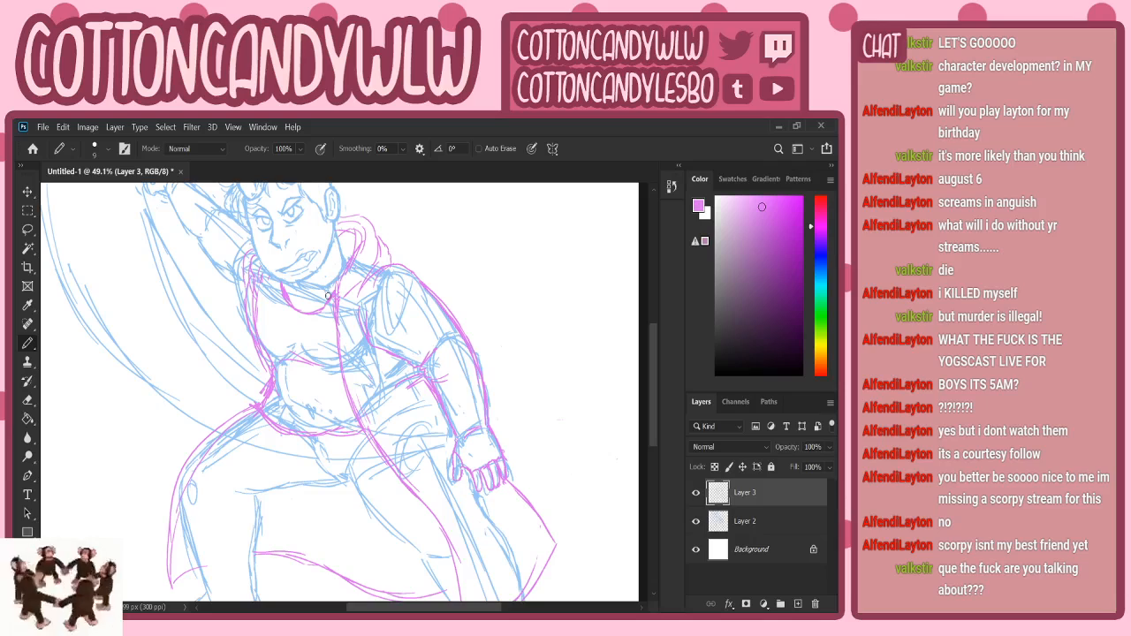
pyautogui.click(696, 522)
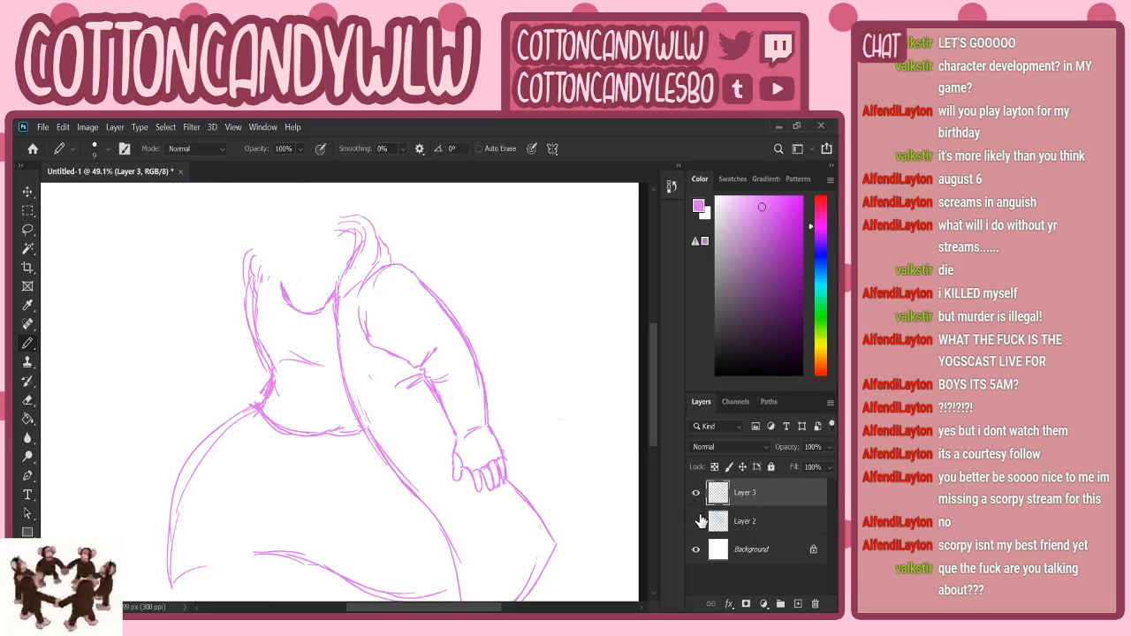
pyautogui.click(696, 521)
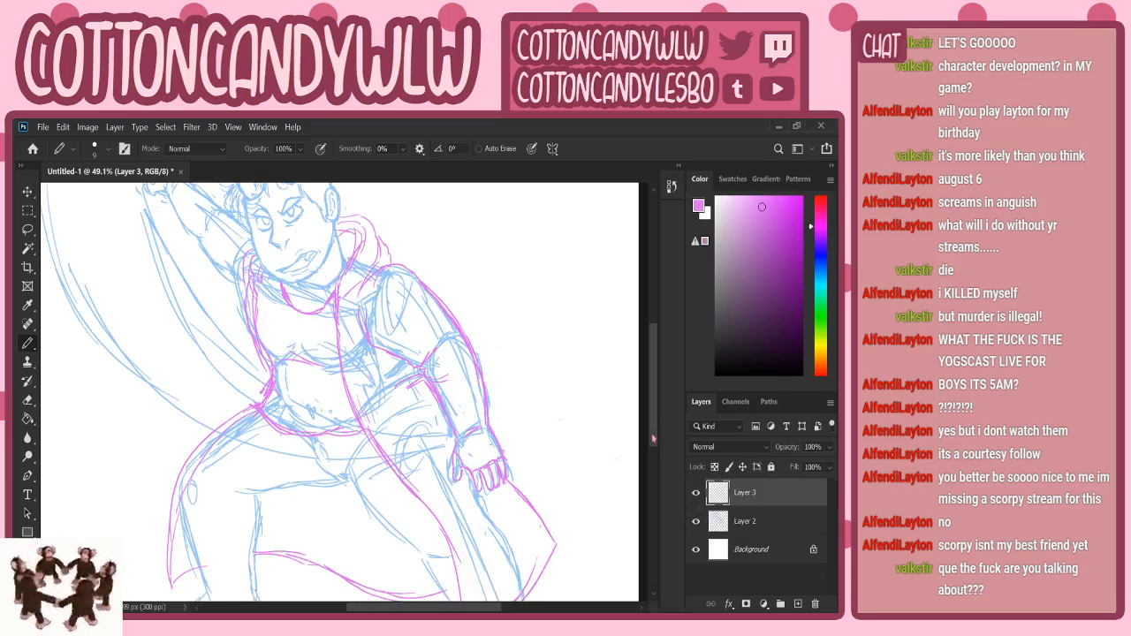
# - Sketch the trousers' crotch fold and the underside of the bent leg's thigh, checking the lines with Layer 2 temporarily hidden
pyautogui.scroll(-3, 654, 460)
pyautogui.scroll(-1, 654, 459)
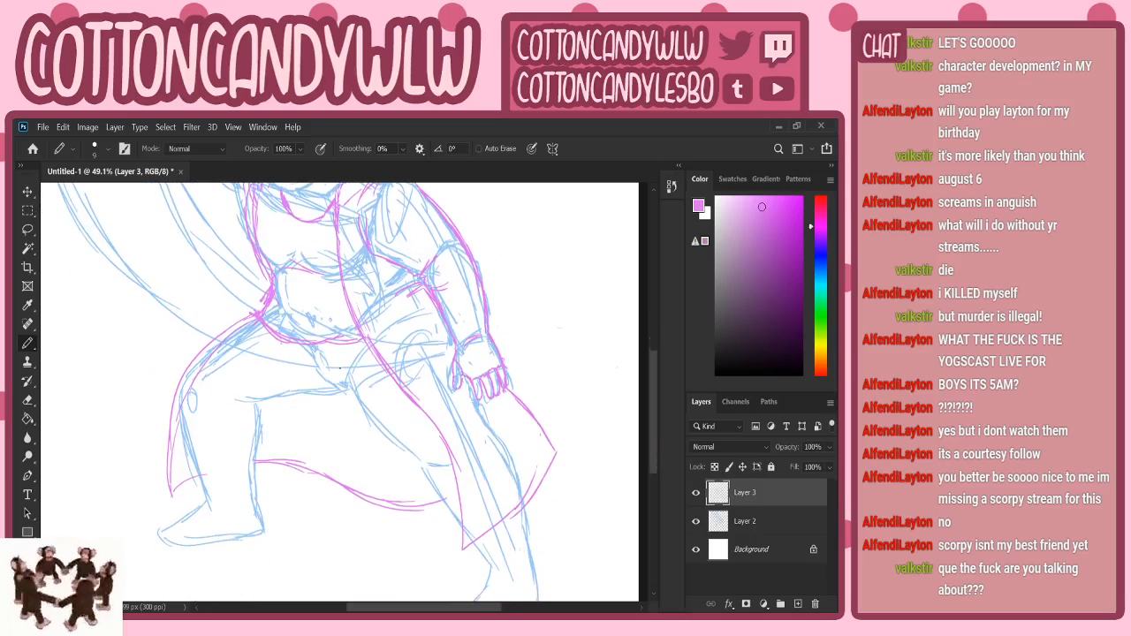
pyautogui.moveTo(306, 362); pyautogui.dragTo(353, 378)
pyautogui.moveTo(261, 398); pyautogui.dragTo(350, 386)
pyautogui.click(695, 520)
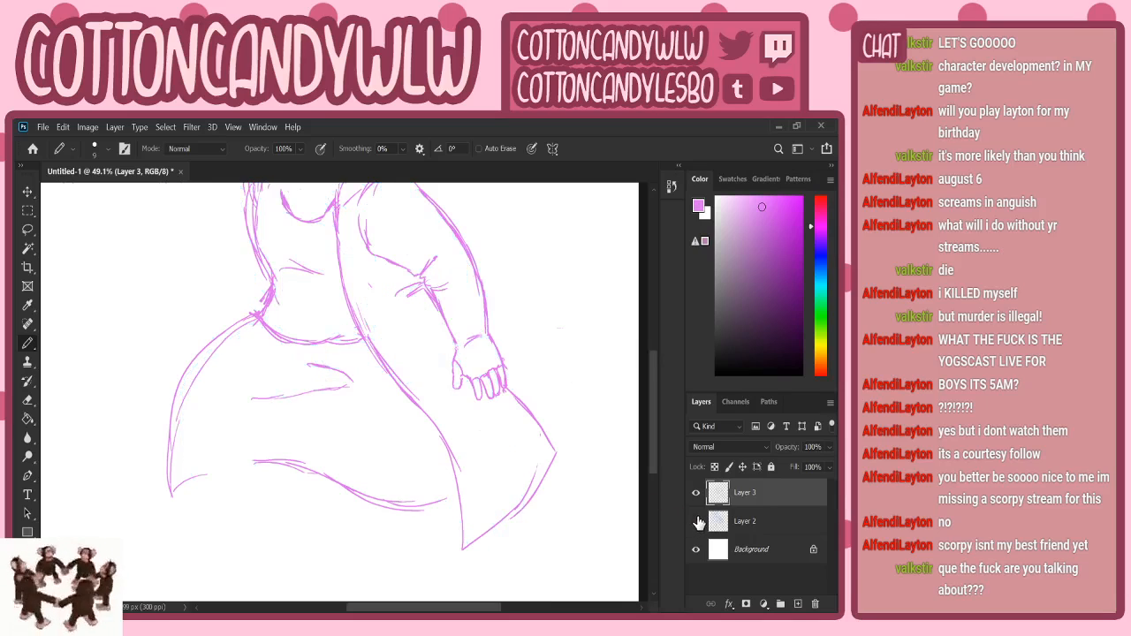
pyautogui.click(695, 520)
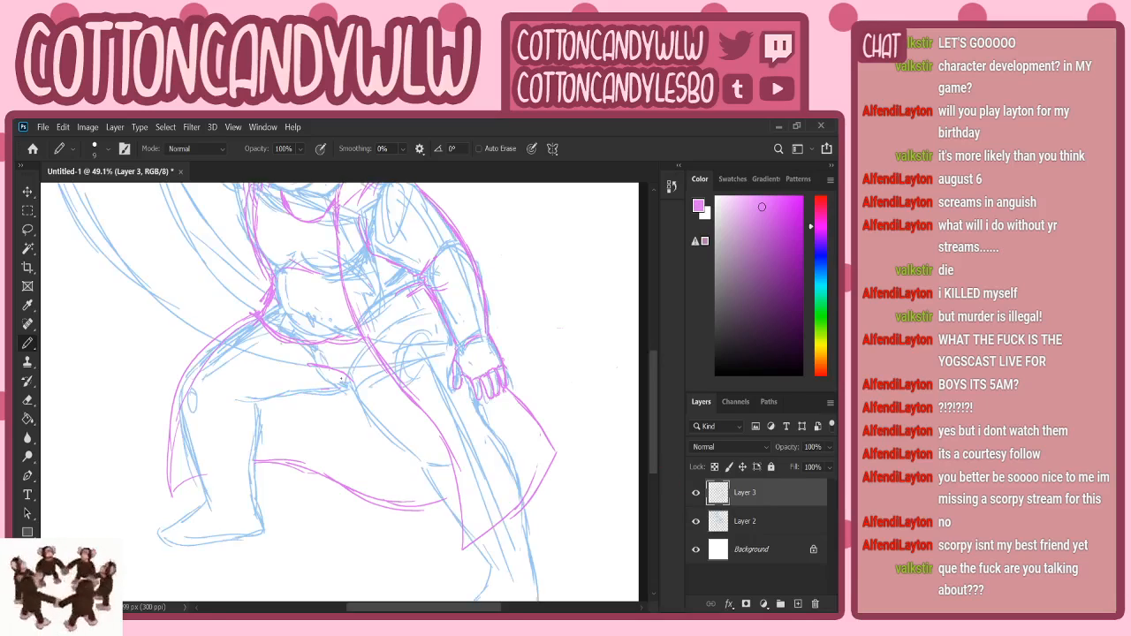
pyautogui.moveTo(350, 385); pyautogui.dragTo(251, 398)
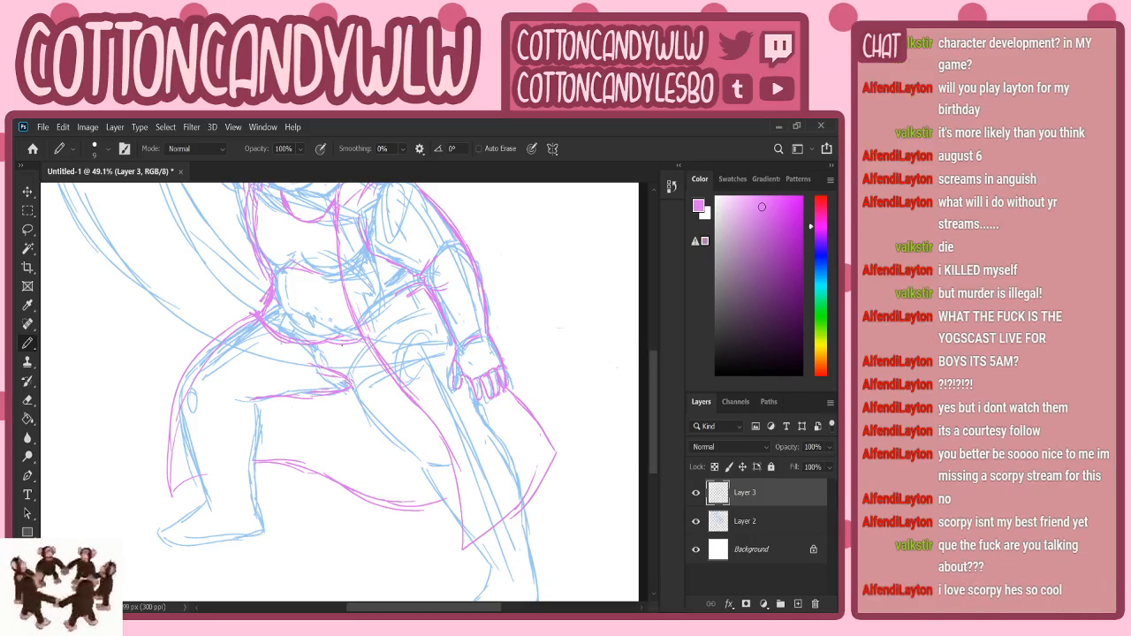
# - Draw the bent leg's trouser lines down the shin and add a folded cuff above the ankle
pyautogui.moveTo(255, 400); pyautogui.dragTo(251, 468)
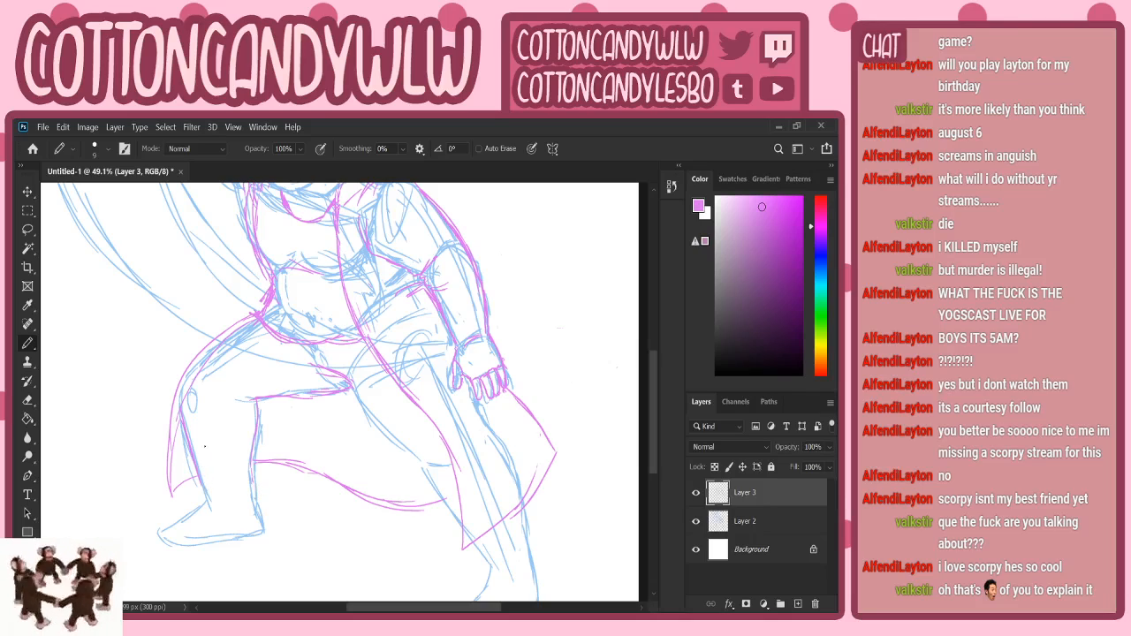
pyautogui.moveTo(194, 483); pyautogui.dragTo(261, 471)
pyautogui.moveTo(193, 480)
pyautogui.mouseDown()
pyautogui.moveTo(229, 482)
pyautogui.moveTo(195, 486)
pyautogui.moveTo(204, 480)
pyautogui.moveTo(195, 498)
pyautogui.moveTo(228, 505)
pyautogui.moveTo(216, 502)
pyautogui.moveTo(266, 486)
pyautogui.mouseUp()
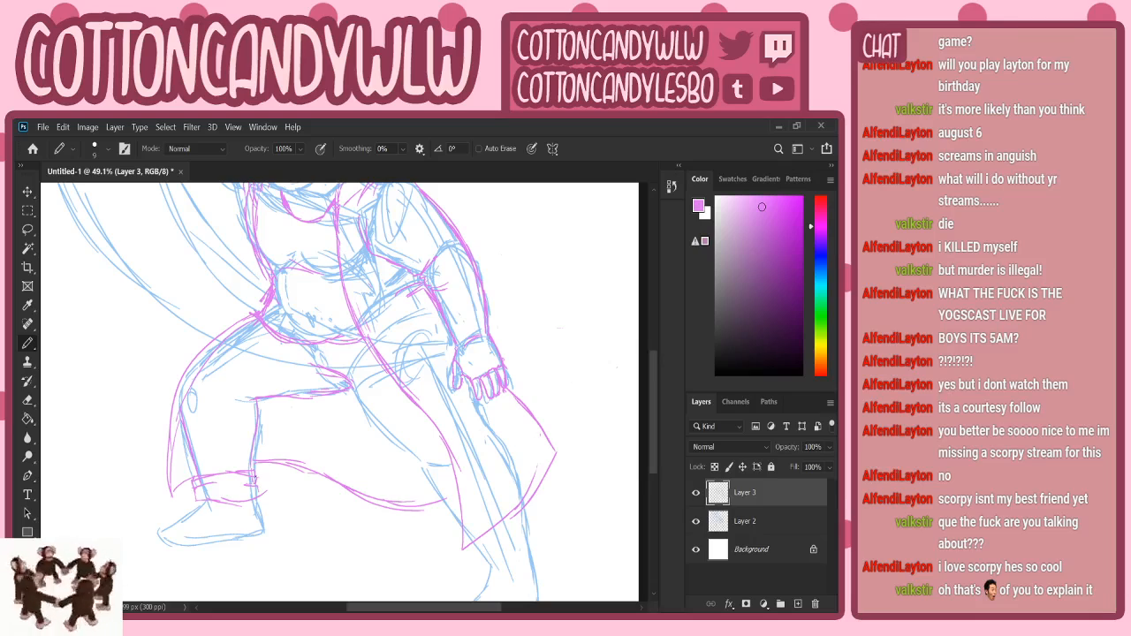
# - Outline the shoe on the bent leg's foot below the cuff, redoing the stroke along the sole
pyautogui.moveTo(206, 502)
pyautogui.mouseDown()
pyautogui.moveTo(160, 530)
pyautogui.moveTo(214, 541)
pyautogui.moveTo(234, 528)
pyautogui.moveTo(204, 543)
pyautogui.moveTo(261, 530)
pyautogui.mouseUp()
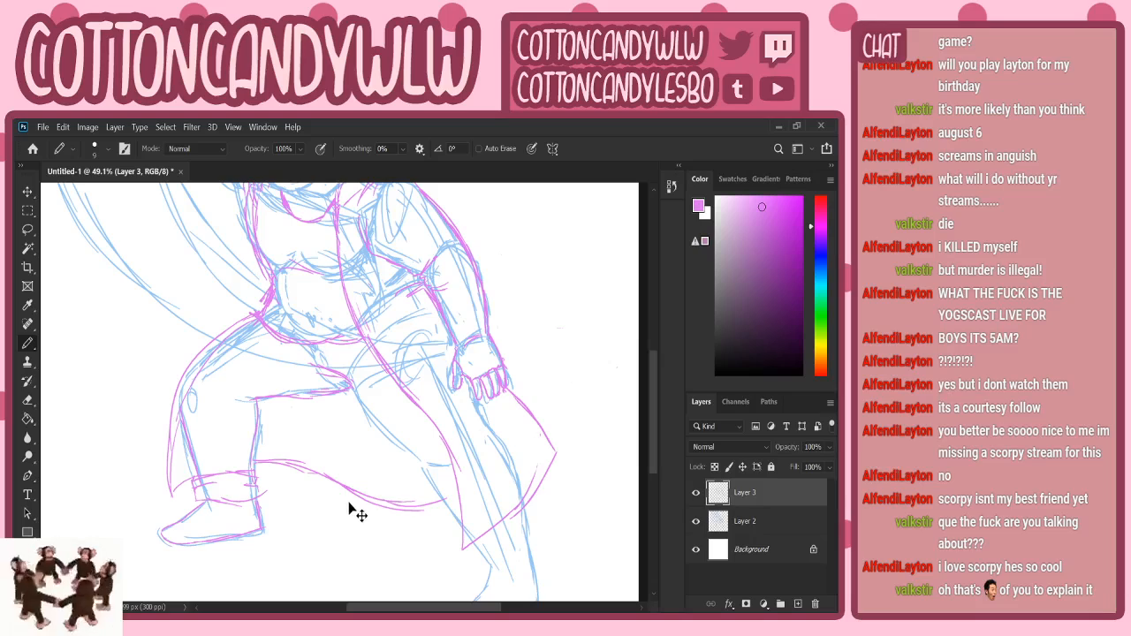
pyautogui.hotkey('ctrl', 'z')
pyautogui.hotkey('ctrl', 'z')
pyautogui.hotkey('ctrl', 'z')
pyautogui.moveTo(200, 539); pyautogui.dragTo(263, 535)
# - Sketch a belt below the shirt hem with a rectangular buckle and a loose strap end, checking it without Layer 2
pyautogui.scroll(-2, 657, 433)
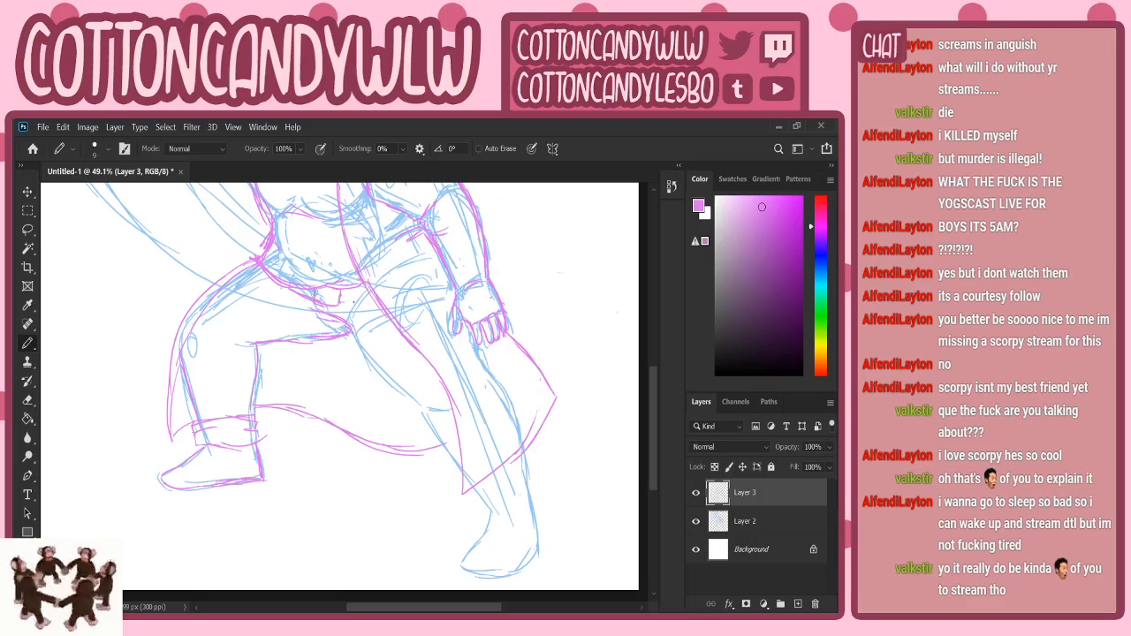
pyautogui.moveTo(341, 306)
pyautogui.mouseDown()
pyautogui.moveTo(371, 293)
pyautogui.moveTo(337, 303)
pyautogui.moveTo(339, 287)
pyautogui.mouseUp()
pyautogui.moveTo(302, 290)
pyautogui.mouseDown()
pyautogui.moveTo(313, 305)
pyautogui.moveTo(303, 305)
pyautogui.mouseUp()
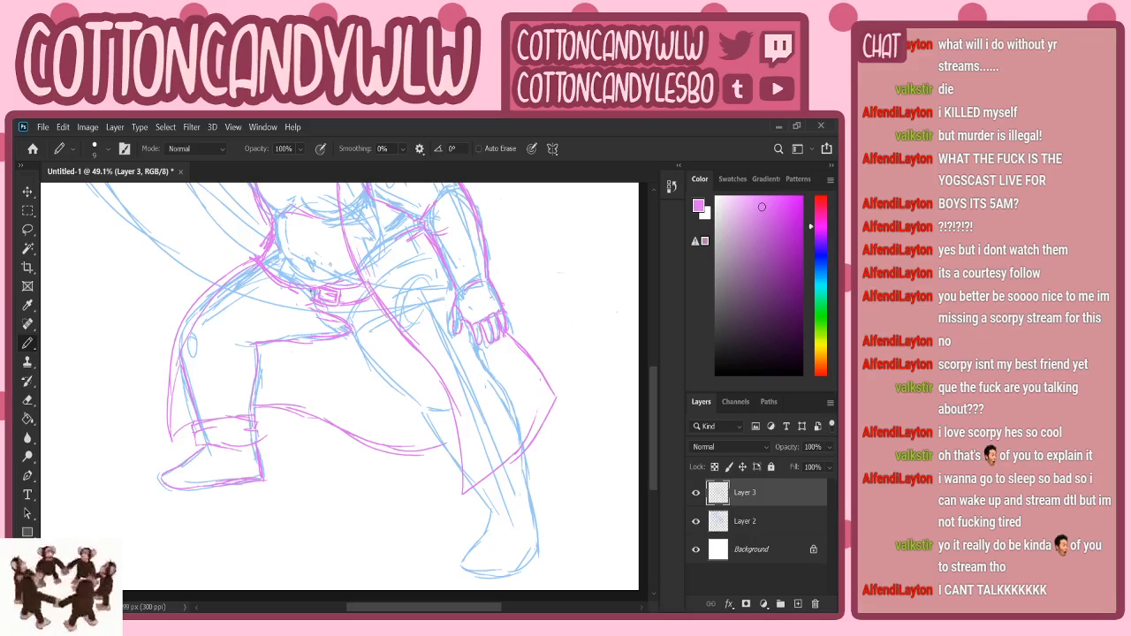
pyautogui.moveTo(311, 291)
pyautogui.mouseDown()
pyautogui.moveTo(298, 311)
pyautogui.moveTo(288, 295)
pyautogui.mouseUp()
pyautogui.click(696, 521)
pyautogui.click(695, 520)
# - Draw the outstretched leg's inner thigh line from the crotch towards the knee, checking it with Layer 2 temporarily hidden
pyautogui.moveTo(279, 340); pyautogui.dragTo(349, 329)
pyautogui.click(695, 520)
pyautogui.click(695, 521)
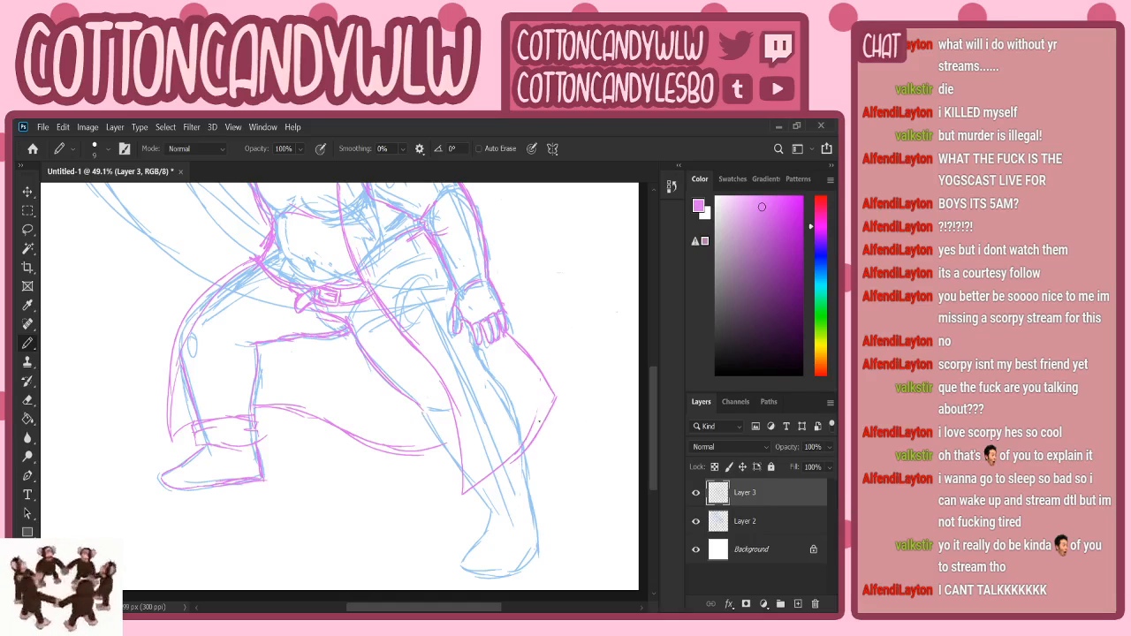
# - Rework the coattail over the outstretched leg so its edges run down to a lower point on the shin
pyautogui.moveTo(551, 404); pyautogui.dragTo(478, 508)
pyautogui.moveTo(543, 408); pyautogui.dragTo(474, 521)
pyautogui.moveTo(453, 416); pyautogui.dragTo(474, 498)
pyautogui.moveTo(462, 445); pyautogui.dragTo(473, 521)
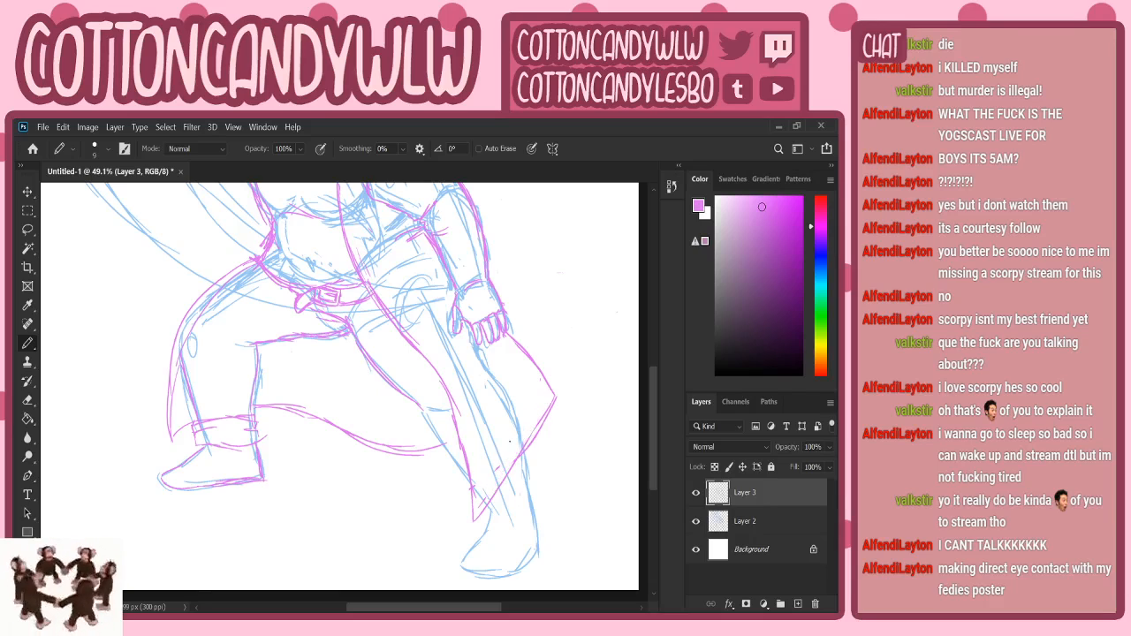
pyautogui.moveTo(457, 430); pyautogui.dragTo(467, 508)
pyautogui.moveTo(451, 404); pyautogui.dragTo(465, 507)
pyautogui.moveTo(459, 446)
pyautogui.mouseDown()
pyautogui.moveTo(461, 524)
pyautogui.moveTo(524, 458)
pyautogui.mouseUp()
pyautogui.moveTo(479, 504); pyautogui.dragTo(542, 430)
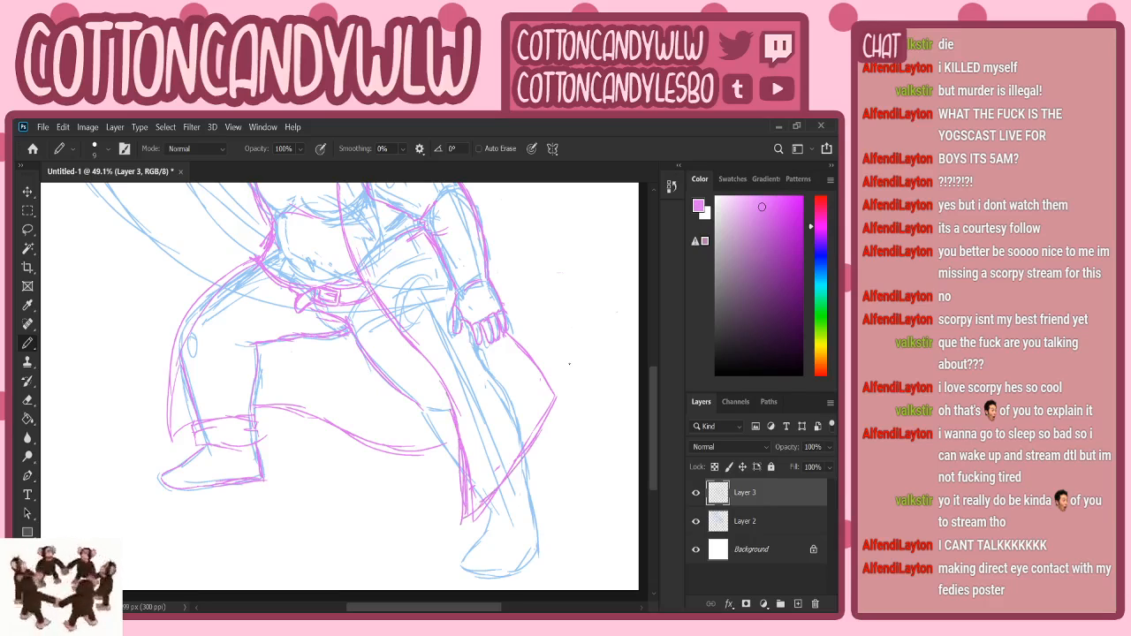
# - Undo the last coattail strokes and redraw its inner and outer edges, ending in a slightly higher point over the shin
pyautogui.hotkey('ctrl', 'z')
pyautogui.hotkey('ctrl', 'z')
pyautogui.hotkey('ctrl', 'z')
pyautogui.hotkey('ctrl', 'z')
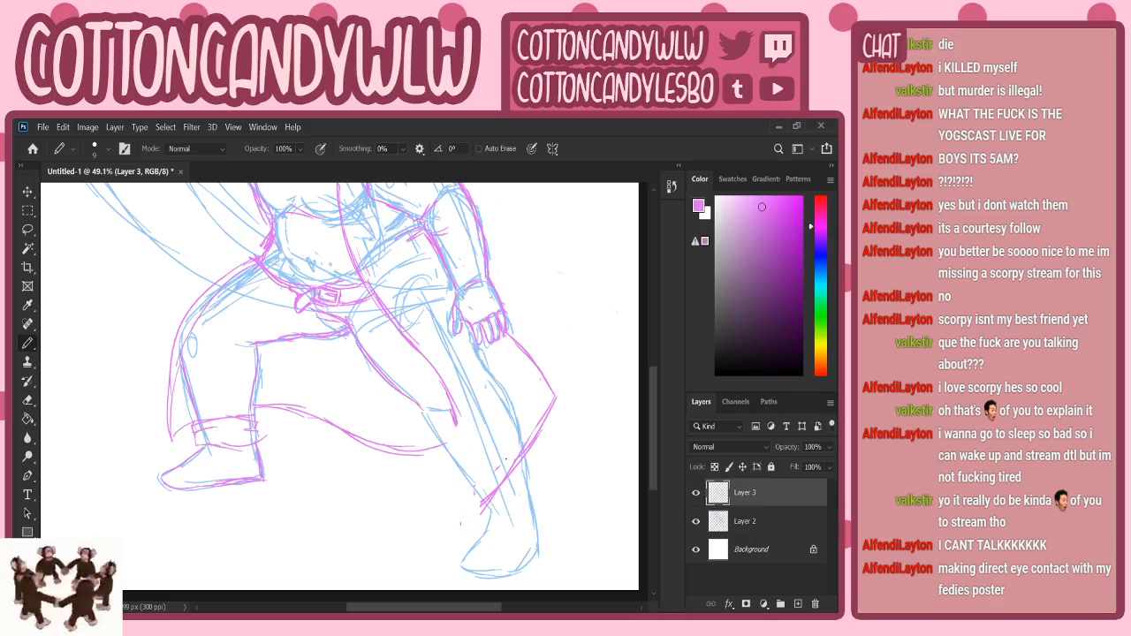
pyautogui.moveTo(460, 422)
pyautogui.mouseDown()
pyautogui.moveTo(467, 505)
pyautogui.moveTo(510, 467)
pyautogui.moveTo(505, 477)
pyautogui.mouseUp()
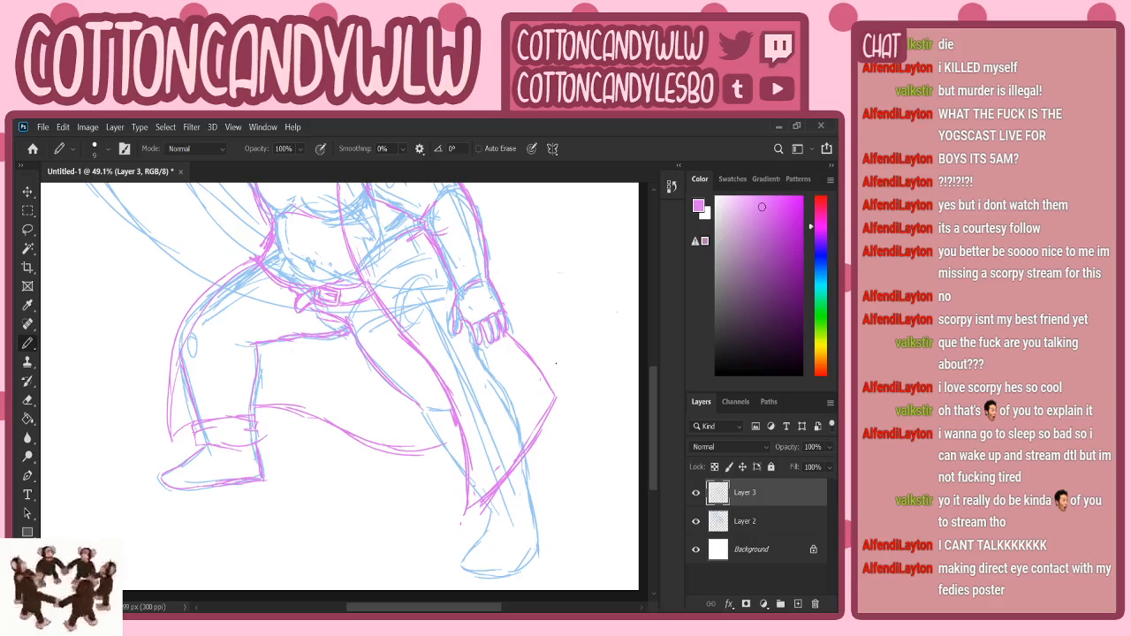
pyautogui.moveTo(509, 334); pyautogui.dragTo(551, 388)
pyautogui.moveTo(499, 345); pyautogui.dragTo(553, 399)
pyautogui.moveTo(421, 410); pyautogui.dragTo(452, 458)
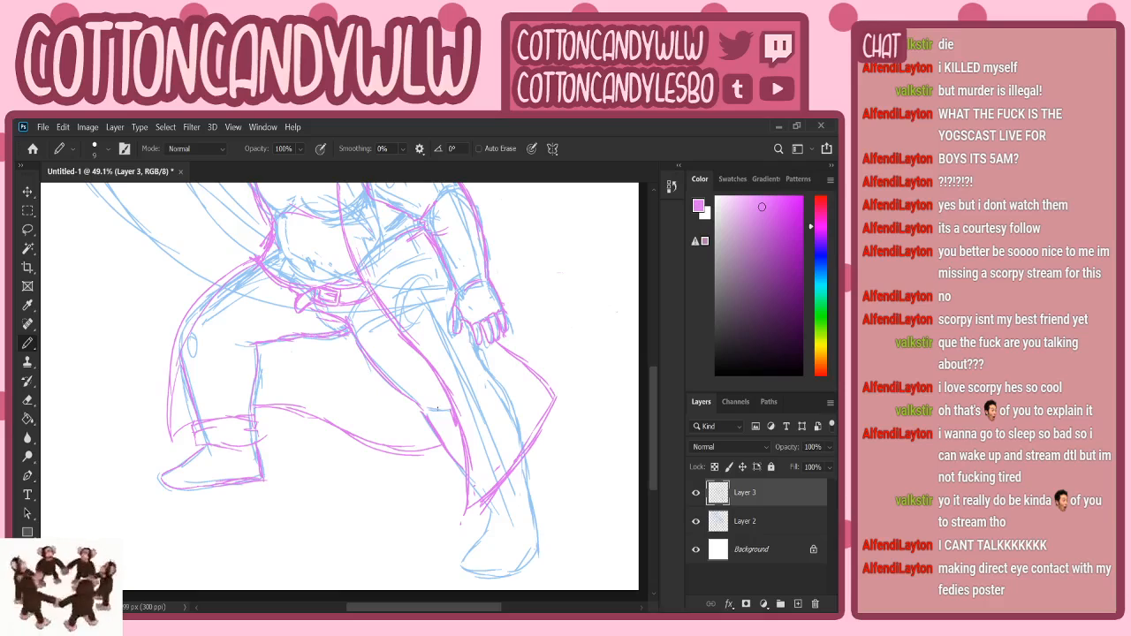
# - Sketch the outstretched leg's trouser cuff at the ankle and trace the shoe below it
pyautogui.moveTo(433, 409); pyautogui.dragTo(453, 410)
pyautogui.moveTo(491, 504); pyautogui.dragTo(535, 482)
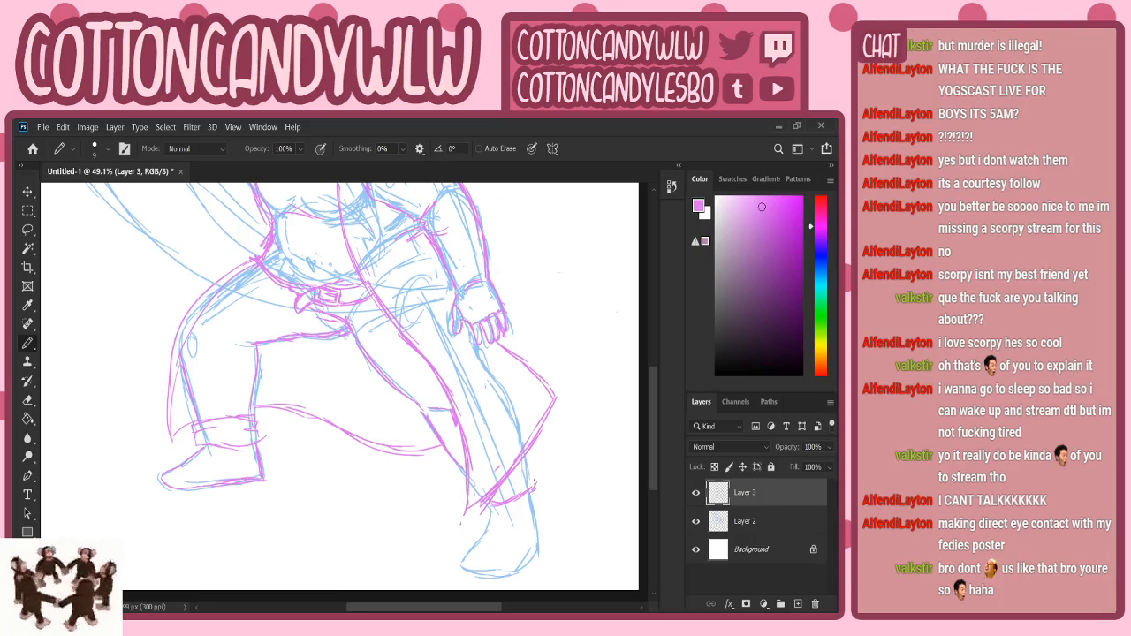
pyautogui.moveTo(518, 477); pyautogui.dragTo(533, 471)
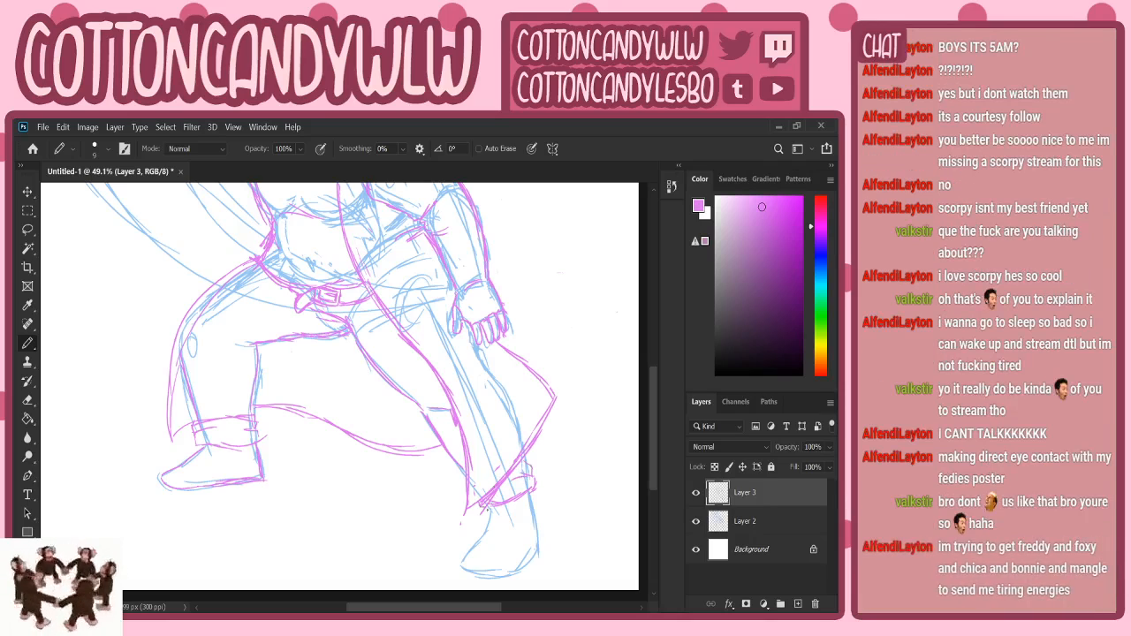
pyautogui.moveTo(530, 493); pyautogui.dragTo(537, 555)
pyautogui.moveTo(490, 511)
pyautogui.mouseDown()
pyautogui.moveTo(464, 561)
pyautogui.moveTo(486, 574)
pyautogui.moveTo(527, 571)
pyautogui.moveTo(539, 553)
pyautogui.mouseUp()
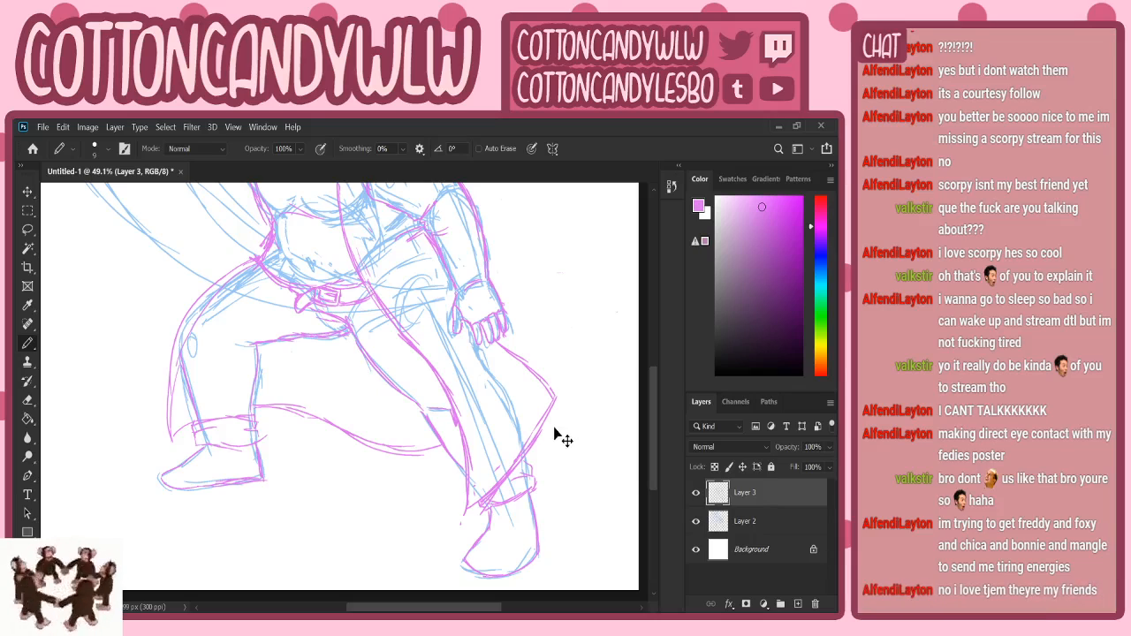
# - Undo the recent cuff and shoe strokes, and redraw the outstretched leg's wider ankle cuff and its shoe outline
pyautogui.hotkey('ctrl', 'z')
pyautogui.hotkey('ctrl', 'z')
pyautogui.hotkey('ctrl', 'z')
pyautogui.hotkey('ctrl', 'z')
pyautogui.hotkey('ctrl', 'z')
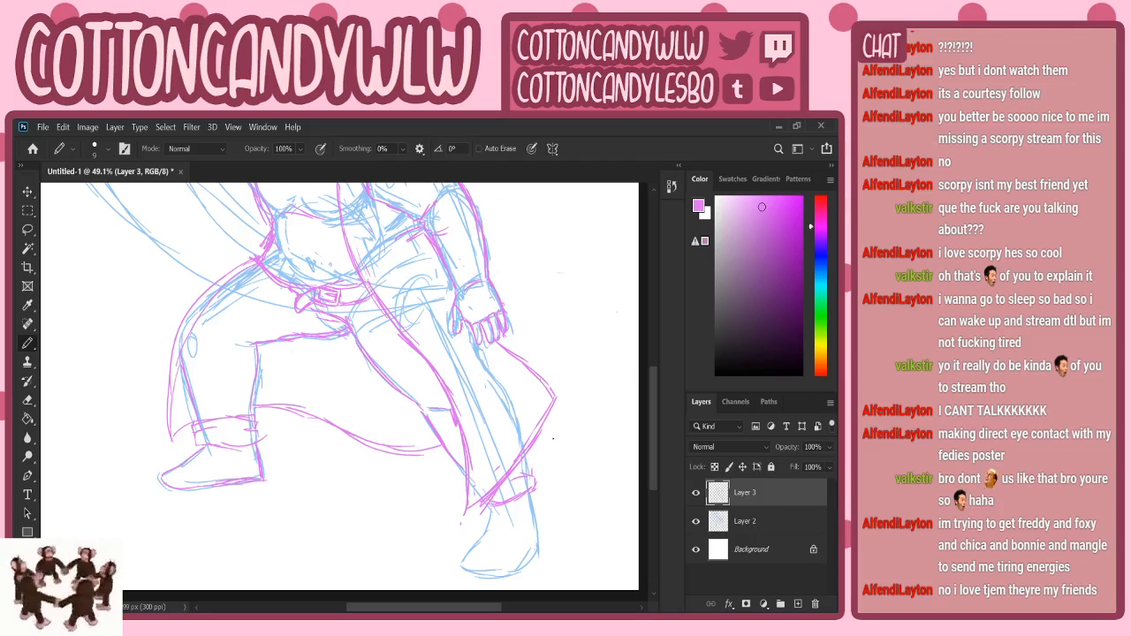
pyautogui.hotkey('ctrl', 'z')
pyautogui.hotkey('ctrl', 'z')
pyautogui.hotkey('ctrl', 'z')
pyautogui.hotkey('ctrl', 'z')
pyautogui.hotkey('ctrl', 'z')
pyautogui.hotkey('ctrl', 'z')
pyautogui.hotkey('ctrl', 'z')
pyautogui.hotkey('ctrl', 'shift', 'z')
pyautogui.moveTo(485, 510)
pyautogui.mouseDown()
pyautogui.moveTo(537, 513)
pyautogui.moveTo(540, 497)
pyautogui.moveTo(515, 494)
pyautogui.moveTo(528, 494)
pyautogui.moveTo(487, 513)
pyautogui.moveTo(508, 492)
pyautogui.mouseUp()
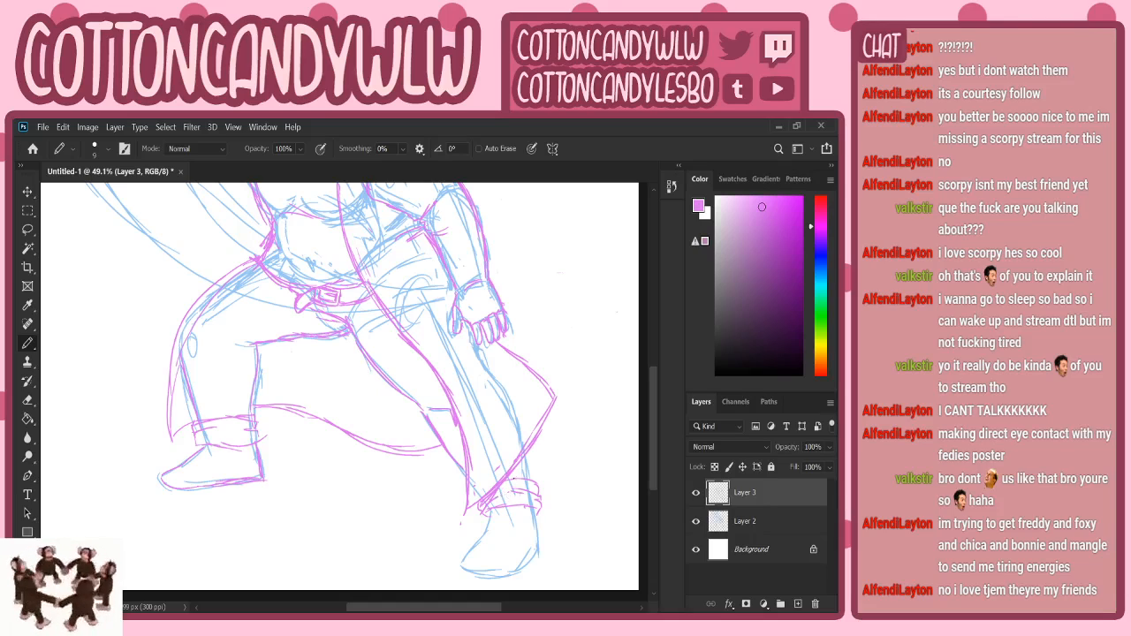
pyautogui.moveTo(490, 520)
pyautogui.mouseDown()
pyautogui.moveTo(463, 564)
pyautogui.moveTo(501, 576)
pyautogui.moveTo(534, 556)
pyautogui.mouseUp()
pyautogui.moveTo(537, 513); pyautogui.dragTo(535, 558)
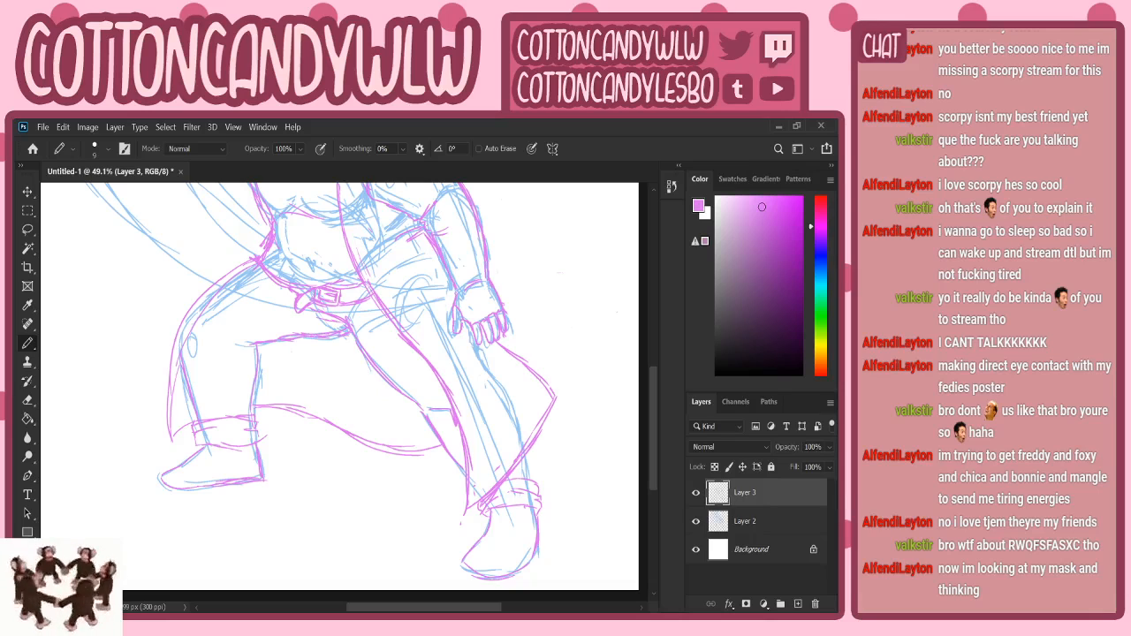
# - Examine the outfit sketch on the whole figure and the upper body, comparing it with Layer 2 hidden and shown
pyautogui.press('z')
pyautogui.moveTo(444, 419); pyautogui.dragTo(413, 443)
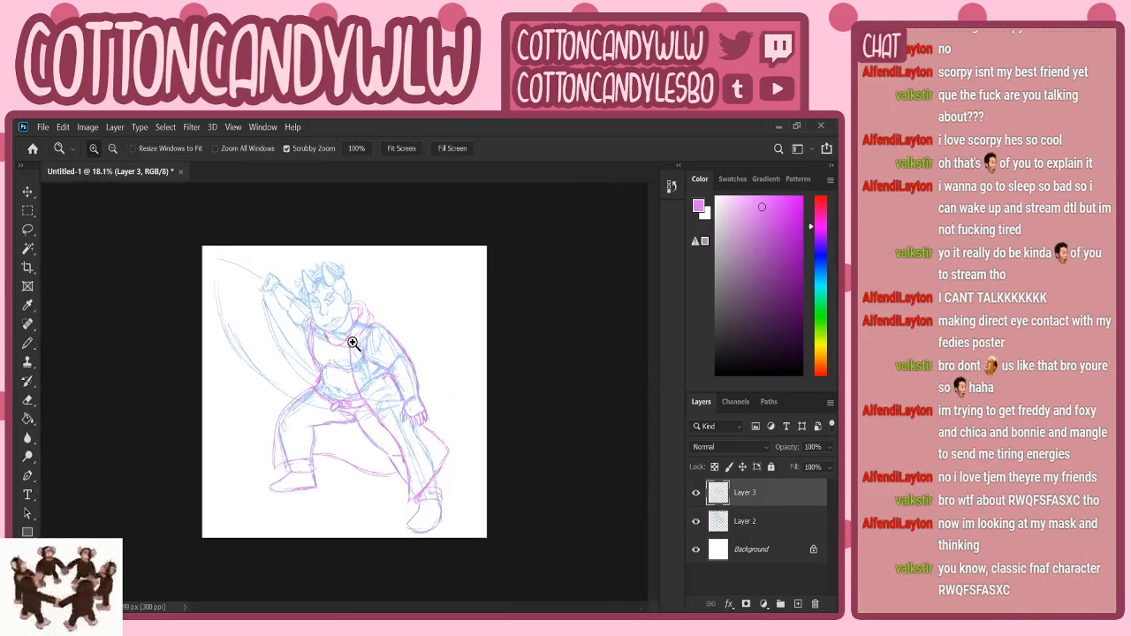
pyautogui.moveTo(352, 343); pyautogui.dragTo(372, 320)
pyautogui.click(696, 520)
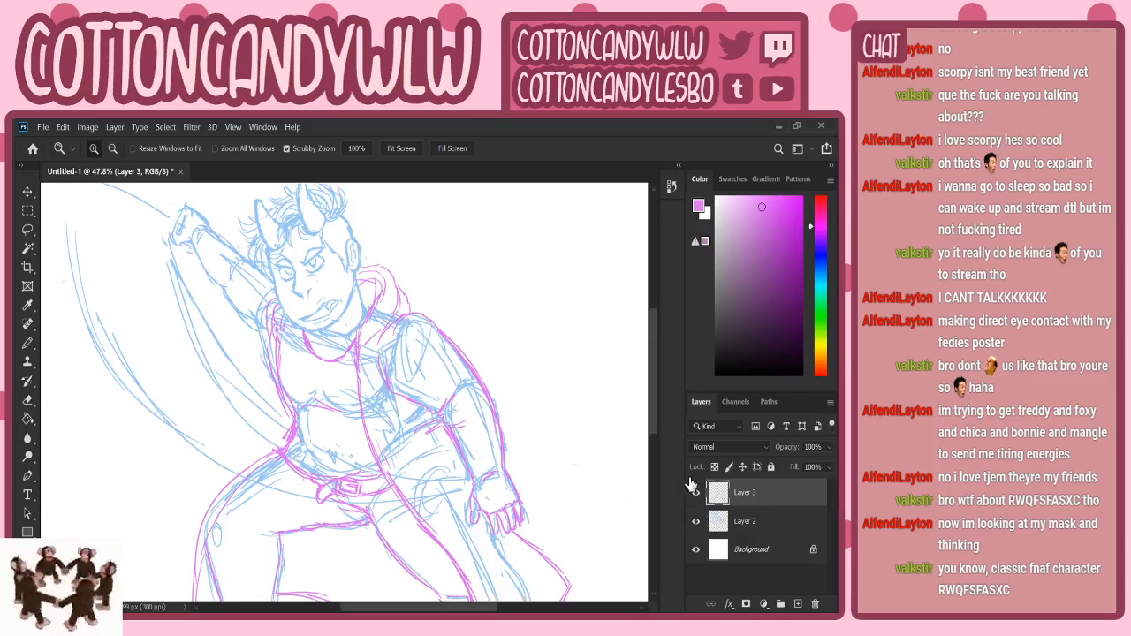
pyautogui.click(696, 520)
pyautogui.click(696, 520)
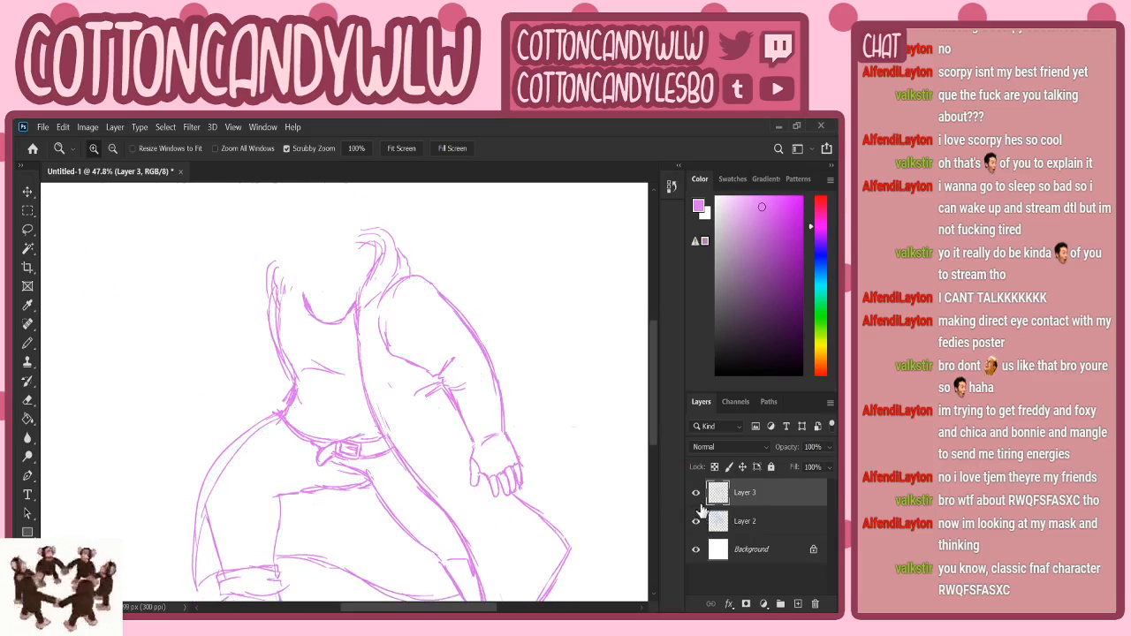
pyautogui.click(696, 520)
pyautogui.scroll(1, 658, 413)
pyautogui.moveTo(659, 414)
pyautogui.mouseDown()
pyautogui.moveTo(661, 398)
pyautogui.moveTo(661, 413)
pyautogui.mouseUp()
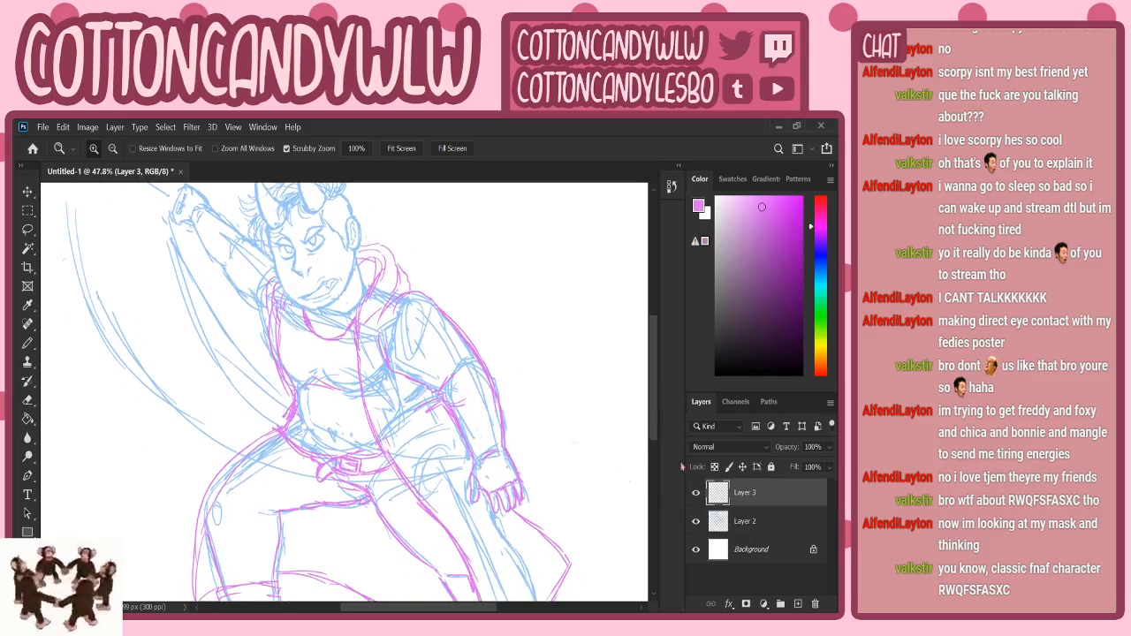
pyautogui.click(696, 521)
pyautogui.click(696, 521)
# - Draw a second line alongside the coat's front edge with the Pencil, running from the belt area down to the coattail point
pyautogui.press('b')
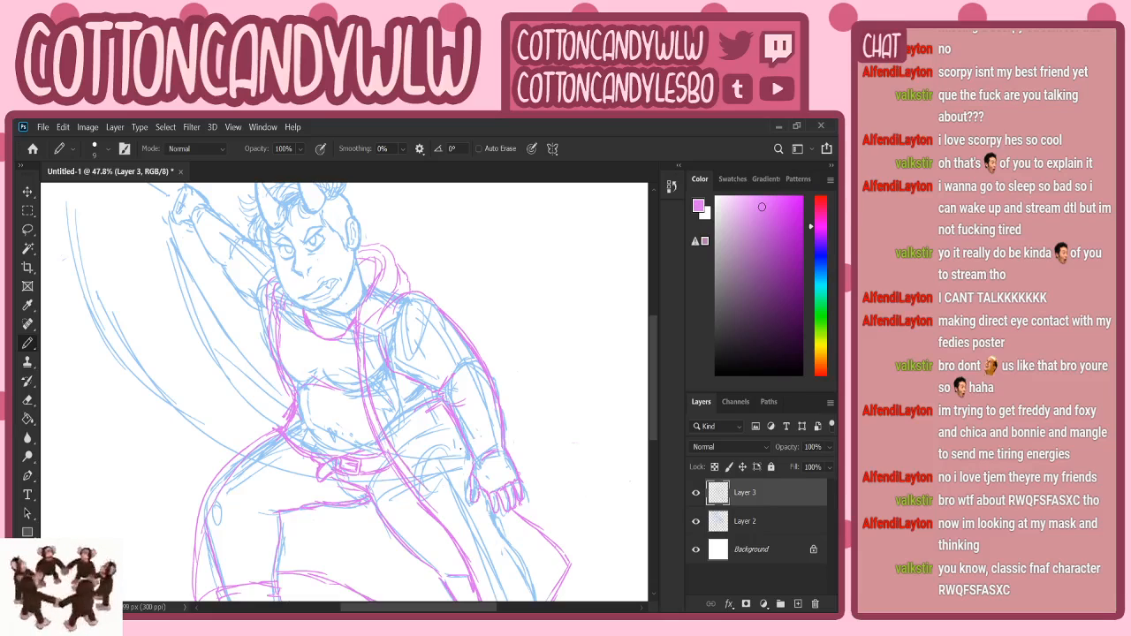
pyautogui.moveTo(658, 402); pyautogui.dragTo(658, 415)
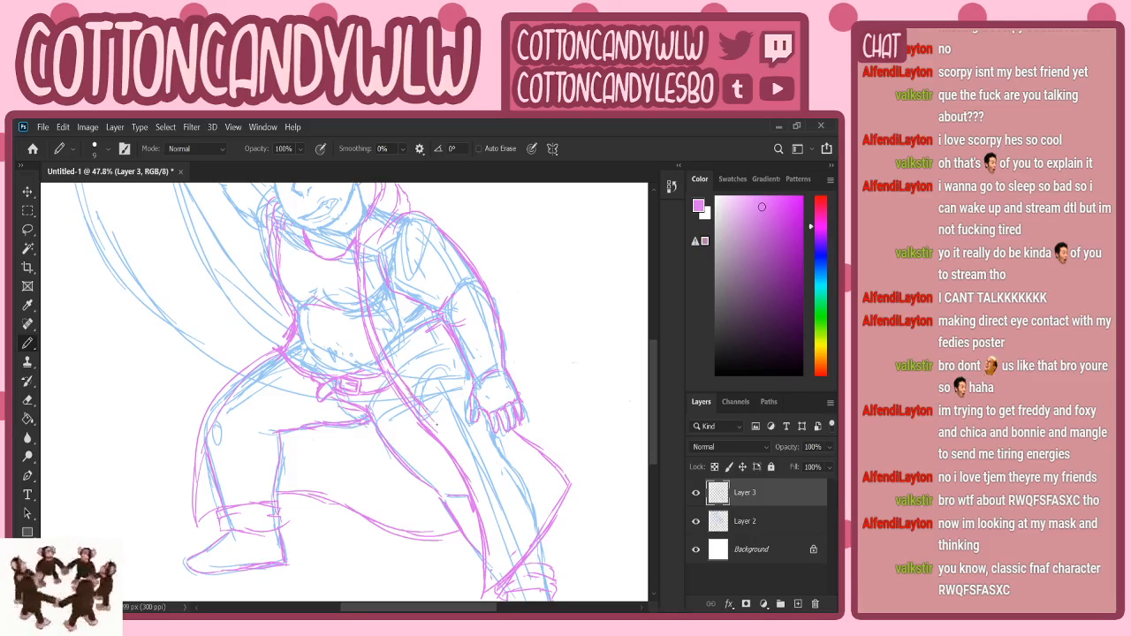
pyautogui.moveTo(453, 444)
pyautogui.mouseDown()
pyautogui.moveTo(486, 517)
pyautogui.moveTo(493, 585)
pyautogui.mouseUp()
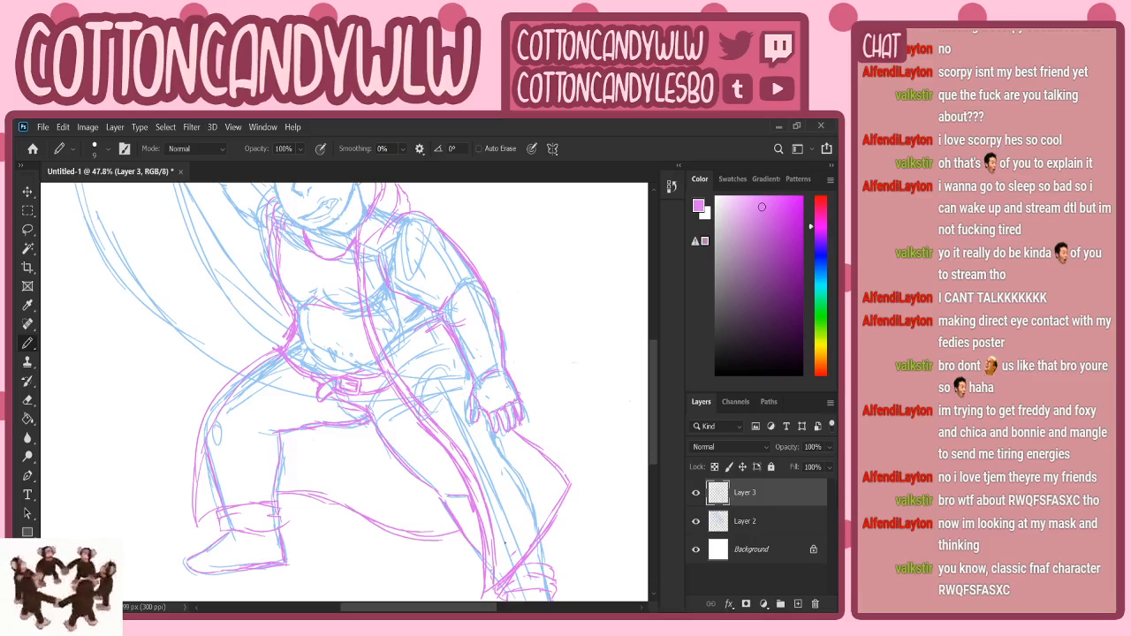
pyautogui.moveTo(657, 421)
pyautogui.mouseDown()
pyautogui.moveTo(657, 384)
pyautogui.moveTo(657, 415)
pyautogui.mouseUp()
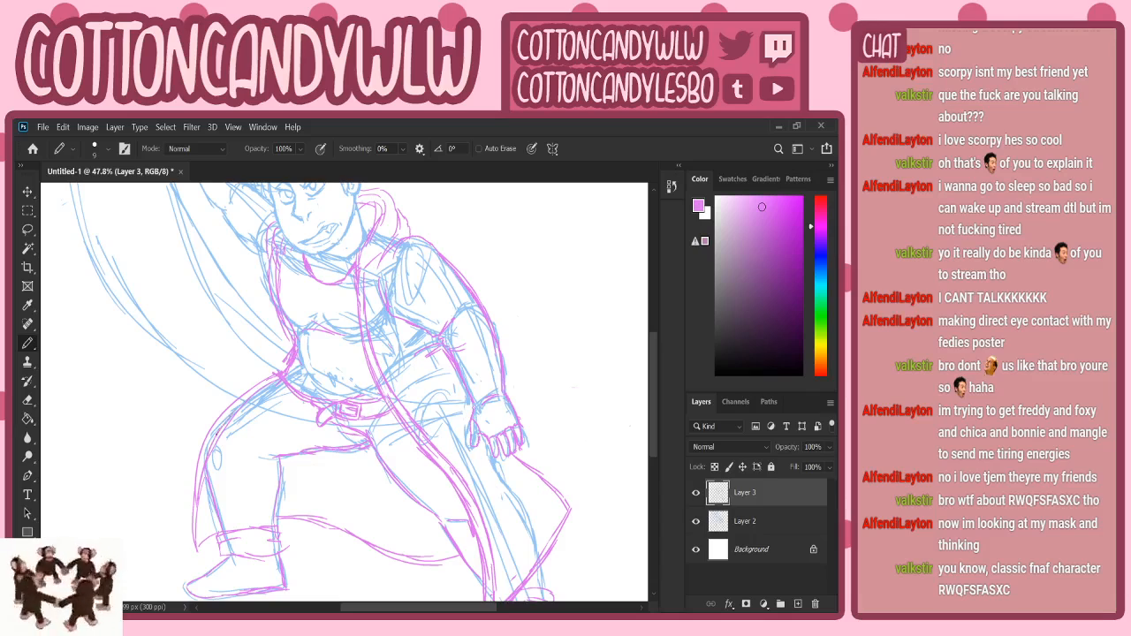
# - Rework the side contour at the character's waist above the bent leg, checking it with Layer 2 temporarily hidden
pyautogui.moveTo(654, 432); pyautogui.dragTo(652, 413)
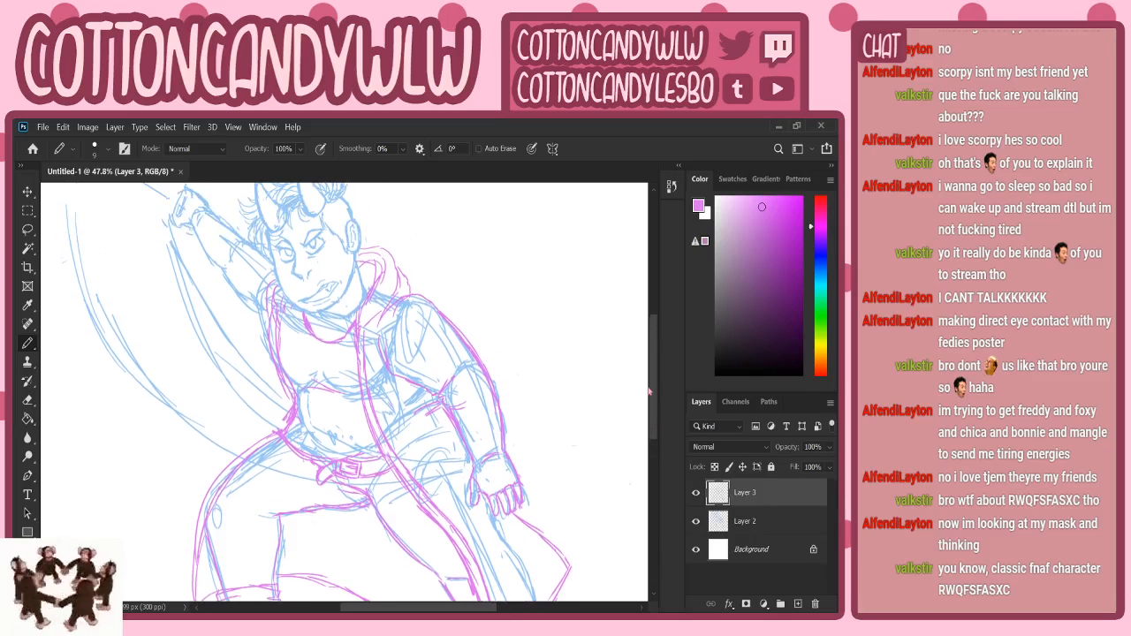
pyautogui.moveTo(291, 395); pyautogui.dragTo(284, 417)
pyautogui.click(696, 522)
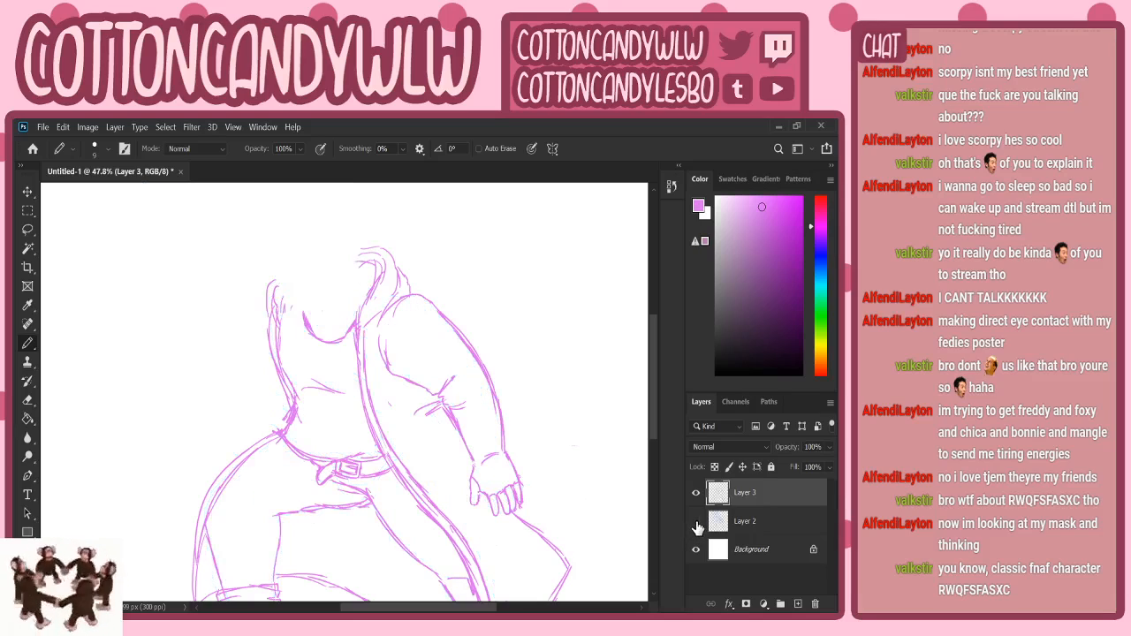
pyautogui.click(695, 521)
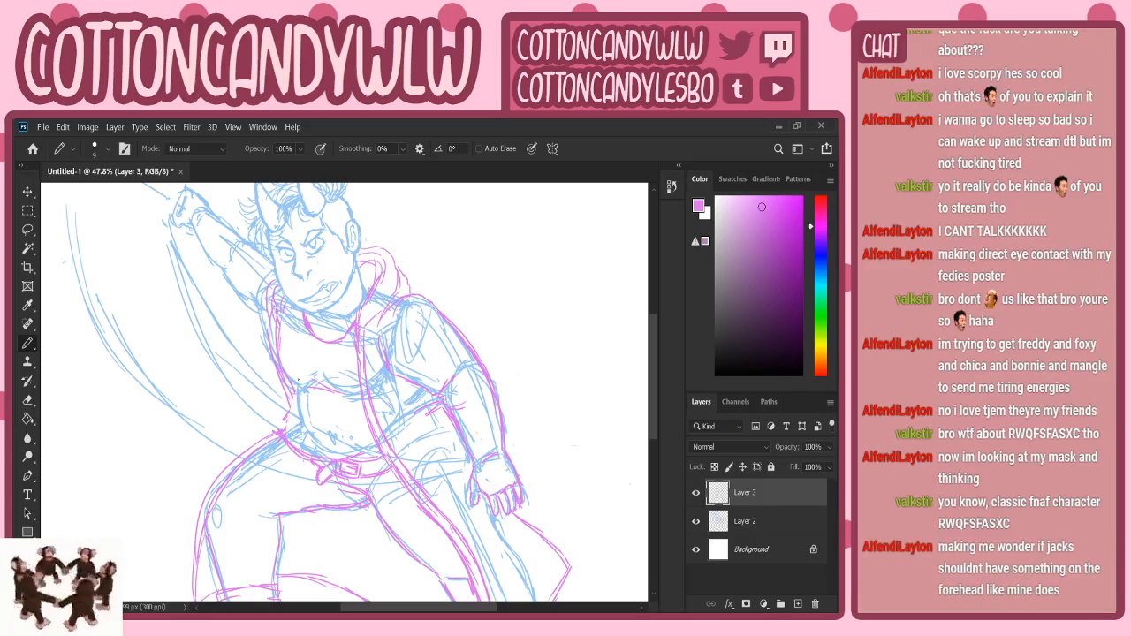
pyautogui.moveTo(295, 391)
pyautogui.mouseDown()
pyautogui.moveTo(332, 388)
pyautogui.moveTo(305, 397)
pyautogui.moveTo(283, 432)
pyautogui.mouseUp()
pyautogui.click(696, 521)
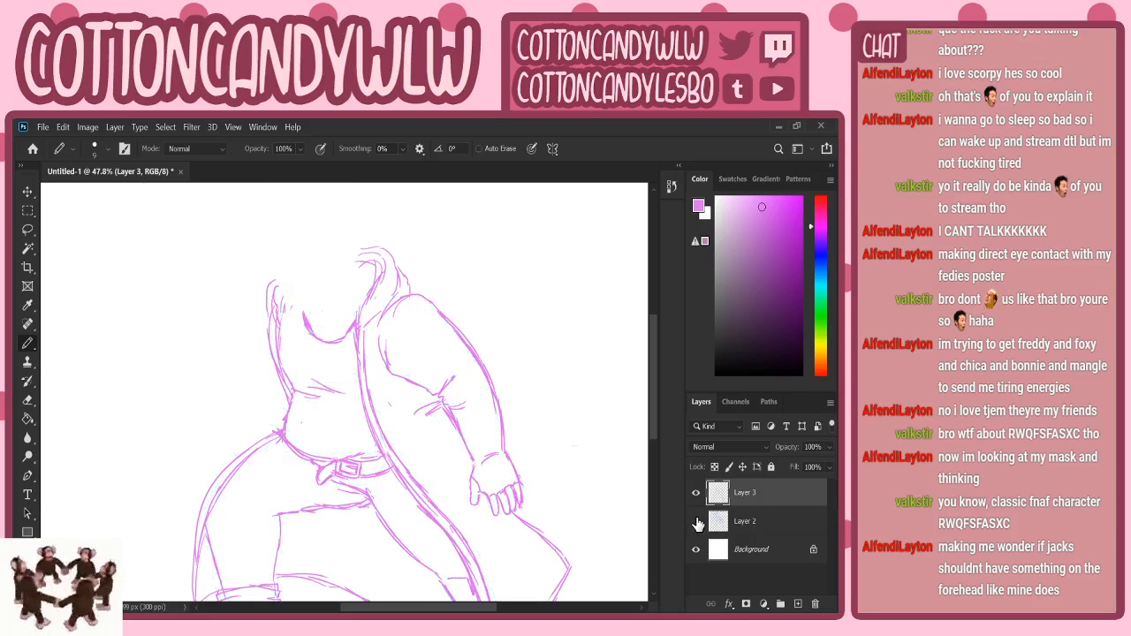
pyautogui.click(696, 521)
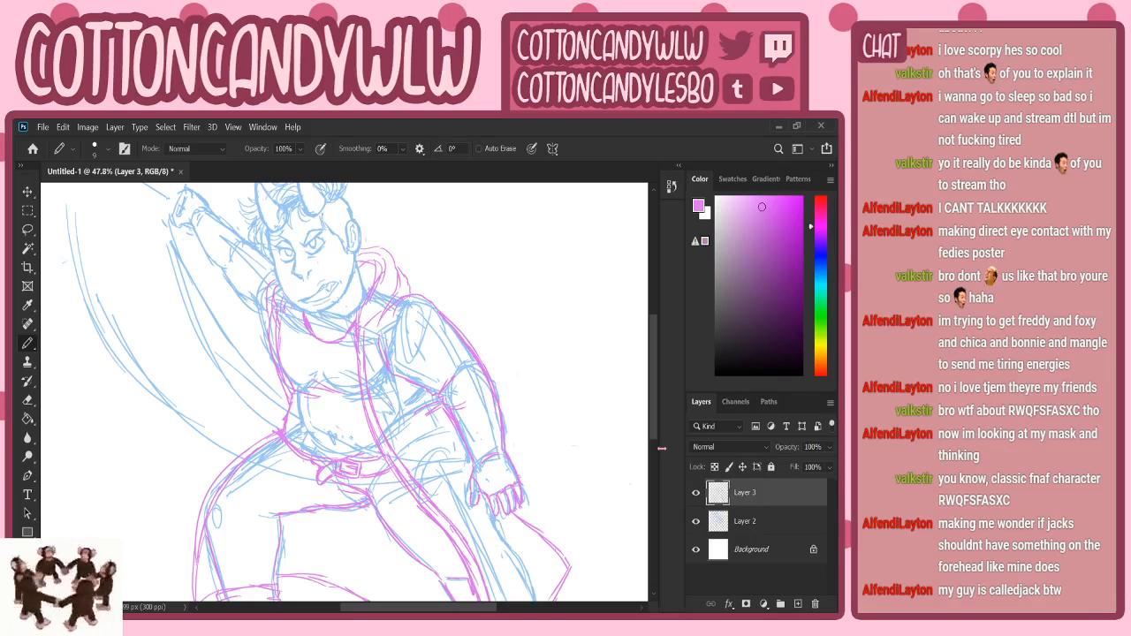
# - Sketch the raised arm in pink with its sleeve, rolled sleeve edge, forearm and fist, following the blue sketch
pyautogui.moveTo(652, 429); pyautogui.dragTo(651, 399)
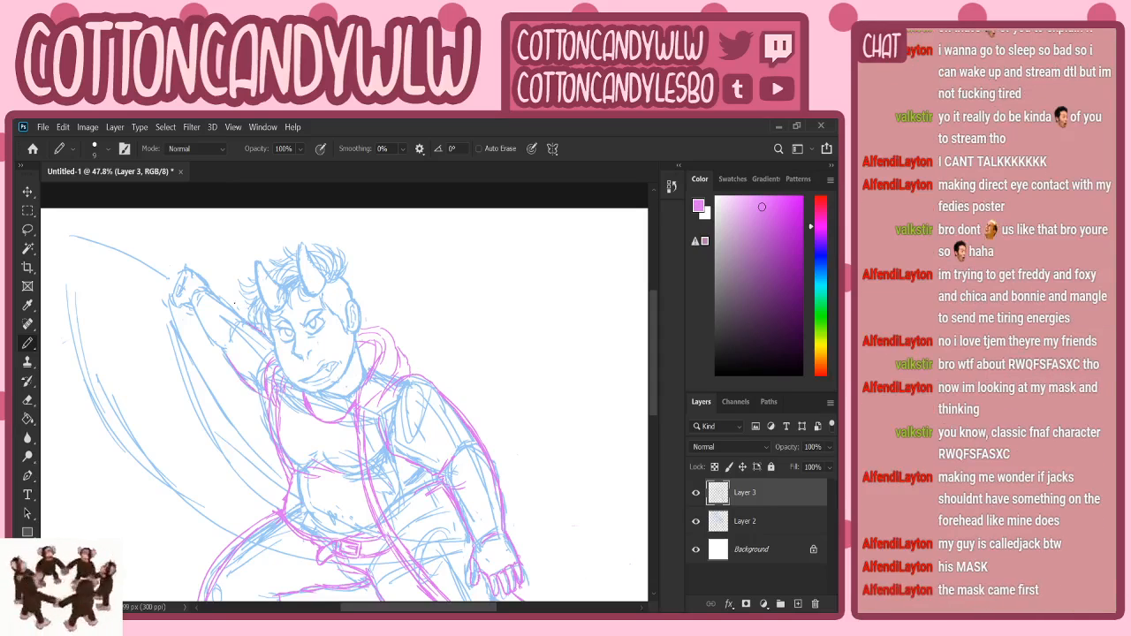
pyautogui.moveTo(228, 349)
pyautogui.mouseDown()
pyautogui.moveTo(234, 323)
pyautogui.moveTo(195, 313)
pyautogui.moveTo(230, 309)
pyautogui.mouseUp()
pyautogui.click(695, 521)
pyautogui.click(695, 520)
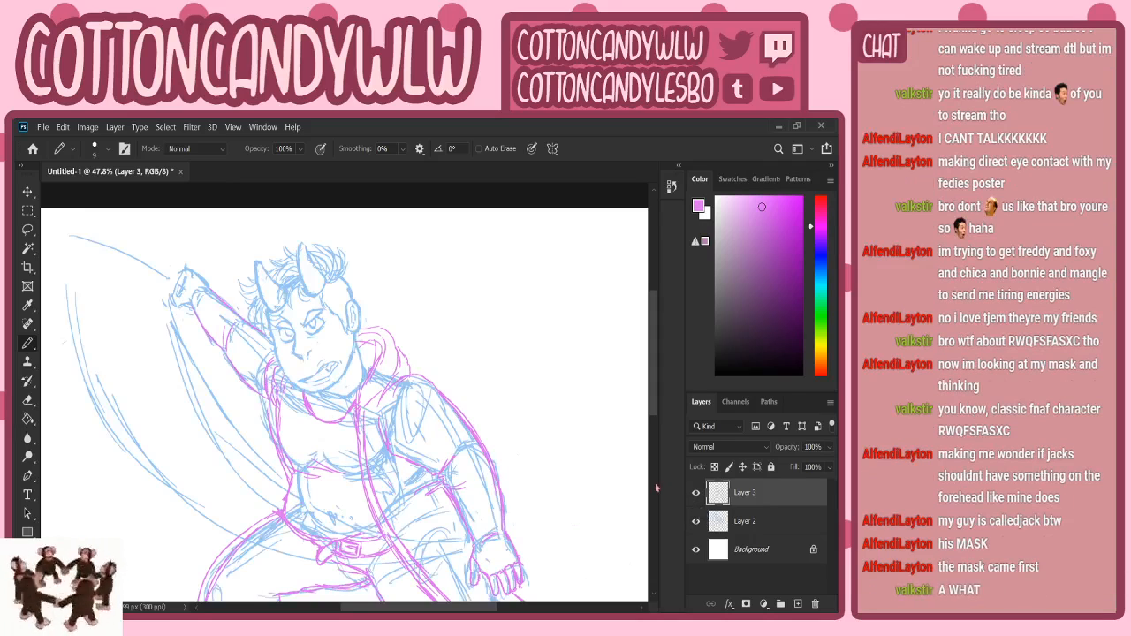
pyautogui.moveTo(189, 303); pyautogui.dragTo(175, 306)
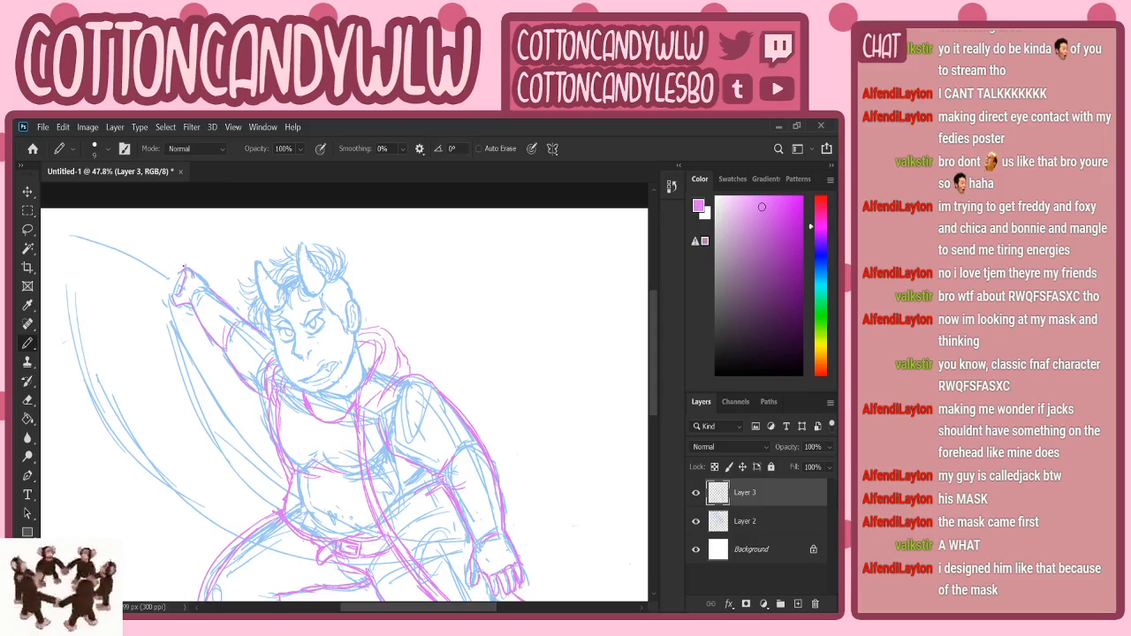
pyautogui.moveTo(183, 267); pyautogui.dragTo(206, 282)
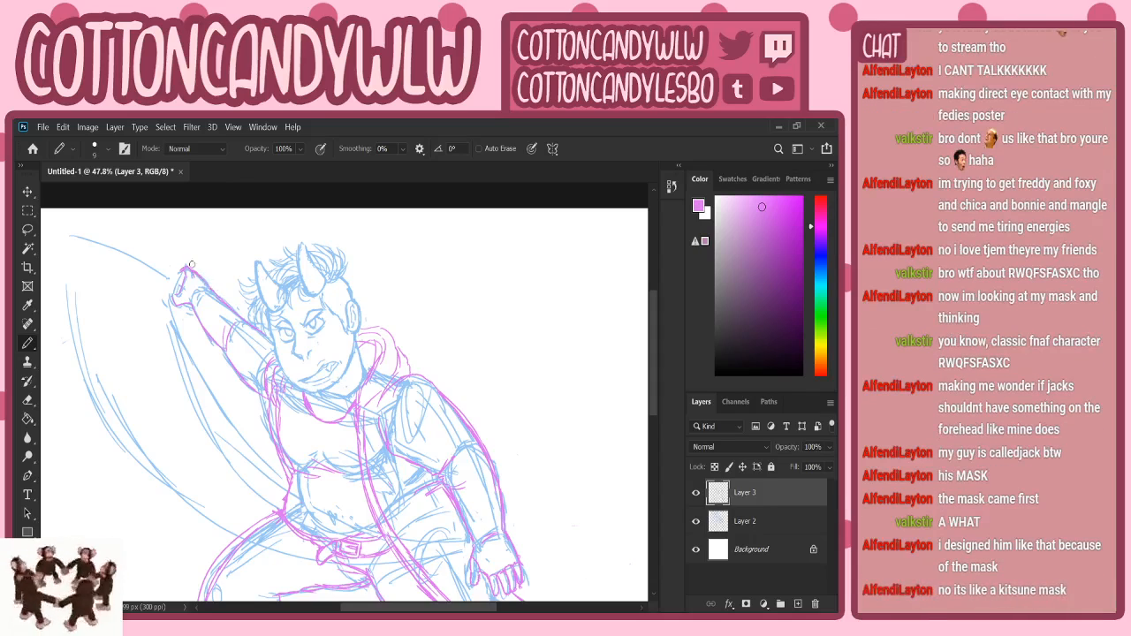
pyautogui.moveTo(203, 279); pyautogui.dragTo(219, 293)
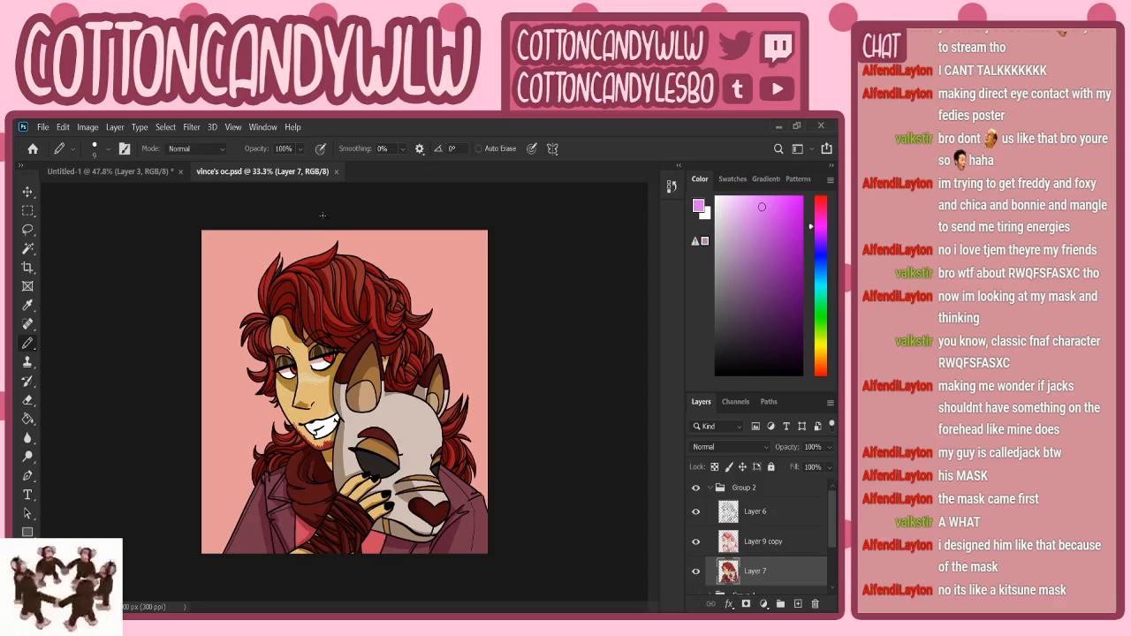
# - Close the vince's oc.psd document and examine the raised arm and coat sketch with Layer 2 hidden and shown
pyautogui.click(336, 173)
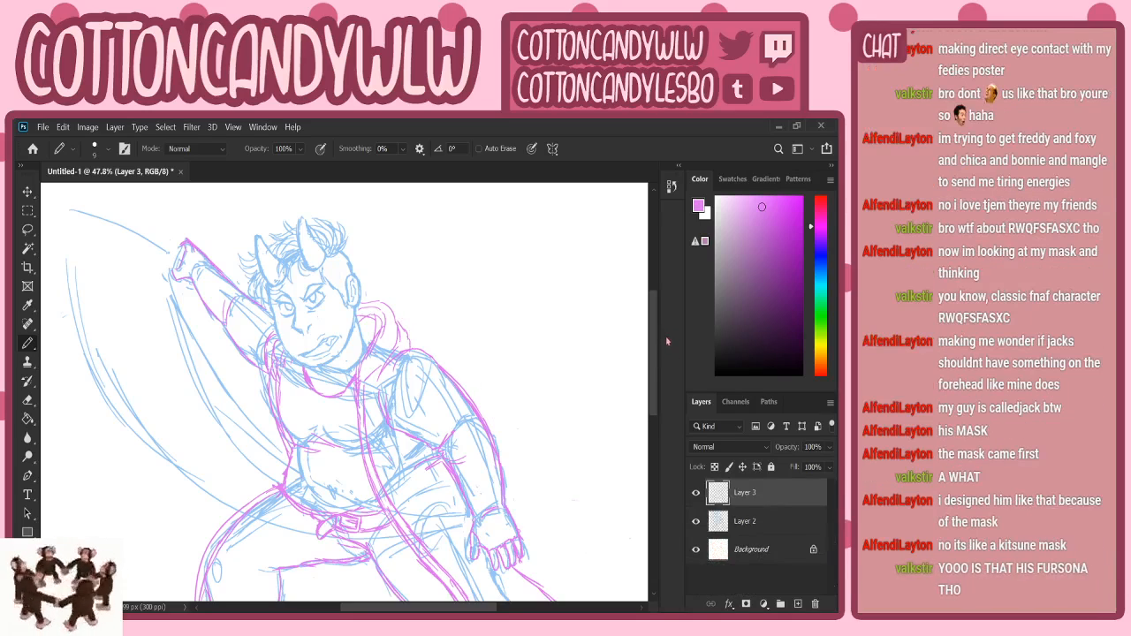
pyautogui.scroll(2, 657, 352)
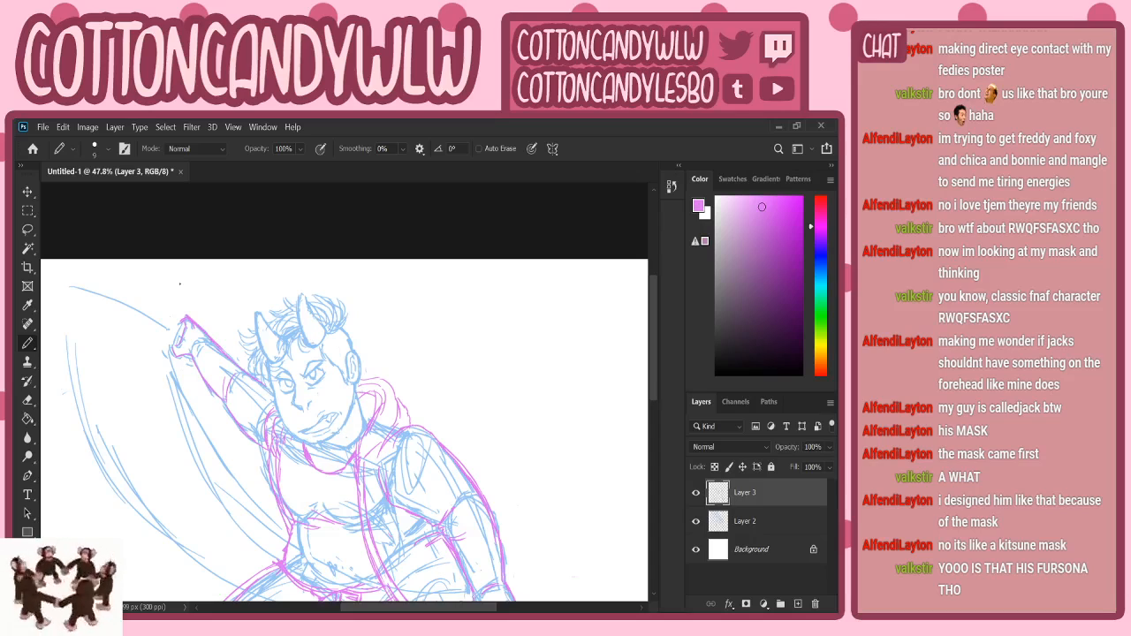
pyautogui.scroll(-5, 180, 284)
pyautogui.click(695, 521)
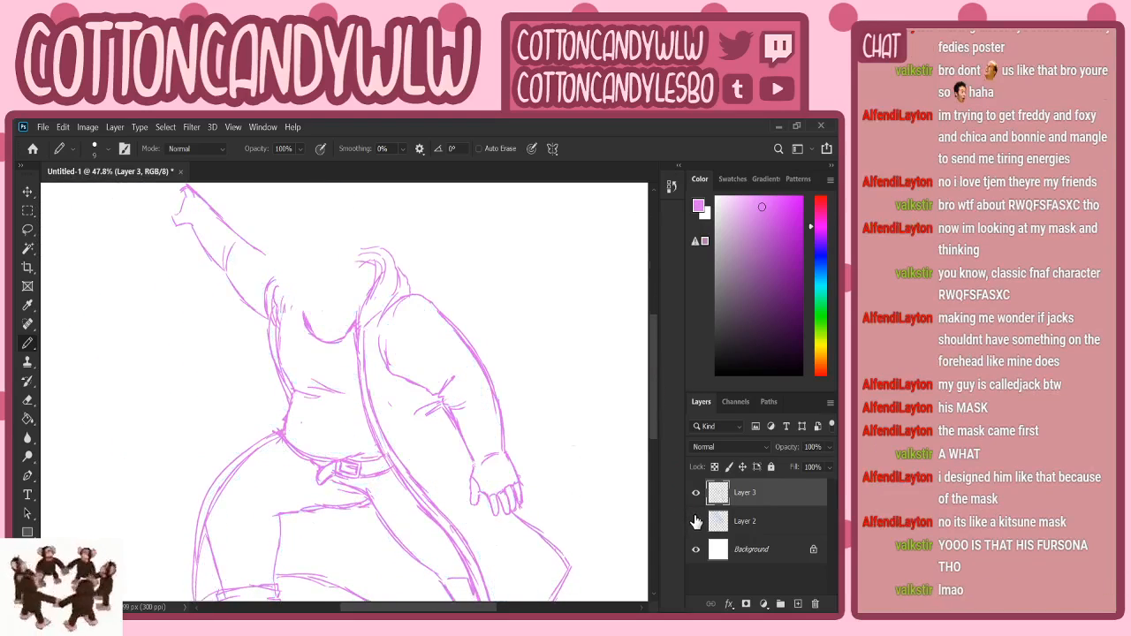
pyautogui.moveTo(660, 426); pyautogui.dragTo(661, 397)
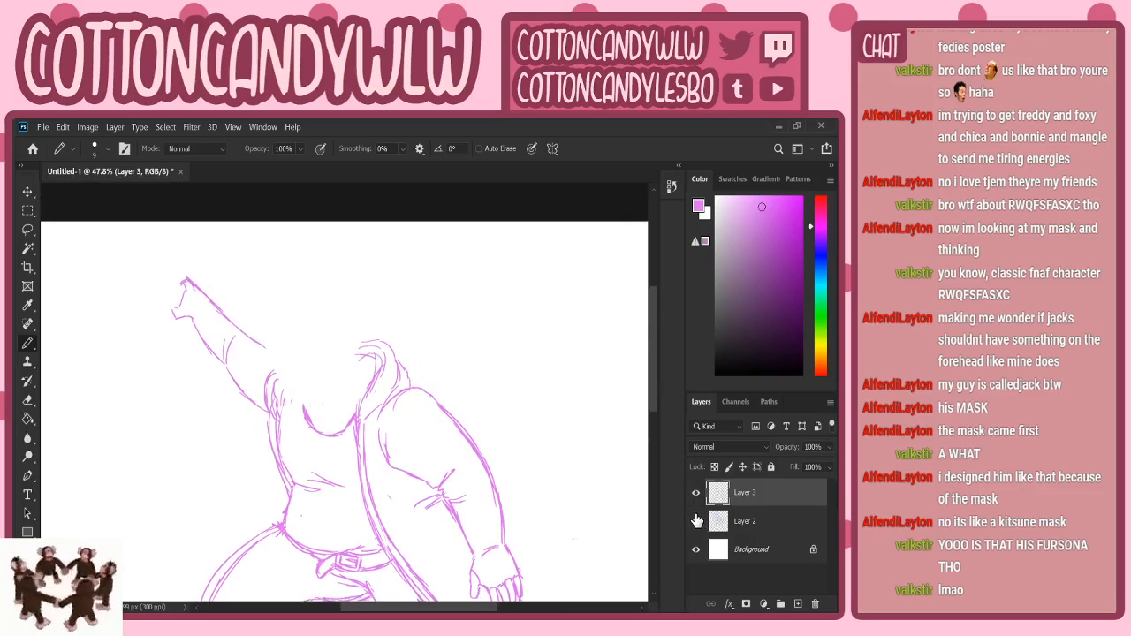
pyautogui.click(695, 522)
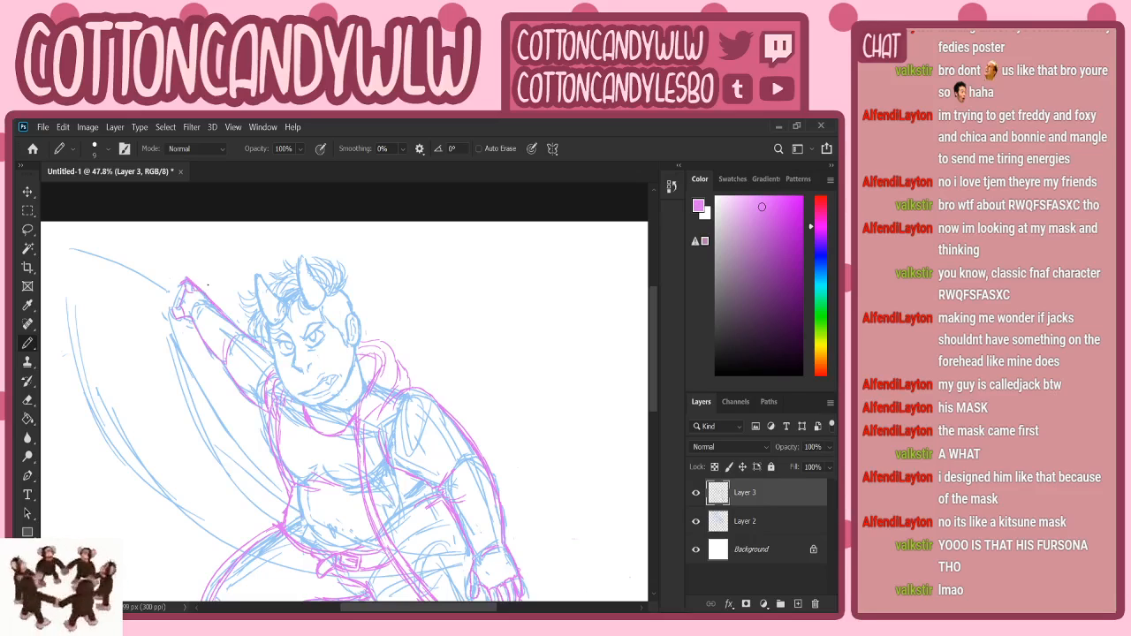
pyautogui.click(696, 521)
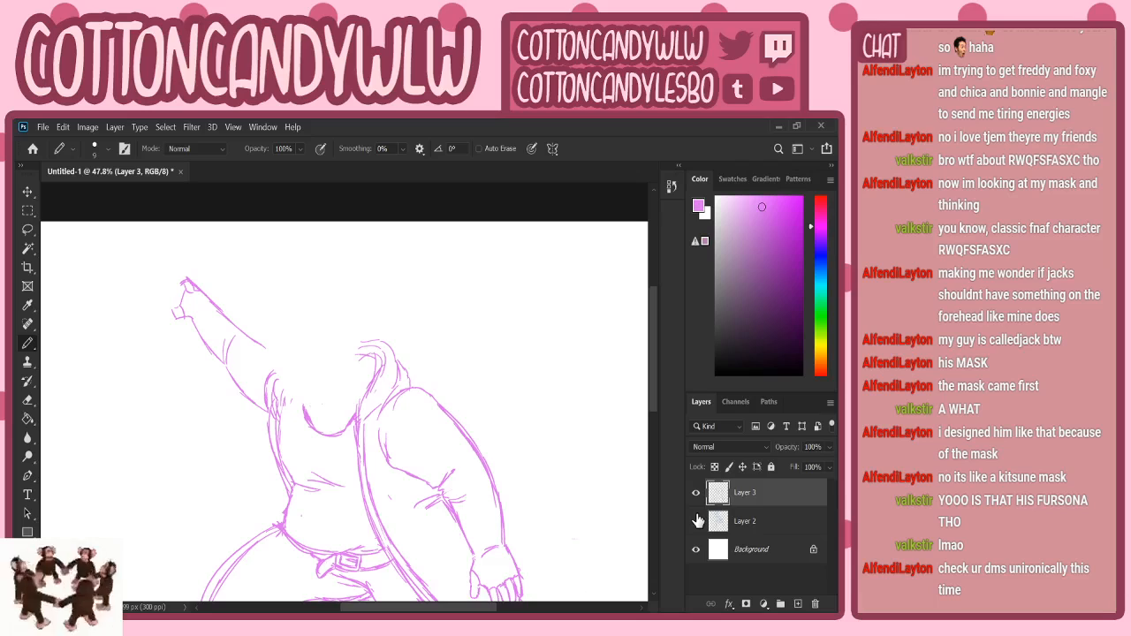
pyautogui.click(696, 521)
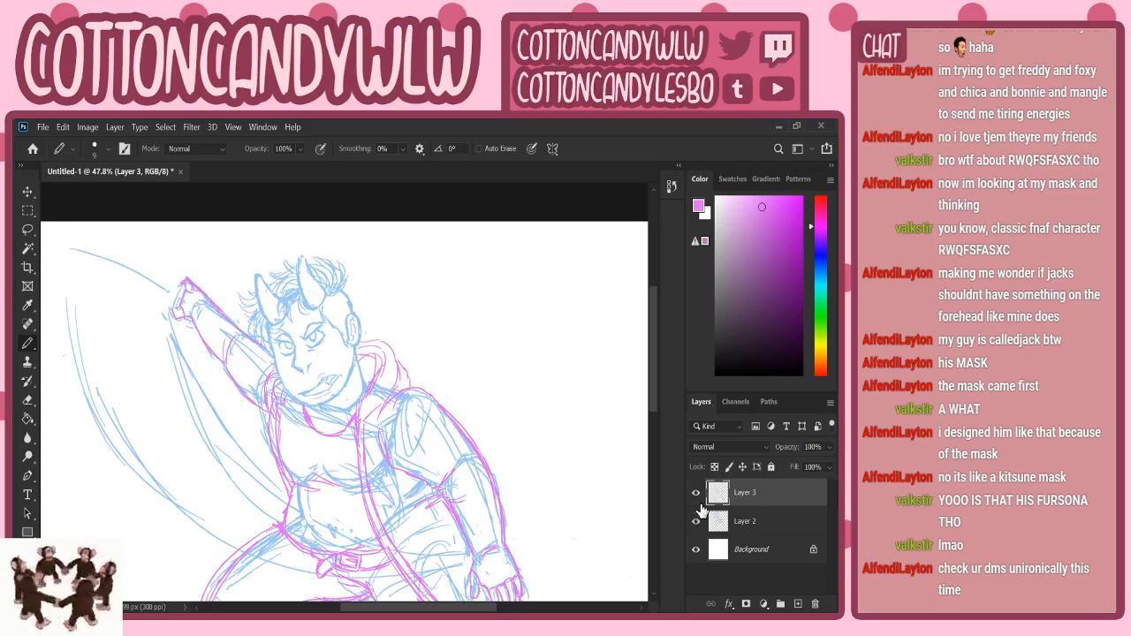
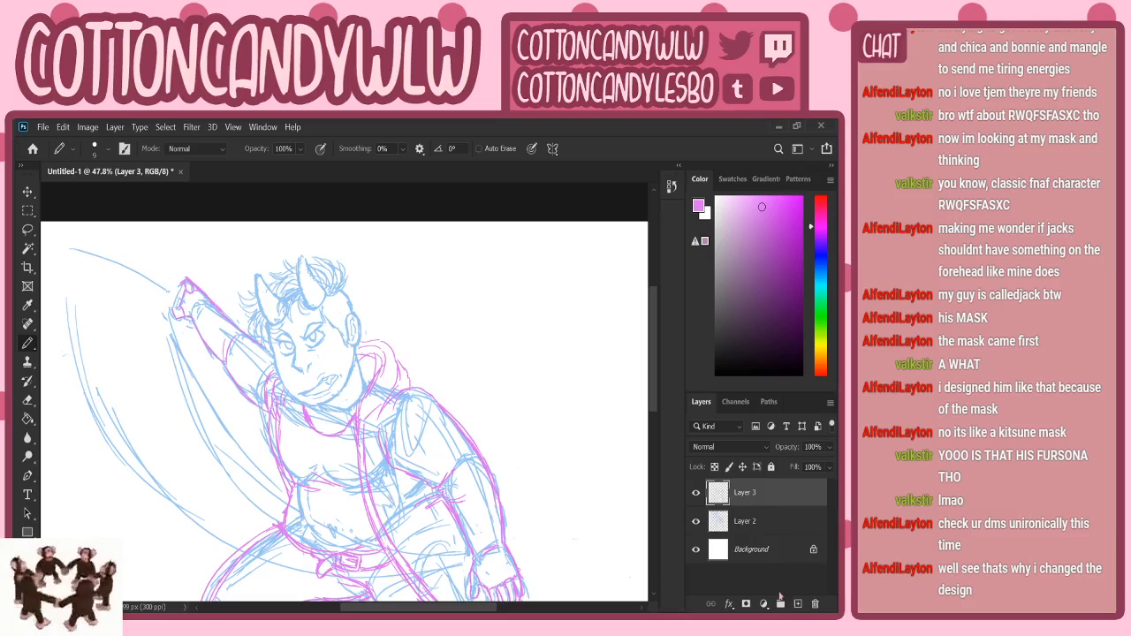
# - Add a new layer above Layer 3 and change the drawing colour to dark blue
pyautogui.click(798, 605)
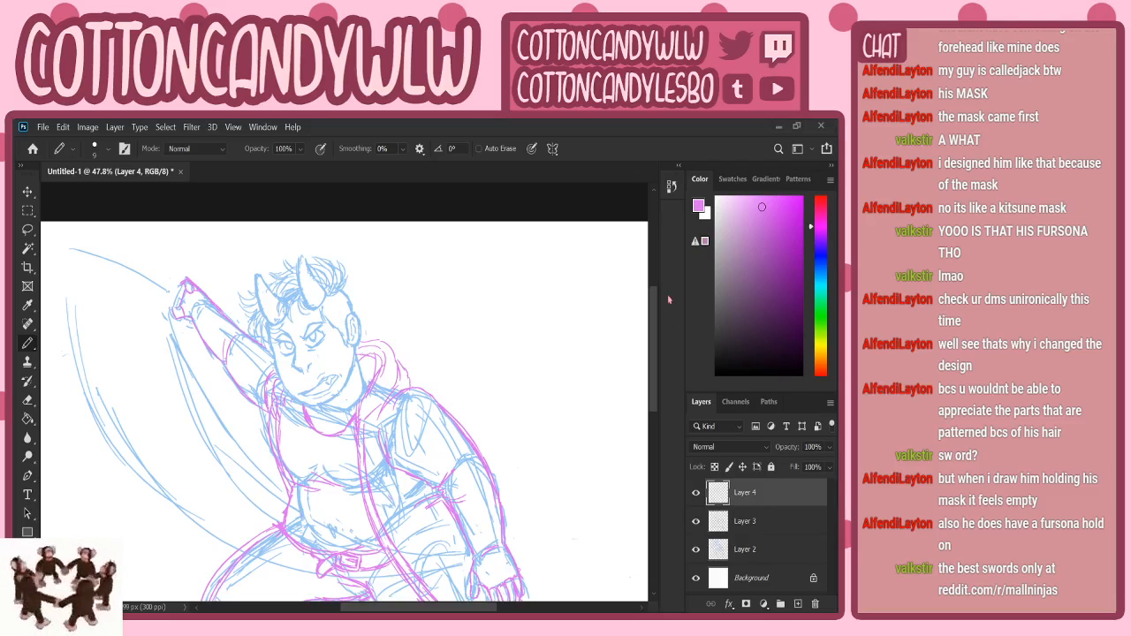
pyautogui.moveTo(773, 288); pyautogui.dragTo(787, 282)
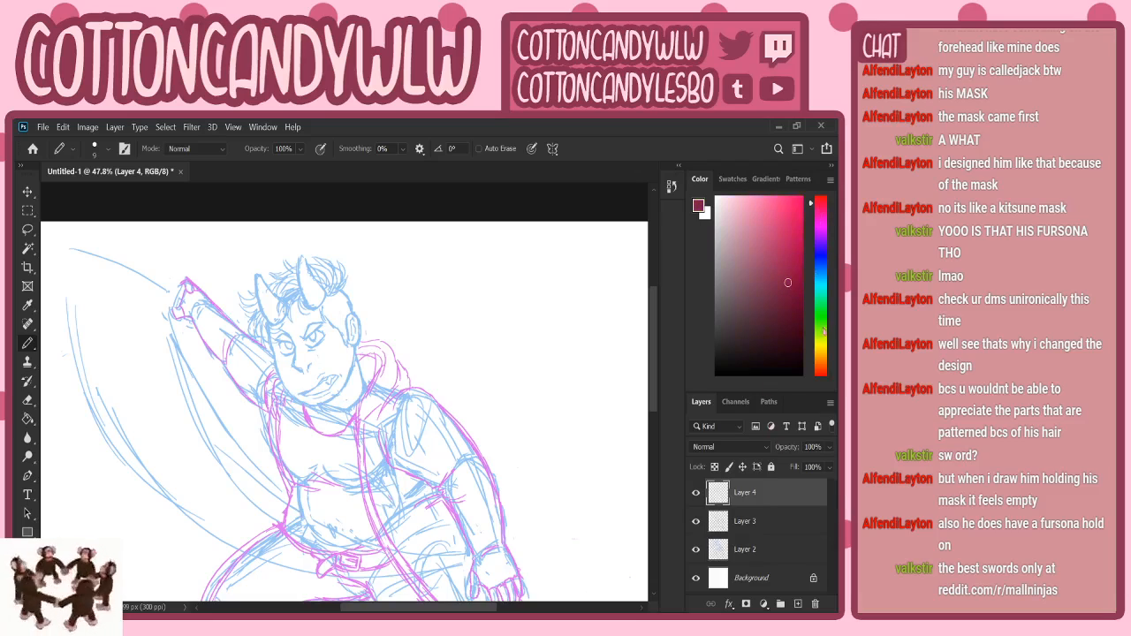
pyautogui.click(822, 254)
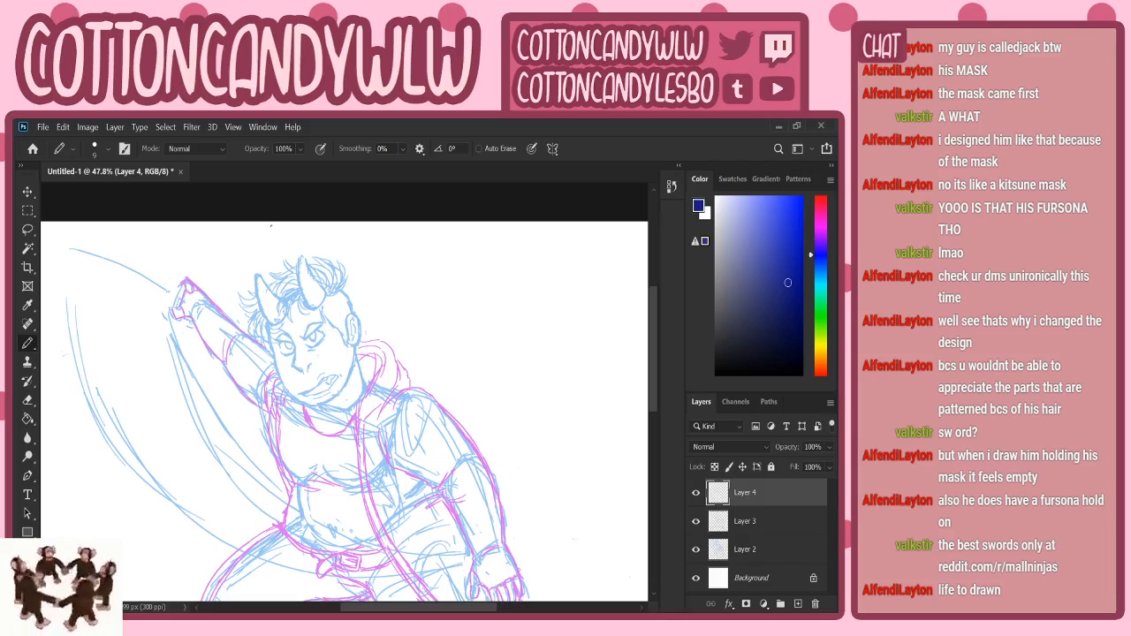
# - Sketch the sword's curved crossguard in dark blue across the raised fist, with pointed ends
pyautogui.moveTo(400, 607); pyautogui.dragTo(387, 607)
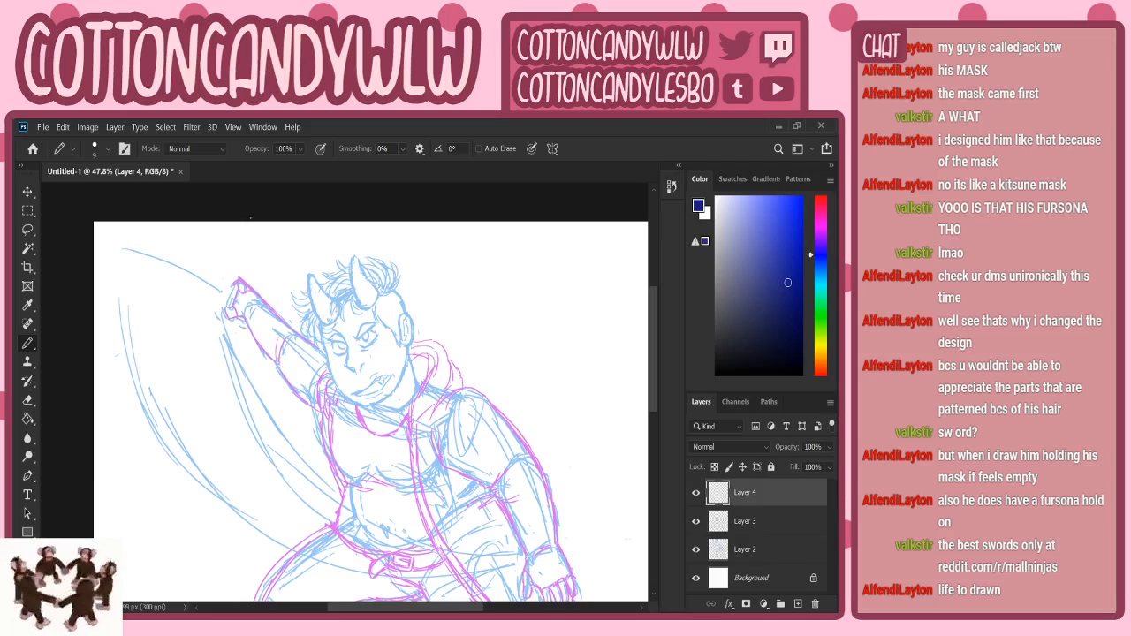
pyautogui.moveTo(225, 317)
pyautogui.mouseDown()
pyautogui.moveTo(217, 323)
pyautogui.moveTo(240, 268)
pyautogui.moveTo(214, 332)
pyautogui.mouseUp()
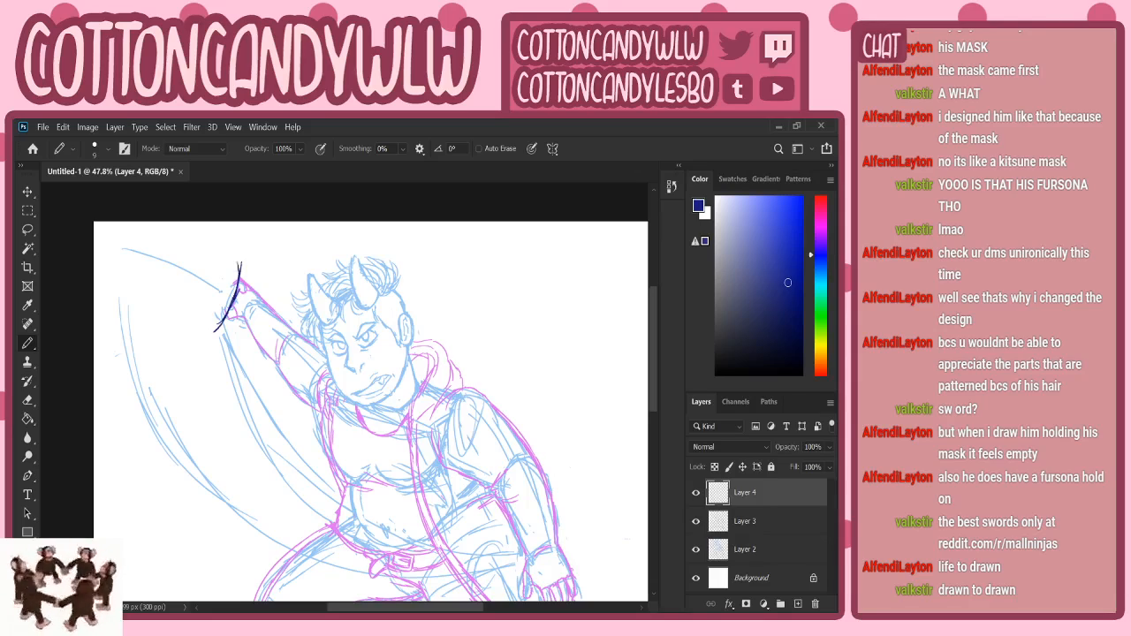
pyautogui.moveTo(239, 261); pyautogui.dragTo(223, 307)
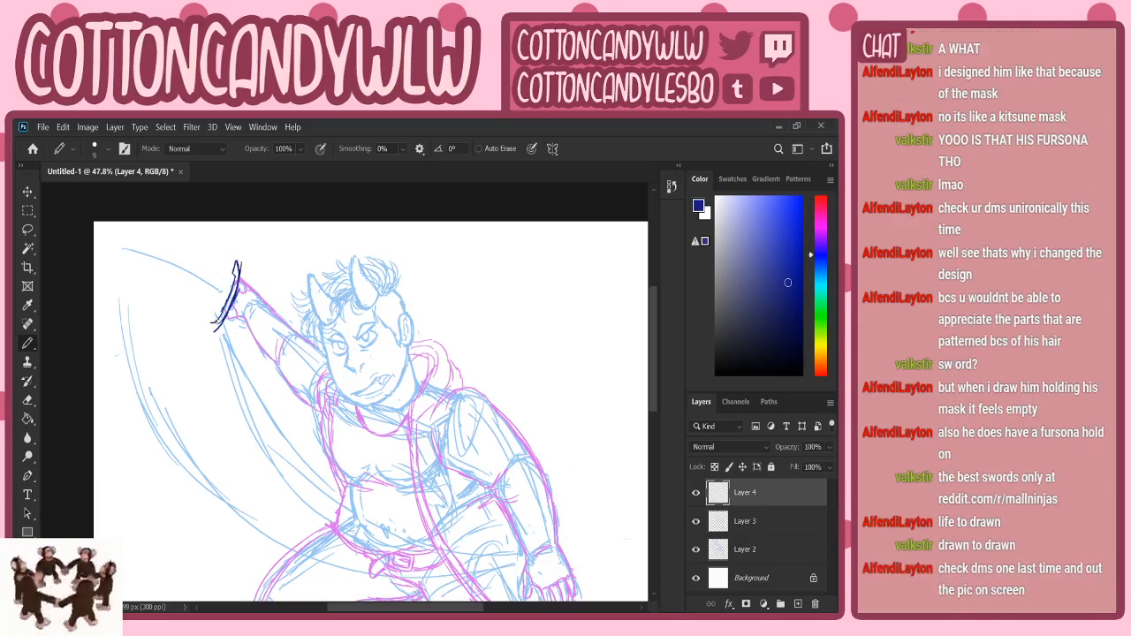
pyautogui.moveTo(206, 332); pyautogui.dragTo(226, 313)
# - Move the crossguard sketch slightly upward and nudge it until it lines up with the raised fist
pyautogui.press('v')
pyautogui.moveTo(290, 281); pyautogui.dragTo(284, 263)
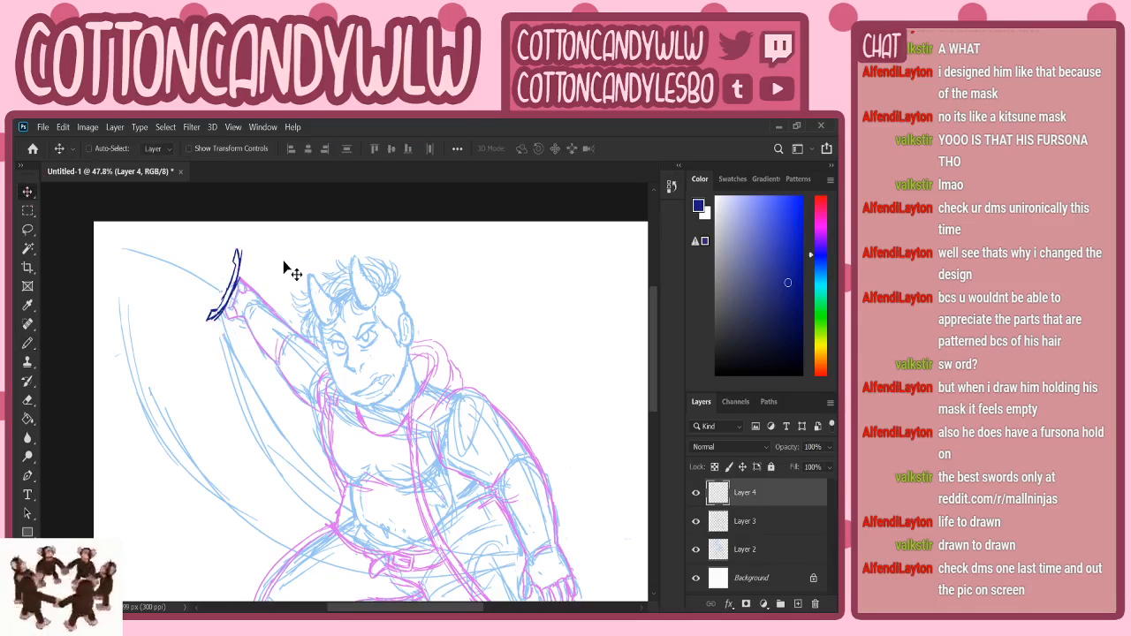
pyautogui.press('Down')
pyautogui.press('Down')
pyautogui.press('Down')
pyautogui.press('Down')
pyautogui.press('Right')
pyautogui.press('Right')
pyautogui.press('Right')
pyautogui.press('Right')
pyautogui.press('Down')
pyautogui.press('Down')
pyautogui.press('Down')
pyautogui.press('Down')
pyautogui.press('Down')
pyautogui.press('Down')
pyautogui.press('Down')
pyautogui.press('Down')
pyautogui.press('Down')
pyautogui.press('Down')
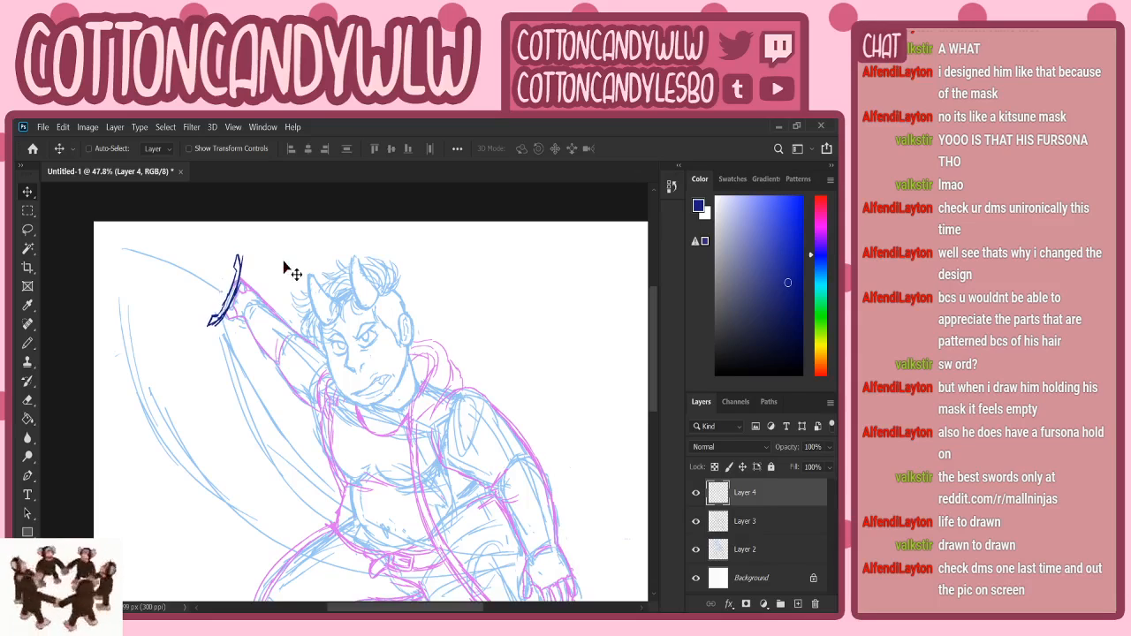
pyautogui.press('Up')
pyautogui.press('Up')
pyautogui.press('Up')
pyautogui.press('Up')
pyautogui.press('Right')
pyautogui.press('Right')
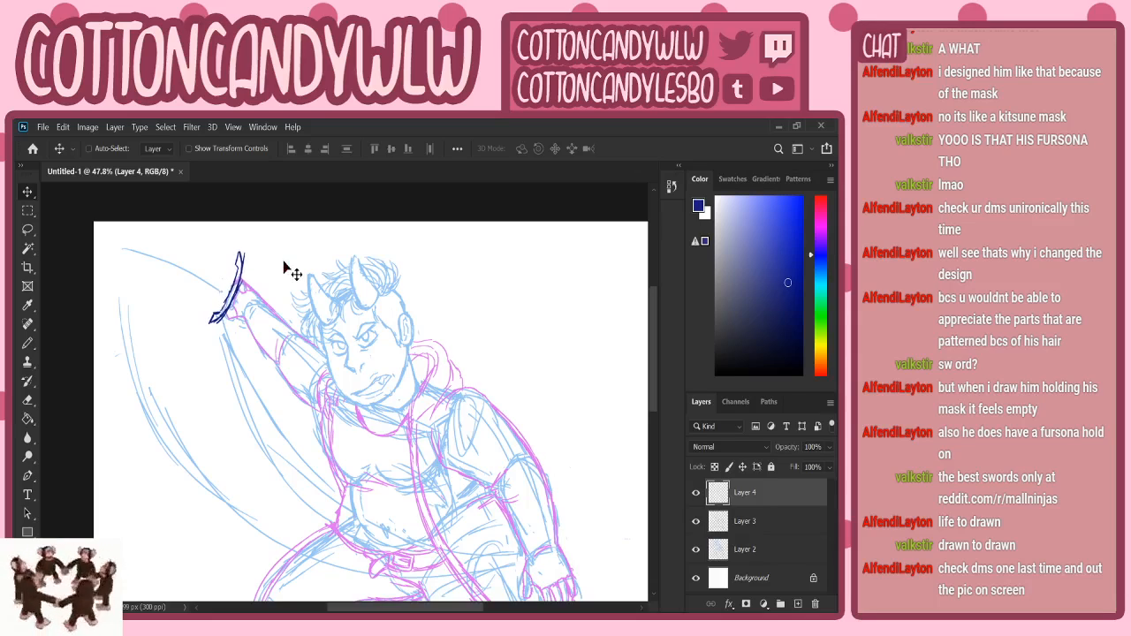
pyautogui.press('b')
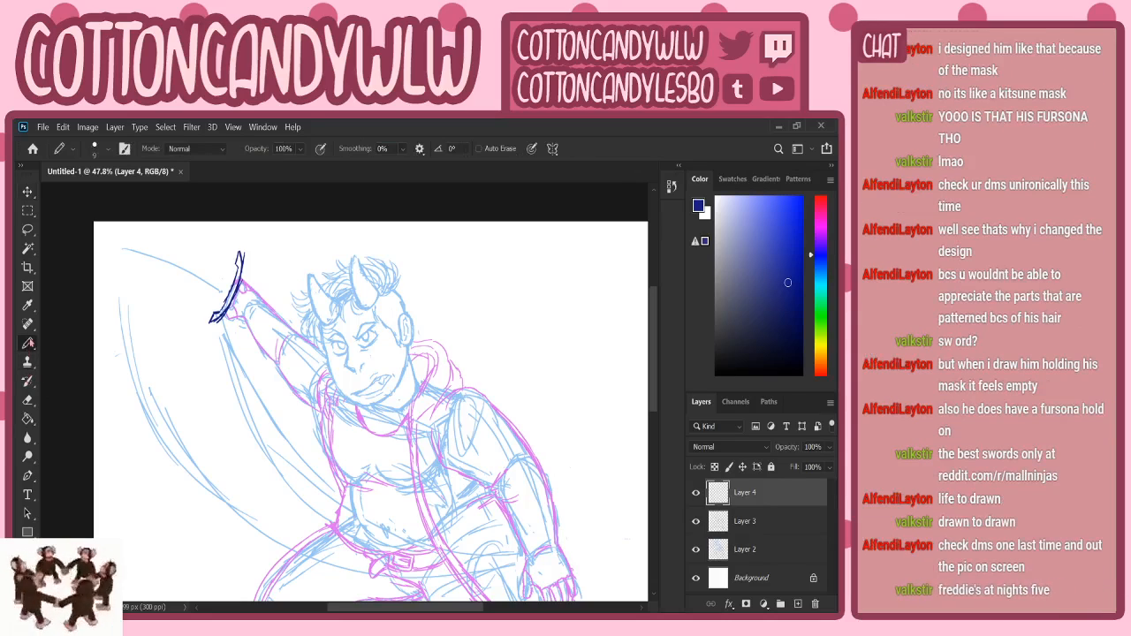
# - Extend the canvas above and to the left of the character with the Crop tool to make room for the sword
pyautogui.press('z')
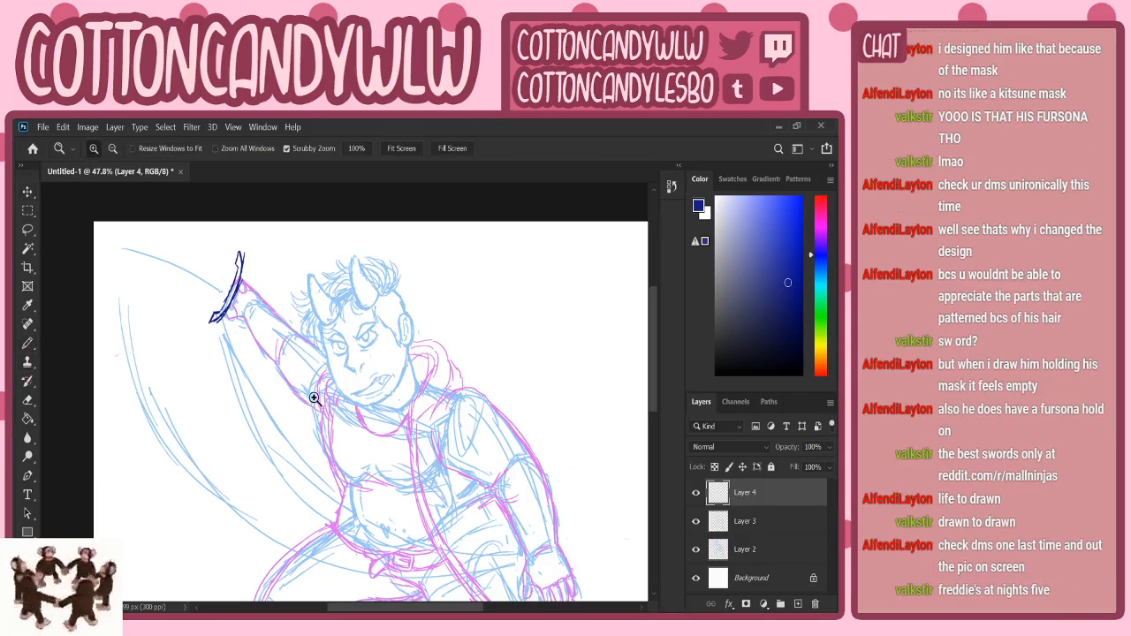
pyautogui.moveTo(315, 400)
pyautogui.mouseDown()
pyautogui.moveTo(310, 409)
pyautogui.moveTo(369, 378)
pyautogui.mouseUp()
pyautogui.click(370, 378)
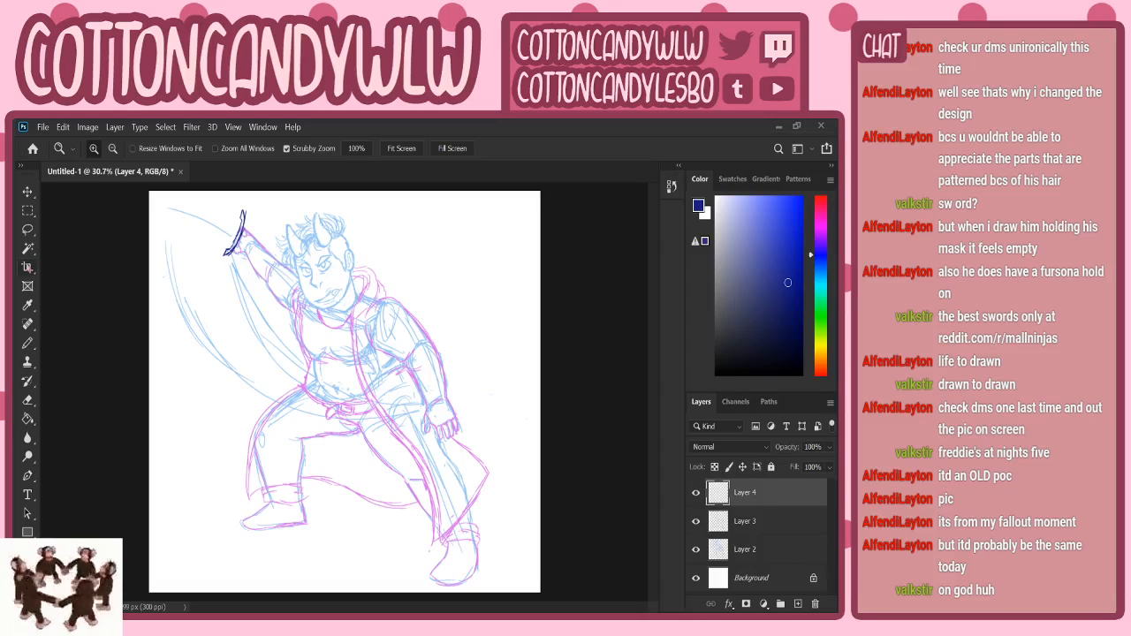
pyautogui.moveTo(435, 358); pyautogui.dragTo(413, 359)
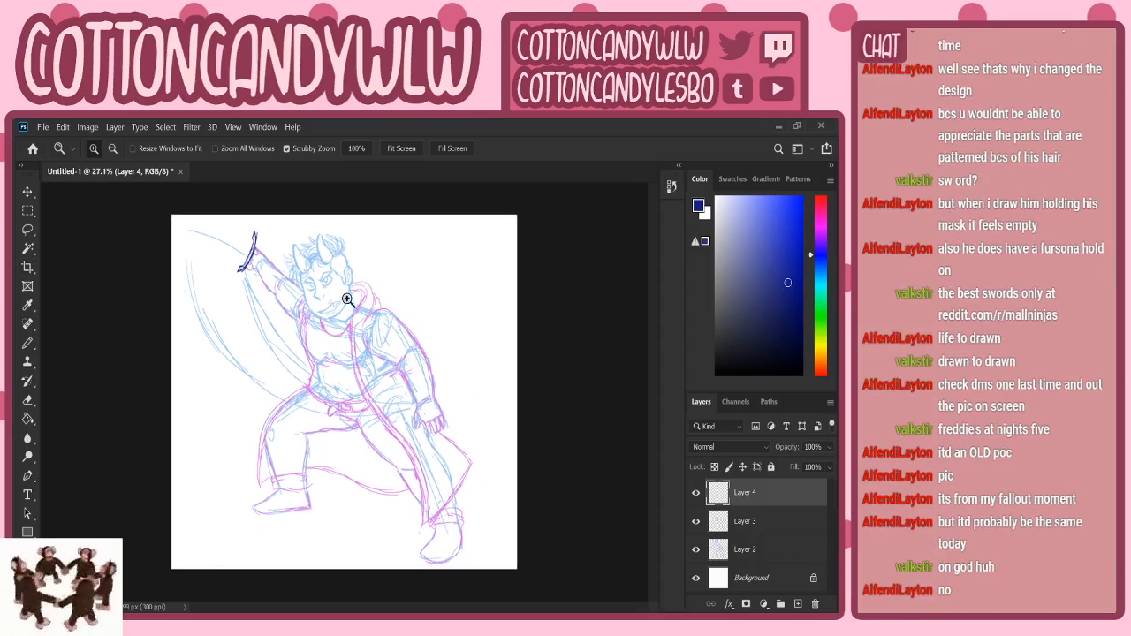
pyautogui.click(28, 268)
pyautogui.moveTo(358, 215); pyautogui.dragTo(359, 193)
pyautogui.moveTo(171, 383); pyautogui.dragTo(153, 362)
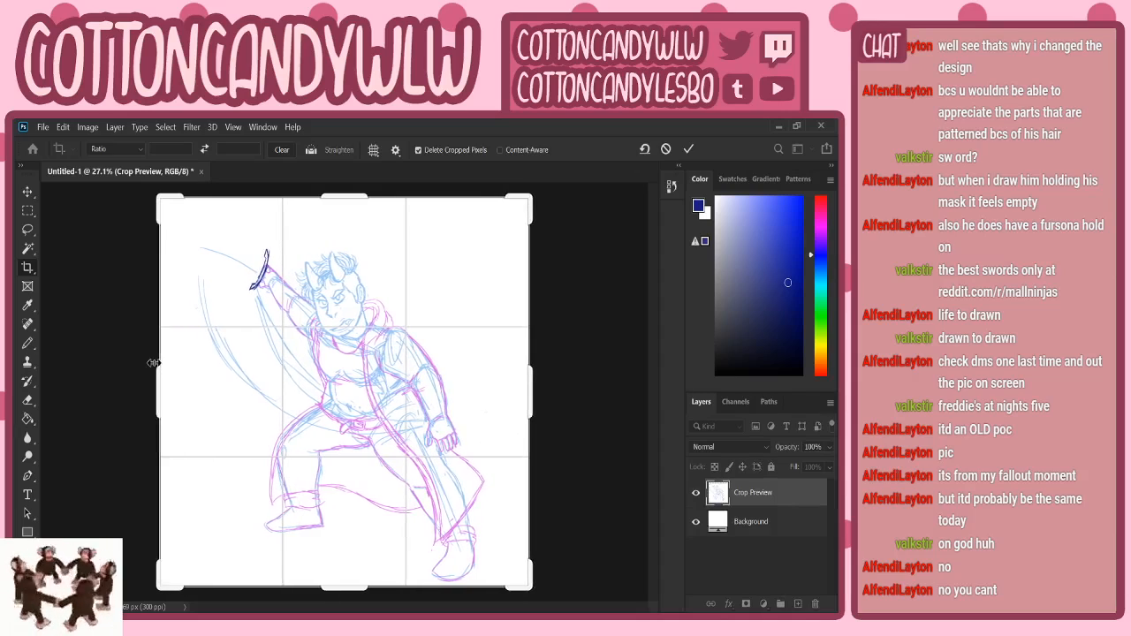
pyautogui.moveTo(348, 195); pyautogui.dragTo(348, 182)
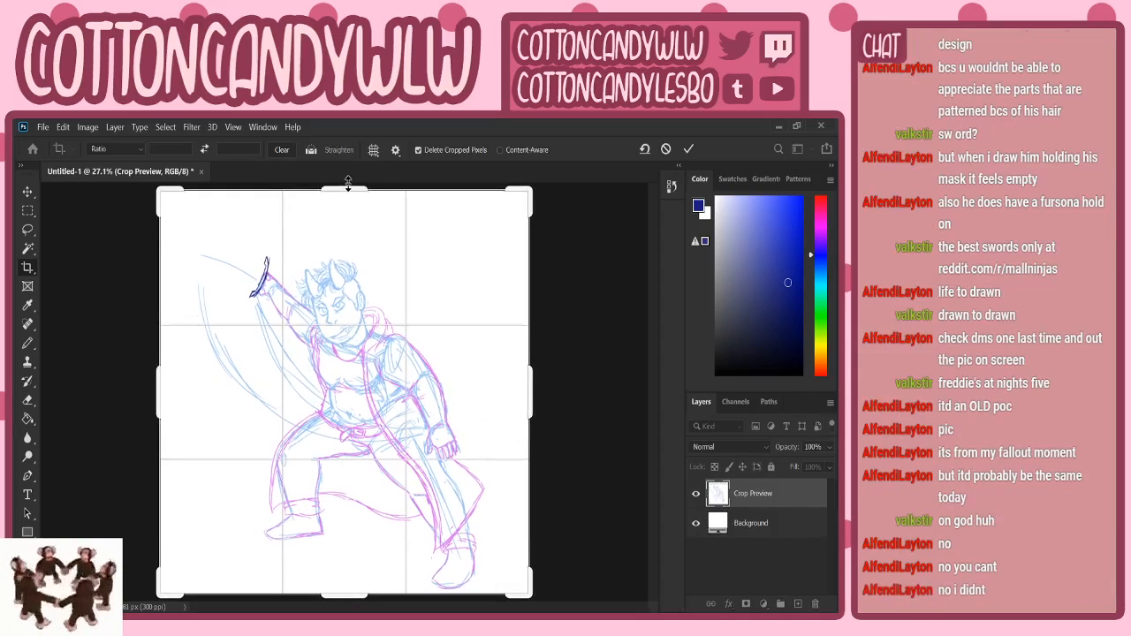
pyautogui.press('Return')
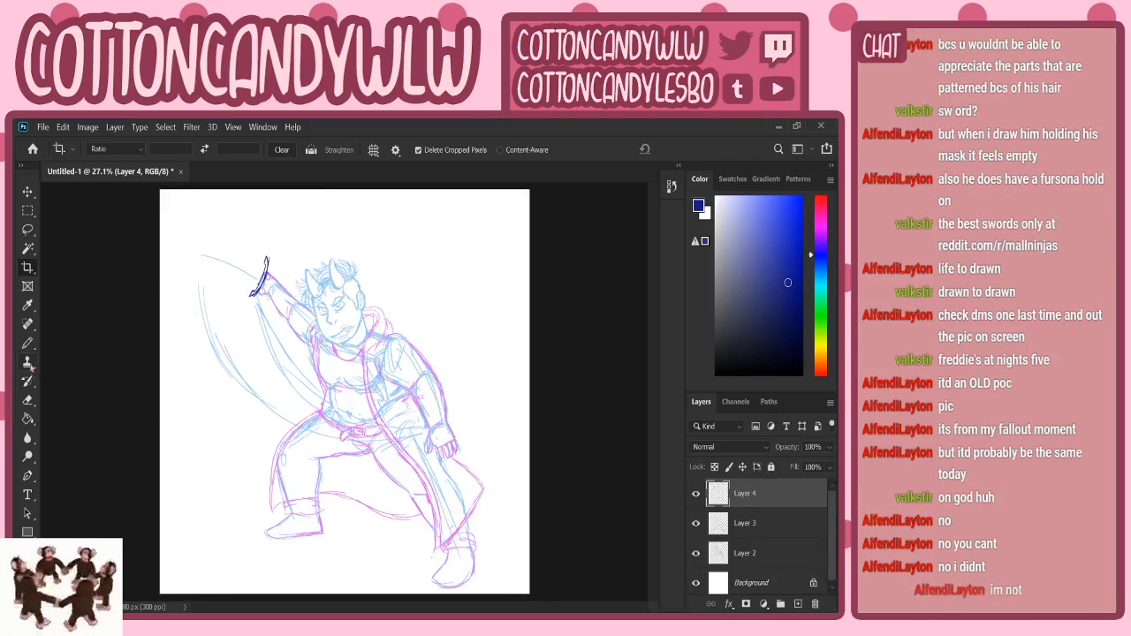
# - Rotate the crossguard on Layer 4 slightly clockwise with Free Transform
pyautogui.click(29, 340)
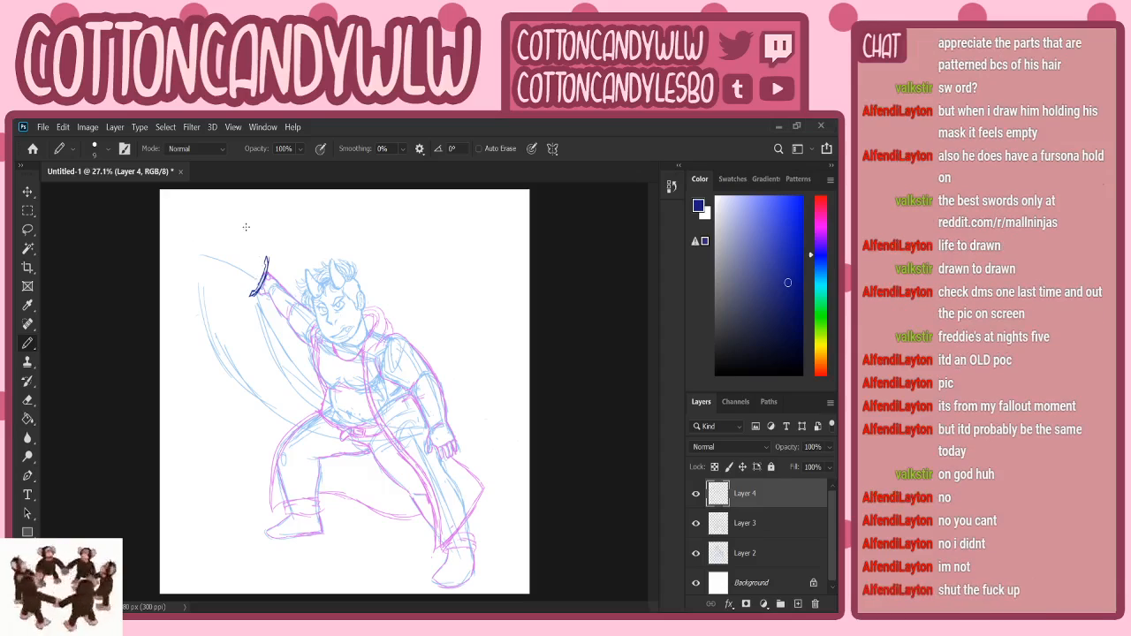
pyautogui.hotkey('ctrl', 't')
pyautogui.hotkey('ctrl', 't')
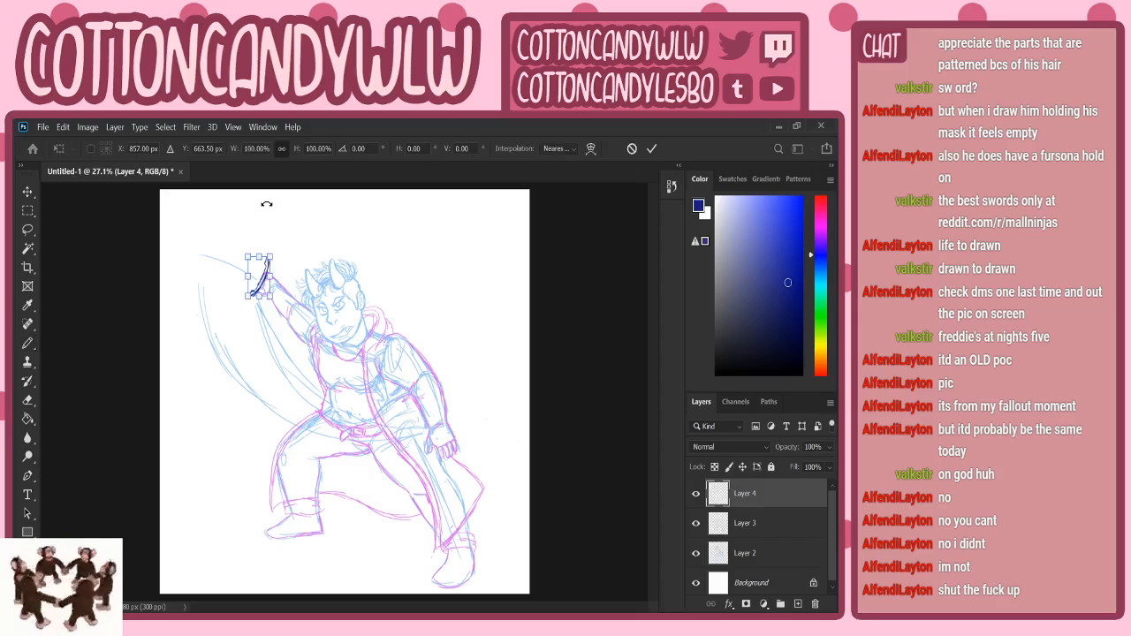
pyautogui.moveTo(266, 204); pyautogui.dragTo(295, 240)
pyautogui.press('b')
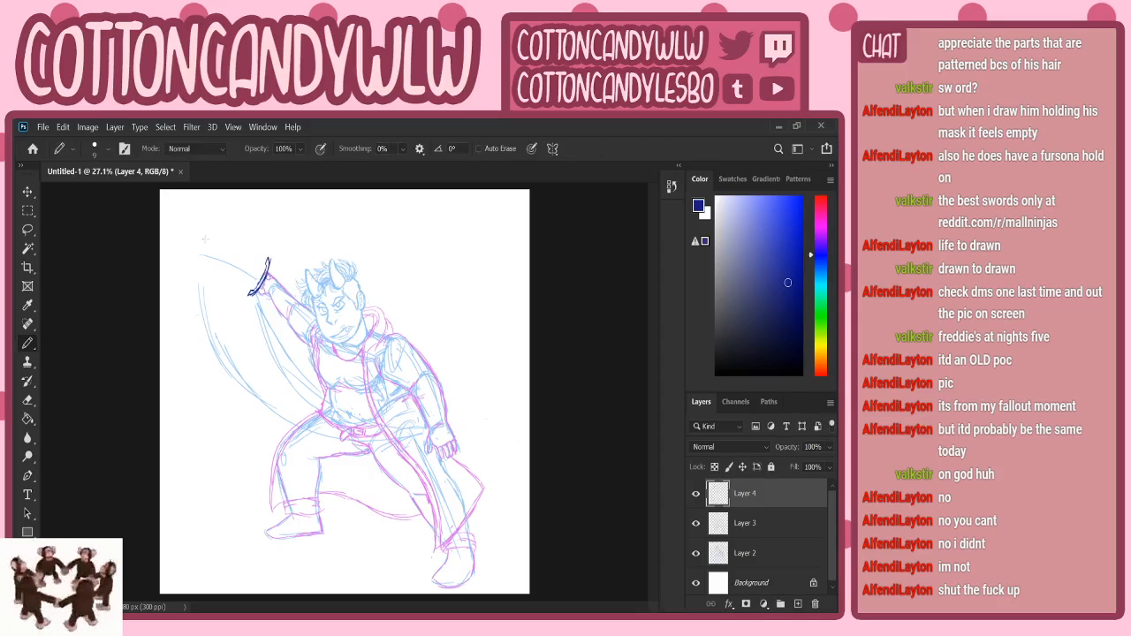
# - Draw the blade's long straight centre line diagonally from the canvas's upper-left corner to the crossguard and join it with short angled strokes
pyautogui.keyDown('shift'); pyautogui.click(175, 207); pyautogui.keyUp('shift')
pyautogui.moveTo(258, 276); pyautogui.dragTo(233, 255)
pyautogui.moveTo(175, 206)
pyautogui.mouseDown()
pyautogui.moveTo(248, 266)
pyautogui.moveTo(194, 220)
pyautogui.mouseUp()
pyautogui.moveTo(253, 270); pyautogui.dragTo(250, 278)
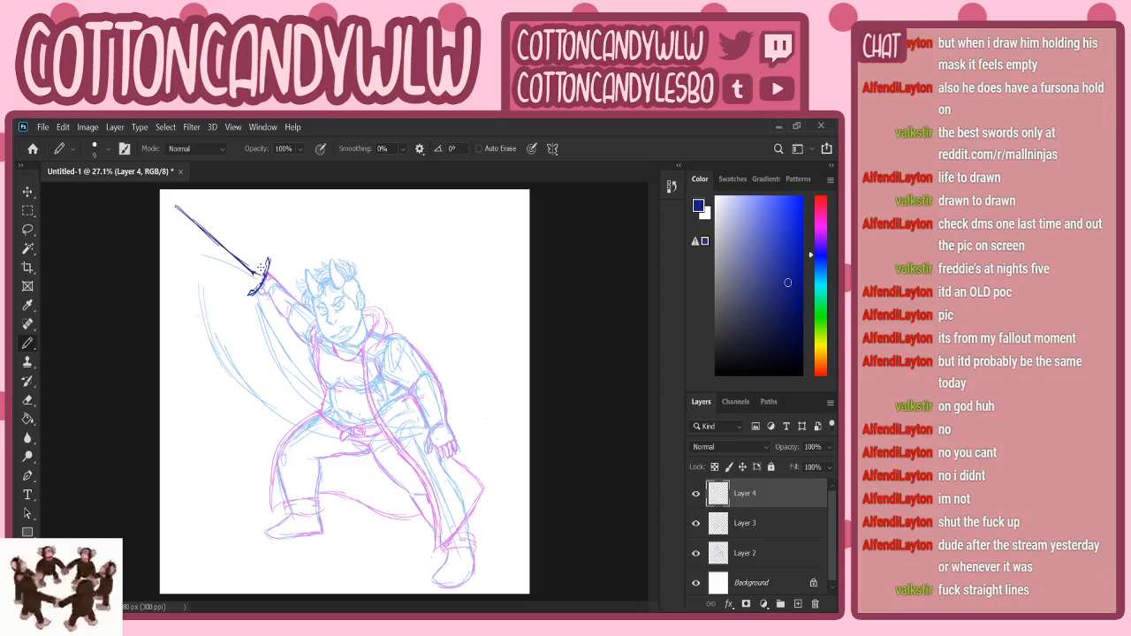
pyautogui.moveTo(253, 274); pyautogui.dragTo(260, 284)
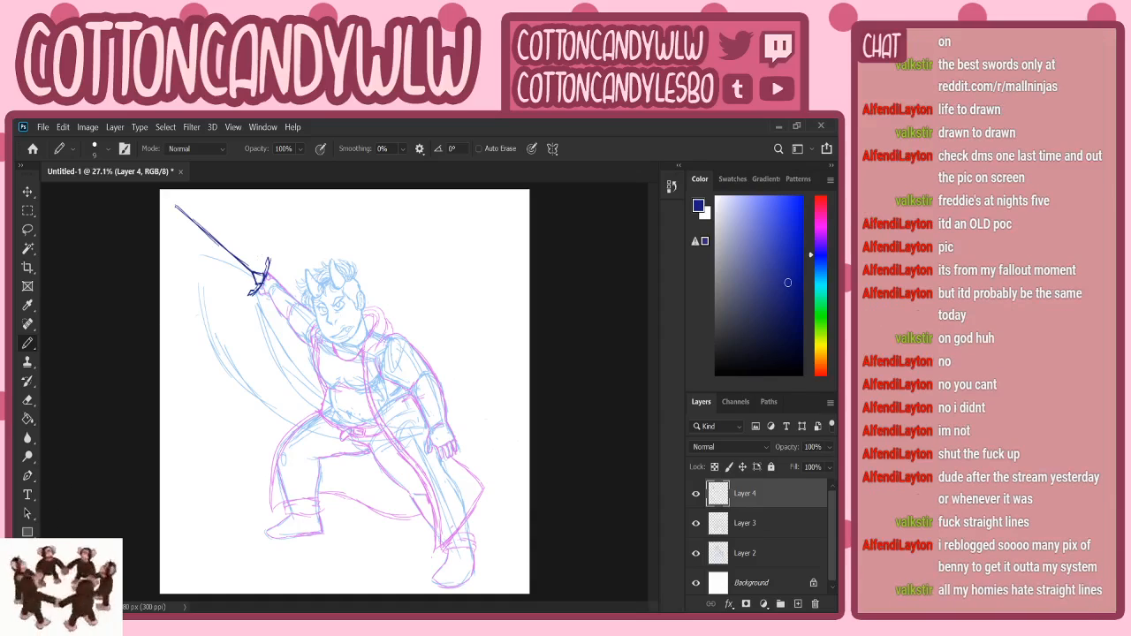
# - Detail the hilt where the blade meets the crossguard, adding a small diamond shape and spiky prongs around it
pyautogui.click(27, 569)
pyautogui.moveTo(263, 246); pyautogui.dragTo(294, 246)
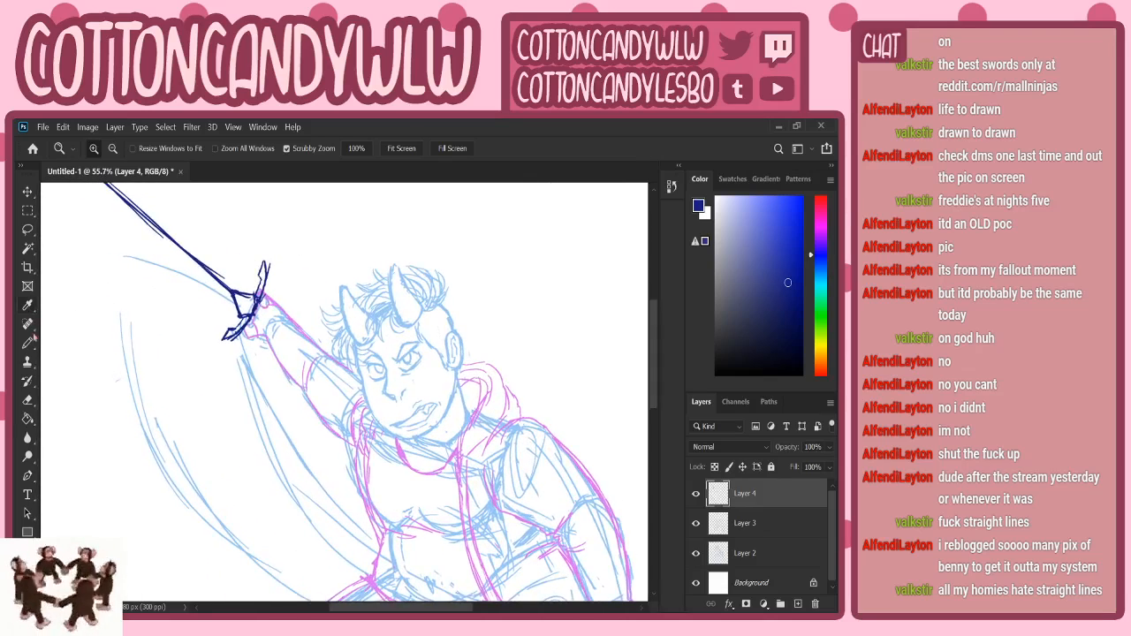
pyautogui.click(29, 344)
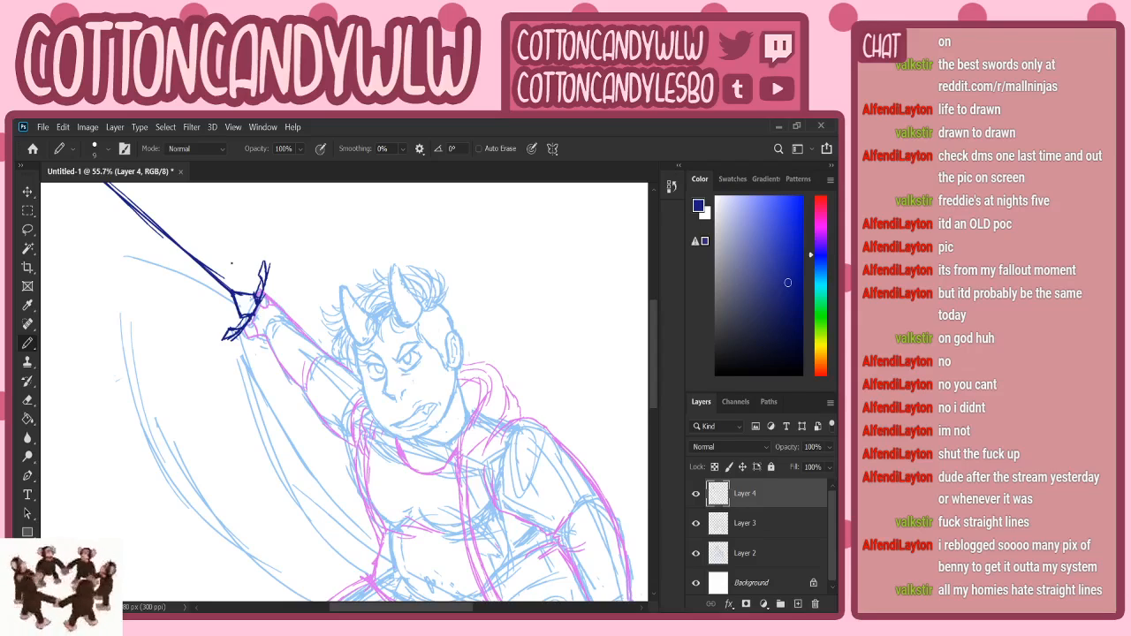
pyautogui.moveTo(236, 291)
pyautogui.mouseDown()
pyautogui.moveTo(248, 295)
pyautogui.moveTo(238, 318)
pyautogui.moveTo(237, 304)
pyautogui.moveTo(244, 314)
pyautogui.moveTo(255, 299)
pyautogui.mouseUp()
pyautogui.scroll(3, 654, 335)
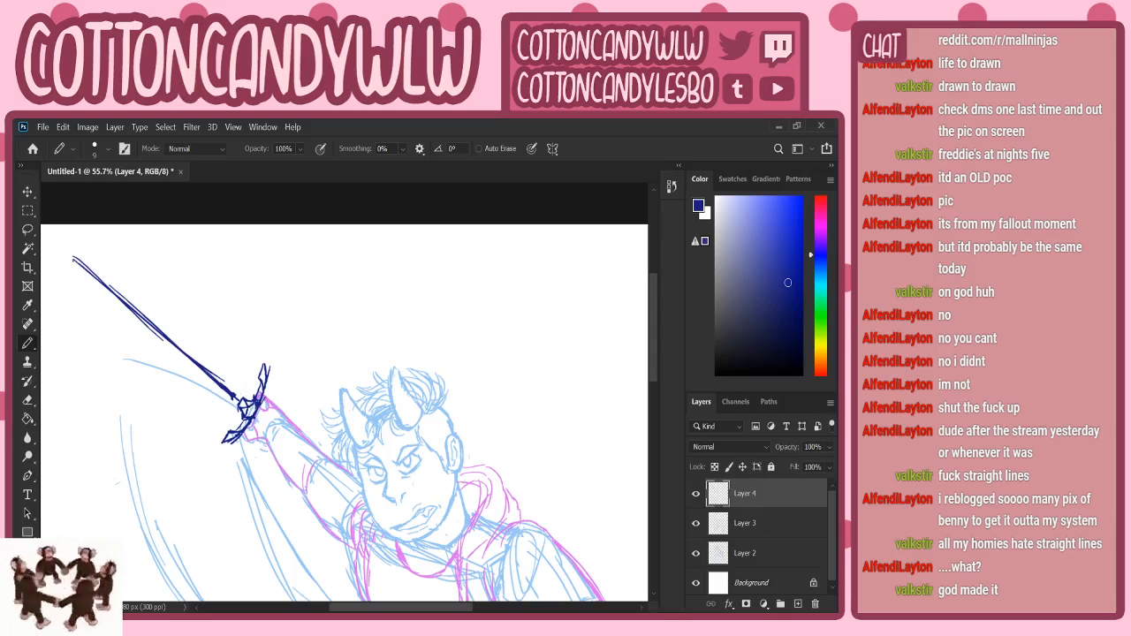
pyautogui.moveTo(244, 405); pyautogui.dragTo(256, 408)
pyautogui.moveTo(232, 383)
pyautogui.mouseDown()
pyautogui.moveTo(251, 402)
pyautogui.moveTo(242, 415)
pyautogui.moveTo(253, 400)
pyautogui.moveTo(242, 419)
pyautogui.moveTo(247, 394)
pyautogui.moveTo(255, 400)
pyautogui.moveTo(242, 390)
pyautogui.moveTo(251, 395)
pyautogui.moveTo(239, 415)
pyautogui.mouseUp()
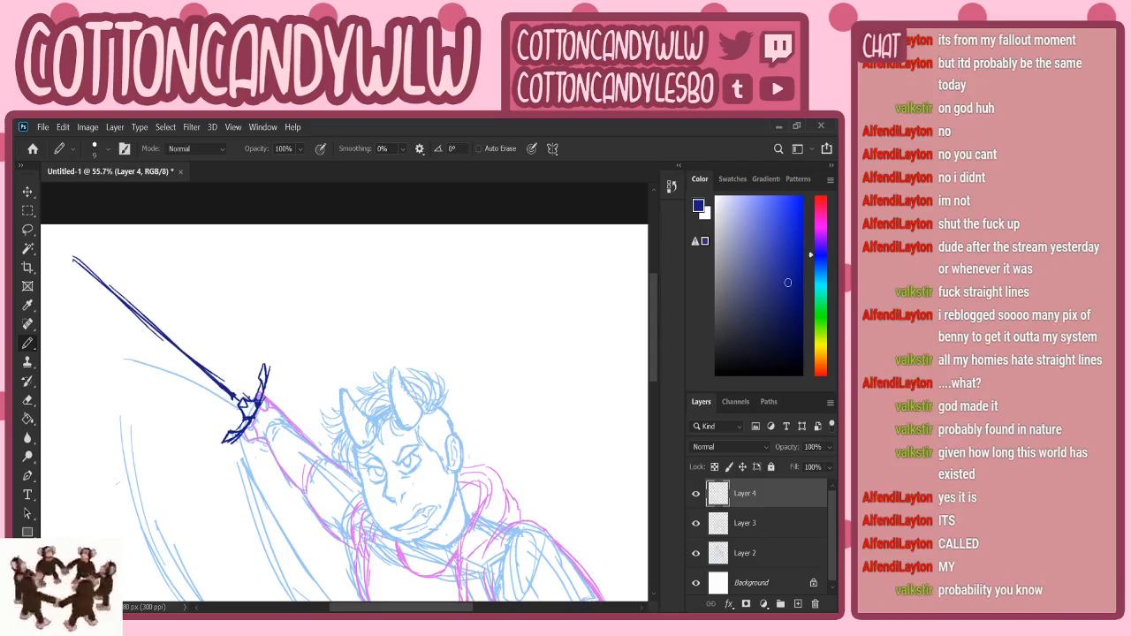
pyautogui.moveTo(252, 400); pyautogui.dragTo(229, 382)
pyautogui.moveTo(245, 395)
pyautogui.mouseDown()
pyautogui.moveTo(230, 379)
pyautogui.moveTo(231, 408)
pyautogui.moveTo(219, 399)
pyautogui.moveTo(238, 413)
pyautogui.mouseUp()
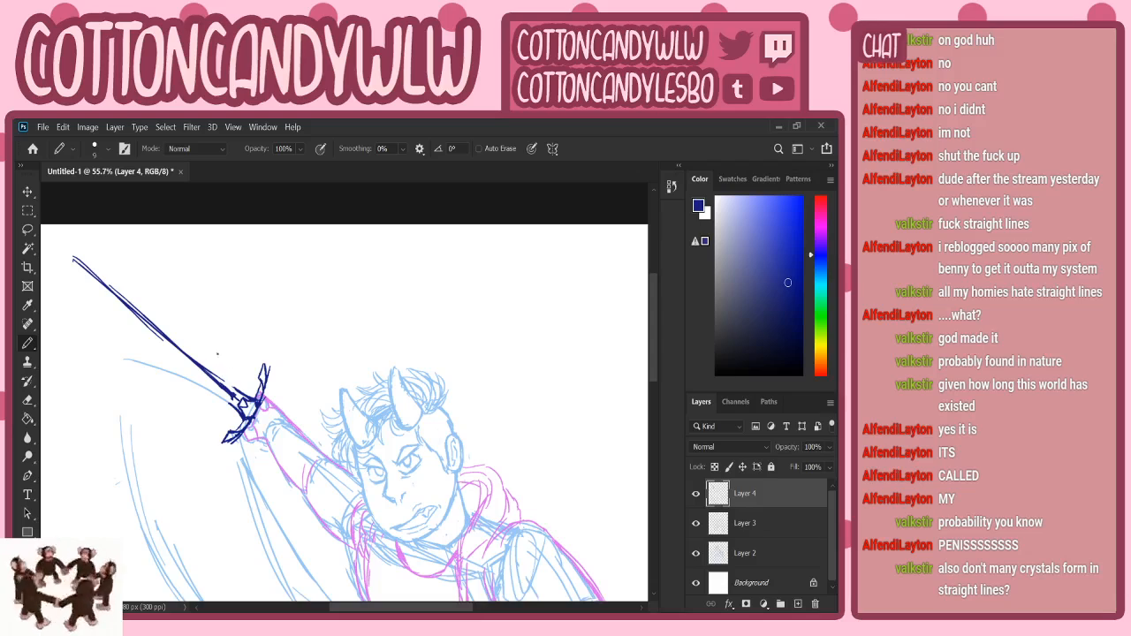
pyautogui.moveTo(250, 397)
pyautogui.mouseDown()
pyautogui.moveTo(236, 380)
pyautogui.moveTo(243, 393)
pyautogui.moveTo(219, 406)
pyautogui.moveTo(239, 381)
pyautogui.mouseUp()
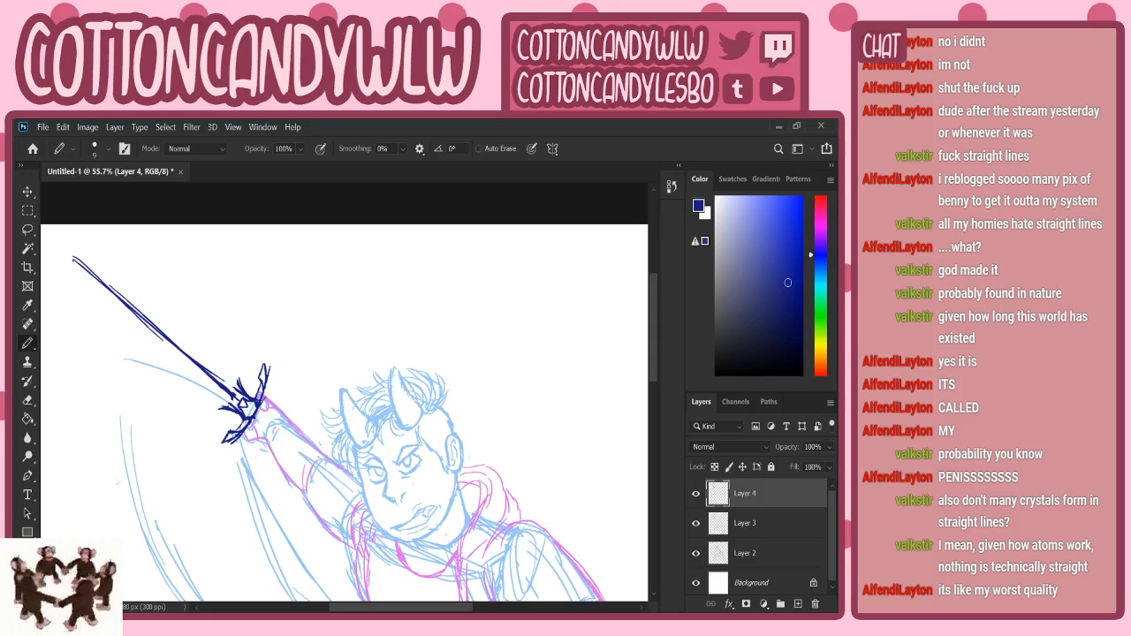
# - Sketch the blade's upper edge from the tip to the crossguard, undoing and redrawing strokes to refine the part near the guard
pyautogui.moveTo(120, 279)
pyautogui.mouseDown()
pyautogui.moveTo(75, 255)
pyautogui.moveTo(134, 292)
pyautogui.mouseUp()
pyautogui.moveTo(76, 253); pyautogui.dragTo(182, 328)
pyautogui.moveTo(131, 290); pyautogui.dragTo(232, 362)
pyautogui.moveTo(188, 333); pyautogui.dragTo(235, 373)
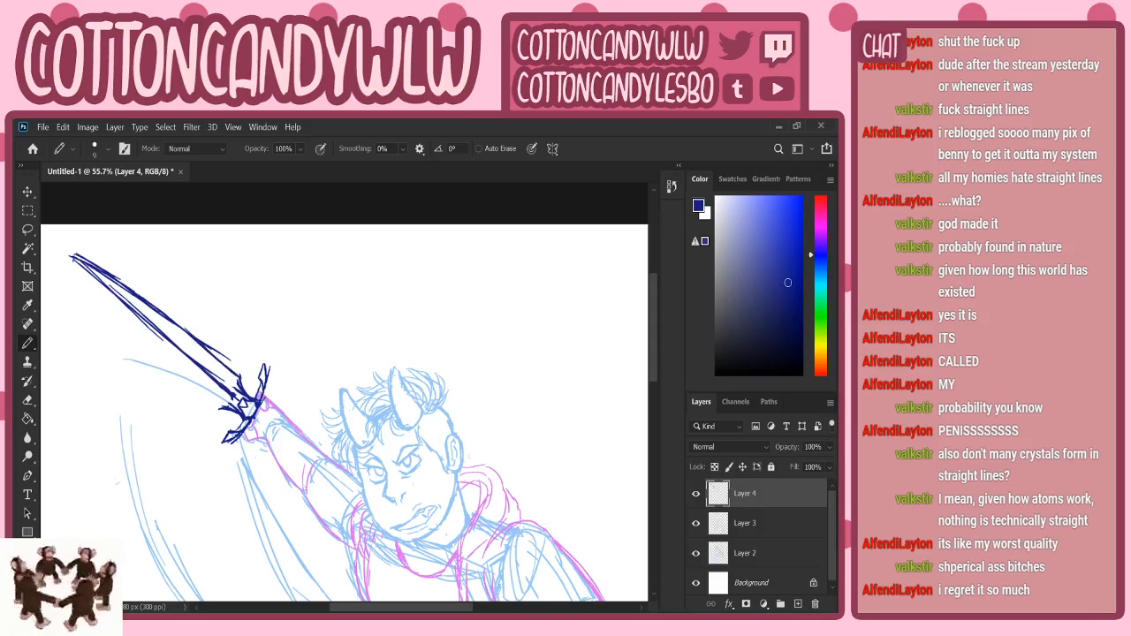
pyautogui.hotkey('ctrl', 'z')
pyautogui.hotkey('ctrl', 'z')
pyautogui.hotkey('ctrl', 'z')
pyautogui.hotkey('ctrl', 'z')
pyautogui.moveTo(163, 317); pyautogui.dragTo(228, 369)
pyautogui.moveTo(180, 329); pyautogui.dragTo(230, 371)
pyautogui.moveTo(205, 348); pyautogui.dragTo(239, 375)
pyautogui.moveTo(177, 327); pyautogui.dragTo(227, 365)
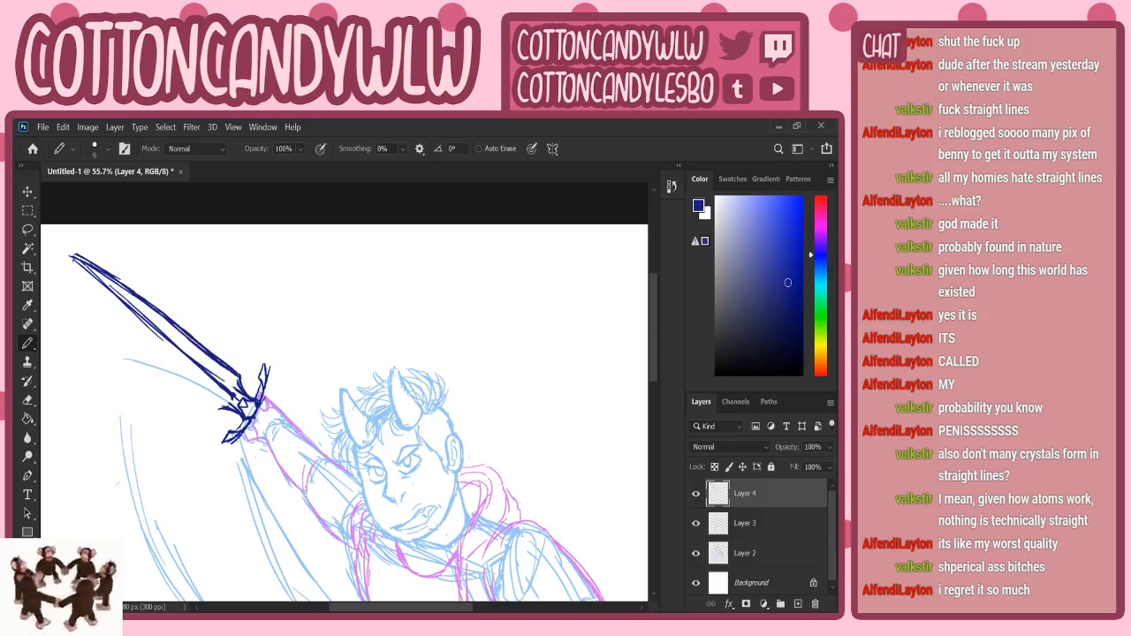
# - Sketch the blade's lower edge from the tip down to the crossguard with repeated overlapping strokes
pyautogui.moveTo(72, 264); pyautogui.dragTo(131, 326)
pyautogui.moveTo(72, 266); pyautogui.dragTo(149, 344)
pyautogui.moveTo(82, 271); pyautogui.dragTo(223, 409)
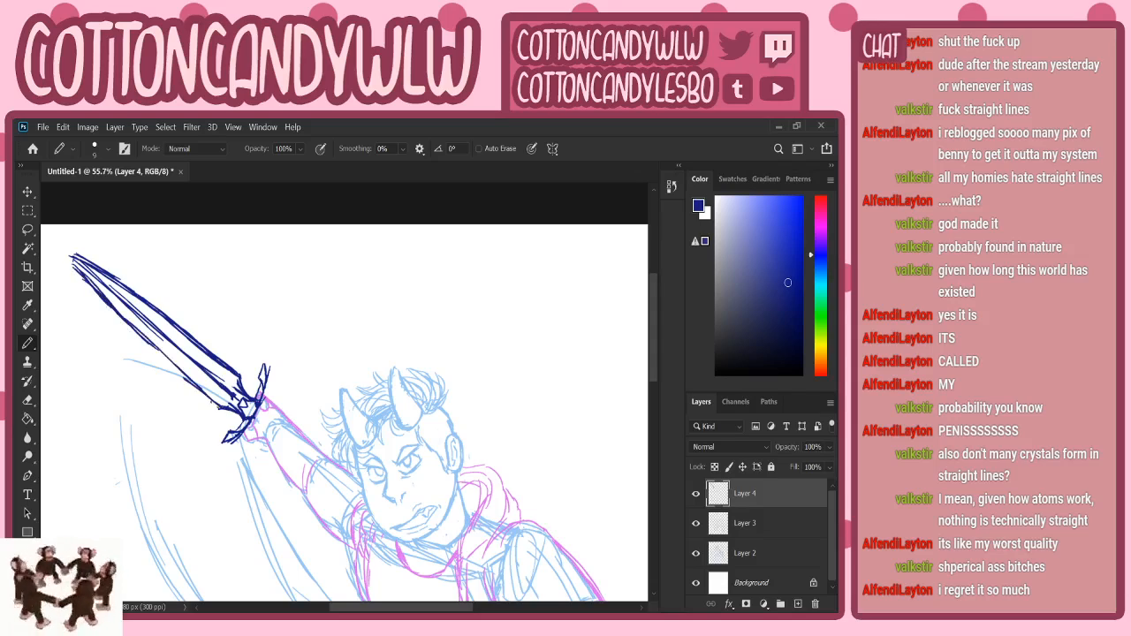
pyautogui.moveTo(175, 363); pyautogui.dragTo(218, 407)
pyautogui.moveTo(74, 262); pyautogui.dragTo(220, 411)
pyautogui.moveTo(163, 359); pyautogui.dragTo(183, 377)
pyautogui.moveTo(107, 299); pyautogui.dragTo(137, 328)
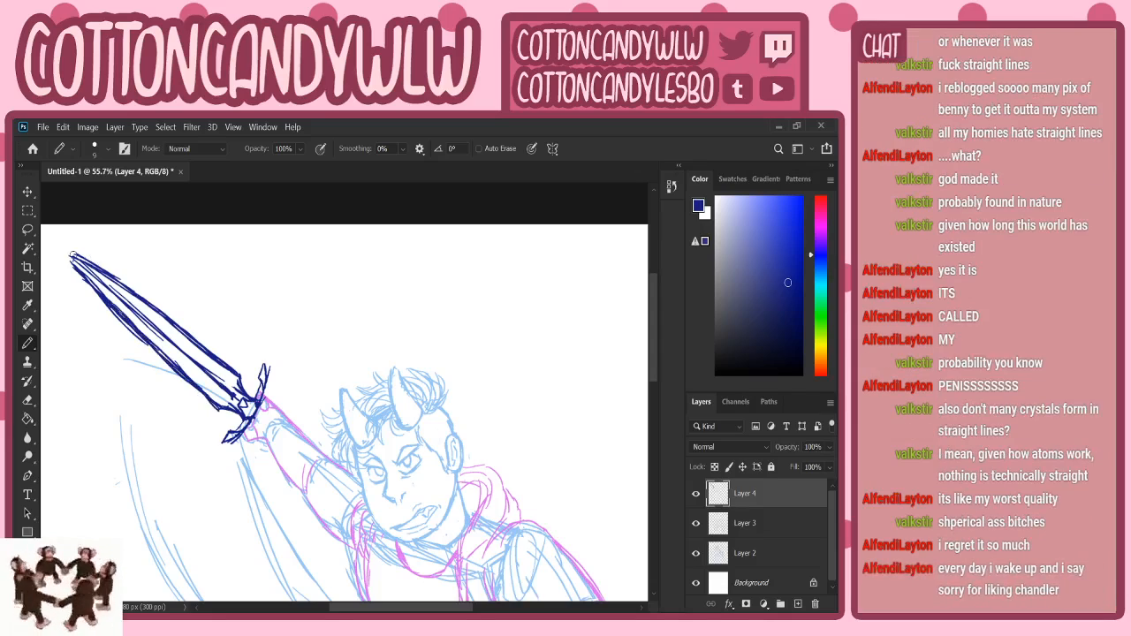
# - Undo the last few blade strokes and redraw the tip as a sharp point joining both edges
pyautogui.hotkey('ctrl', 'z')
pyautogui.hotkey('ctrl', 'z')
pyautogui.hotkey('ctrl', 'z')
pyautogui.hotkey('ctrl', 'z')
pyautogui.hotkey('ctrl', 'z')
pyautogui.moveTo(70, 258); pyautogui.dragTo(106, 305)
pyautogui.moveTo(75, 266)
pyautogui.mouseDown()
pyautogui.moveTo(95, 293)
pyautogui.moveTo(124, 287)
pyautogui.moveTo(145, 303)
pyautogui.mouseUp()
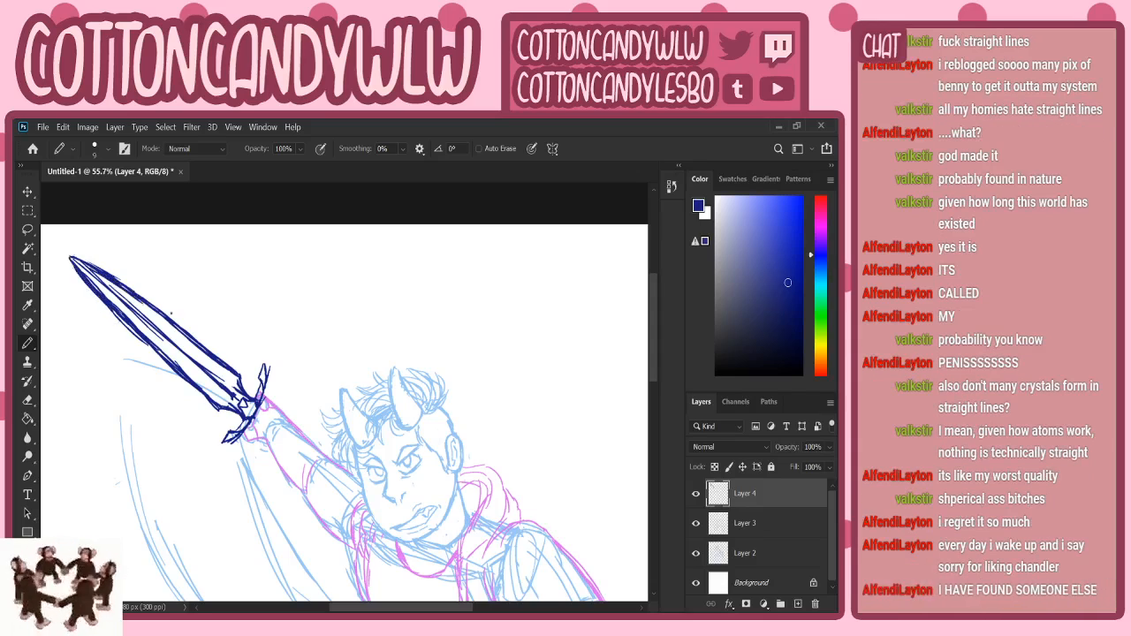
# - Lasso the sword's blade above the crossguard and distort it into a slimmer shape by pulling in two opposite corners, then deselect
pyautogui.click(28, 229)
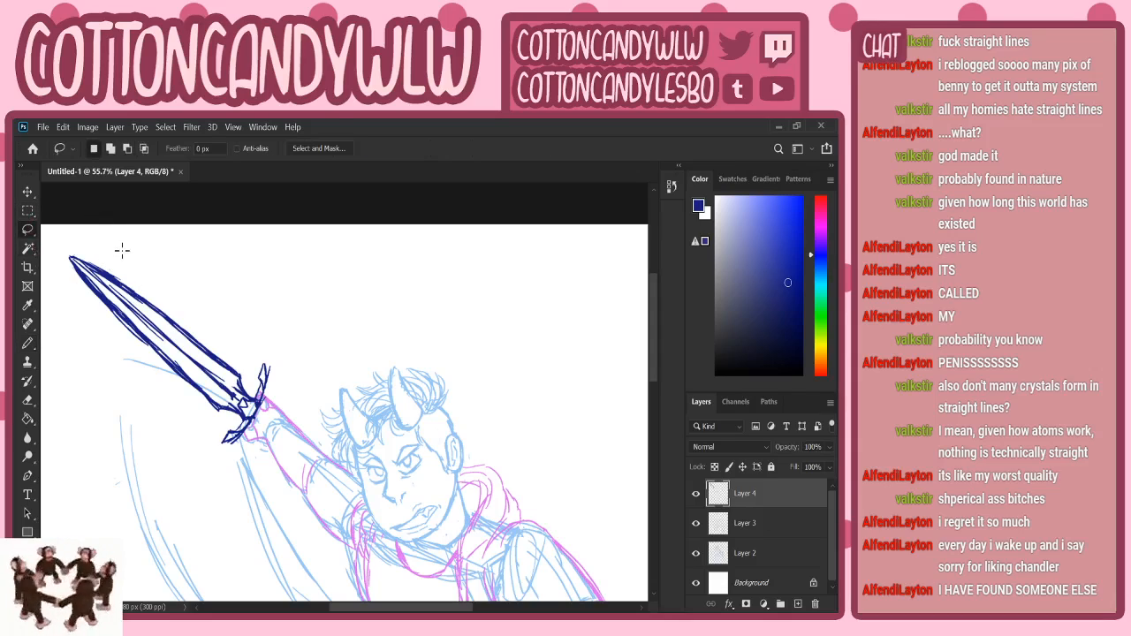
pyautogui.moveTo(78, 238)
pyautogui.mouseDown()
pyautogui.moveTo(124, 349)
pyautogui.moveTo(177, 393)
pyautogui.moveTo(237, 415)
pyautogui.mouseUp()
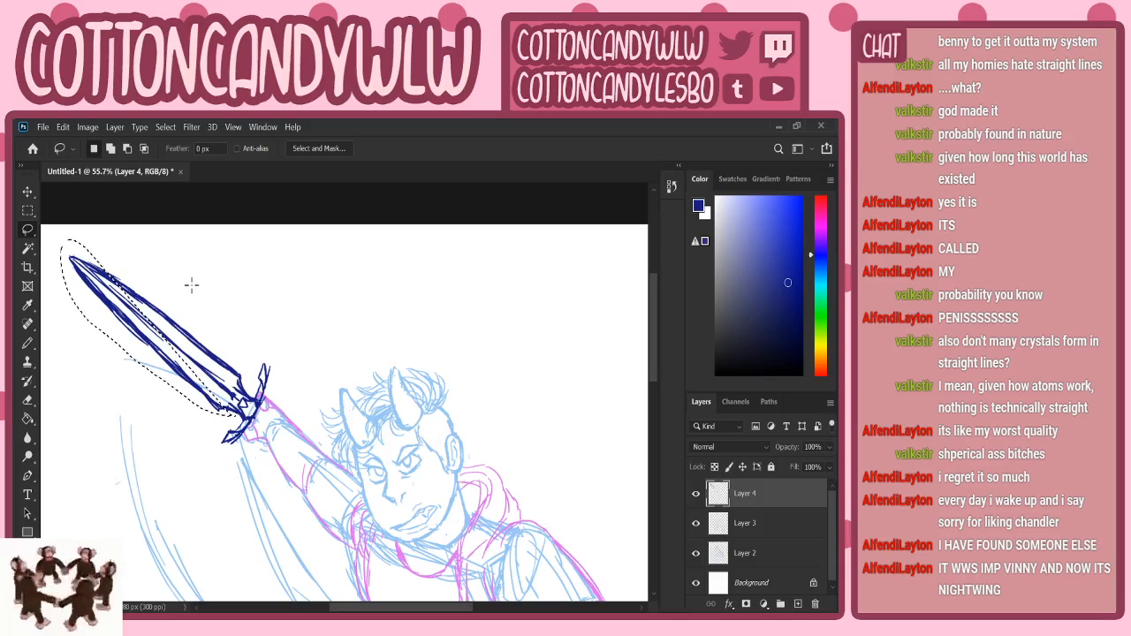
pyautogui.hotkey('ctrl', 'd')
pyautogui.moveTo(126, 260)
pyautogui.mouseDown()
pyautogui.moveTo(91, 232)
pyautogui.moveTo(61, 265)
pyautogui.moveTo(137, 393)
pyautogui.moveTo(206, 425)
pyautogui.moveTo(235, 419)
pyautogui.moveTo(236, 400)
pyautogui.moveTo(250, 400)
pyautogui.moveTo(248, 369)
pyautogui.moveTo(133, 256)
pyautogui.mouseUp()
pyautogui.hotkey('ctrl', 't')
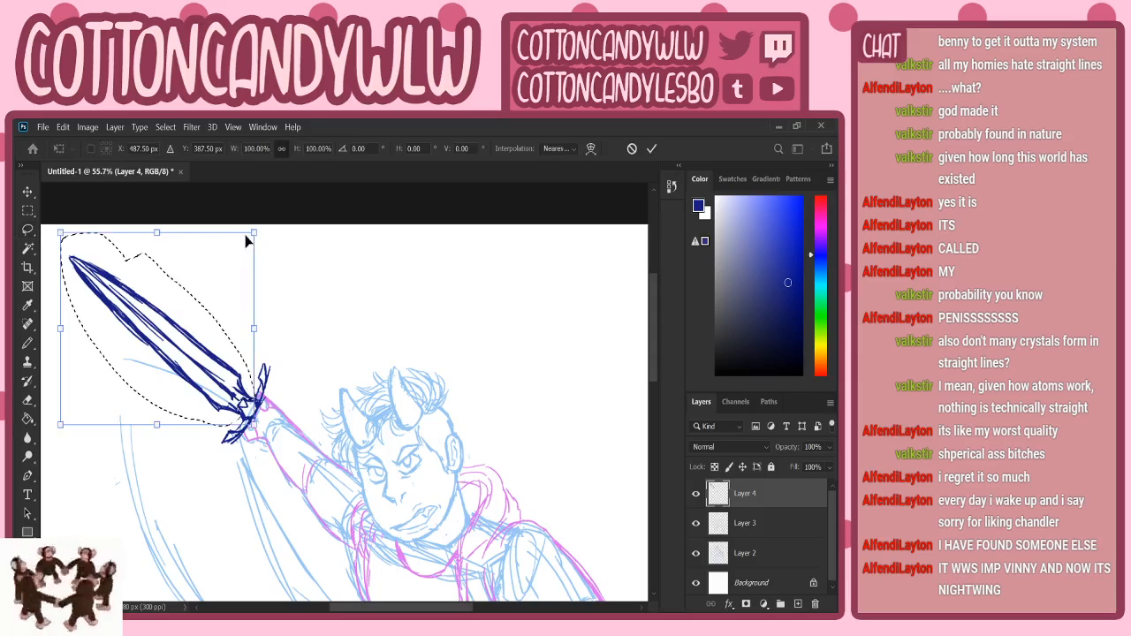
pyautogui.moveTo(253, 234); pyautogui.dragTo(226, 277)
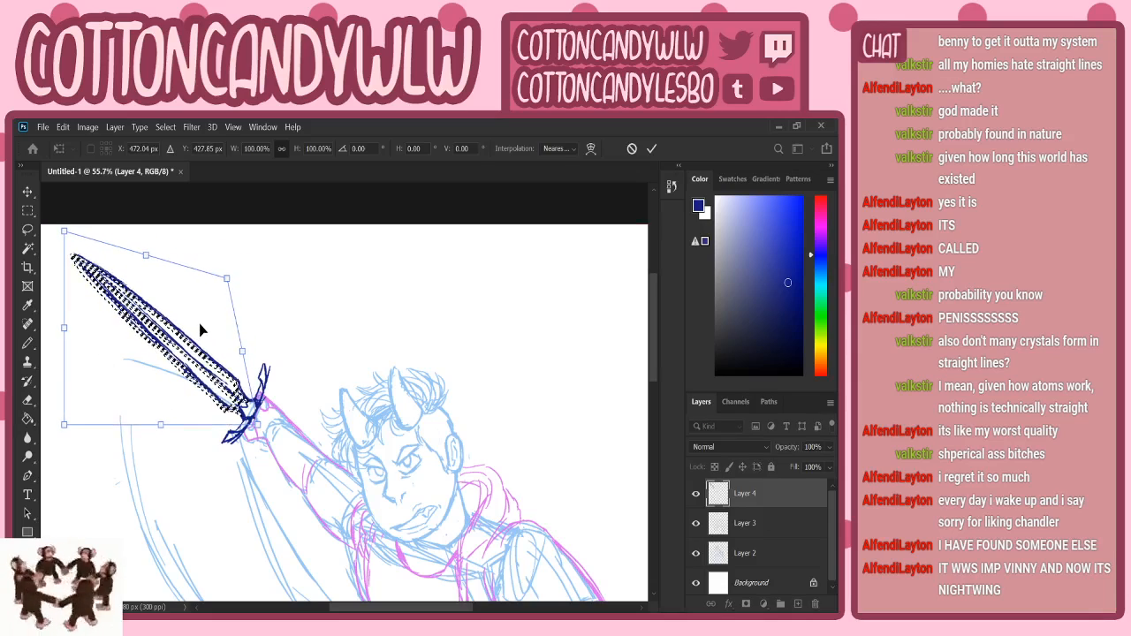
pyautogui.press('Left')
pyautogui.press('Left')
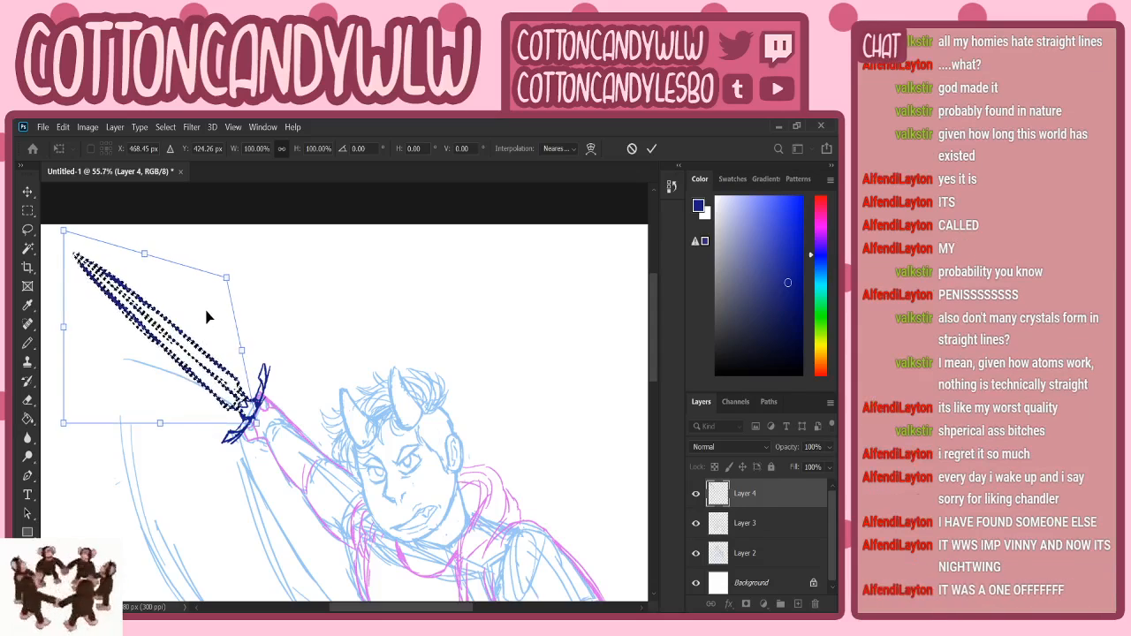
pyautogui.moveTo(72, 430); pyautogui.dragTo(90, 417)
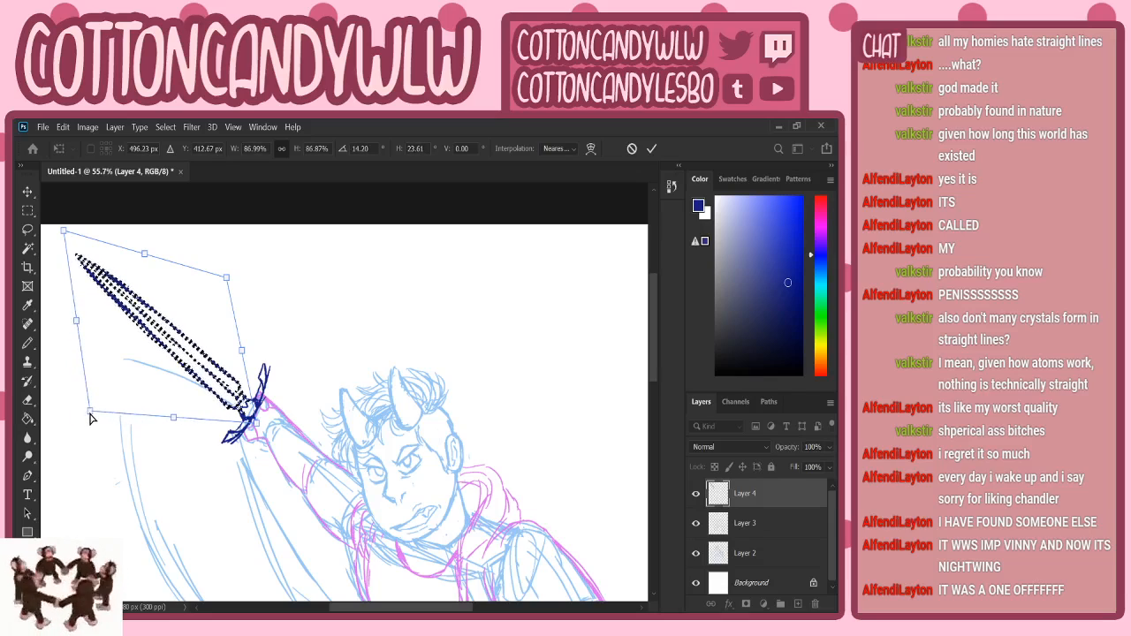
pyautogui.click(654, 151)
pyautogui.hotkey('ctrl', 'd')
# - Redraw the inner lines along the slimmed blade from near the tip to the crossguard with the Pencil, undoing the stray stroke
pyautogui.press('b')
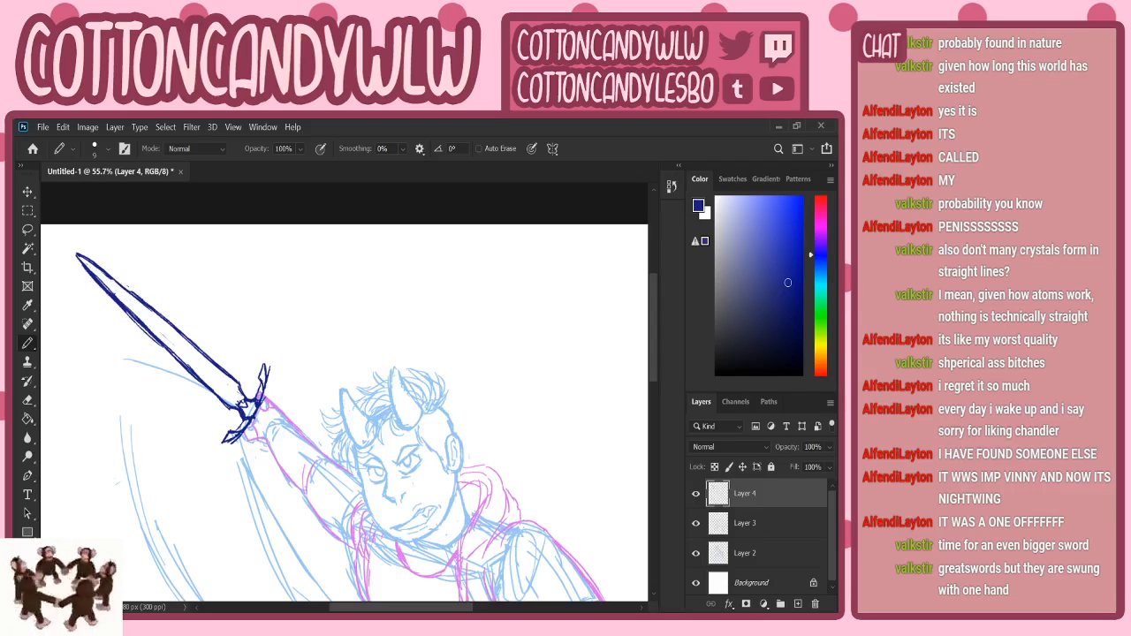
pyautogui.moveTo(94, 273); pyautogui.dragTo(164, 334)
pyautogui.moveTo(129, 299); pyautogui.dragTo(239, 403)
pyautogui.moveTo(202, 366)
pyautogui.mouseDown()
pyautogui.moveTo(238, 407)
pyautogui.moveTo(251, 391)
pyautogui.moveTo(236, 407)
pyautogui.mouseUp()
pyautogui.hotkey('ctrl', 'z')
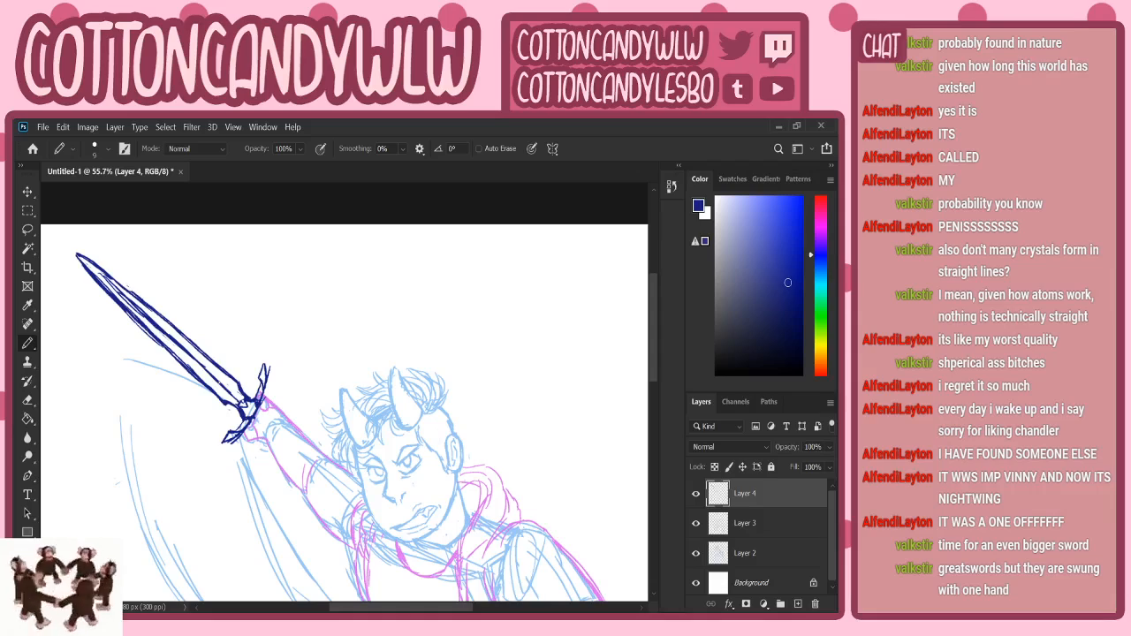
pyautogui.moveTo(88, 260); pyautogui.dragTo(155, 321)
# - Group the three sketch layers, Layer 2 through Layer 4, and add a new empty layer above the group
pyautogui.press('z')
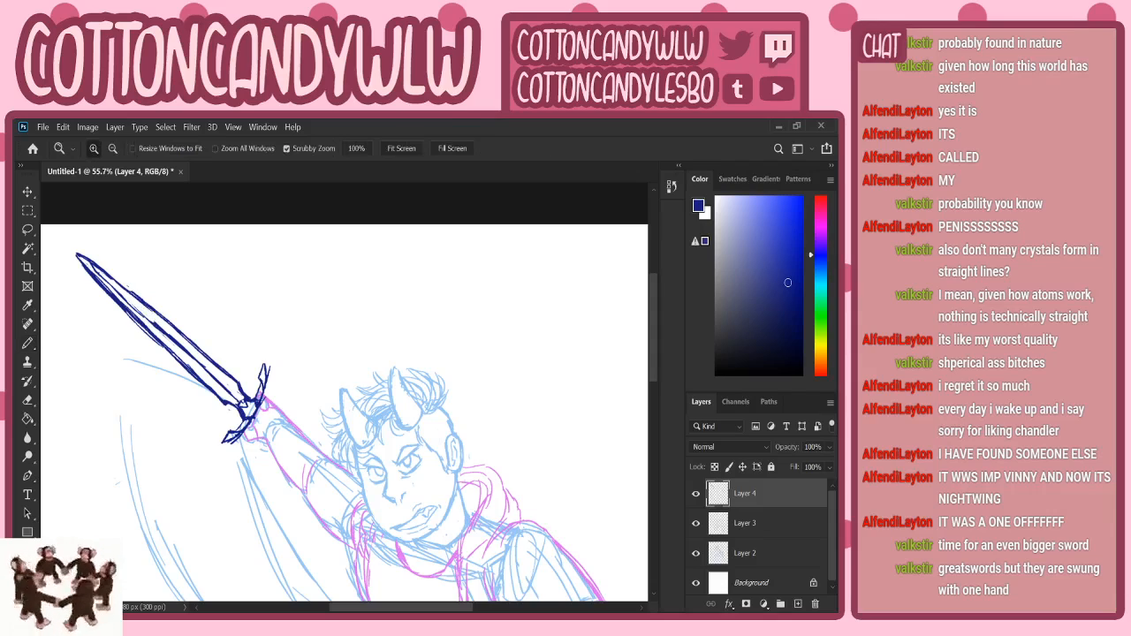
pyautogui.moveTo(325, 377); pyautogui.dragTo(371, 378)
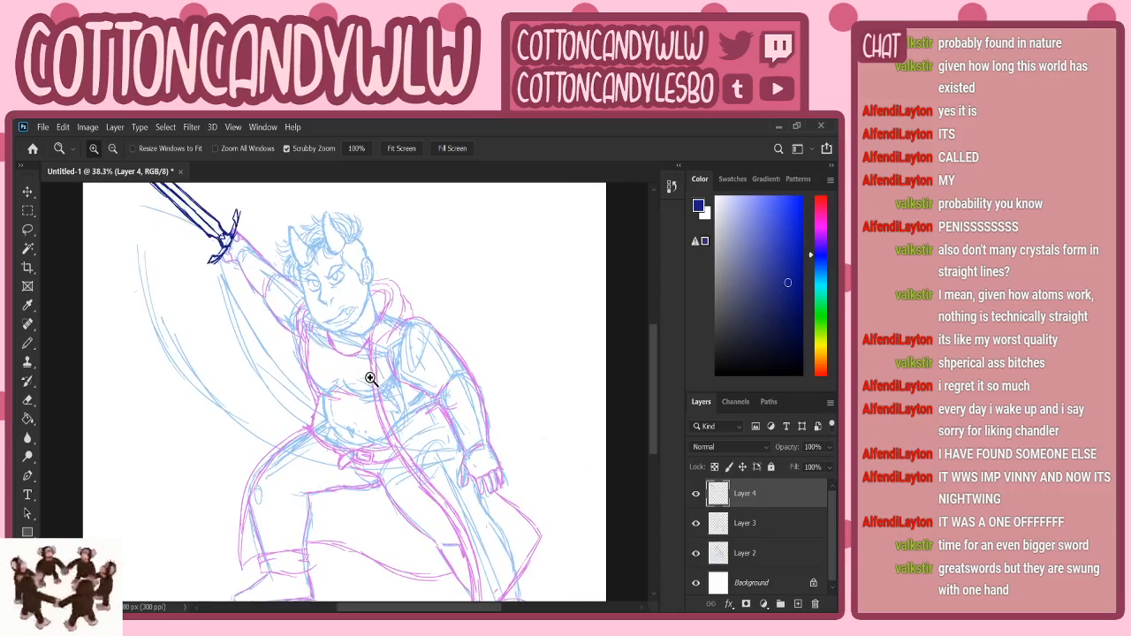
pyautogui.moveTo(464, 376); pyautogui.dragTo(455, 376)
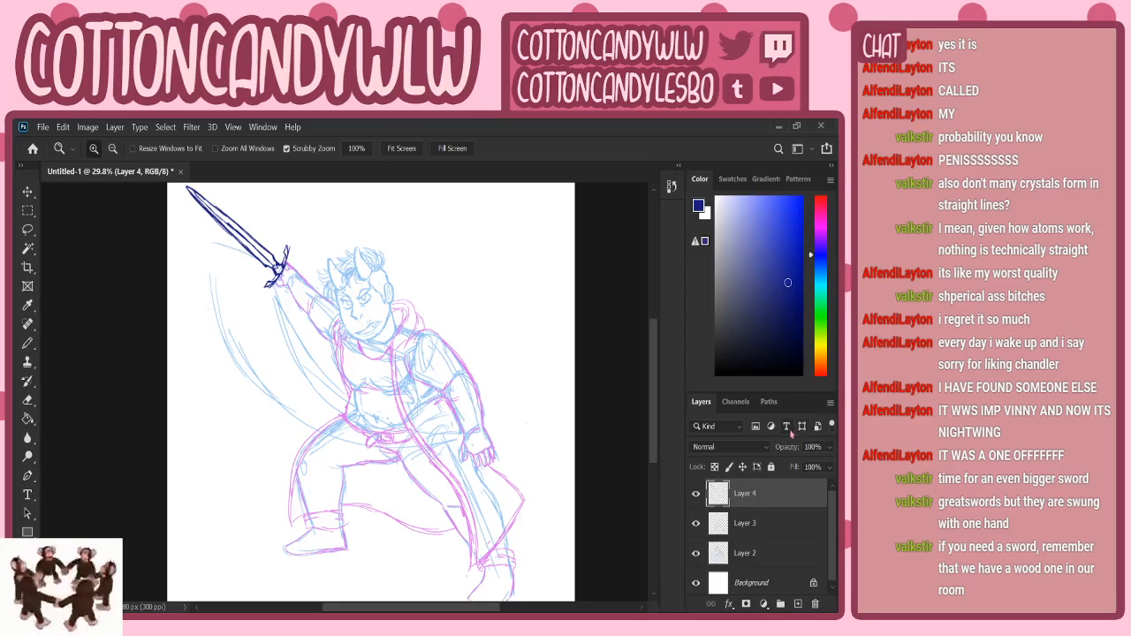
pyautogui.keyDown('shift'); pyautogui.click(771, 560); pyautogui.keyUp('shift')
pyautogui.click(780, 604)
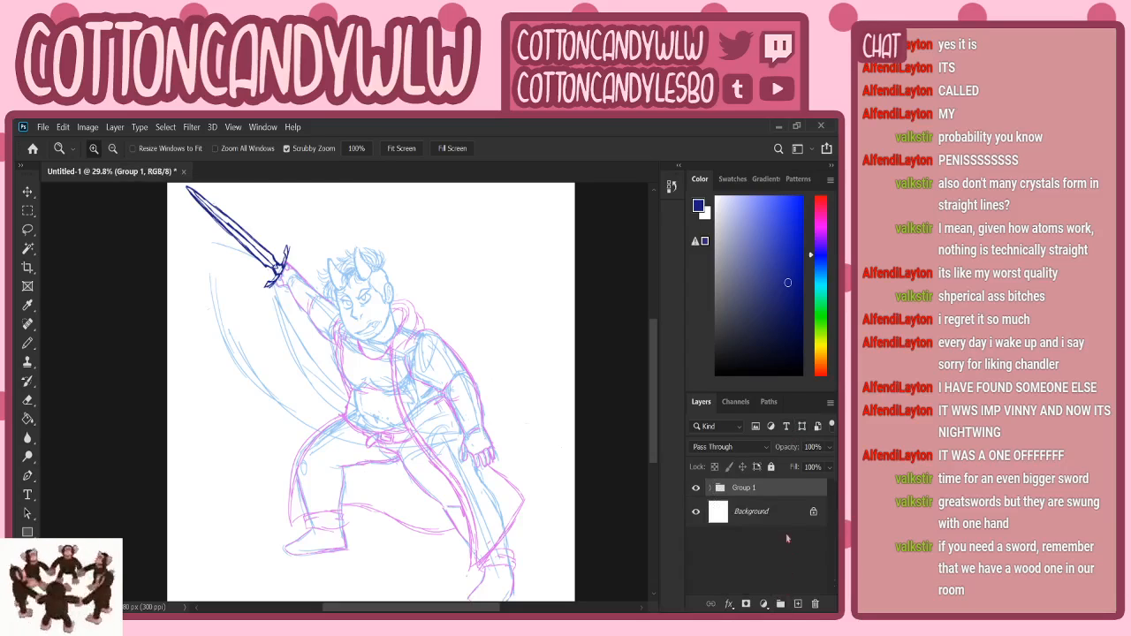
pyautogui.click(798, 604)
# - Expand Group 1 and raise the opacity of Layer 2 so the blue body sketch is stronger
pyautogui.click(711, 517)
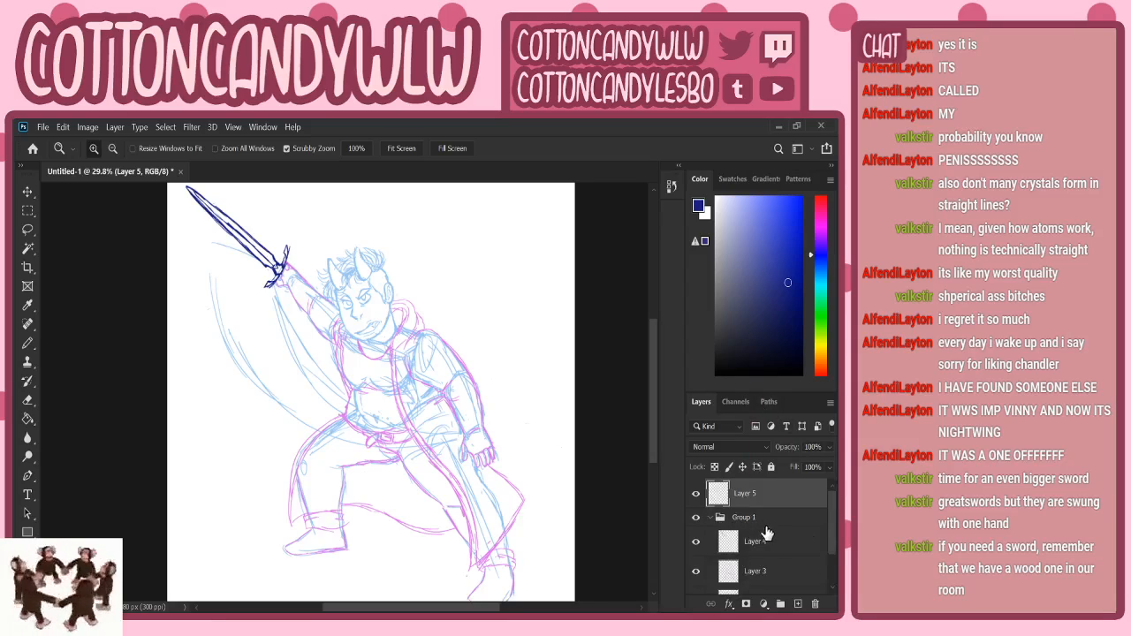
pyautogui.moveTo(831, 534); pyautogui.dragTo(828, 578)
pyautogui.click(799, 556)
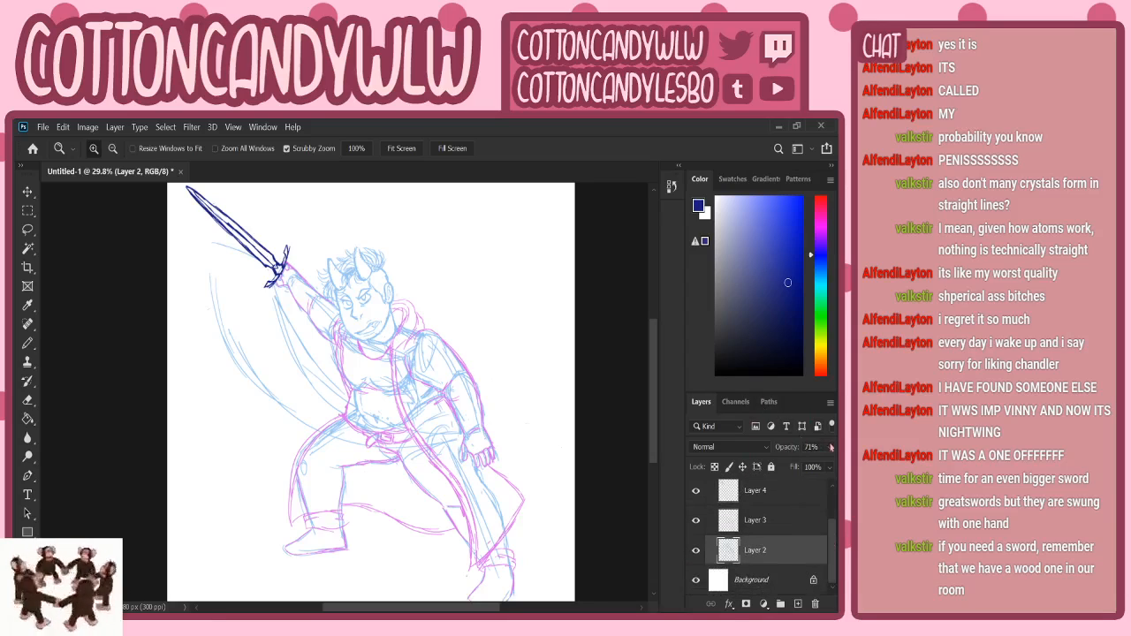
pyautogui.click(830, 447)
pyautogui.moveTo(820, 456); pyautogui.dragTo(834, 457)
# - Lower the opacity of Layer 4, the sword sketch, to 61%
pyautogui.click(795, 492)
pyautogui.click(828, 447)
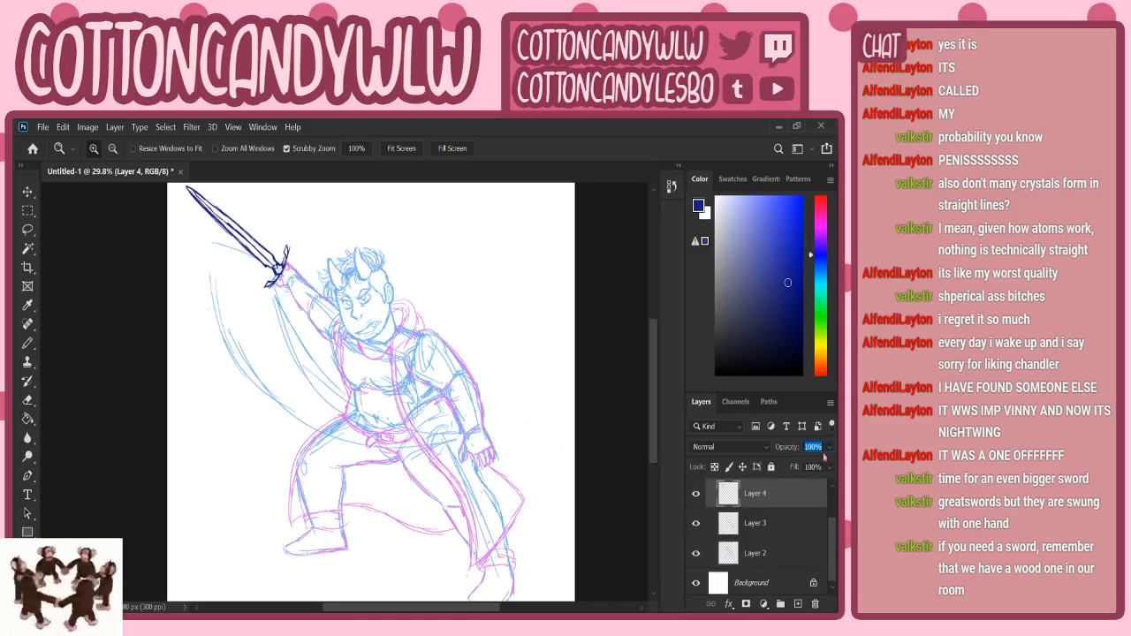
pyautogui.write('73')
pyautogui.press('Return')
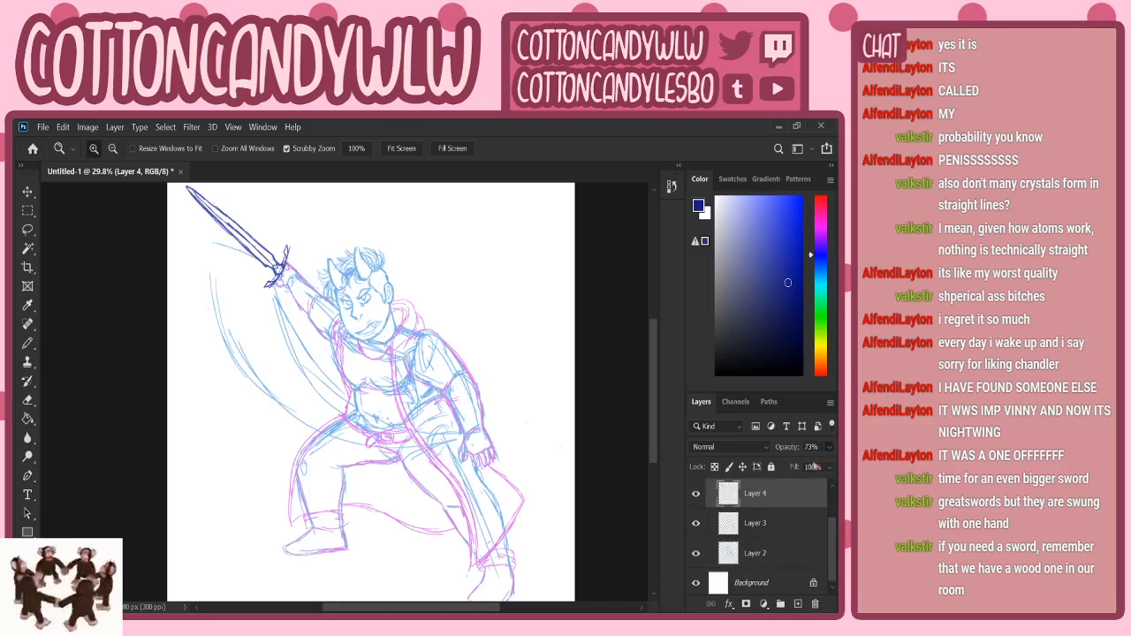
pyautogui.moveTo(814, 465); pyautogui.dragTo(808, 464)
pyautogui.click(829, 448)
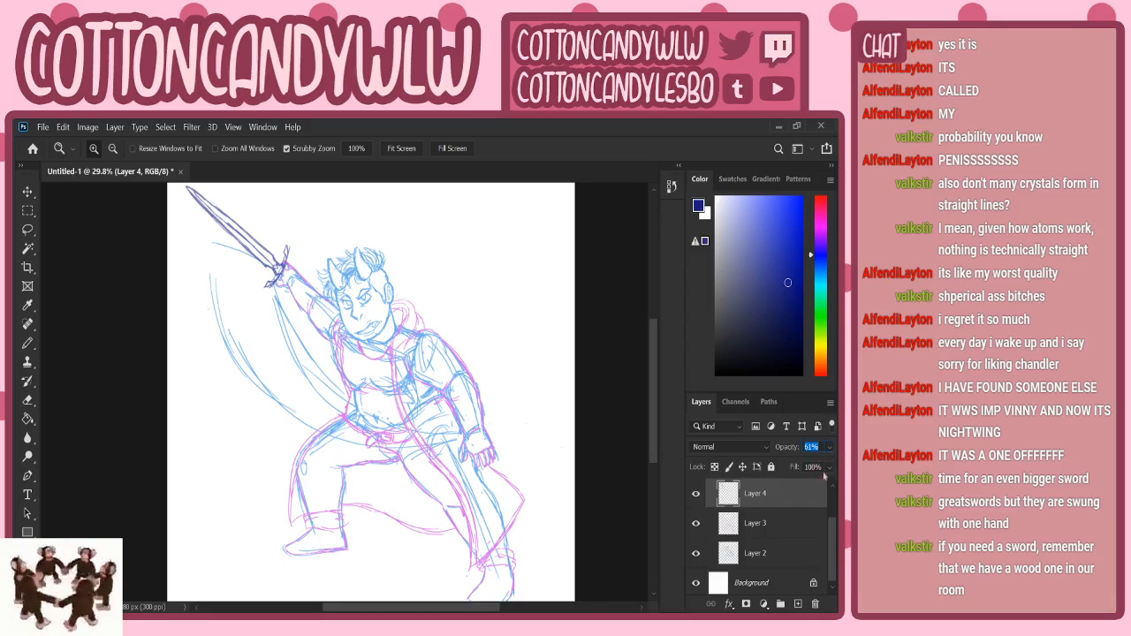
# - Reduce the opacity of the whole Group 1 to slightly below 65% to fade the sketch
pyautogui.scroll(1, 773, 508)
pyautogui.click(773, 517)
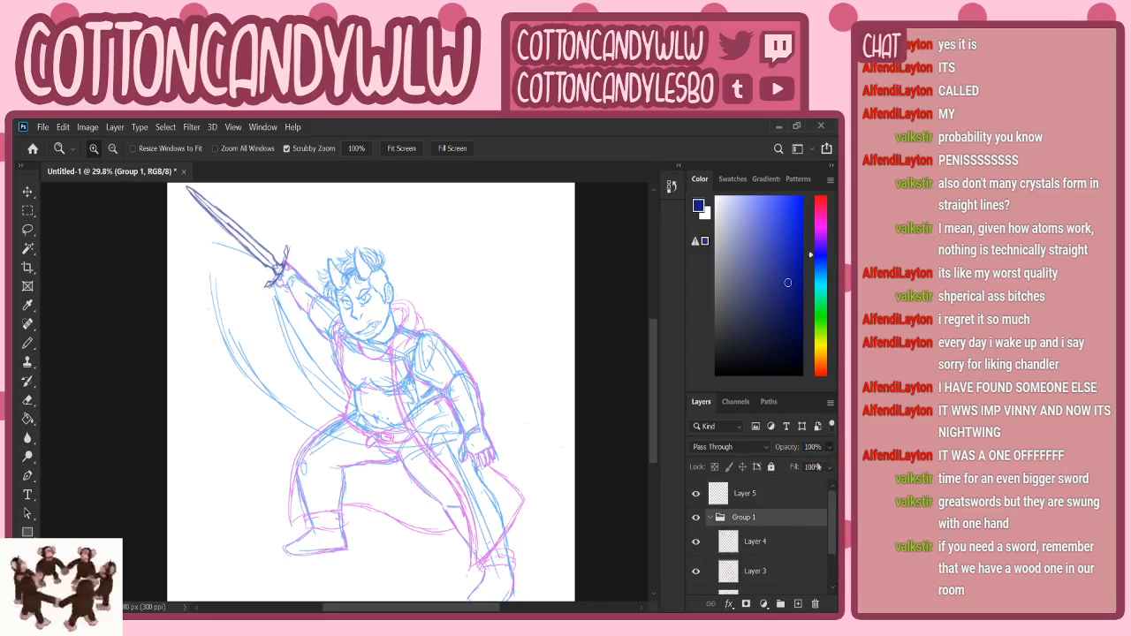
pyautogui.press('6')
pyautogui.press('5')
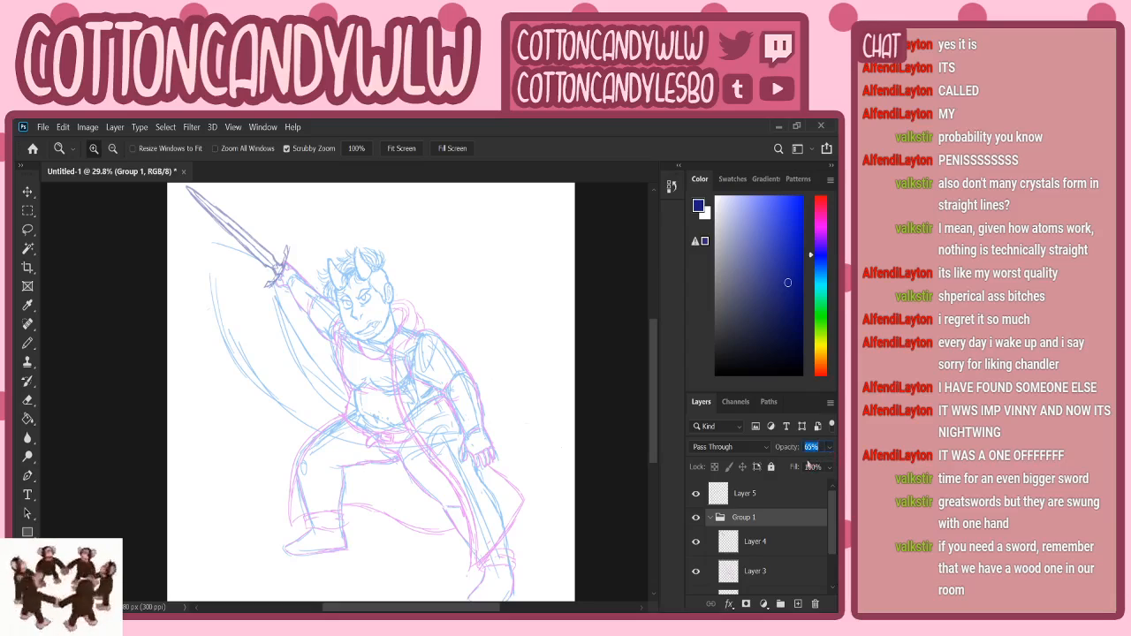
pyautogui.moveTo(807, 464); pyautogui.dragTo(799, 466)
# - Prepare to ink the face on Layer 5 with the Pencil, using black and 48% smoothing
pyautogui.click(797, 501)
pyautogui.press('d')
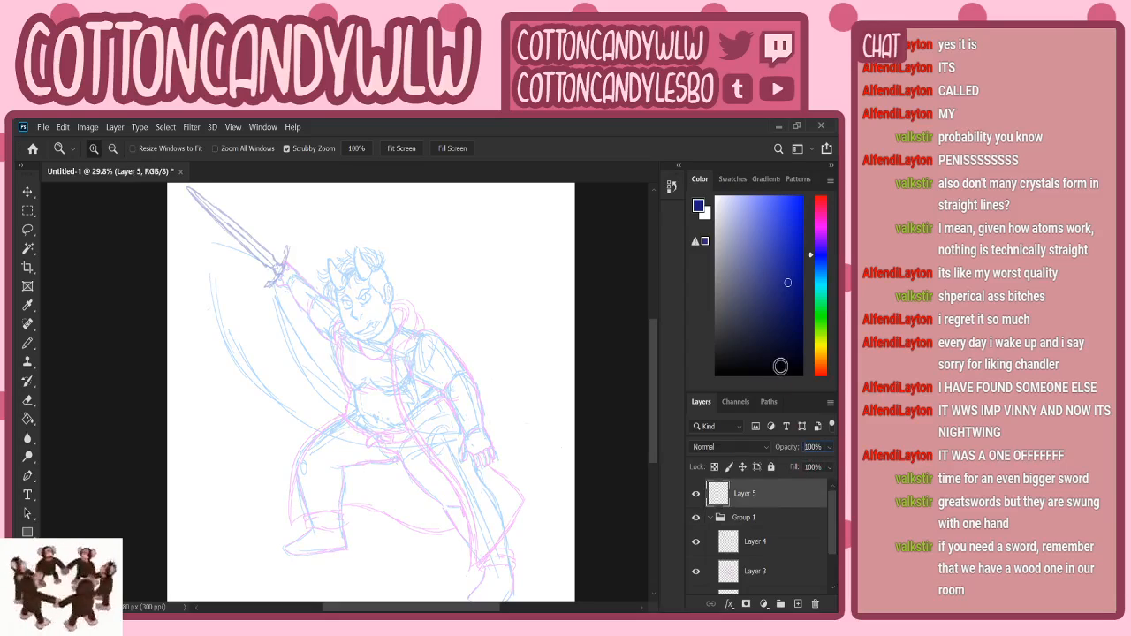
pyautogui.moveTo(361, 299); pyautogui.dragTo(404, 277)
pyautogui.click(28, 341)
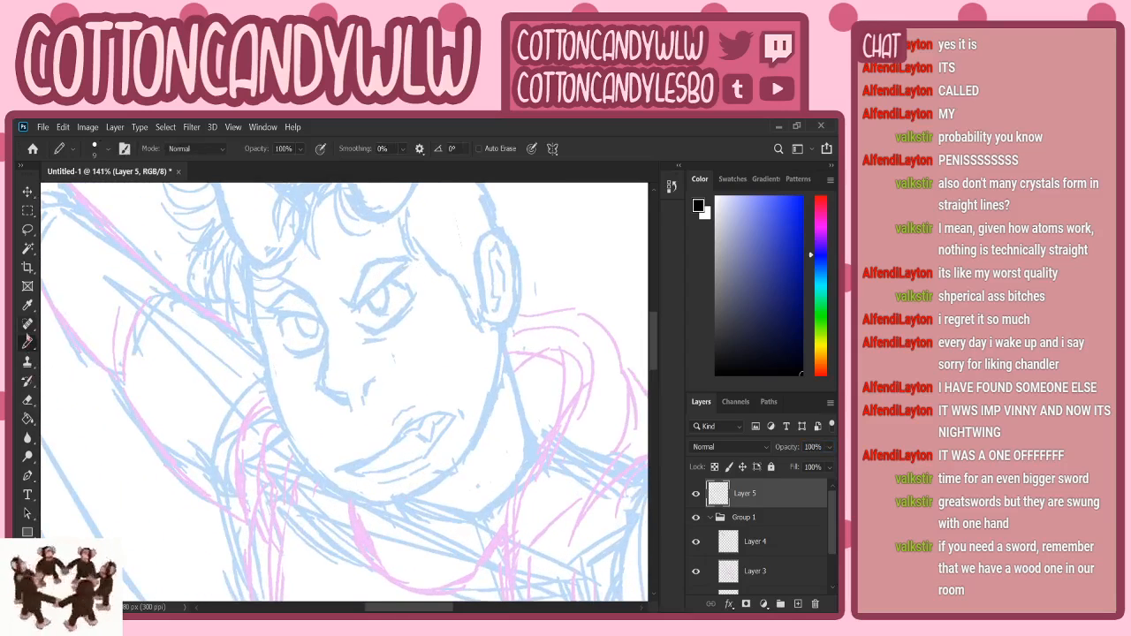
pyautogui.click(403, 149)
pyautogui.moveTo(411, 167); pyautogui.dragTo(433, 167)
pyautogui.click(405, 153)
# - Ink the nose line and nostril, the far eye with its brow and iris, and the outline of the near eye
pyautogui.moveTo(285, 284)
pyautogui.mouseDown()
pyautogui.moveTo(326, 354)
pyautogui.moveTo(321, 327)
pyautogui.moveTo(326, 342)
pyautogui.moveTo(317, 391)
pyautogui.moveTo(316, 379)
pyautogui.moveTo(330, 396)
pyautogui.moveTo(369, 380)
pyautogui.mouseUp()
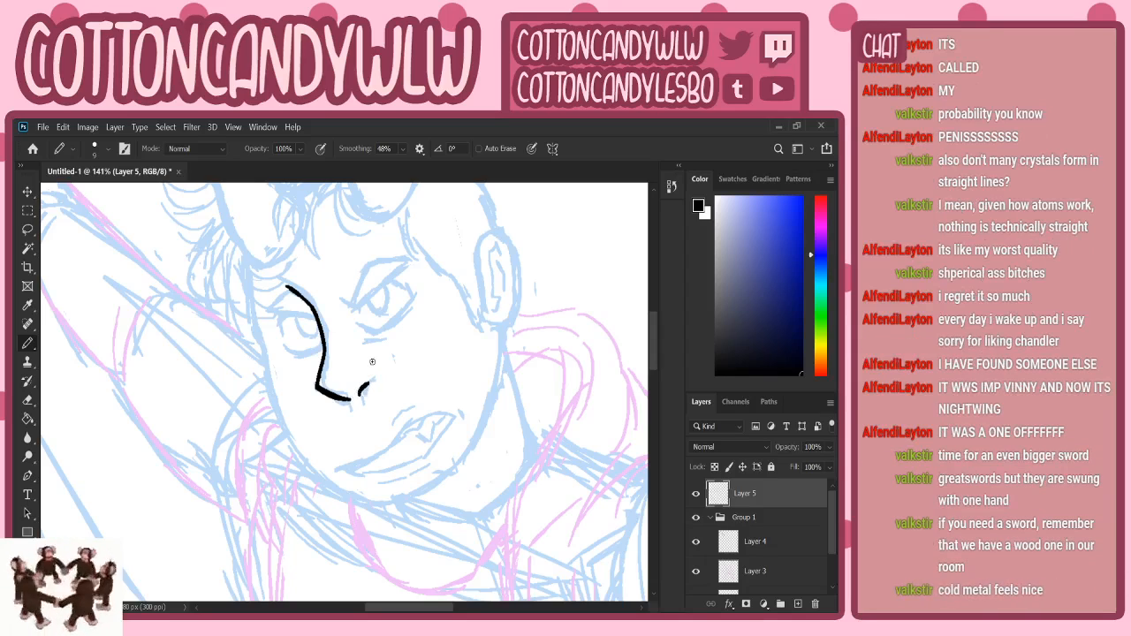
pyautogui.moveTo(269, 313); pyautogui.dragTo(316, 308)
pyautogui.moveTo(269, 313)
pyautogui.mouseDown()
pyautogui.moveTo(299, 290)
pyautogui.moveTo(303, 302)
pyautogui.moveTo(282, 315)
pyautogui.moveTo(311, 315)
pyautogui.moveTo(299, 353)
pyautogui.moveTo(320, 345)
pyautogui.moveTo(323, 329)
pyautogui.moveTo(299, 331)
pyautogui.moveTo(318, 340)
pyautogui.moveTo(322, 322)
pyautogui.mouseUp()
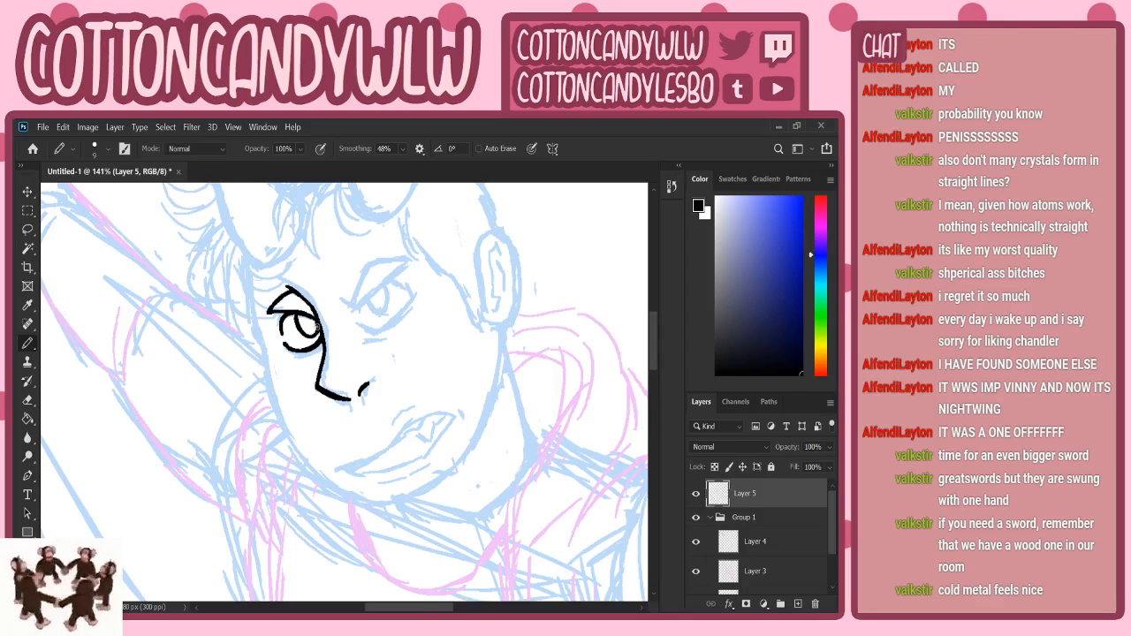
pyautogui.moveTo(351, 306)
pyautogui.mouseDown()
pyautogui.moveTo(393, 282)
pyautogui.moveTo(365, 329)
pyautogui.moveTo(413, 297)
pyautogui.moveTo(406, 285)
pyautogui.moveTo(412, 294)
pyautogui.mouseUp()
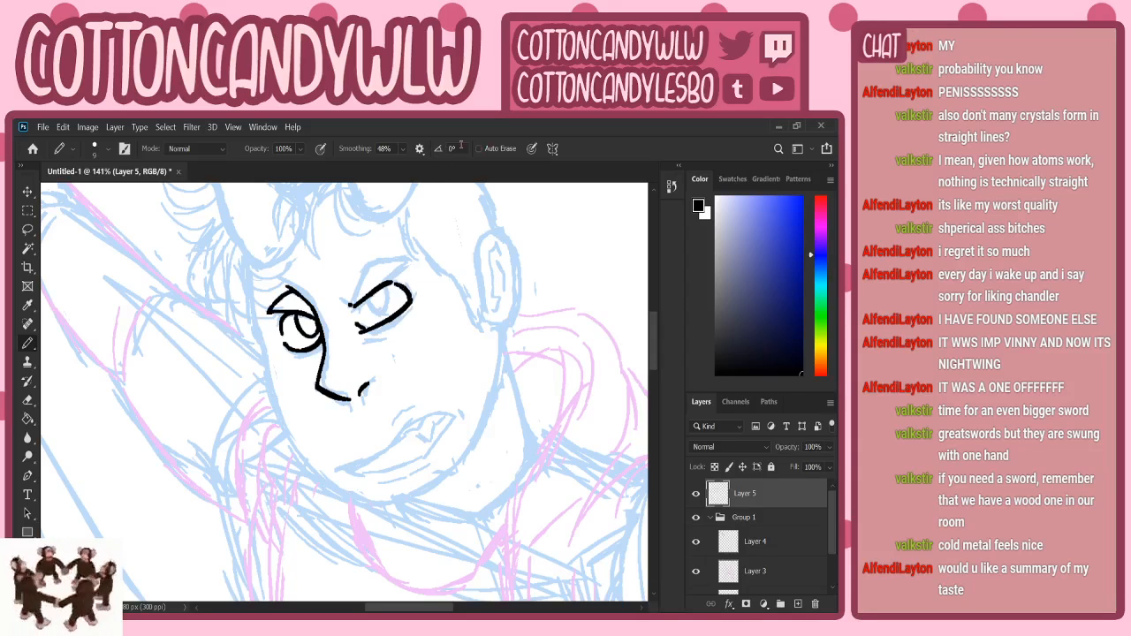
# - Set the smoothing to 38% and ink the near eye's angled brow and its iris
pyautogui.click(404, 151)
pyautogui.moveTo(414, 165); pyautogui.dragTo(409, 165)
pyautogui.click(405, 153)
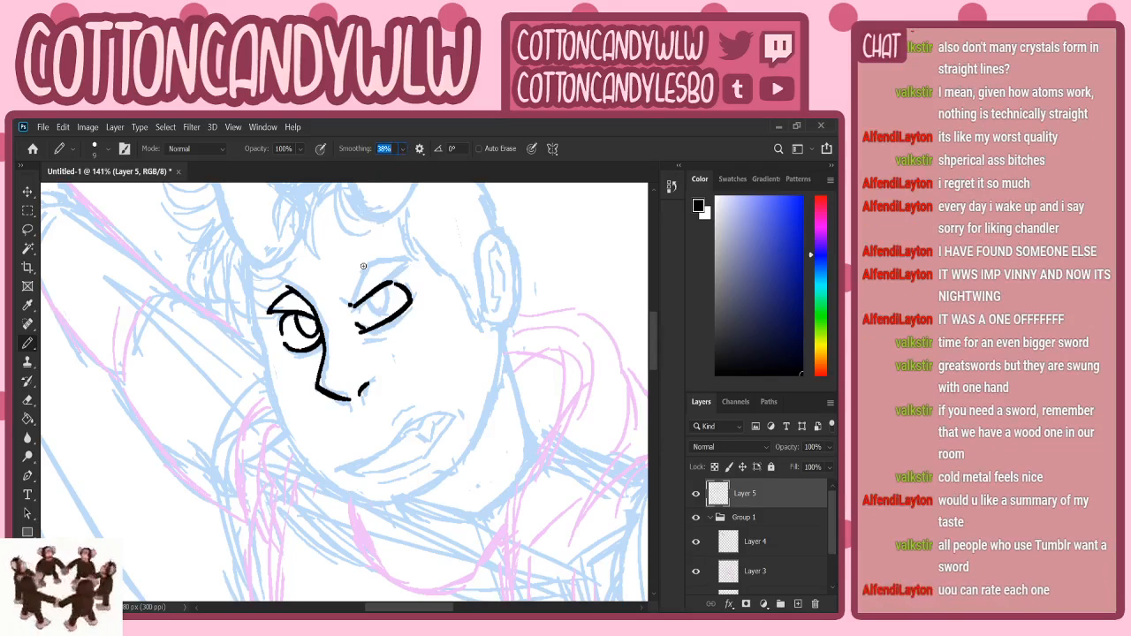
pyautogui.moveTo(341, 299)
pyautogui.mouseDown()
pyautogui.moveTo(352, 305)
pyautogui.moveTo(369, 263)
pyautogui.moveTo(408, 264)
pyautogui.mouseUp()
pyautogui.moveTo(385, 282); pyautogui.dragTo(413, 258)
pyautogui.moveTo(355, 295); pyautogui.dragTo(346, 305)
pyautogui.moveTo(367, 311)
pyautogui.mouseDown()
pyautogui.moveTo(389, 302)
pyautogui.moveTo(386, 286)
pyautogui.mouseUp()
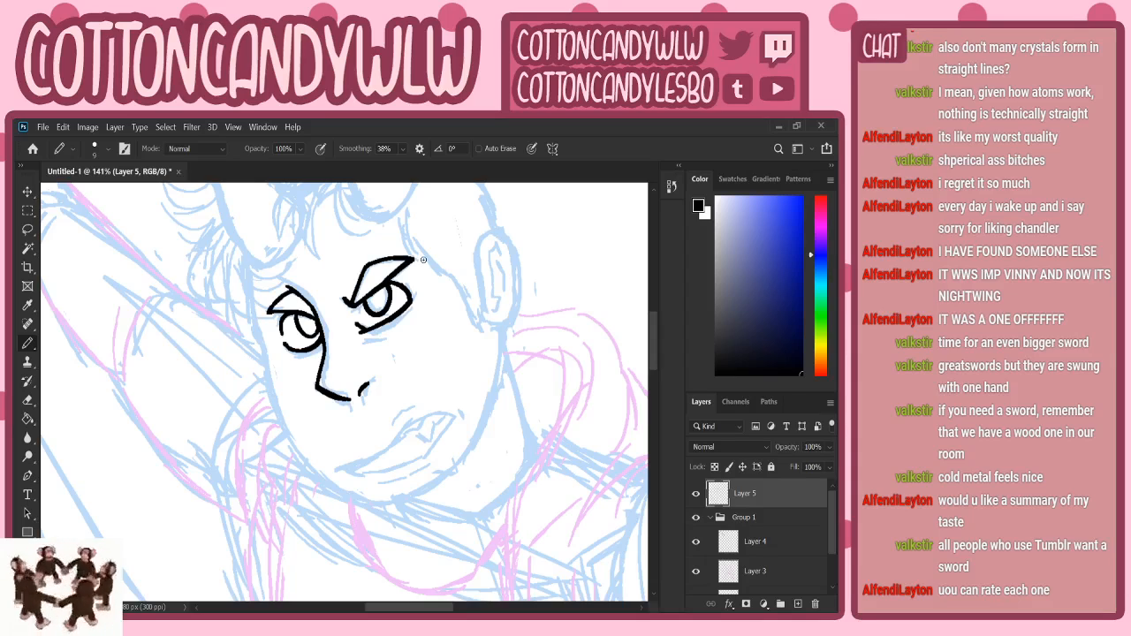
# - Ink the ear's outer contour and its inner folds over the blue sketch
pyautogui.scroll(5, 442, 309)
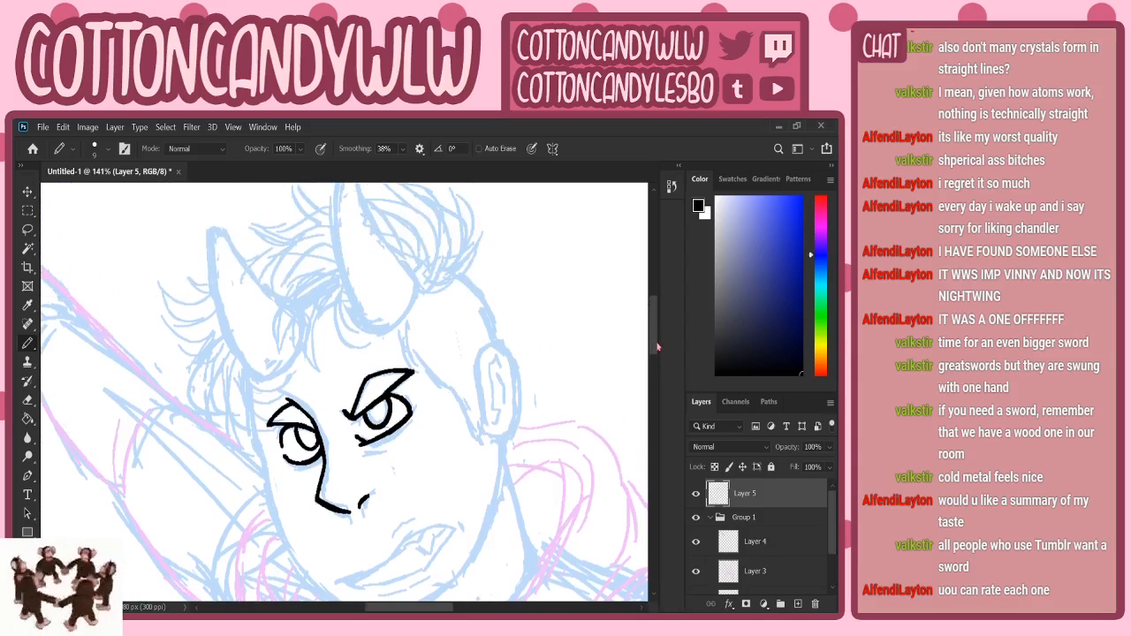
pyautogui.moveTo(483, 426)
pyautogui.mouseDown()
pyautogui.moveTo(477, 366)
pyautogui.moveTo(504, 345)
pyautogui.moveTo(519, 387)
pyautogui.moveTo(497, 438)
pyautogui.moveTo(500, 354)
pyautogui.moveTo(511, 375)
pyautogui.moveTo(502, 403)
pyautogui.mouseUp()
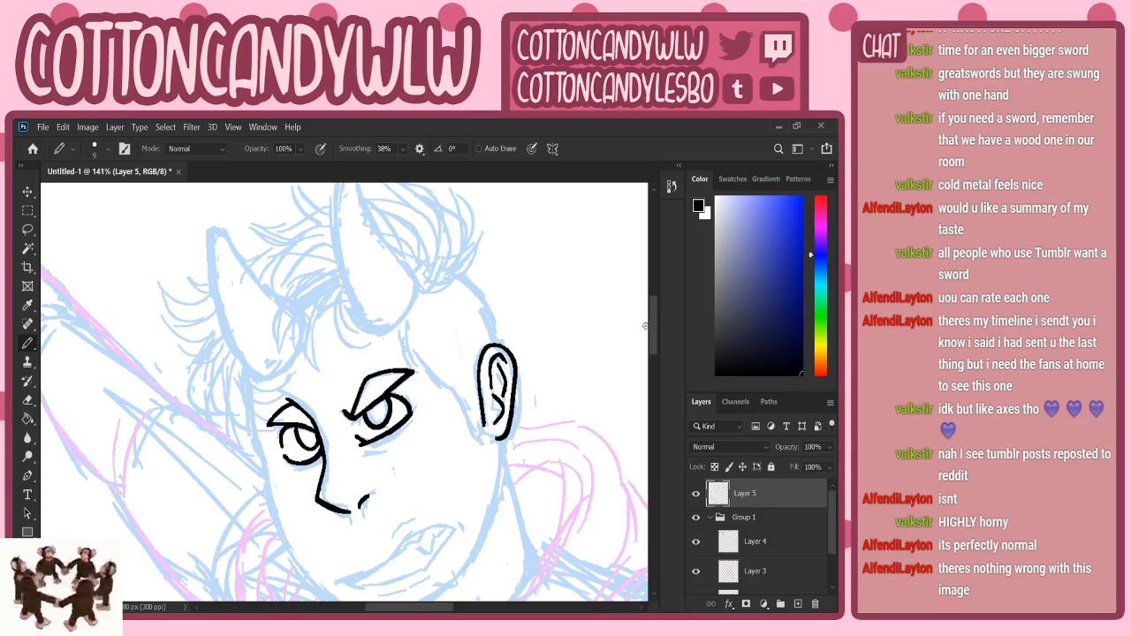
# - Ink the upper line of the snarling mouth from the low corner to the raised one
pyautogui.scroll(2, 650, 327)
pyautogui.scroll(-5, 655, 331)
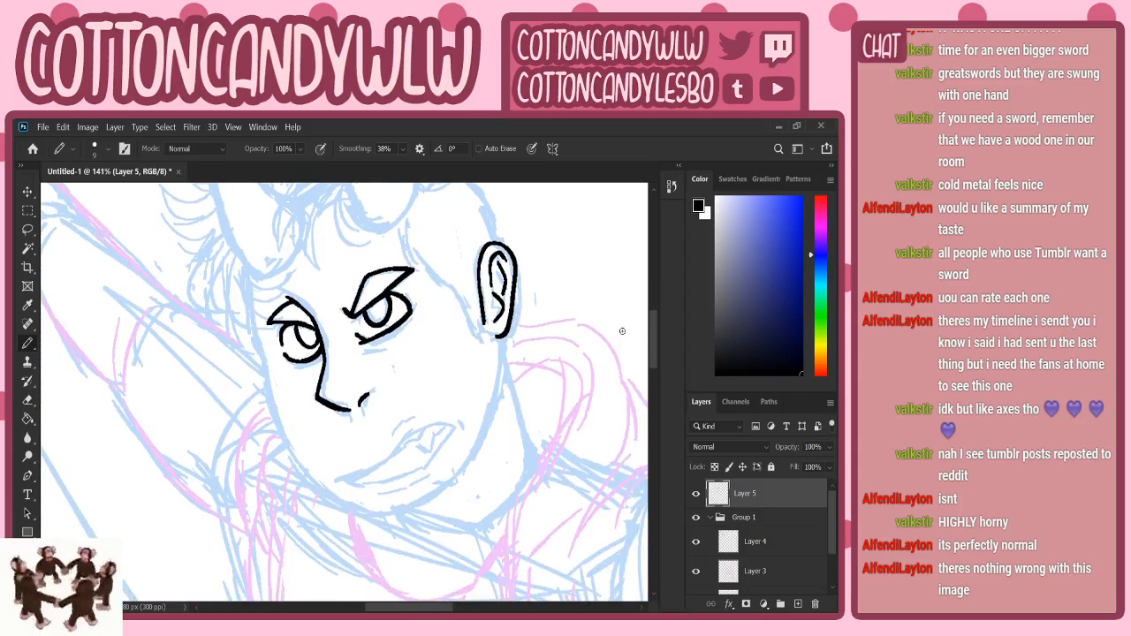
pyautogui.scroll(3, 657, 349)
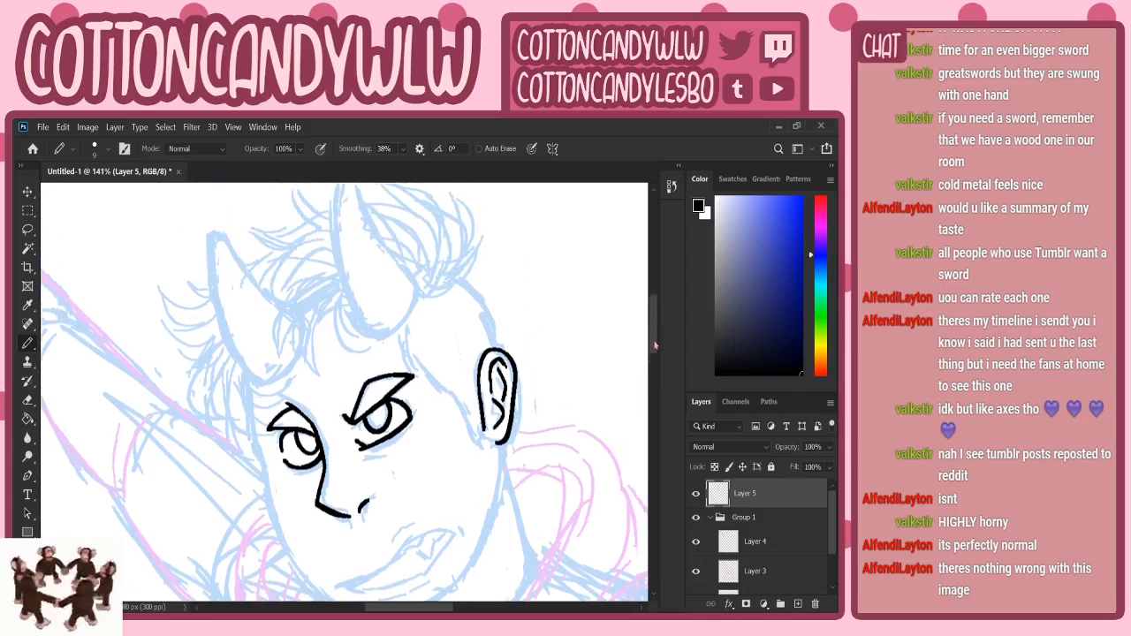
pyautogui.moveTo(341, 549)
pyautogui.mouseDown()
pyautogui.moveTo(428, 498)
pyautogui.moveTo(455, 502)
pyautogui.mouseUp()
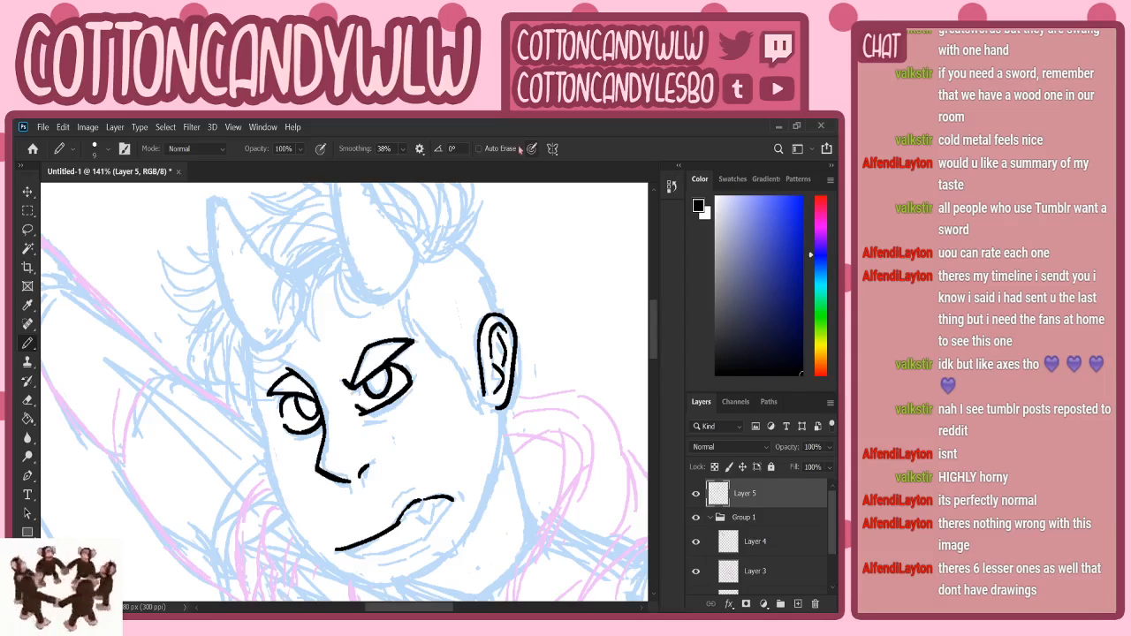
# - Set the smoothing to 43% and ink the mouth's lower edge, the upper lip curve and the fang, undoing the corner crease
pyautogui.click(408, 168)
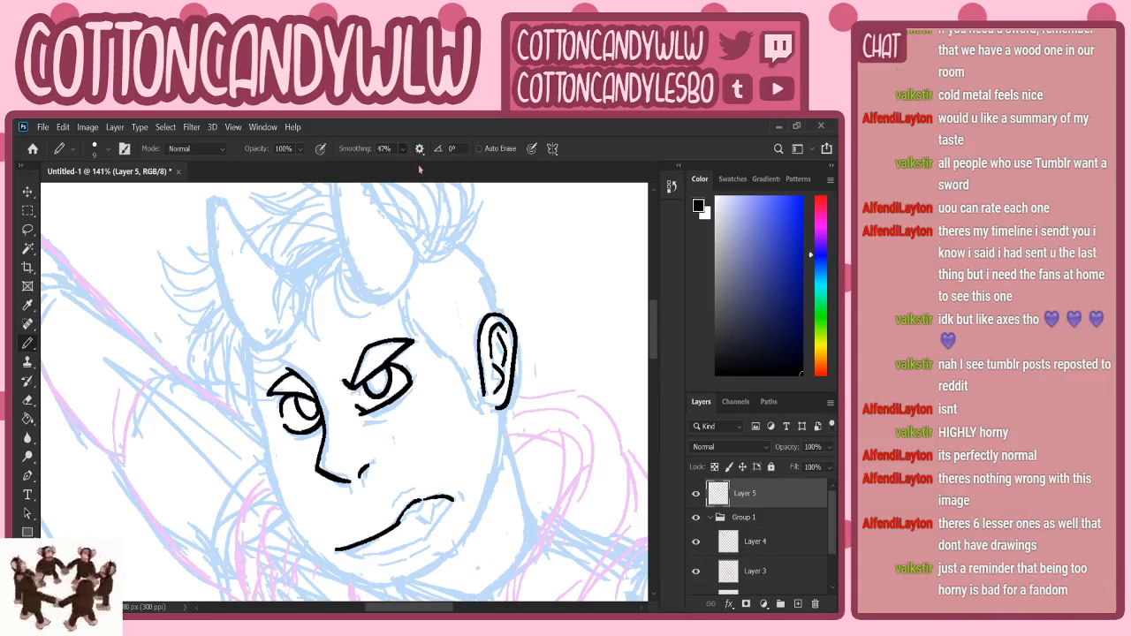
pyautogui.click(404, 151)
pyautogui.scroll(-2, 668, 305)
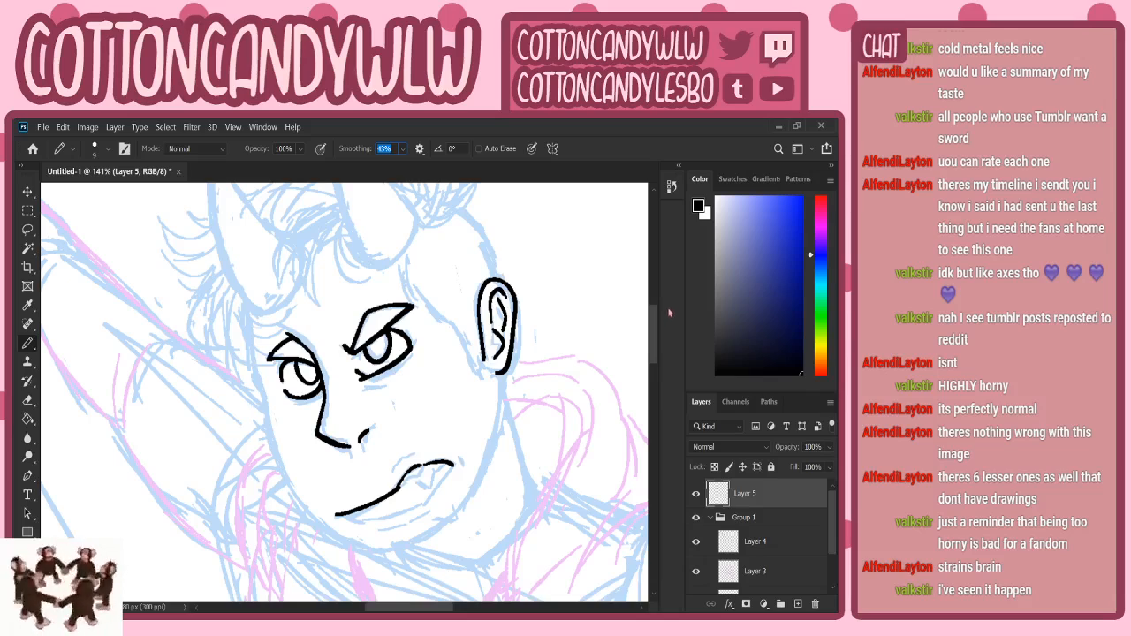
pyautogui.press('Return')
pyautogui.moveTo(345, 513)
pyautogui.mouseDown()
pyautogui.moveTo(408, 503)
pyautogui.moveTo(377, 519)
pyautogui.moveTo(407, 512)
pyautogui.moveTo(458, 481)
pyautogui.mouseUp()
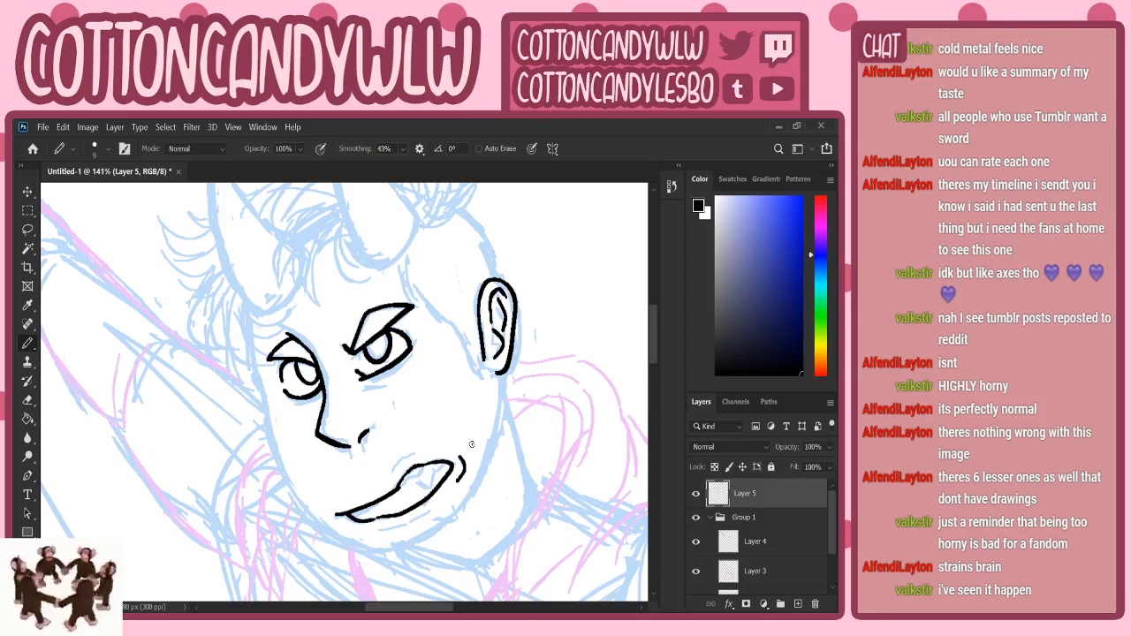
pyautogui.hotkey('ctrl', 'z')
pyautogui.moveTo(395, 477)
pyautogui.mouseDown()
pyautogui.moveTo(413, 452)
pyautogui.moveTo(432, 455)
pyautogui.moveTo(424, 486)
pyautogui.moveTo(425, 469)
pyautogui.moveTo(438, 470)
pyautogui.mouseUp()
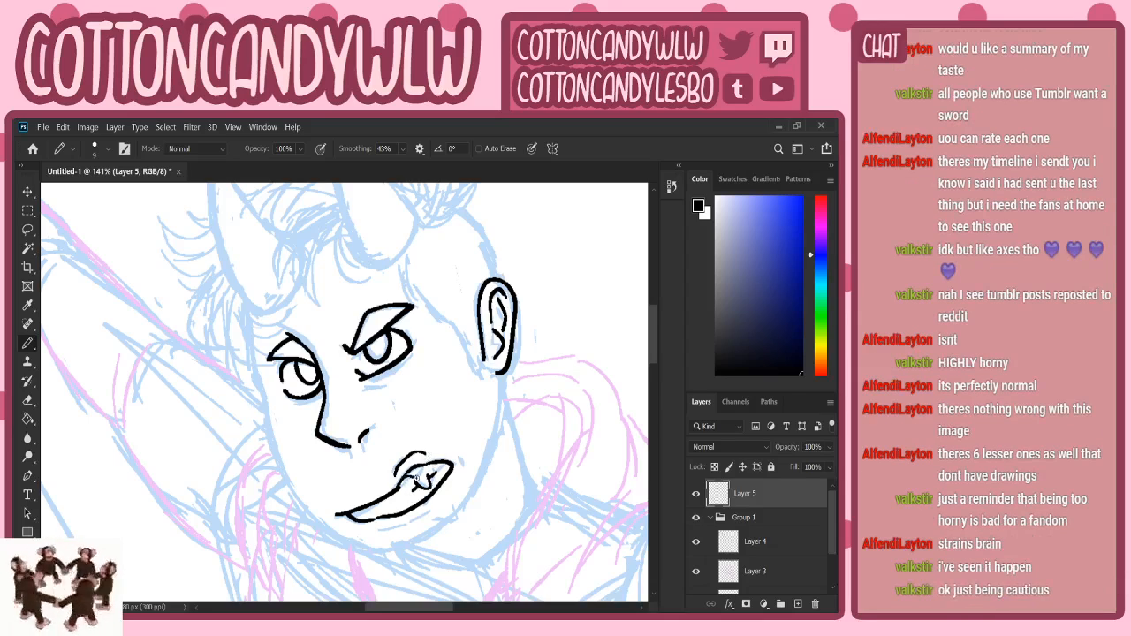
# - Add a short stroke inside the snarling mouth and ink the outline of the near horn over the blue sketch
pyautogui.moveTo(426, 473); pyautogui.dragTo(436, 460)
pyautogui.scroll(3, 656, 380)
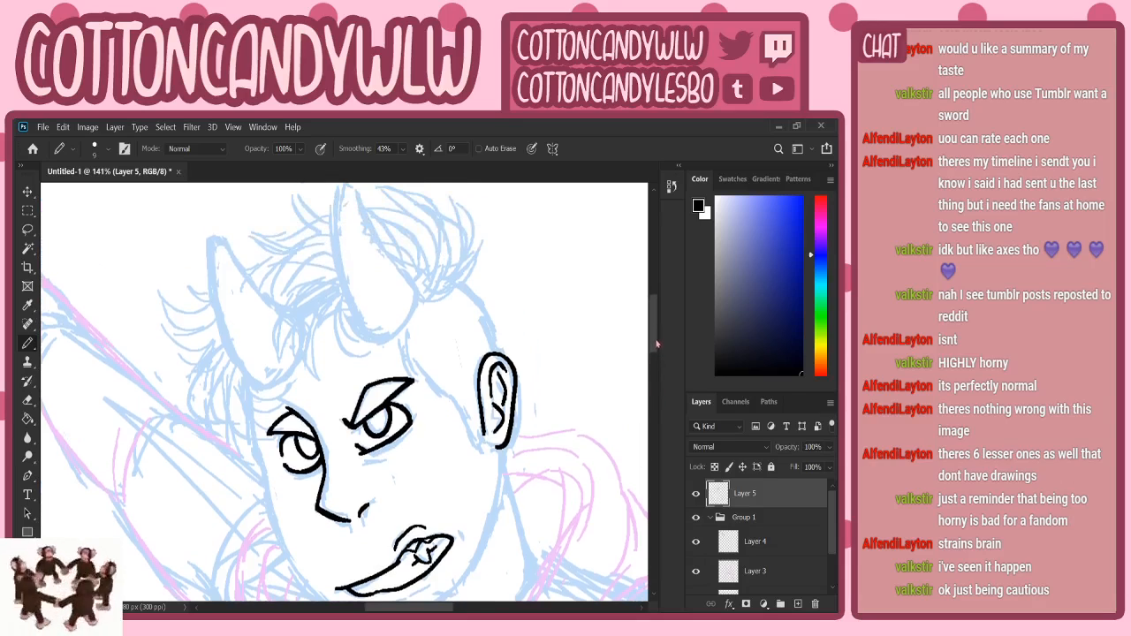
pyautogui.scroll(-4, 655, 345)
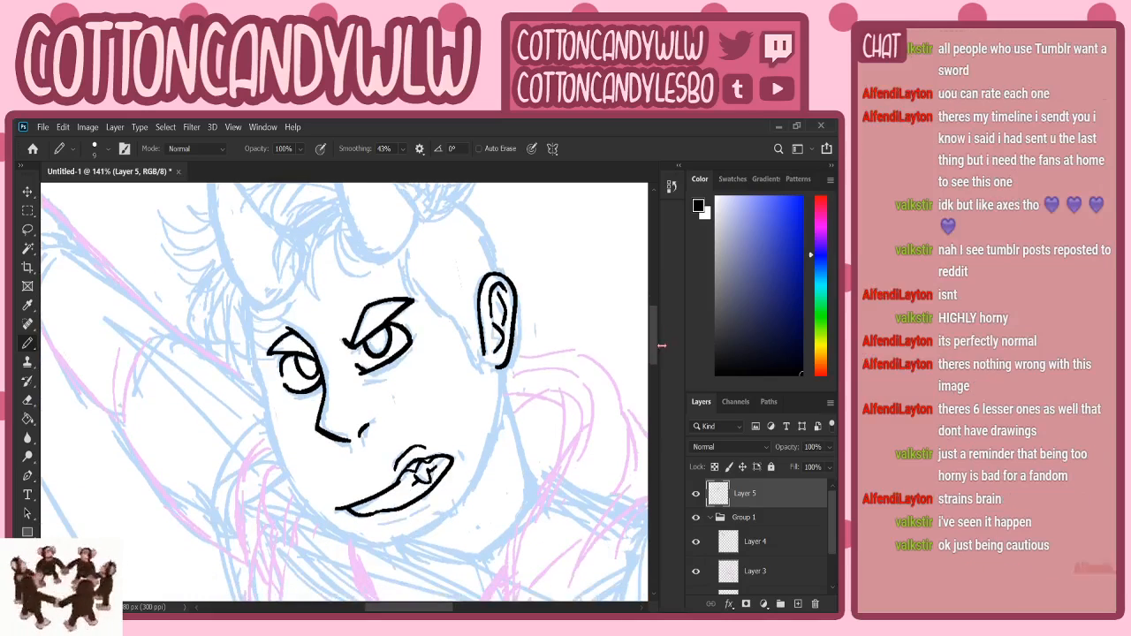
pyautogui.scroll(6, 656, 334)
pyautogui.scroll(3, 655, 334)
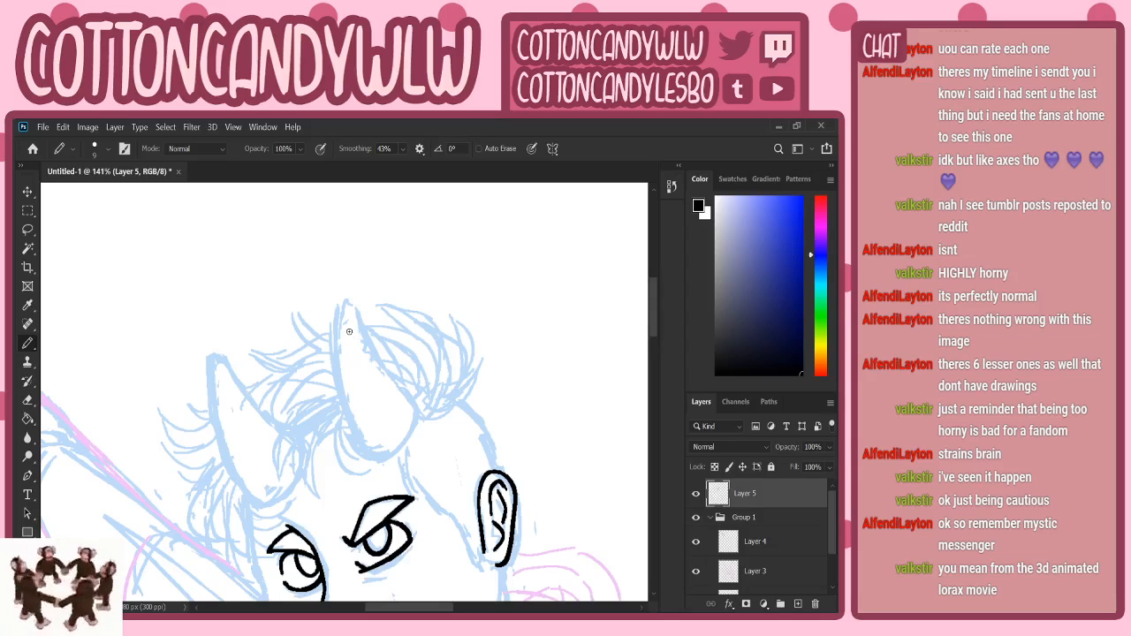
pyautogui.moveTo(346, 410)
pyautogui.mouseDown()
pyautogui.moveTo(365, 453)
pyautogui.moveTo(340, 309)
pyautogui.moveTo(353, 296)
pyautogui.moveTo(347, 304)
pyautogui.moveTo(411, 413)
pyautogui.moveTo(399, 444)
pyautogui.moveTo(403, 427)
pyautogui.mouseUp()
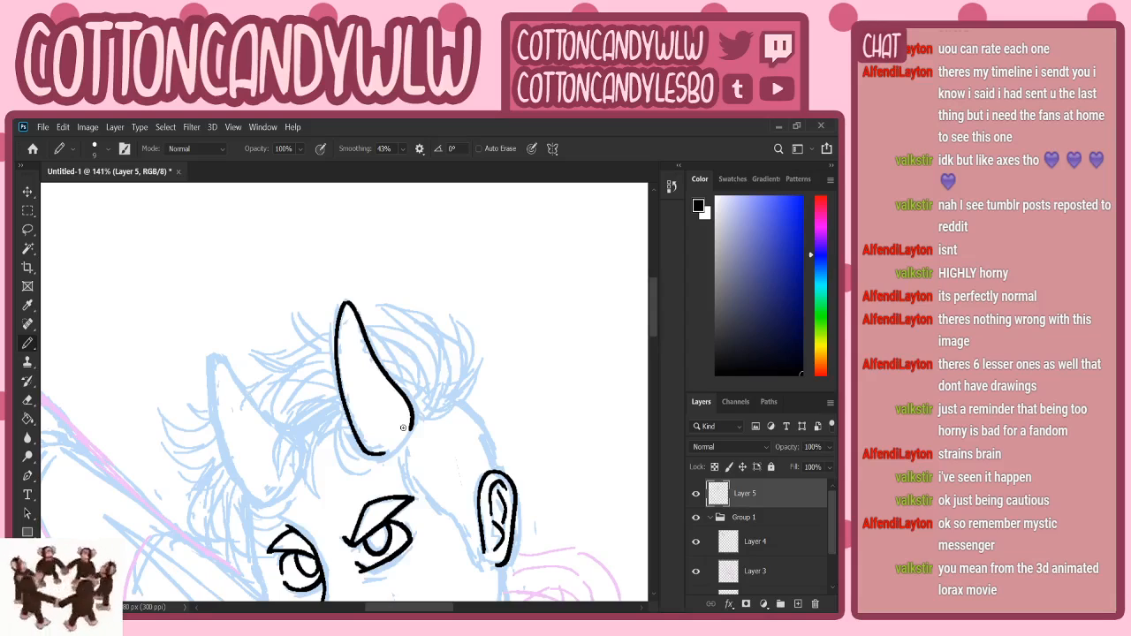
# - Ink the angled hairline from the near horn's base down to the front of the ear, redoing unsatisfactory strokes
pyautogui.scroll(-3, 653, 351)
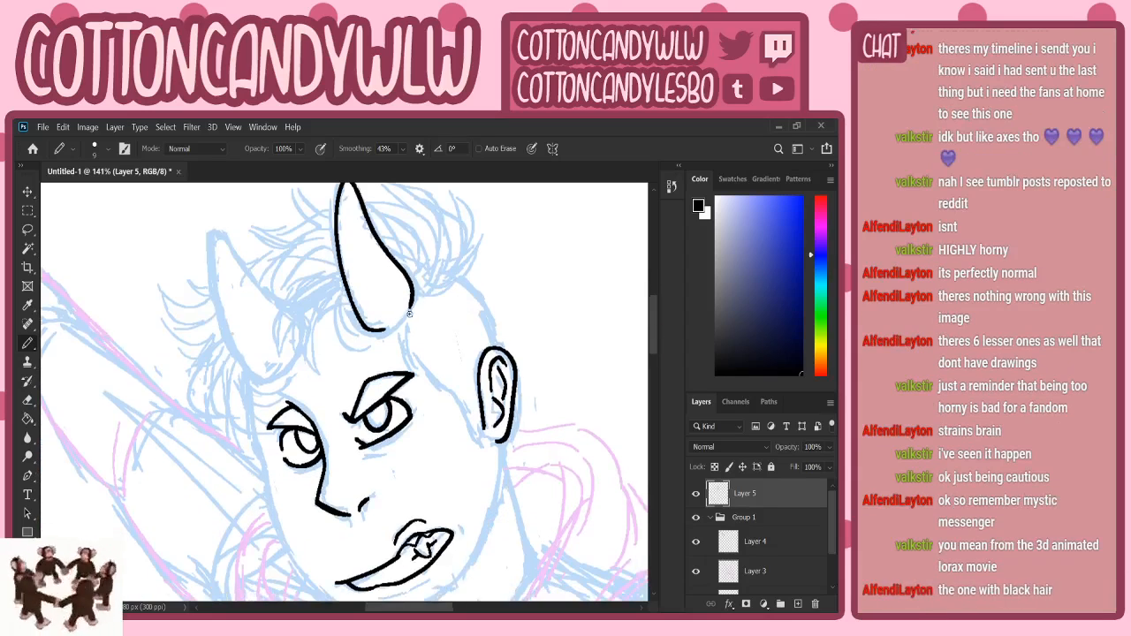
pyautogui.moveTo(409, 313)
pyautogui.mouseDown()
pyautogui.moveTo(409, 346)
pyautogui.moveTo(471, 432)
pyautogui.moveTo(491, 417)
pyautogui.moveTo(479, 439)
pyautogui.moveTo(497, 461)
pyautogui.moveTo(491, 453)
pyautogui.mouseUp()
pyautogui.hotkey('ctrl', 'z')
pyautogui.hotkey('ctrl', 'z')
pyautogui.hotkey('ctrl', 'z')
pyautogui.hotkey('ctrl', 'z')
pyautogui.hotkey('ctrl', 'z')
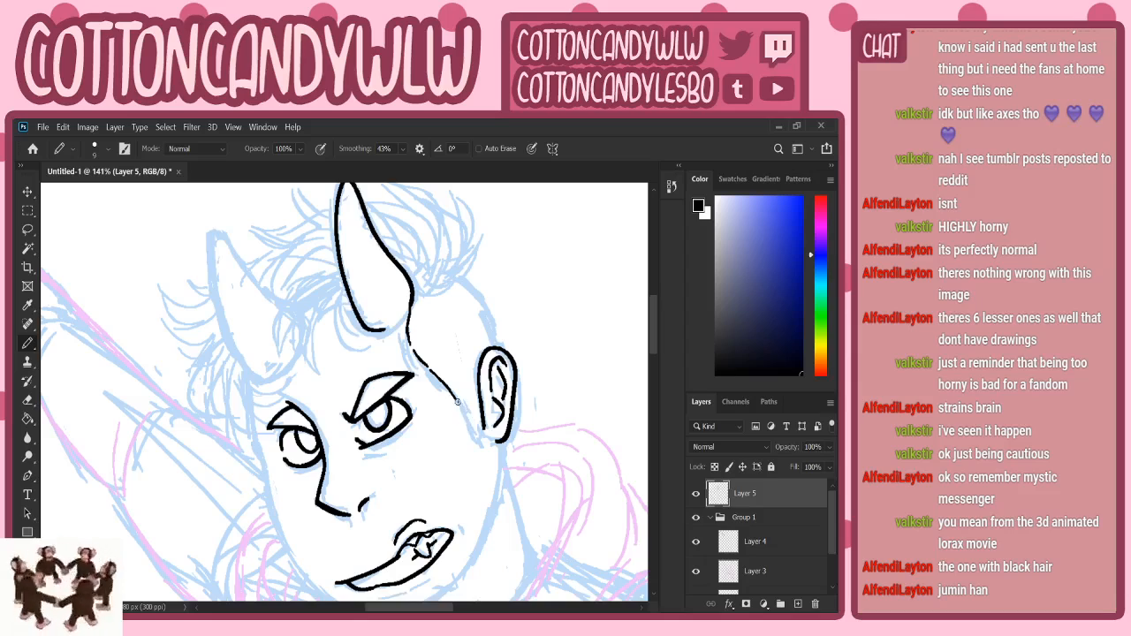
pyautogui.moveTo(458, 402)
pyautogui.mouseDown()
pyautogui.moveTo(487, 449)
pyautogui.moveTo(483, 383)
pyautogui.moveTo(469, 385)
pyautogui.moveTo(495, 444)
pyautogui.mouseUp()
pyautogui.hotkey('ctrl', 'z')
pyautogui.hotkey('ctrl', 'z')
pyautogui.hotkey('ctrl', 'z')
pyautogui.moveTo(458, 402); pyautogui.dragTo(480, 434)
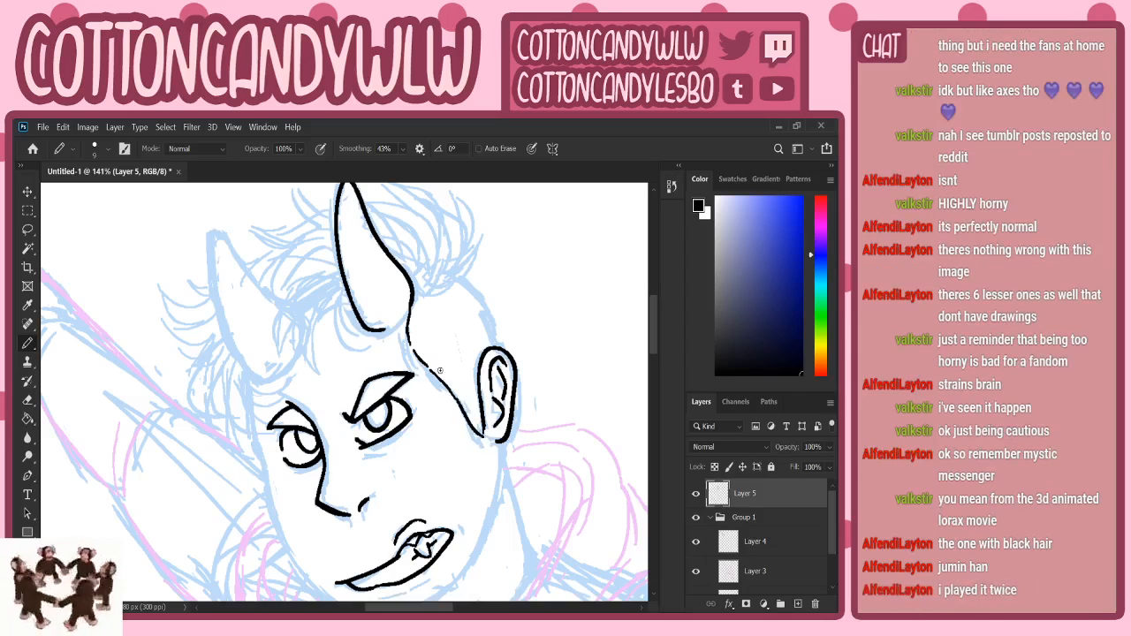
pyautogui.moveTo(431, 371); pyautogui.dragTo(408, 340)
# - Ink the curve of the head from the back of the hair down to the top of the ear
pyautogui.moveTo(461, 281); pyautogui.dragTo(502, 347)
pyautogui.hotkey('ctrl', 'z')
pyautogui.moveTo(459, 278); pyautogui.dragTo(496, 349)
# - Ink the rearmost hair strand flicking upward from the top of the head curve, retrying it until it fits the sketch
pyautogui.scroll(3, 652, 334)
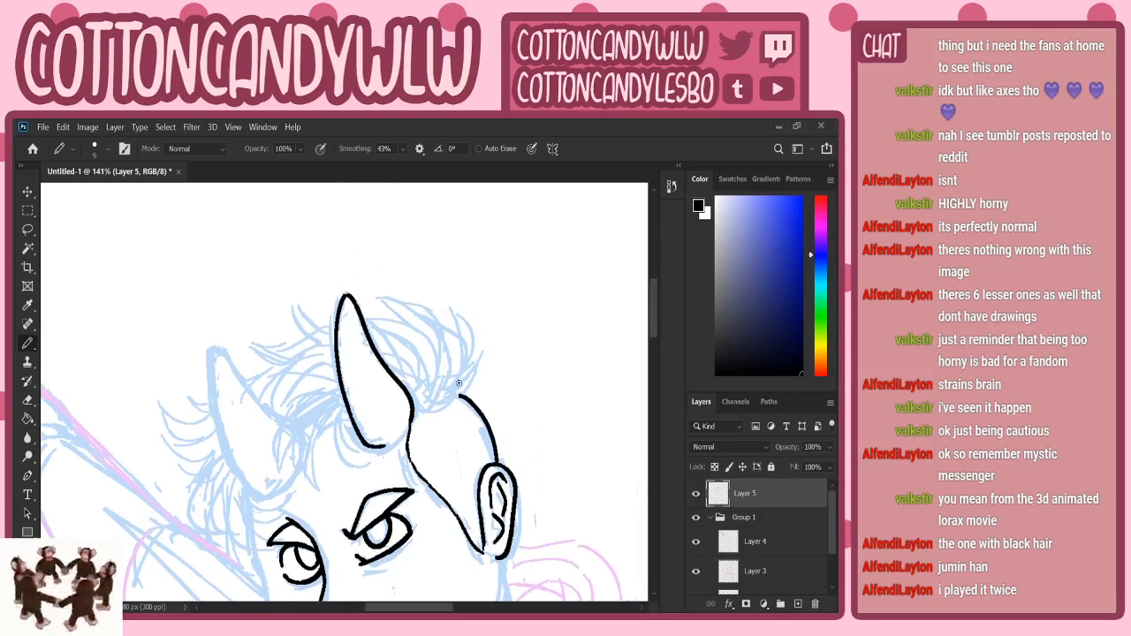
pyautogui.moveTo(448, 399)
pyautogui.mouseDown()
pyautogui.moveTo(472, 376)
pyautogui.moveTo(476, 338)
pyautogui.mouseUp()
pyautogui.hotkey('ctrl', 'z')
pyautogui.moveTo(448, 400); pyautogui.dragTo(482, 355)
pyautogui.hotkey('ctrl', 'z')
pyautogui.moveTo(448, 400); pyautogui.dragTo(475, 358)
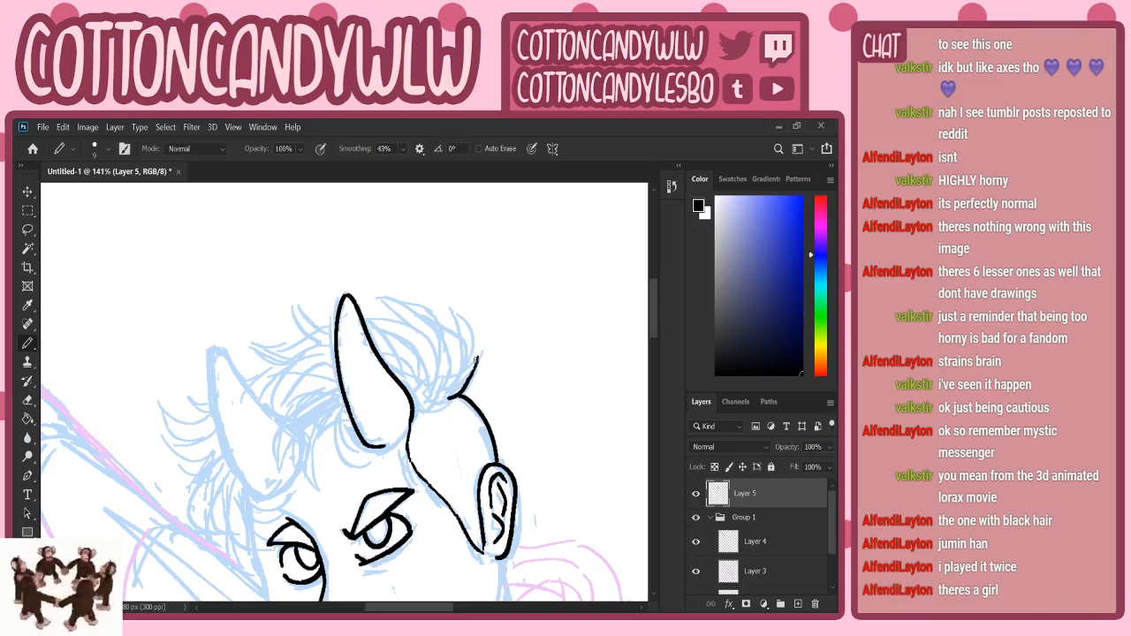
pyautogui.hotkey('ctrl', 'z')
pyautogui.moveTo(448, 399)
pyautogui.mouseDown()
pyautogui.moveTo(476, 379)
pyautogui.moveTo(483, 352)
pyautogui.mouseUp()
pyautogui.hotkey('ctrl', 'z')
pyautogui.moveTo(448, 399); pyautogui.dragTo(485, 346)
pyautogui.hotkey('ctrl', 'z')
# - Ink the large pointed hair locks sweeping up behind the near horn, redoing the first lock's curve
pyautogui.moveTo(378, 299)
pyautogui.mouseDown()
pyautogui.moveTo(418, 323)
pyautogui.moveTo(433, 395)
pyautogui.mouseUp()
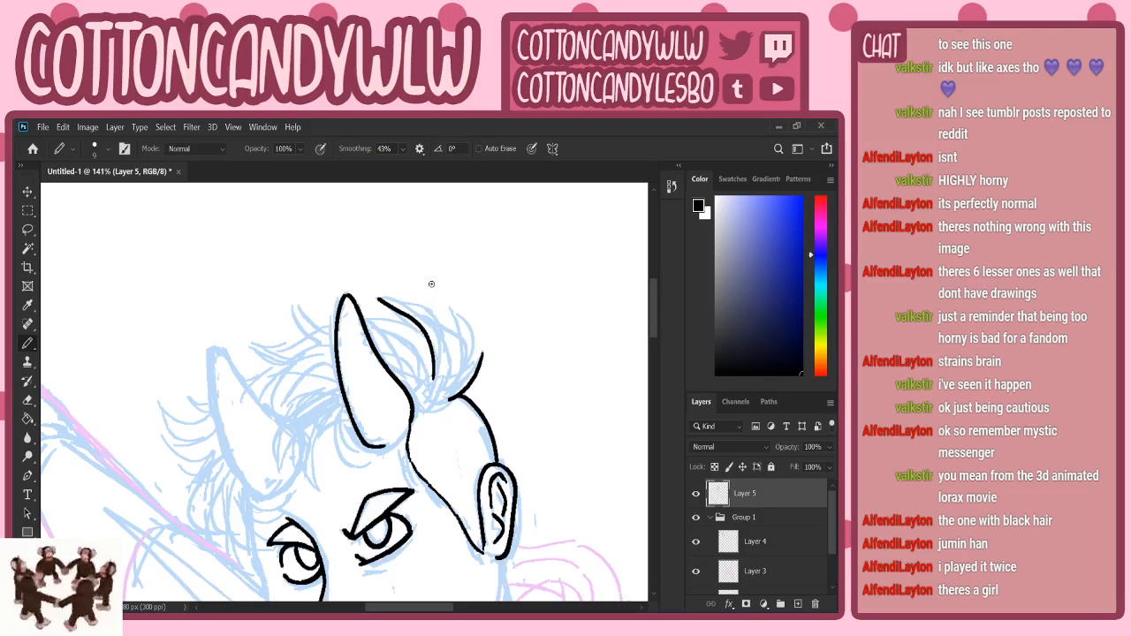
pyautogui.hotkey('ctrl', 'z')
pyautogui.moveTo(378, 298)
pyautogui.mouseDown()
pyautogui.moveTo(429, 346)
pyautogui.moveTo(436, 375)
pyautogui.moveTo(452, 359)
pyautogui.moveTo(429, 316)
pyautogui.moveTo(400, 307)
pyautogui.moveTo(429, 327)
pyautogui.mouseUp()
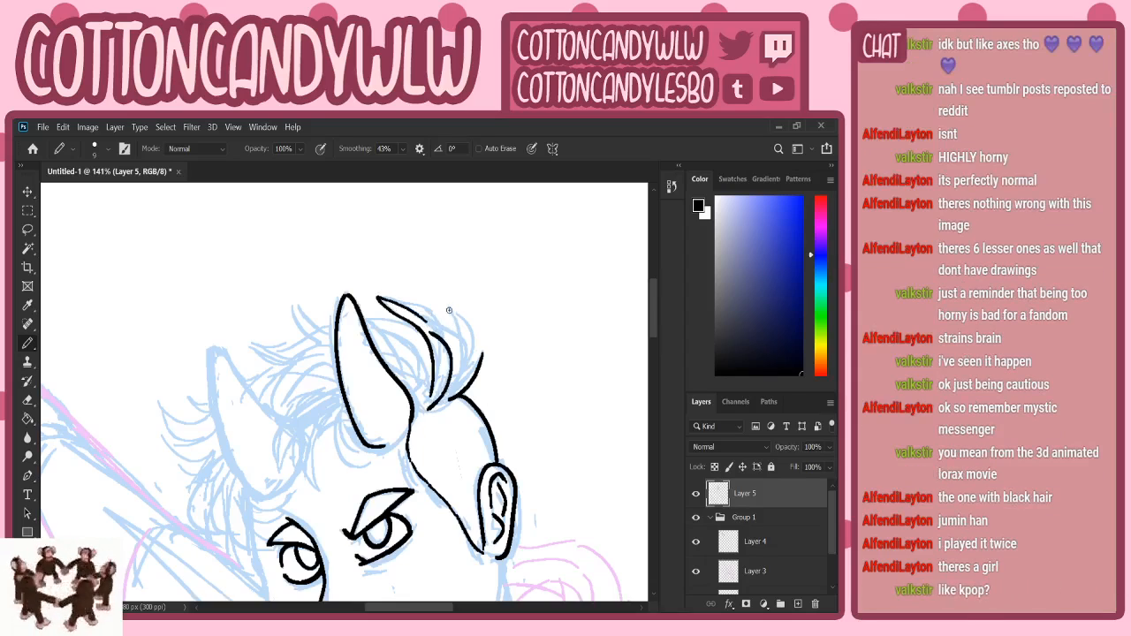
pyautogui.hotkey('ctrl', 'z')
pyautogui.moveTo(378, 295)
pyautogui.mouseDown()
pyautogui.moveTo(441, 329)
pyautogui.moveTo(434, 378)
pyautogui.moveTo(475, 353)
pyautogui.moveTo(452, 311)
pyautogui.mouseUp()
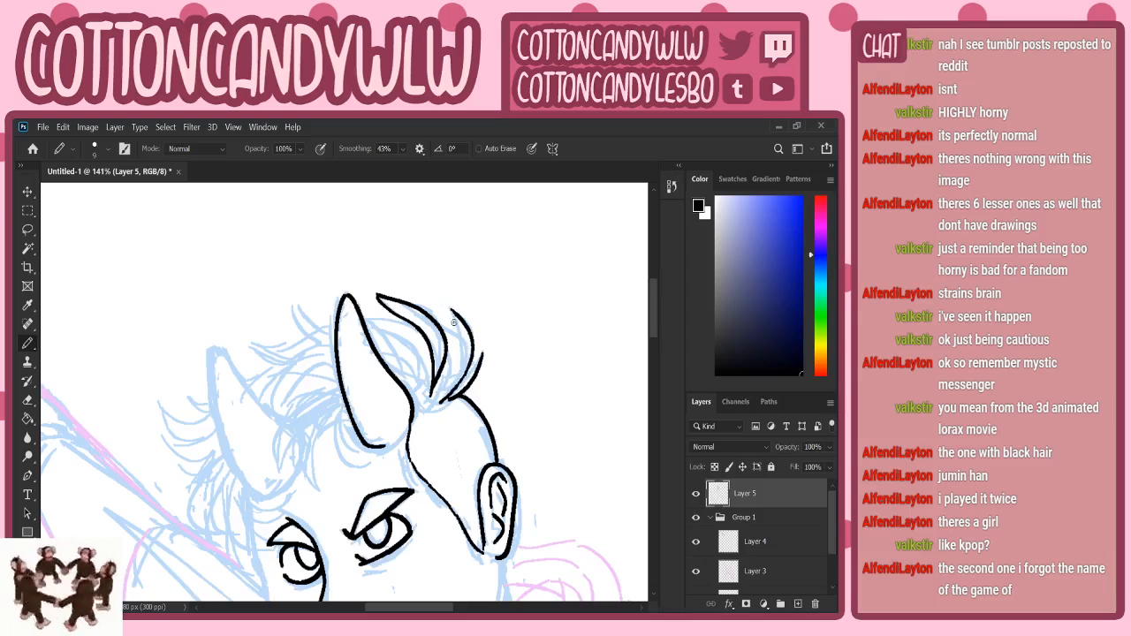
pyautogui.moveTo(442, 402); pyautogui.dragTo(453, 288)
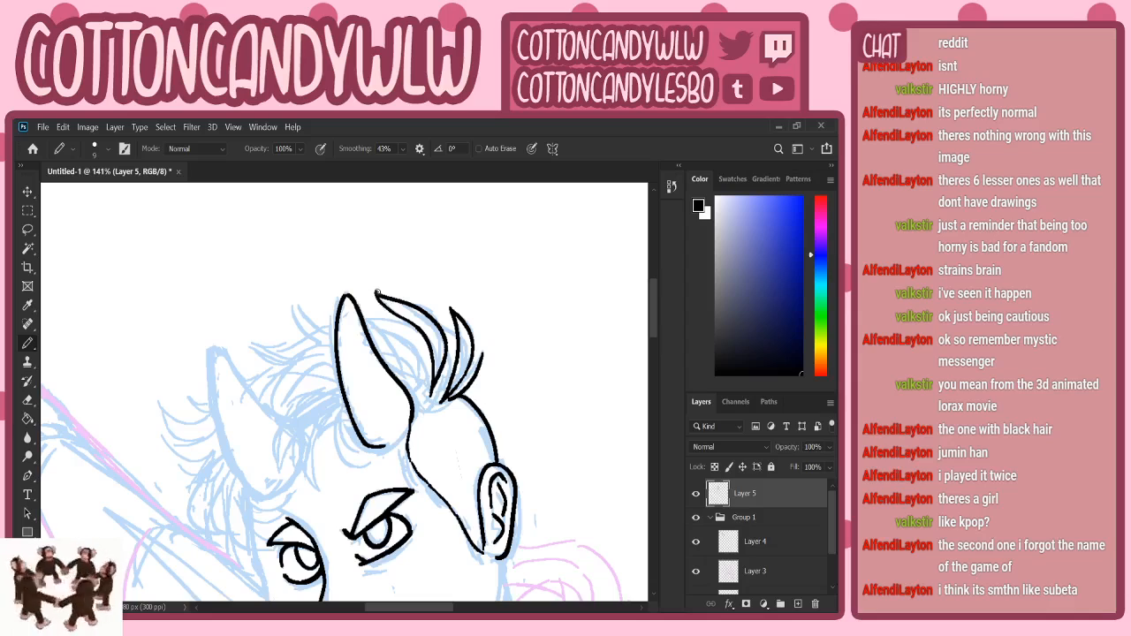
pyautogui.moveTo(402, 299)
pyautogui.mouseDown()
pyautogui.moveTo(455, 334)
pyautogui.moveTo(437, 402)
pyautogui.mouseUp()
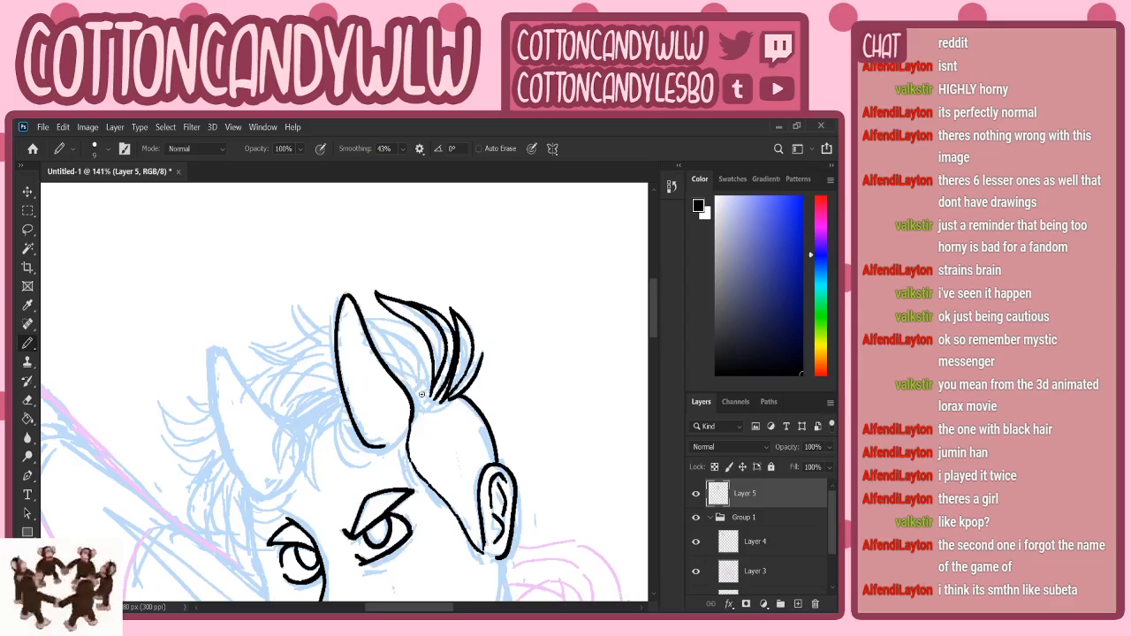
# - Fill the hair behind the near horn with curved inner strands and close the rearmost lock into a pointed tip
pyautogui.moveTo(416, 406)
pyautogui.mouseDown()
pyautogui.moveTo(423, 393)
pyautogui.moveTo(372, 348)
pyautogui.mouseUp()
pyautogui.moveTo(423, 400)
pyautogui.mouseDown()
pyautogui.moveTo(387, 335)
pyautogui.moveTo(368, 328)
pyautogui.moveTo(417, 399)
pyautogui.mouseUp()
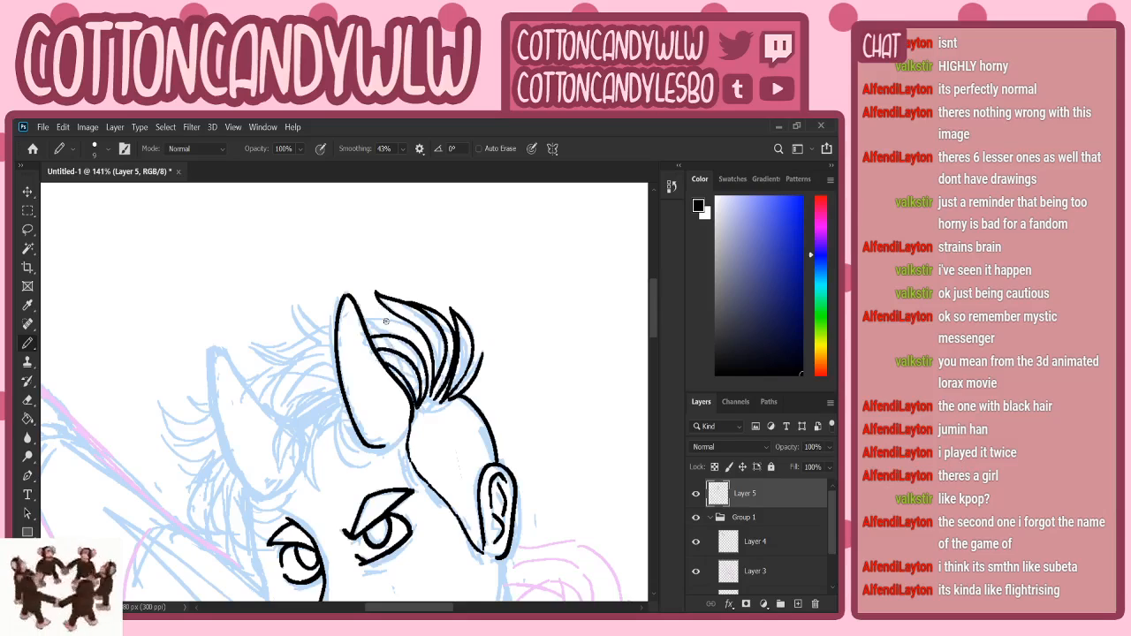
pyautogui.moveTo(360, 309); pyautogui.dragTo(416, 348)
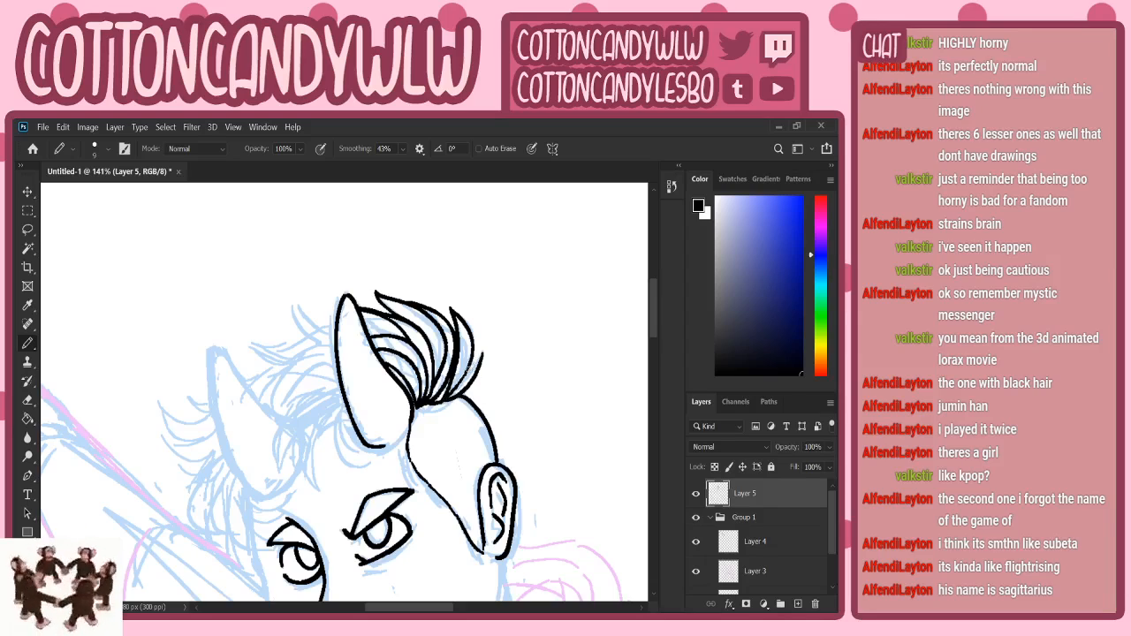
pyautogui.moveTo(465, 375); pyautogui.dragTo(481, 354)
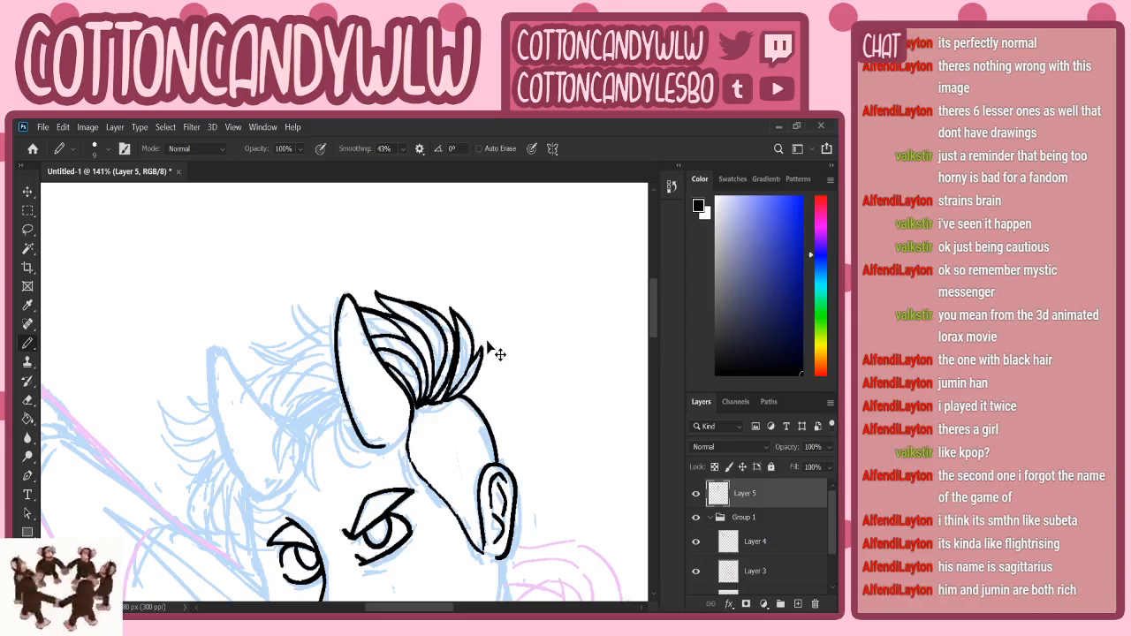
pyautogui.moveTo(481, 355); pyautogui.dragTo(484, 343)
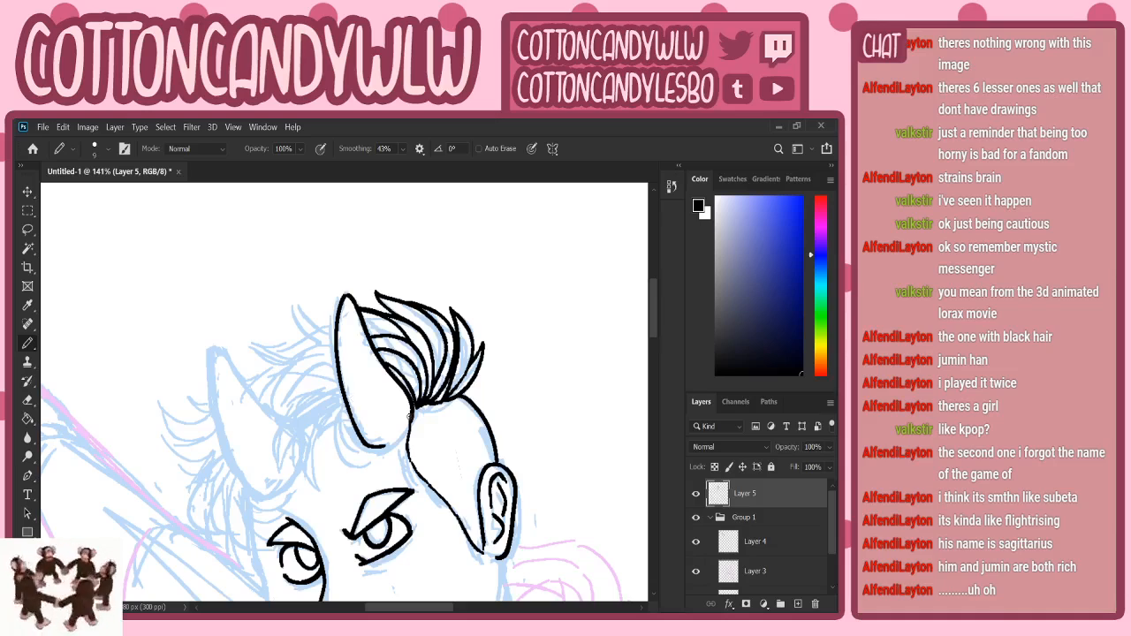
# - Extend the line at the near horn's base and ink the curled fringe lock falling over the forehead
pyautogui.moveTo(410, 418); pyautogui.dragTo(402, 429)
pyautogui.moveTo(344, 406)
pyautogui.mouseDown()
pyautogui.moveTo(309, 478)
pyautogui.moveTo(338, 497)
pyautogui.mouseUp()
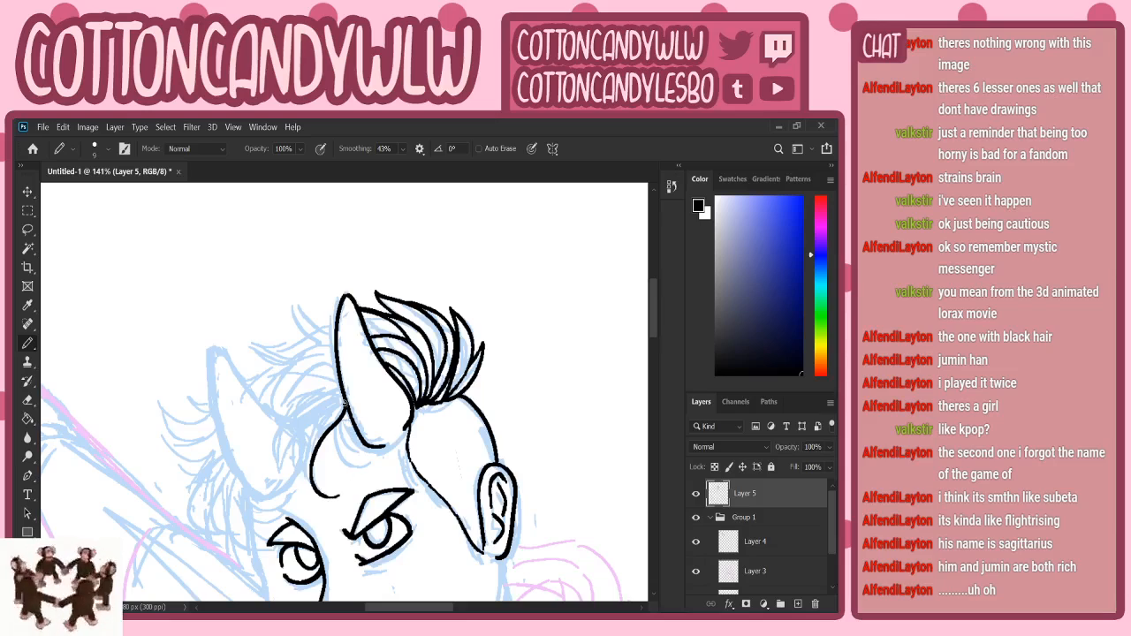
pyautogui.hotkey('ctrl', 'z')
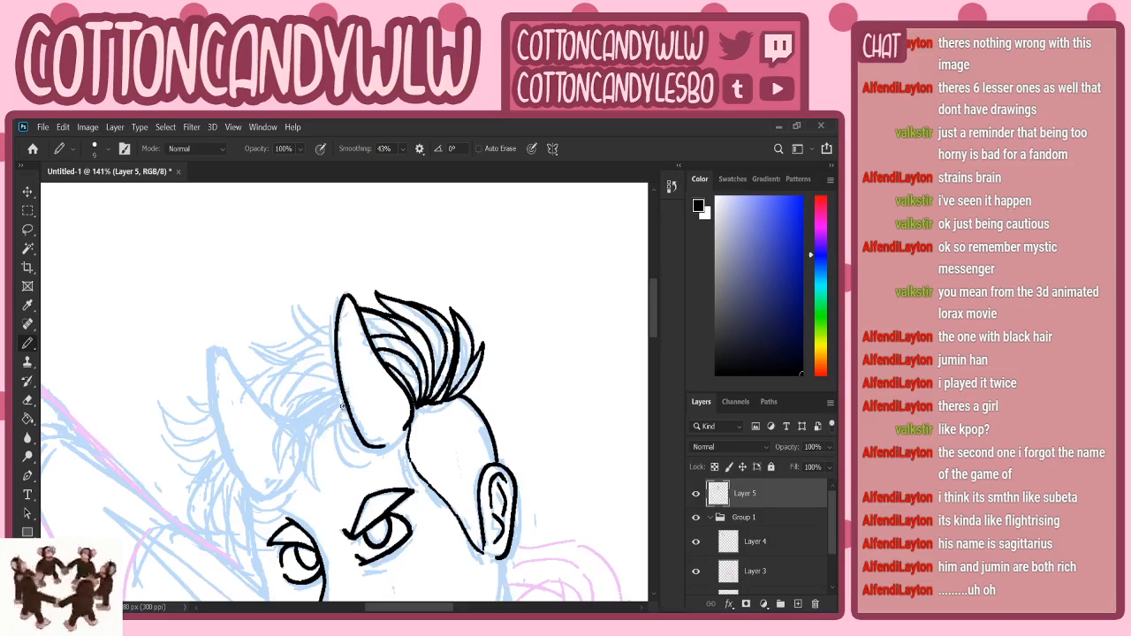
pyautogui.moveTo(342, 406)
pyautogui.mouseDown()
pyautogui.moveTo(311, 447)
pyautogui.moveTo(325, 483)
pyautogui.mouseUp()
pyautogui.moveTo(339, 389)
pyautogui.mouseDown()
pyautogui.moveTo(285, 444)
pyautogui.moveTo(339, 474)
pyautogui.mouseUp()
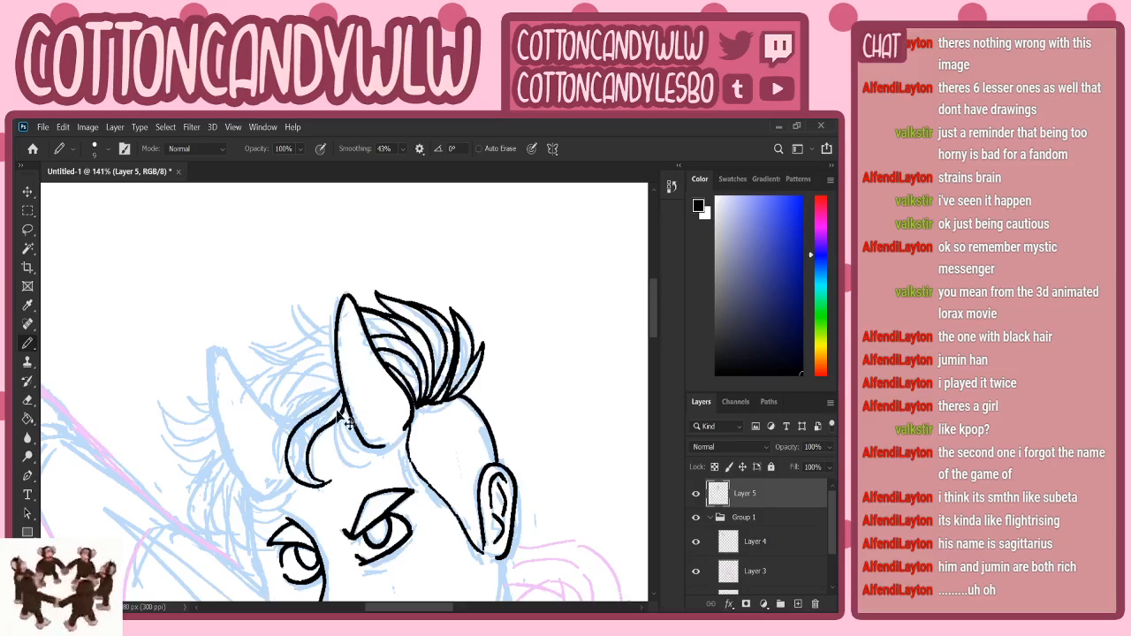
pyautogui.hotkey('ctrl', 'z')
pyautogui.moveTo(340, 387)
pyautogui.mouseDown()
pyautogui.moveTo(306, 417)
pyautogui.moveTo(286, 461)
pyautogui.moveTo(333, 481)
pyautogui.mouseUp()
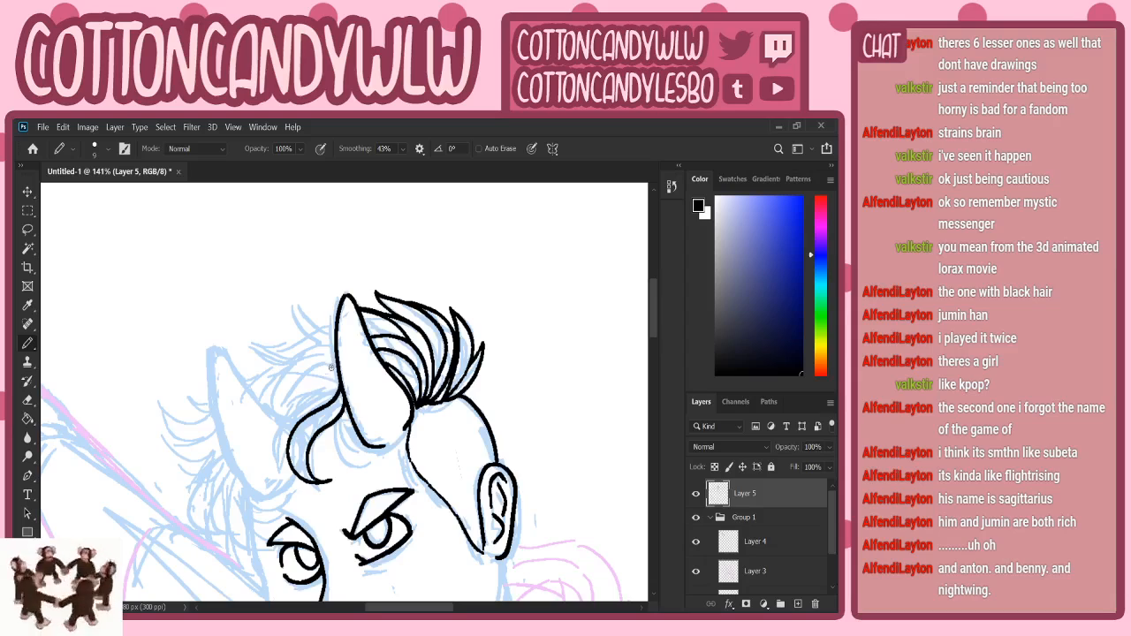
# - Ink more fringe locks in front of the near horn and the upturned tuft beside its tip
pyautogui.moveTo(338, 389)
pyautogui.mouseDown()
pyautogui.moveTo(263, 457)
pyautogui.moveTo(320, 395)
pyautogui.mouseUp()
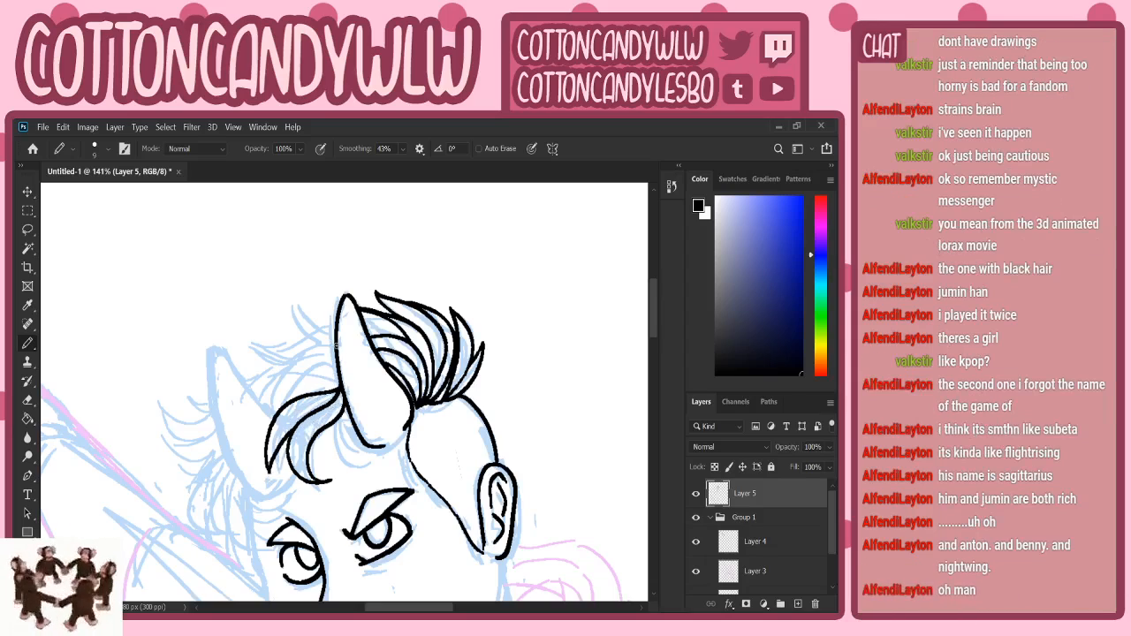
pyautogui.moveTo(289, 402)
pyautogui.mouseDown()
pyautogui.moveTo(313, 368)
pyautogui.moveTo(342, 357)
pyautogui.moveTo(307, 402)
pyautogui.mouseUp()
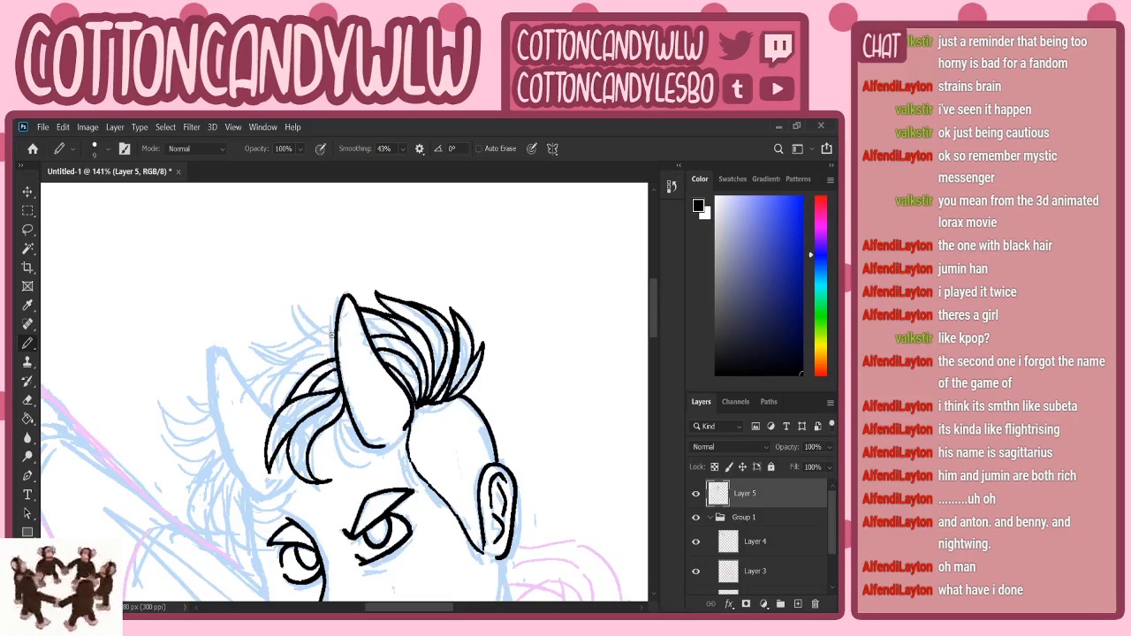
pyautogui.moveTo(323, 332); pyautogui.dragTo(294, 298)
pyautogui.moveTo(334, 345)
pyautogui.mouseDown()
pyautogui.moveTo(294, 326)
pyautogui.moveTo(295, 300)
pyautogui.moveTo(312, 322)
pyautogui.moveTo(340, 325)
pyautogui.mouseUp()
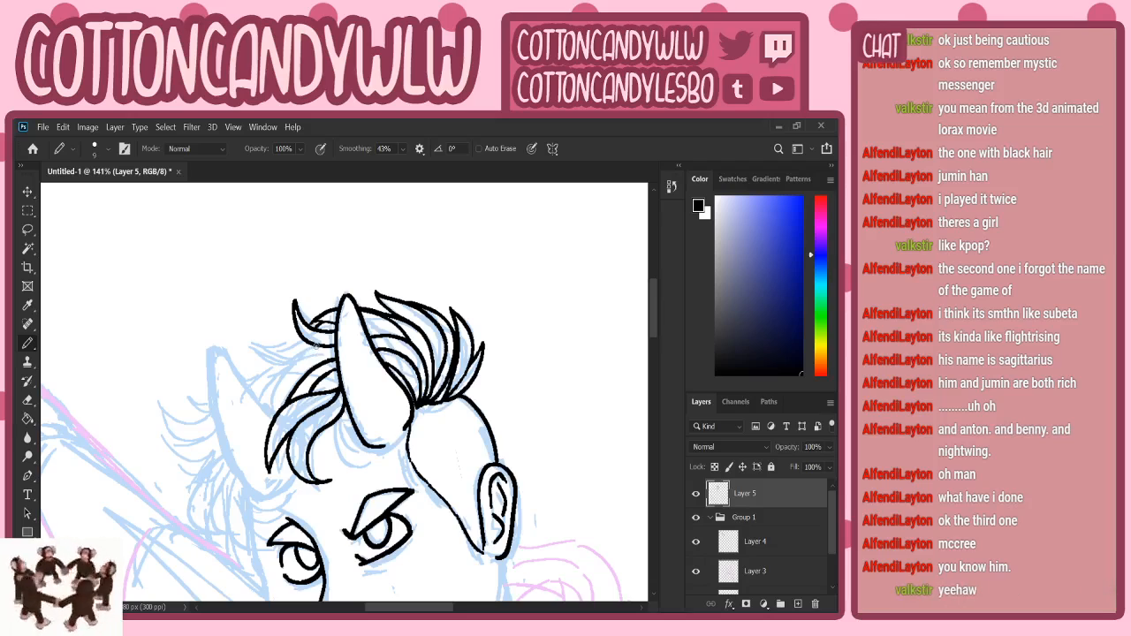
# - Ink the pointed hair tufts and inner strands between the two horns
pyautogui.moveTo(316, 346)
pyautogui.mouseDown()
pyautogui.moveTo(289, 366)
pyautogui.moveTo(280, 412)
pyautogui.mouseUp()
pyautogui.moveTo(294, 357); pyautogui.dragTo(255, 336)
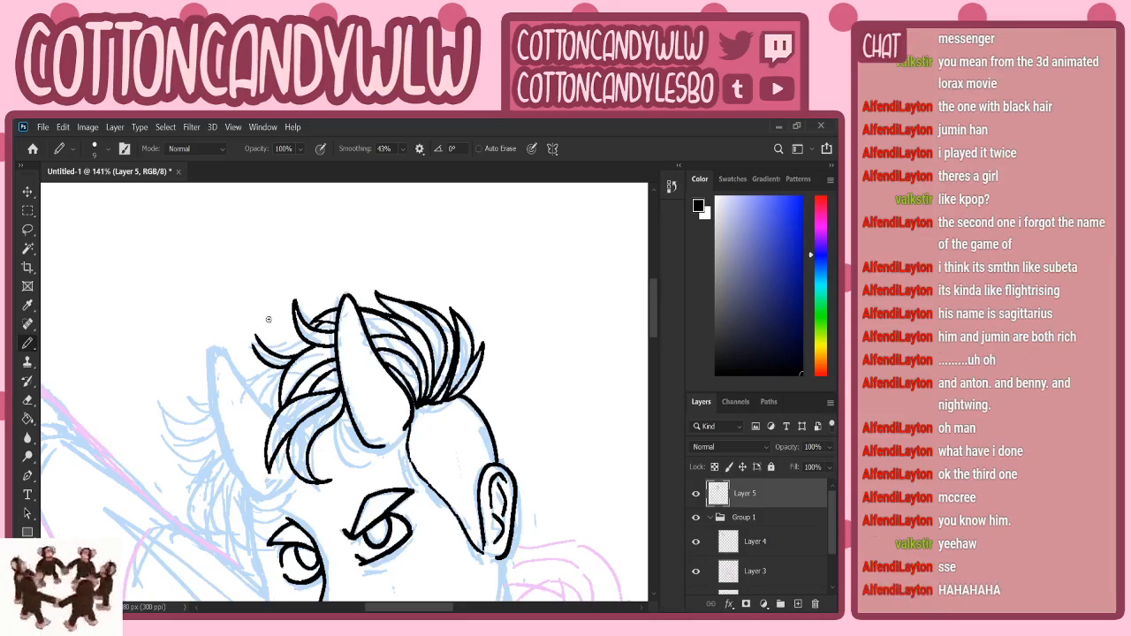
pyautogui.moveTo(256, 333); pyautogui.dragTo(301, 337)
pyautogui.moveTo(258, 397); pyautogui.dragTo(279, 367)
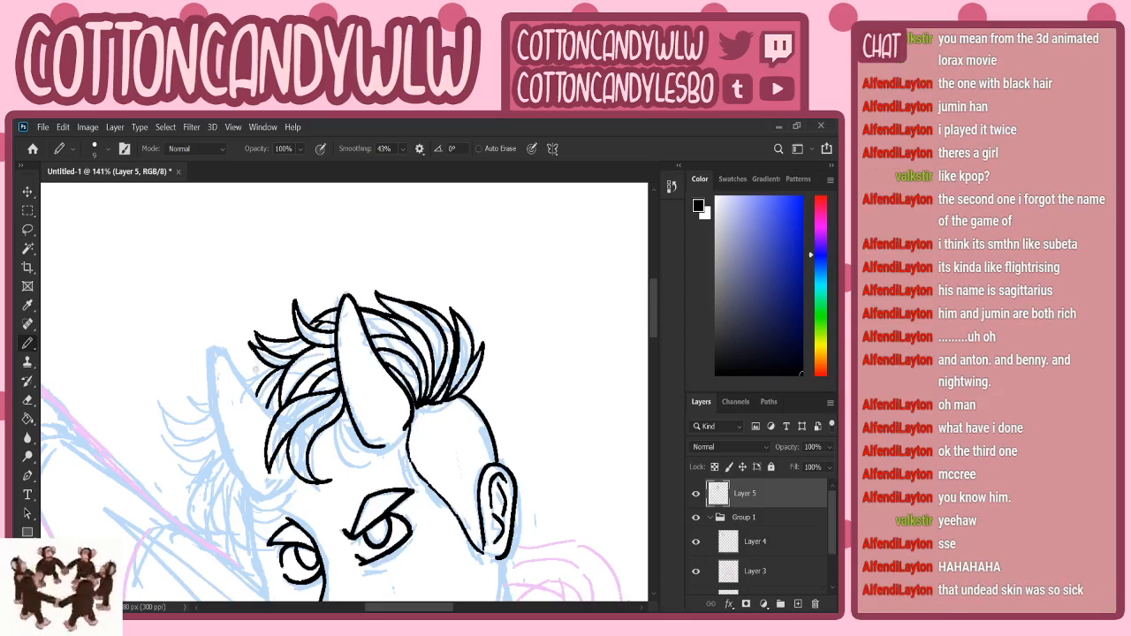
pyautogui.moveTo(272, 367); pyautogui.dragTo(249, 387)
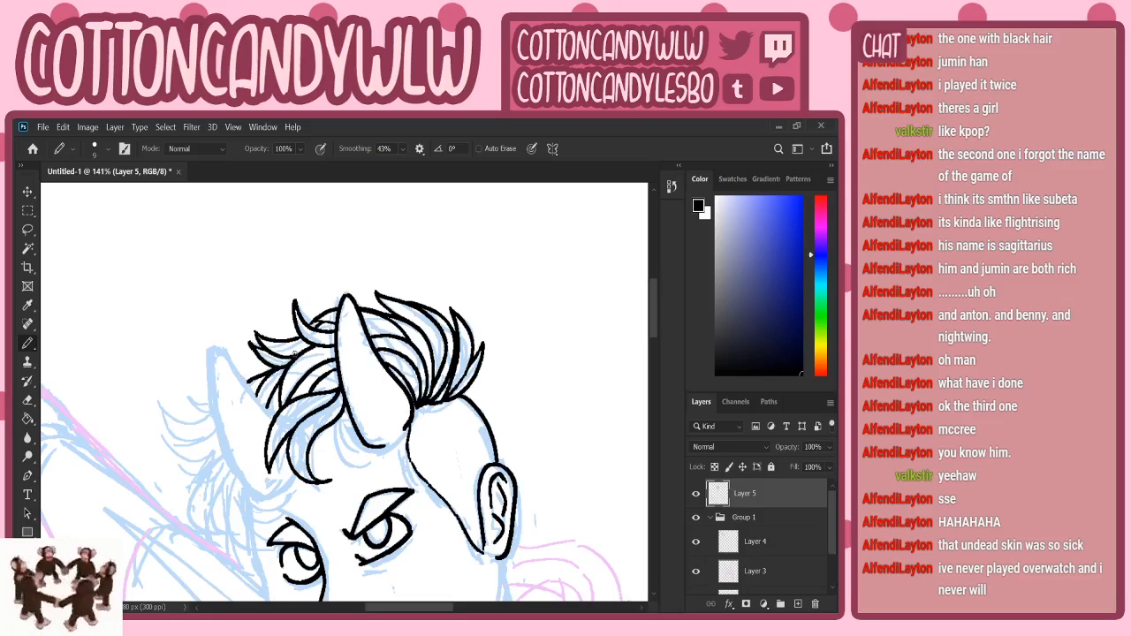
# - Ink the far horn's outline from its tip down to its rounded base, redoing the outer edge
pyautogui.moveTo(223, 352); pyautogui.dragTo(276, 415)
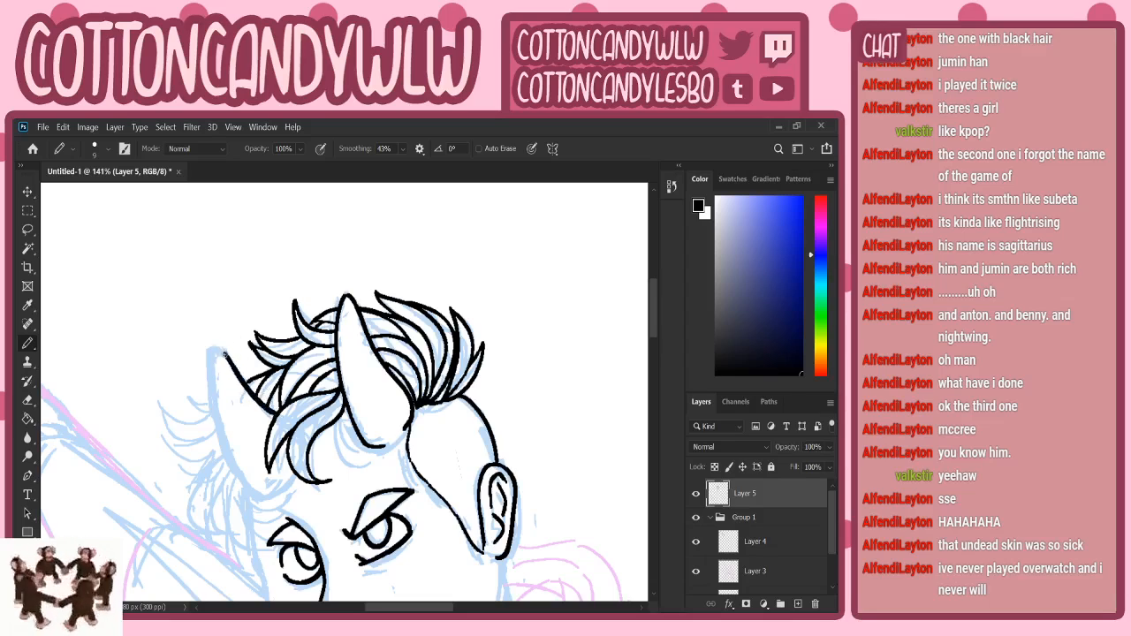
pyautogui.moveTo(225, 353)
pyautogui.mouseDown()
pyautogui.moveTo(206, 378)
pyautogui.moveTo(221, 452)
pyautogui.moveTo(262, 499)
pyautogui.mouseUp()
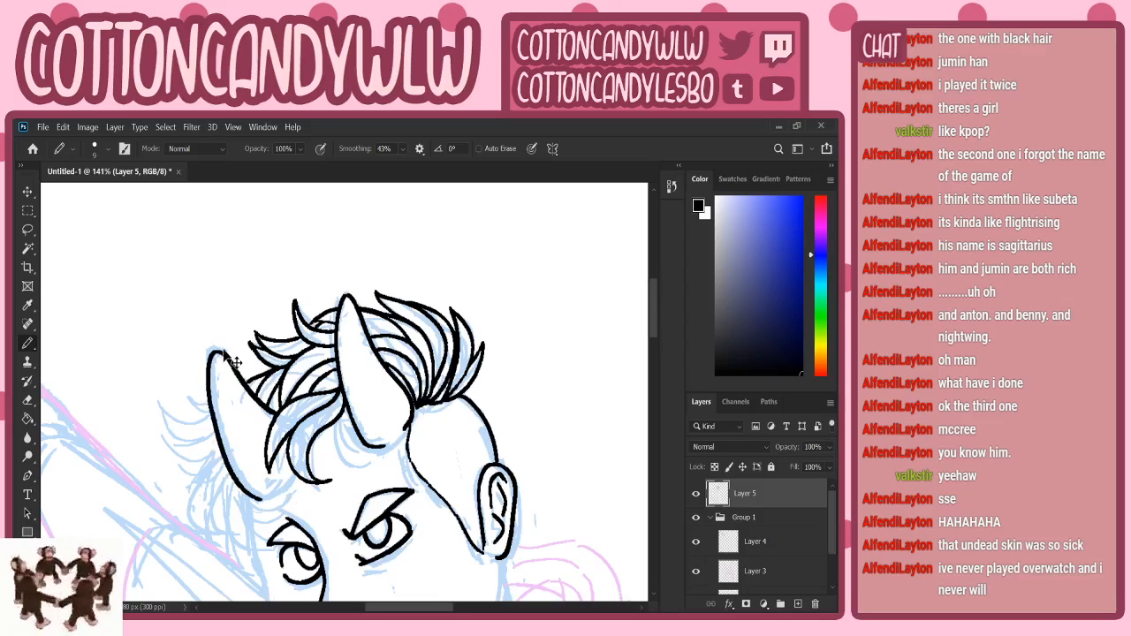
pyautogui.hotkey('ctrl', 'z')
pyautogui.moveTo(227, 354)
pyautogui.mouseDown()
pyautogui.moveTo(212, 355)
pyautogui.moveTo(219, 424)
pyautogui.moveTo(263, 493)
pyautogui.moveTo(281, 486)
pyautogui.moveTo(294, 454)
pyautogui.mouseUp()
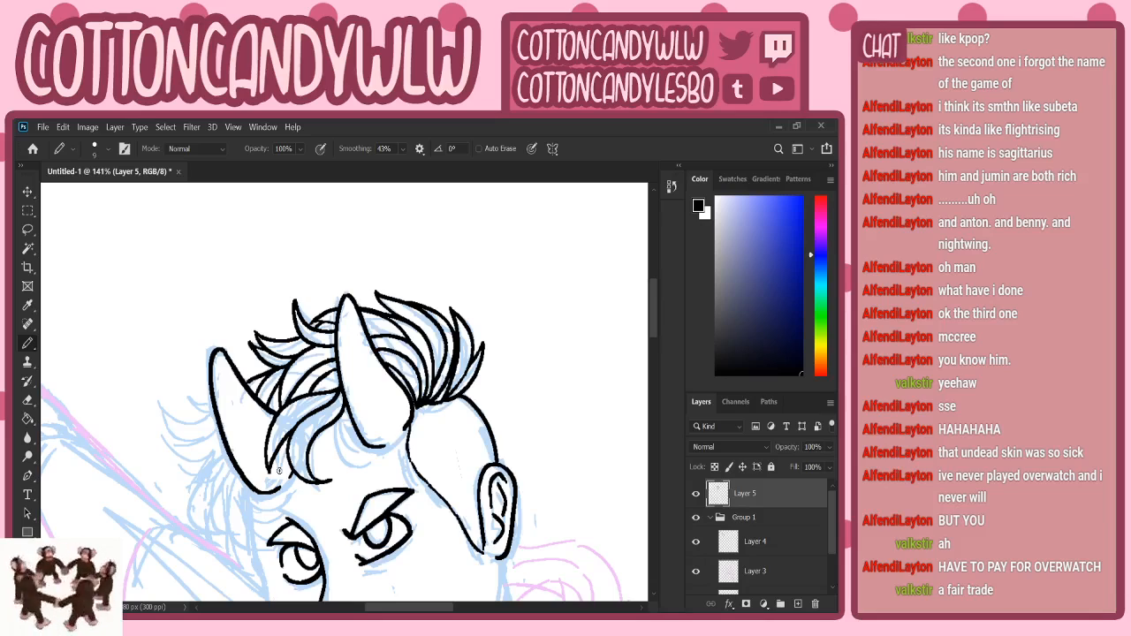
# - Ink the spiky hair tufts beyond the far horn and the curved side locks hanging below them
pyautogui.scroll(-3, 646, 324)
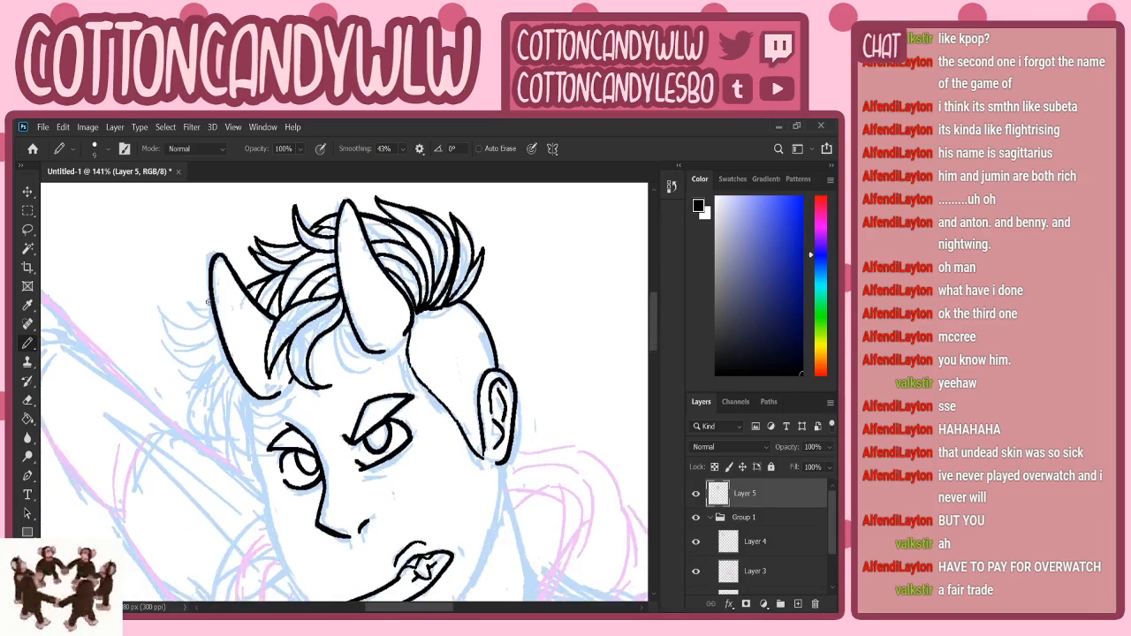
pyautogui.moveTo(212, 306)
pyautogui.mouseDown()
pyautogui.moveTo(196, 307)
pyautogui.moveTo(188, 293)
pyautogui.moveTo(192, 311)
pyautogui.moveTo(188, 294)
pyautogui.moveTo(165, 320)
pyautogui.moveTo(159, 302)
pyautogui.moveTo(203, 338)
pyautogui.moveTo(216, 326)
pyautogui.moveTo(160, 328)
pyautogui.moveTo(216, 338)
pyautogui.mouseUp()
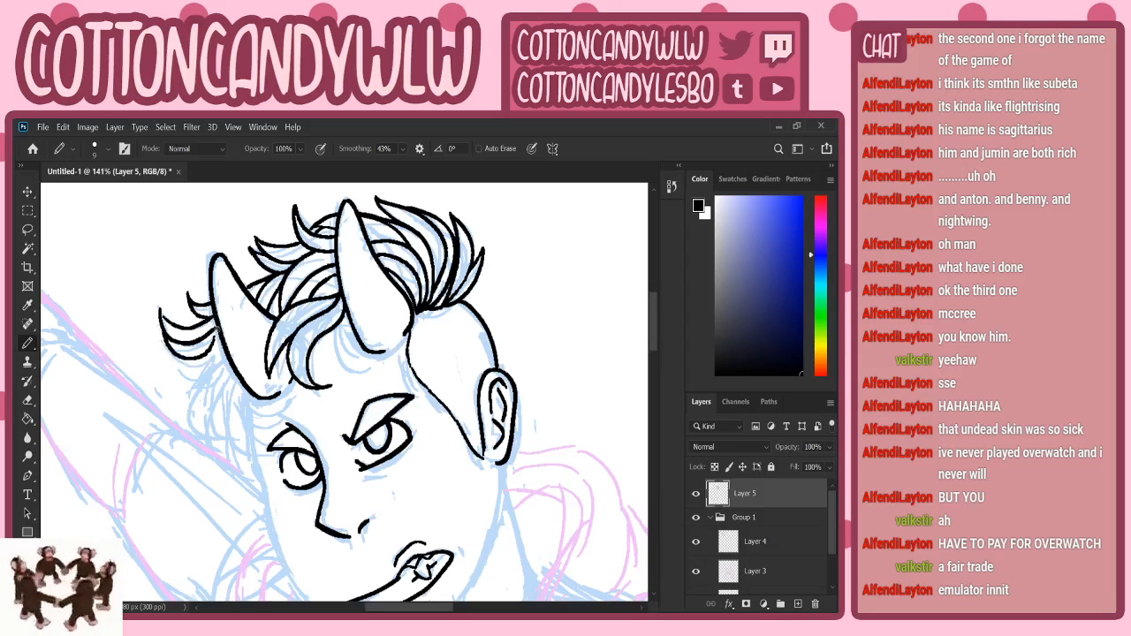
pyautogui.moveTo(160, 310)
pyautogui.mouseDown()
pyautogui.moveTo(193, 324)
pyautogui.moveTo(226, 358)
pyautogui.moveTo(184, 403)
pyautogui.moveTo(210, 438)
pyautogui.mouseUp()
pyautogui.moveTo(231, 371)
pyautogui.mouseDown()
pyautogui.moveTo(211, 393)
pyautogui.moveTo(217, 440)
pyautogui.mouseUp()
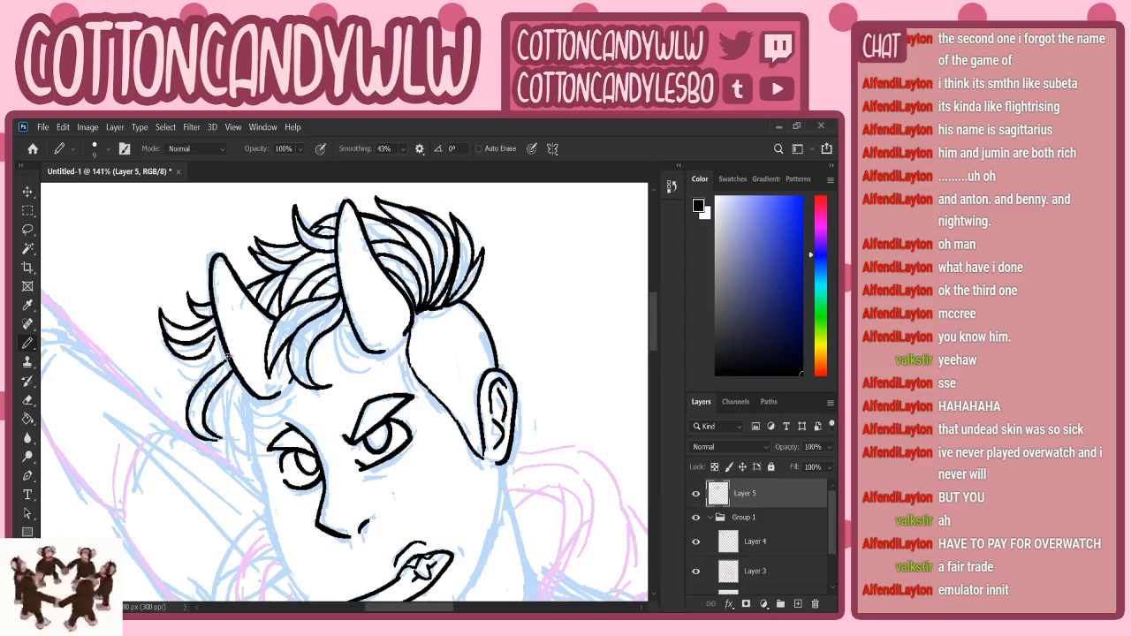
pyautogui.moveTo(217, 344); pyautogui.dragTo(190, 427)
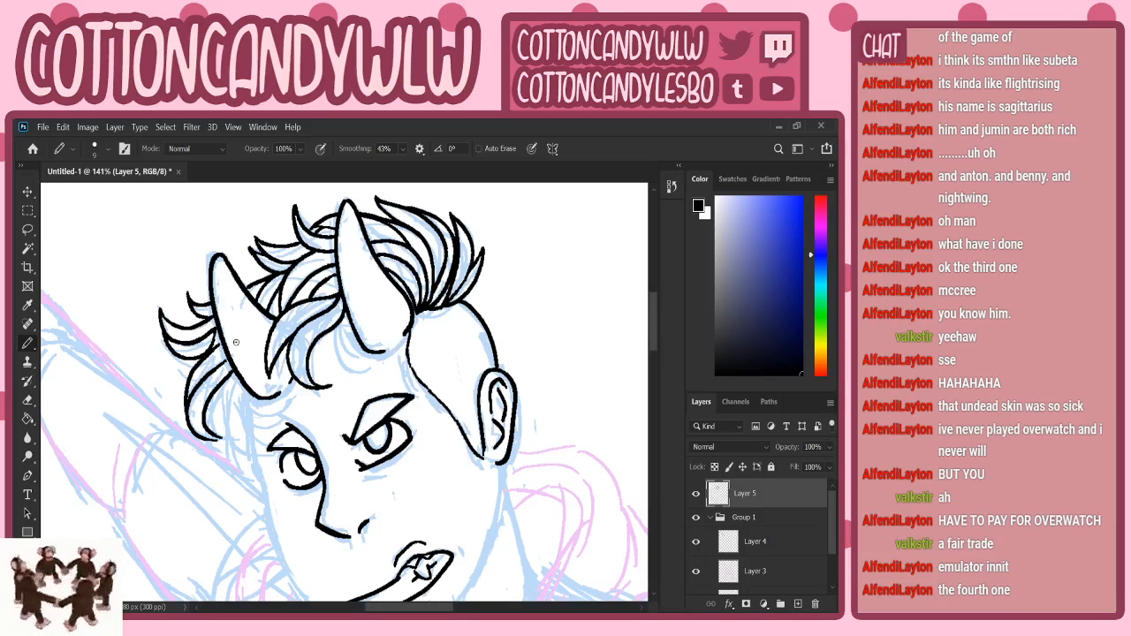
pyautogui.moveTo(232, 384)
pyautogui.mouseDown()
pyautogui.moveTo(228, 445)
pyautogui.moveTo(269, 461)
pyautogui.mouseUp()
pyautogui.moveTo(246, 401)
pyautogui.mouseDown()
pyautogui.moveTo(255, 457)
pyautogui.moveTo(286, 441)
pyautogui.mouseUp()
pyautogui.moveTo(248, 397)
pyautogui.mouseDown()
pyautogui.moveTo(256, 450)
pyautogui.moveTo(279, 456)
pyautogui.mouseUp()
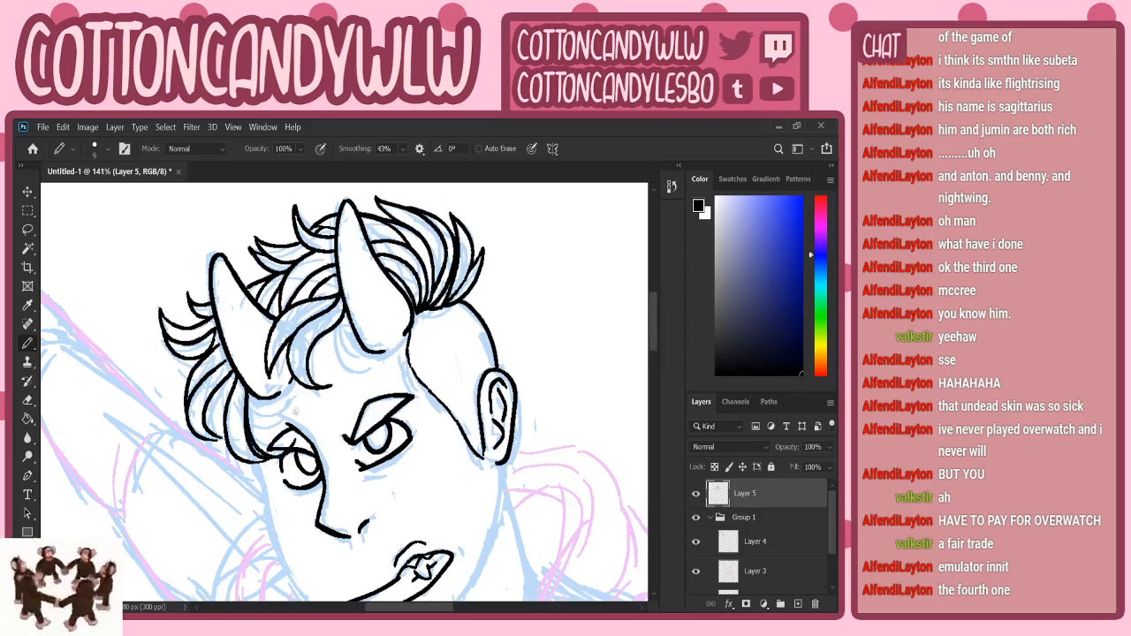
pyautogui.moveTo(254, 394)
pyautogui.mouseDown()
pyautogui.moveTo(278, 438)
pyautogui.moveTo(299, 445)
pyautogui.mouseUp()
pyautogui.hotkey('ctrl', 'z')
pyautogui.hotkey('ctrl', 'z')
pyautogui.hotkey('ctrl', 'z')
pyautogui.hotkey('ctrl', 'z')
pyautogui.hotkey('ctrl', 'z')
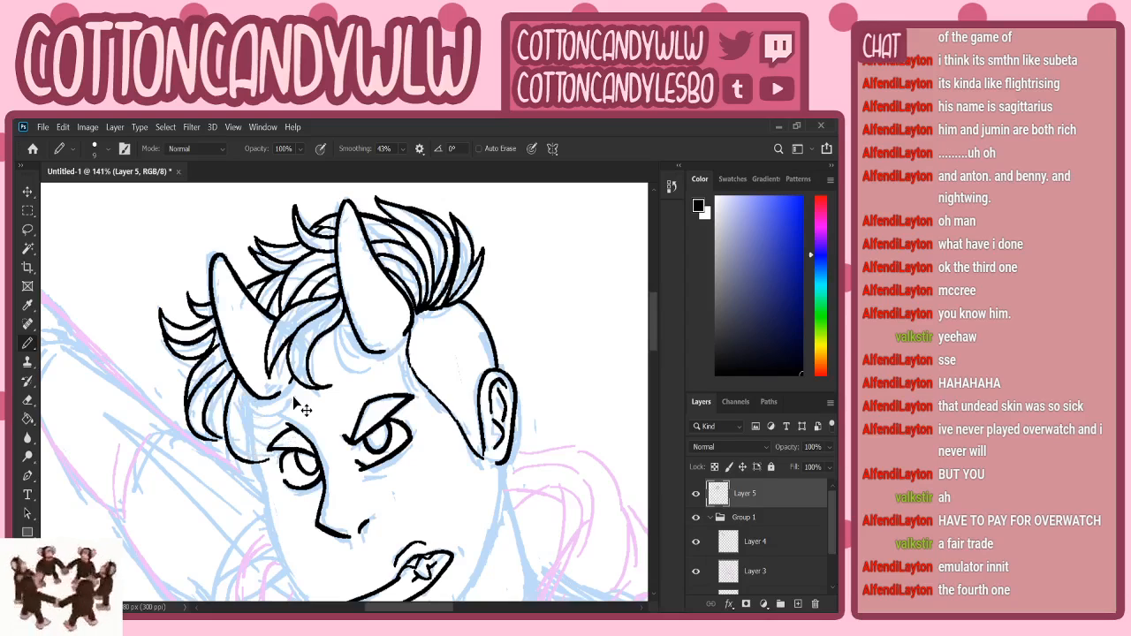
# - Ink the curved side locks hanging below the far horn beside the temple
pyautogui.moveTo(242, 386)
pyautogui.mouseDown()
pyautogui.moveTo(224, 416)
pyautogui.moveTo(253, 474)
pyautogui.mouseUp()
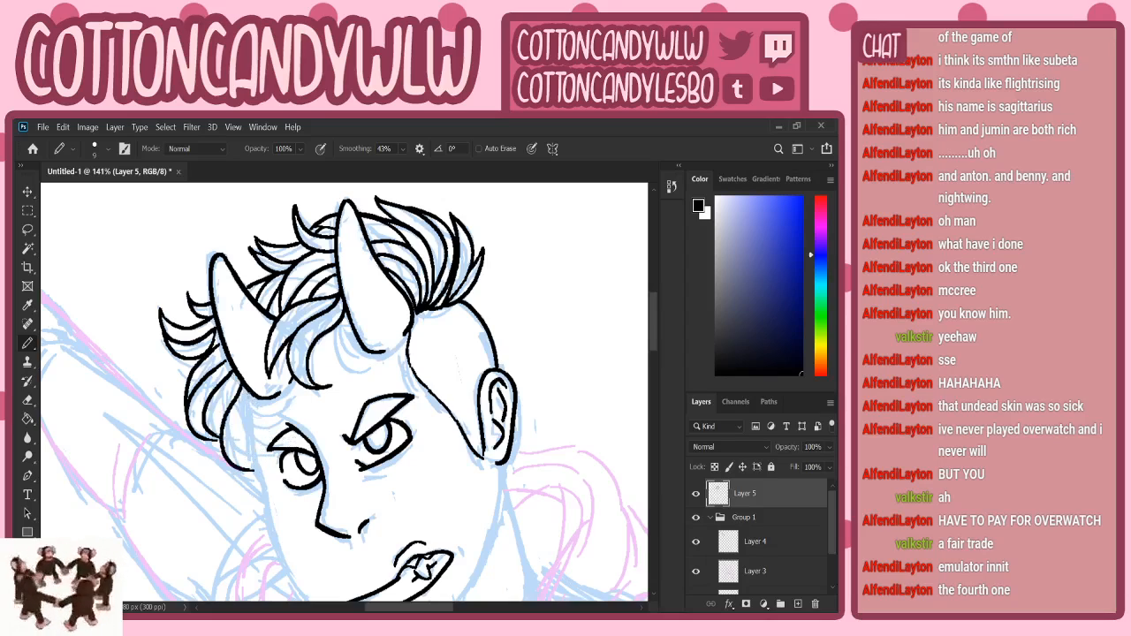
pyautogui.moveTo(250, 395)
pyautogui.mouseDown()
pyautogui.moveTo(238, 441)
pyautogui.moveTo(263, 460)
pyautogui.mouseUp()
pyautogui.moveTo(249, 394)
pyautogui.mouseDown()
pyautogui.moveTo(275, 458)
pyautogui.moveTo(278, 447)
pyautogui.mouseUp()
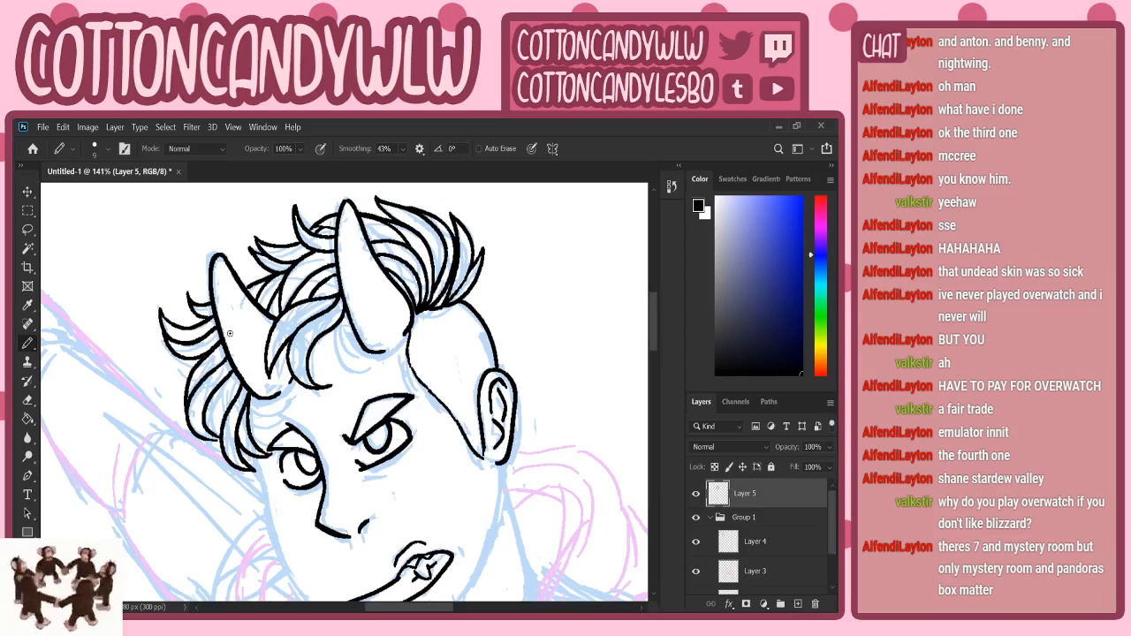
pyautogui.moveTo(189, 364); pyautogui.dragTo(186, 418)
# - Ink the face outline from the far cheek around the chin and up the near jaw to the ear, redoing the chin curve
pyautogui.scroll(-5, 353, 336)
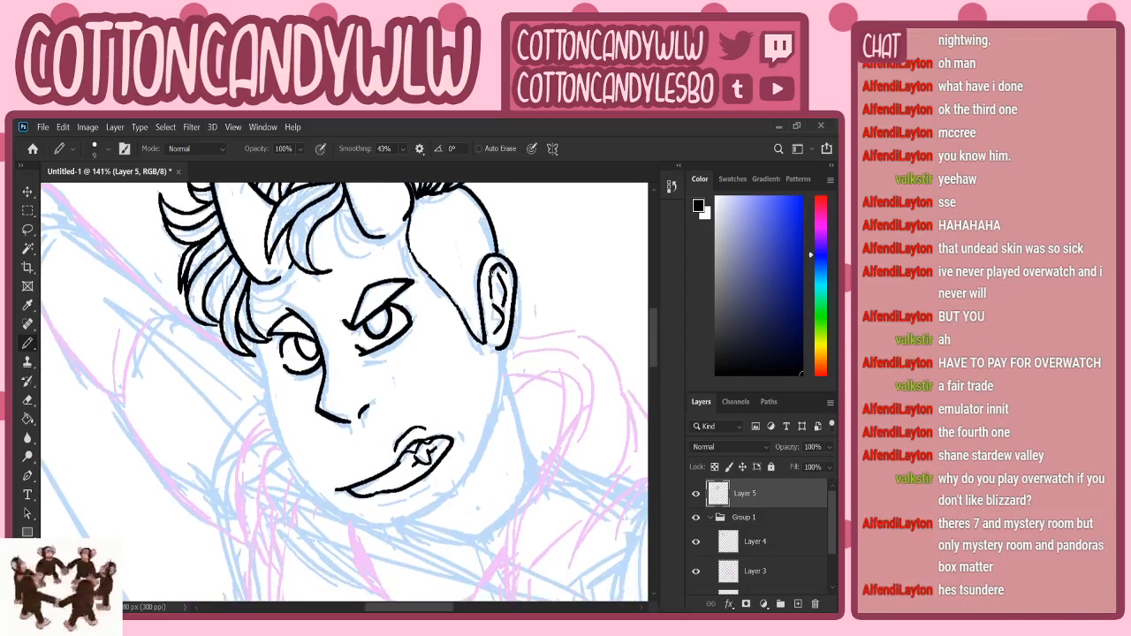
pyautogui.moveTo(492, 345); pyautogui.dragTo(500, 349)
pyautogui.moveTo(254, 348); pyautogui.dragTo(280, 441)
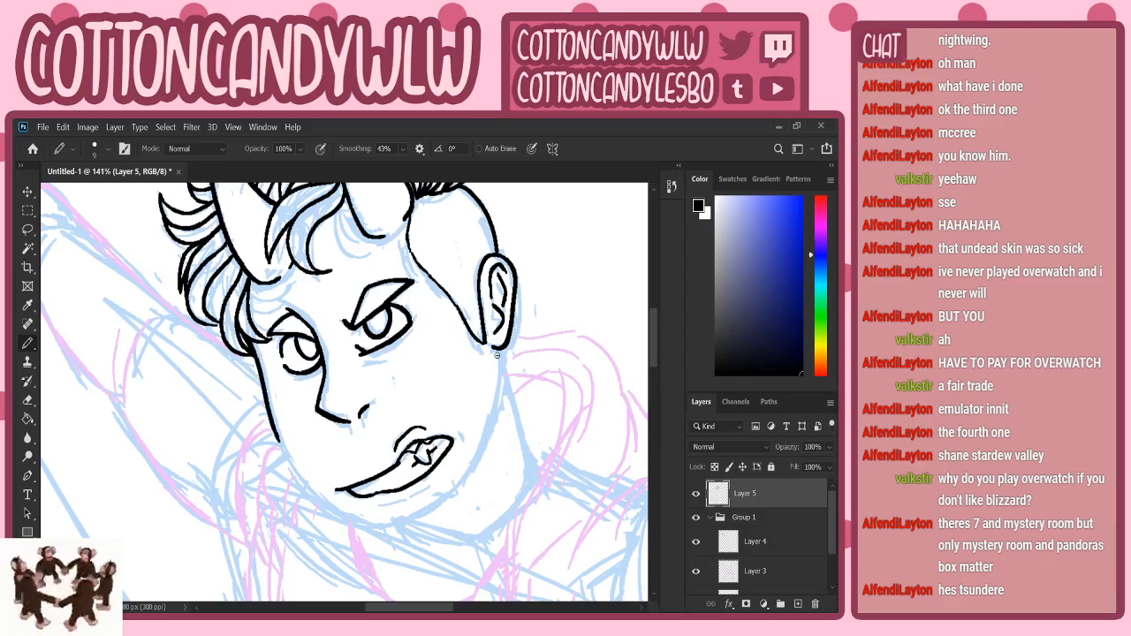
pyautogui.moveTo(497, 354)
pyautogui.mouseDown()
pyautogui.moveTo(488, 439)
pyautogui.moveTo(430, 511)
pyautogui.mouseUp()
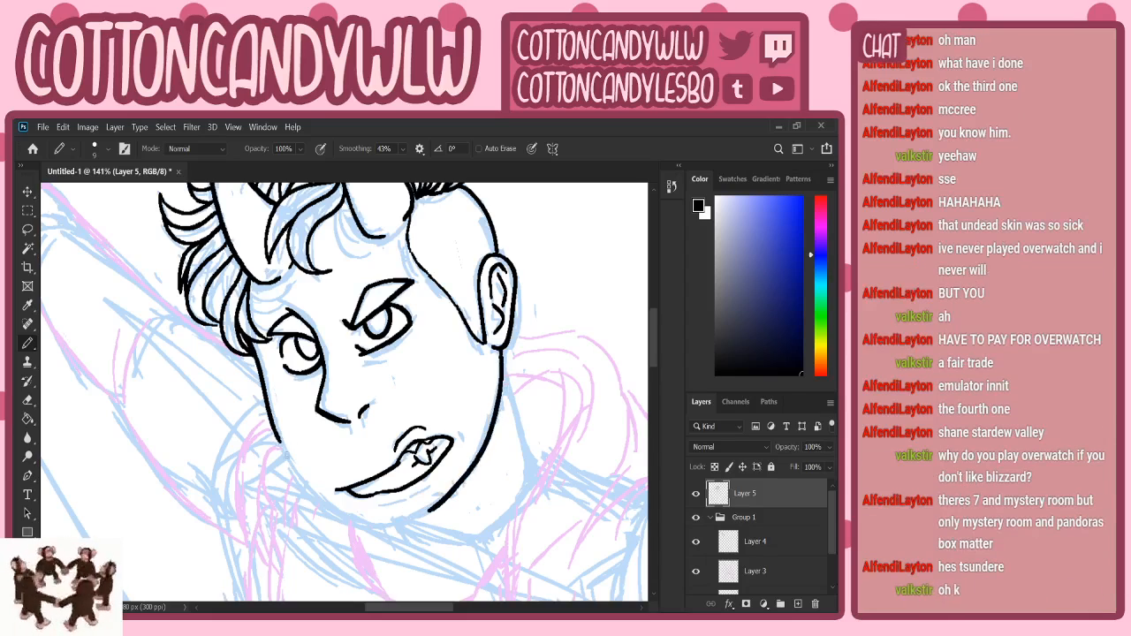
pyautogui.moveTo(283, 449)
pyautogui.mouseDown()
pyautogui.moveTo(325, 508)
pyautogui.moveTo(408, 516)
pyautogui.moveTo(417, 500)
pyautogui.mouseUp()
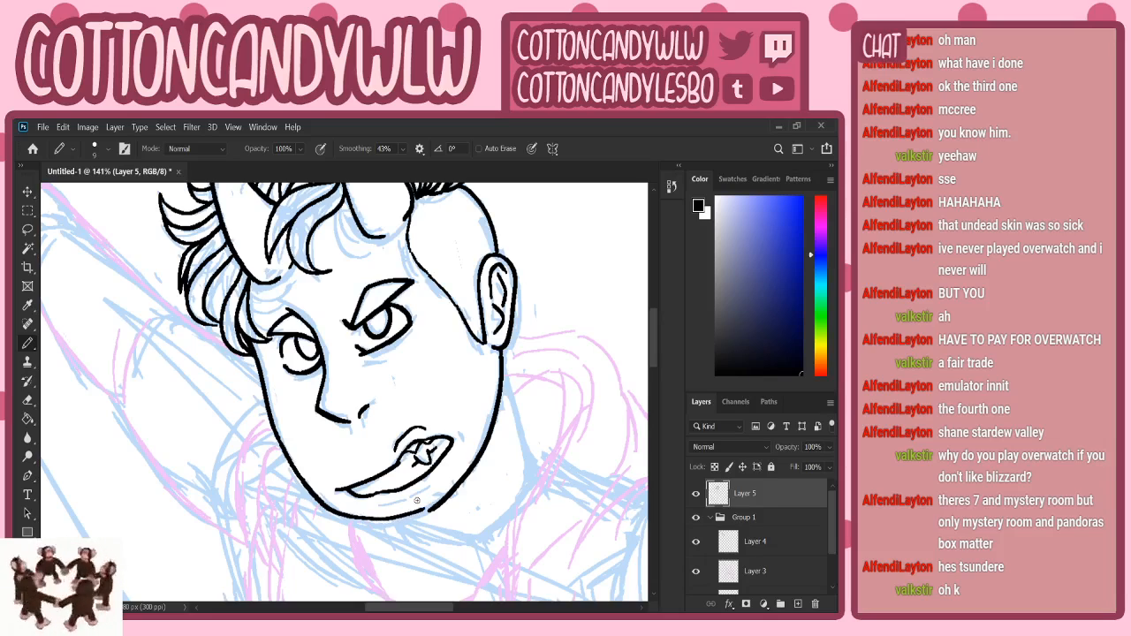
pyautogui.hotkey('ctrl', 'z')
pyautogui.moveTo(277, 431)
pyautogui.mouseDown()
pyautogui.moveTo(332, 508)
pyautogui.moveTo(380, 523)
pyautogui.moveTo(438, 501)
pyautogui.moveTo(314, 492)
pyautogui.moveTo(363, 523)
pyautogui.moveTo(444, 502)
pyautogui.mouseUp()
pyautogui.hotkey('ctrl', 'z')
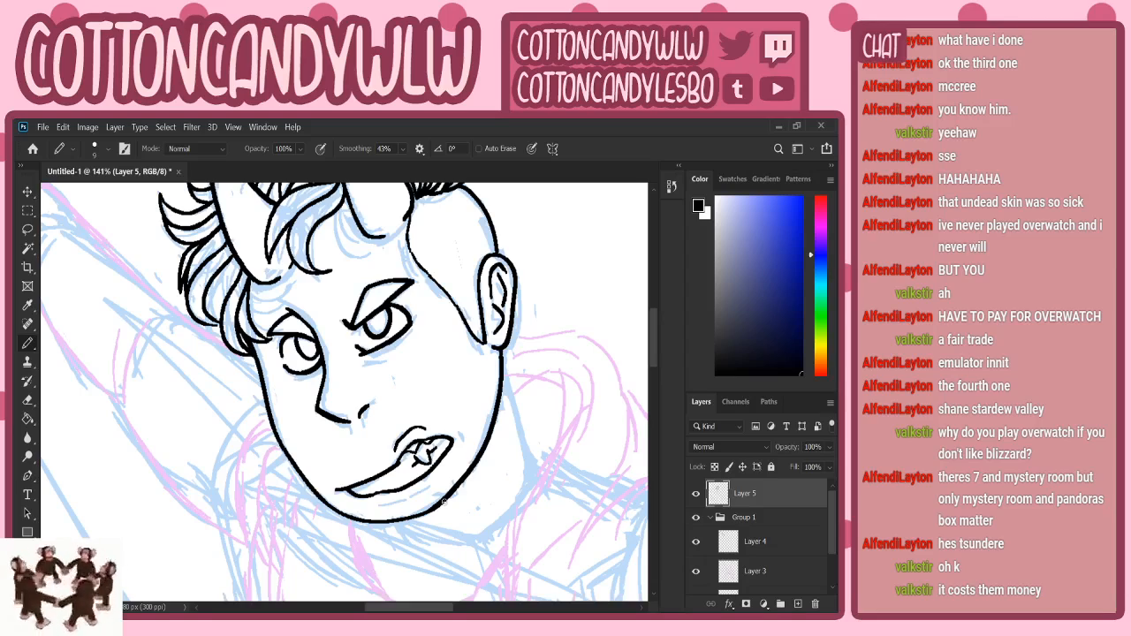
# - Ink the side of the neck below the ear and thicken the hairline edge running down in front of the ear
pyautogui.moveTo(500, 349); pyautogui.dragTo(528, 456)
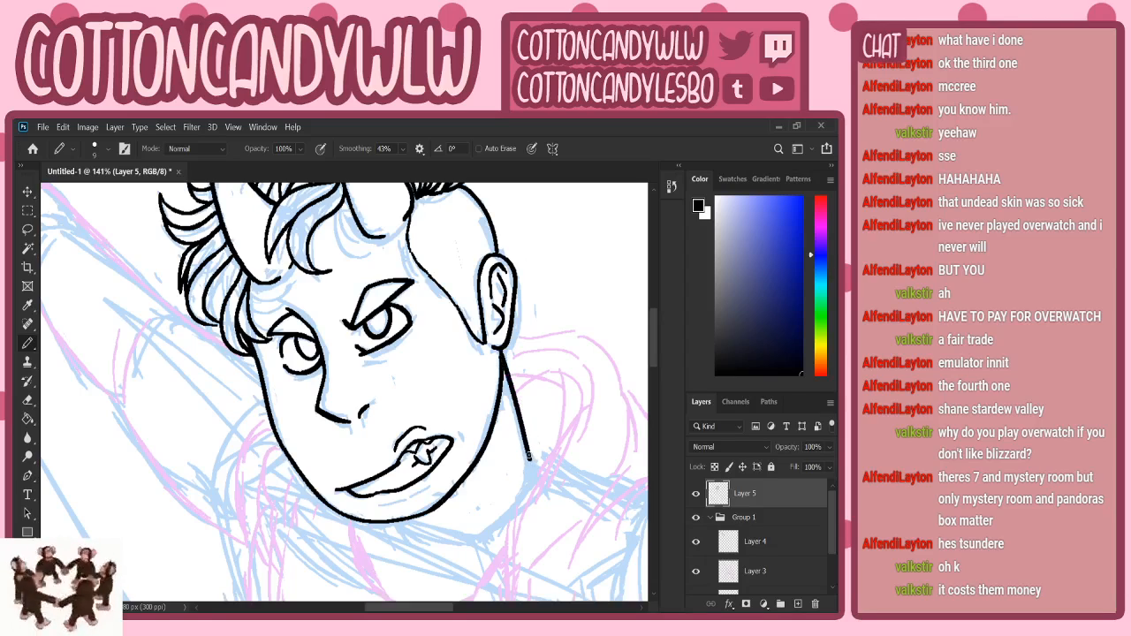
pyautogui.hotkey('ctrl', 'z')
pyautogui.moveTo(500, 352); pyautogui.dragTo(529, 461)
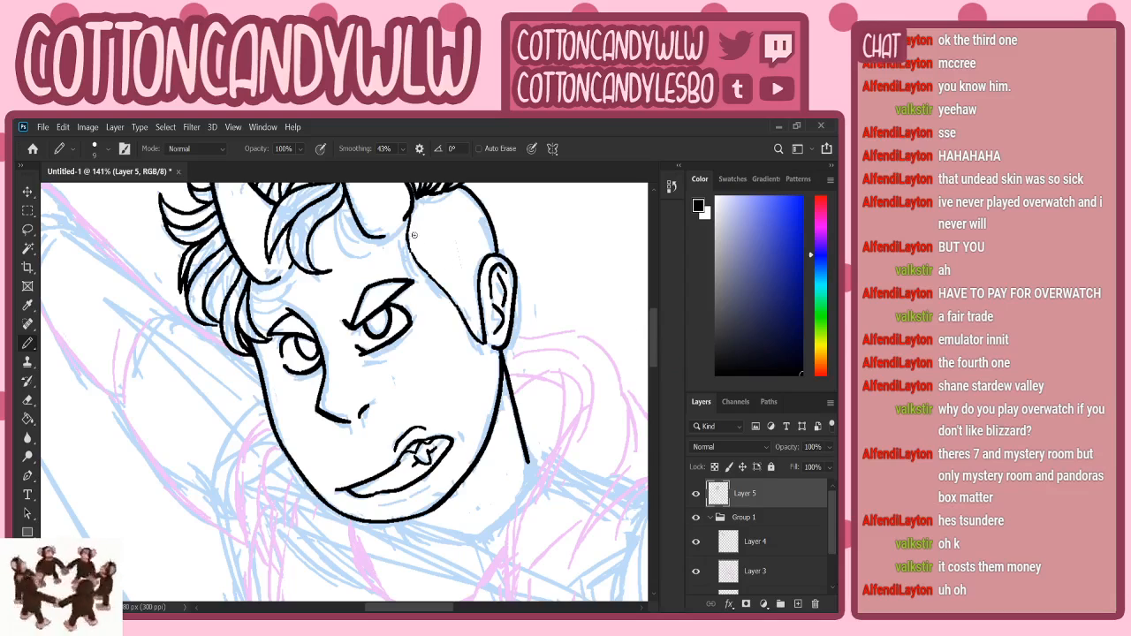
pyautogui.moveTo(408, 256); pyautogui.dragTo(486, 346)
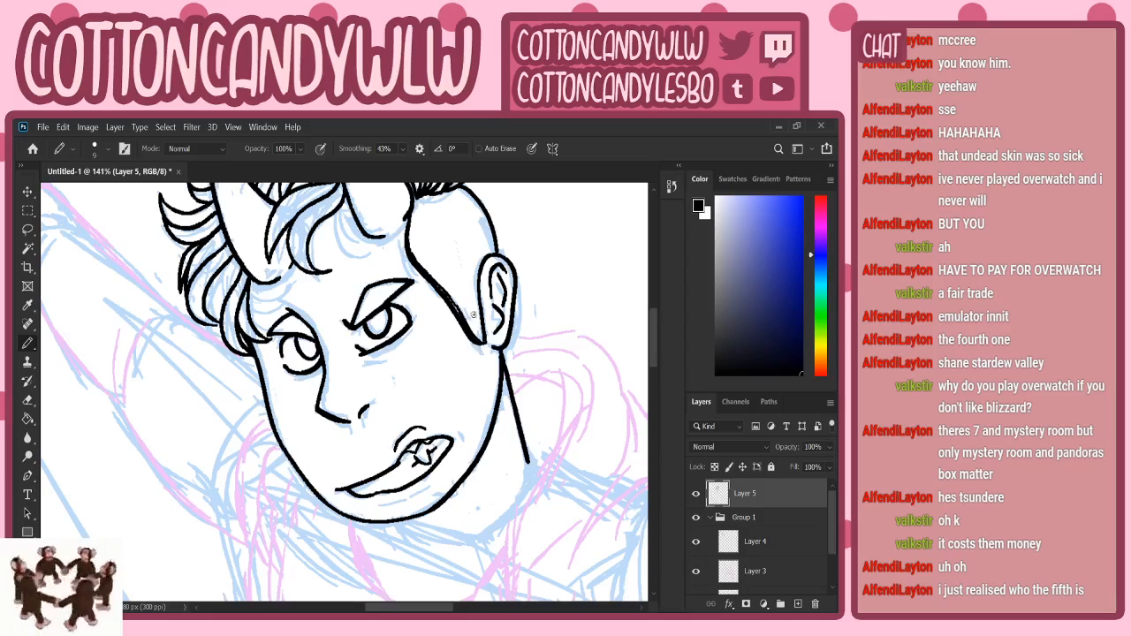
pyautogui.hotkey('ctrl', 'z')
pyautogui.moveTo(420, 272); pyautogui.dragTo(484, 346)
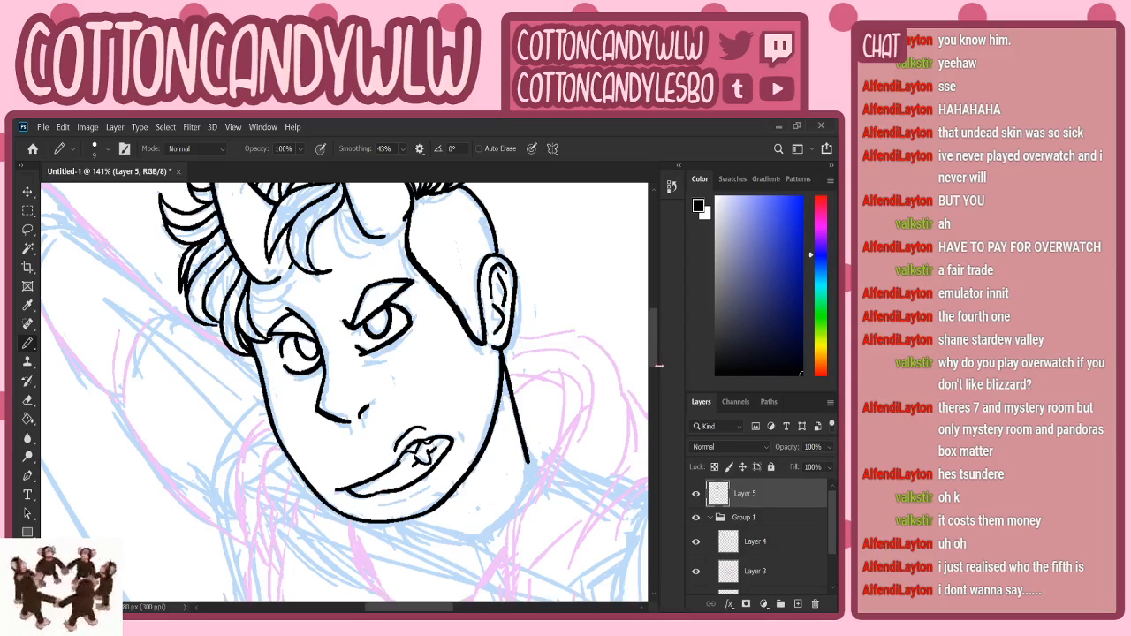
# - Ink the hood behind the neck with its inner rim and outer contour, extending its front edge down the chest
pyautogui.scroll(1, 655, 364)
pyautogui.scroll(-4, 655, 364)
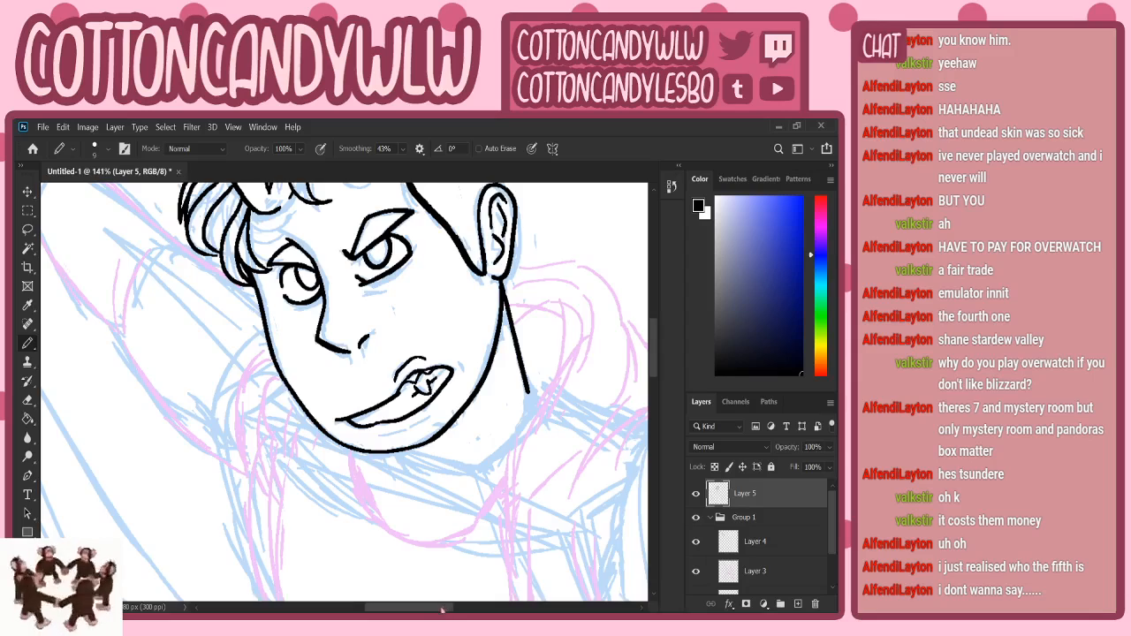
pyautogui.moveTo(442, 609); pyautogui.dragTo(466, 608)
pyautogui.scroll(-1, 620, 348)
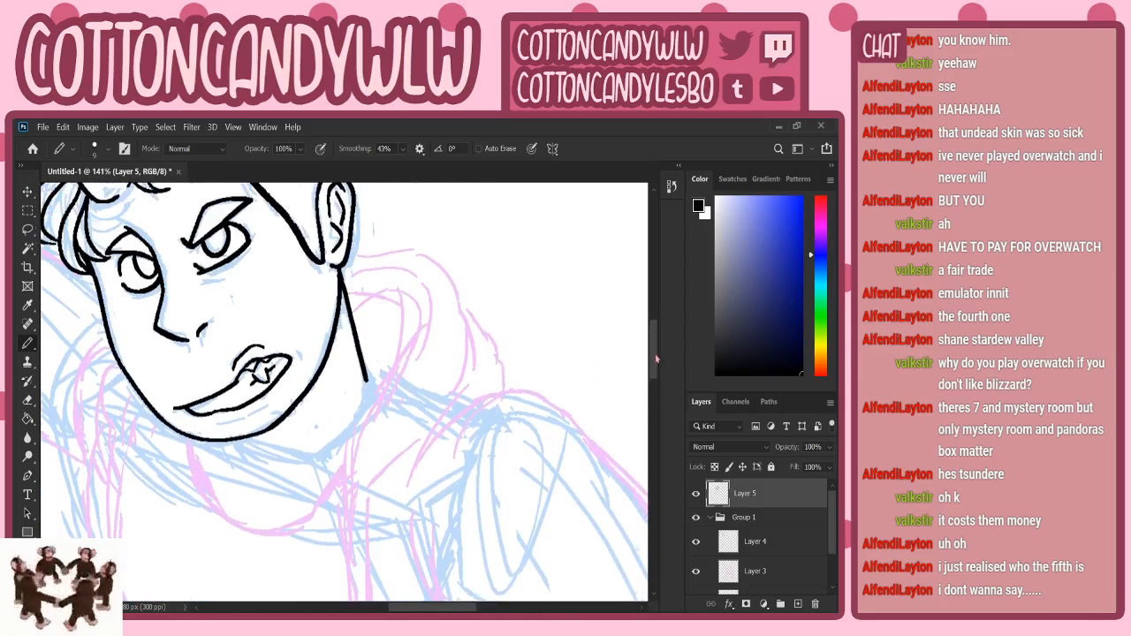
pyautogui.scroll(2, 349, 307)
pyautogui.moveTo(349, 307)
pyautogui.mouseDown()
pyautogui.moveTo(424, 334)
pyautogui.moveTo(362, 439)
pyautogui.mouseUp()
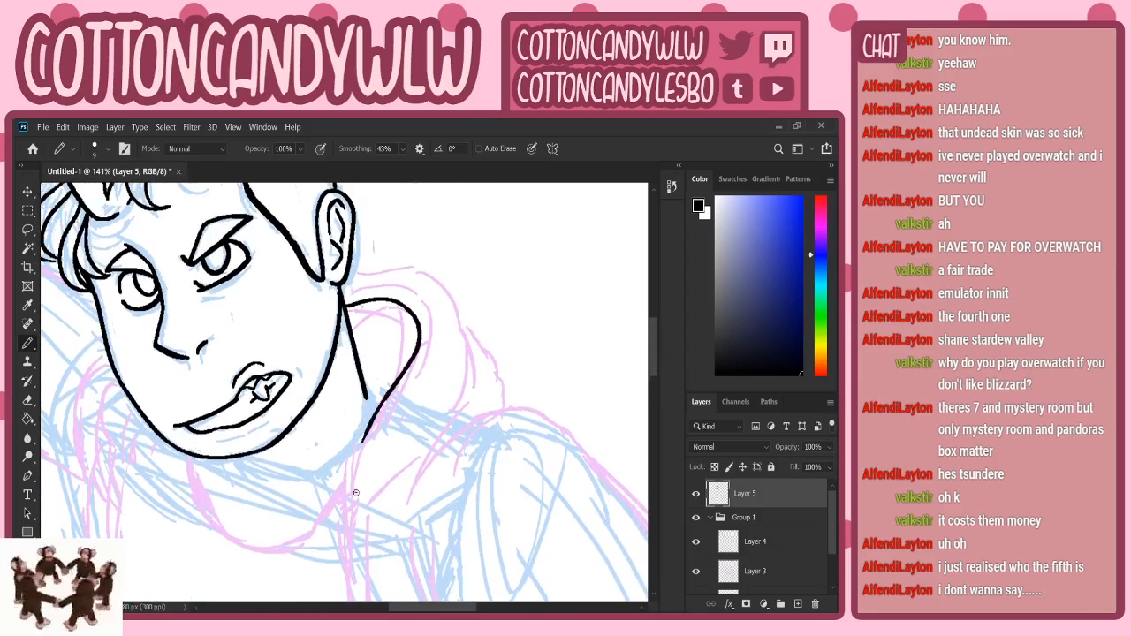
pyautogui.moveTo(354, 292)
pyautogui.mouseDown()
pyautogui.moveTo(391, 287)
pyautogui.moveTo(426, 312)
pyautogui.moveTo(425, 340)
pyautogui.mouseUp()
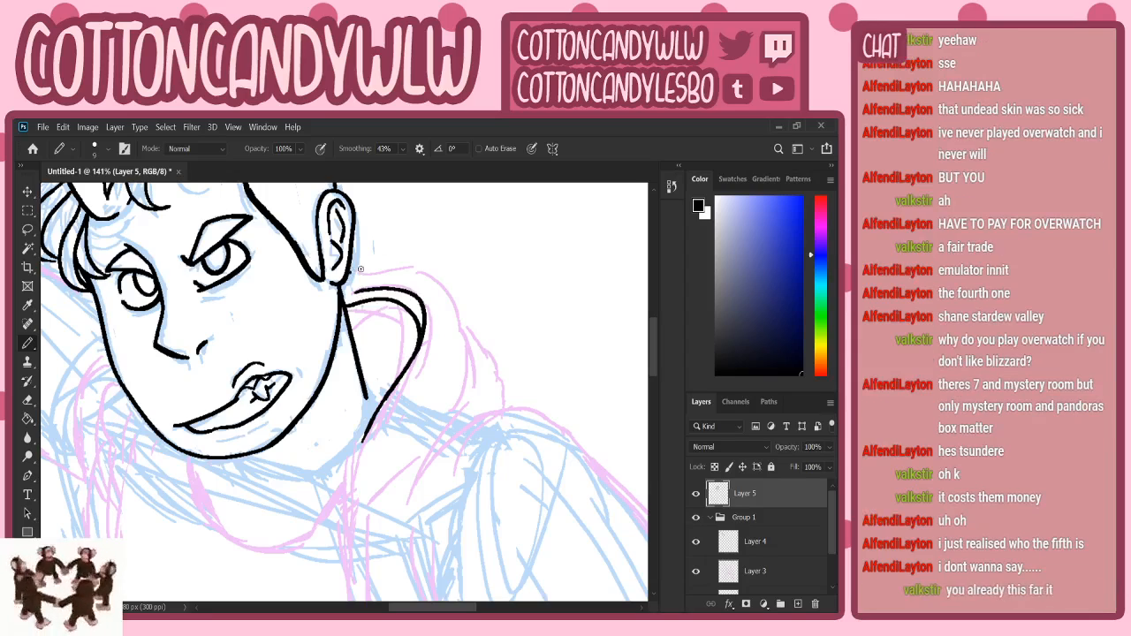
pyautogui.moveTo(354, 270)
pyautogui.mouseDown()
pyautogui.moveTo(426, 267)
pyautogui.moveTo(487, 328)
pyautogui.moveTo(451, 416)
pyautogui.mouseUp()
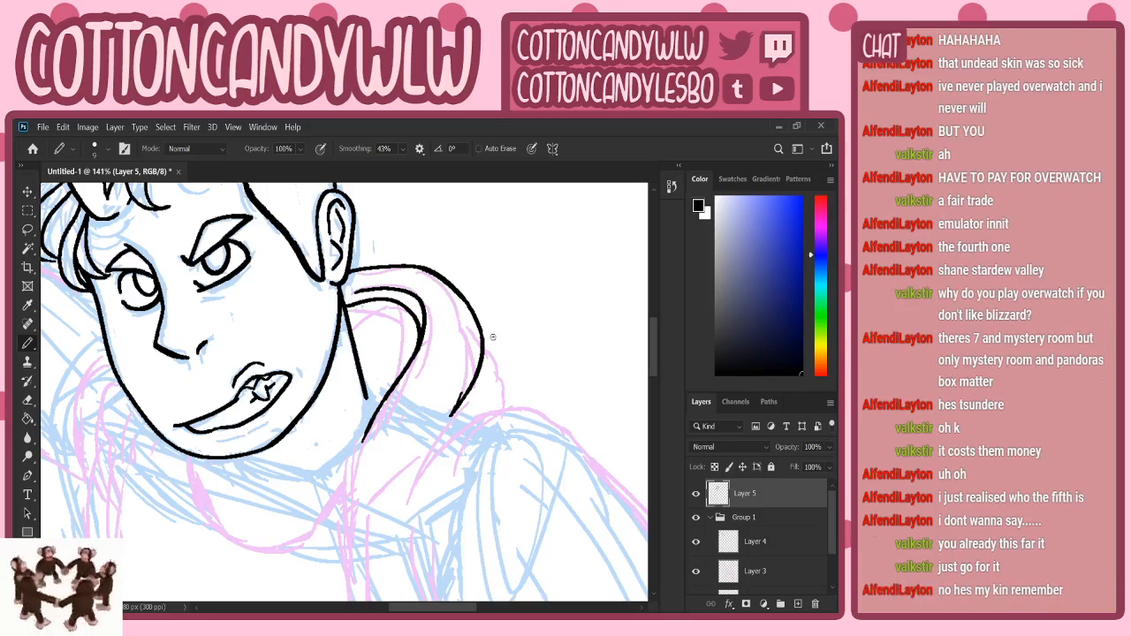
pyautogui.moveTo(483, 340)
pyautogui.mouseDown()
pyautogui.moveTo(500, 361)
pyautogui.moveTo(481, 403)
pyautogui.moveTo(510, 409)
pyautogui.mouseUp()
pyautogui.scroll(-5, 656, 356)
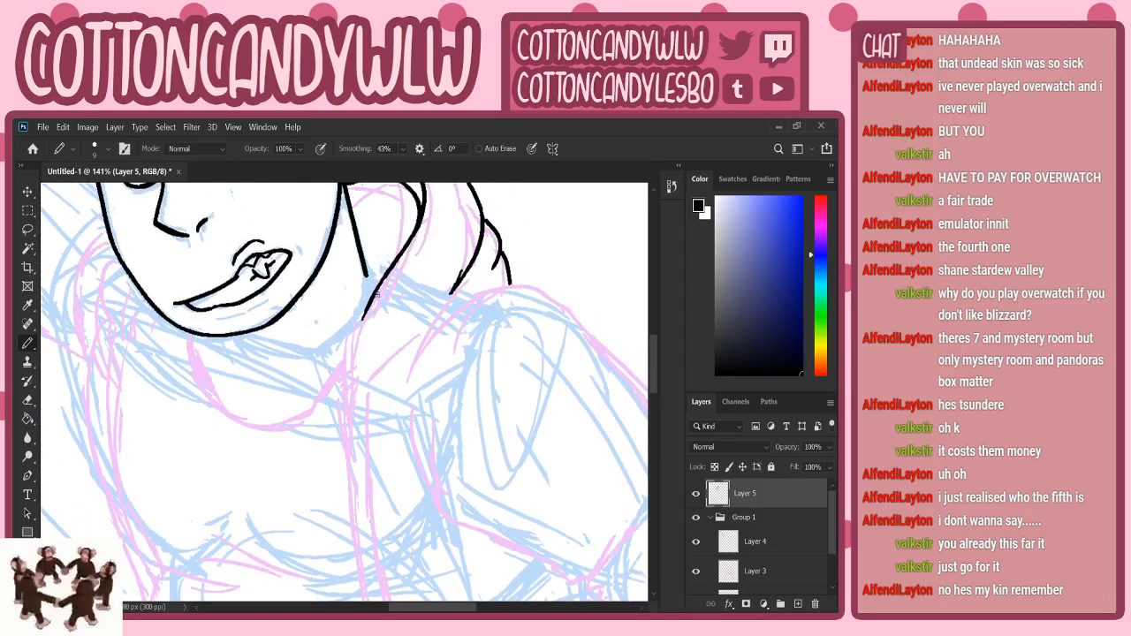
pyautogui.moveTo(369, 303)
pyautogui.mouseDown()
pyautogui.moveTo(342, 416)
pyautogui.moveTo(355, 528)
pyautogui.mouseUp()
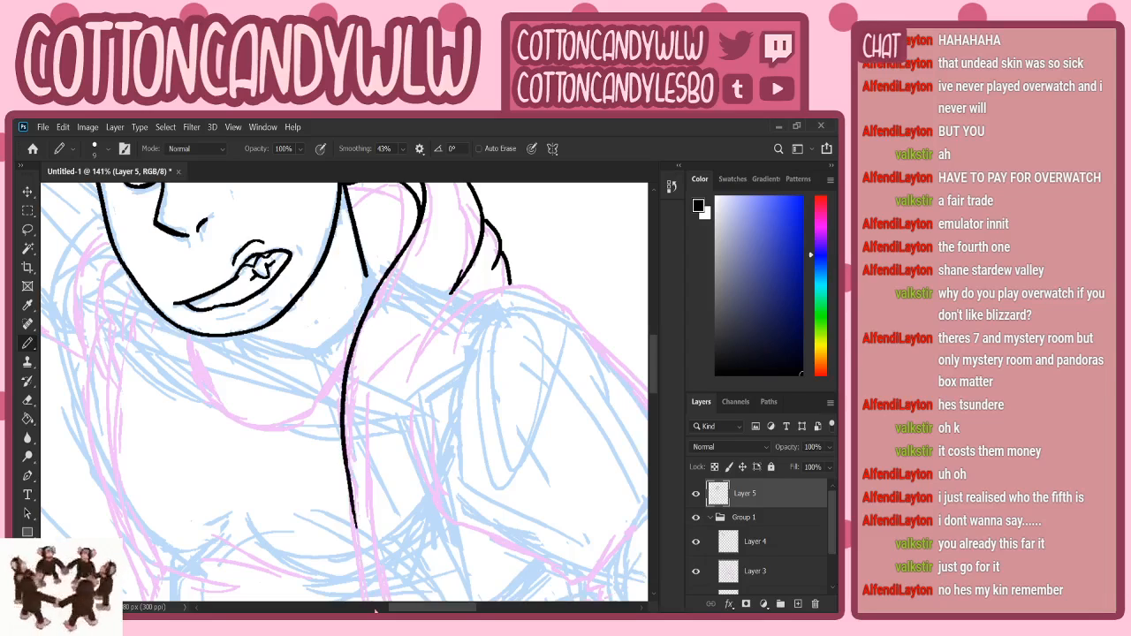
# - Ink a small crease inside the hood's outer bulge, undoing the strokes that do not fit
pyautogui.moveTo(655, 381)
pyautogui.mouseDown()
pyautogui.moveTo(659, 417)
pyautogui.moveTo(661, 377)
pyautogui.mouseUp()
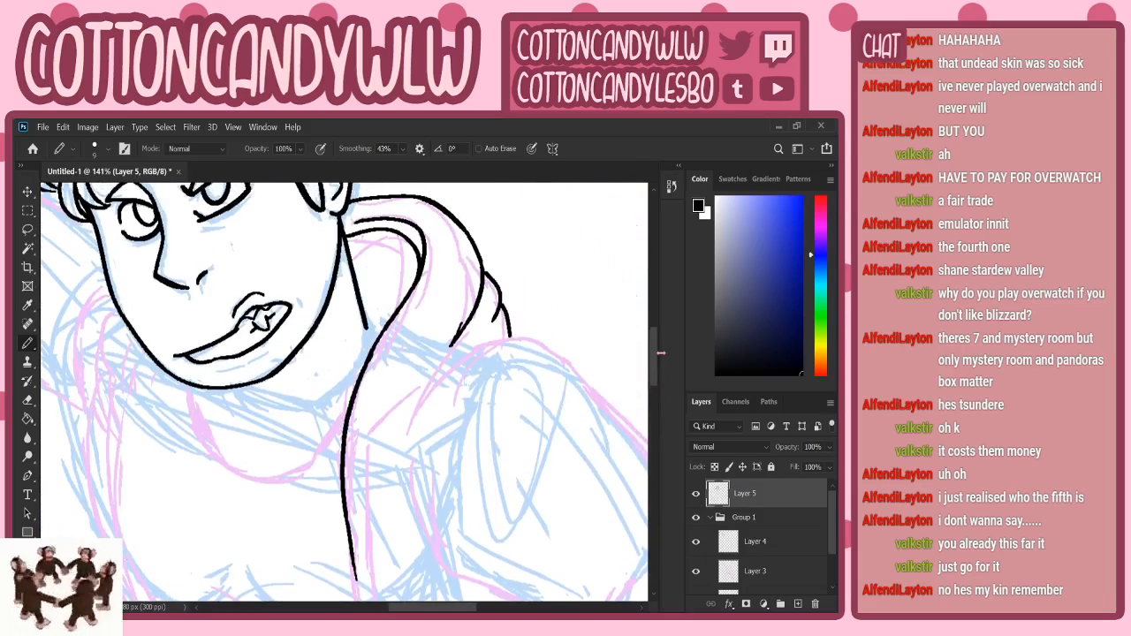
pyautogui.moveTo(464, 254); pyautogui.dragTo(404, 346)
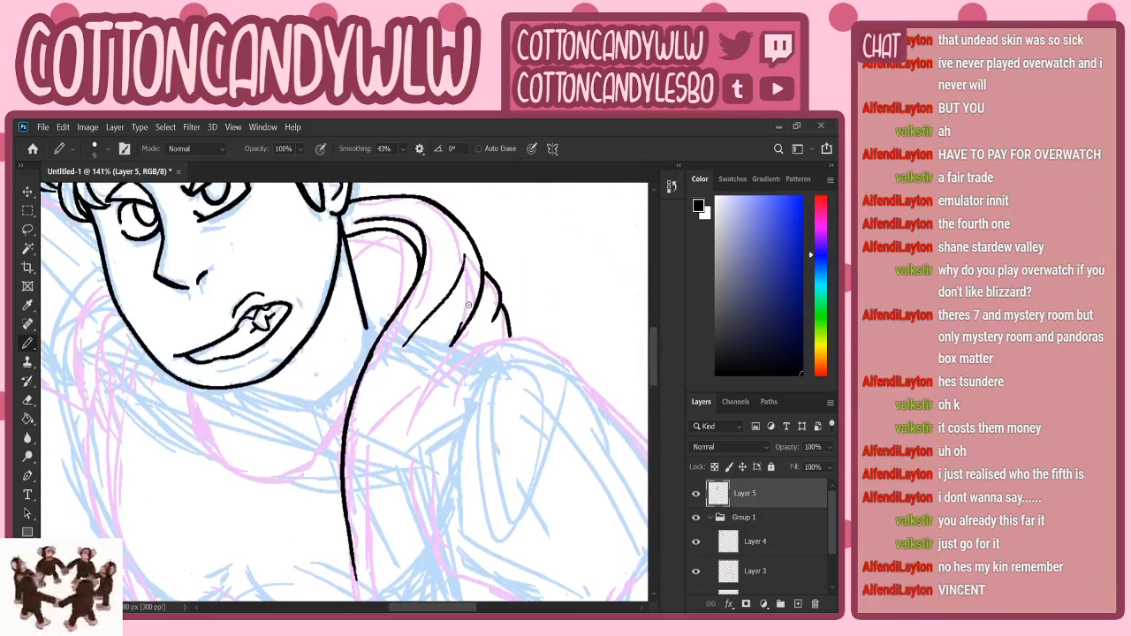
pyautogui.hotkey('ctrl', 'z')
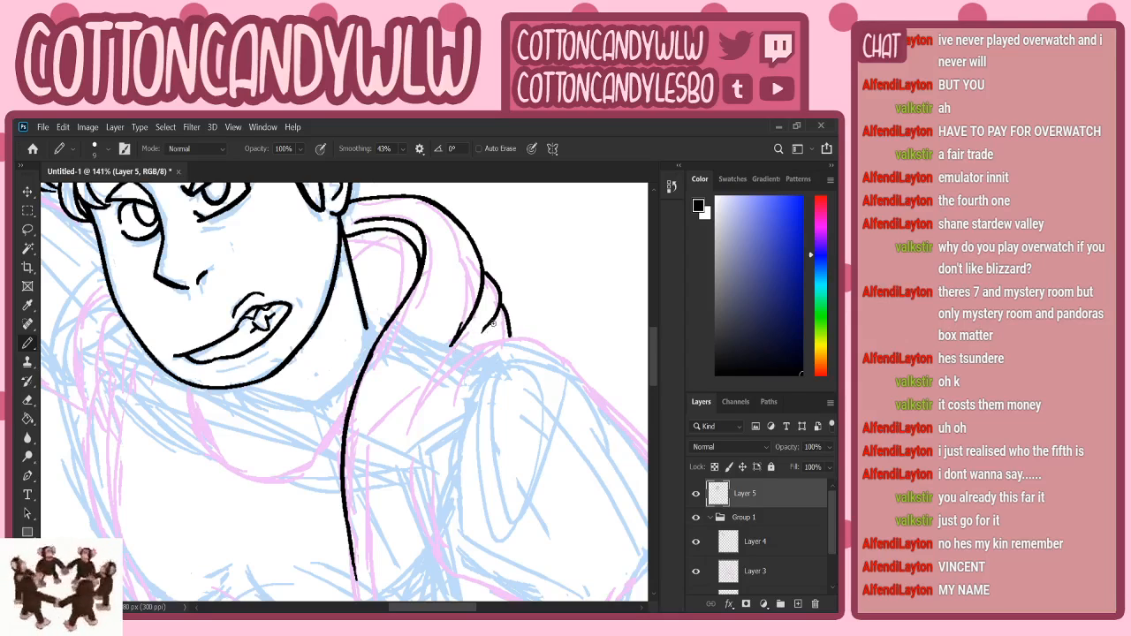
pyautogui.moveTo(500, 308); pyautogui.dragTo(493, 327)
pyautogui.hotkey('ctrl', 'z')
pyautogui.moveTo(505, 286); pyautogui.dragTo(495, 327)
pyautogui.hotkey('ctrl', 'z')
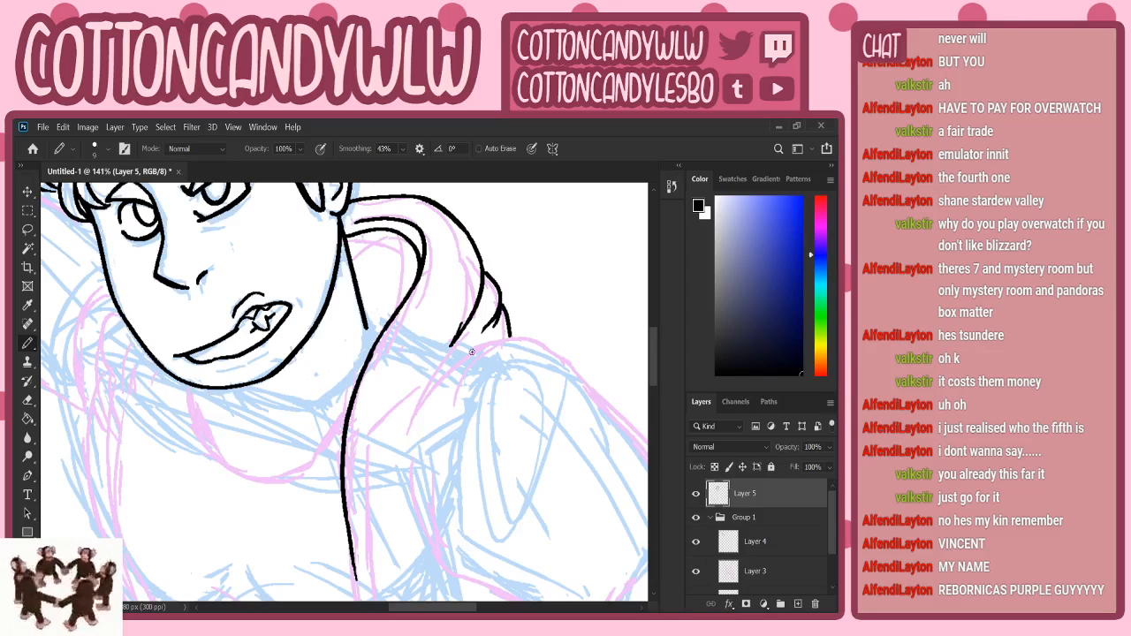
# - Ink the shoulder curve below the hood and the outer edge of the upper sleeve, redoing the long sleeve line
pyautogui.moveTo(442, 399)
pyautogui.mouseDown()
pyautogui.moveTo(492, 343)
pyautogui.moveTo(528, 338)
pyautogui.mouseUp()
pyautogui.moveTo(456, 607); pyautogui.dragTo(477, 607)
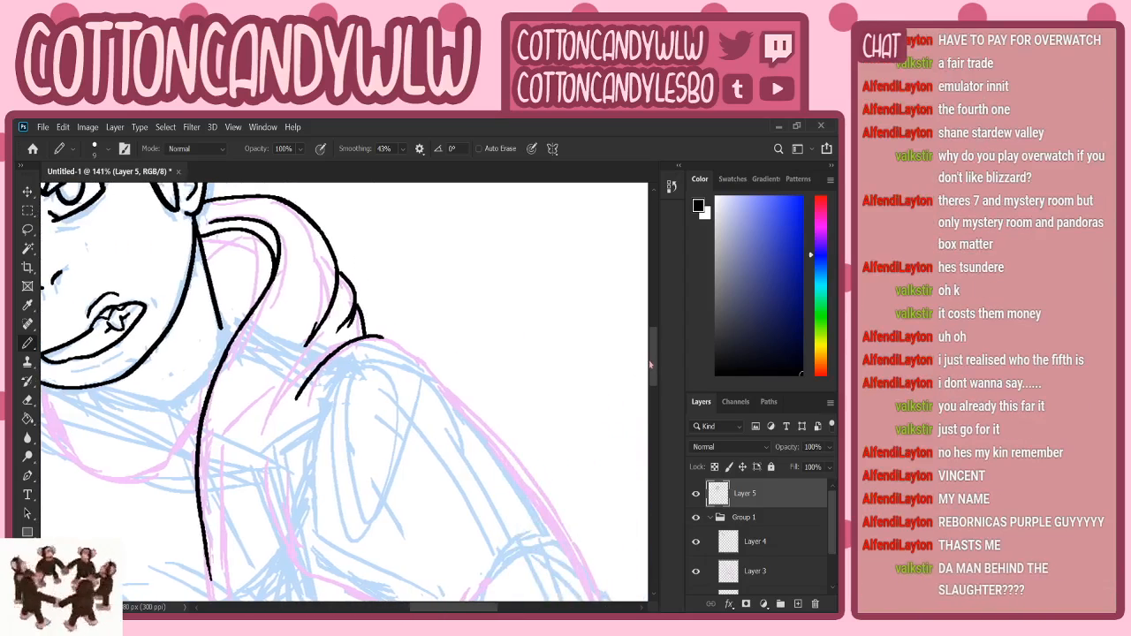
pyautogui.moveTo(652, 362); pyautogui.dragTo(658, 372)
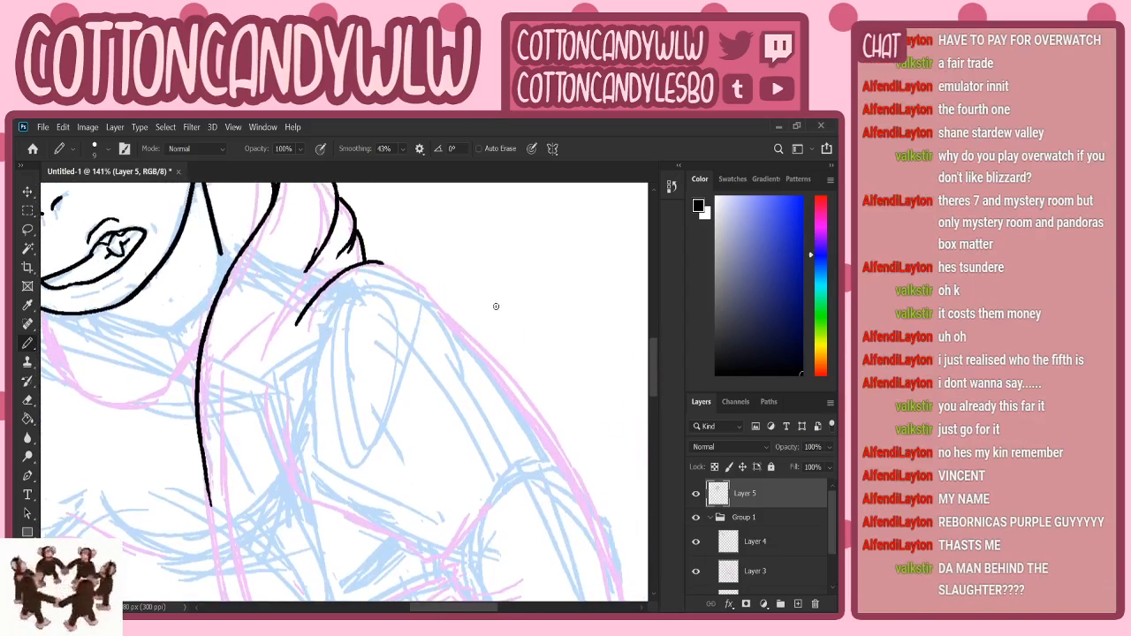
pyautogui.moveTo(382, 264); pyautogui.dragTo(540, 442)
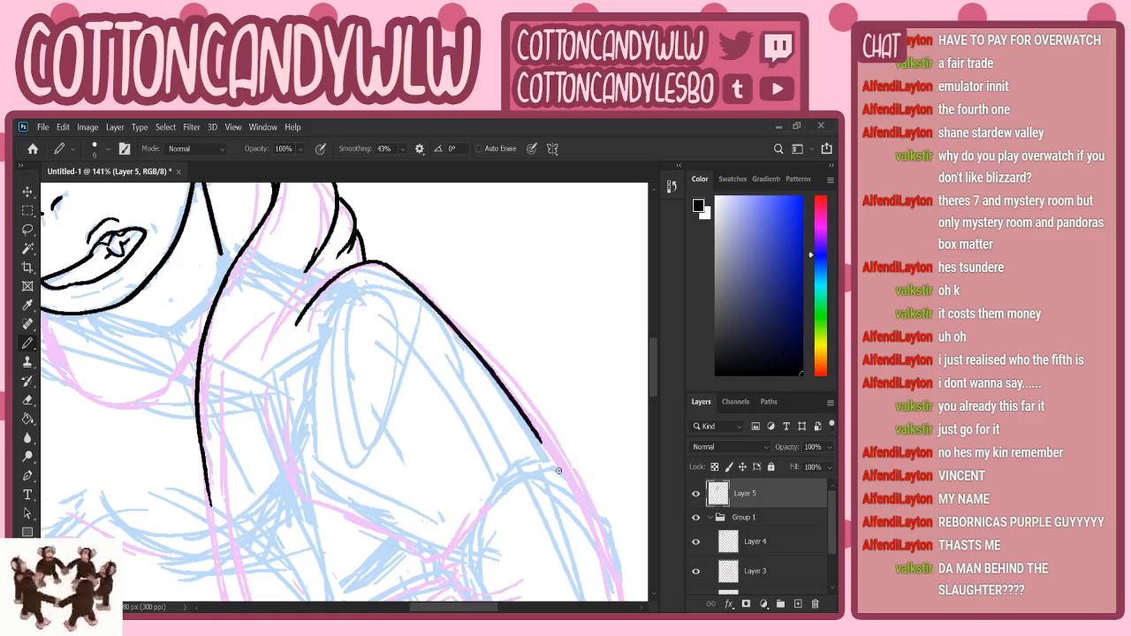
pyautogui.hotkey('ctrl', 'z')
pyautogui.moveTo(382, 265)
pyautogui.mouseDown()
pyautogui.moveTo(499, 374)
pyautogui.moveTo(570, 475)
pyautogui.mouseUp()
# - Ink the armpit seam of the sleeve and the crease lines at the top of the shoulder
pyautogui.moveTo(288, 412); pyautogui.dragTo(302, 497)
pyautogui.moveTo(291, 391); pyautogui.dragTo(283, 464)
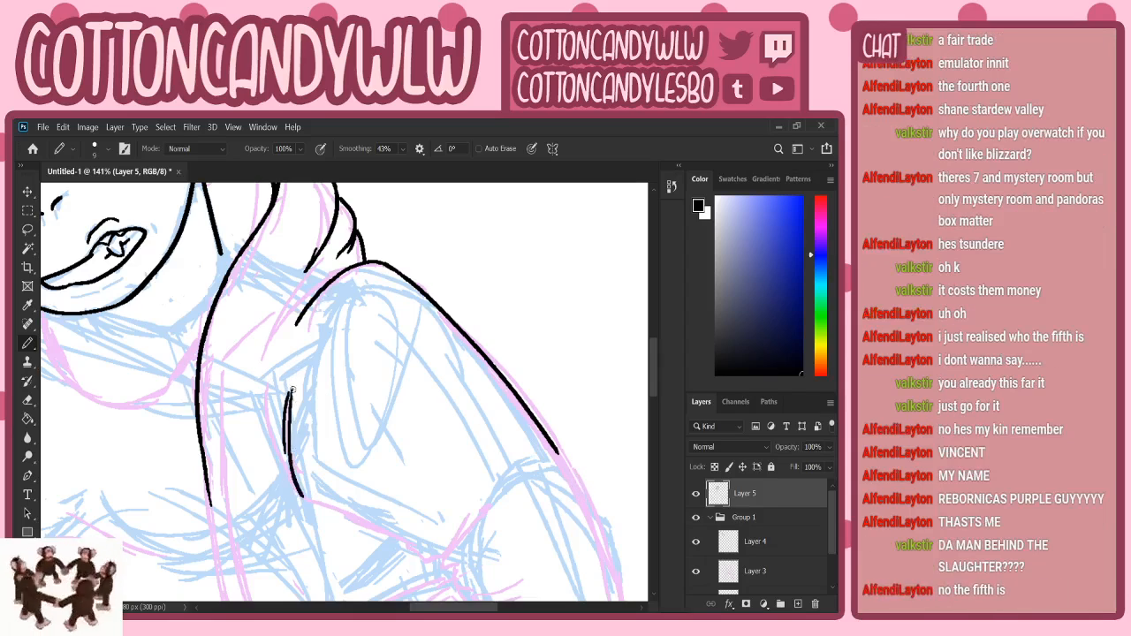
pyautogui.moveTo(293, 378); pyautogui.dragTo(285, 434)
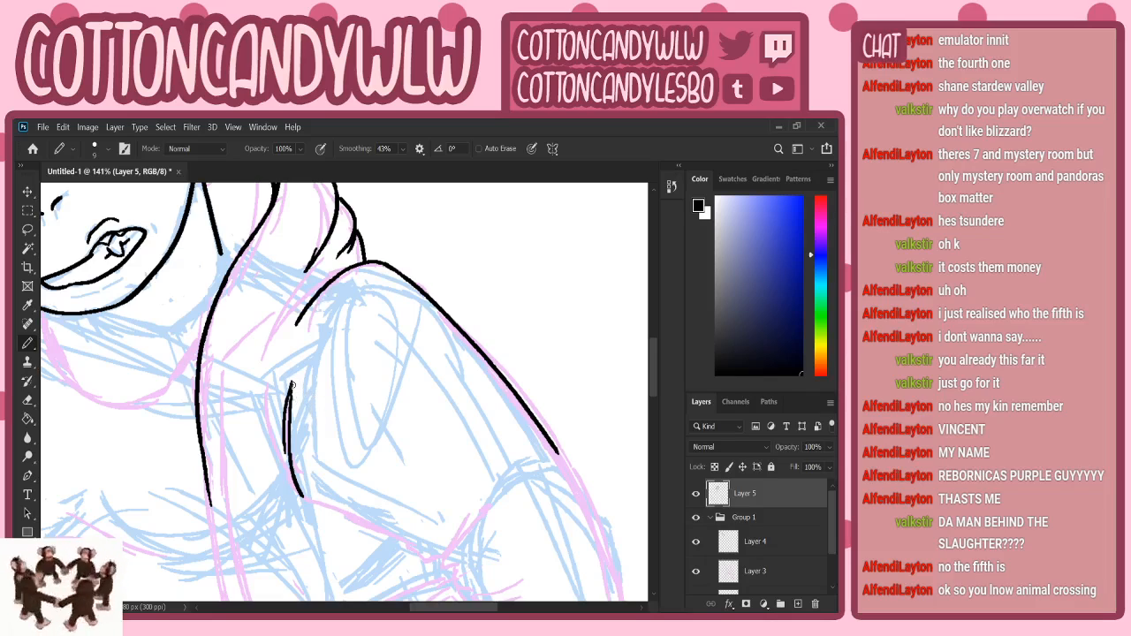
pyautogui.moveTo(291, 383); pyautogui.dragTo(289, 424)
pyautogui.moveTo(331, 277); pyautogui.dragTo(267, 344)
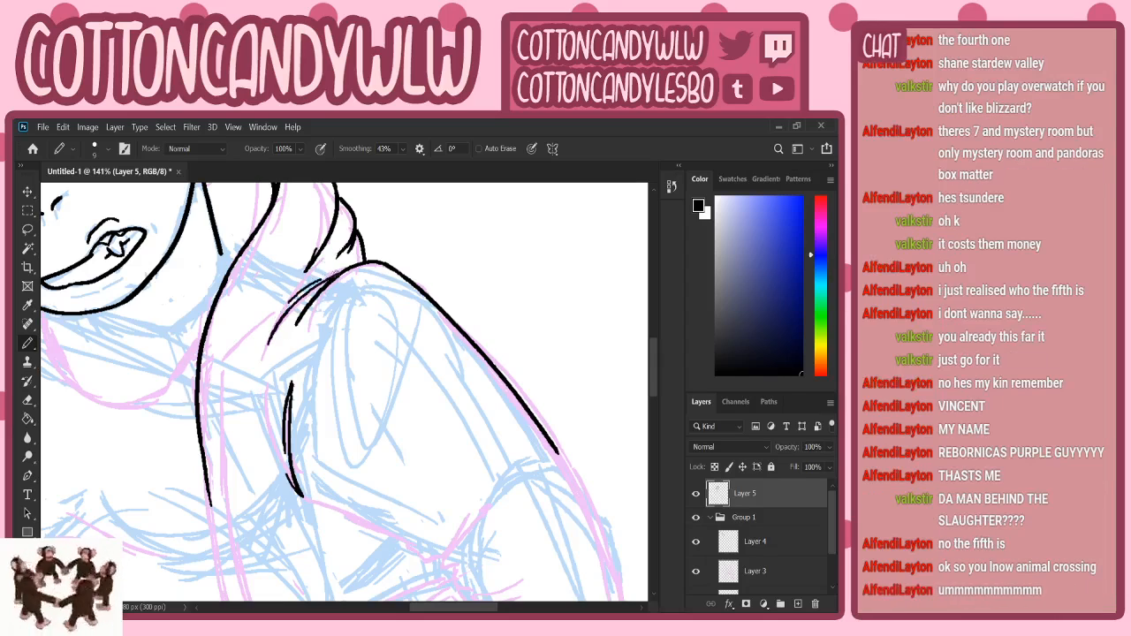
pyautogui.moveTo(340, 271); pyautogui.dragTo(292, 300)
# - Ink the underside of the upper sleeve from the armpit to the elbow, with short creases at the bend
pyautogui.scroll(-3, 384, 240)
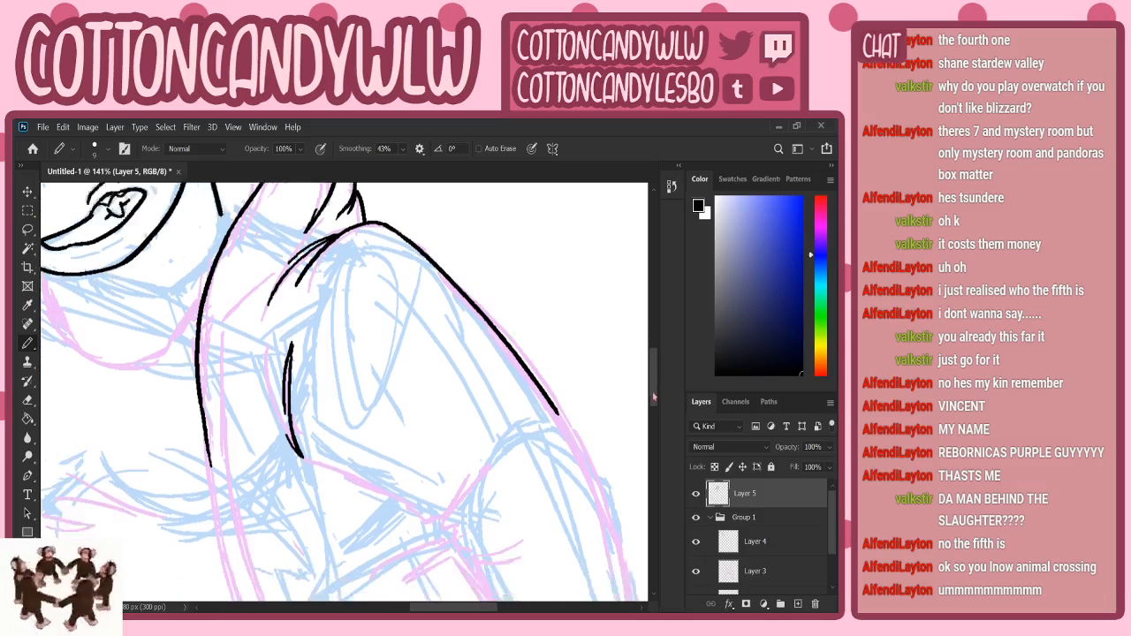
pyautogui.moveTo(302, 377)
pyautogui.mouseDown()
pyautogui.moveTo(445, 437)
pyautogui.moveTo(433, 424)
pyautogui.moveTo(322, 389)
pyautogui.moveTo(429, 442)
pyautogui.moveTo(470, 402)
pyautogui.mouseUp()
pyautogui.hotkey('ctrl', 'z')
pyautogui.moveTo(446, 438); pyautogui.dragTo(493, 394)
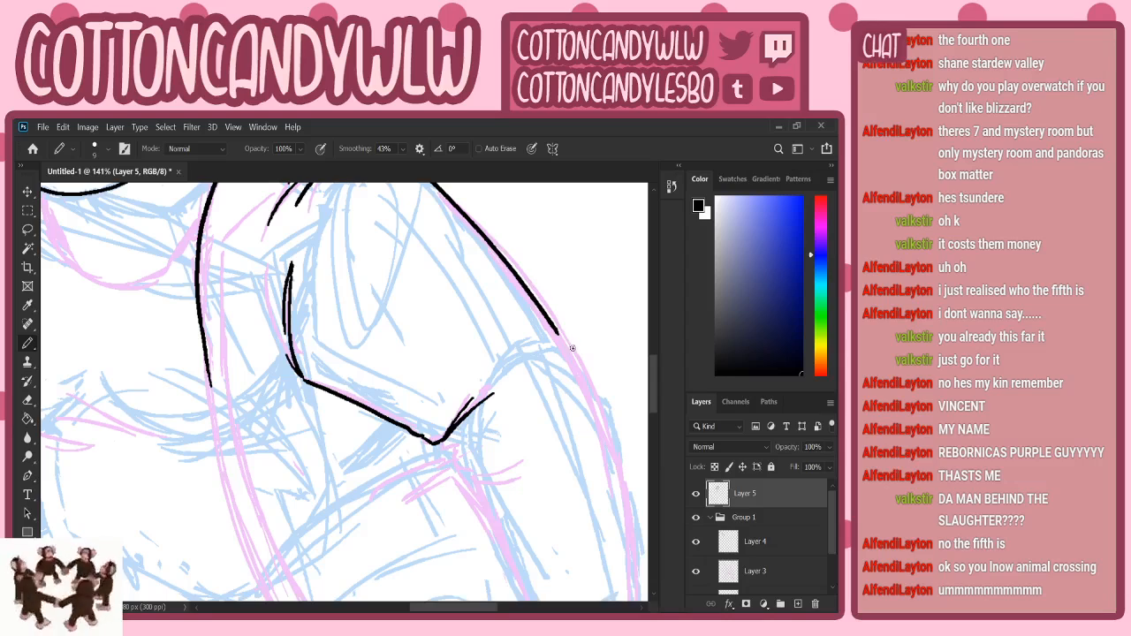
pyautogui.moveTo(464, 607); pyautogui.dragTo(489, 607)
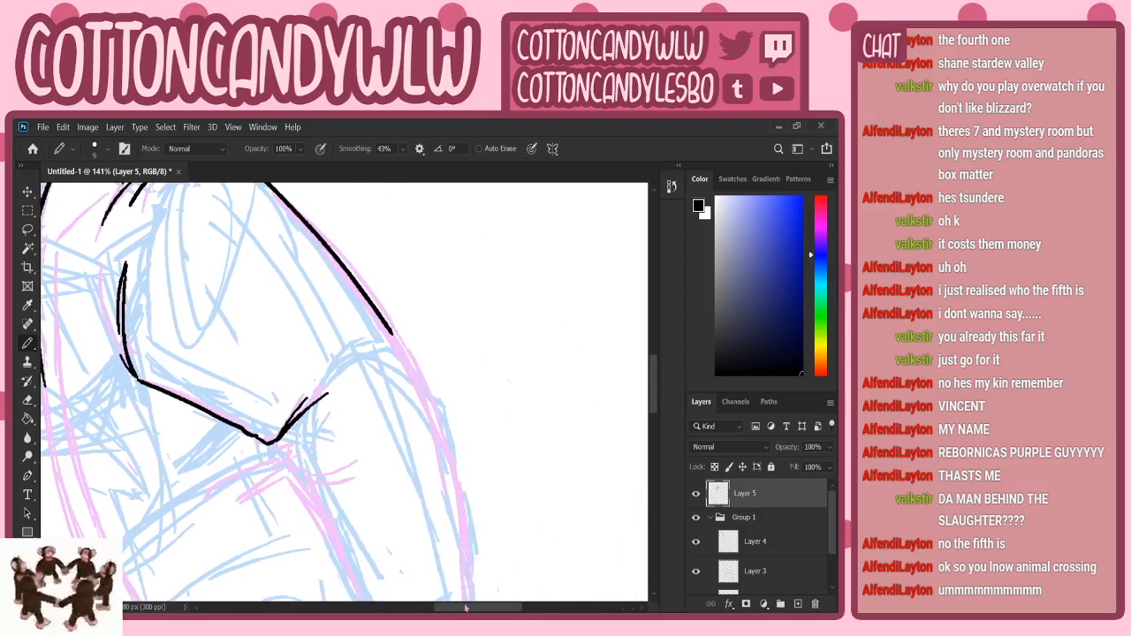
pyautogui.moveTo(276, 443)
pyautogui.mouseDown()
pyautogui.moveTo(299, 475)
pyautogui.moveTo(336, 466)
pyautogui.moveTo(354, 474)
pyautogui.mouseUp()
pyautogui.moveTo(285, 459)
pyautogui.mouseDown()
pyautogui.moveTo(341, 425)
pyautogui.moveTo(310, 438)
pyautogui.mouseUp()
# - Ink the inner edge of the forearm sleeve below the elbow, redoing it once, and the cuff line at its end
pyautogui.moveTo(656, 395); pyautogui.dragTo(656, 413)
pyautogui.moveTo(304, 344); pyautogui.dragTo(382, 490)
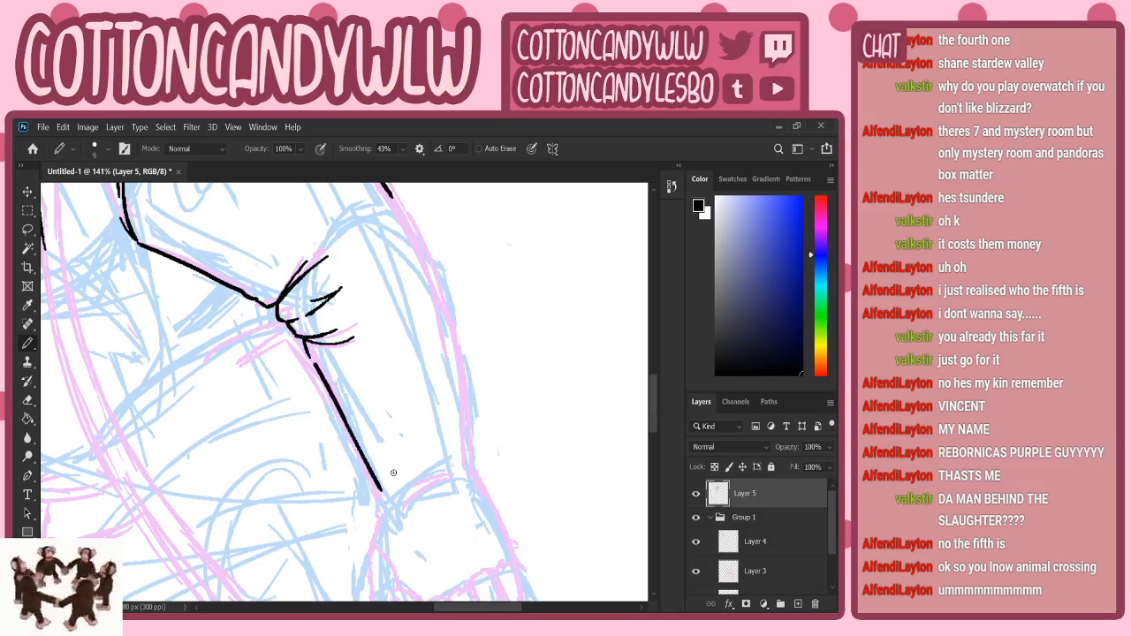
pyautogui.hotkey('ctrl', 'z')
pyautogui.moveTo(310, 358)
pyautogui.mouseDown()
pyautogui.moveTo(371, 512)
pyautogui.moveTo(381, 520)
pyautogui.moveTo(378, 488)
pyautogui.moveTo(392, 509)
pyautogui.moveTo(456, 478)
pyautogui.mouseUp()
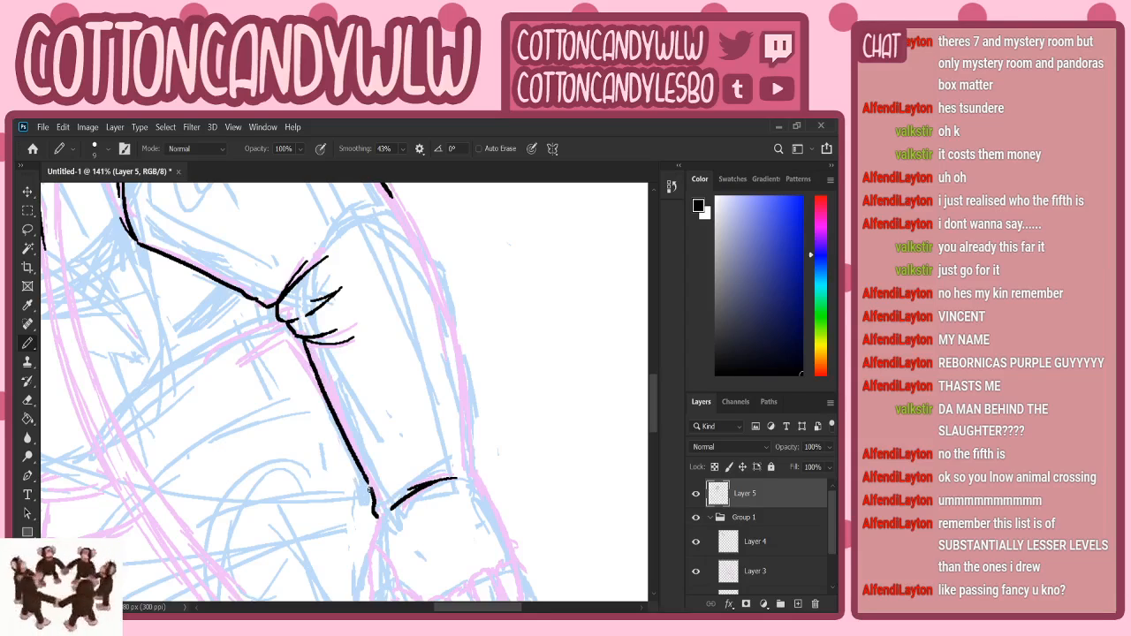
# - Ink the outer edge of the forearm sleeve from the elbow to the wrist and retouch the cuff line's end
pyautogui.scroll(5, 366, 411)
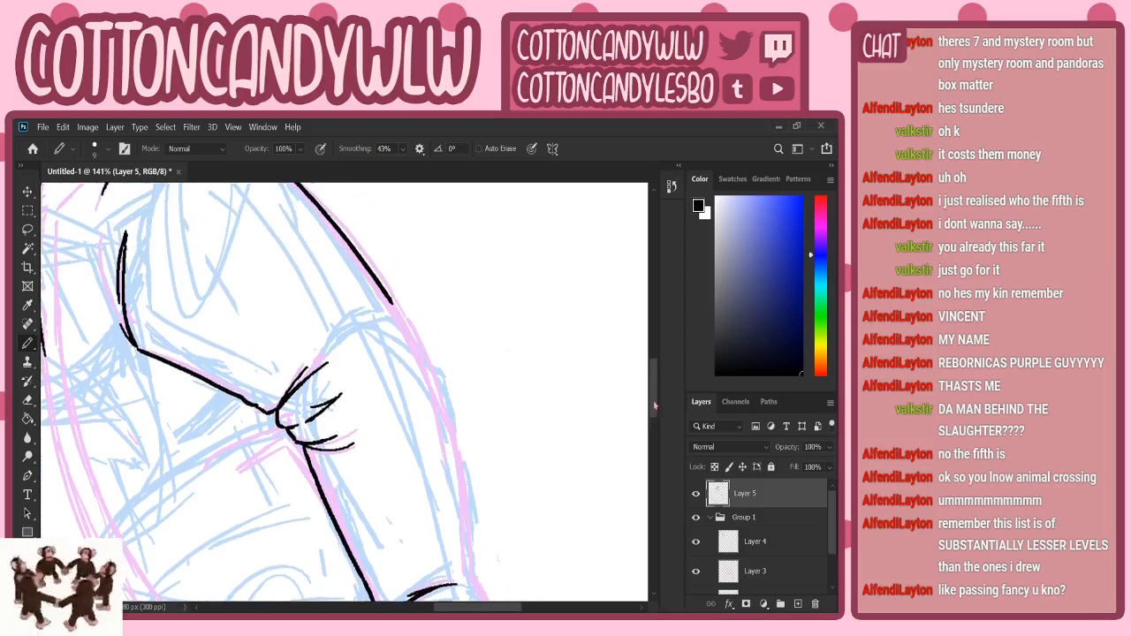
pyautogui.moveTo(390, 327)
pyautogui.mouseDown()
pyautogui.moveTo(451, 465)
pyautogui.moveTo(461, 548)
pyautogui.mouseUp()
pyautogui.moveTo(655, 398); pyautogui.dragTo(656, 417)
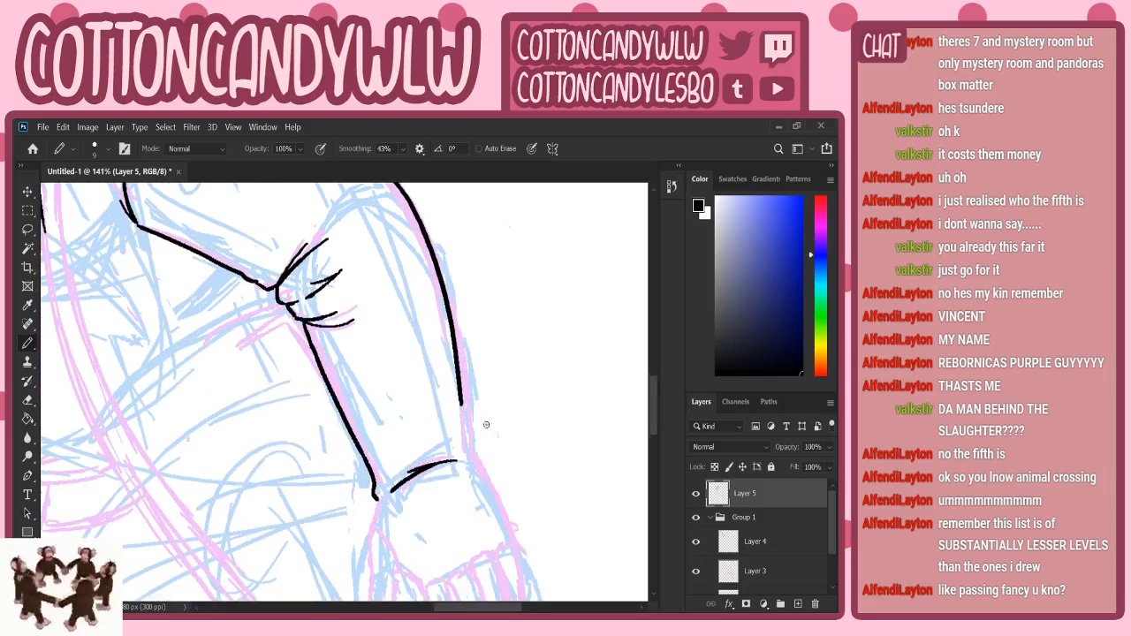
pyautogui.moveTo(463, 407); pyautogui.dragTo(471, 457)
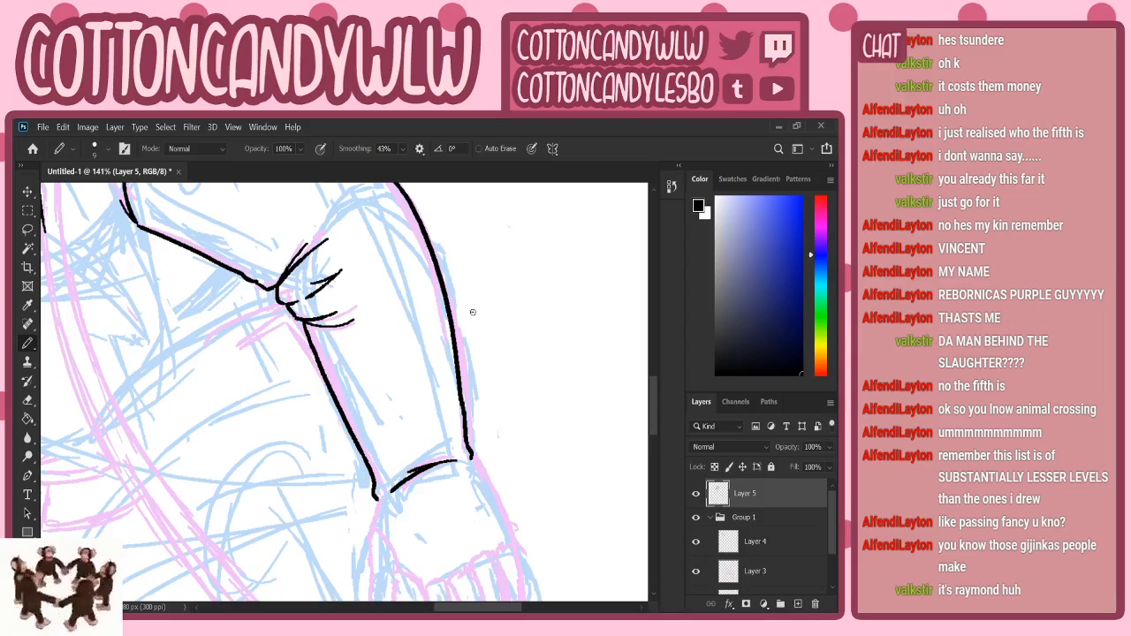
pyautogui.moveTo(450, 462)
pyautogui.mouseDown()
pyautogui.moveTo(450, 474)
pyautogui.moveTo(455, 462)
pyautogui.mouseUp()
# - Ink the thumb and the first two fingers of the lowered hand, starting from the inner wrist
pyautogui.scroll(-3, 654, 394)
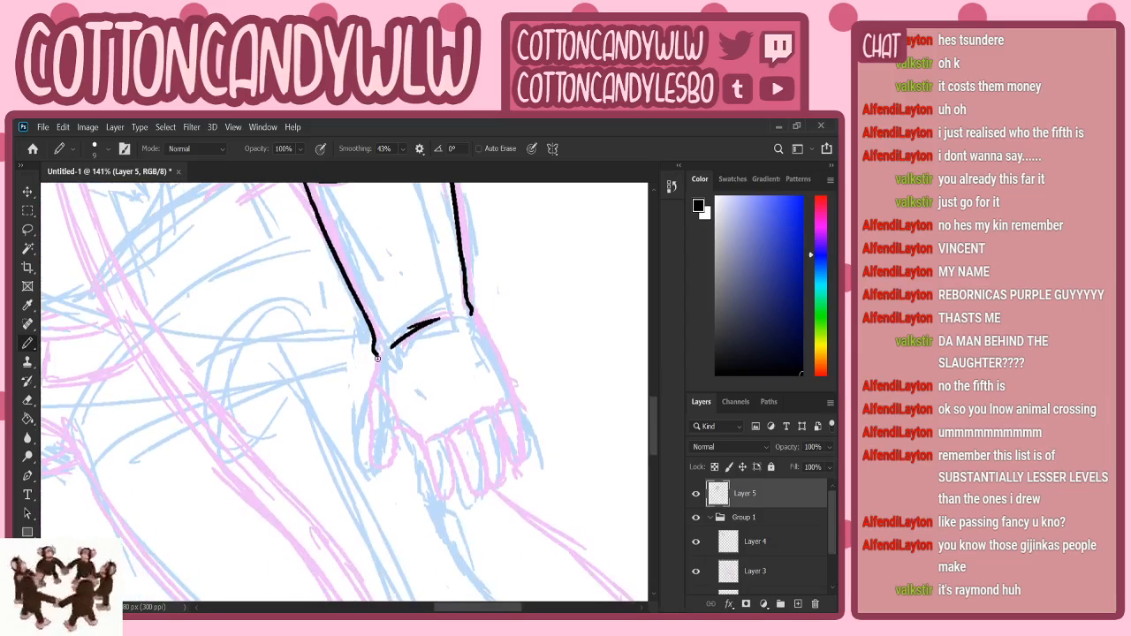
pyautogui.moveTo(377, 358)
pyautogui.mouseDown()
pyautogui.moveTo(370, 458)
pyautogui.moveTo(386, 464)
pyautogui.moveTo(401, 425)
pyautogui.moveTo(449, 498)
pyautogui.mouseUp()
pyautogui.moveTo(444, 435); pyautogui.dragTo(450, 500)
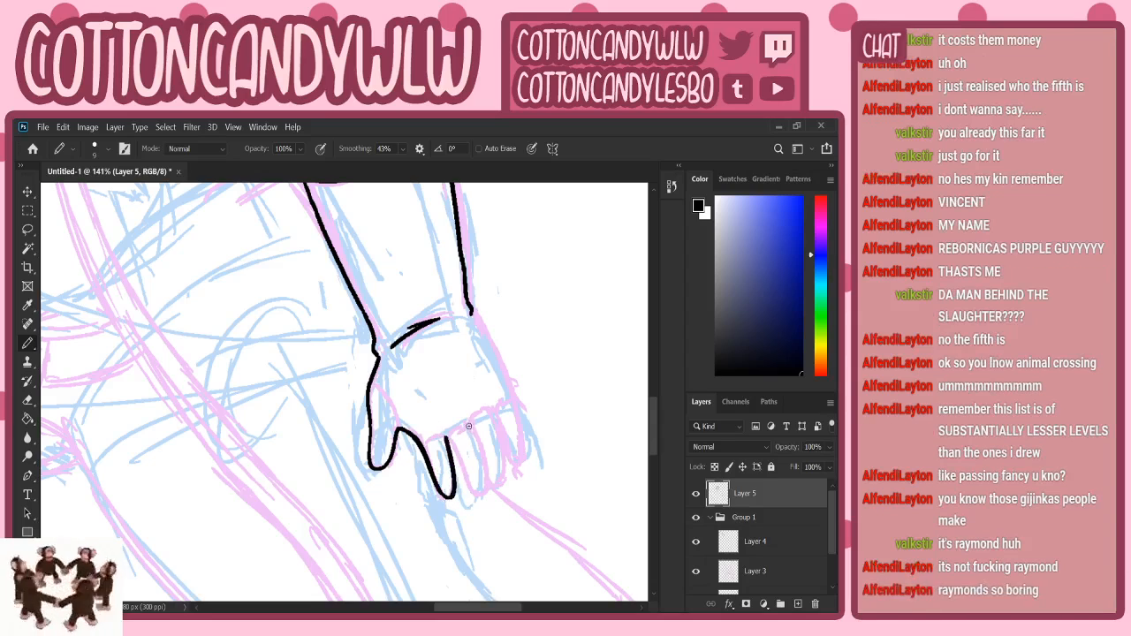
pyautogui.moveTo(467, 424); pyautogui.dragTo(479, 483)
pyautogui.moveTo(449, 437)
pyautogui.mouseDown()
pyautogui.moveTo(465, 484)
pyautogui.moveTo(481, 477)
pyautogui.mouseUp()
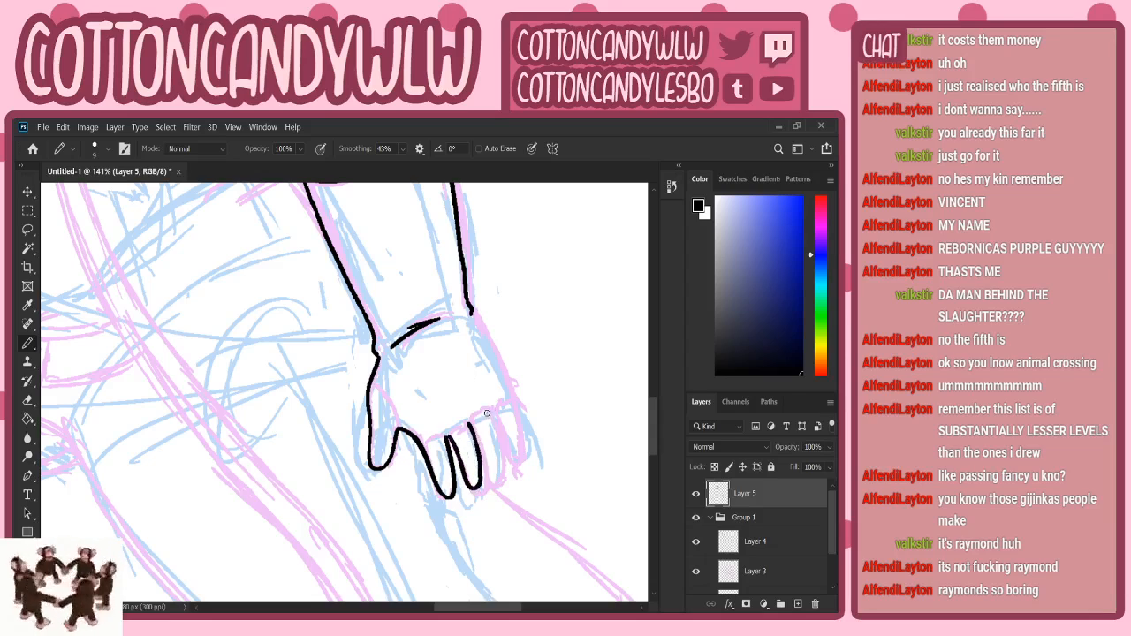
# - Ink the third finger beside the first two, redoing its outer stroke once
pyautogui.moveTo(490, 406); pyautogui.dragTo(494, 481)
pyautogui.hotkey('ctrl', 'z')
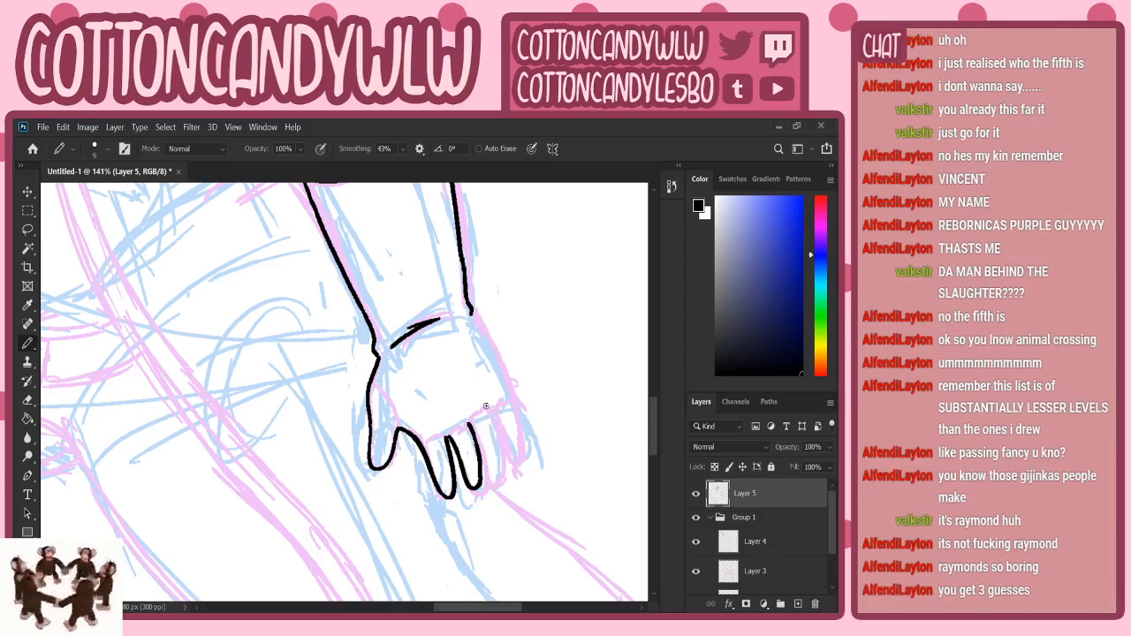
pyautogui.moveTo(493, 409); pyautogui.dragTo(495, 475)
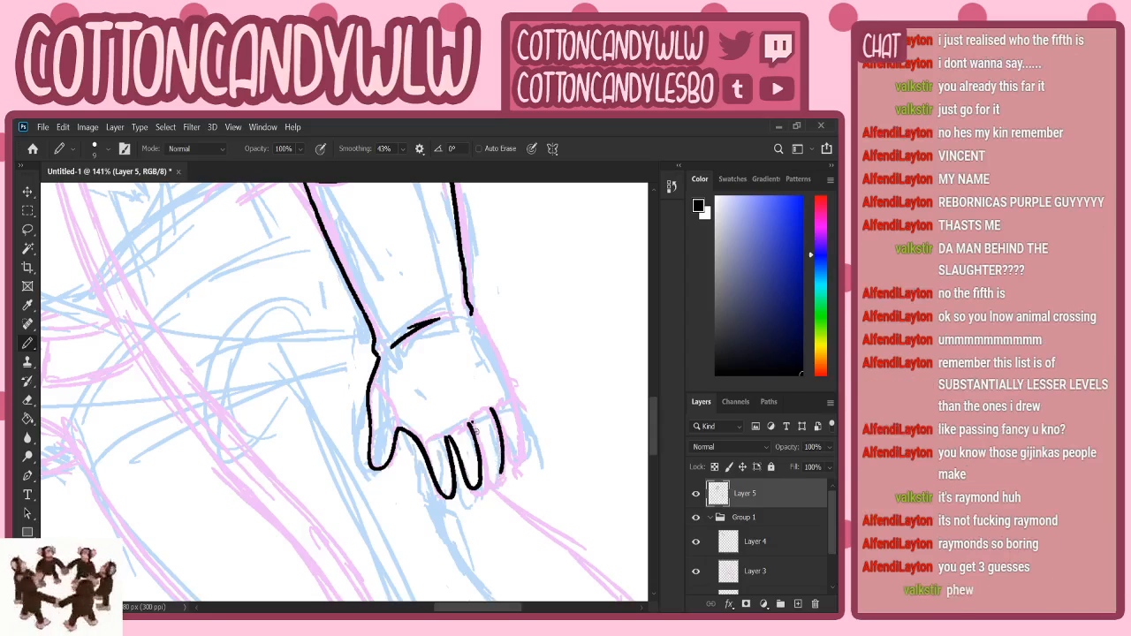
pyautogui.moveTo(475, 424)
pyautogui.mouseDown()
pyautogui.moveTo(493, 474)
pyautogui.moveTo(500, 460)
pyautogui.mouseUp()
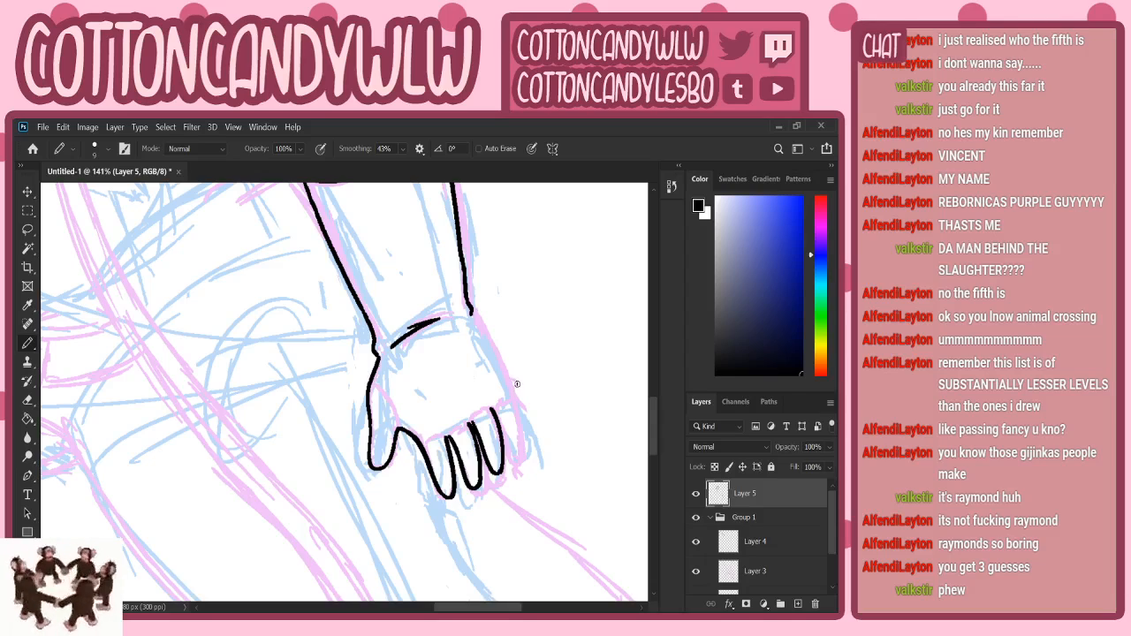
# - Ink the hand's outer edge with the little finger, and the glove openings around the finger bases and thumb
pyautogui.moveTo(471, 314); pyautogui.dragTo(518, 454)
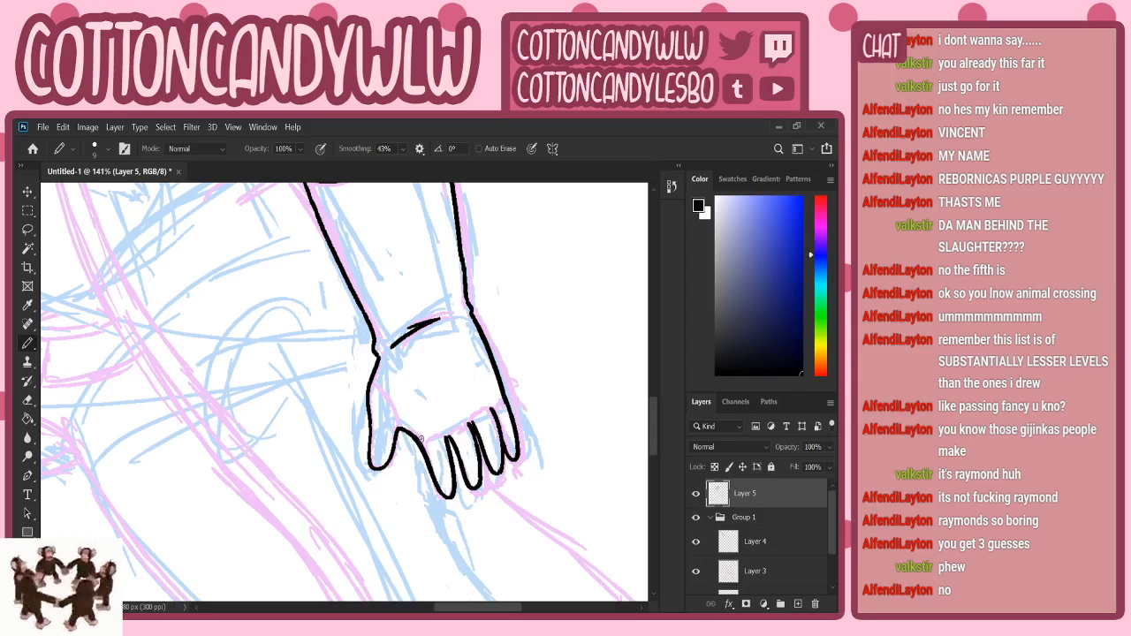
pyautogui.moveTo(421, 440)
pyautogui.mouseDown()
pyautogui.moveTo(448, 439)
pyautogui.moveTo(511, 402)
pyautogui.mouseUp()
pyautogui.moveTo(371, 384); pyautogui.dragTo(398, 434)
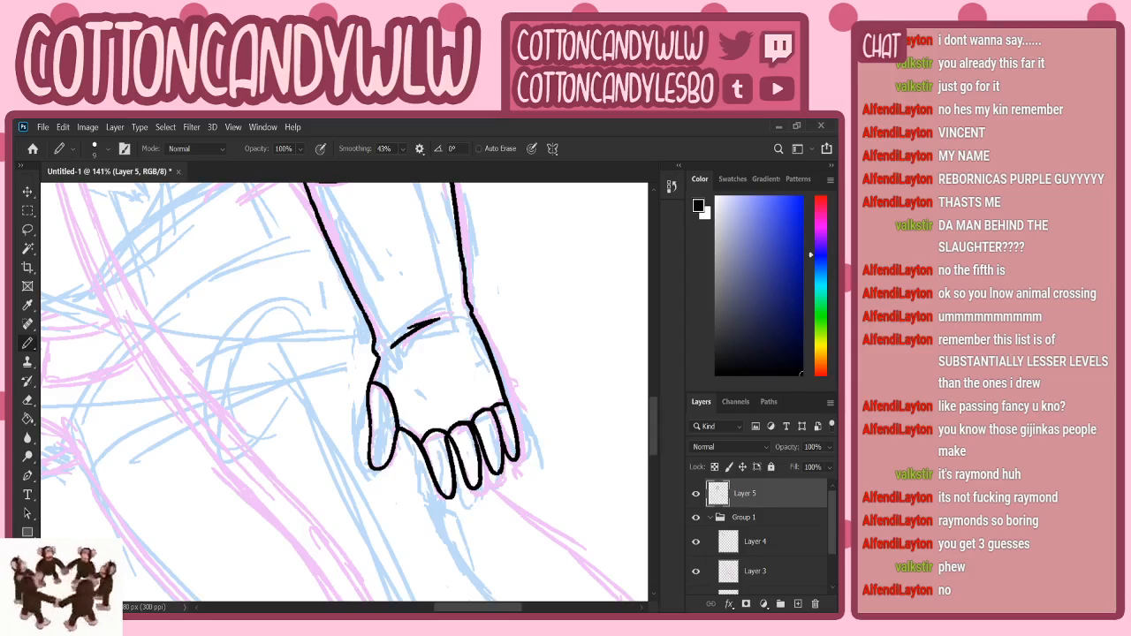
# - Ink the jacket's long front edge from the chest down past the hip, redoing the stroke once
pyautogui.press('z')
pyautogui.moveTo(421, 424); pyautogui.dragTo(460, 389)
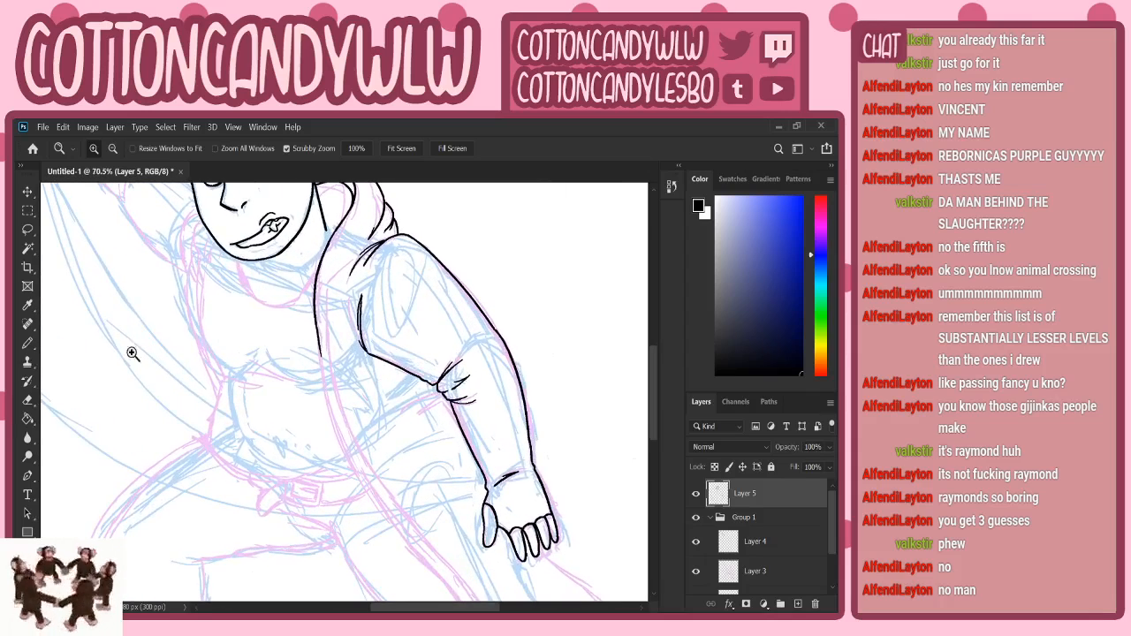
pyautogui.click(28, 343)
pyautogui.moveTo(650, 362); pyautogui.dragTo(652, 375)
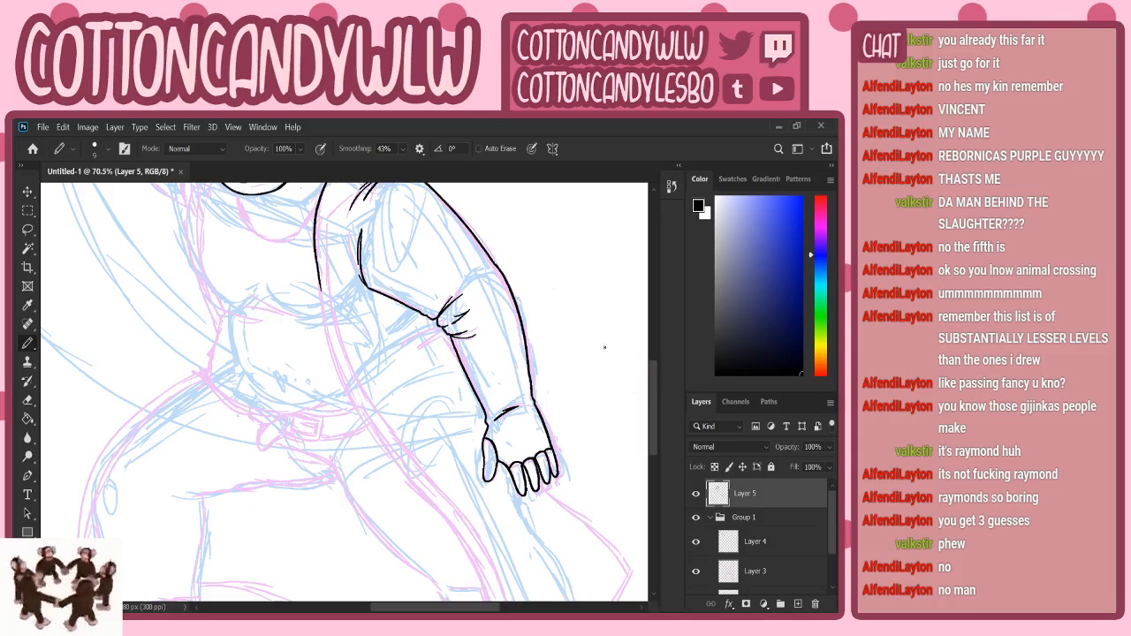
pyautogui.moveTo(321, 291)
pyautogui.mouseDown()
pyautogui.moveTo(369, 441)
pyautogui.moveTo(442, 535)
pyautogui.mouseUp()
pyautogui.hotkey('ctrl', 'z')
pyautogui.moveTo(323, 306)
pyautogui.mouseDown()
pyautogui.moveTo(357, 407)
pyautogui.moveTo(477, 566)
pyautogui.mouseUp()
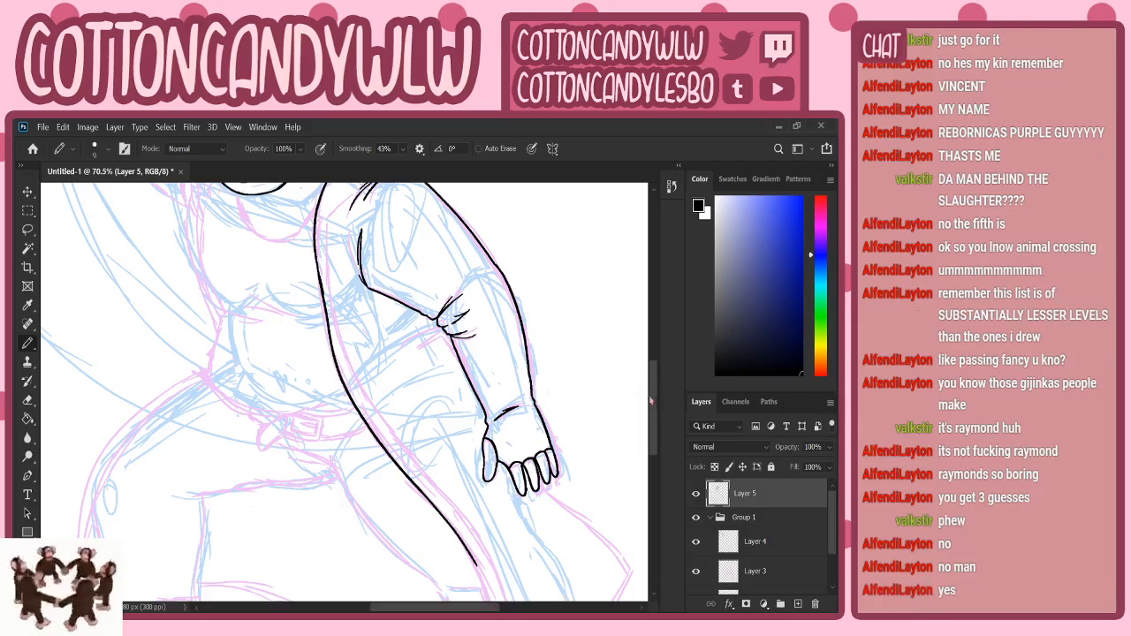
# - Ink the jacket's lower tail: extend the front edge to its pointed corner and draw the hem and outer edge up to the hand
pyautogui.moveTo(651, 401); pyautogui.dragTo(652, 427)
pyautogui.moveTo(492, 607); pyautogui.dragTo(513, 608)
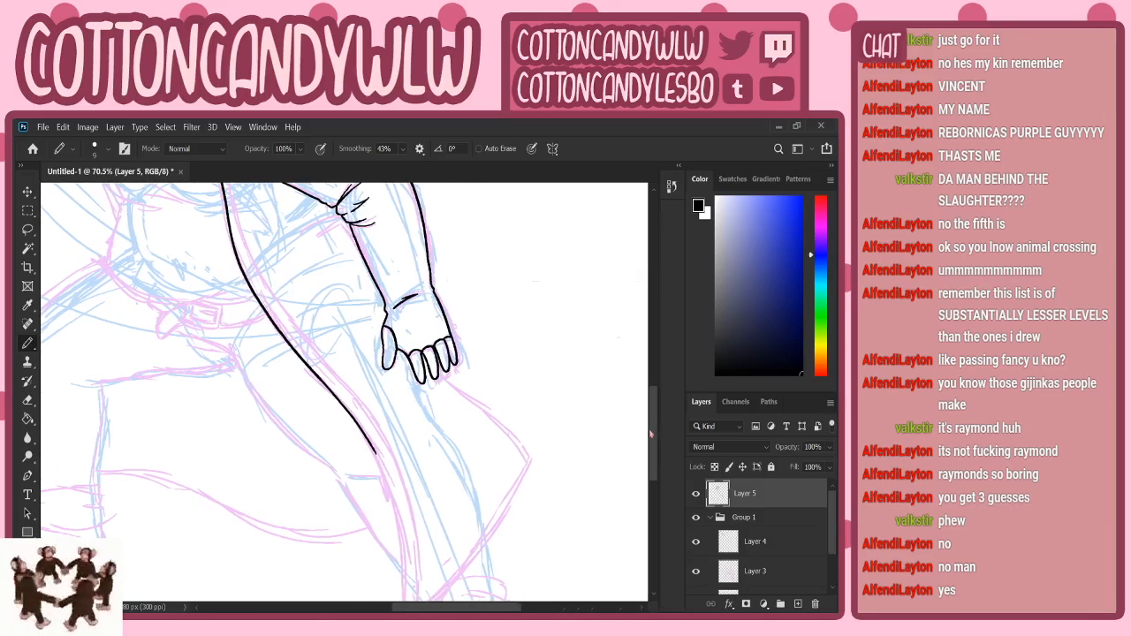
pyautogui.moveTo(651, 433); pyautogui.dragTo(650, 443)
pyautogui.moveTo(378, 412); pyautogui.dragTo(398, 482)
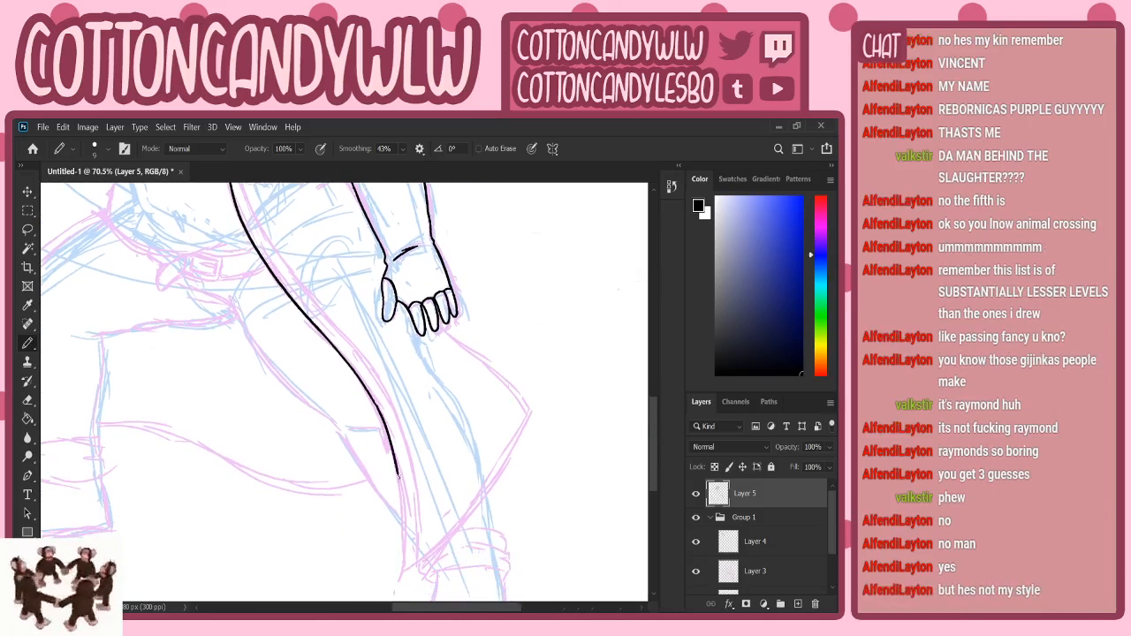
pyautogui.hotkey('ctrl', 'z')
pyautogui.moveTo(378, 412)
pyautogui.mouseDown()
pyautogui.moveTo(395, 465)
pyautogui.moveTo(396, 580)
pyautogui.moveTo(525, 405)
pyautogui.mouseUp()
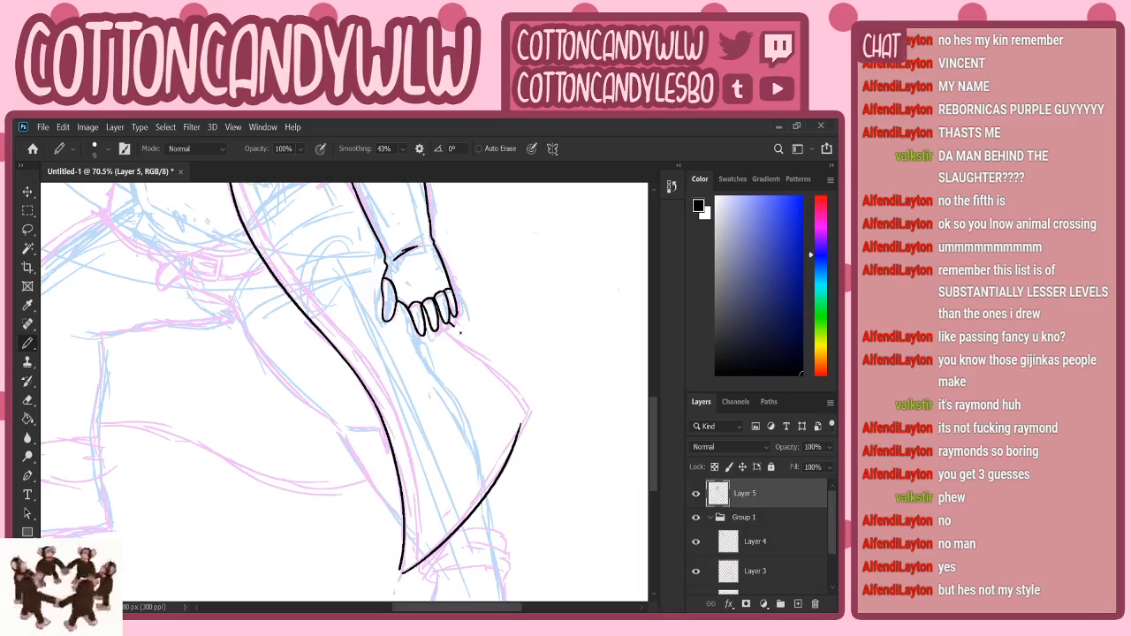
pyautogui.moveTo(459, 333); pyautogui.dragTo(528, 405)
# - Ink short fold lines on the jacket body just below the elbow bend
pyautogui.scroll(5, 344, 393)
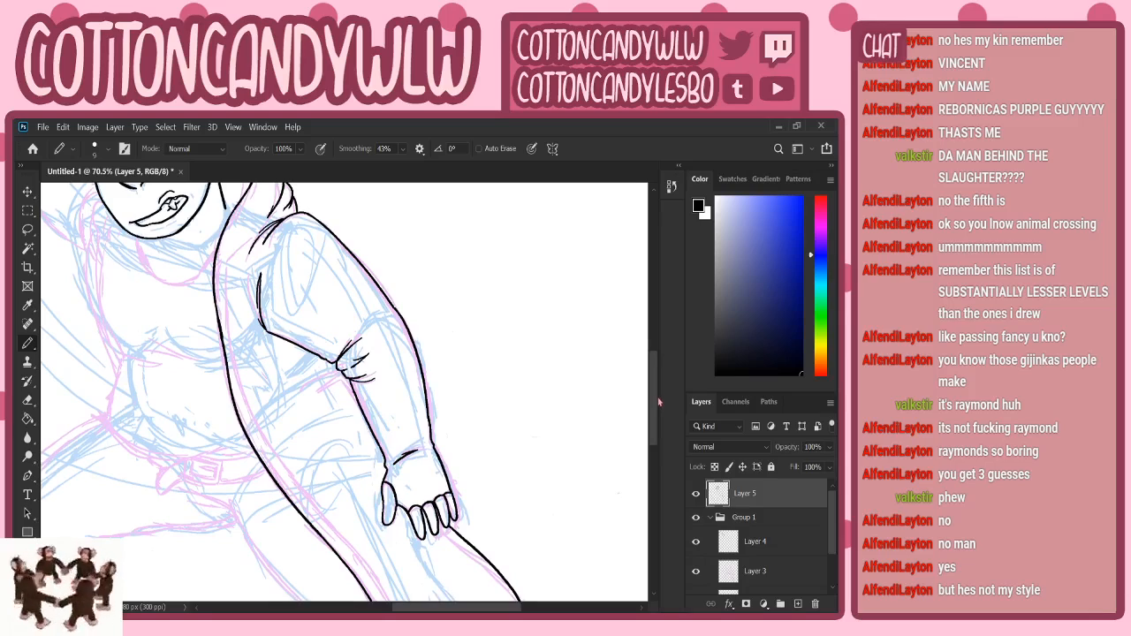
pyautogui.moveTo(307, 384); pyautogui.dragTo(350, 372)
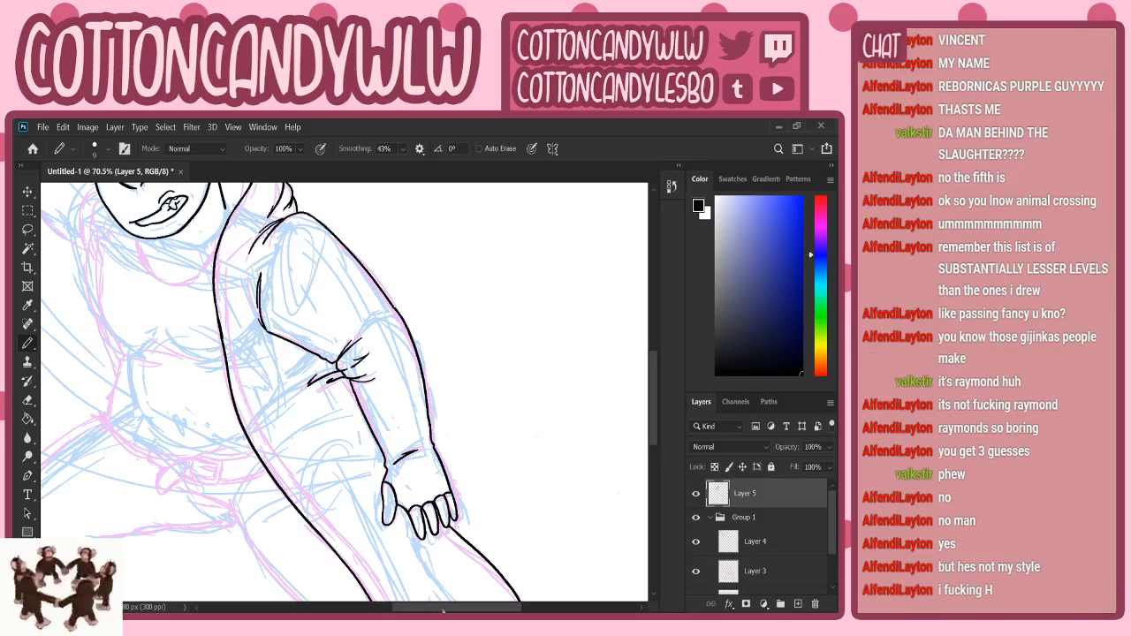
# - Ink the curved shirt neckline below the chin and the short line where the neck meets the hood
pyautogui.moveTo(443, 609); pyautogui.dragTo(409, 609)
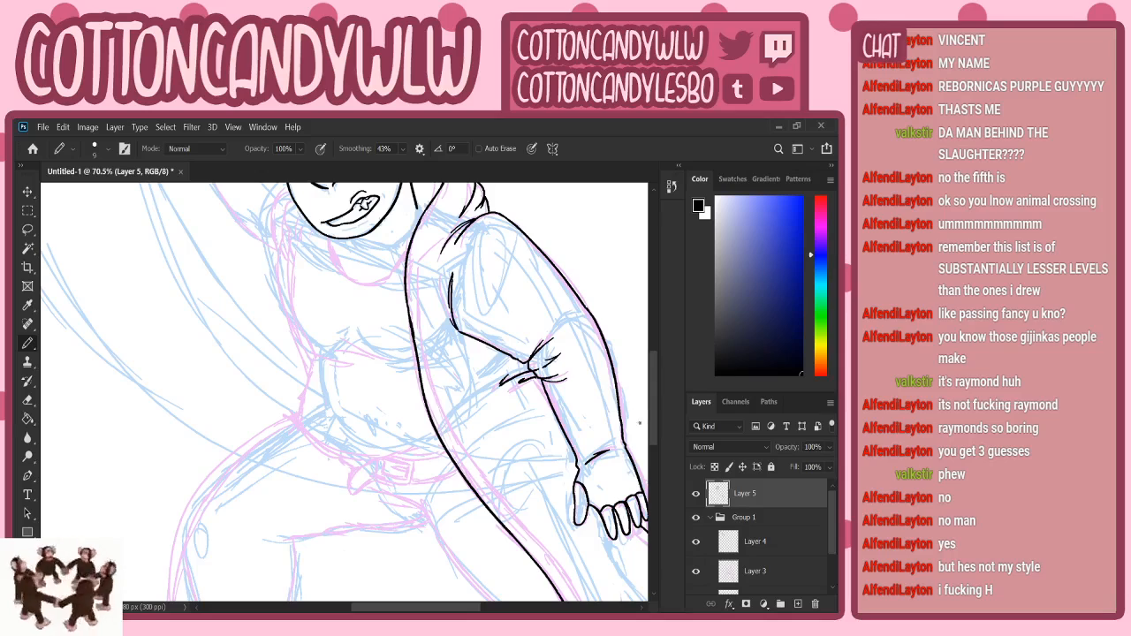
pyautogui.moveTo(655, 422); pyautogui.dragTo(664, 383)
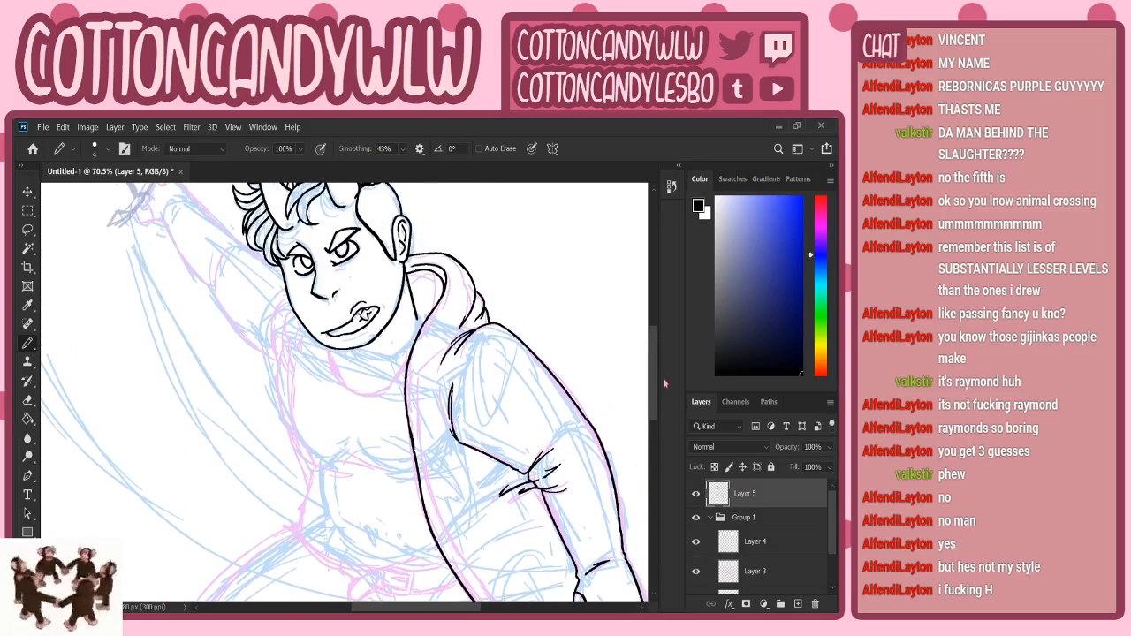
pyautogui.moveTo(327, 351)
pyautogui.mouseDown()
pyautogui.moveTo(336, 378)
pyautogui.moveTo(367, 394)
pyautogui.moveTo(405, 371)
pyautogui.mouseUp()
pyautogui.moveTo(413, 305); pyautogui.dragTo(433, 318)
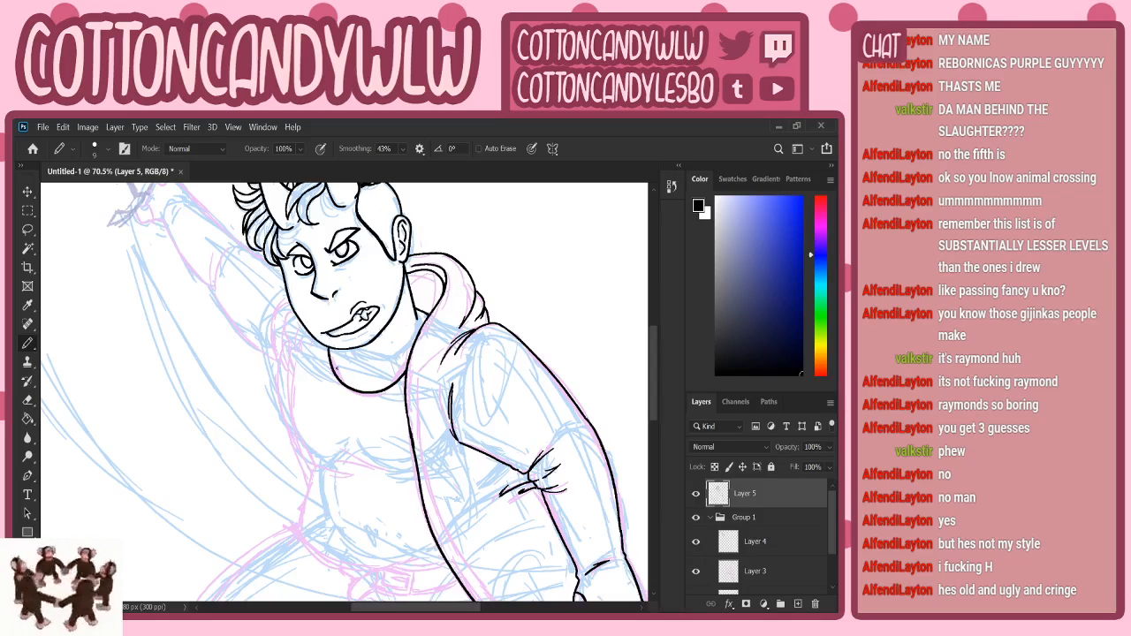
# - Ink the far side of the hood beside the jaw, with its inner folds and the line running down the chest
pyautogui.moveTo(283, 299); pyautogui.dragTo(281, 358)
pyautogui.moveTo(292, 308); pyautogui.dragTo(292, 419)
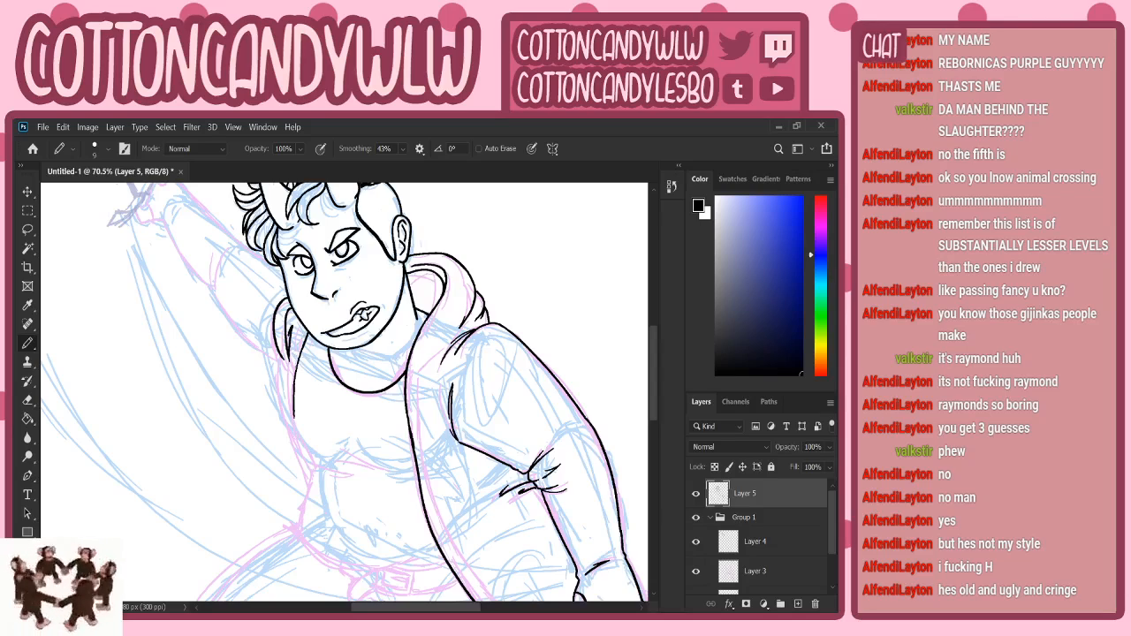
pyautogui.moveTo(296, 343)
pyautogui.mouseDown()
pyautogui.moveTo(282, 375)
pyautogui.moveTo(290, 360)
pyautogui.moveTo(297, 381)
pyautogui.mouseUp()
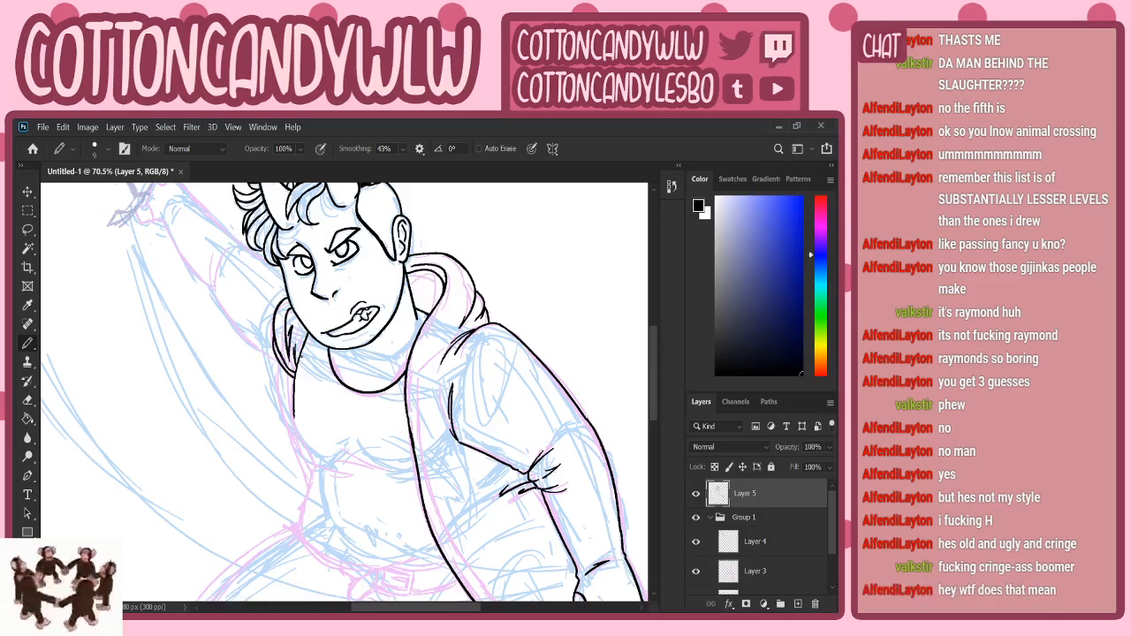
# - Ink the far jacket edge and chest outline down to the waist, with fold lines under the chest, redoing strokes as needed
pyautogui.scroll(-3, 622, 350)
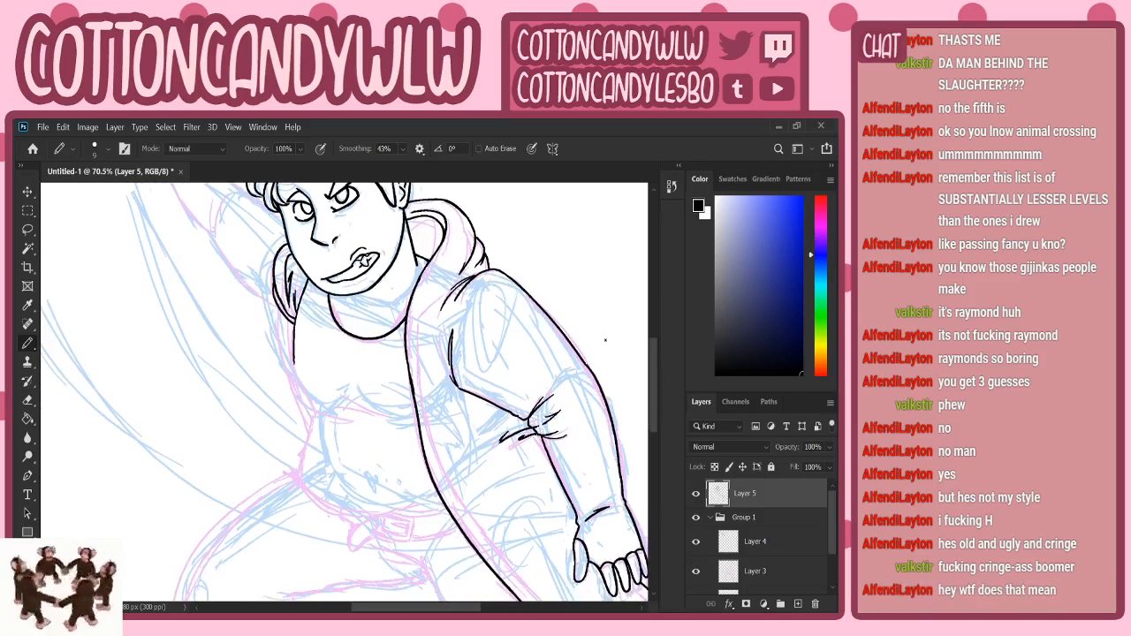
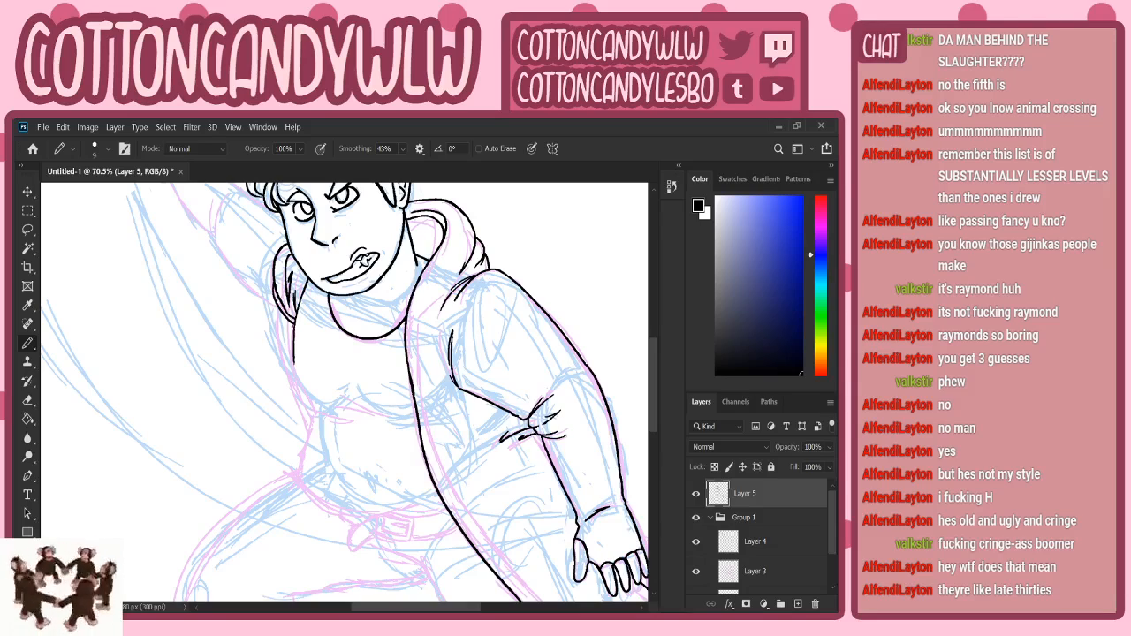
pyautogui.moveTo(277, 311)
pyautogui.mouseDown()
pyautogui.moveTo(288, 380)
pyautogui.moveTo(313, 412)
pyautogui.mouseUp()
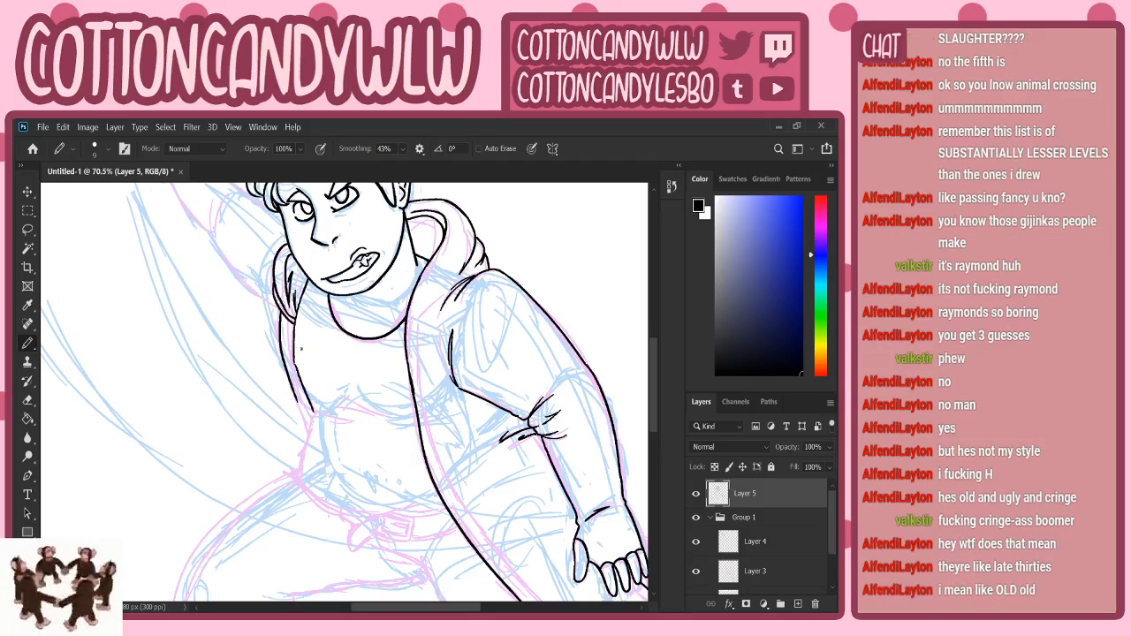
pyautogui.hotkey('ctrl', 'z')
pyautogui.moveTo(293, 356); pyautogui.dragTo(313, 411)
pyautogui.hotkey('ctrl', 'z')
pyautogui.moveTo(294, 357); pyautogui.dragTo(317, 418)
pyautogui.hotkey('ctrl', 'z')
pyautogui.moveTo(294, 357)
pyautogui.mouseDown()
pyautogui.moveTo(313, 421)
pyautogui.moveTo(376, 405)
pyautogui.moveTo(410, 427)
pyautogui.mouseUp()
pyautogui.hotkey('ctrl', 'z')
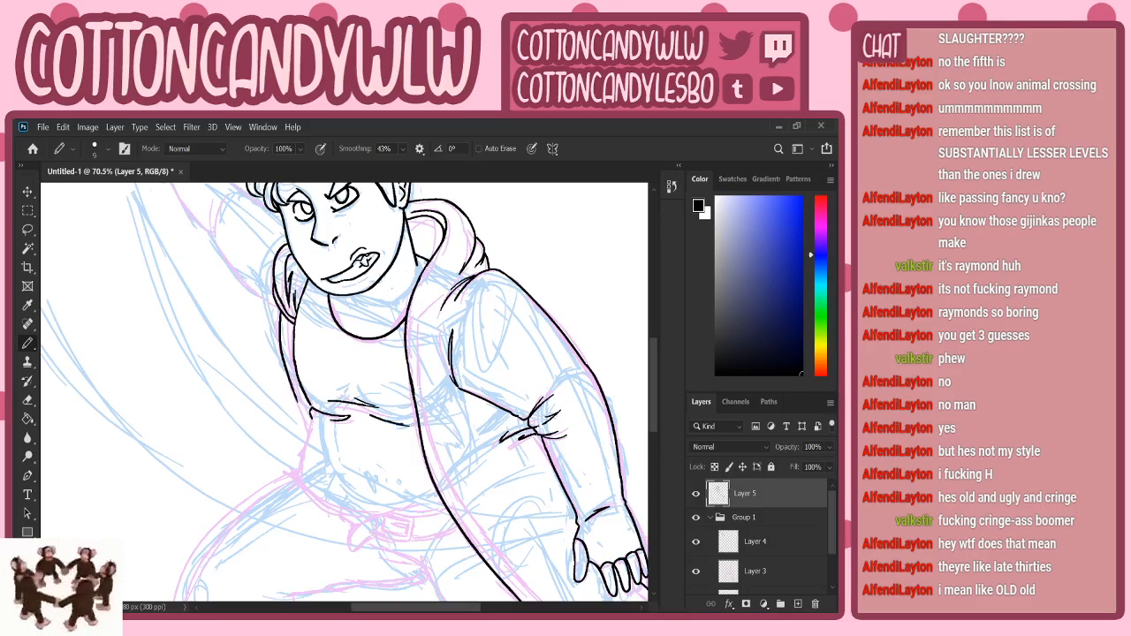
pyautogui.hotkey('ctrl', 'z')
# - Ink the belly's side and the shirt's hem with its pointed corner, and check the lines with Group 1 temporarily hidden
pyautogui.moveTo(311, 415)
pyautogui.mouseDown()
pyautogui.moveTo(291, 470)
pyautogui.moveTo(335, 508)
pyautogui.moveTo(417, 510)
pyautogui.mouseUp()
pyautogui.hotkey('ctrl', 'z')
pyautogui.moveTo(287, 468)
pyautogui.mouseDown()
pyautogui.moveTo(391, 513)
pyautogui.moveTo(429, 510)
pyautogui.mouseUp()
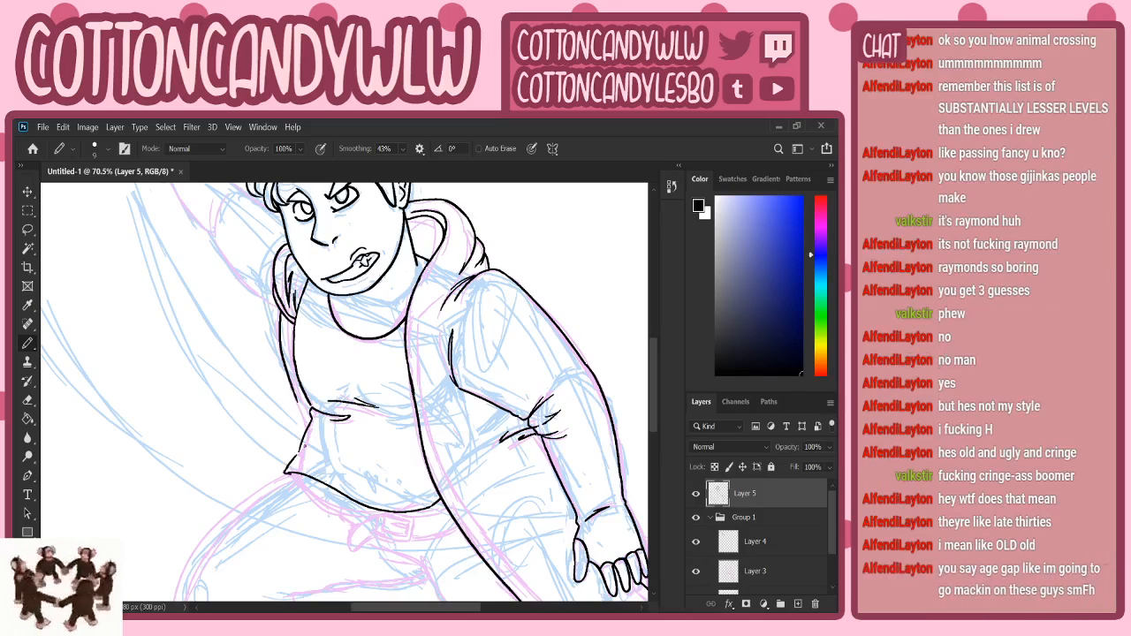
pyautogui.hotkey('ctrl', 'z')
pyautogui.moveTo(295, 456); pyautogui.dragTo(284, 470)
pyautogui.hotkey('ctrl', 'z')
pyautogui.moveTo(292, 461)
pyautogui.mouseDown()
pyautogui.moveTo(283, 473)
pyautogui.moveTo(300, 476)
pyautogui.mouseUp()
pyautogui.click(696, 517)
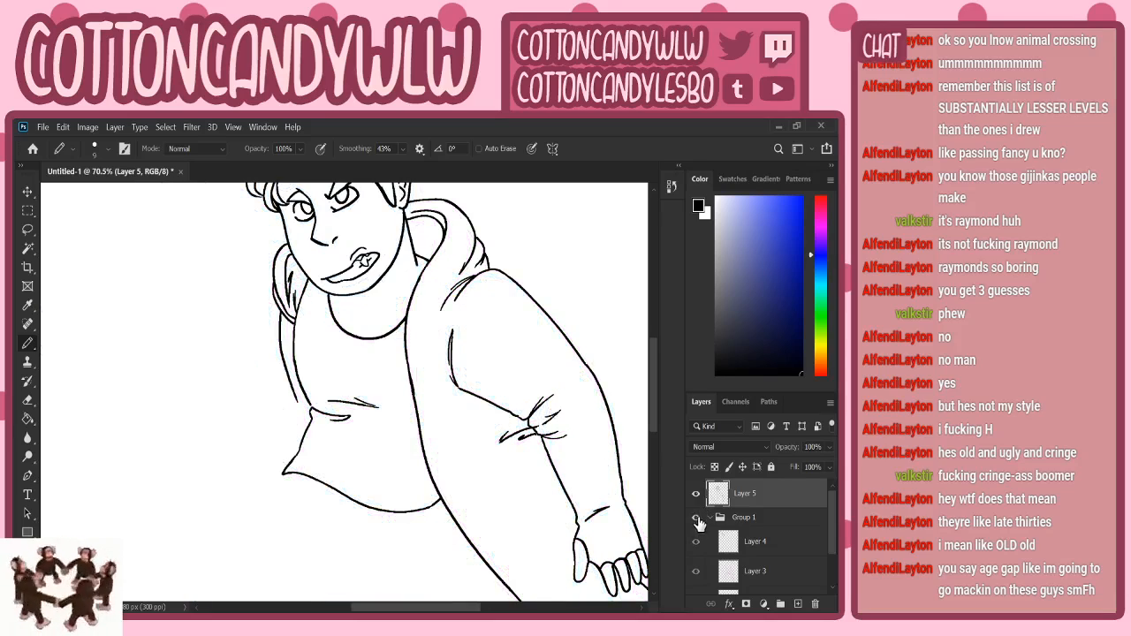
pyautogui.click(696, 518)
# - Ink the rectangular belt buckle under the shirt hem and a rounded belt end beside it
pyautogui.scroll(-4, 656, 423)
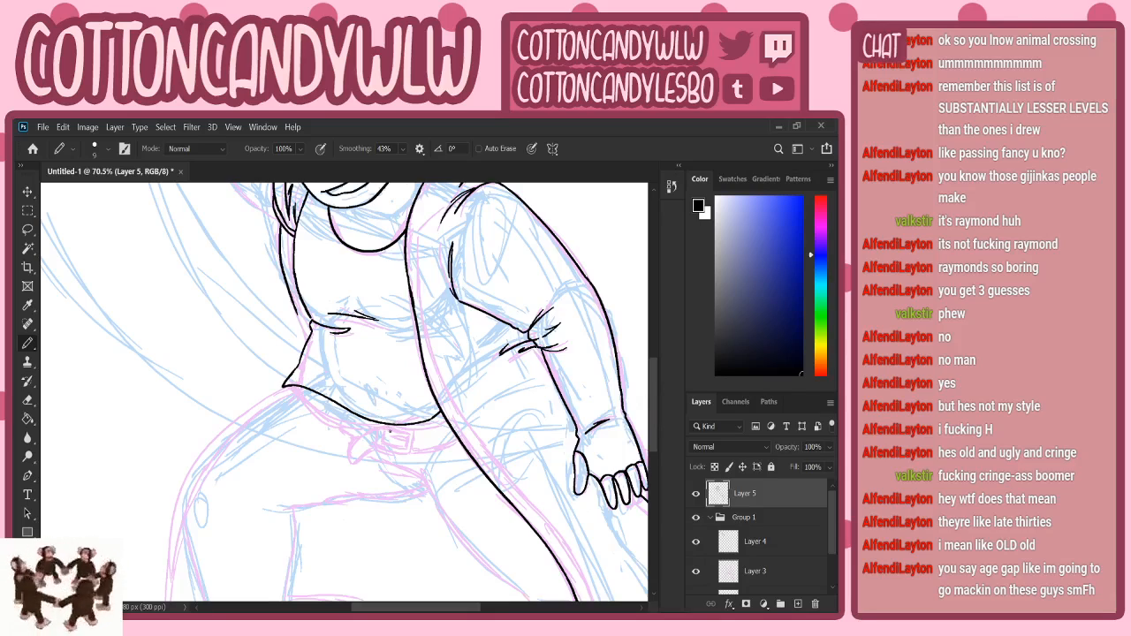
pyautogui.moveTo(394, 424)
pyautogui.mouseDown()
pyautogui.moveTo(416, 437)
pyautogui.moveTo(408, 450)
pyautogui.mouseUp()
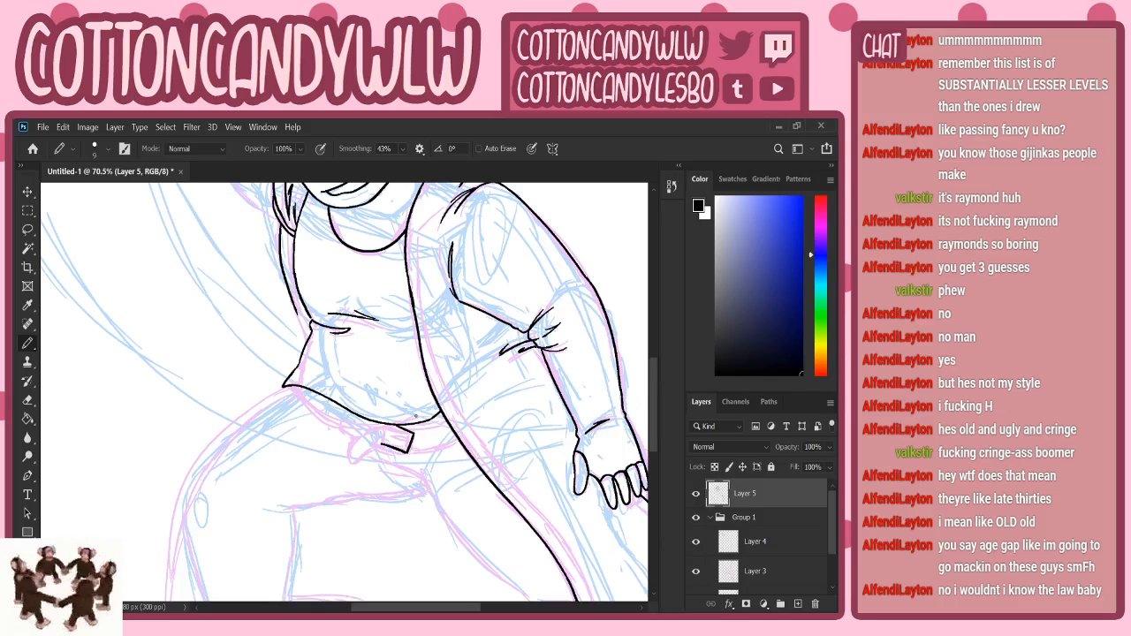
pyautogui.moveTo(391, 428); pyautogui.dragTo(406, 449)
pyautogui.hotkey('ctrl', 'z')
pyautogui.moveTo(385, 439); pyautogui.dragTo(408, 451)
pyautogui.moveTo(381, 427)
pyautogui.mouseDown()
pyautogui.moveTo(361, 455)
pyautogui.moveTo(395, 437)
pyautogui.mouseUp()
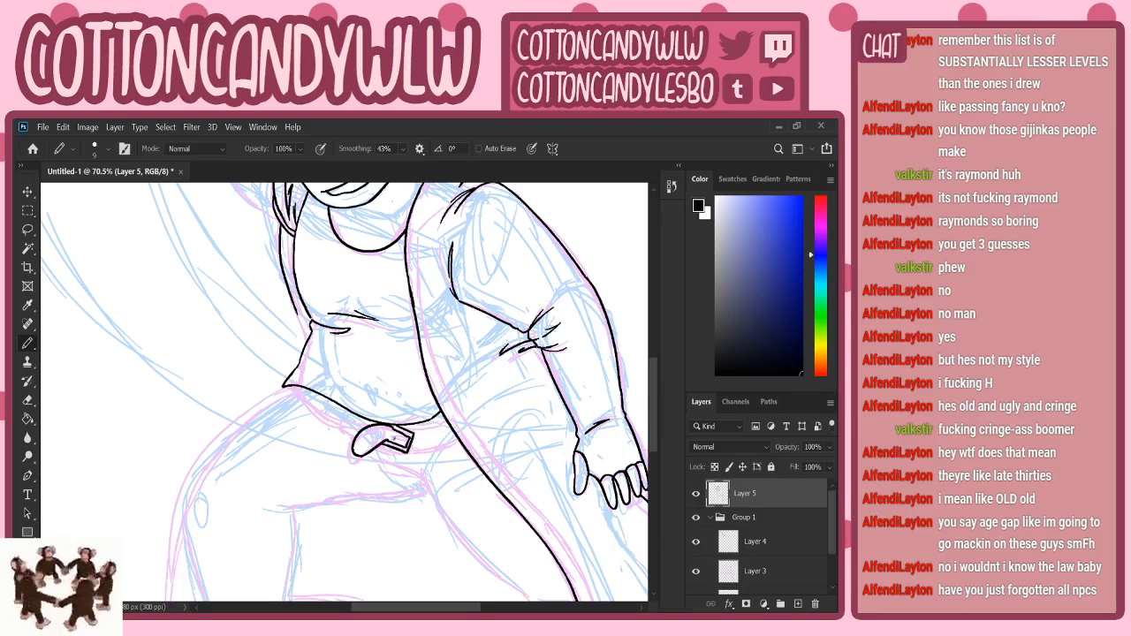
# - Redraw the rounded belt end smaller and ink the inner frame and prong details of the buckle
pyautogui.hotkey('ctrl', 'z')
pyautogui.hotkey('ctrl', 'z')
pyautogui.hotkey('ctrl', 'z')
pyautogui.moveTo(380, 428); pyautogui.dragTo(382, 445)
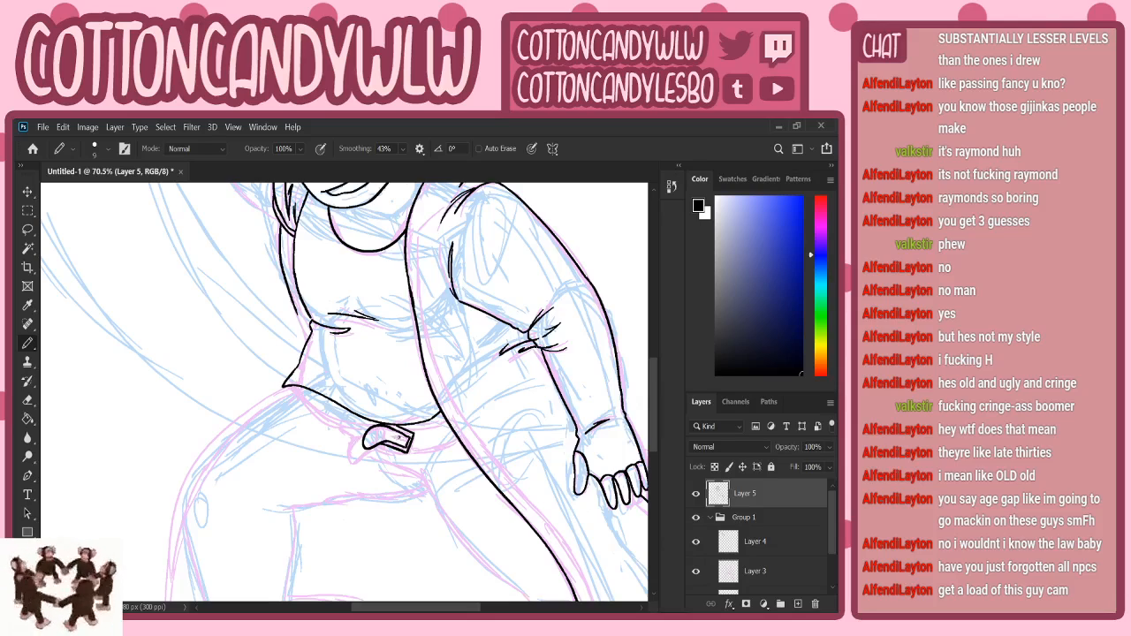
pyautogui.moveTo(397, 436); pyautogui.dragTo(406, 445)
pyautogui.moveTo(386, 432); pyautogui.dragTo(380, 443)
pyautogui.moveTo(401, 430); pyautogui.dragTo(444, 416)
pyautogui.moveTo(408, 450); pyautogui.dragTo(452, 427)
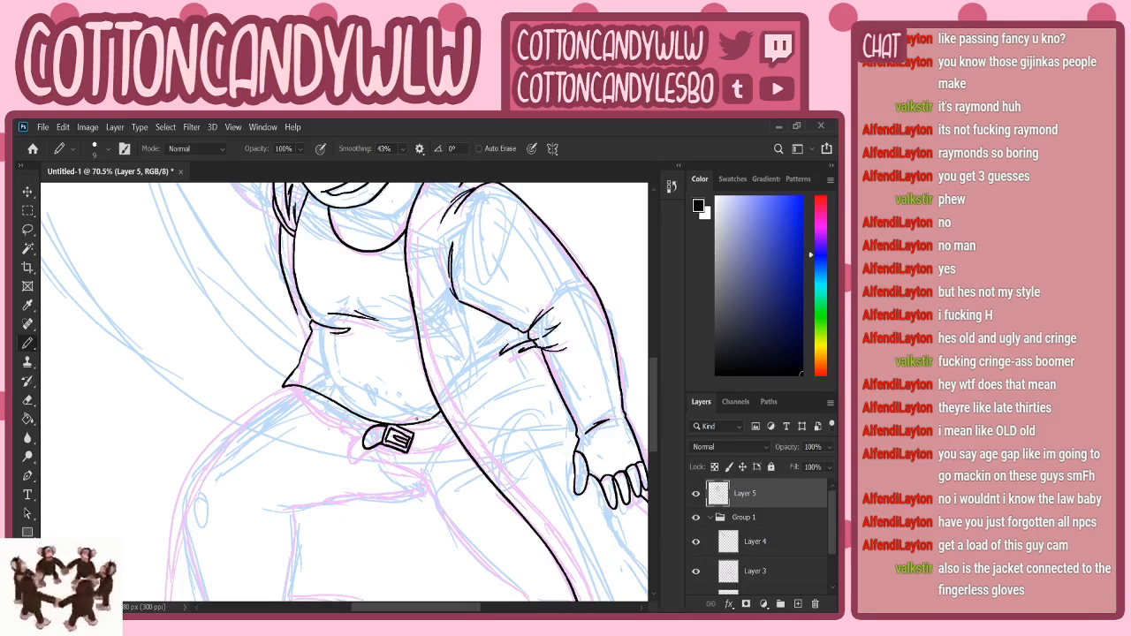
# - Ink the belt's lower edges on both sides of the buckle, reaching the jacket edge and the shirt's pointed corner
pyautogui.moveTo(422, 447); pyautogui.dragTo(455, 426)
pyautogui.moveTo(403, 431); pyautogui.dragTo(444, 410)
pyautogui.moveTo(298, 390); pyautogui.dragTo(365, 443)
pyautogui.hotkey('ctrl', 'z')
pyautogui.moveTo(292, 387); pyautogui.dragTo(345, 425)
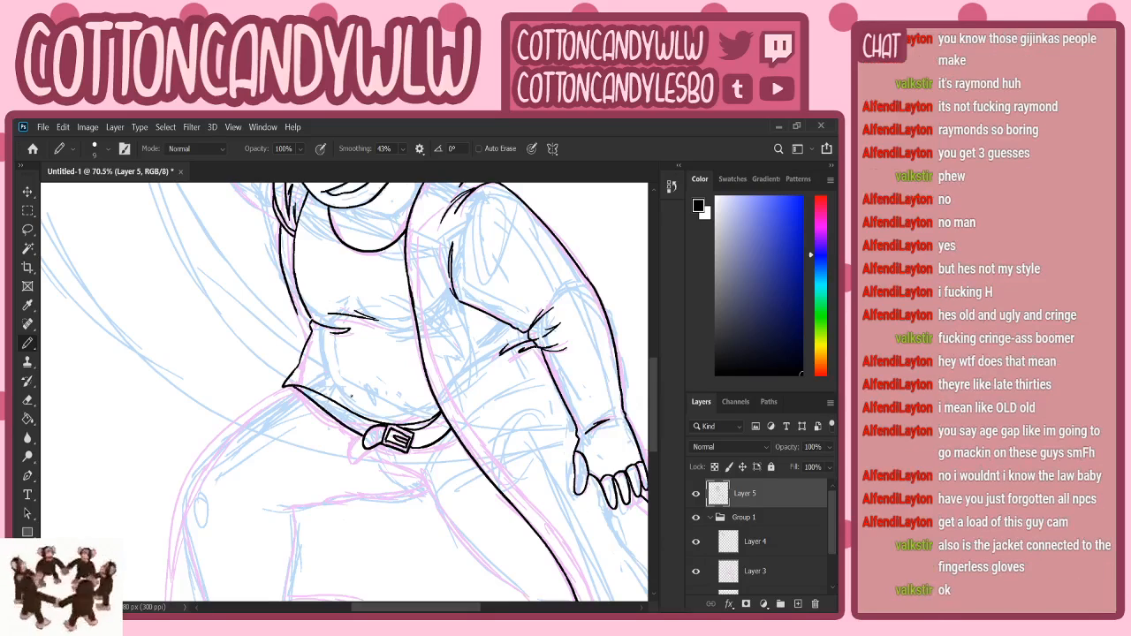
# - Ink the underside of the bent leg's thigh from the crotch to the back of the knee, discarding the crotch stroke
pyautogui.scroll(-4, 659, 389)
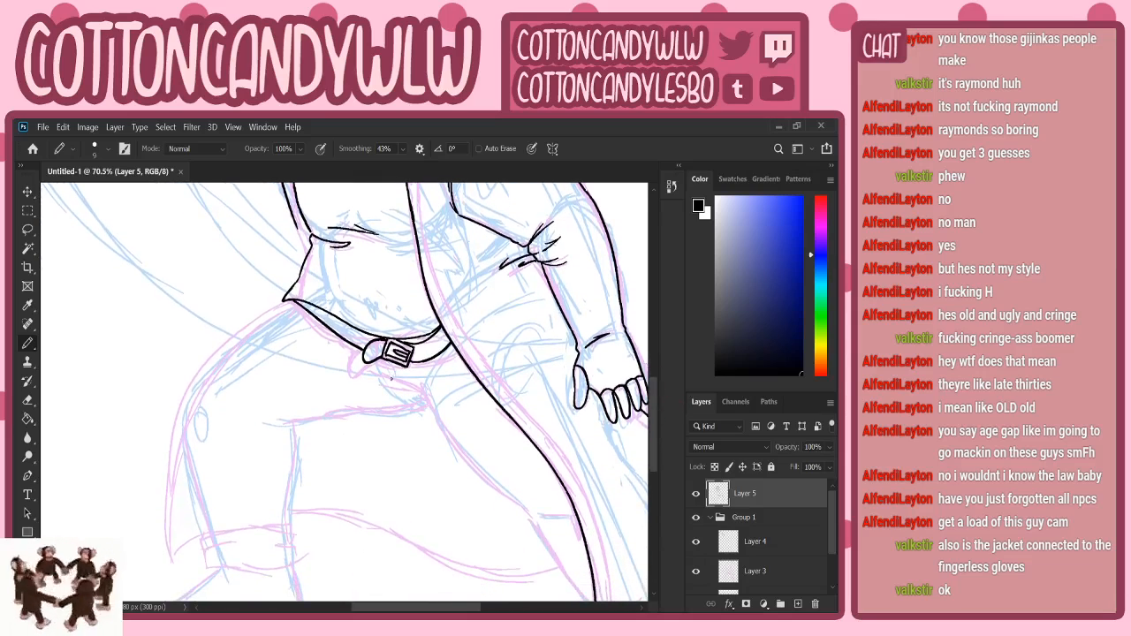
pyautogui.moveTo(378, 375); pyautogui.dragTo(430, 403)
pyautogui.scroll(-2, 636, 415)
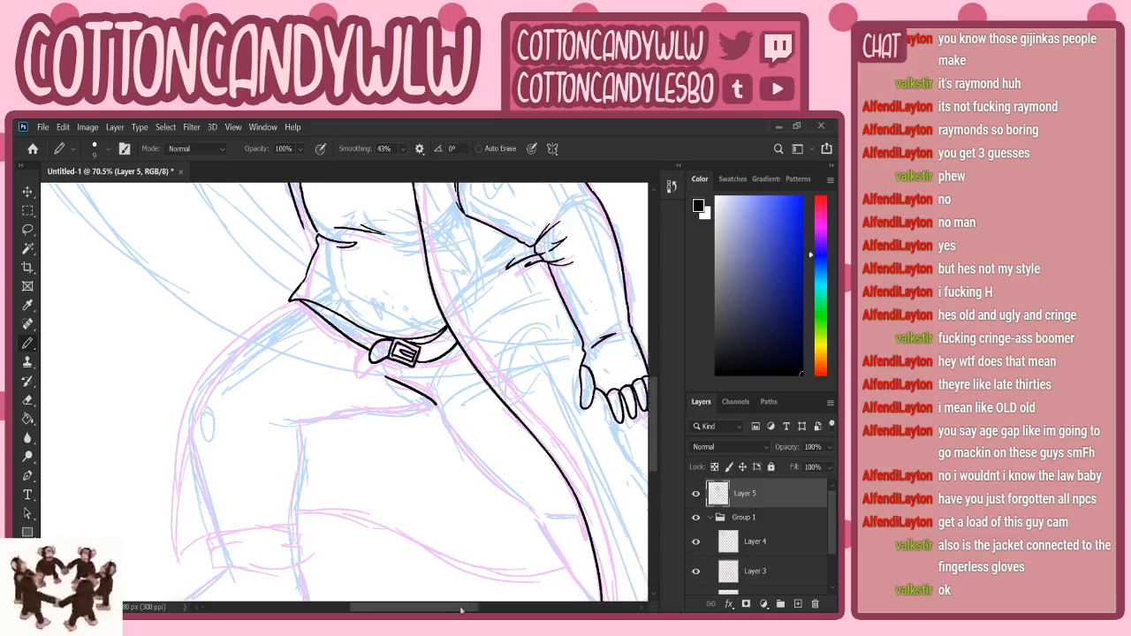
pyautogui.hscroll(-2, 636, 415)
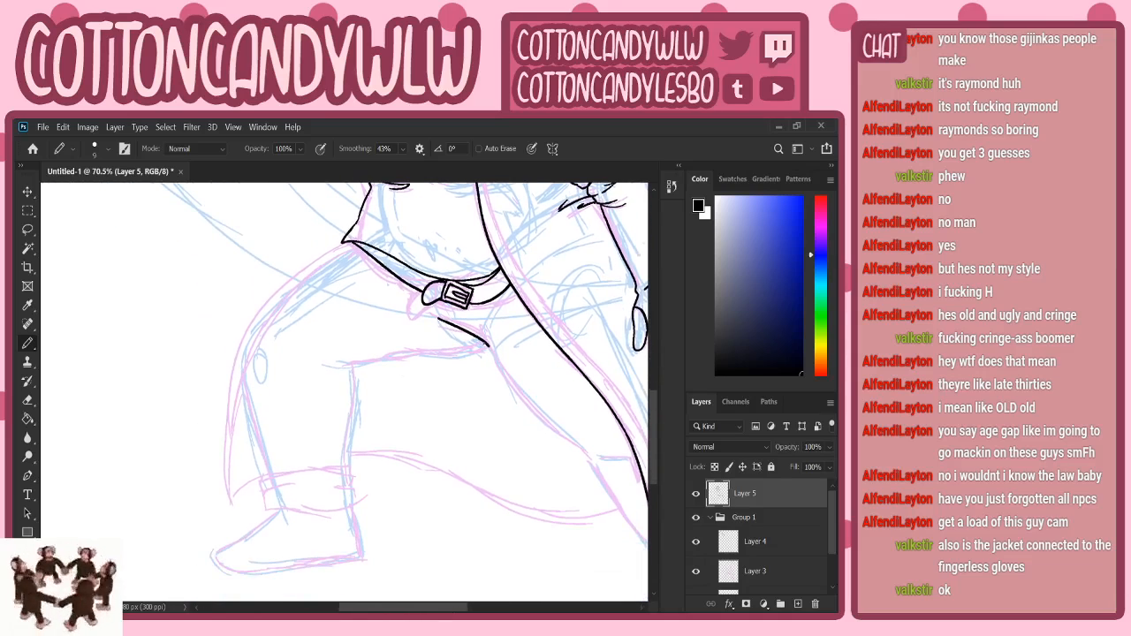
pyautogui.moveTo(486, 347); pyautogui.dragTo(344, 369)
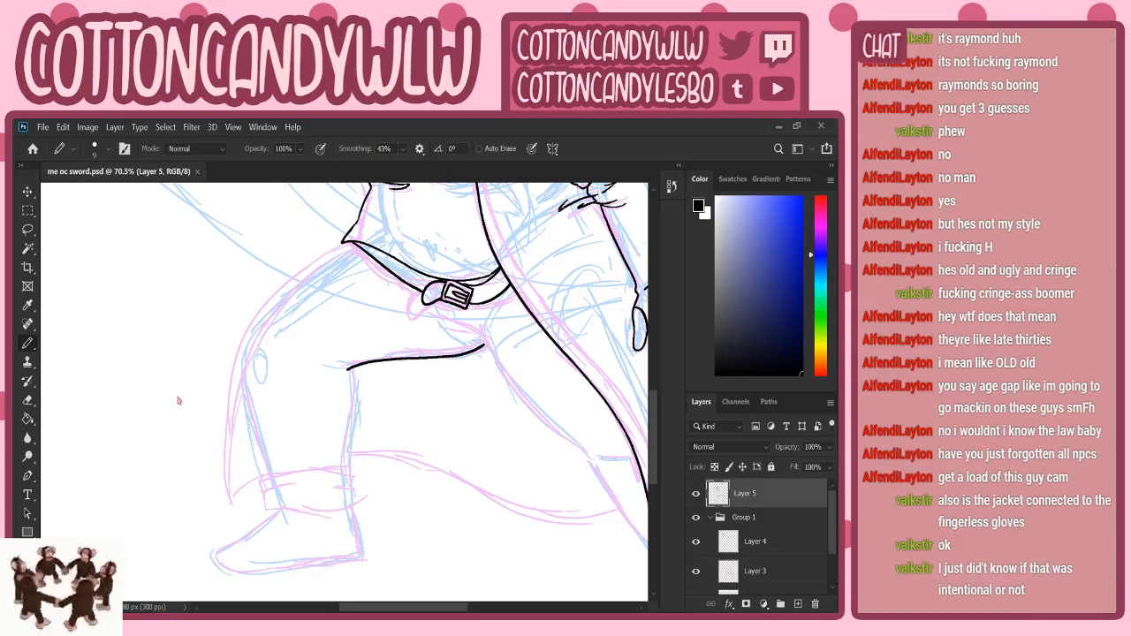
# - Undo the trial thigh stroke and ink a short jacket edge line beside the belly
pyautogui.moveTo(351, 239); pyautogui.dragTo(299, 281)
pyautogui.hotkey('ctrl', 'z')
pyautogui.scroll(5, 354, 389)
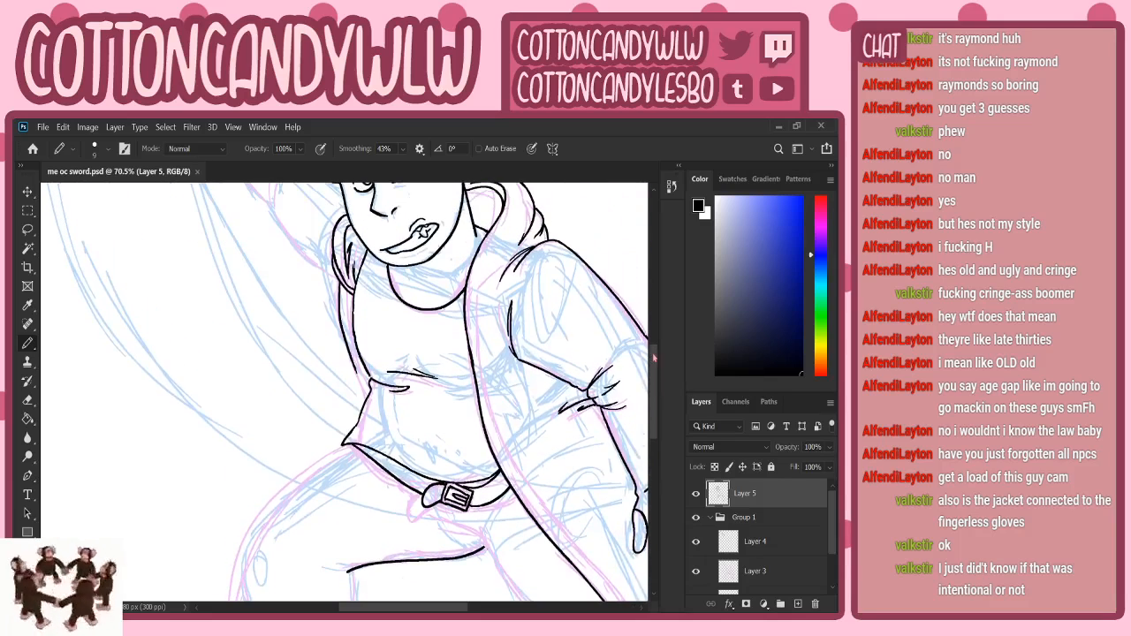
pyautogui.moveTo(356, 374); pyautogui.dragTo(363, 410)
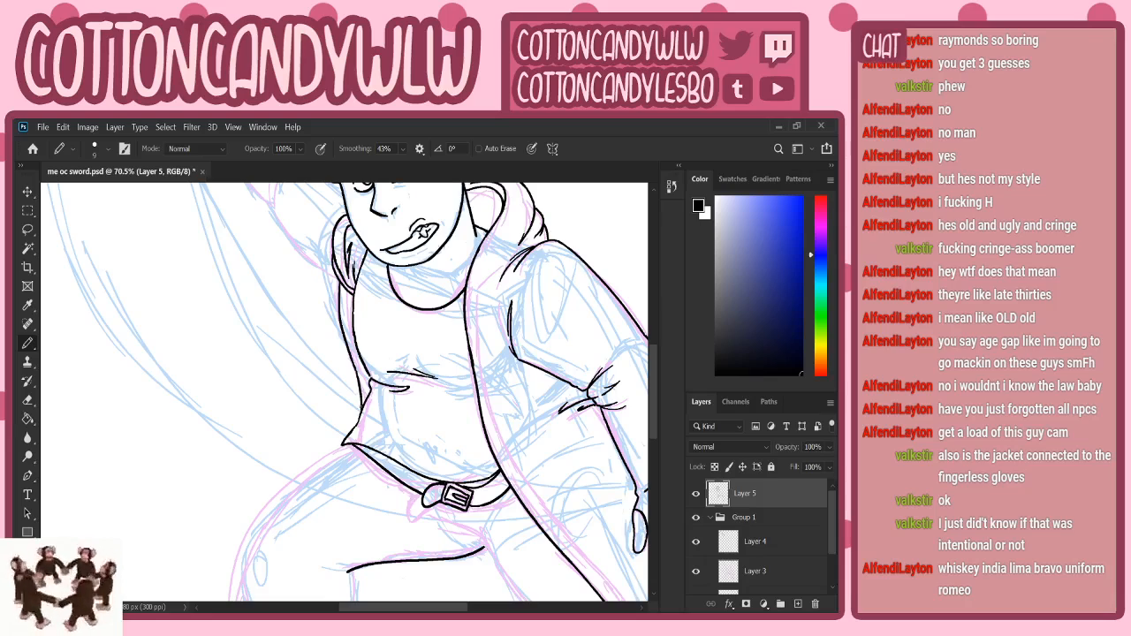
# - Ink the bent leg's outer curve and the jacket flap's edge around it to a low point, with a short hem stroke
pyautogui.scroll(-2, 655, 416)
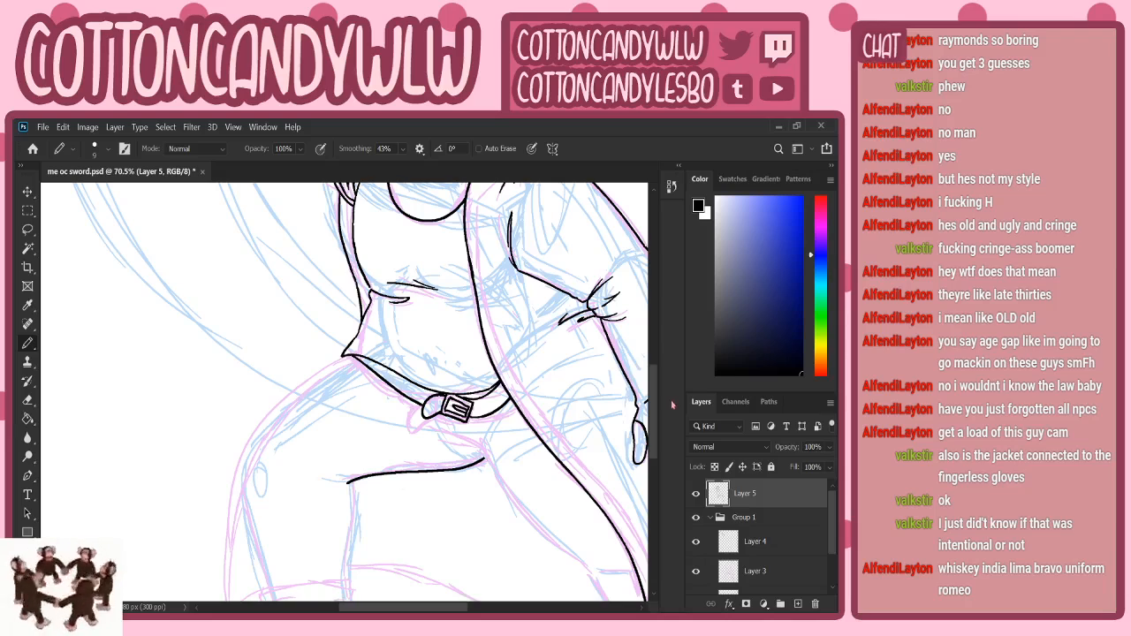
pyautogui.scroll(-2, 658, 415)
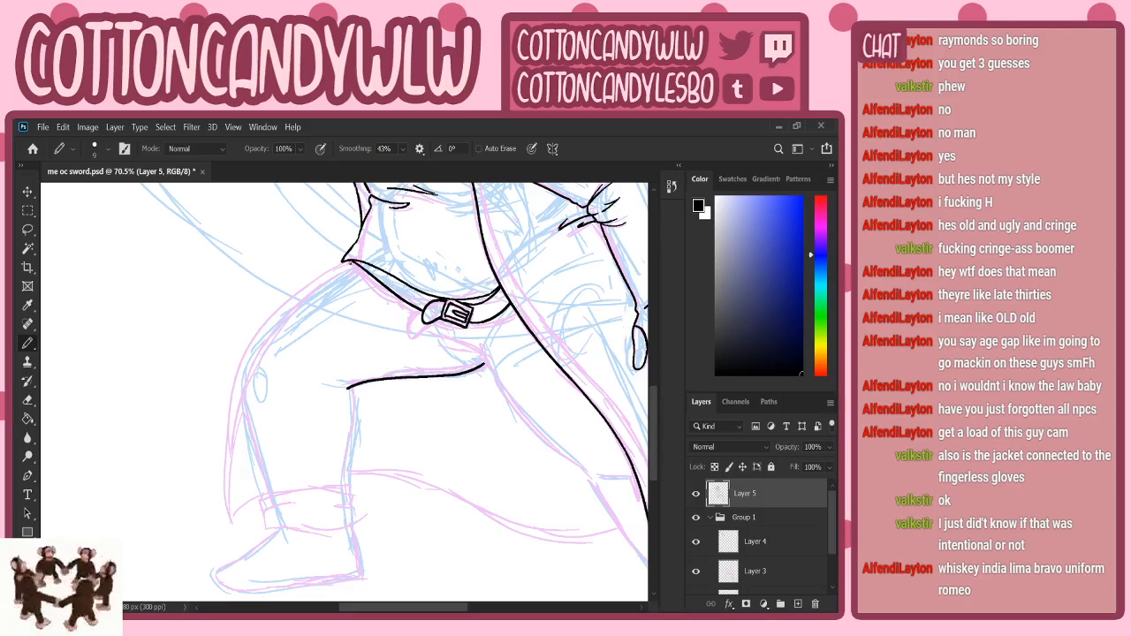
pyautogui.moveTo(352, 262)
pyautogui.mouseDown()
pyautogui.moveTo(278, 329)
pyautogui.moveTo(252, 376)
pyautogui.moveTo(231, 528)
pyautogui.mouseUp()
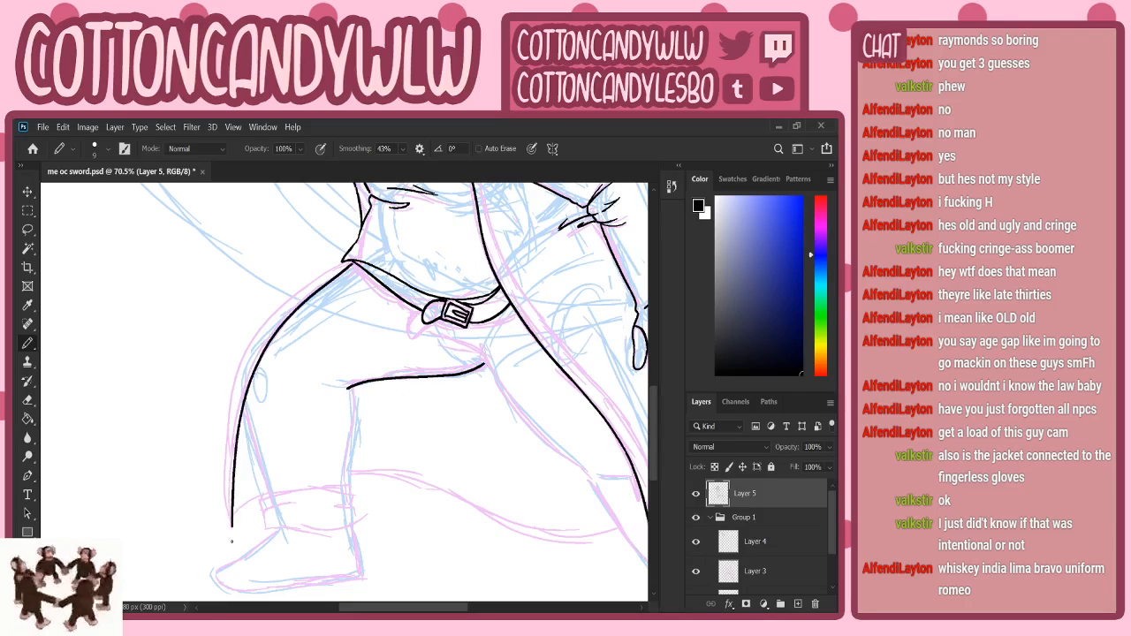
pyautogui.moveTo(349, 263)
pyautogui.mouseDown()
pyautogui.moveTo(244, 344)
pyautogui.moveTo(226, 519)
pyautogui.moveTo(236, 534)
pyautogui.mouseUp()
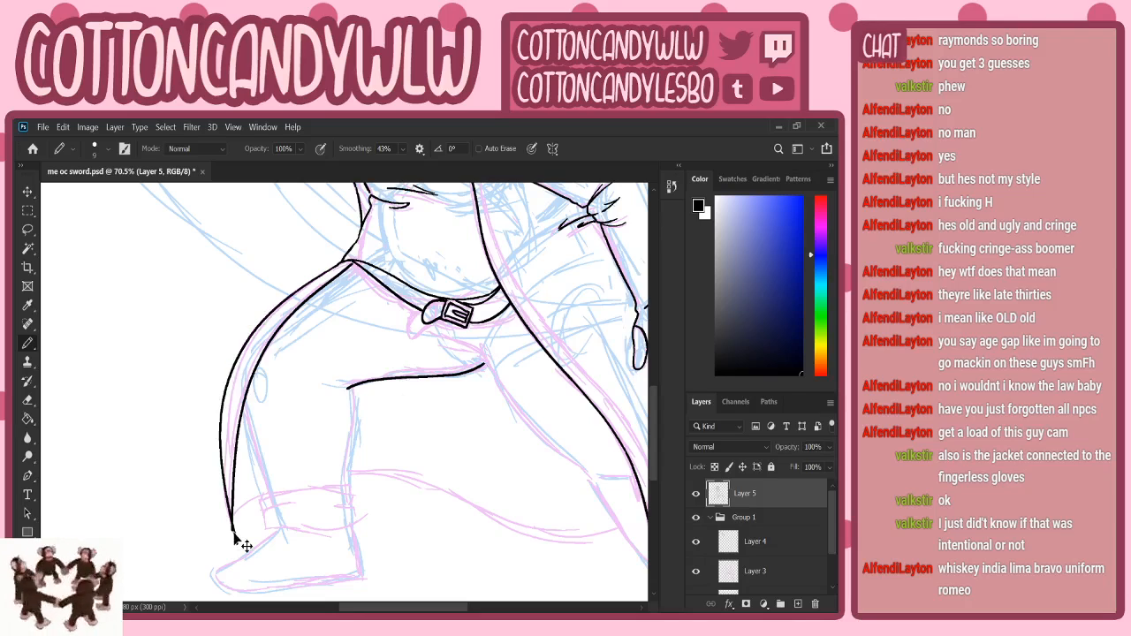
pyautogui.hotkey('ctrl', 'z')
pyautogui.moveTo(349, 262)
pyautogui.mouseDown()
pyautogui.moveTo(263, 317)
pyautogui.moveTo(222, 399)
pyautogui.moveTo(231, 533)
pyautogui.mouseUp()
pyautogui.hotkey('ctrl', 'z')
pyautogui.moveTo(349, 263)
pyautogui.mouseDown()
pyautogui.moveTo(236, 338)
pyautogui.moveTo(232, 533)
pyautogui.mouseUp()
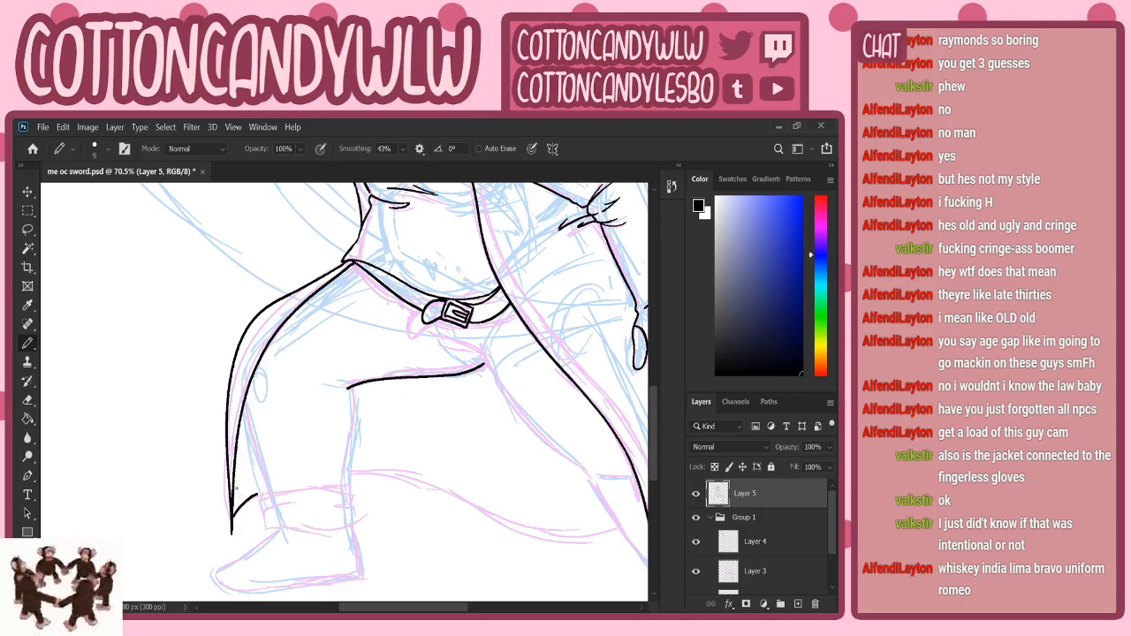
pyautogui.moveTo(232, 498); pyautogui.dragTo(265, 485)
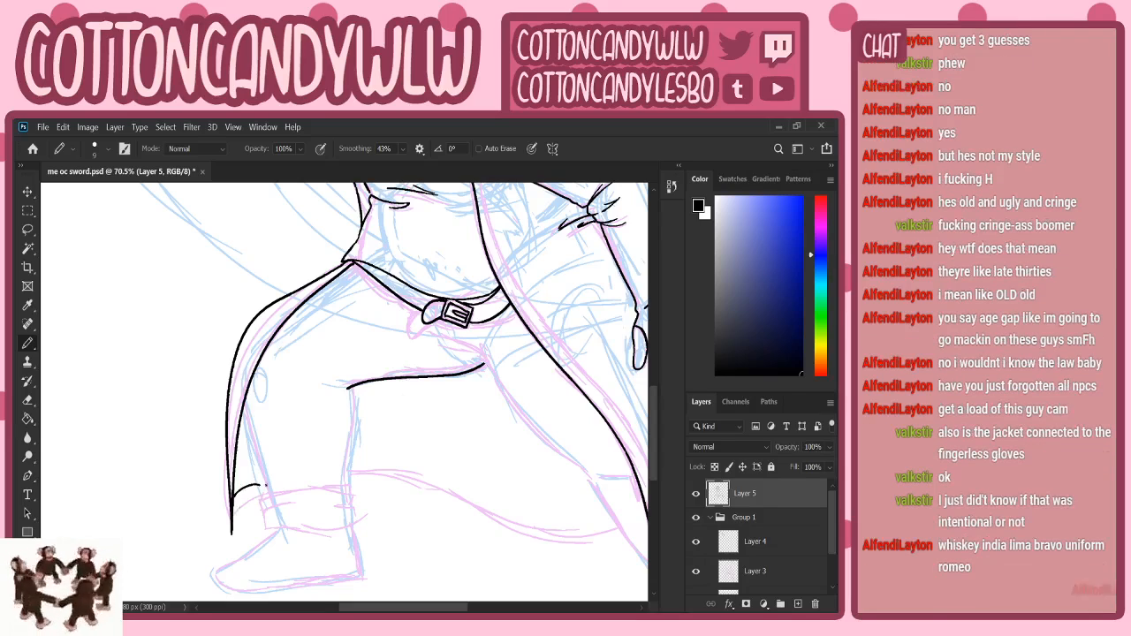
# - Ink both sides of the bent leg's shin from the knee down to the cuff
pyautogui.moveTo(245, 399); pyautogui.dragTo(271, 500)
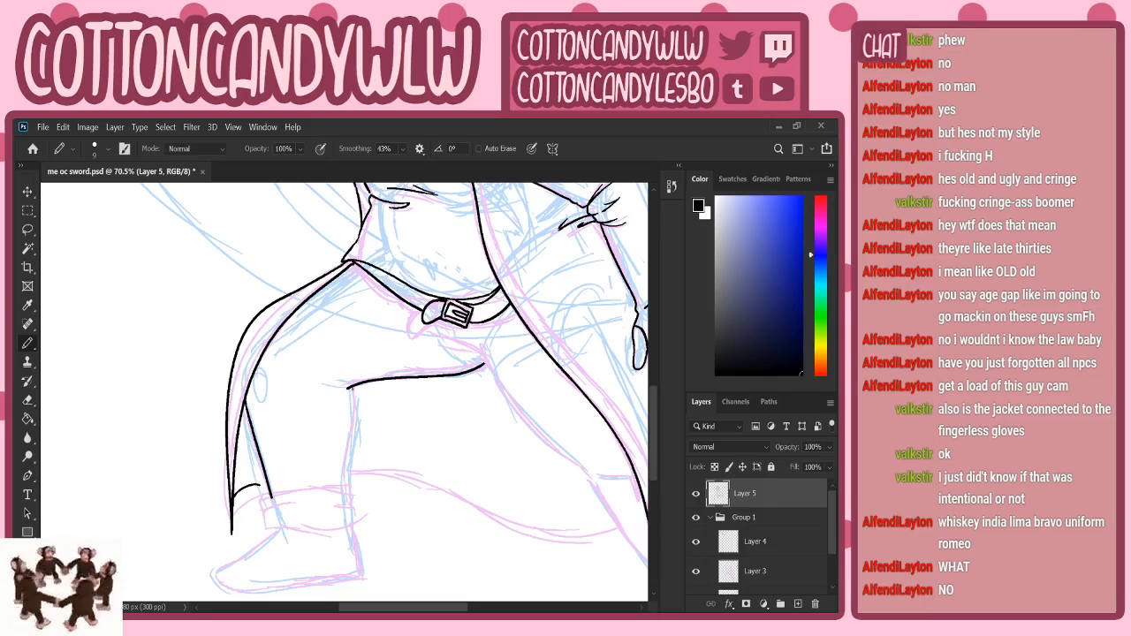
pyautogui.moveTo(353, 391); pyautogui.dragTo(343, 486)
pyautogui.hotkey('ctrl', 'z')
pyautogui.moveTo(351, 386); pyautogui.dragTo(343, 478)
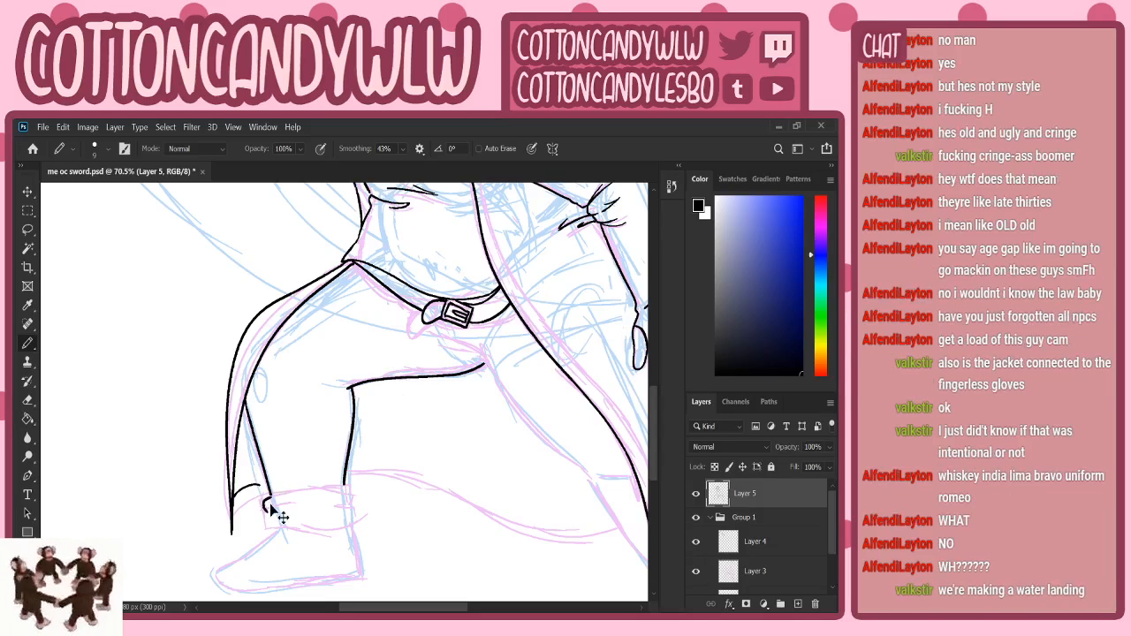
# - Ink the rolled trouser cuff on the bent leg with its rounded sides and fold marks, discarding the bottom edge
pyautogui.moveTo(264, 512)
pyautogui.mouseDown()
pyautogui.moveTo(270, 534)
pyautogui.moveTo(290, 511)
pyautogui.mouseUp()
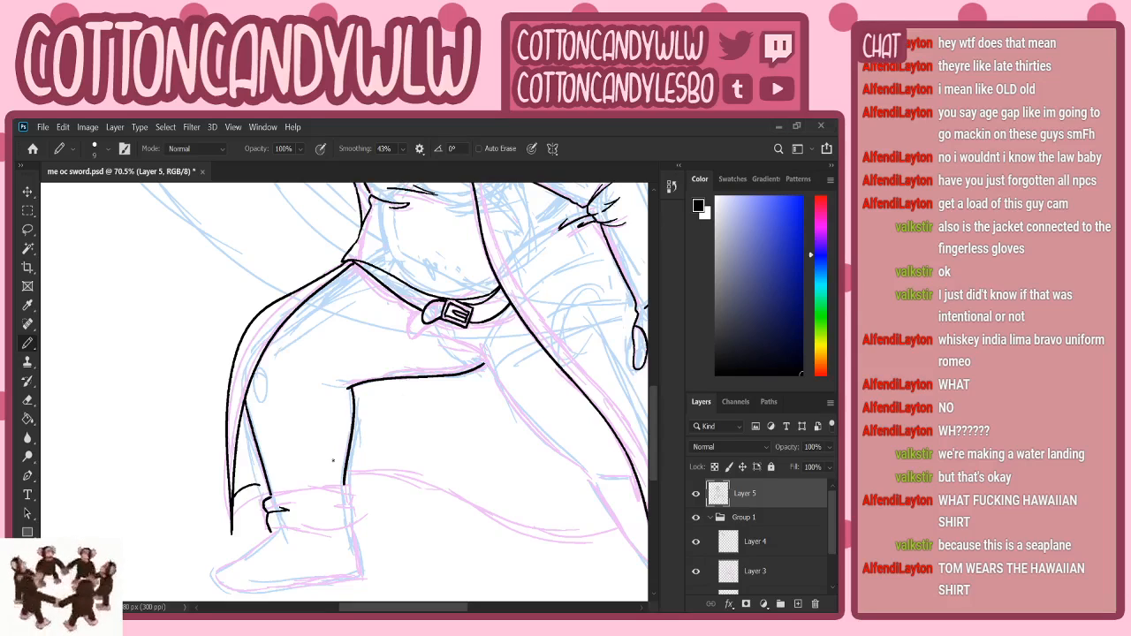
pyautogui.moveTo(267, 500); pyautogui.dragTo(346, 489)
pyautogui.moveTo(348, 491)
pyautogui.mouseDown()
pyautogui.moveTo(266, 510)
pyautogui.moveTo(311, 510)
pyautogui.mouseUp()
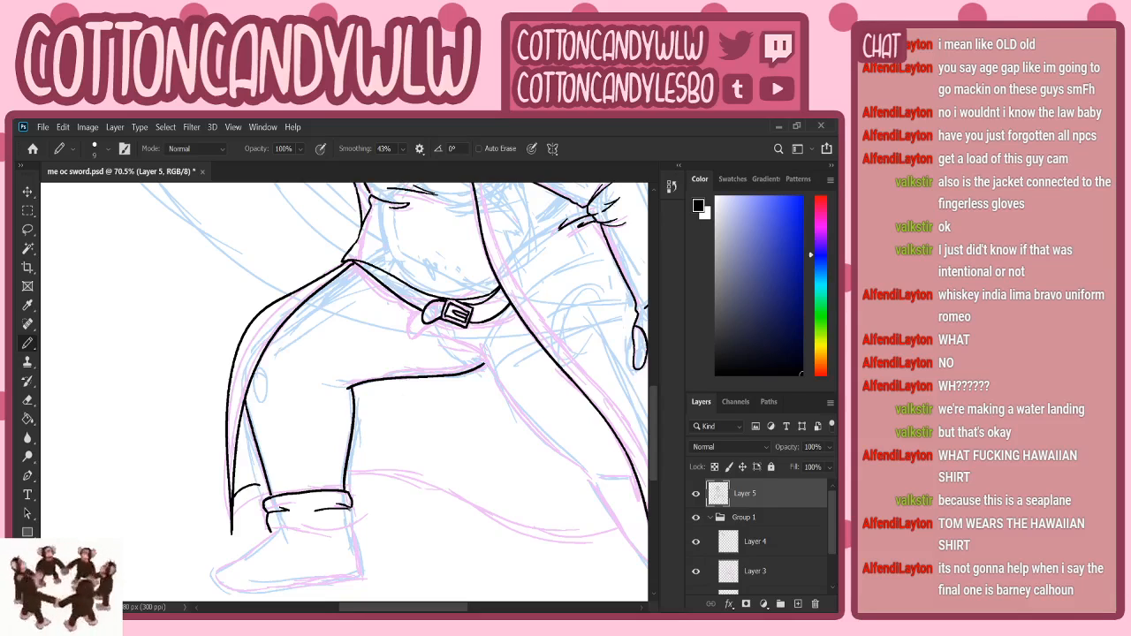
pyautogui.moveTo(348, 507); pyautogui.dragTo(356, 533)
pyautogui.moveTo(272, 533); pyautogui.dragTo(355, 536)
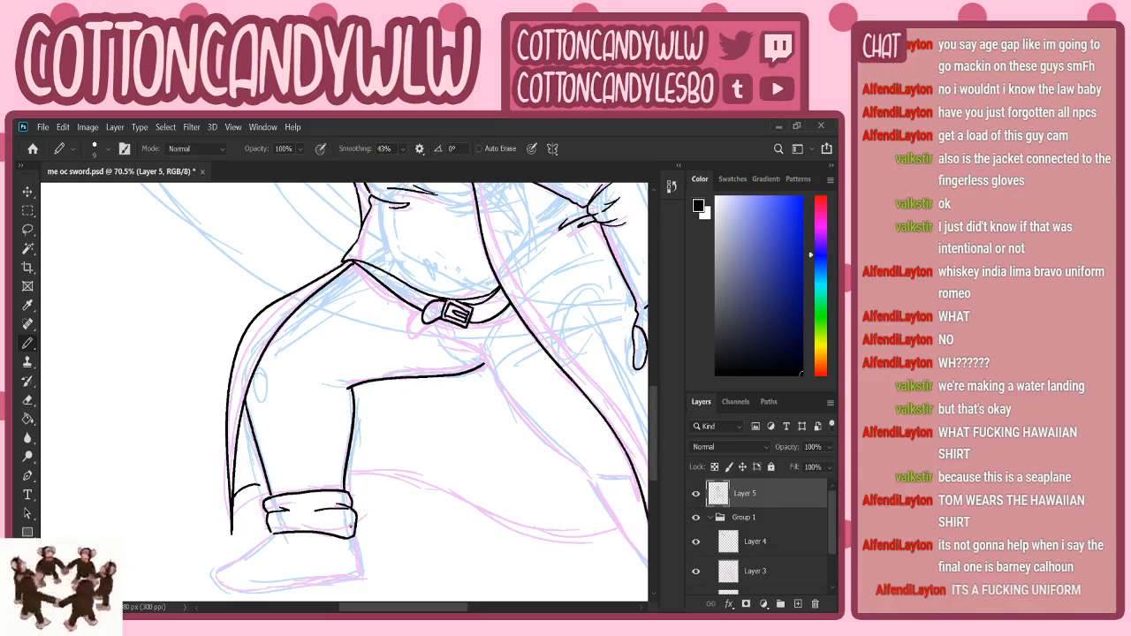
pyautogui.hotkey('ctrl', 'z')
pyautogui.hotkey('ctrl', 'z')
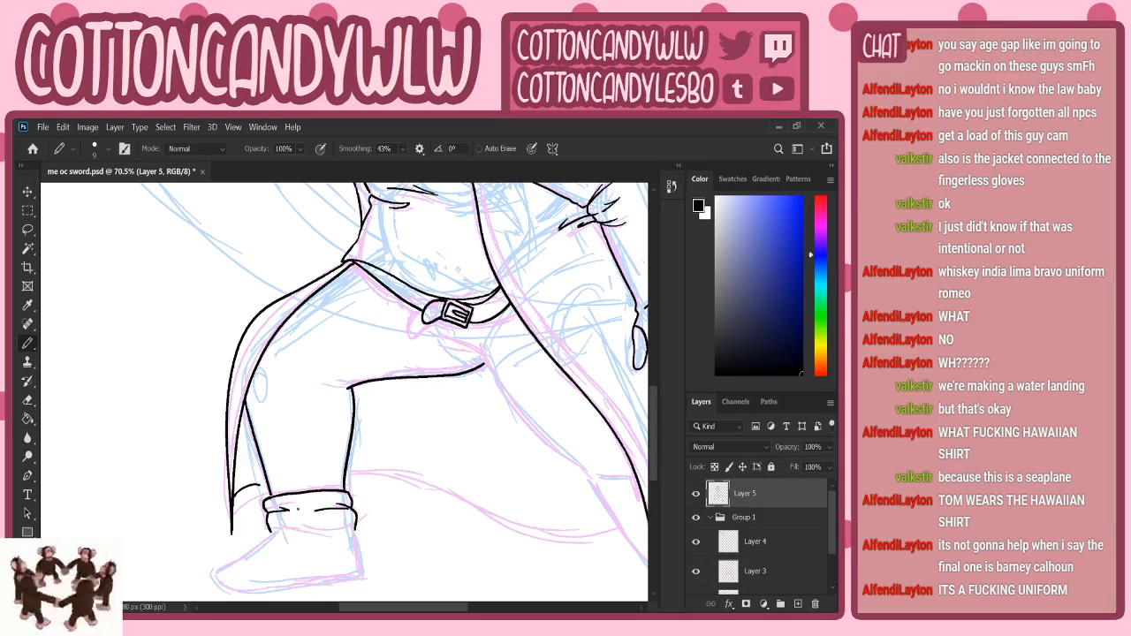
# - Ink the cuff's bottom edge and the pointed shoe below it, redrawing the sole until it follows the sketch
pyautogui.moveTo(268, 527)
pyautogui.mouseDown()
pyautogui.moveTo(350, 531)
pyautogui.moveTo(360, 579)
pyautogui.mouseUp()
pyautogui.moveTo(271, 532)
pyautogui.mouseDown()
pyautogui.moveTo(216, 571)
pyautogui.moveTo(218, 587)
pyautogui.moveTo(249, 596)
pyautogui.moveTo(275, 594)
pyautogui.moveTo(229, 587)
pyautogui.moveTo(364, 579)
pyautogui.mouseUp()
pyautogui.hotkey('ctrl', 'z')
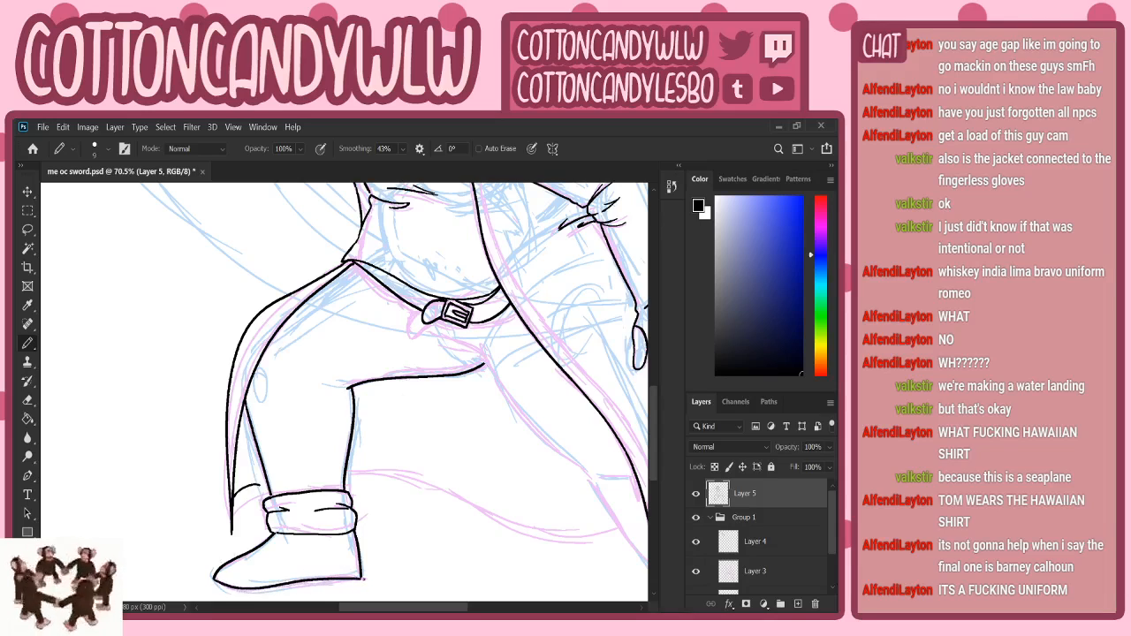
pyautogui.hotkey('ctrl', 'z')
pyautogui.moveTo(218, 582); pyautogui.dragTo(363, 579)
pyautogui.hotkey('ctrl', 'z')
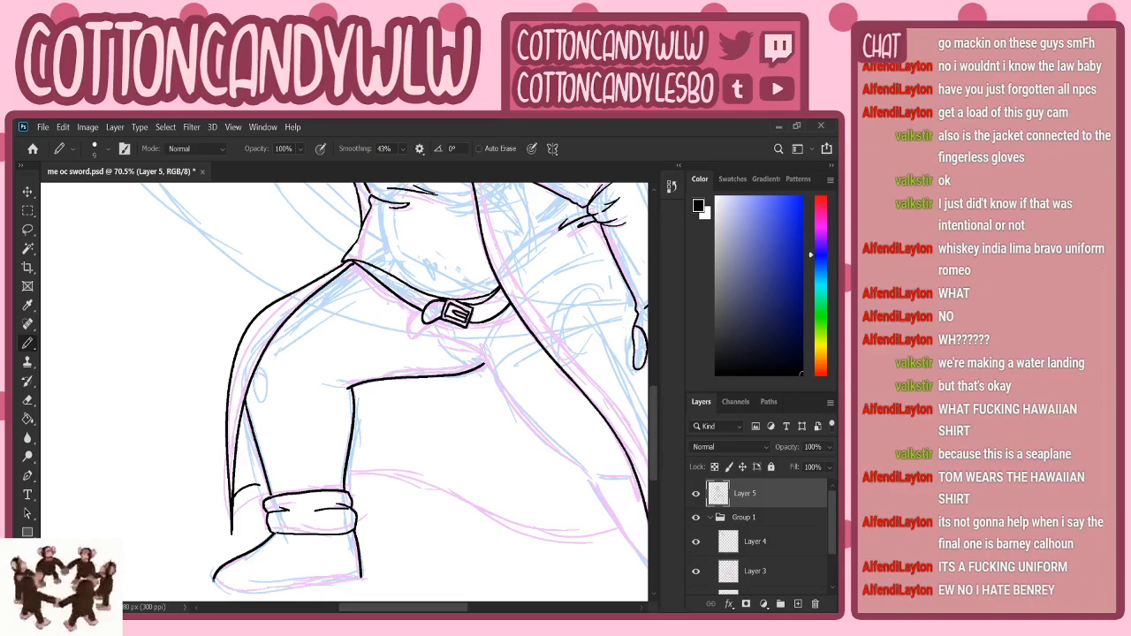
pyautogui.moveTo(214, 580); pyautogui.dragTo(309, 585)
pyautogui.hotkey('ctrl', 'z')
pyautogui.moveTo(214, 579)
pyautogui.mouseDown()
pyautogui.moveTo(270, 588)
pyautogui.moveTo(362, 576)
pyautogui.mouseUp()
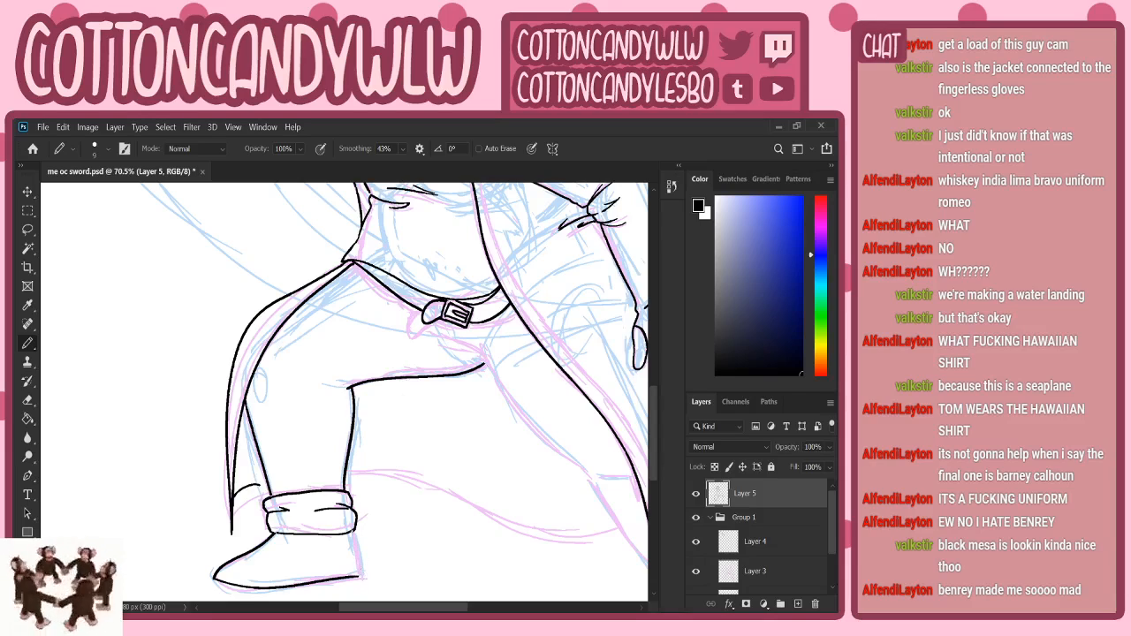
# - Redraw the back of the shoe's heel from the cuff down to the sole
pyautogui.moveTo(355, 528); pyautogui.dragTo(360, 576)
pyautogui.hotkey('ctrl', 'z')
pyautogui.moveTo(352, 528); pyautogui.dragTo(359, 576)
pyautogui.hotkey('ctrl', 'z')
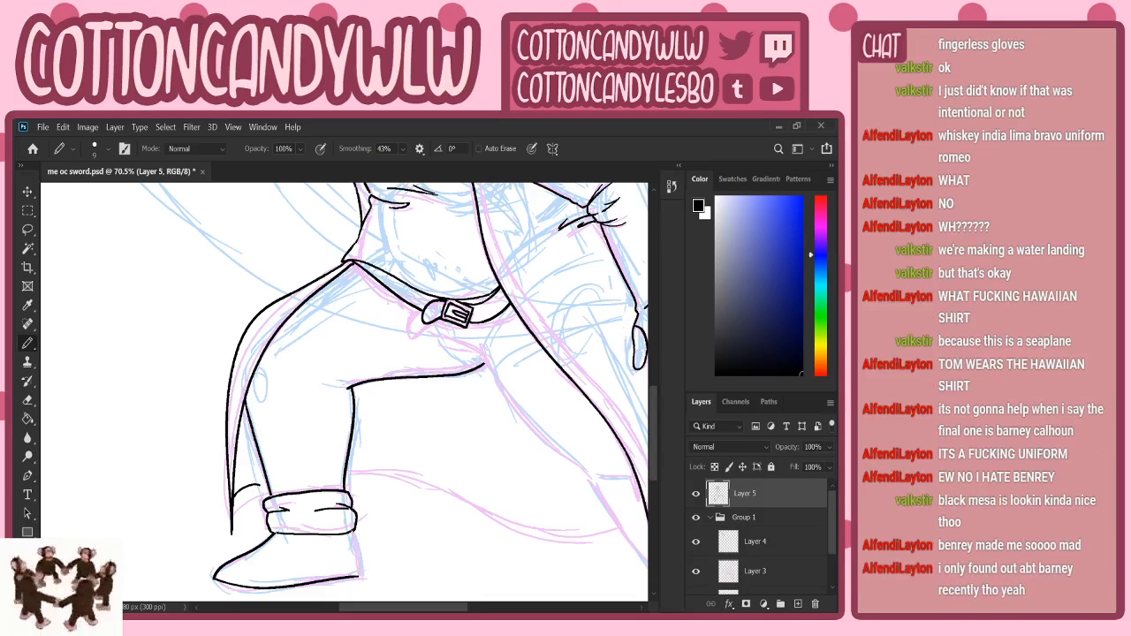
pyautogui.moveTo(352, 533); pyautogui.dragTo(360, 577)
# - Redo the jacket flap's short hem stroke beside the shin and ink the long hem curve sweeping behind the legs
pyautogui.moveTo(415, 610); pyautogui.dragTo(447, 608)
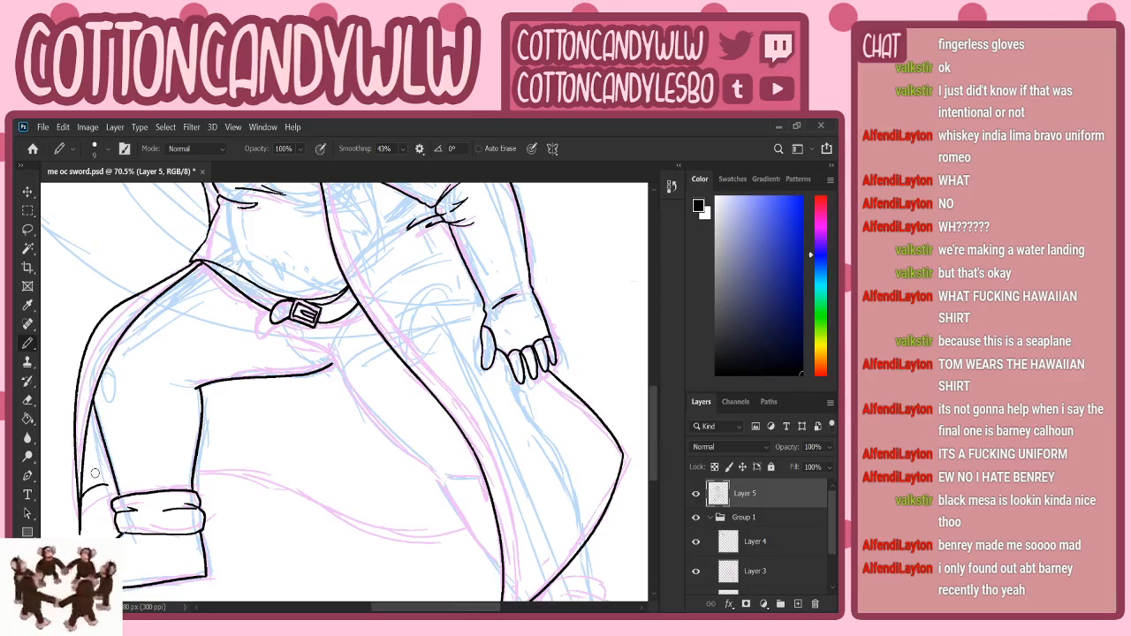
pyautogui.hotkey('ctrl', 'z')
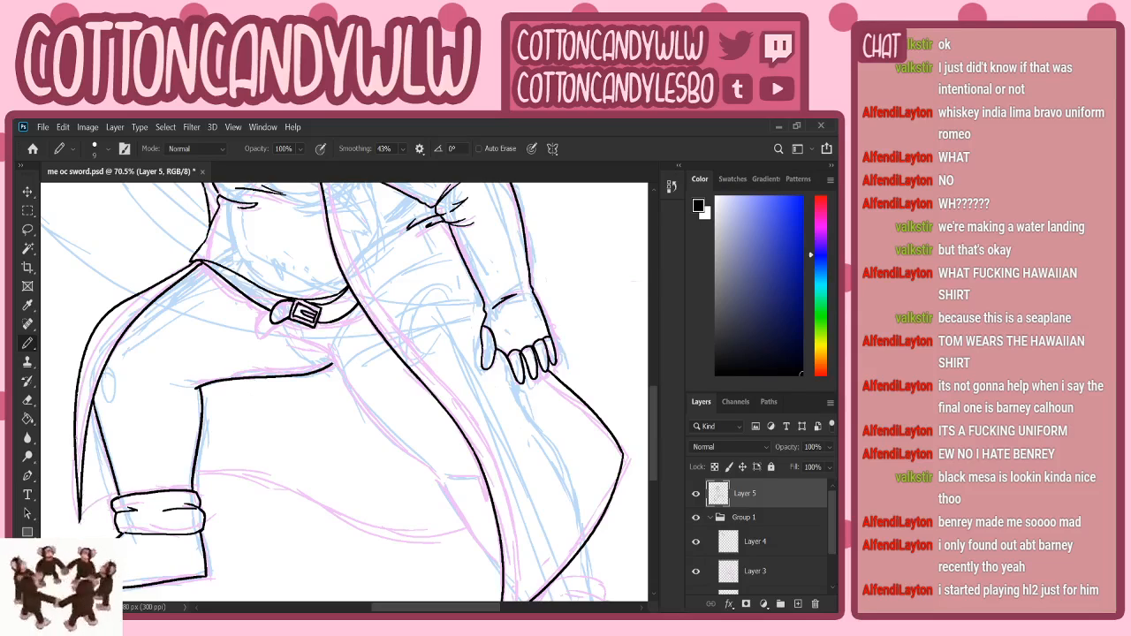
pyautogui.moveTo(81, 509); pyautogui.dragTo(118, 478)
pyautogui.moveTo(196, 468); pyautogui.dragTo(450, 533)
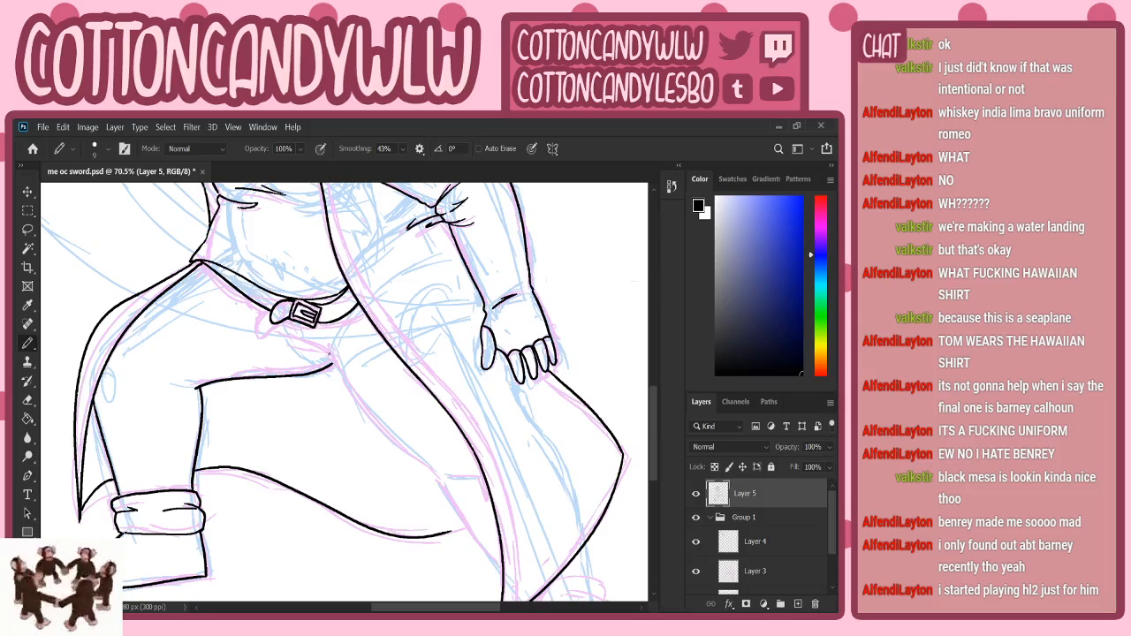
# - Ink the extended leg's inner thigh from the crotch to the knee and add a crease line at the crotch
pyautogui.moveTo(329, 350)
pyautogui.mouseDown()
pyautogui.moveTo(372, 419)
pyautogui.moveTo(423, 473)
pyautogui.moveTo(446, 481)
pyautogui.mouseUp()
pyautogui.hotkey('ctrl', 'z')
pyautogui.moveTo(328, 350)
pyautogui.mouseDown()
pyautogui.moveTo(387, 435)
pyautogui.moveTo(442, 478)
pyautogui.mouseUp()
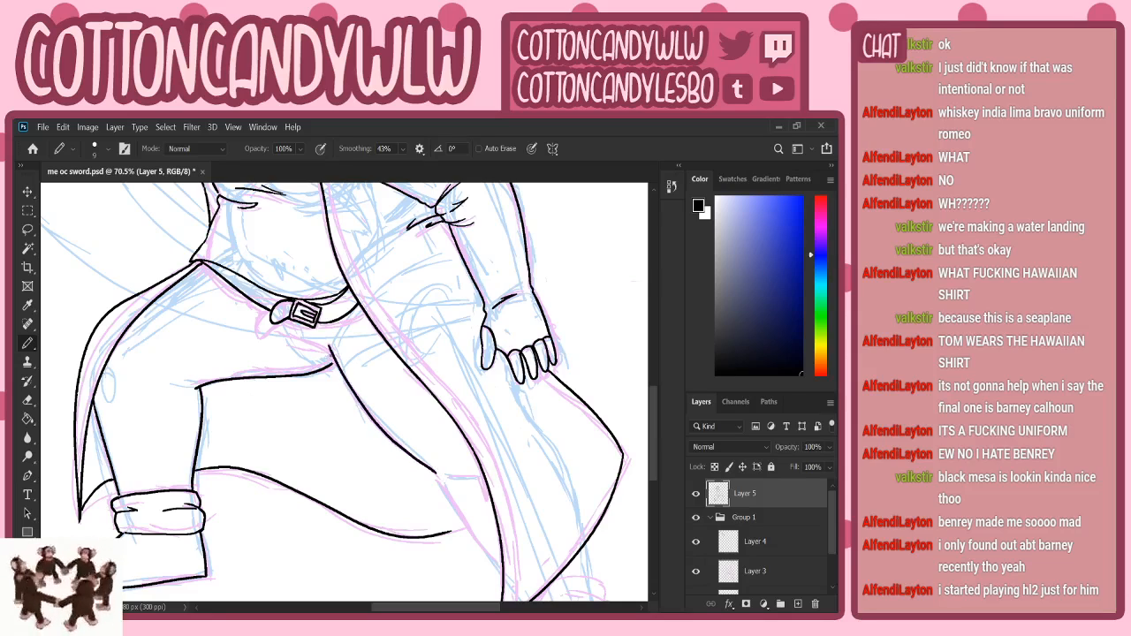
pyautogui.moveTo(328, 357); pyautogui.dragTo(288, 345)
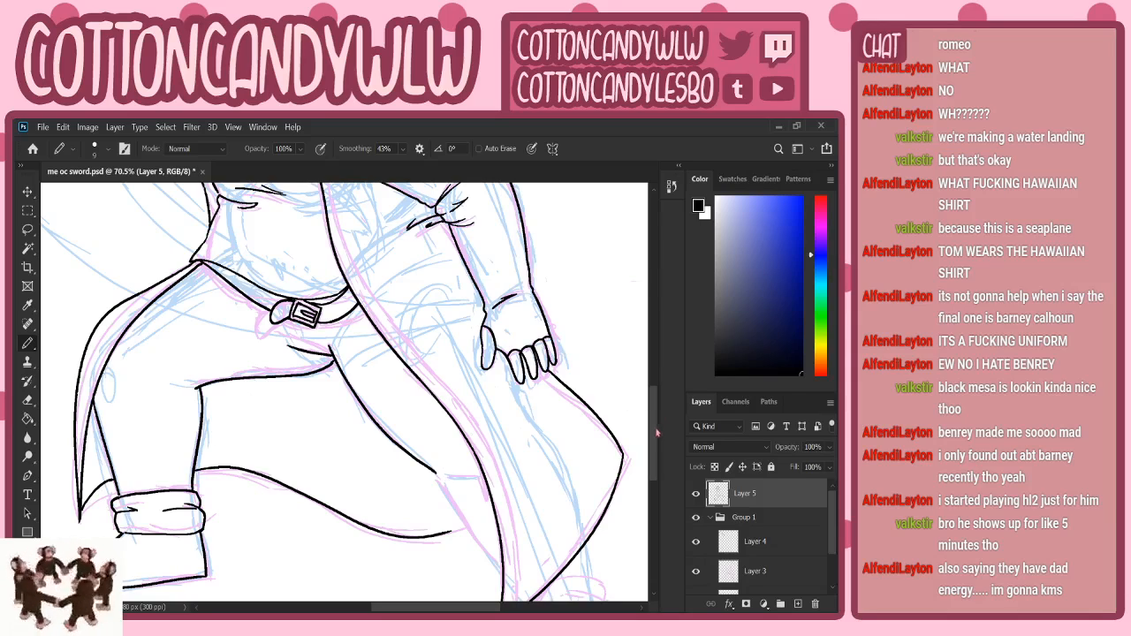
# - Ink the extended leg's inner shin from the knee to the jacket edge and add a short knee crease
pyautogui.scroll(-2, 344, 393)
pyautogui.moveTo(437, 400); pyautogui.dragTo(505, 507)
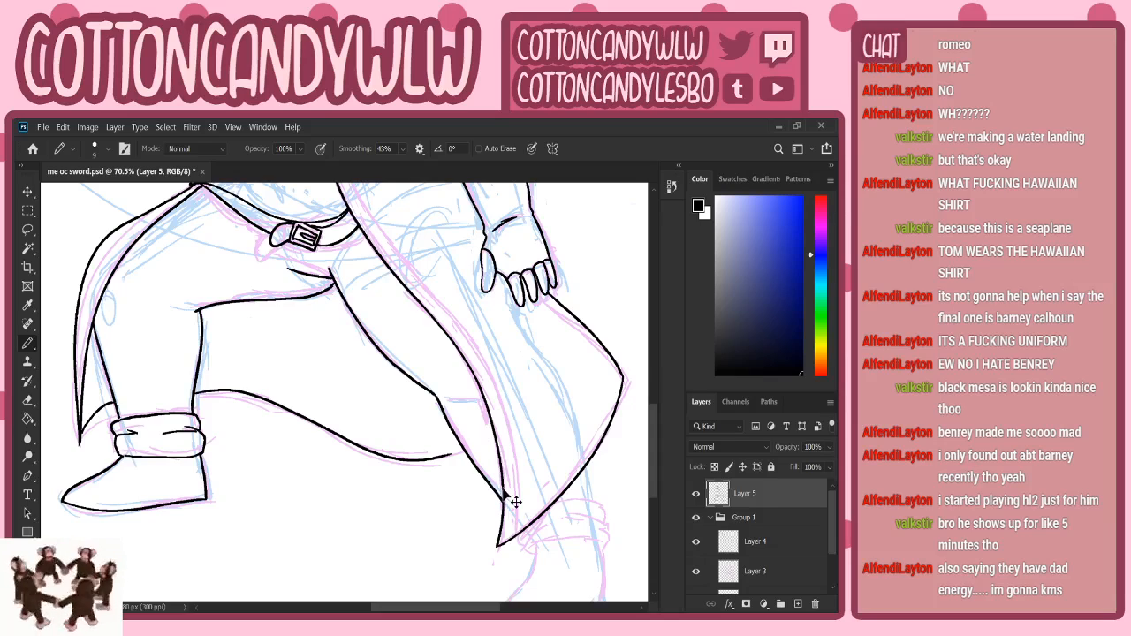
pyautogui.hotkey('ctrl', 'z')
pyautogui.moveTo(438, 399); pyautogui.dragTo(503, 497)
pyautogui.hotkey('ctrl', 'z')
pyautogui.moveTo(443, 419); pyautogui.dragTo(504, 505)
pyautogui.hotkey('ctrl', 'z')
pyautogui.moveTo(437, 398); pyautogui.dragTo(503, 500)
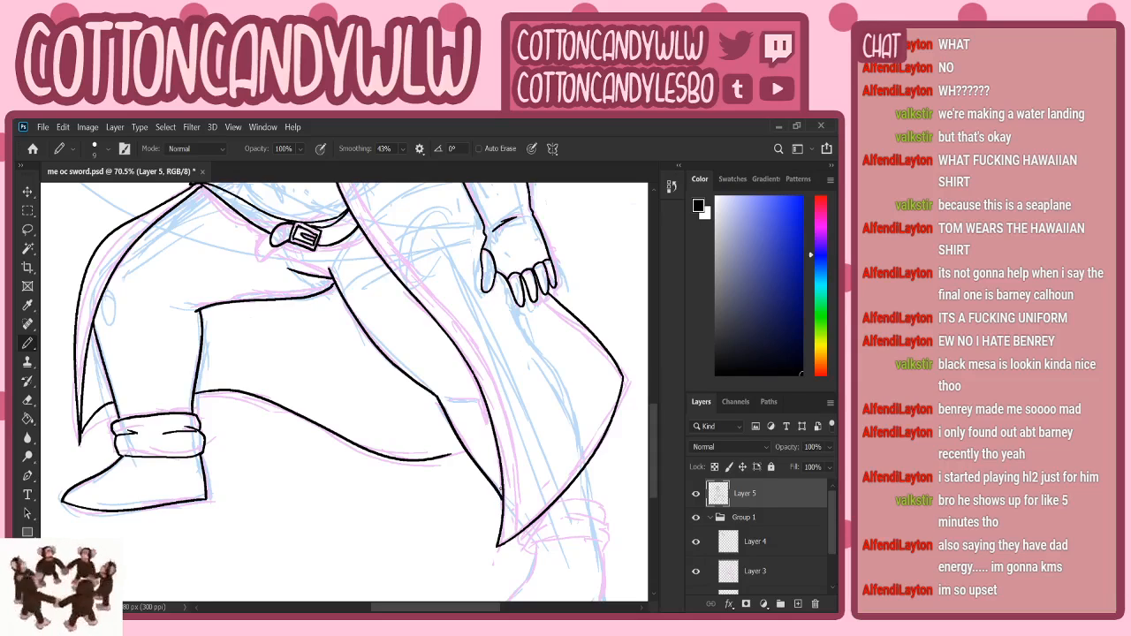
pyautogui.moveTo(447, 399); pyautogui.dragTo(482, 402)
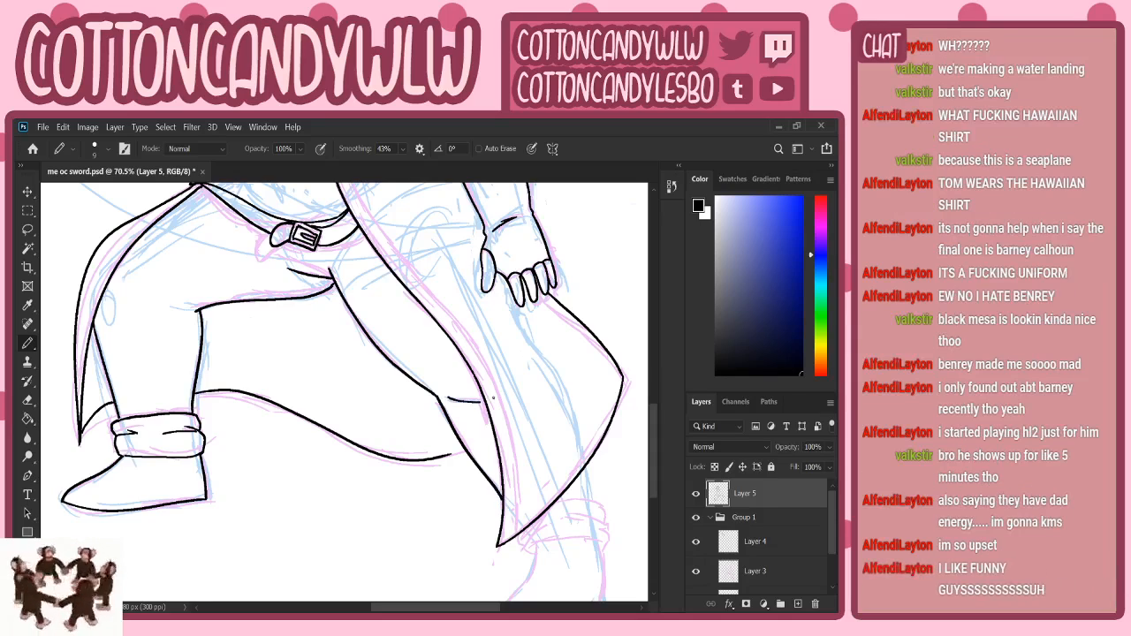
# - Ink the extended leg's calf below the jacket and its rolled ankle cuff with a fold line
pyautogui.moveTo(584, 465); pyautogui.dragTo(590, 497)
pyautogui.scroll(-2, 654, 426)
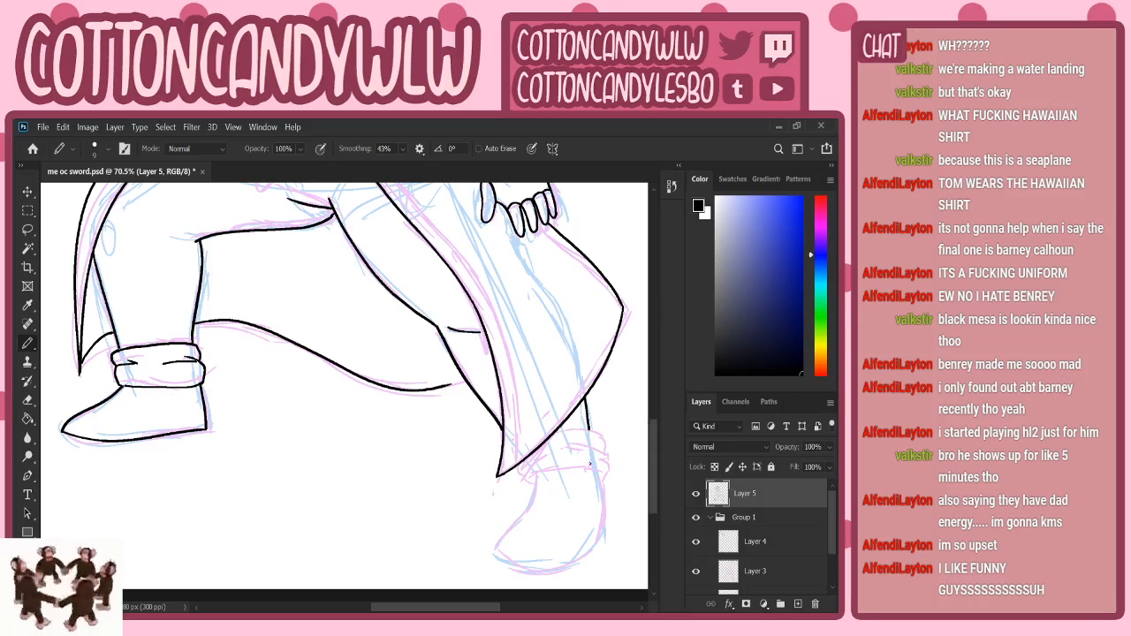
pyautogui.moveTo(533, 480); pyautogui.dragTo(604, 477)
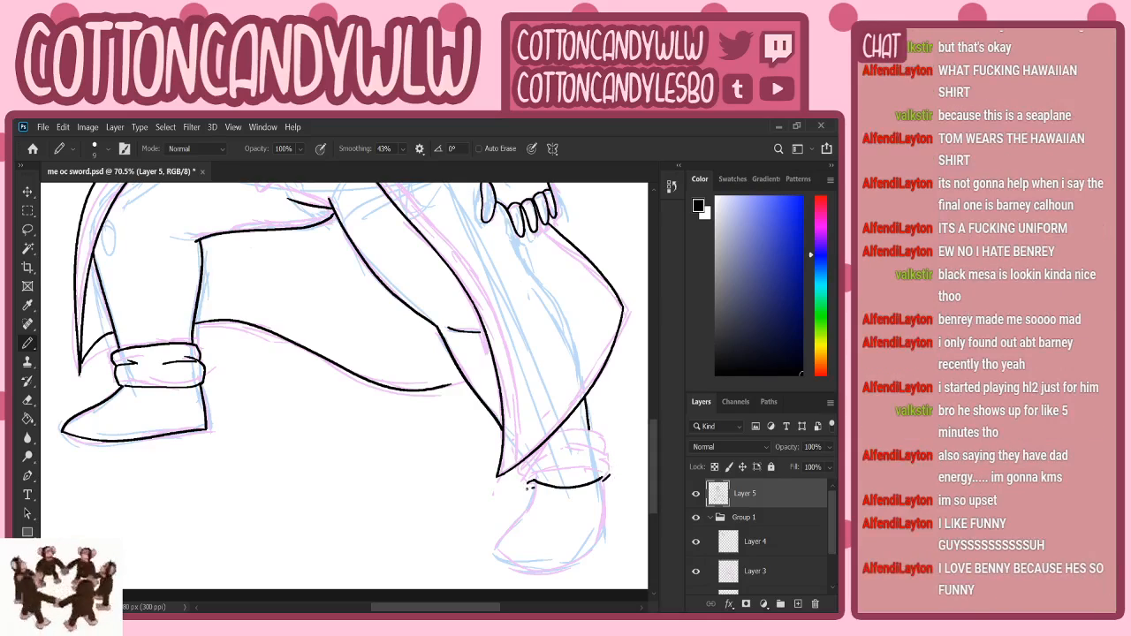
pyautogui.moveTo(531, 485)
pyautogui.mouseDown()
pyautogui.moveTo(571, 454)
pyautogui.moveTo(558, 458)
pyautogui.moveTo(592, 462)
pyautogui.moveTo(573, 456)
pyautogui.moveTo(605, 439)
pyautogui.moveTo(608, 476)
pyautogui.moveTo(596, 453)
pyautogui.moveTo(605, 454)
pyautogui.moveTo(549, 433)
pyautogui.mouseUp()
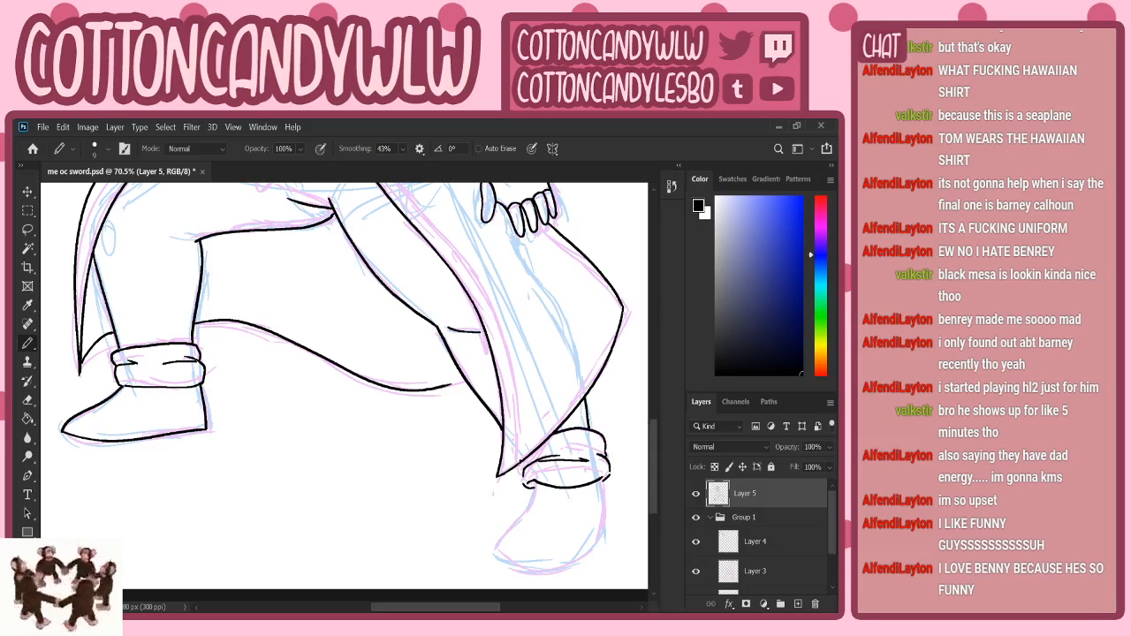
pyautogui.moveTo(521, 472)
pyautogui.mouseDown()
pyautogui.moveTo(546, 454)
pyautogui.moveTo(524, 462)
pyautogui.mouseUp()
pyautogui.hotkey('ctrl', 'z')
# - Ink the heel, front and rounded sole of the shoe below the extended leg's cuff
pyautogui.moveTo(600, 478); pyautogui.dragTo(603, 540)
pyautogui.moveTo(533, 484)
pyautogui.mouseDown()
pyautogui.moveTo(500, 550)
pyautogui.moveTo(552, 570)
pyautogui.moveTo(606, 541)
pyautogui.mouseUp()
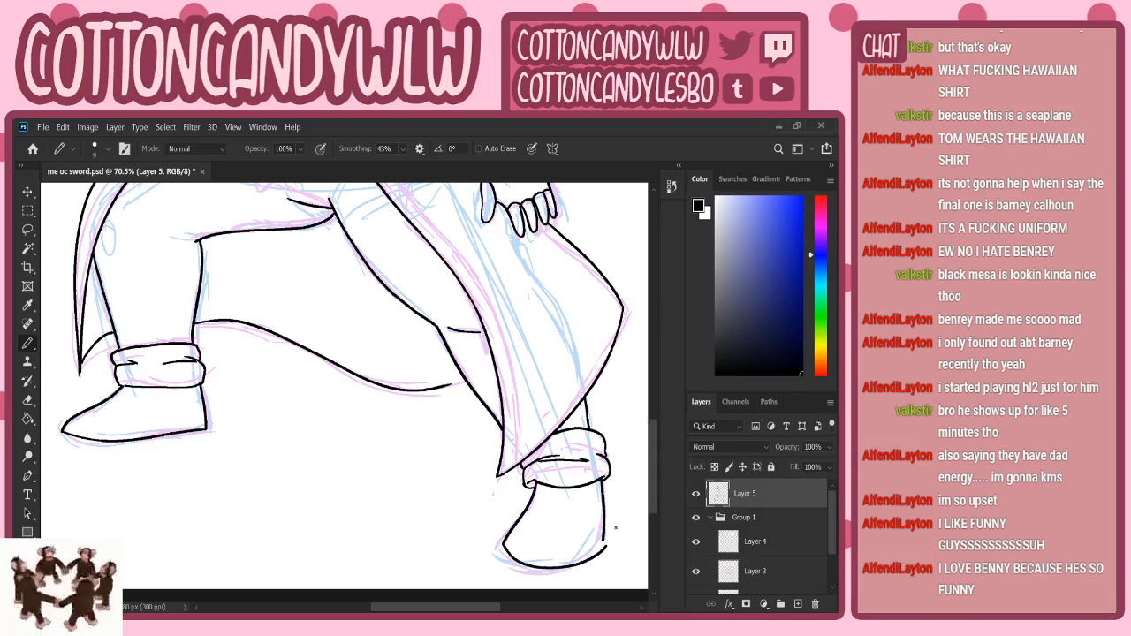
# - Redraw the rounded sole of the extended leg's shoe up to its back edge and extend the jacket hem line toward the knee
pyautogui.hotkey('ctrl', 'z')
pyautogui.moveTo(502, 542)
pyautogui.mouseDown()
pyautogui.moveTo(526, 563)
pyautogui.moveTo(578, 559)
pyautogui.moveTo(601, 541)
pyautogui.mouseUp()
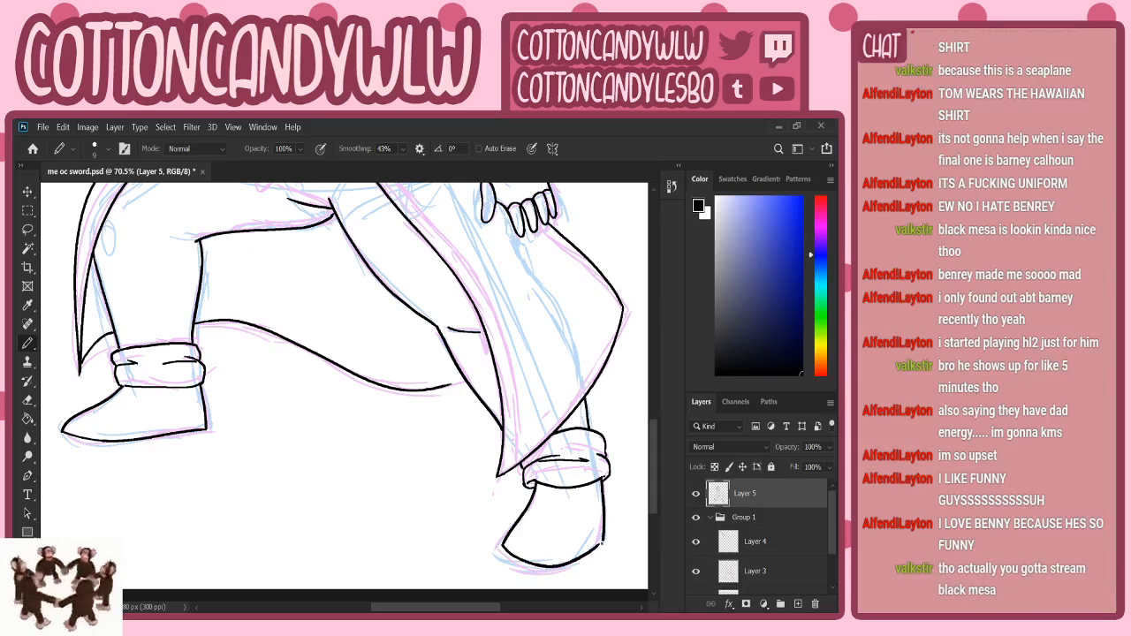
pyautogui.moveTo(603, 538); pyautogui.dragTo(592, 547)
pyautogui.moveTo(447, 386); pyautogui.dragTo(466, 381)
pyautogui.press('z')
pyautogui.moveTo(391, 403); pyautogui.dragTo(336, 437)
pyautogui.moveTo(358, 366); pyautogui.dragTo(389, 356)
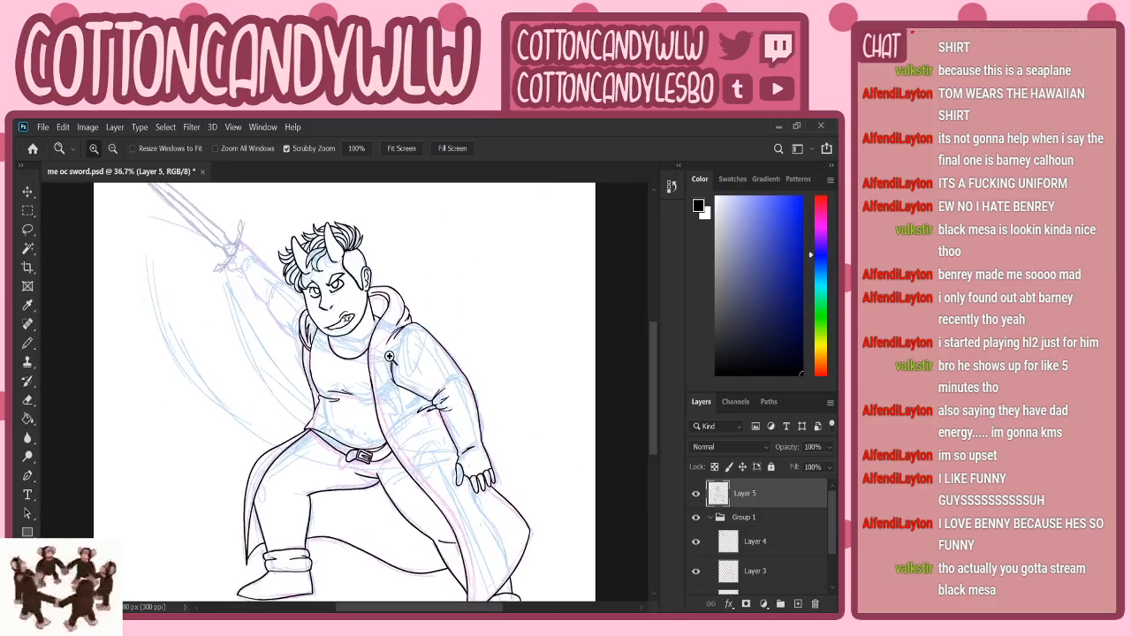
pyautogui.moveTo(499, 433); pyautogui.dragTo(535, 420)
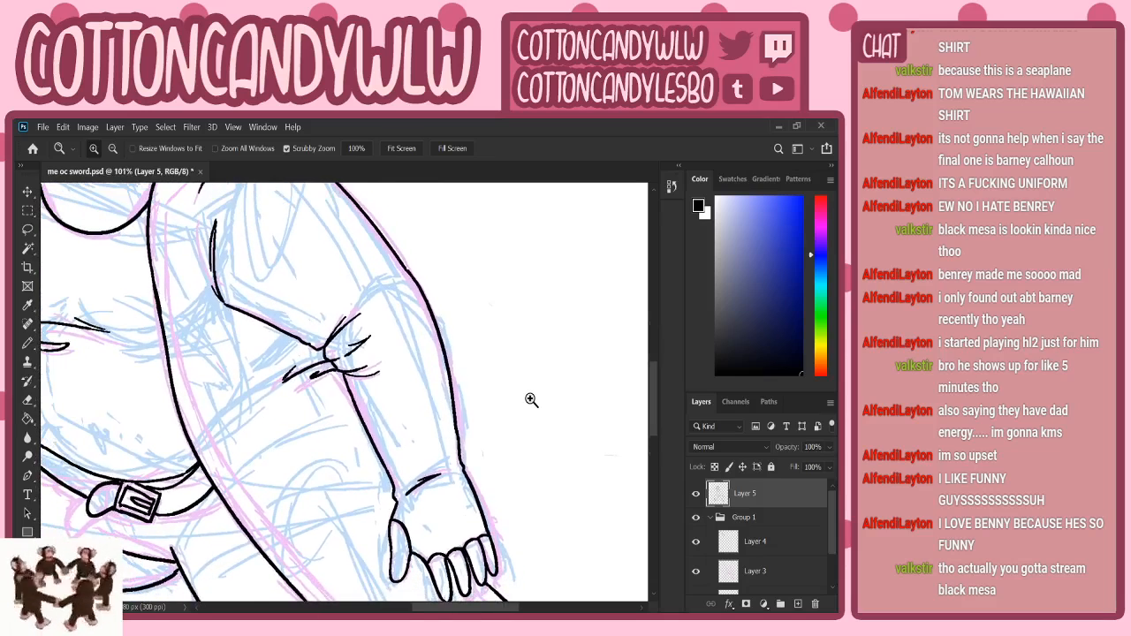
pyautogui.click(28, 341)
pyautogui.press('z')
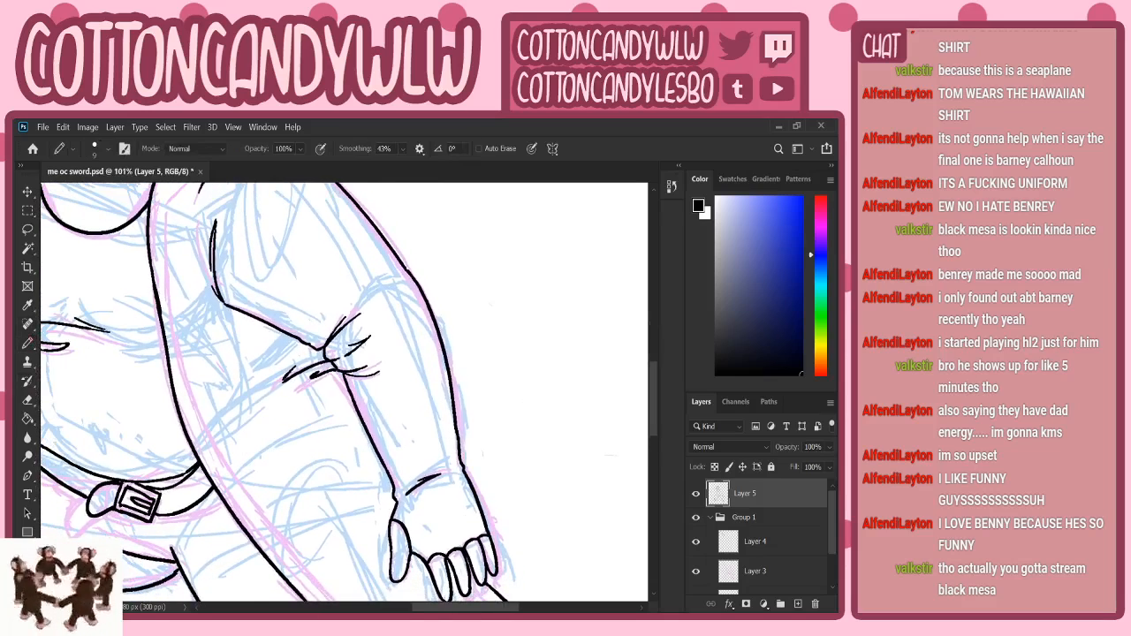
# - Ink the raised arm's outline: the underside from hood to elbow to wrist and the upper edge from wrist to hair
pyautogui.moveTo(366, 399); pyautogui.dragTo(336, 409)
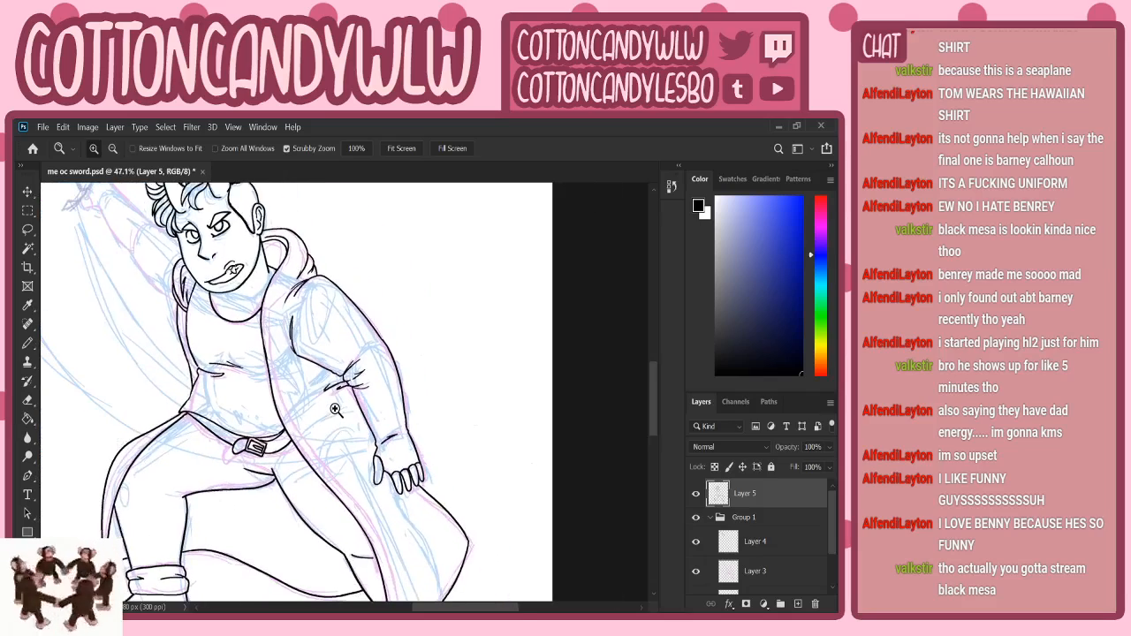
pyautogui.moveTo(260, 368); pyautogui.dragTo(233, 376)
pyautogui.moveTo(279, 278); pyautogui.dragTo(313, 257)
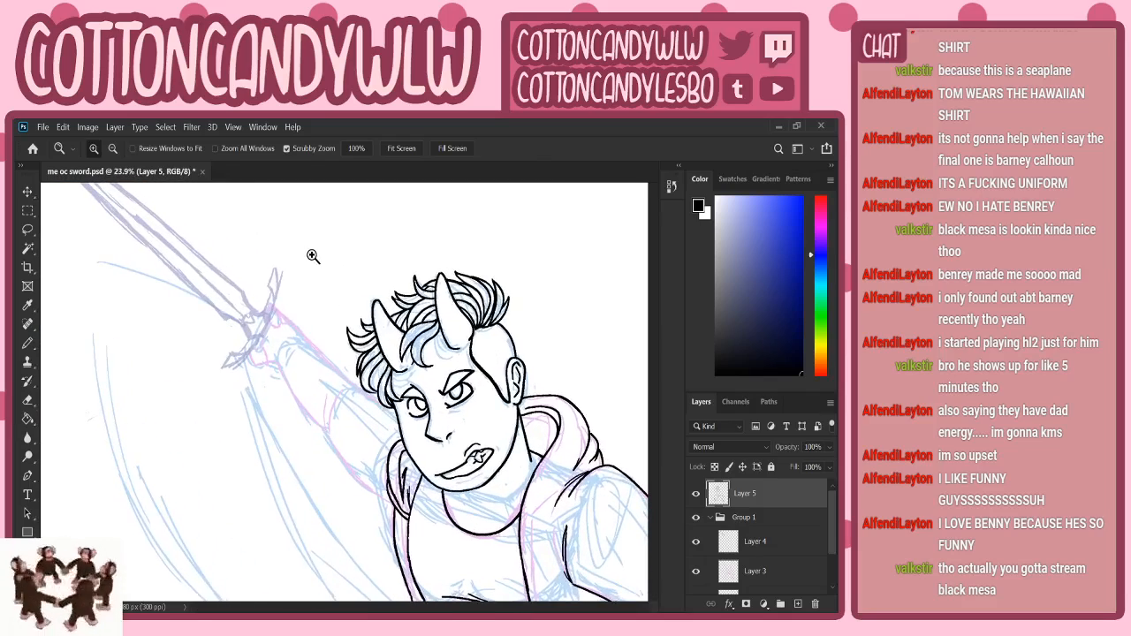
pyautogui.moveTo(361, 409); pyautogui.dragTo(381, 379)
pyautogui.press('b')
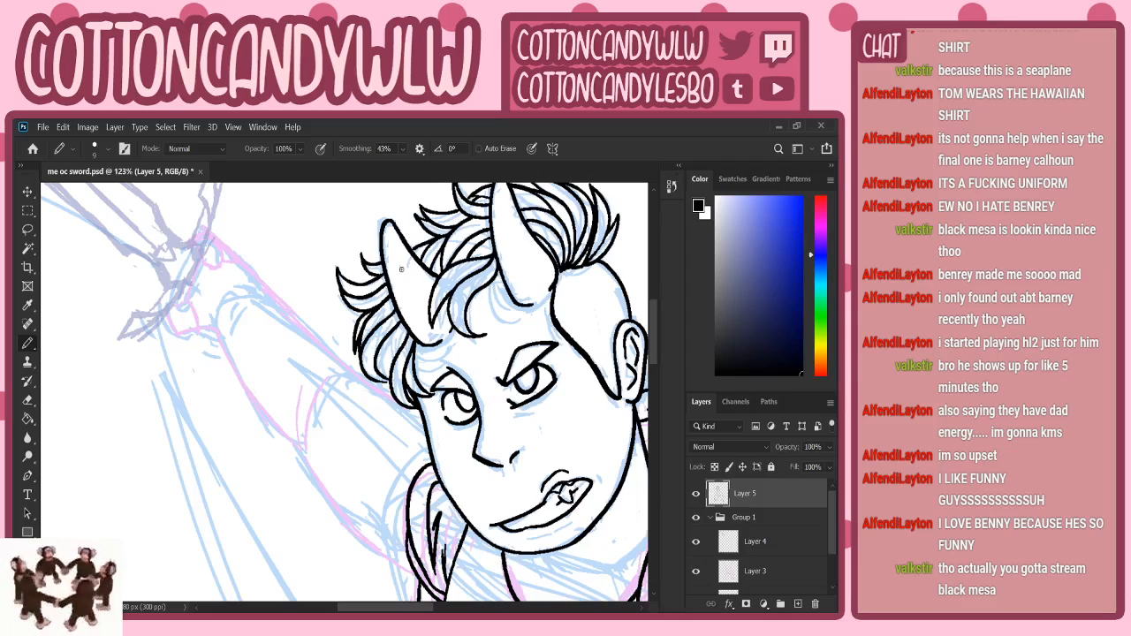
pyautogui.moveTo(301, 448)
pyautogui.mouseDown()
pyautogui.moveTo(368, 549)
pyautogui.moveTo(428, 586)
pyautogui.mouseUp()
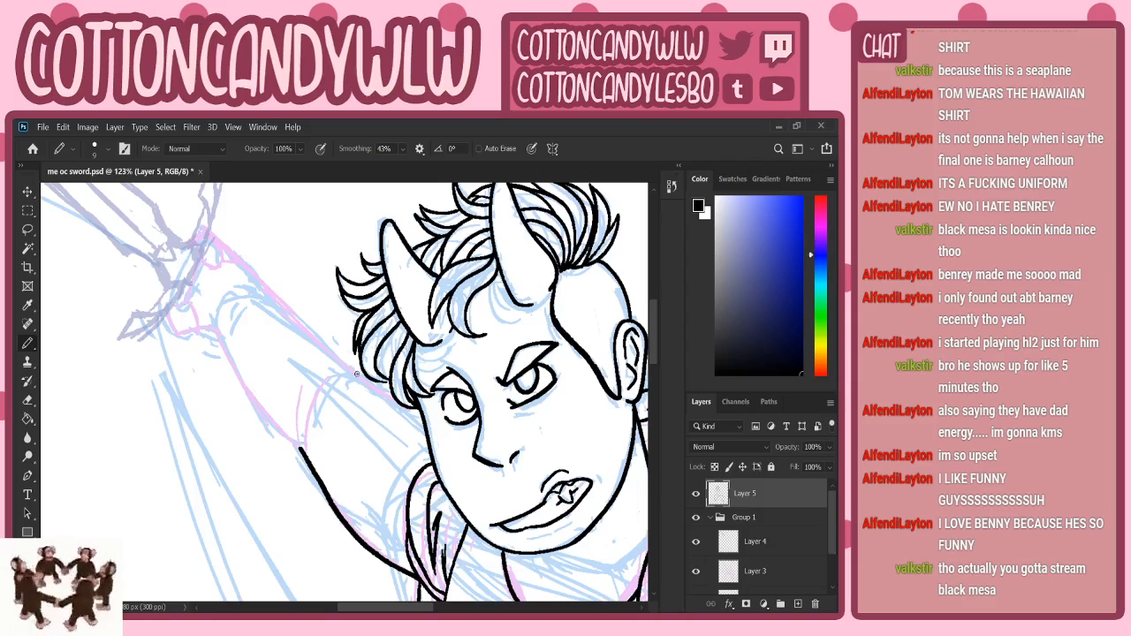
pyautogui.moveTo(356, 374); pyautogui.dragTo(428, 423)
pyautogui.moveTo(215, 331)
pyautogui.mouseDown()
pyautogui.moveTo(261, 407)
pyautogui.moveTo(305, 437)
pyautogui.mouseUp()
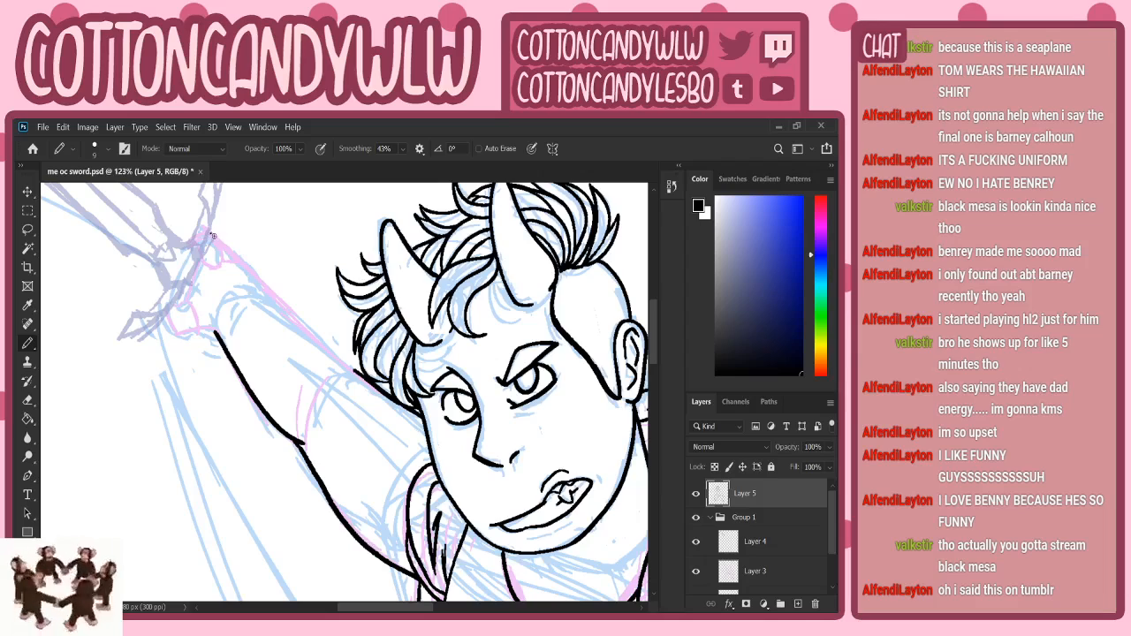
pyautogui.moveTo(211, 233); pyautogui.dragTo(346, 363)
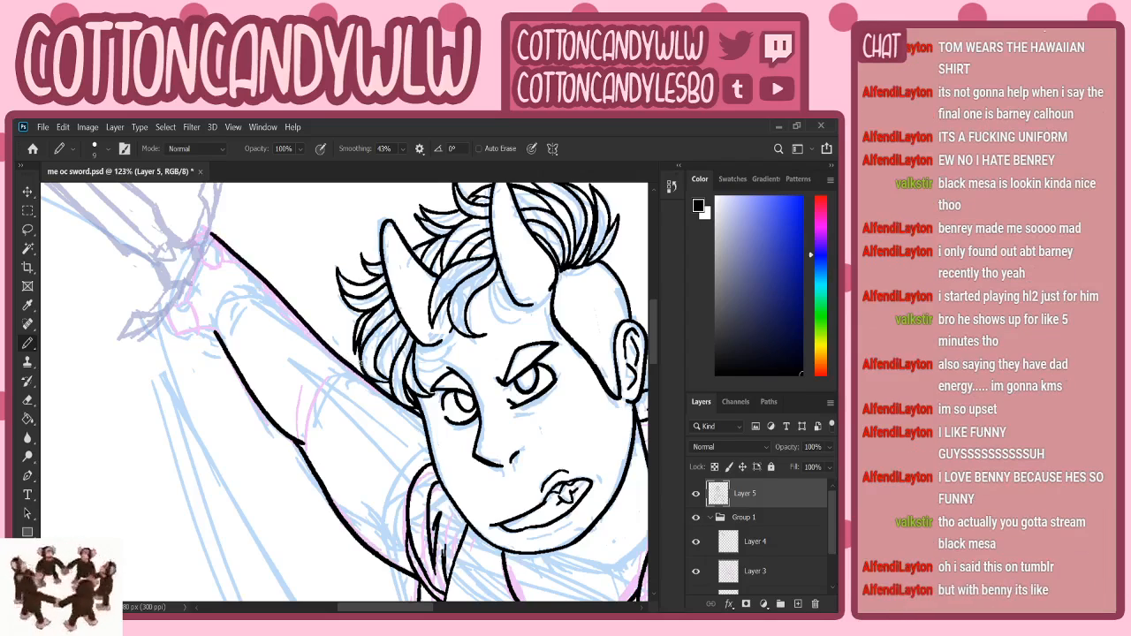
# - Ink the raised hand's visible finger shapes at both sides of the wrist, beside the sword guard
pyautogui.moveTo(215, 333)
pyautogui.mouseDown()
pyautogui.moveTo(175, 332)
pyautogui.moveTo(168, 316)
pyautogui.moveTo(185, 301)
pyautogui.moveTo(197, 318)
pyautogui.mouseUp()
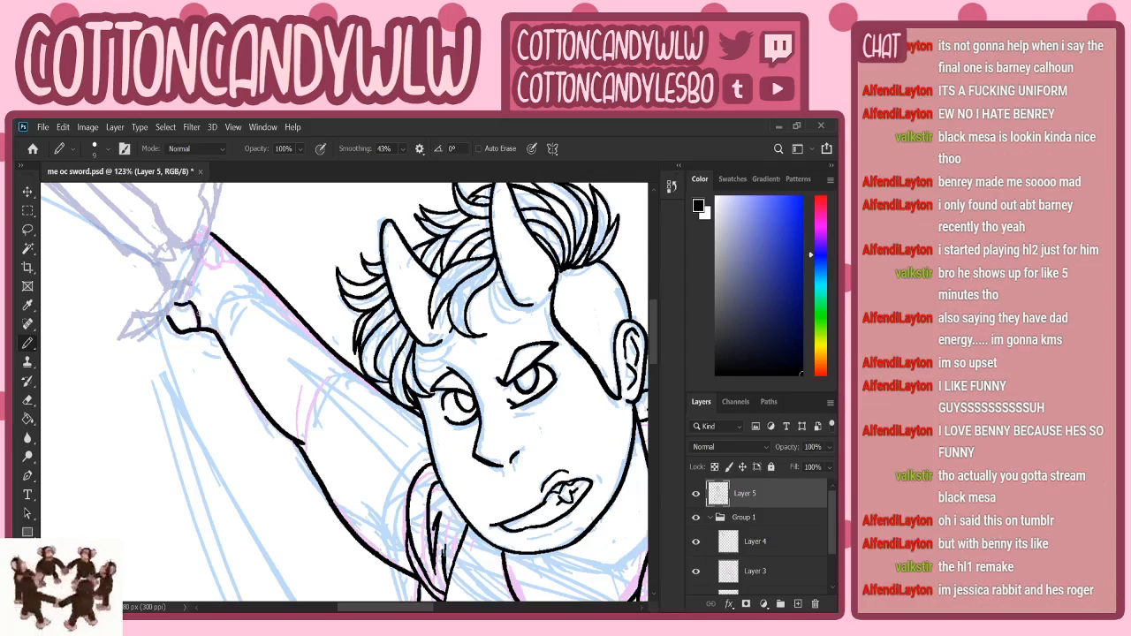
pyautogui.moveTo(654, 350); pyautogui.dragTo(655, 343)
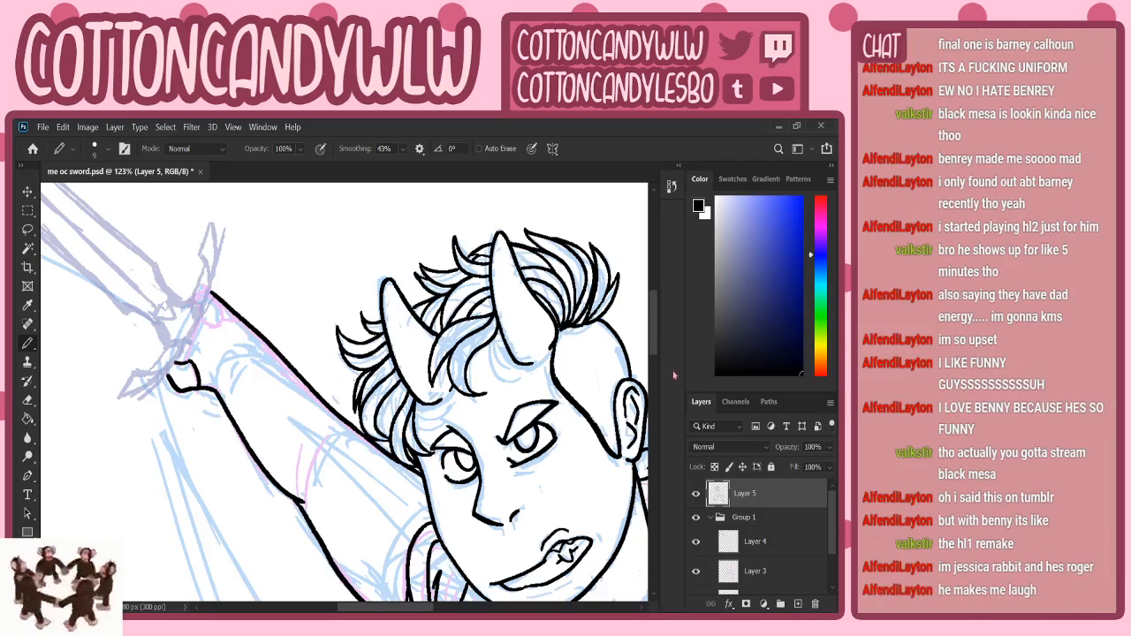
pyautogui.moveTo(212, 317)
pyautogui.mouseDown()
pyautogui.moveTo(205, 324)
pyautogui.moveTo(224, 317)
pyautogui.moveTo(213, 292)
pyautogui.moveTo(238, 318)
pyautogui.mouseUp()
# - Ink the long curved edge of the sword's crossguard nearest the hand and its pointed upper tip
pyautogui.moveTo(212, 226)
pyautogui.mouseDown()
pyautogui.moveTo(215, 268)
pyautogui.moveTo(200, 316)
pyautogui.moveTo(133, 400)
pyautogui.mouseUp()
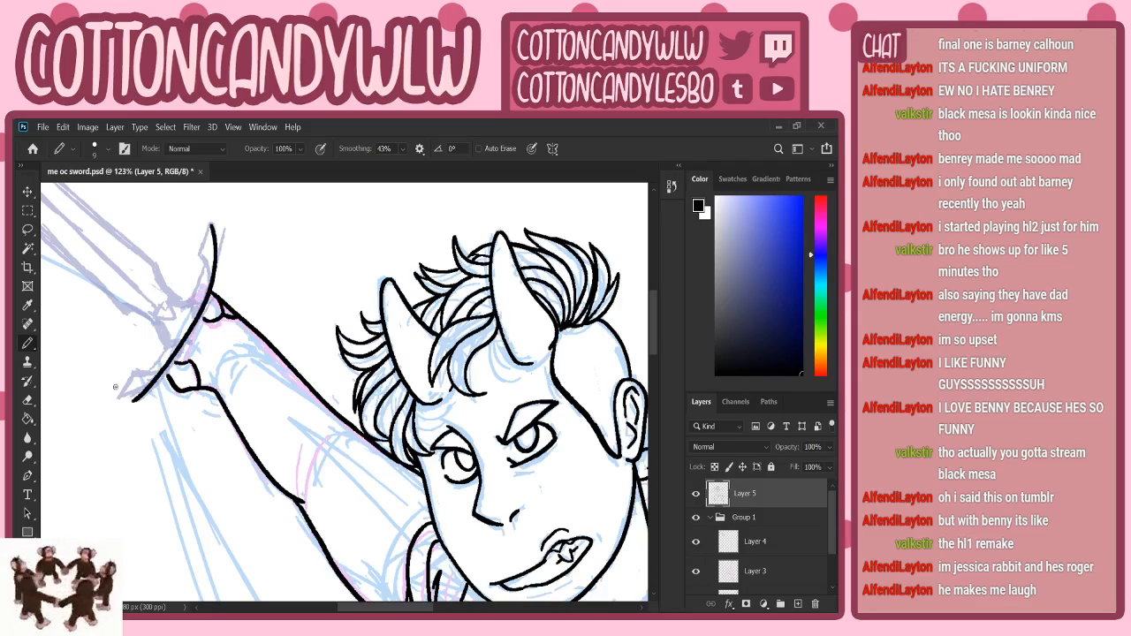
pyautogui.hotkey('ctrl', 'z')
pyautogui.moveTo(212, 225)
pyautogui.mouseDown()
pyautogui.moveTo(205, 310)
pyautogui.moveTo(173, 364)
pyautogui.moveTo(116, 399)
pyautogui.mouseUp()
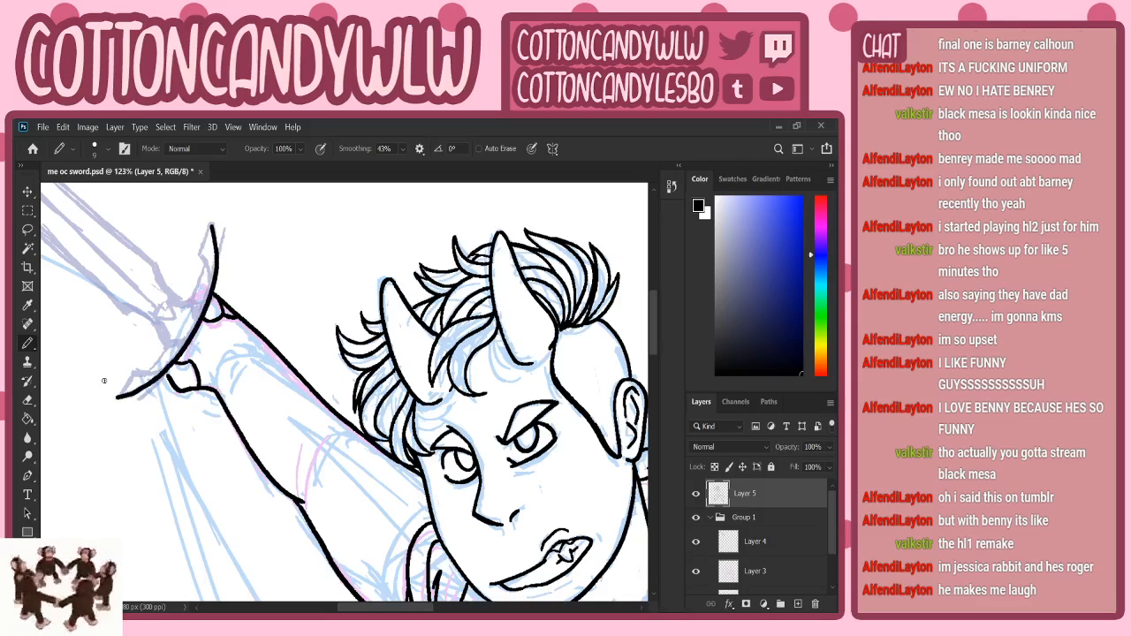
pyautogui.moveTo(212, 223)
pyautogui.mouseDown()
pyautogui.moveTo(196, 256)
pyautogui.moveTo(206, 305)
pyautogui.mouseUp()
pyautogui.hotkey('ctrl', 'z')
pyautogui.moveTo(198, 254); pyautogui.dragTo(206, 310)
# - Ink the crossguard's pointed lower tip and the inner edges running from both tips toward the guard's centre
pyautogui.moveTo(119, 390)
pyautogui.mouseDown()
pyautogui.moveTo(140, 368)
pyautogui.moveTo(201, 353)
pyautogui.mouseUp()
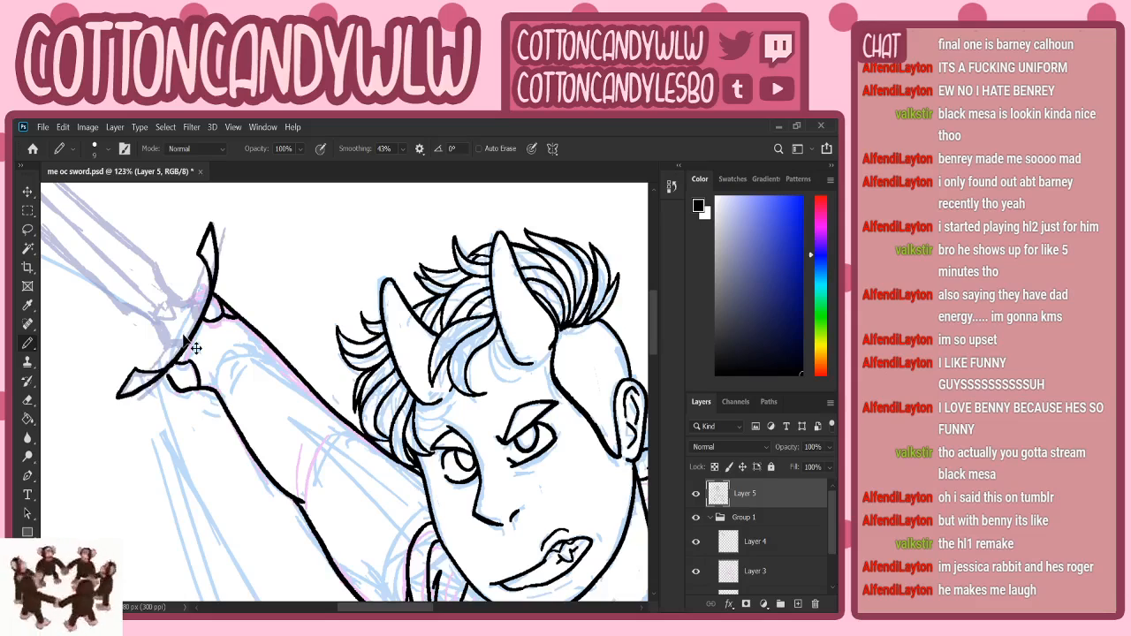
pyautogui.hotkey('ctrl', 'z')
pyautogui.hotkey('ctrl', 'z')
pyautogui.hotkey('ctrl', 'z')
pyautogui.moveTo(132, 375); pyautogui.dragTo(204, 357)
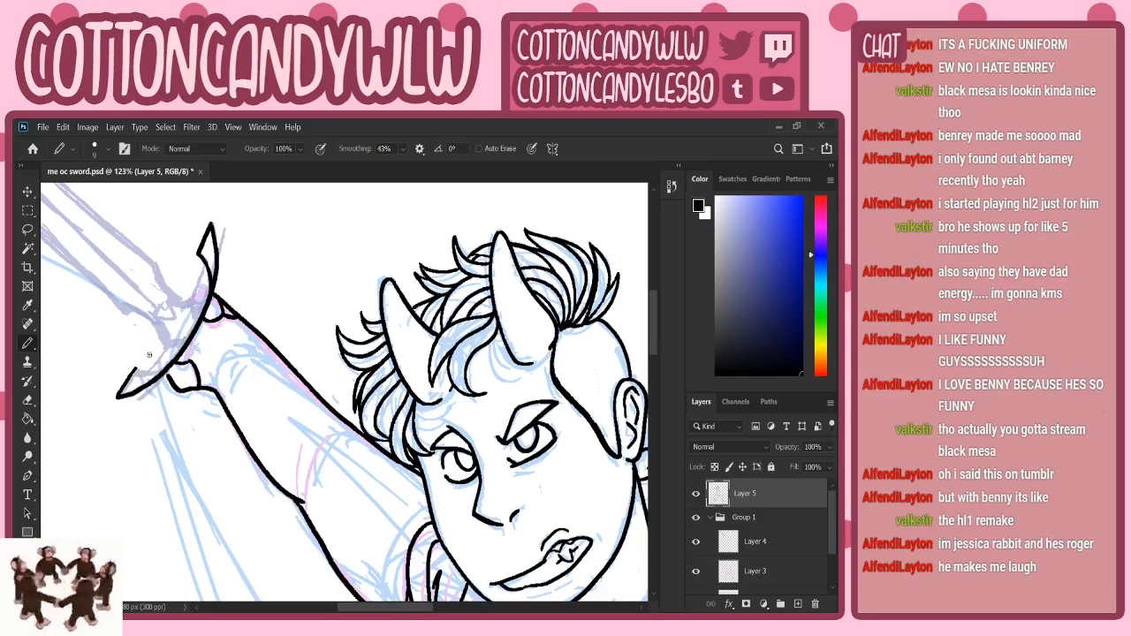
pyautogui.moveTo(134, 373)
pyautogui.mouseDown()
pyautogui.moveTo(173, 362)
pyautogui.moveTo(172, 342)
pyautogui.moveTo(184, 340)
pyautogui.mouseUp()
pyautogui.moveTo(205, 261); pyautogui.dragTo(193, 334)
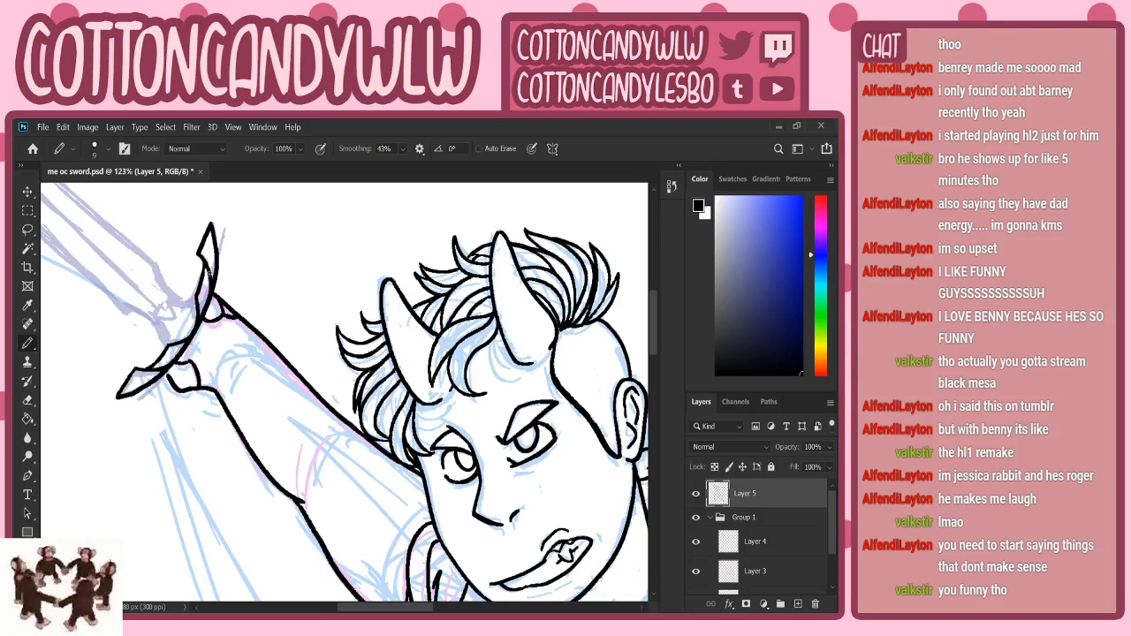
# - Redraw the crossguard's inner edge and ink the jagged collar between the guard and the blade
pyautogui.hotkey('ctrl', 'z')
pyautogui.moveTo(201, 279); pyautogui.dragTo(195, 302)
pyautogui.hotkey('ctrl', 'z')
pyautogui.hotkey('ctrl', 'z')
pyautogui.hotkey('ctrl', 'z')
pyautogui.hotkey('ctrl', 'z')
pyautogui.hotkey('ctrl', 'z')
pyautogui.hotkey('ctrl', 'z')
pyautogui.moveTo(207, 263); pyautogui.dragTo(197, 316)
pyautogui.moveTo(157, 322); pyautogui.dragTo(169, 349)
pyautogui.moveTo(170, 296)
pyautogui.mouseDown()
pyautogui.moveTo(195, 302)
pyautogui.moveTo(165, 303)
pyautogui.moveTo(176, 317)
pyautogui.moveTo(162, 320)
pyautogui.moveTo(176, 315)
pyautogui.moveTo(168, 336)
pyautogui.moveTo(177, 313)
pyautogui.mouseUp()
pyautogui.hotkey('ctrl', 'z')
pyautogui.hotkey('ctrl', 'z')
pyautogui.hotkey('ctrl', 'z')
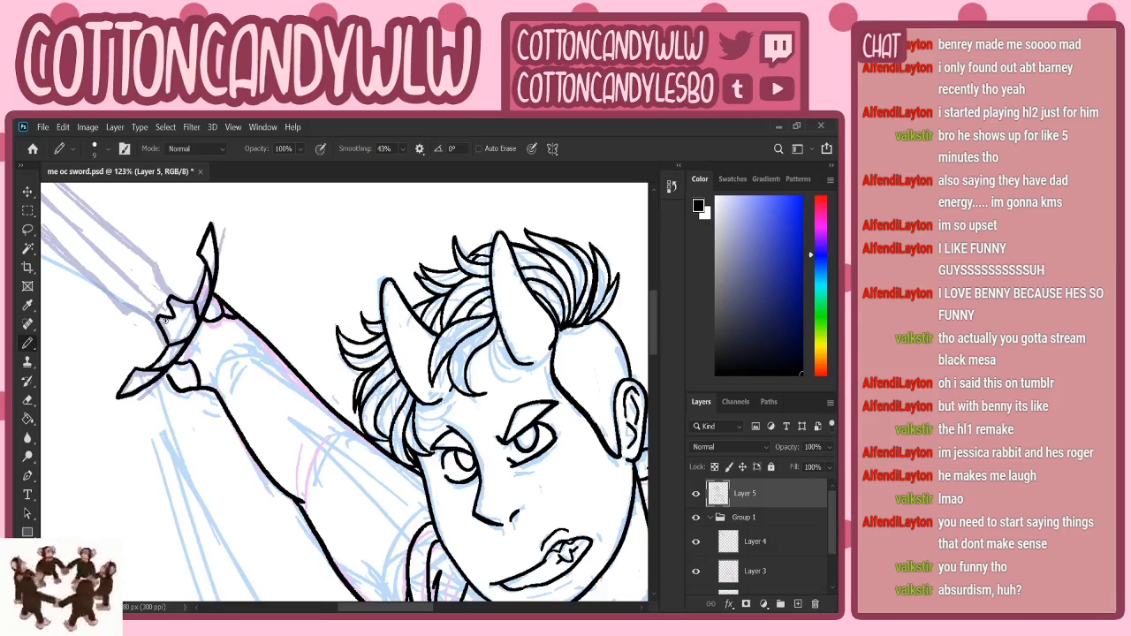
# - Ink both long edges of the sword blade from the tip down to the stepped base at the jagged collar
pyautogui.moveTo(653, 338); pyautogui.dragTo(657, 314)
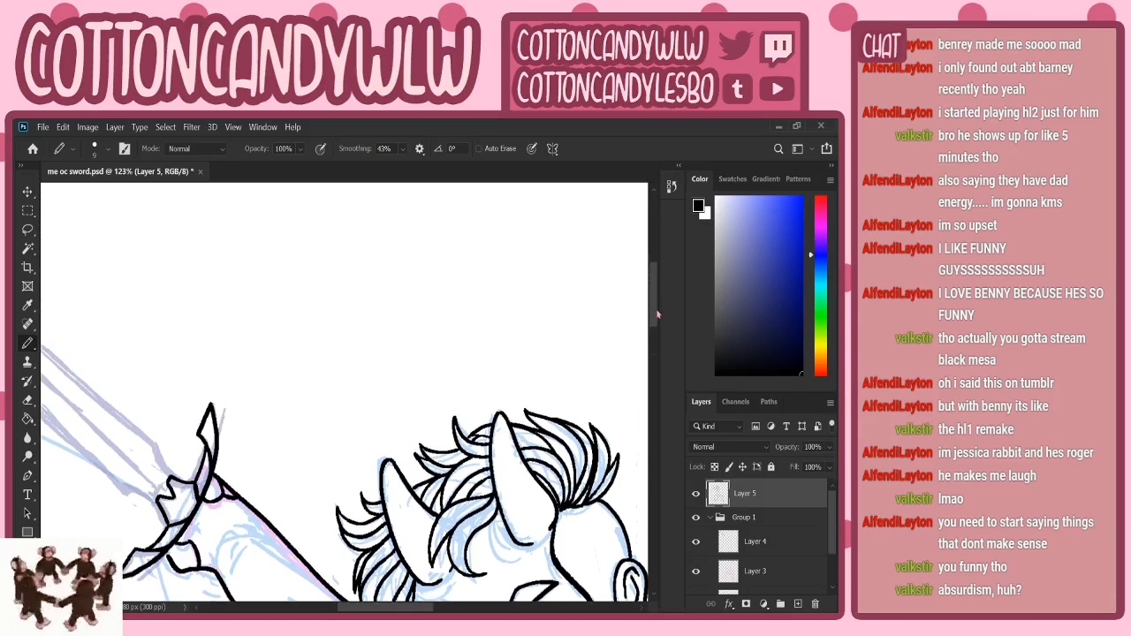
pyautogui.moveTo(380, 608); pyautogui.dragTo(336, 608)
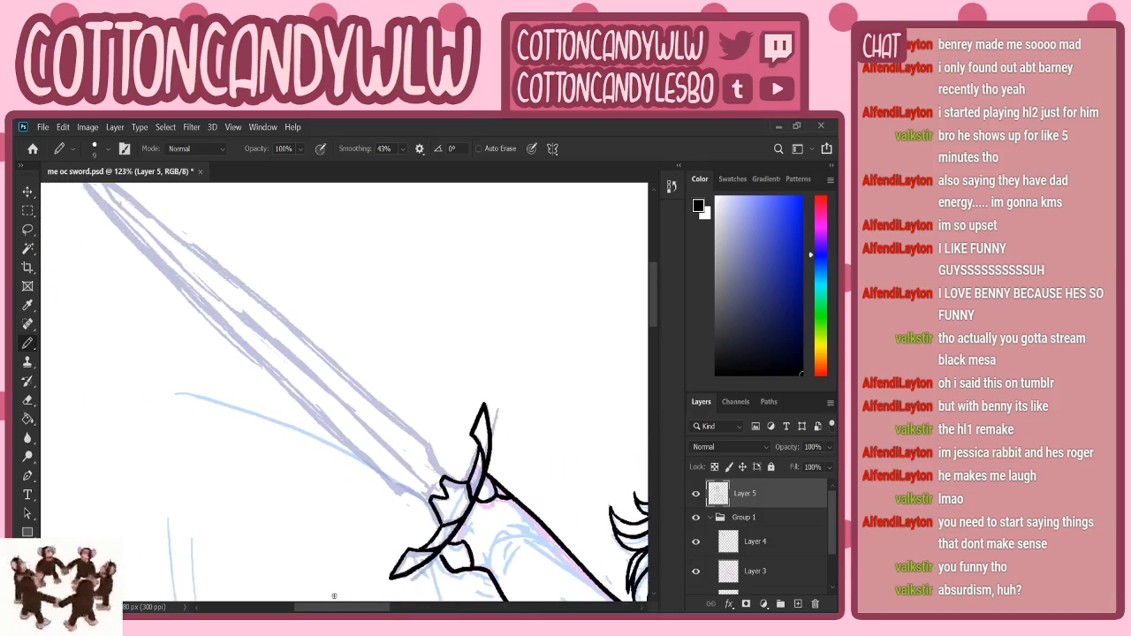
pyautogui.moveTo(653, 321); pyautogui.dragTo(656, 309)
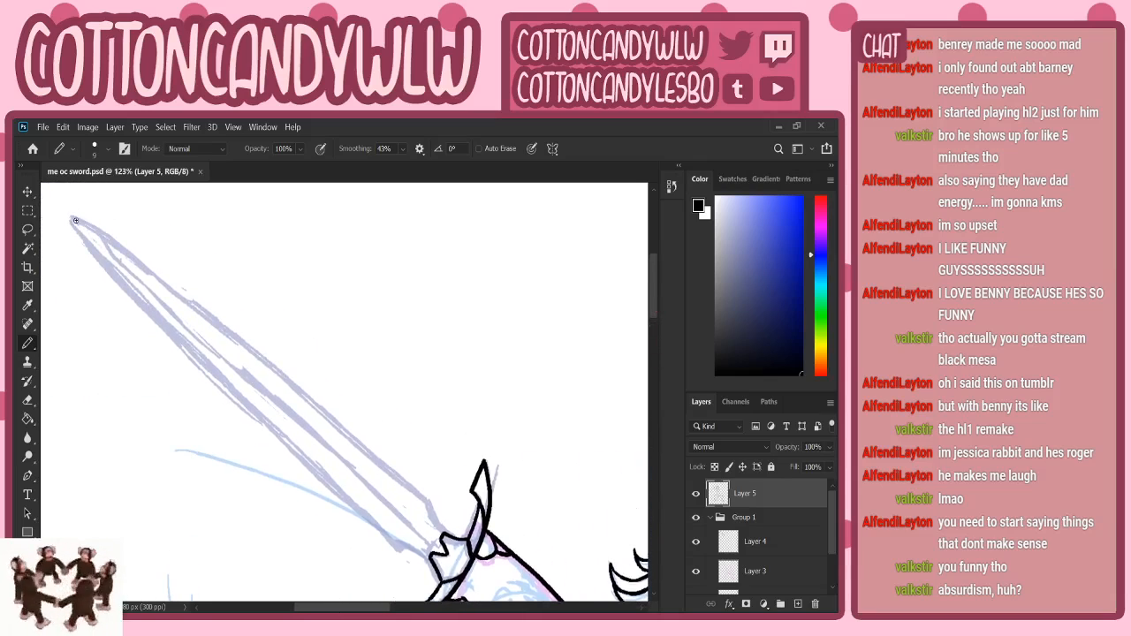
pyautogui.moveTo(76, 221); pyautogui.dragTo(318, 427)
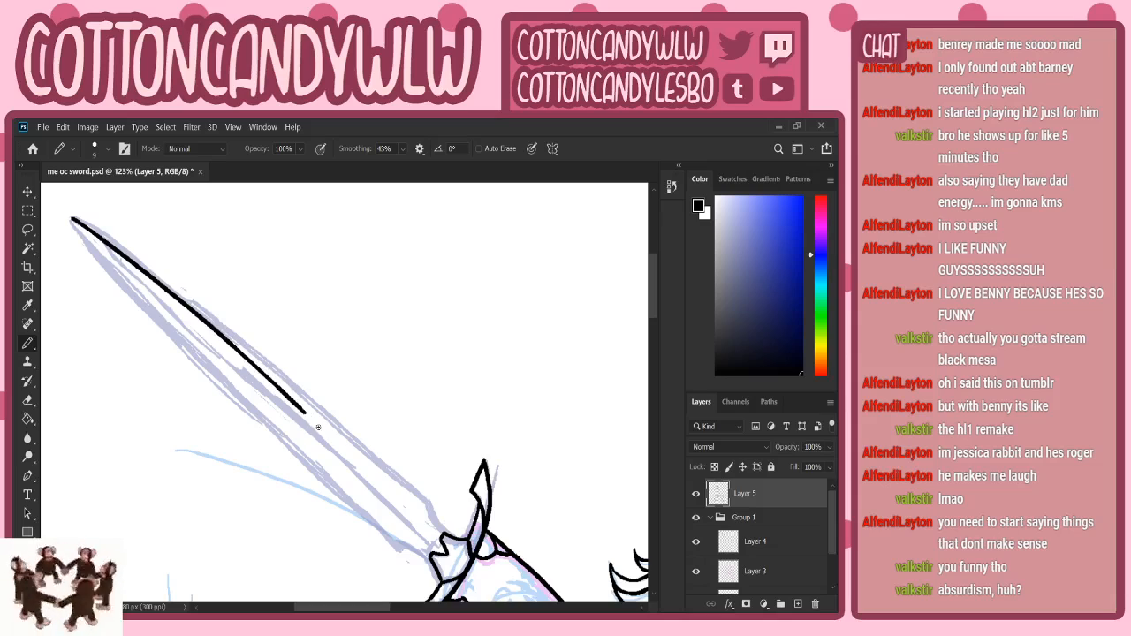
pyautogui.hotkey('ctrl', 'z')
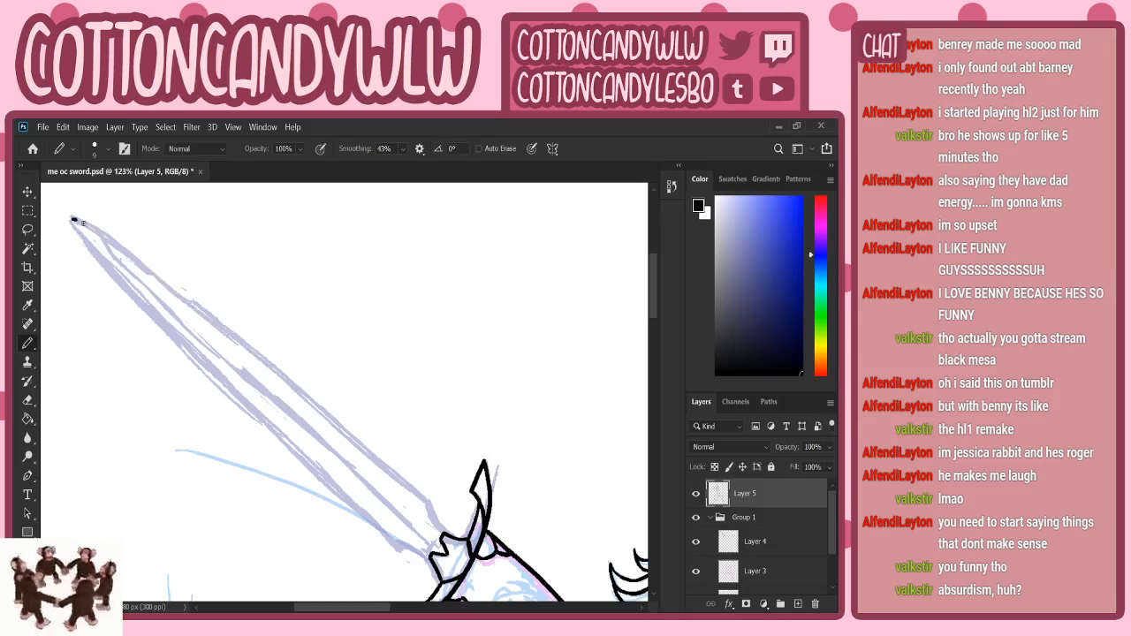
pyautogui.moveTo(78, 221); pyautogui.dragTo(430, 508)
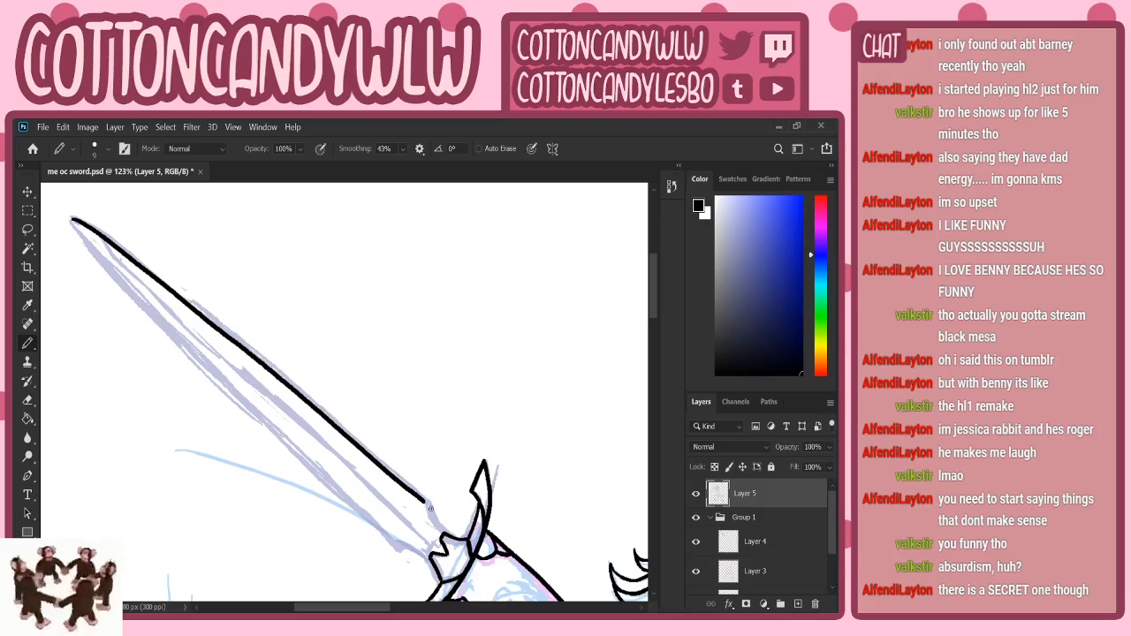
pyautogui.hotkey('ctrl', 'z')
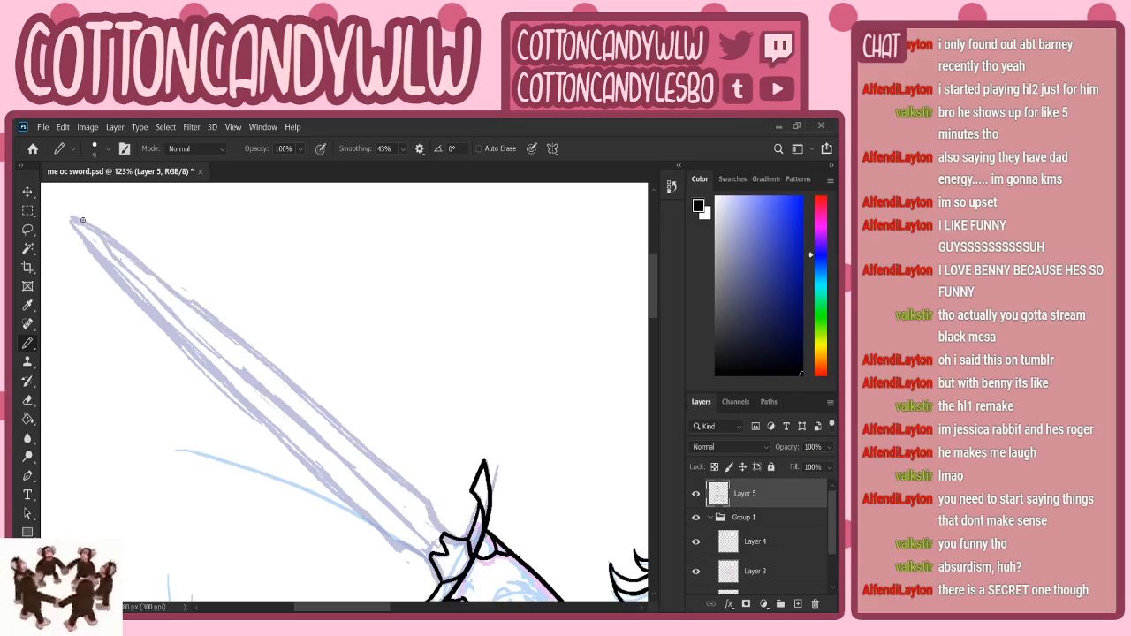
pyautogui.moveTo(75, 219); pyautogui.dragTo(447, 527)
pyautogui.moveTo(73, 221)
pyautogui.mouseDown()
pyautogui.moveTo(234, 400)
pyautogui.moveTo(400, 555)
pyautogui.moveTo(422, 549)
pyautogui.moveTo(438, 570)
pyautogui.mouseUp()
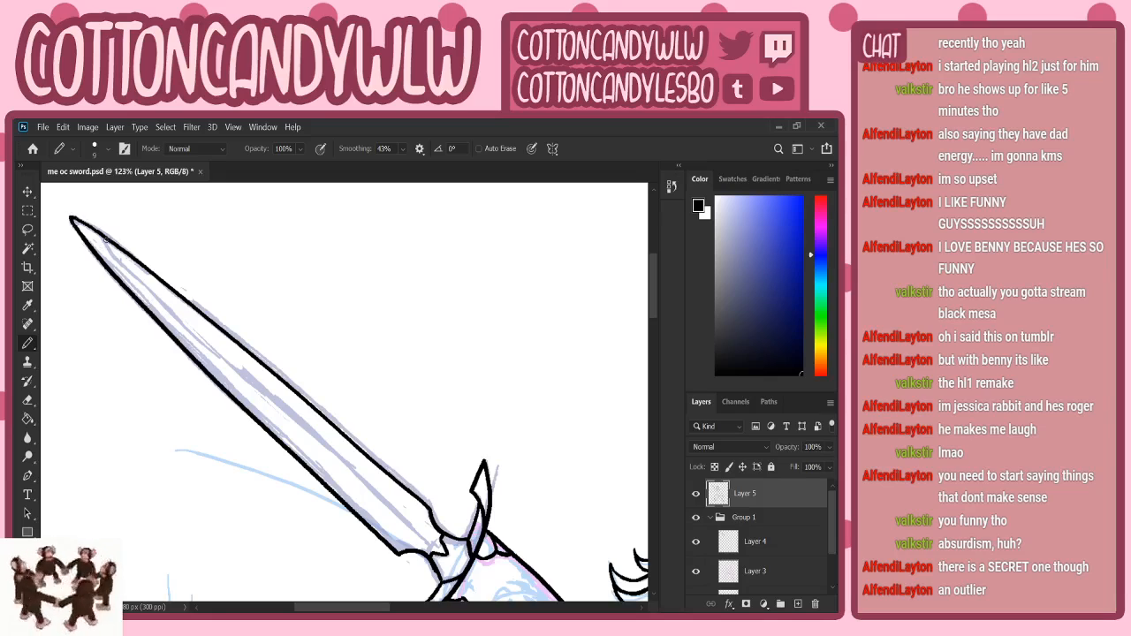
# - Ink the blade's inner ridge line from near the tip down toward the guard
pyautogui.moveTo(104, 233)
pyautogui.mouseDown()
pyautogui.moveTo(118, 268)
pyautogui.moveTo(206, 347)
pyautogui.mouseUp()
pyautogui.hotkey('ctrl', 'z')
pyautogui.moveTo(123, 268); pyautogui.dragTo(361, 486)
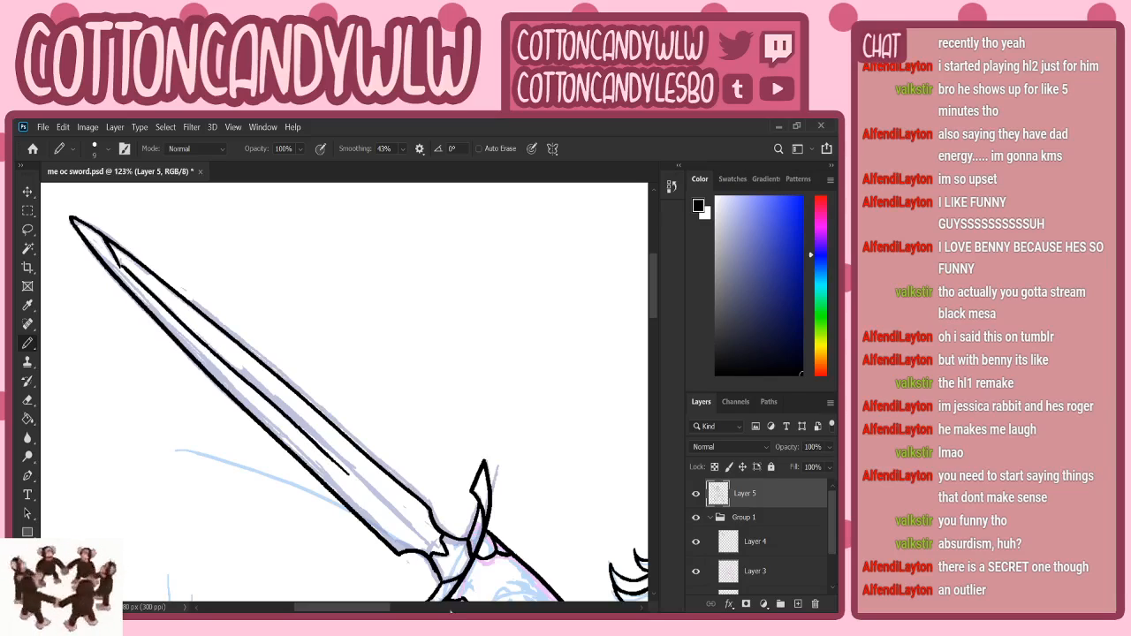
# - Check the whole figure's line art with the sketch Group 1 hidden, and show the group again
pyautogui.press('z')
pyautogui.moveTo(291, 440); pyautogui.dragTo(244, 456)
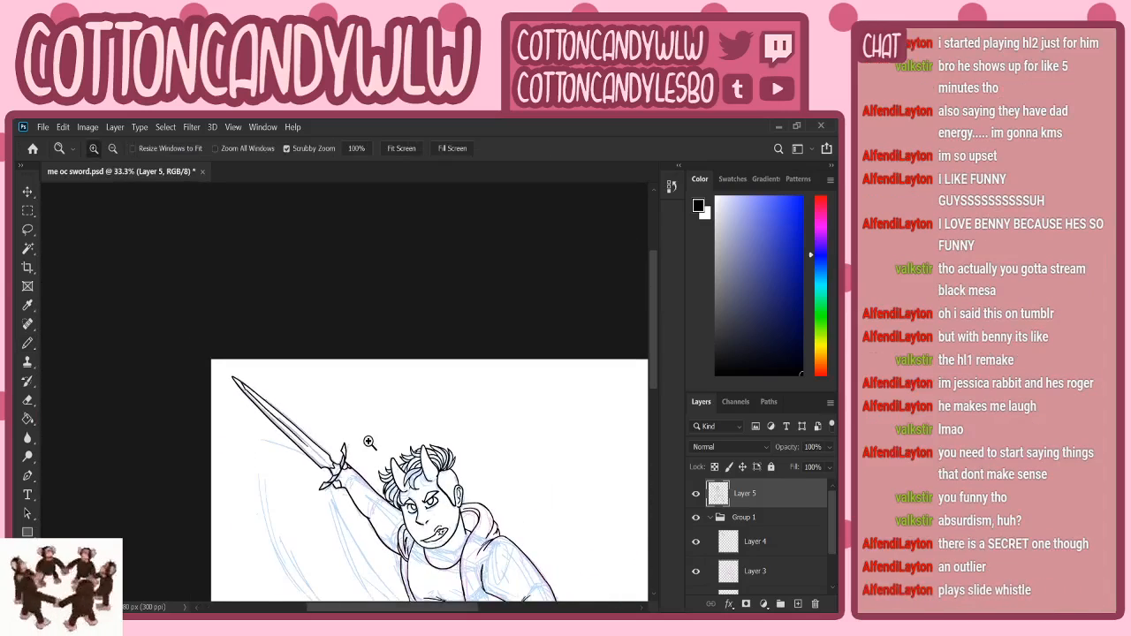
pyautogui.moveTo(369, 443); pyautogui.dragTo(354, 426)
pyautogui.moveTo(302, 295); pyautogui.dragTo(335, 275)
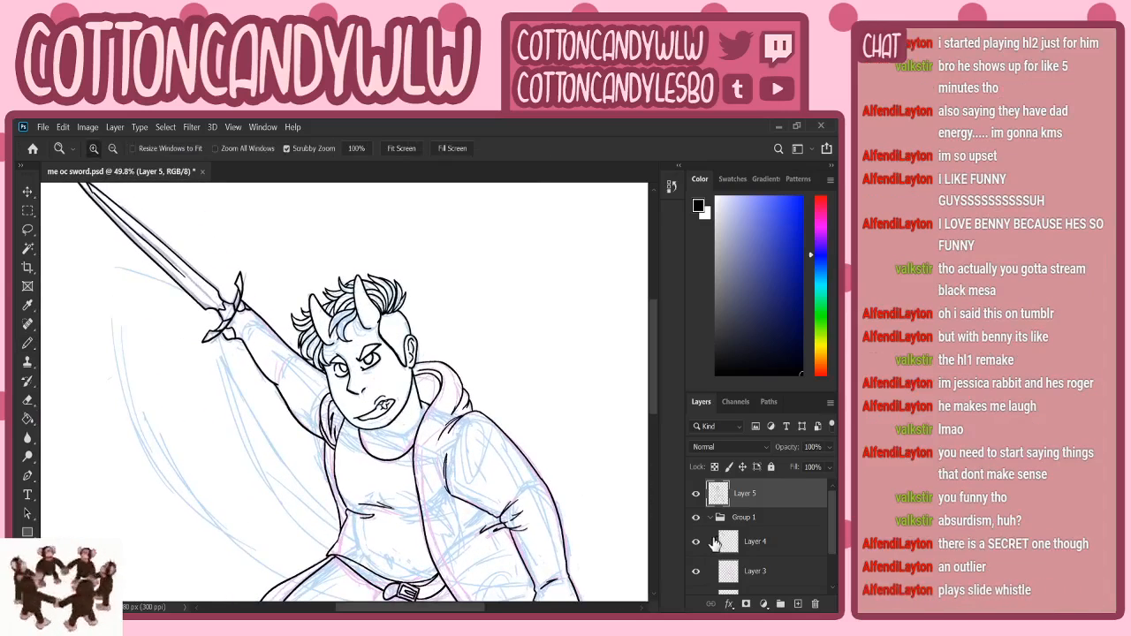
pyautogui.click(696, 518)
pyautogui.moveTo(548, 477); pyautogui.dragTo(485, 475)
pyautogui.moveTo(412, 408); pyautogui.dragTo(420, 407)
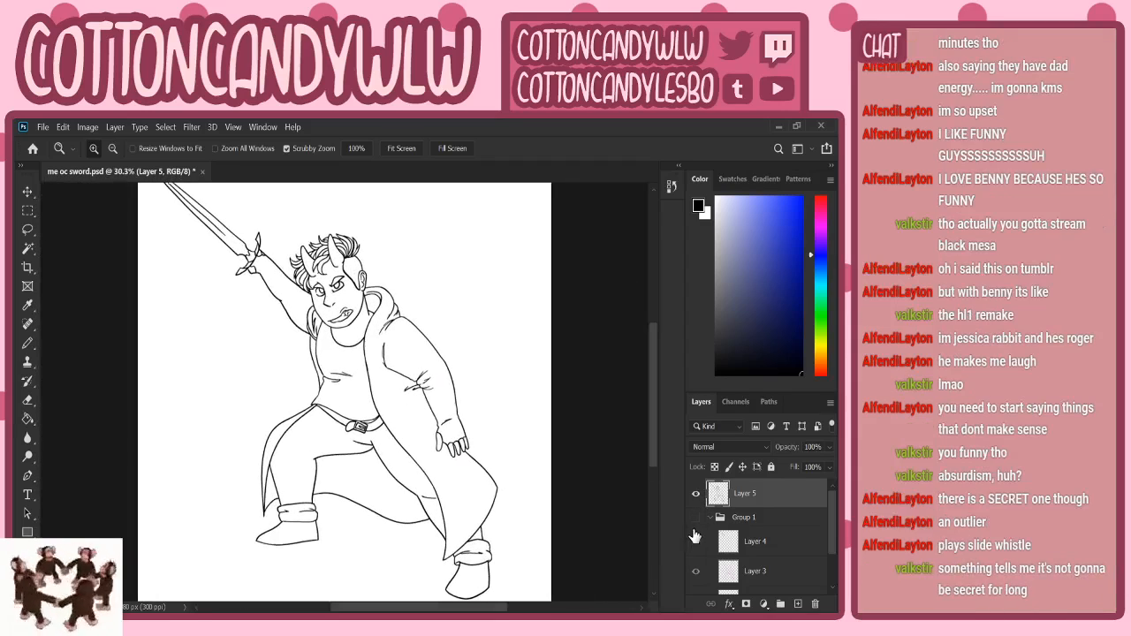
pyautogui.click(695, 518)
# - Redraw the underside line of the raised arm down into the armpit, joining it cleanly to the coat's side line below the hood folds
pyautogui.moveTo(306, 308); pyautogui.dragTo(356, 281)
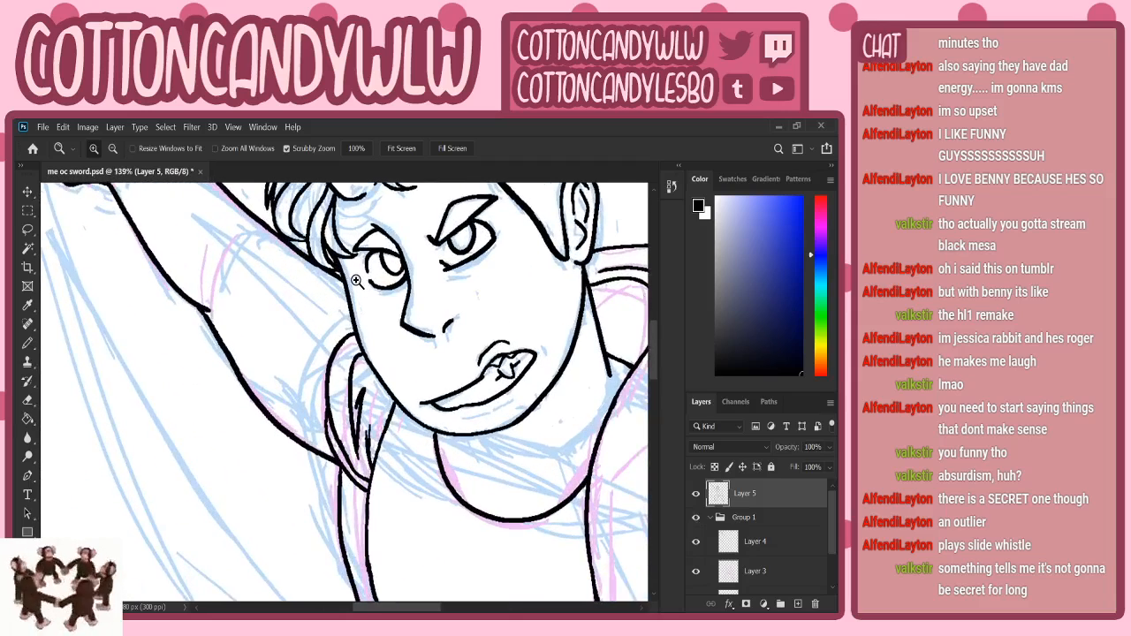
pyautogui.click(27, 343)
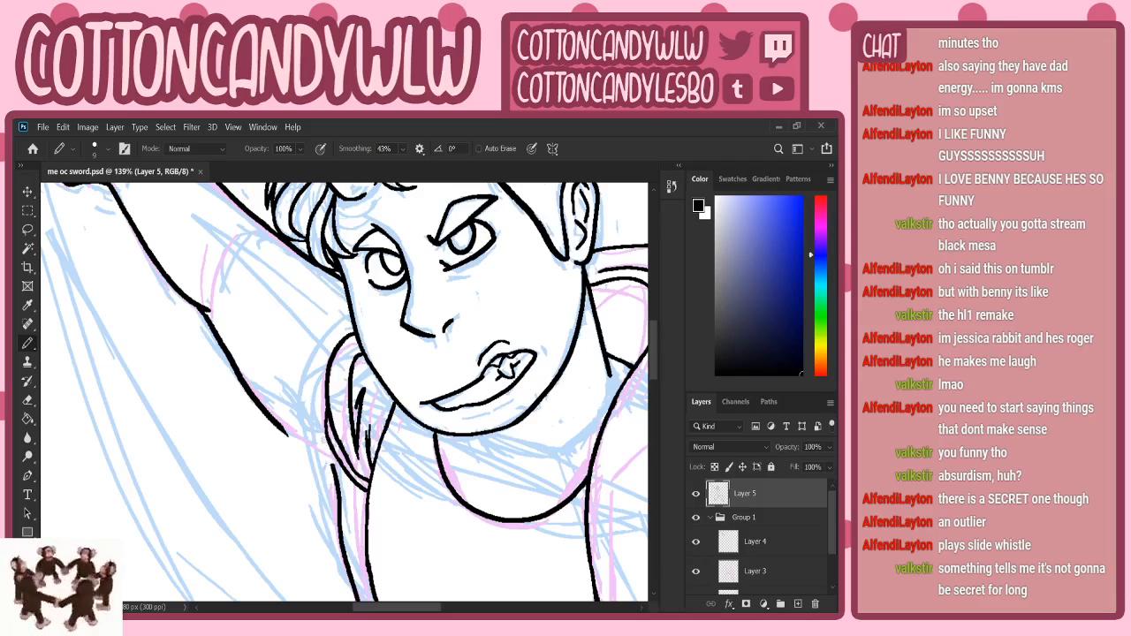
pyautogui.moveTo(327, 455); pyautogui.dragTo(311, 432)
pyautogui.moveTo(334, 480); pyautogui.dragTo(283, 430)
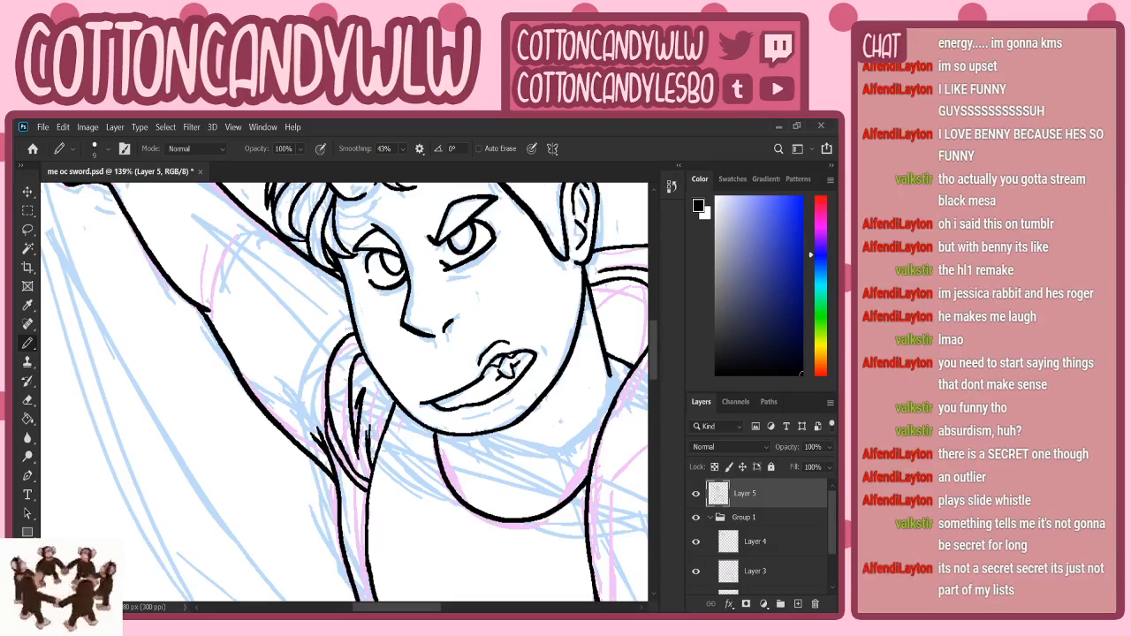
pyautogui.press('z')
pyautogui.moveTo(363, 390)
pyautogui.mouseDown()
pyautogui.moveTo(347, 406)
pyautogui.moveTo(422, 356)
pyautogui.moveTo(436, 327)
pyautogui.mouseUp()
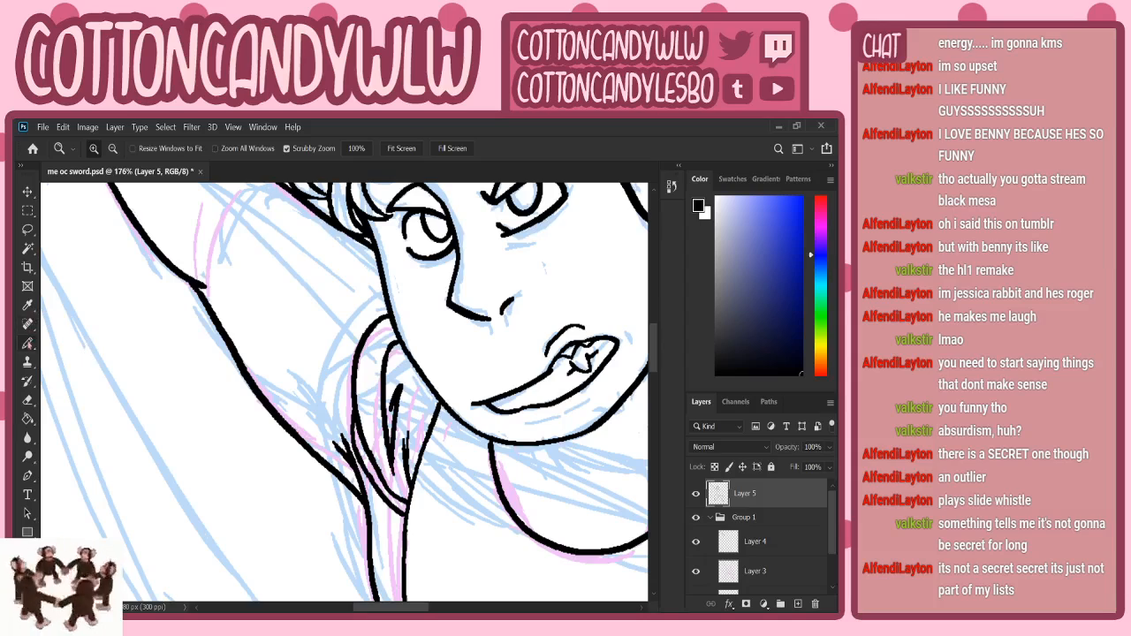
pyautogui.click(28, 342)
pyautogui.moveTo(337, 436); pyautogui.dragTo(363, 484)
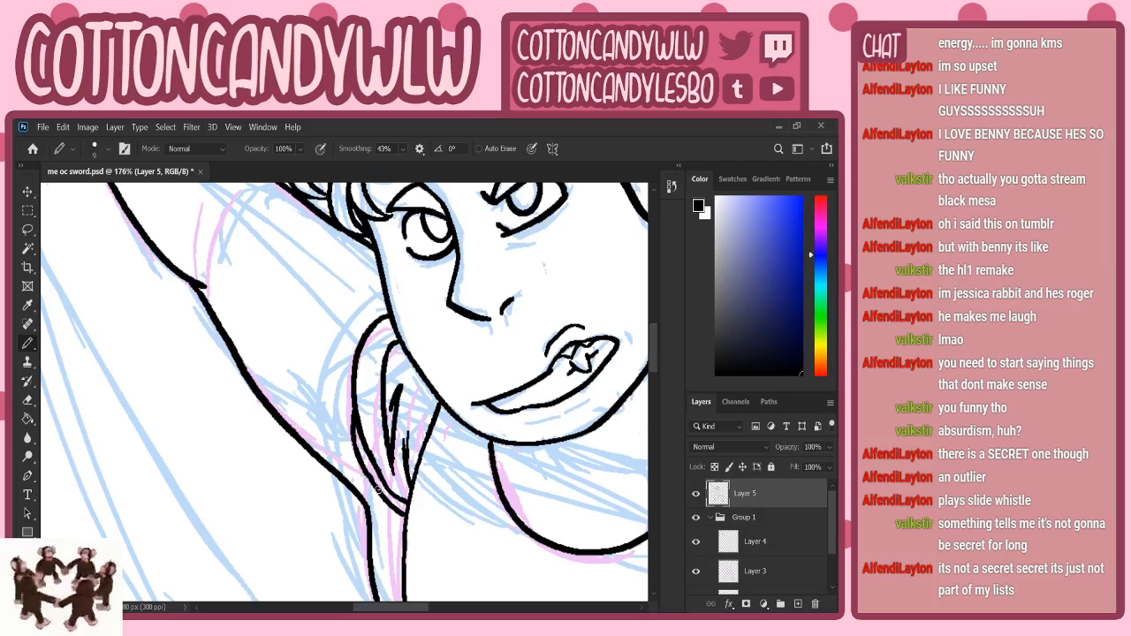
# - Review the line art of the figure with the sketch Group 1 hidden, and turn the group back on
pyautogui.press('z')
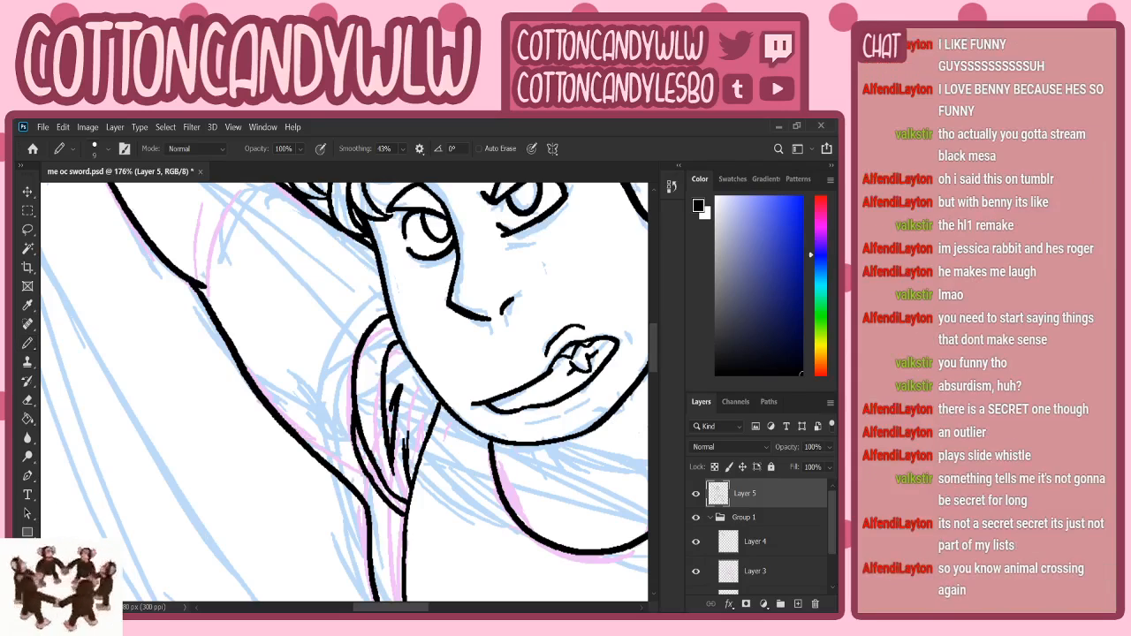
pyautogui.moveTo(283, 397); pyautogui.dragTo(233, 431)
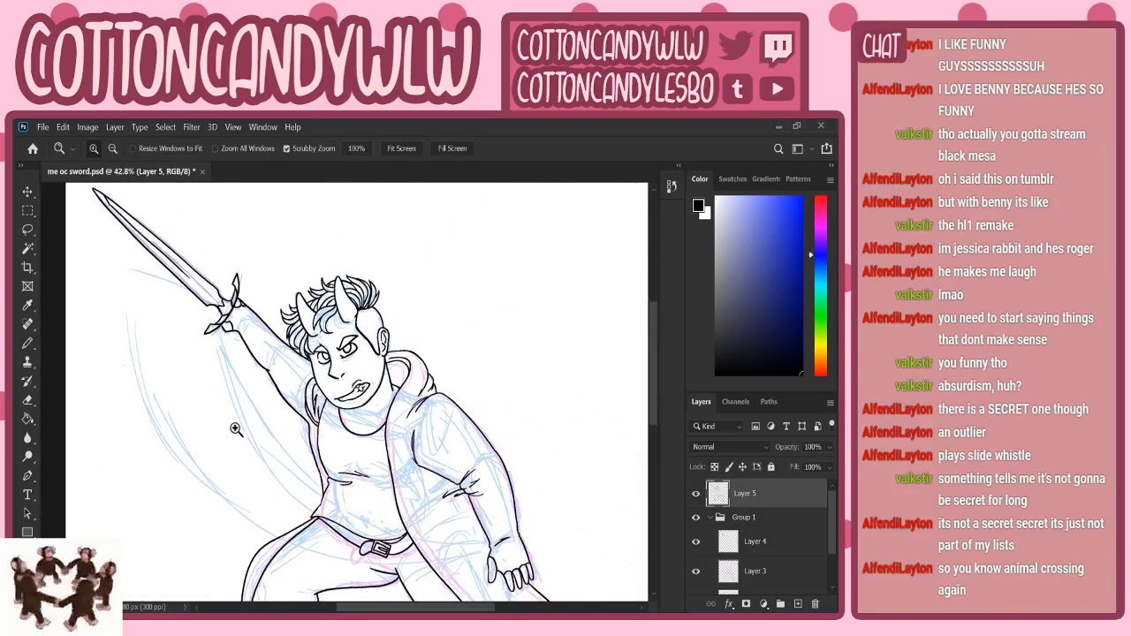
pyautogui.moveTo(382, 420); pyautogui.dragTo(379, 375)
pyautogui.click(28, 341)
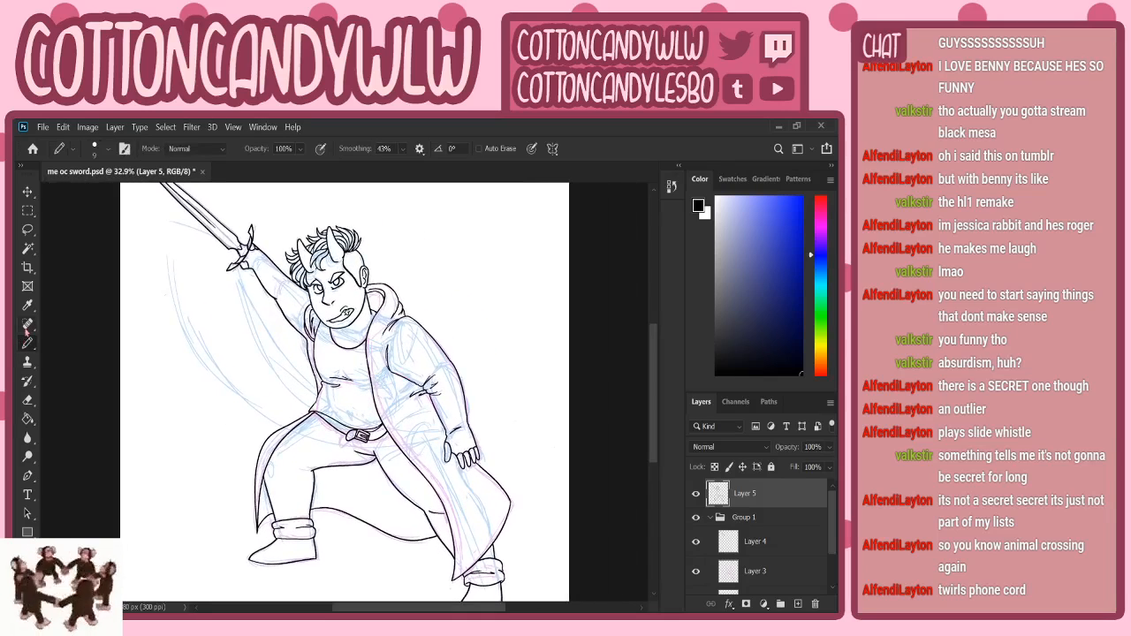
pyautogui.click(697, 518)
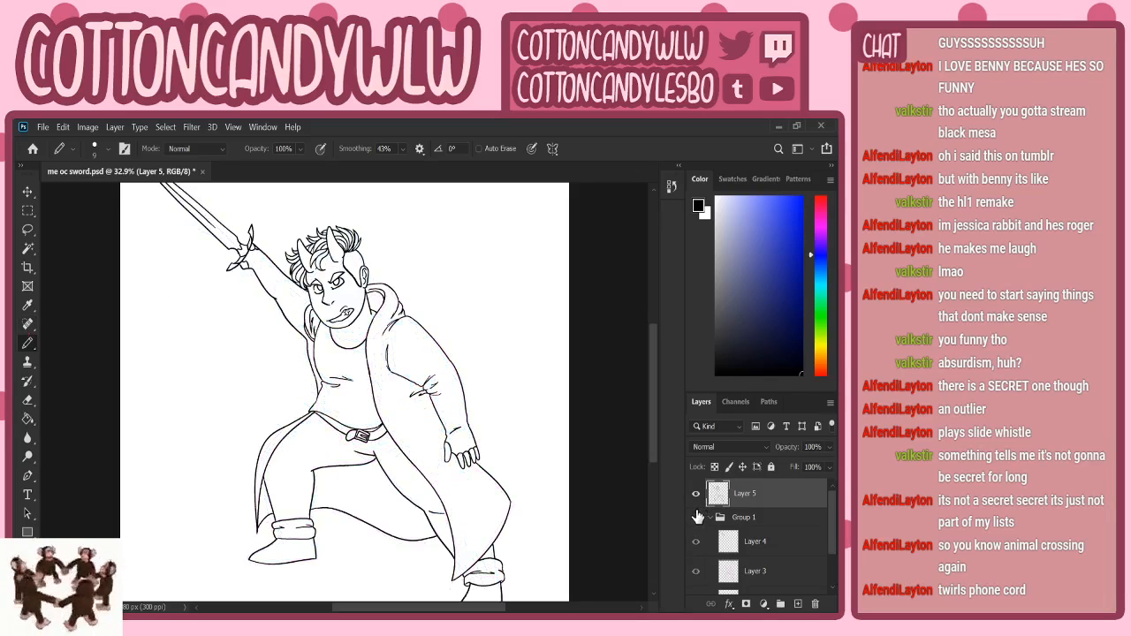
pyautogui.click(696, 517)
# - Ink three parallel curved lines across the raised forearm to mark the edge and stripe of the glove
pyautogui.click(27, 569)
pyautogui.moveTo(265, 273); pyautogui.dragTo(307, 251)
pyautogui.click(27, 343)
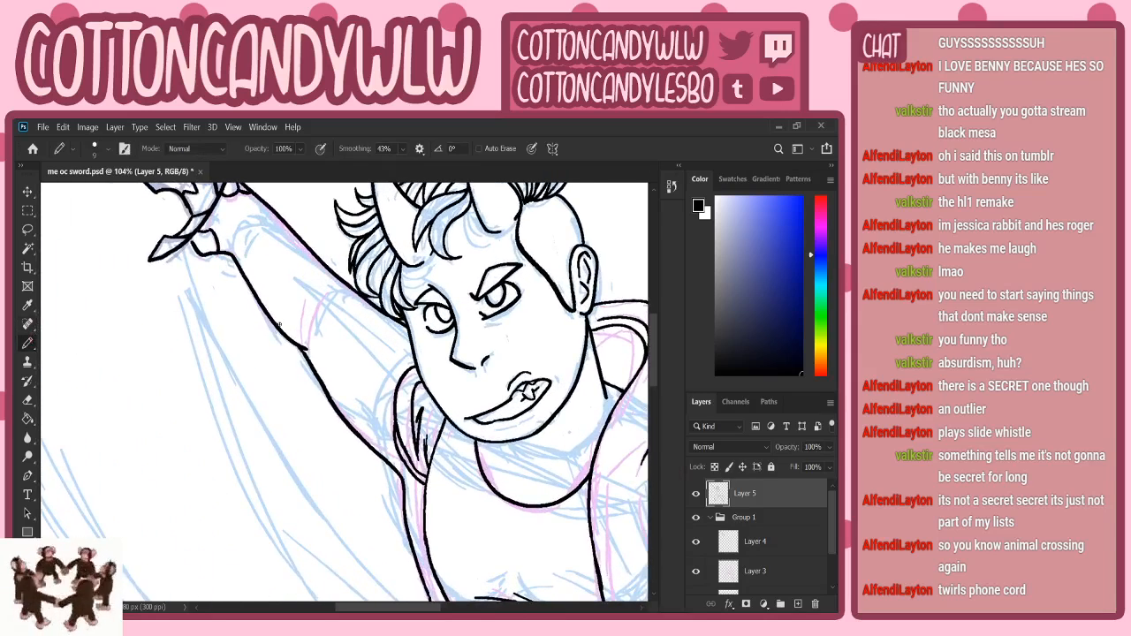
pyautogui.moveTo(279, 329)
pyautogui.mouseDown()
pyautogui.moveTo(306, 265)
pyautogui.moveTo(323, 259)
pyautogui.mouseUp()
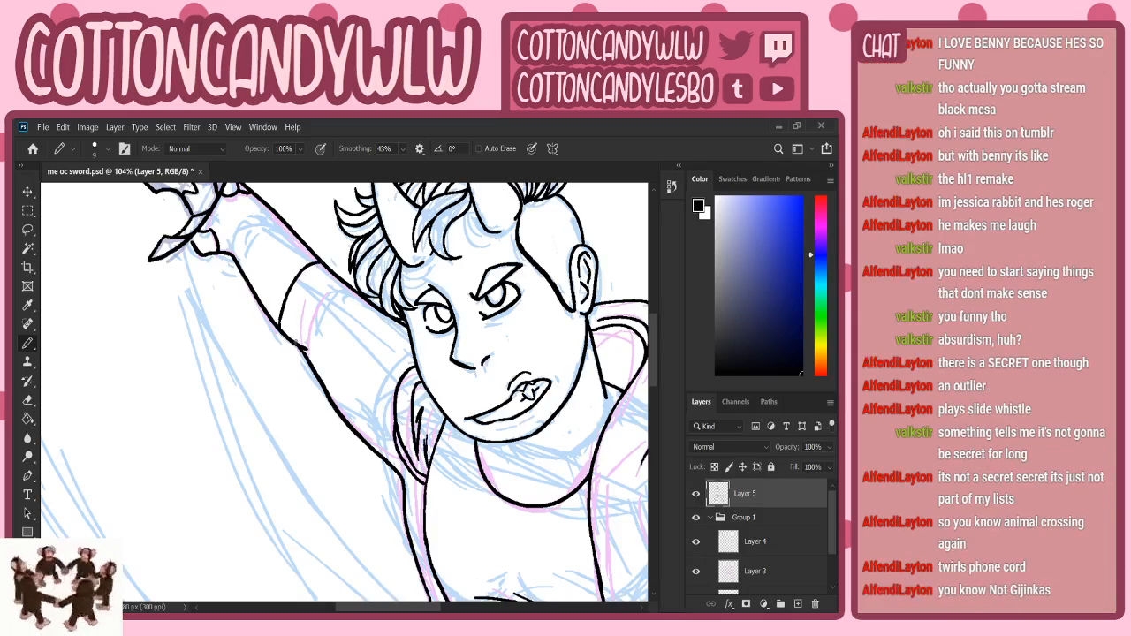
pyautogui.moveTo(298, 344)
pyautogui.mouseDown()
pyautogui.moveTo(314, 292)
pyautogui.moveTo(337, 277)
pyautogui.mouseUp()
pyautogui.moveTo(266, 314); pyautogui.dragTo(298, 254)
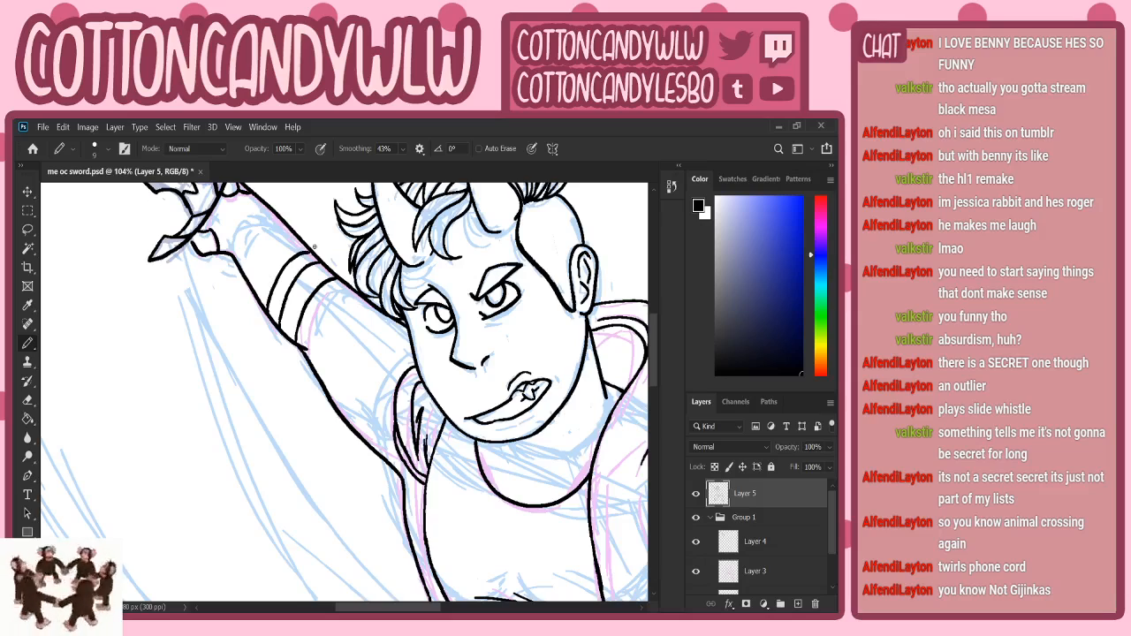
# - Ink a curved glove-edge line across the lowered forearm a little above the wrist crease, undoing attempts placed too high
pyautogui.press('z')
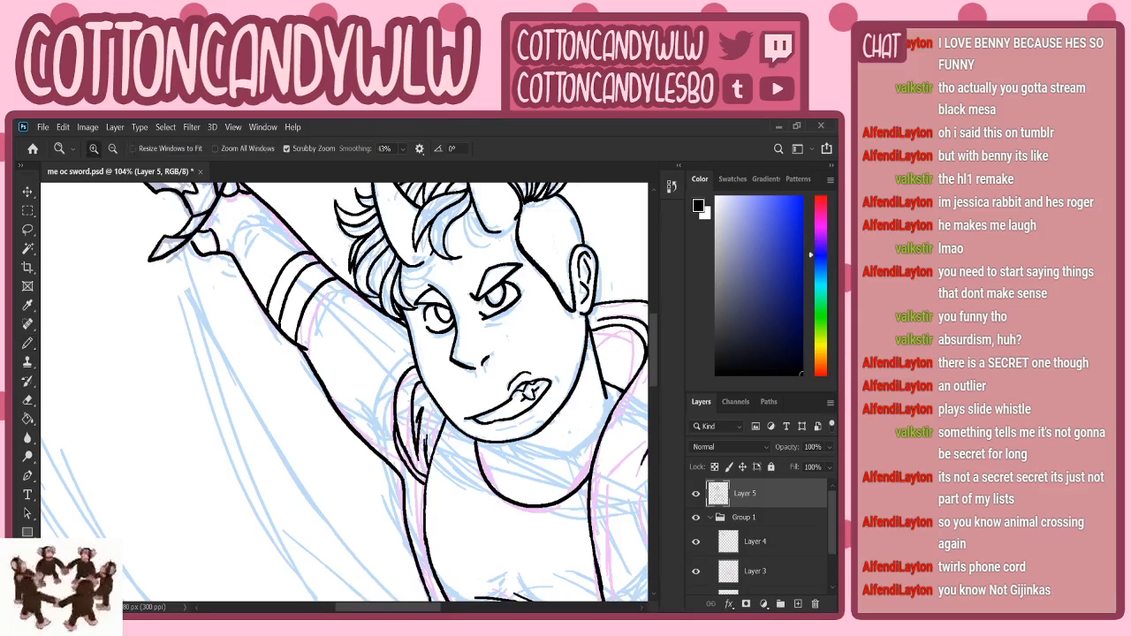
pyautogui.moveTo(304, 387); pyautogui.dragTo(277, 394)
pyautogui.moveTo(477, 457); pyautogui.dragTo(469, 446)
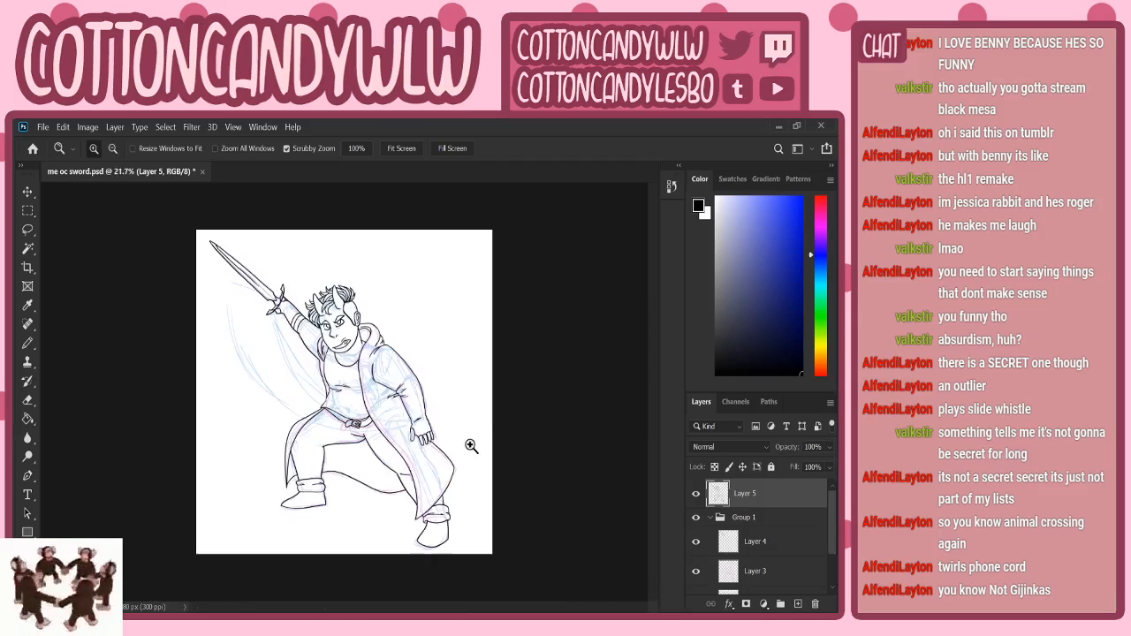
pyautogui.moveTo(427, 389); pyautogui.dragTo(476, 374)
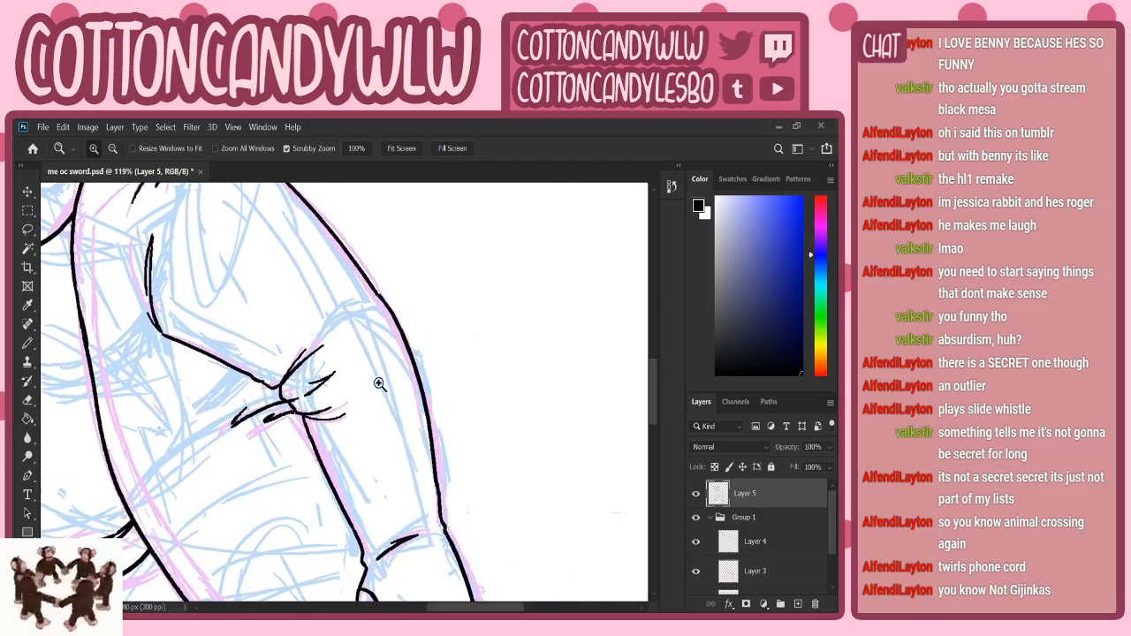
pyautogui.press('b')
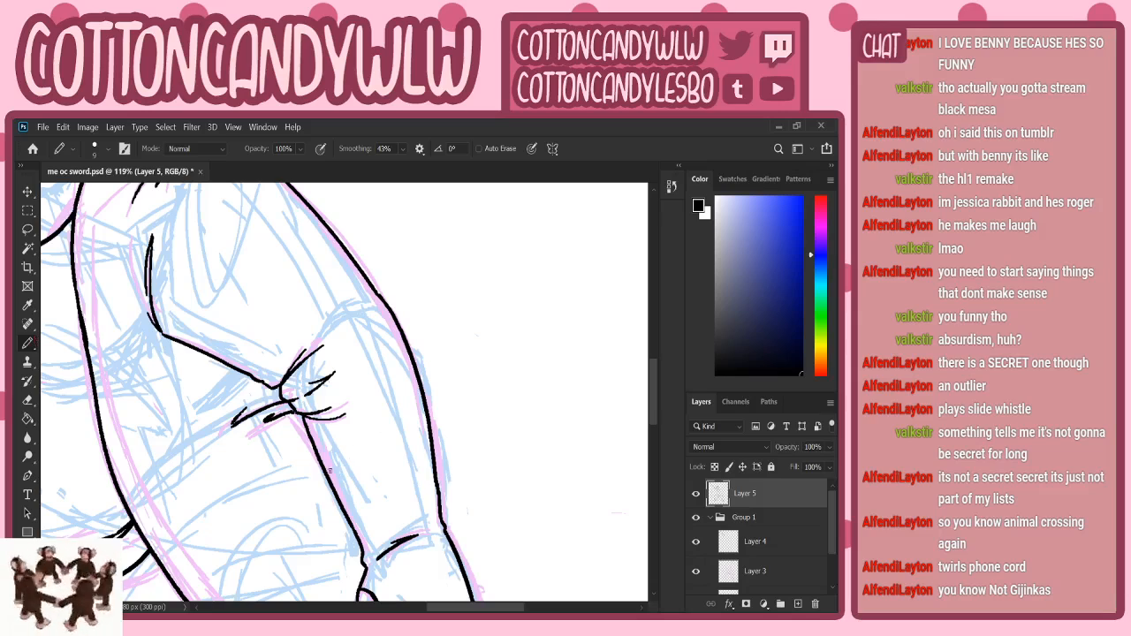
pyautogui.moveTo(327, 470)
pyautogui.mouseDown()
pyautogui.moveTo(378, 426)
pyautogui.moveTo(429, 431)
pyautogui.mouseUp()
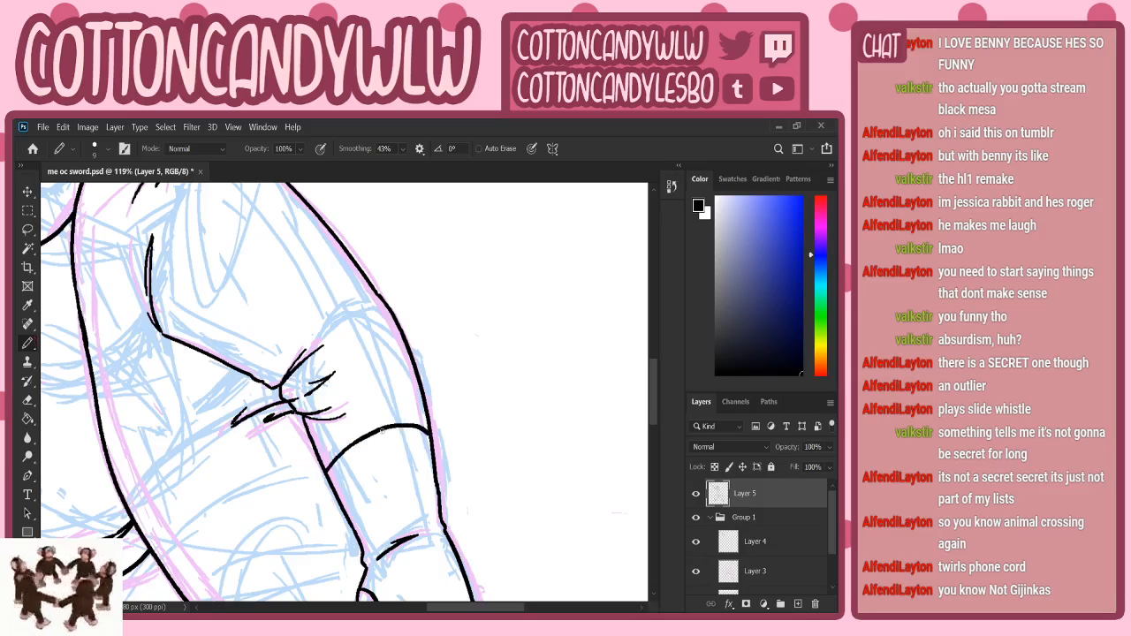
pyautogui.press('z')
pyautogui.moveTo(311, 478)
pyautogui.mouseDown()
pyautogui.moveTo(301, 475)
pyautogui.moveTo(365, 461)
pyautogui.mouseUp()
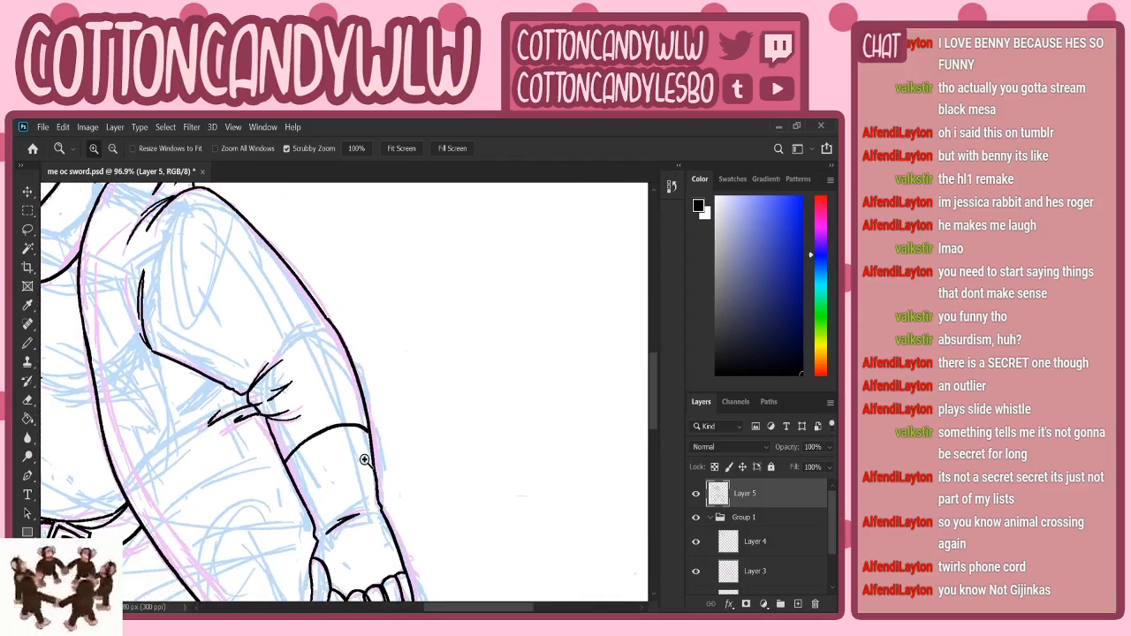
pyautogui.hotkey('ctrl', 'z')
pyautogui.press('b')
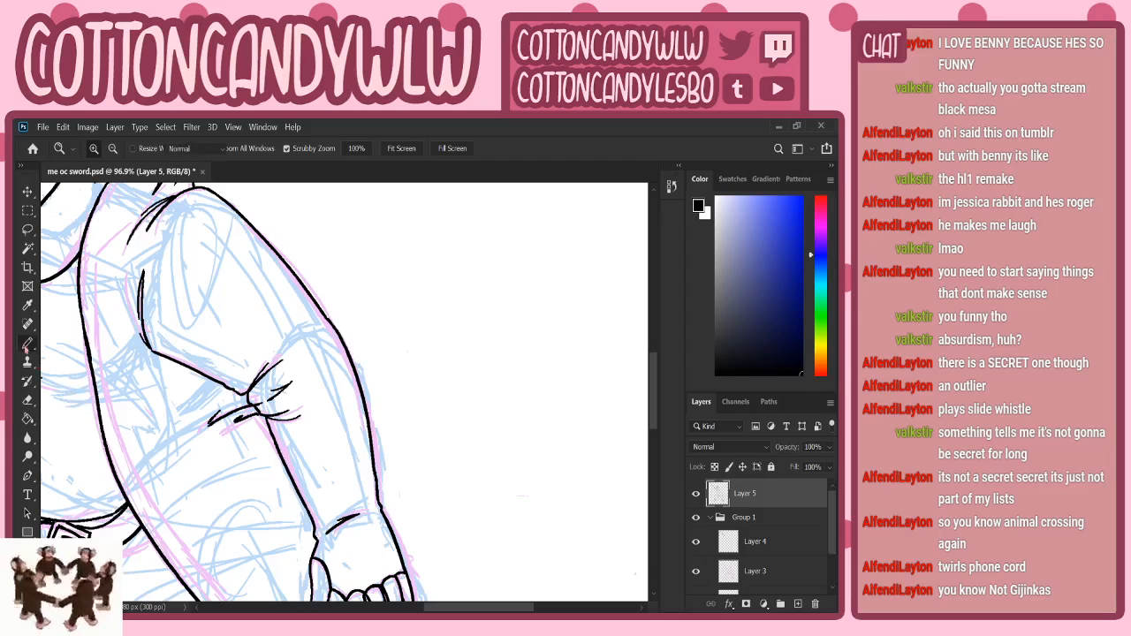
pyautogui.moveTo(291, 477)
pyautogui.mouseDown()
pyautogui.moveTo(314, 448)
pyautogui.moveTo(364, 440)
pyautogui.mouseUp()
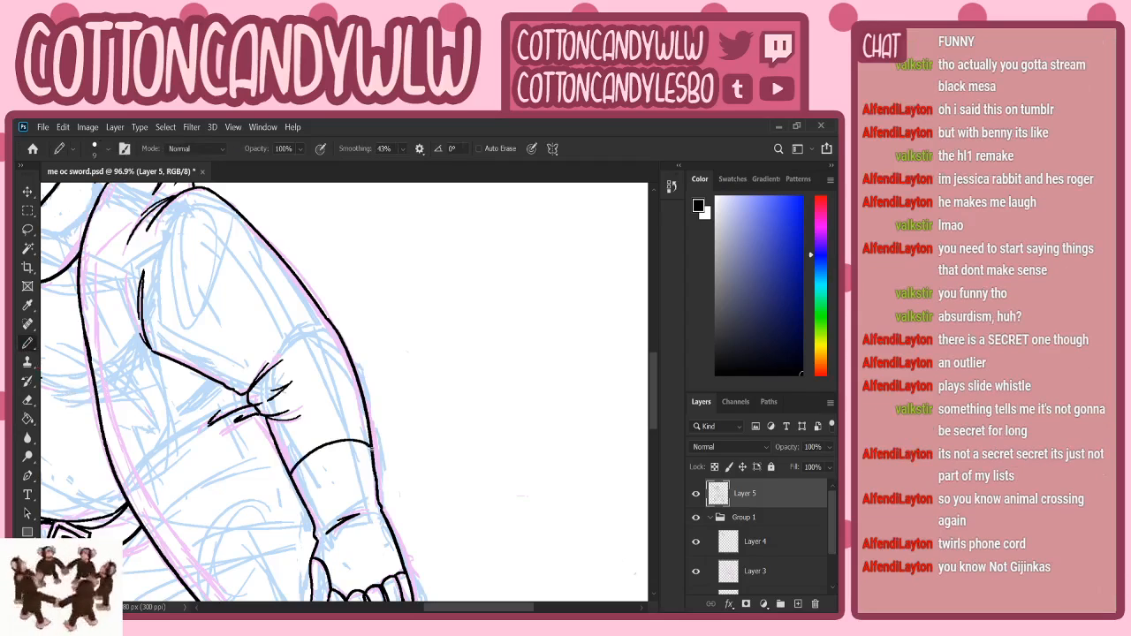
pyautogui.hotkey('ctrl', 'z')
pyautogui.moveTo(292, 472); pyautogui.dragTo(372, 447)
pyautogui.hotkey('ctrl', 'z')
pyautogui.moveTo(297, 492); pyautogui.dragTo(373, 454)
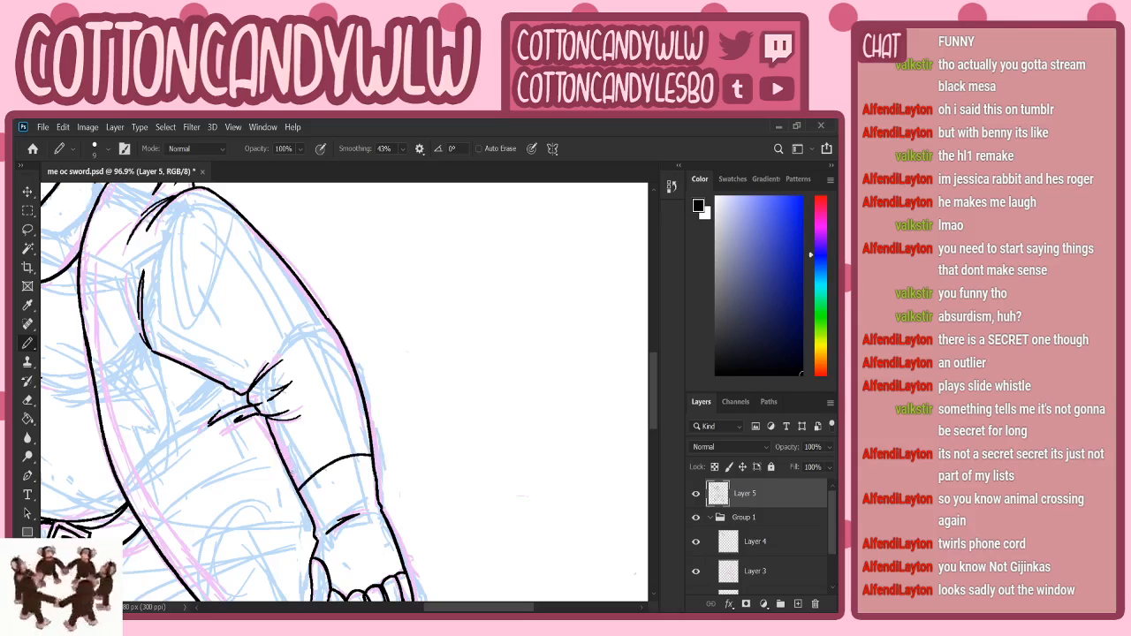
# - Ink two more parallel curves above the glove-edge line on the lowered forearm to form its stripes, redoing the uppermost one until it fits
pyautogui.moveTo(288, 477); pyautogui.dragTo(354, 436)
pyautogui.moveTo(283, 459)
pyautogui.mouseDown()
pyautogui.moveTo(309, 433)
pyautogui.moveTo(362, 421)
pyautogui.moveTo(372, 433)
pyautogui.mouseUp()
pyautogui.hotkey('ctrl', 'z')
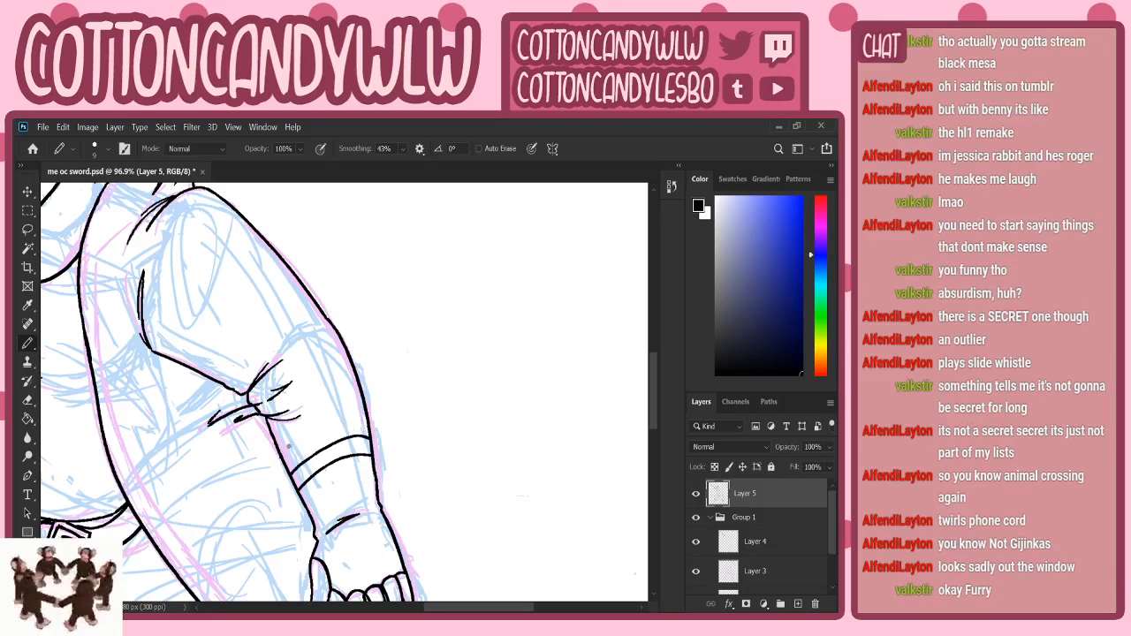
pyautogui.moveTo(282, 458)
pyautogui.mouseDown()
pyautogui.moveTo(323, 422)
pyautogui.moveTo(385, 424)
pyautogui.mouseUp()
pyautogui.hotkey('ctrl', 'z')
pyautogui.moveTo(282, 458)
pyautogui.mouseDown()
pyautogui.moveTo(346, 422)
pyautogui.moveTo(382, 433)
pyautogui.mouseUp()
pyautogui.hotkey('ctrl', 'z')
pyautogui.moveTo(282, 458)
pyautogui.mouseDown()
pyautogui.moveTo(322, 423)
pyautogui.moveTo(371, 423)
pyautogui.moveTo(320, 452)
pyautogui.mouseUp()
# - Fill the raised forearm's glove and the stripe nearest the elbow with black, with All Layers off, keeping the gap between them unfilled
pyautogui.press('z')
pyautogui.moveTo(306, 309); pyautogui.dragTo(239, 304)
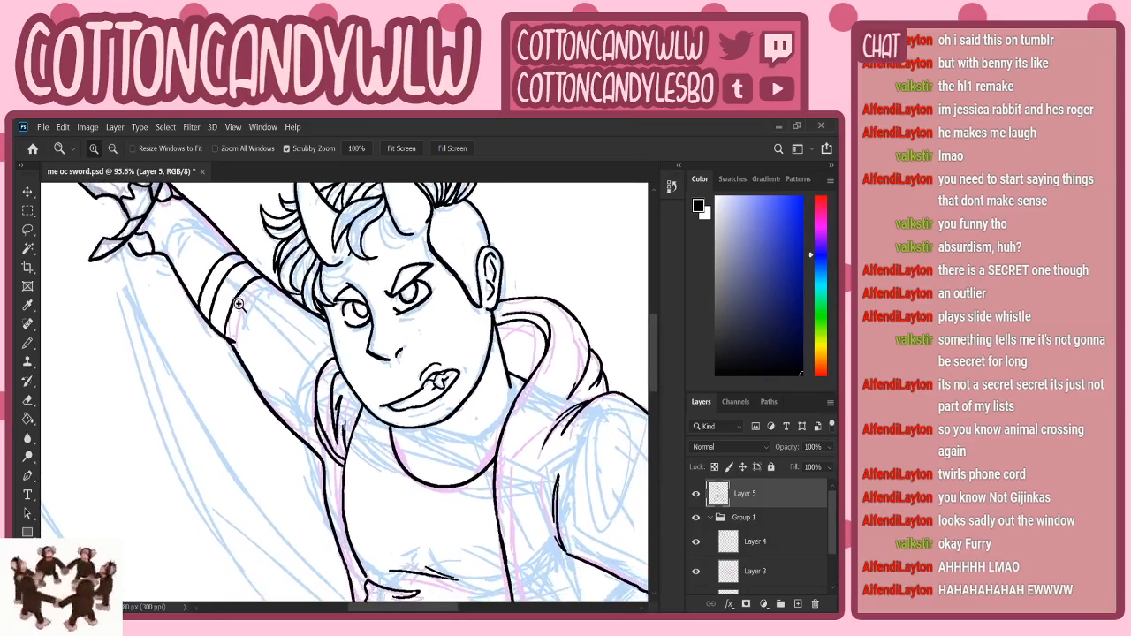
pyautogui.moveTo(217, 258); pyautogui.dragTo(197, 233)
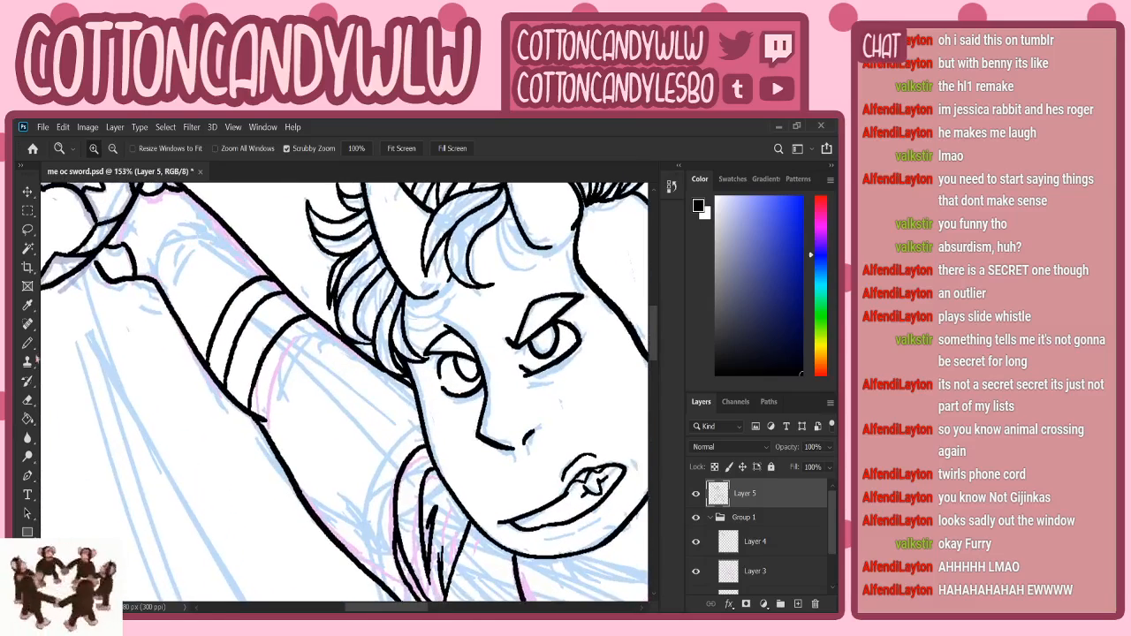
pyautogui.click(27, 342)
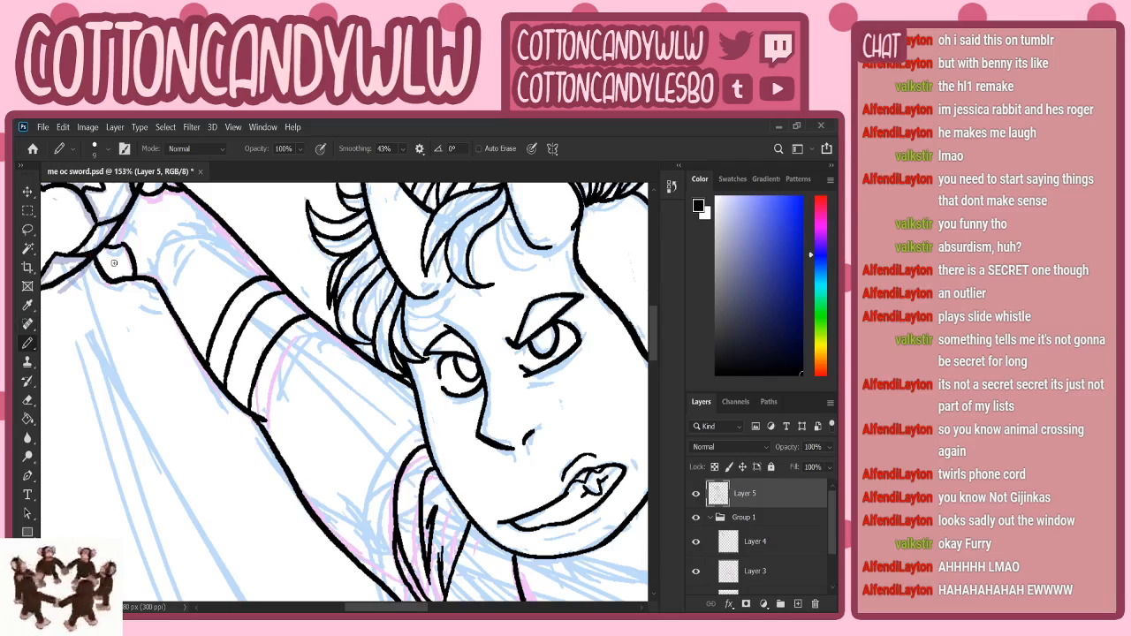
pyautogui.click(28, 414)
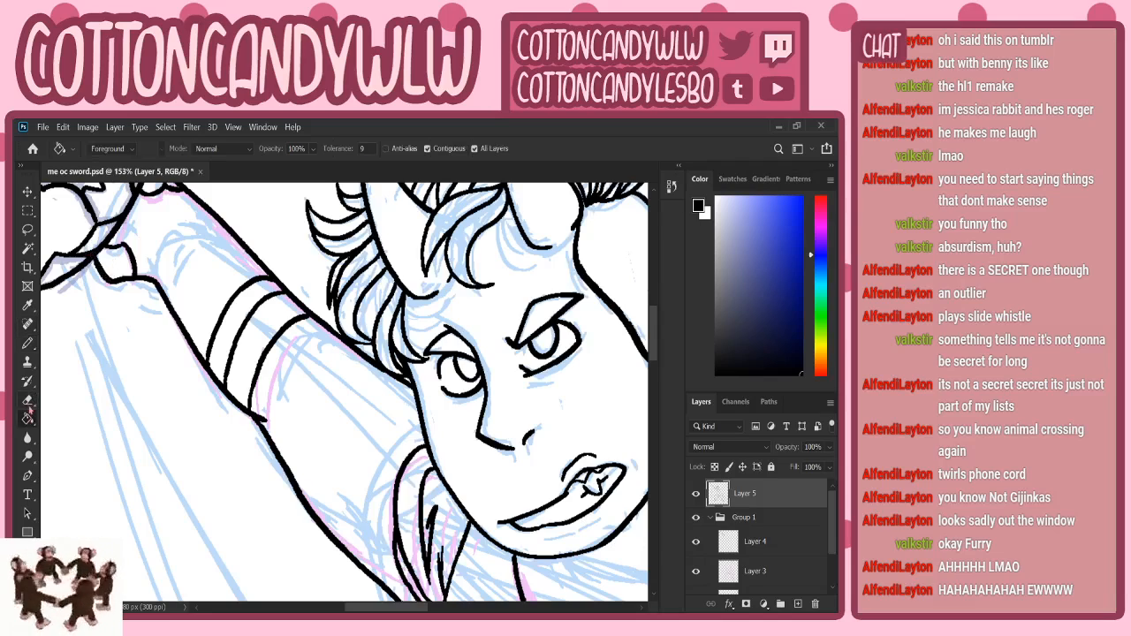
pyautogui.click(185, 228)
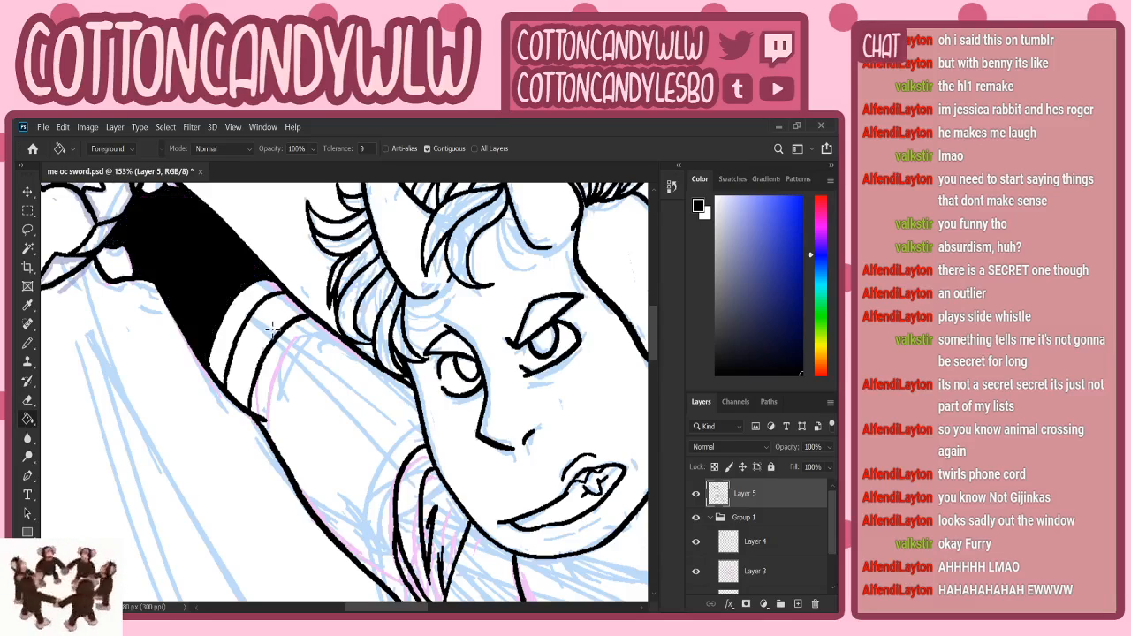
pyautogui.press('b')
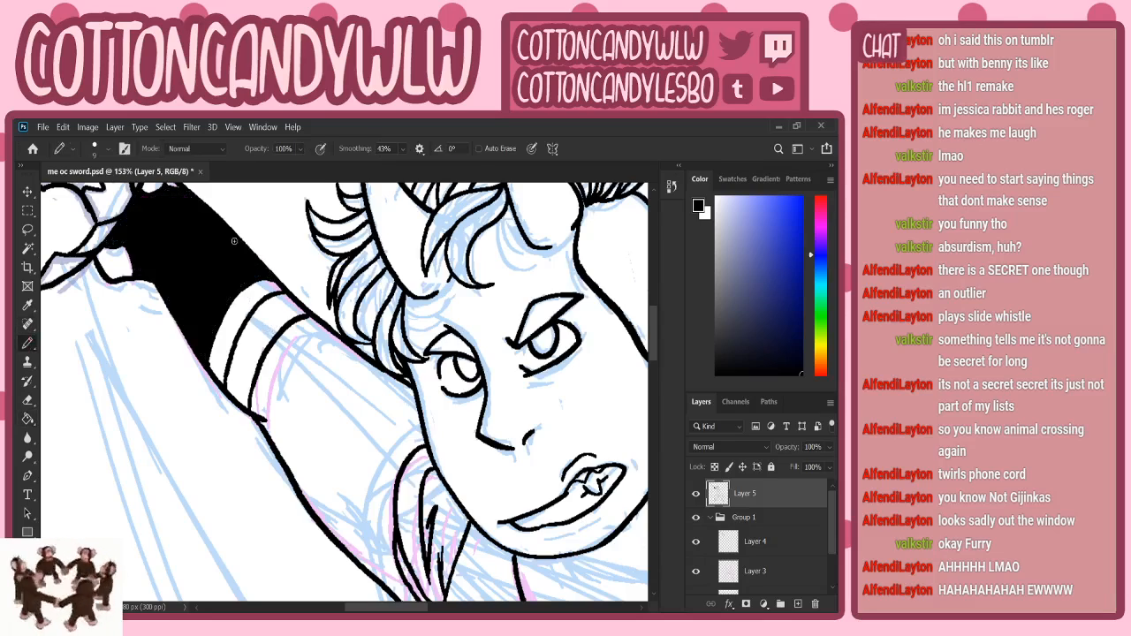
pyautogui.press('g')
pyautogui.click(263, 329)
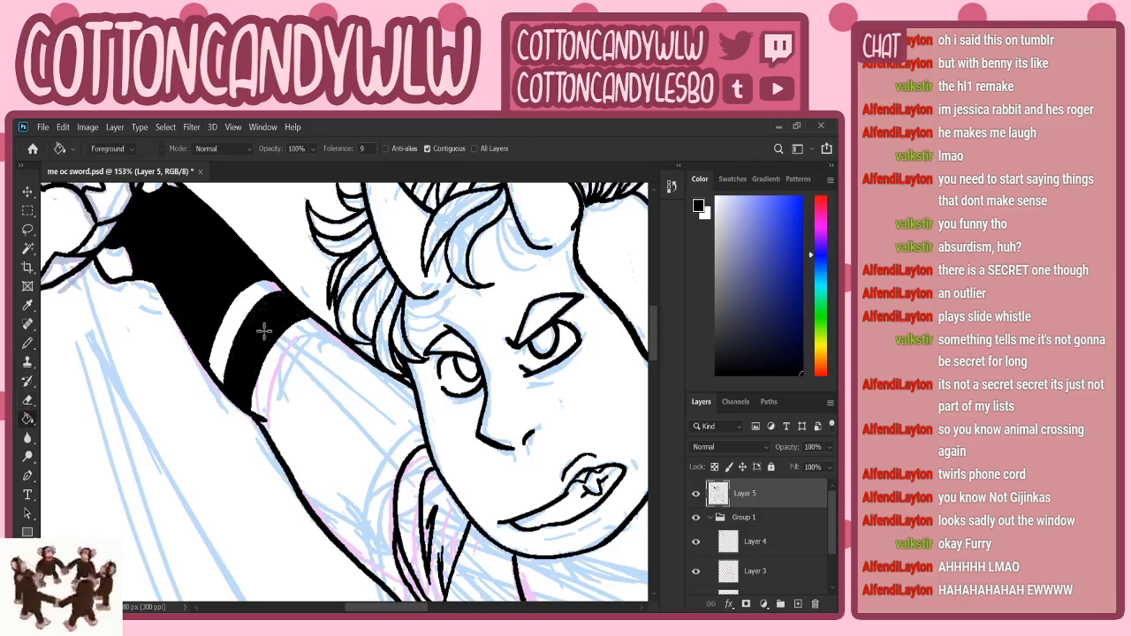
# - Fill the lowered hand's fingerless glove and the forearm stripe nearest the elbow with black, keeping the fingers and the gap unfilled
pyautogui.press('z')
pyautogui.moveTo(341, 391); pyautogui.dragTo(259, 441)
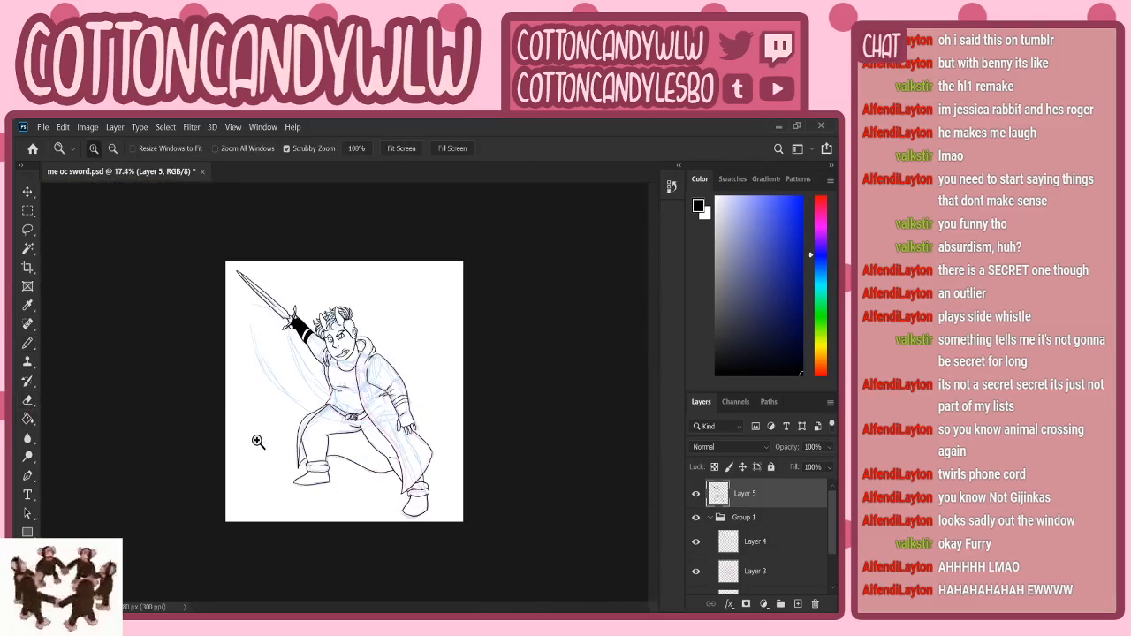
pyautogui.moveTo(421, 406); pyautogui.dragTo(486, 373)
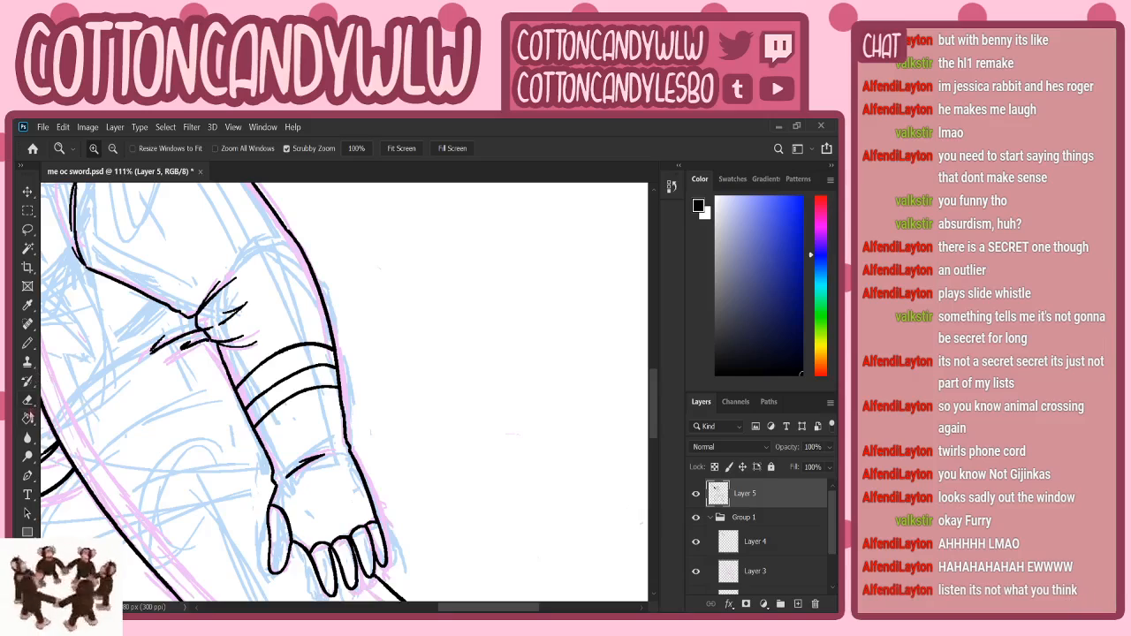
pyautogui.click(27, 419)
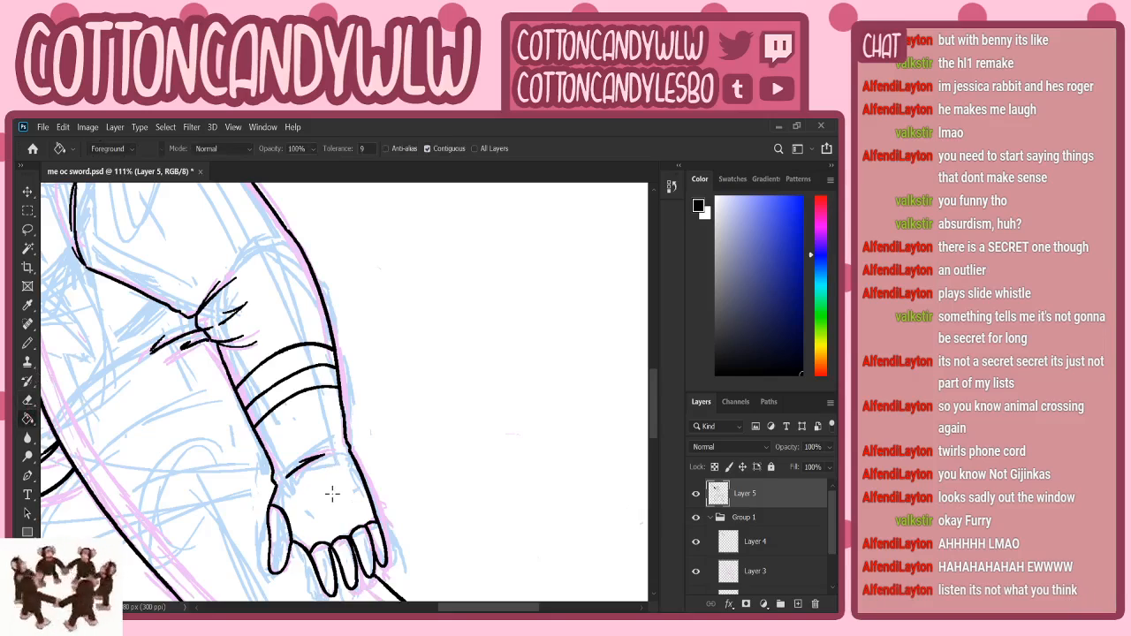
pyautogui.click(343, 467)
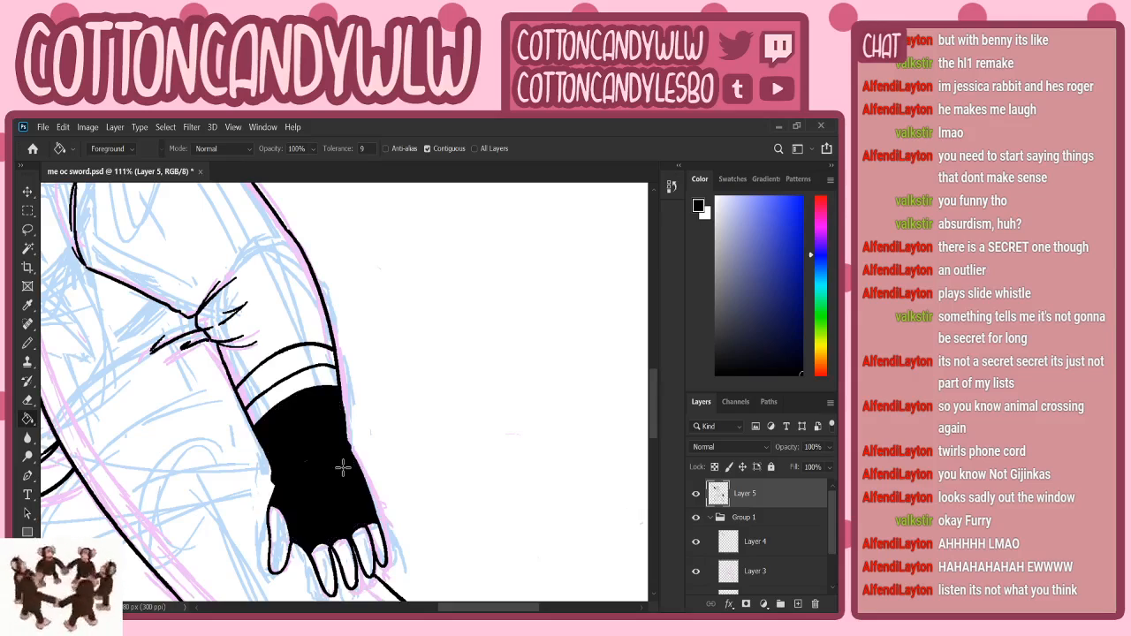
pyautogui.click(36, 341)
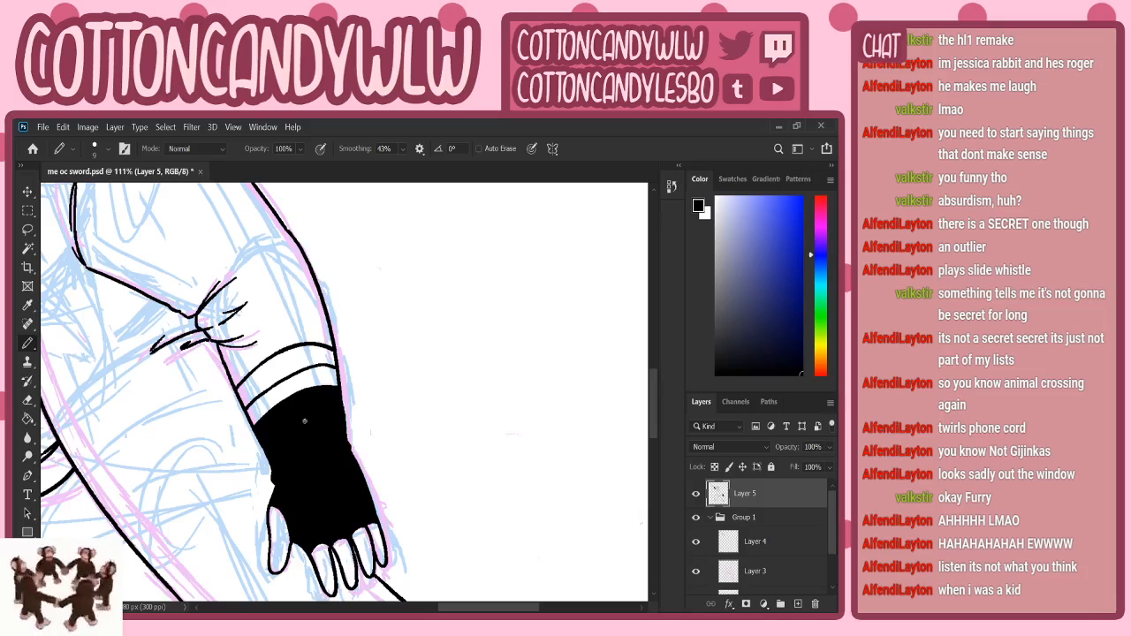
pyautogui.press('g')
pyautogui.click(292, 350)
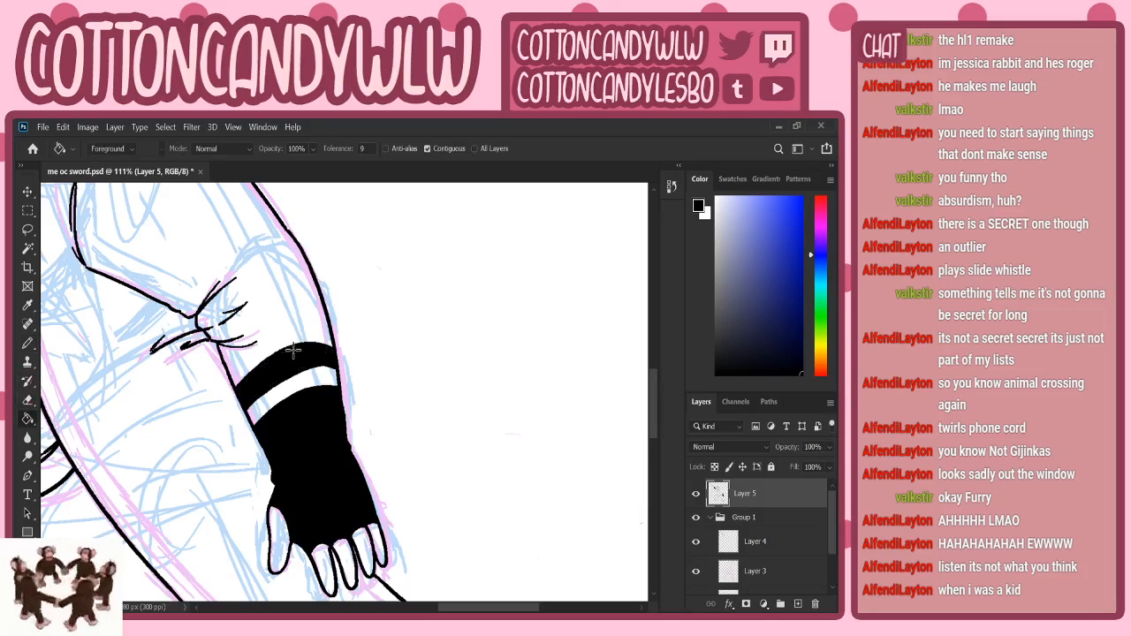
# - Ink a short black neck crease below the chin, just inside the shirt's neckline, with the Pencil tool
pyautogui.press('b')
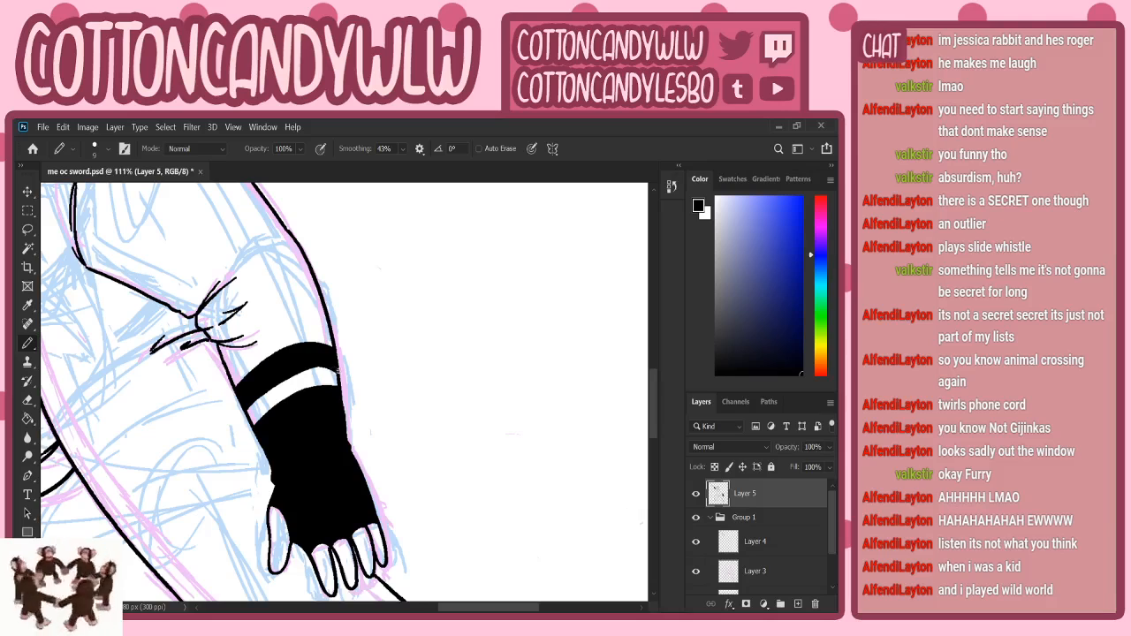
pyautogui.press('z')
pyautogui.moveTo(324, 363)
pyautogui.mouseDown()
pyautogui.moveTo(279, 403)
pyautogui.moveTo(406, 326)
pyautogui.moveTo(391, 324)
pyautogui.mouseUp()
pyautogui.click(29, 342)
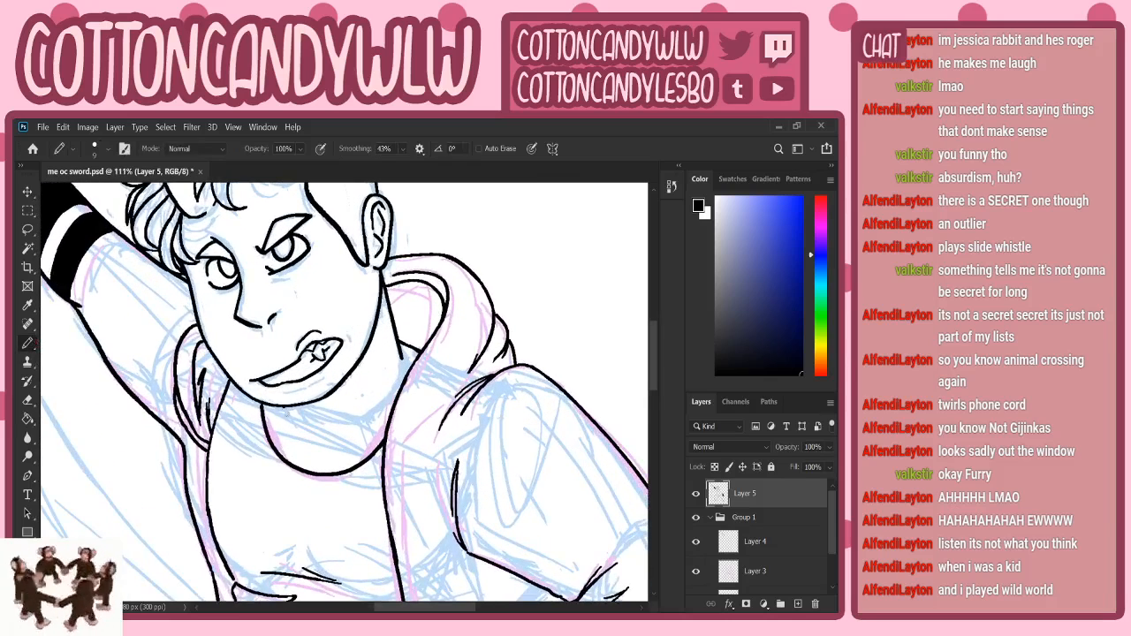
pyautogui.moveTo(283, 407); pyautogui.dragTo(296, 427)
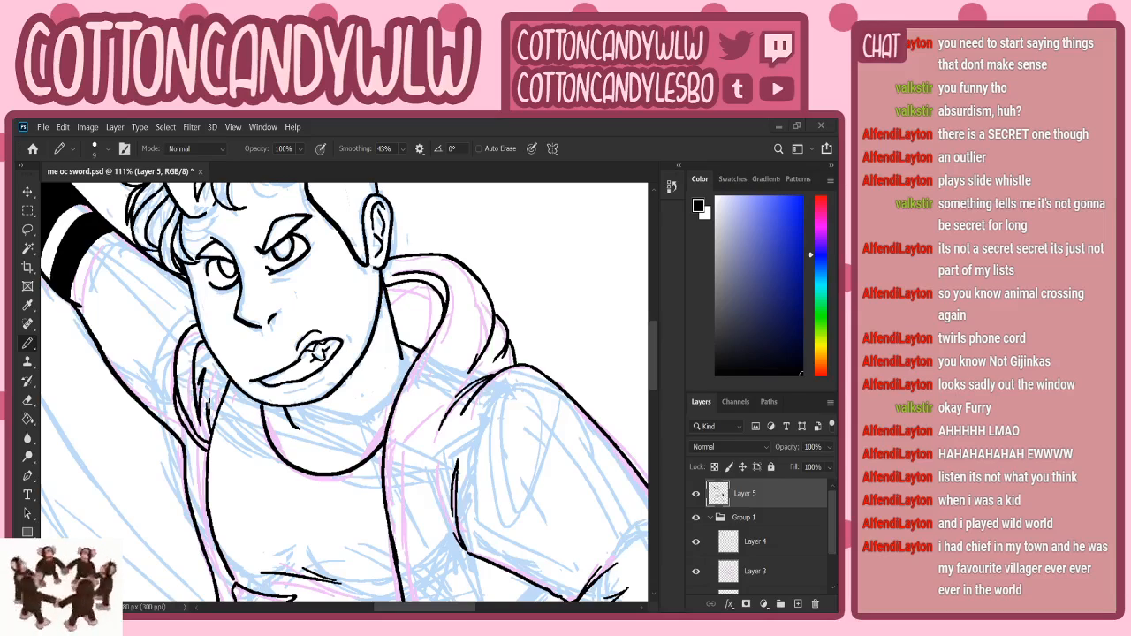
# - Clear the rear coat-hem line between the legs, undoing the attempt to redraw only its half nearest the back leg
pyautogui.press('z')
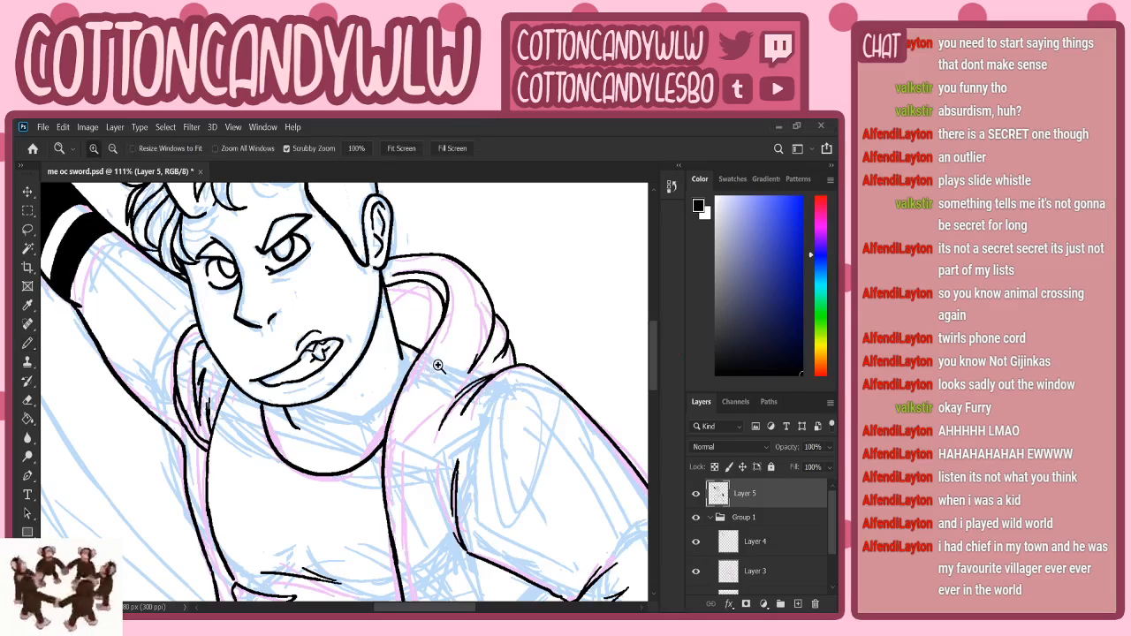
pyautogui.moveTo(437, 365); pyautogui.dragTo(371, 468)
pyautogui.moveTo(354, 424); pyautogui.dragTo(393, 383)
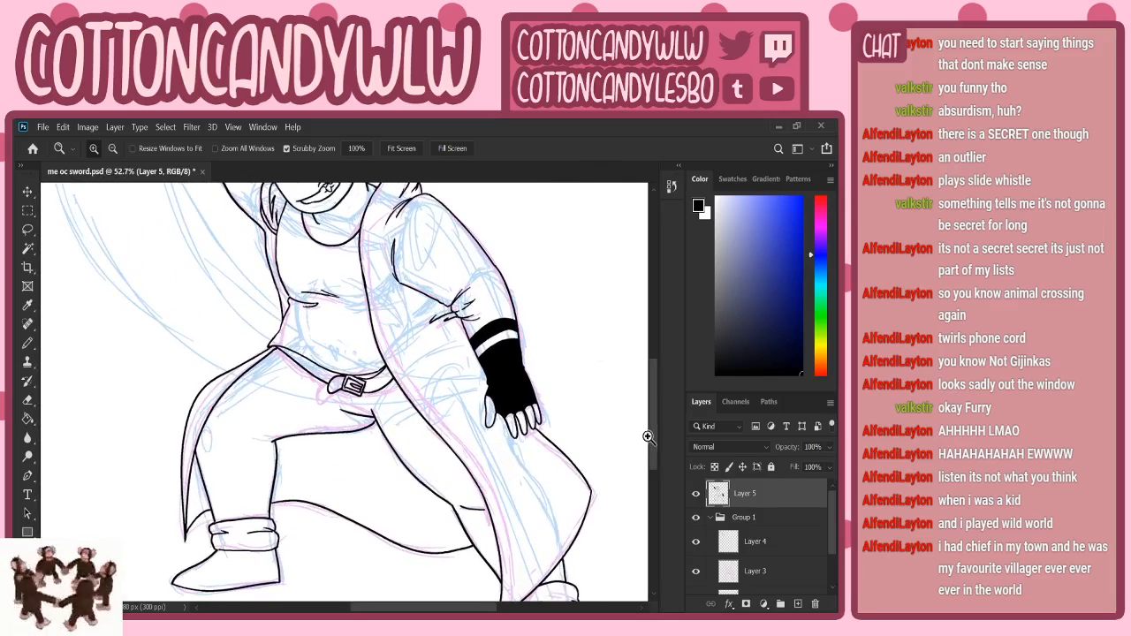
pyautogui.moveTo(652, 438); pyautogui.dragTo(654, 454)
pyautogui.click(29, 341)
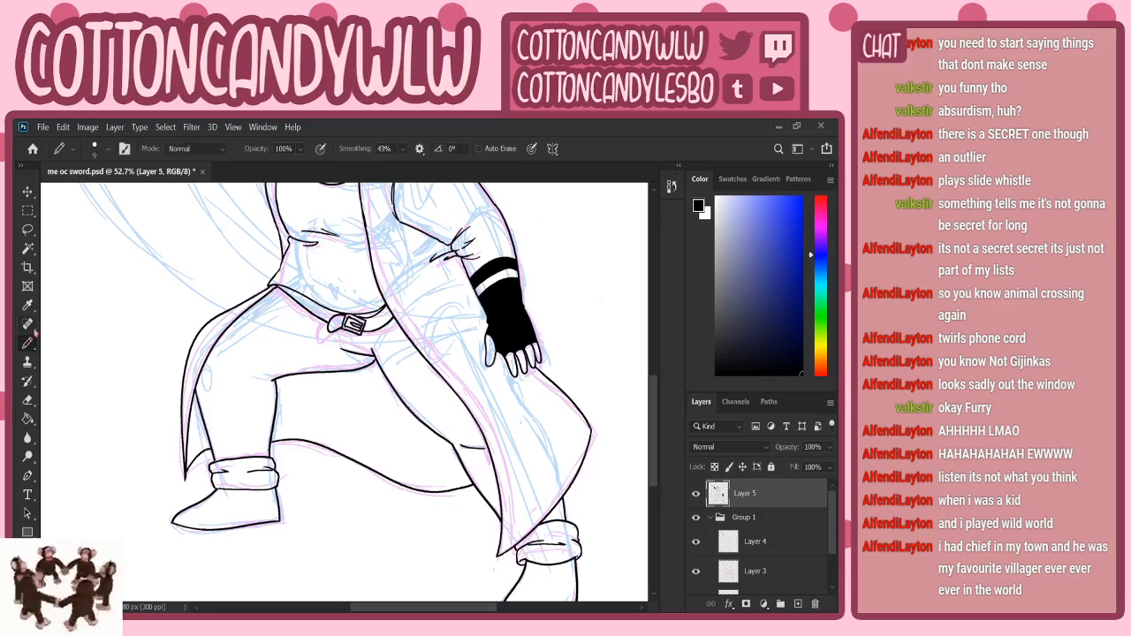
pyautogui.moveTo(377, 470)
pyautogui.mouseDown()
pyautogui.moveTo(347, 450)
pyautogui.moveTo(381, 480)
pyautogui.moveTo(445, 497)
pyautogui.moveTo(430, 479)
pyautogui.moveTo(474, 488)
pyautogui.mouseUp()
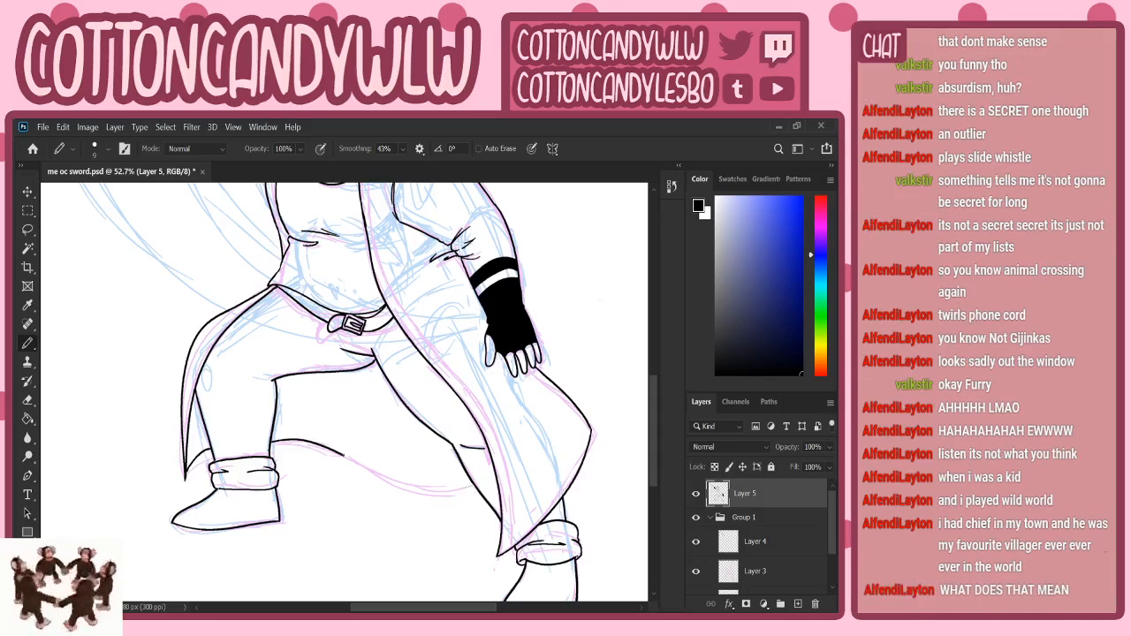
pyautogui.moveTo(343, 455); pyautogui.dragTo(472, 477)
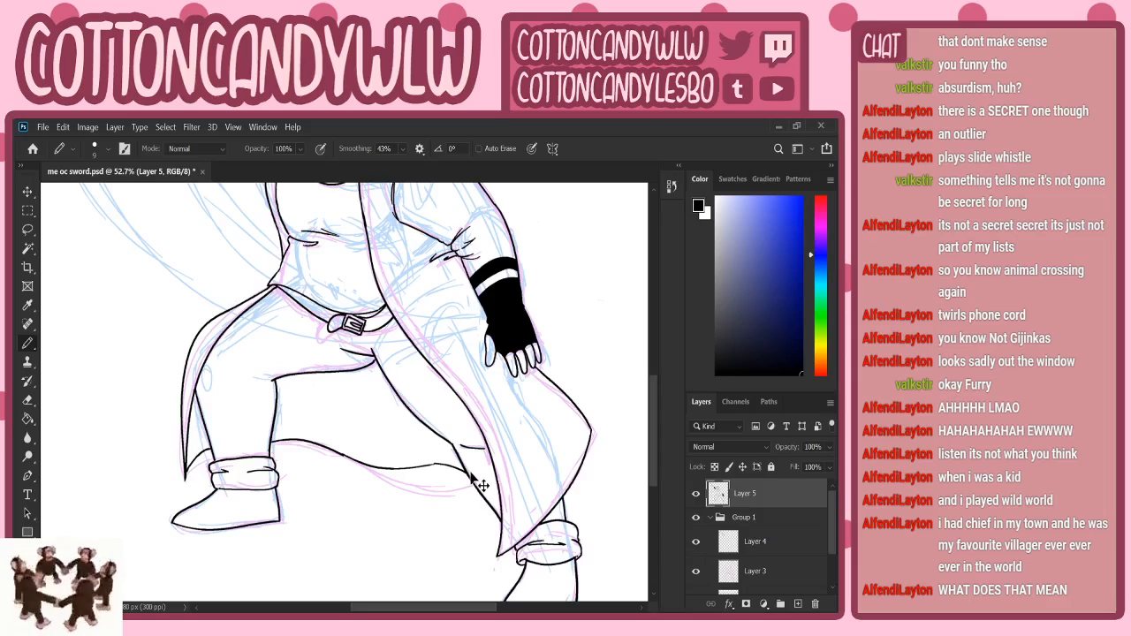
pyautogui.hotkey('ctrl', 'z')
pyautogui.hotkey('ctrl', 'z')
pyautogui.hotkey('ctrl', 'z')
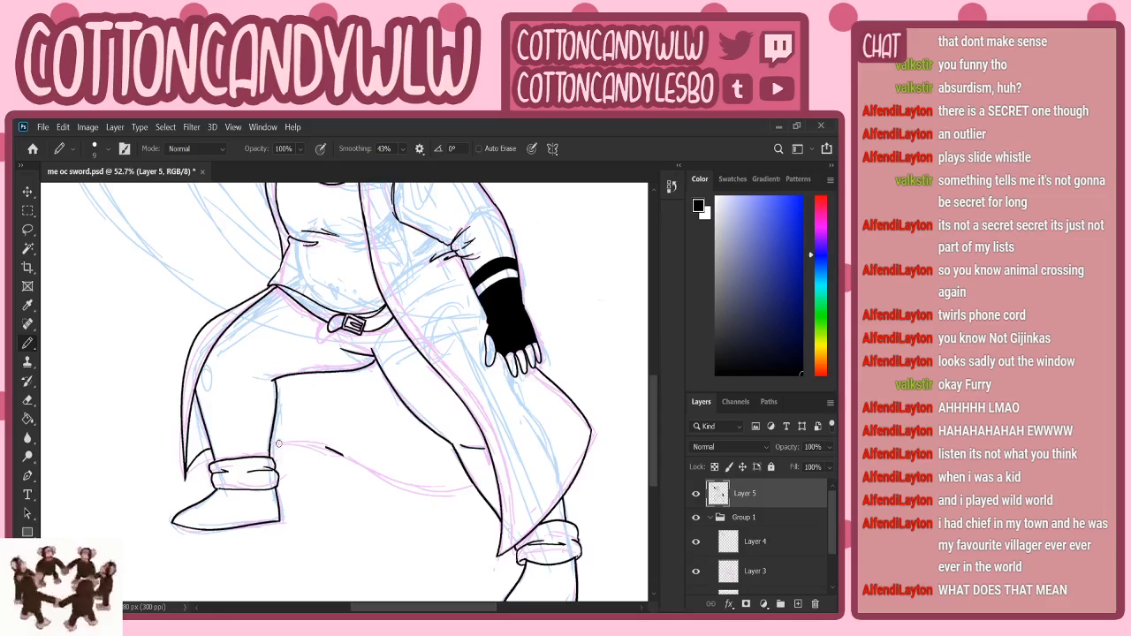
pyautogui.hotkey('ctrl', 'z')
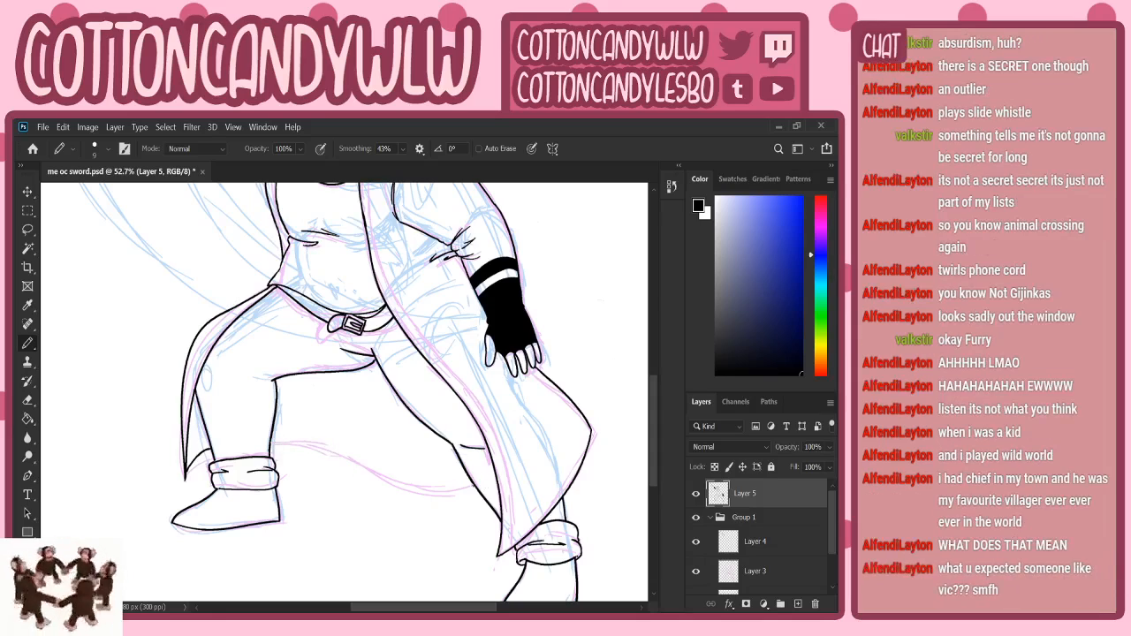
# - Re-ink the rear coat hem as one smooth curve between the two legs, undoing attempts until its arch fits
pyautogui.moveTo(481, 493)
pyautogui.mouseDown()
pyautogui.moveTo(392, 459)
pyautogui.moveTo(273, 449)
pyautogui.mouseUp()
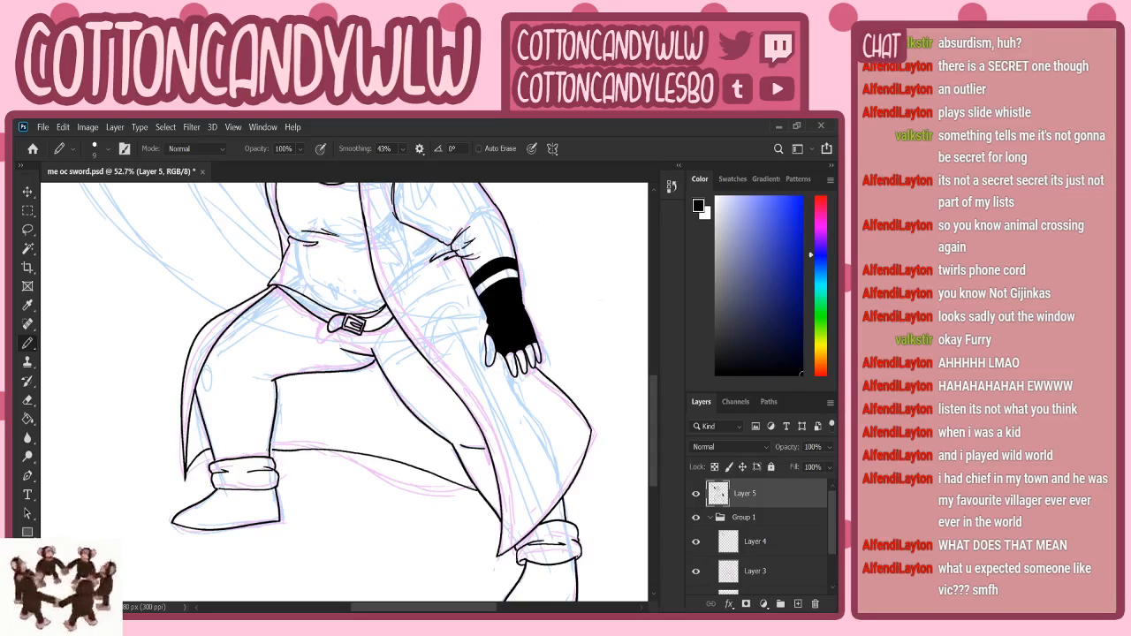
pyautogui.hotkey('ctrl', 'z')
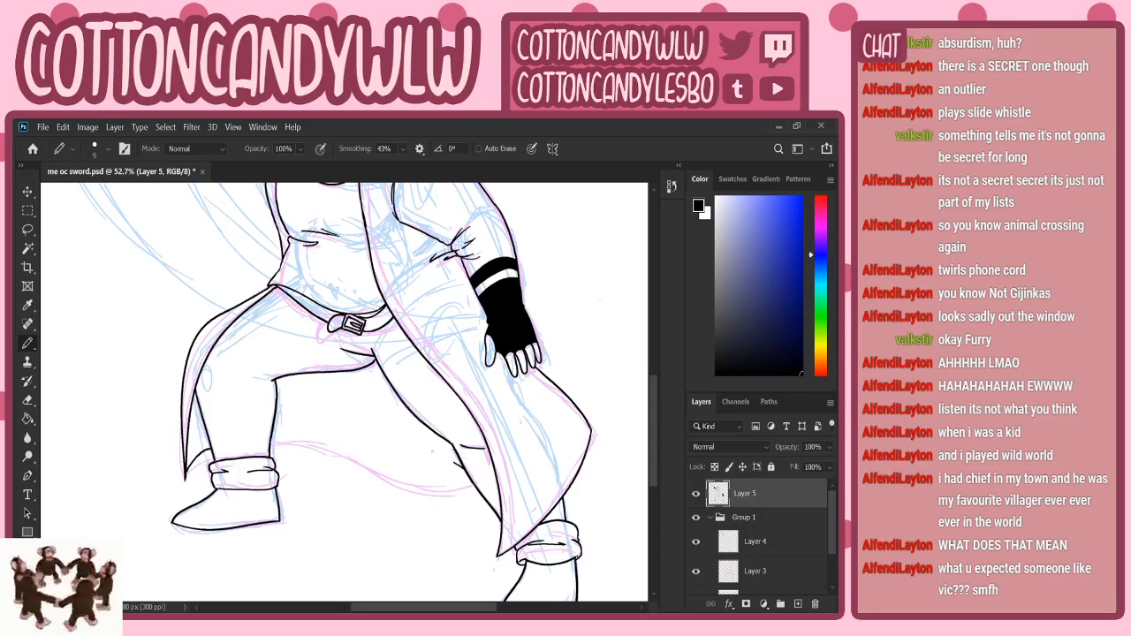
pyautogui.moveTo(458, 453); pyautogui.dragTo(277, 433)
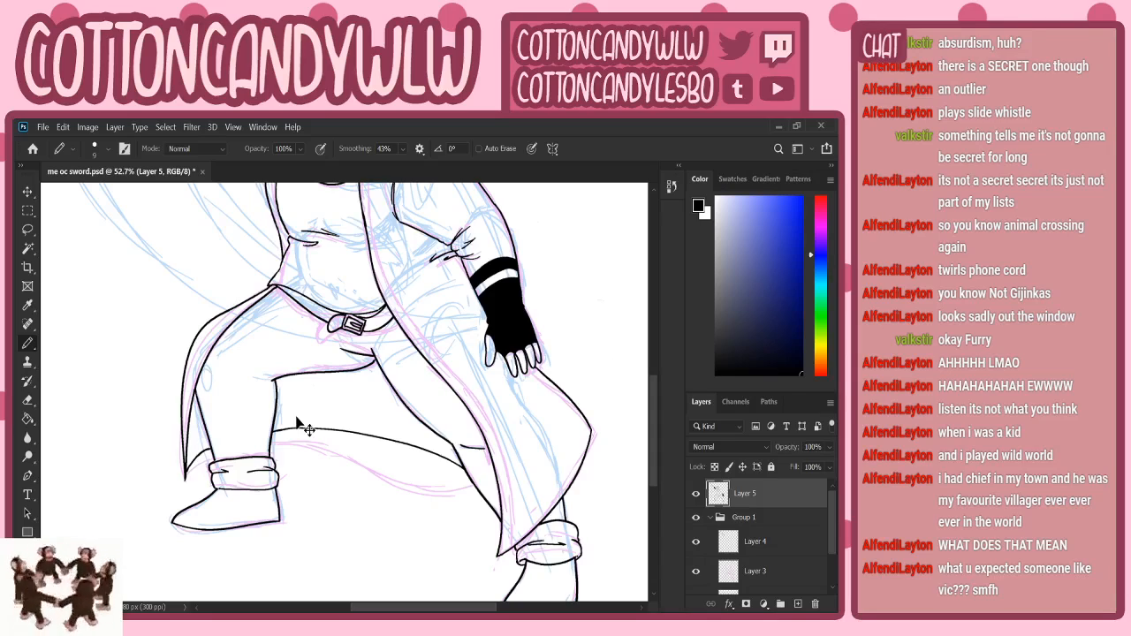
pyautogui.hotkey('ctrl', 'z')
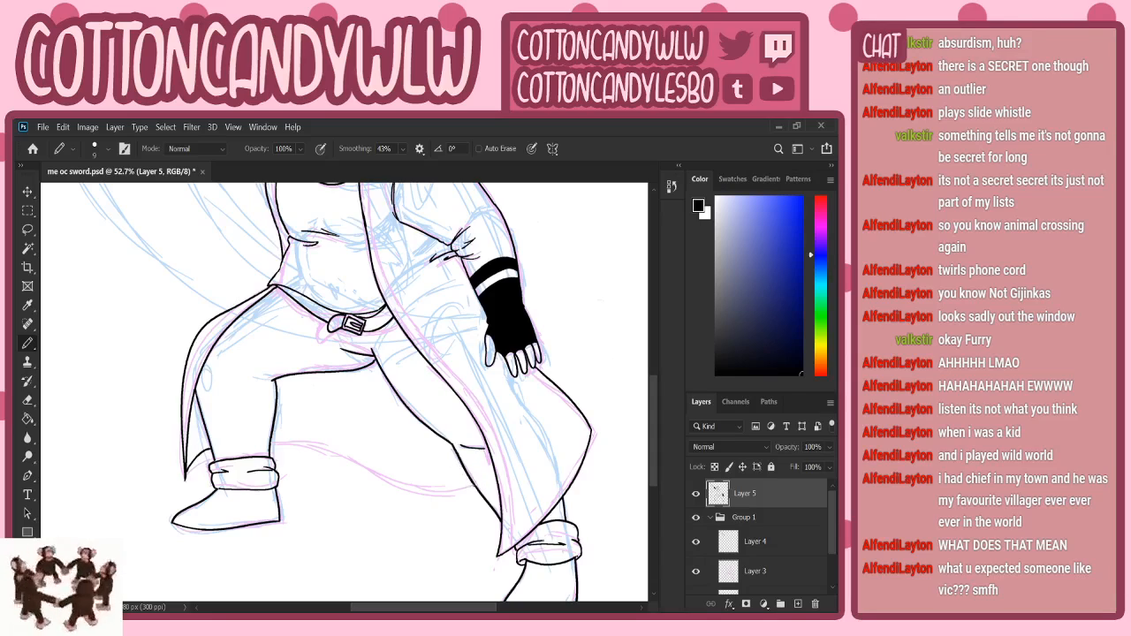
pyautogui.moveTo(486, 503)
pyautogui.mouseDown()
pyautogui.moveTo(446, 479)
pyautogui.moveTo(311, 442)
pyautogui.moveTo(272, 451)
pyautogui.moveTo(280, 466)
pyautogui.mouseUp()
pyautogui.hotkey('ctrl', 'z')
pyautogui.moveTo(486, 503)
pyautogui.mouseDown()
pyautogui.moveTo(340, 443)
pyautogui.moveTo(272, 440)
pyautogui.mouseUp()
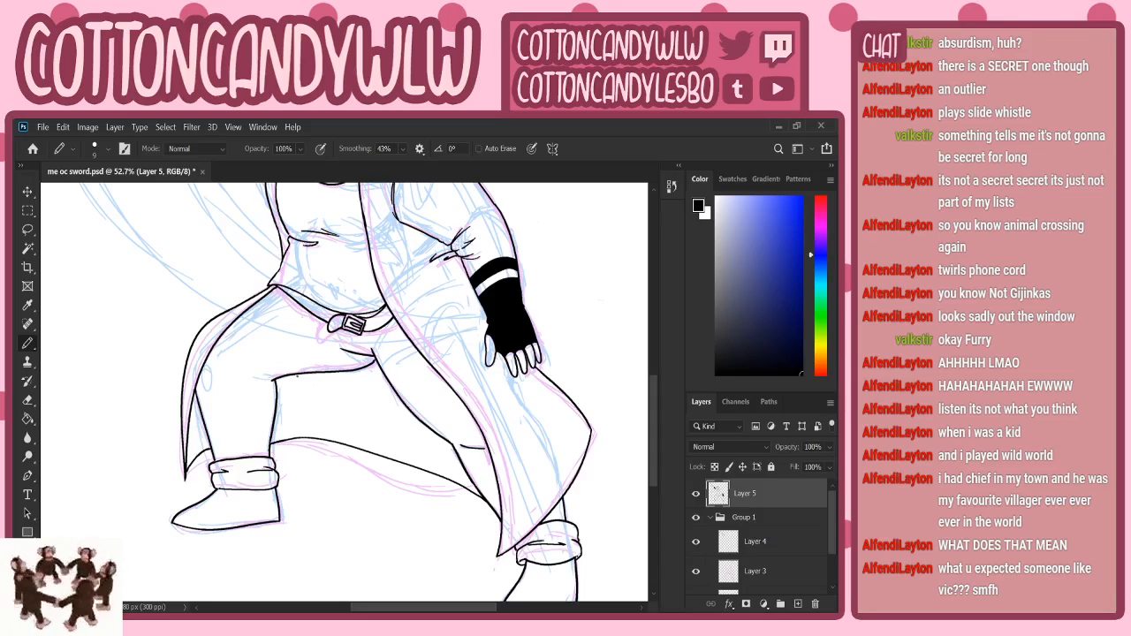
# - Hide the Group 1 sketch layers so only the Layer 5 line art shows, and save the document
pyautogui.press('z')
pyautogui.moveTo(362, 459); pyautogui.dragTo(221, 461)
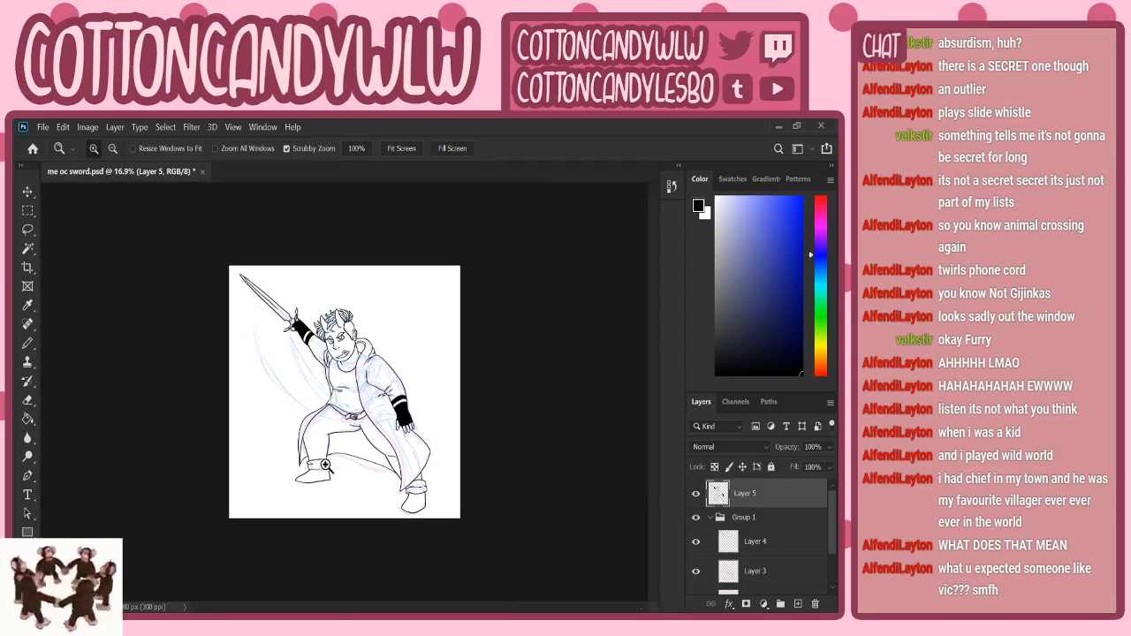
pyautogui.click(438, 440)
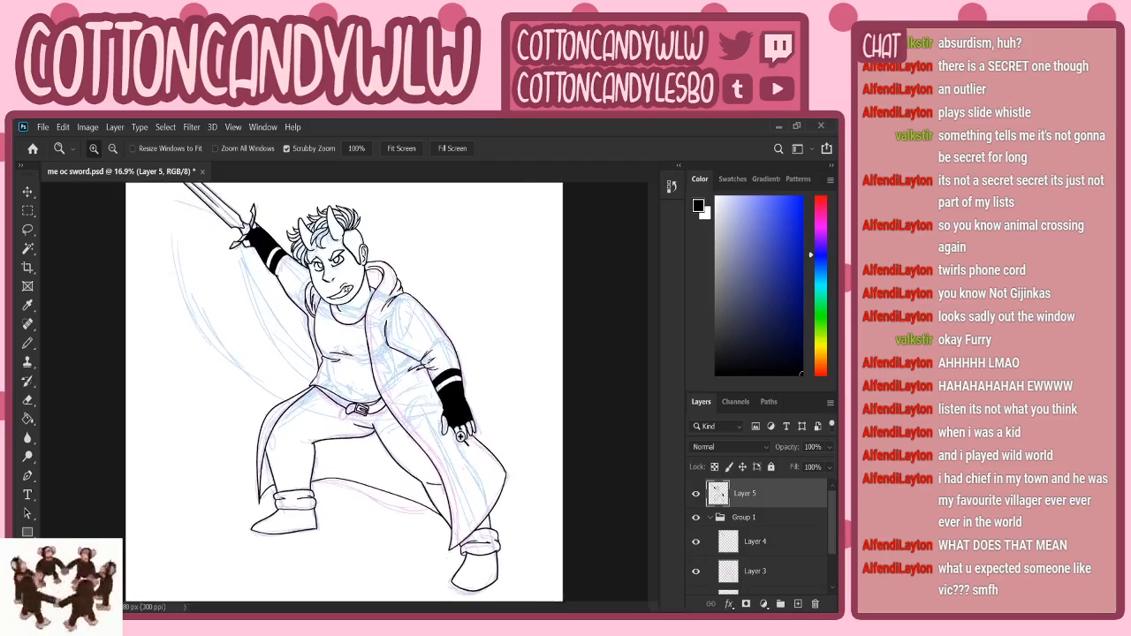
pyautogui.click(696, 517)
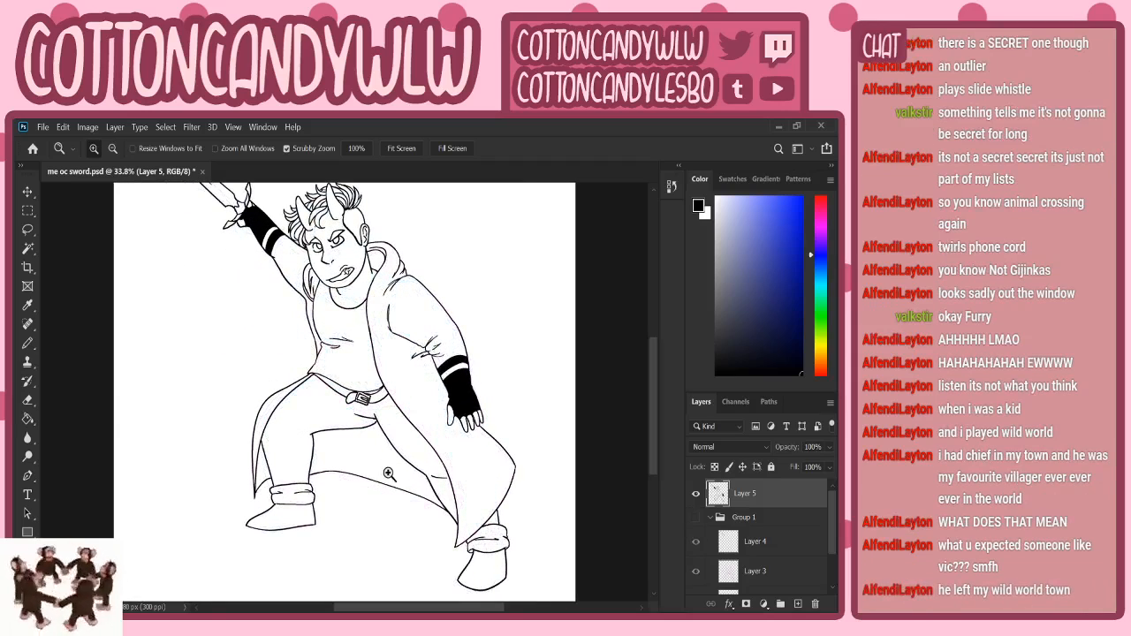
pyautogui.moveTo(390, 474)
pyautogui.mouseDown()
pyautogui.moveTo(378, 485)
pyautogui.moveTo(412, 466)
pyautogui.mouseUp()
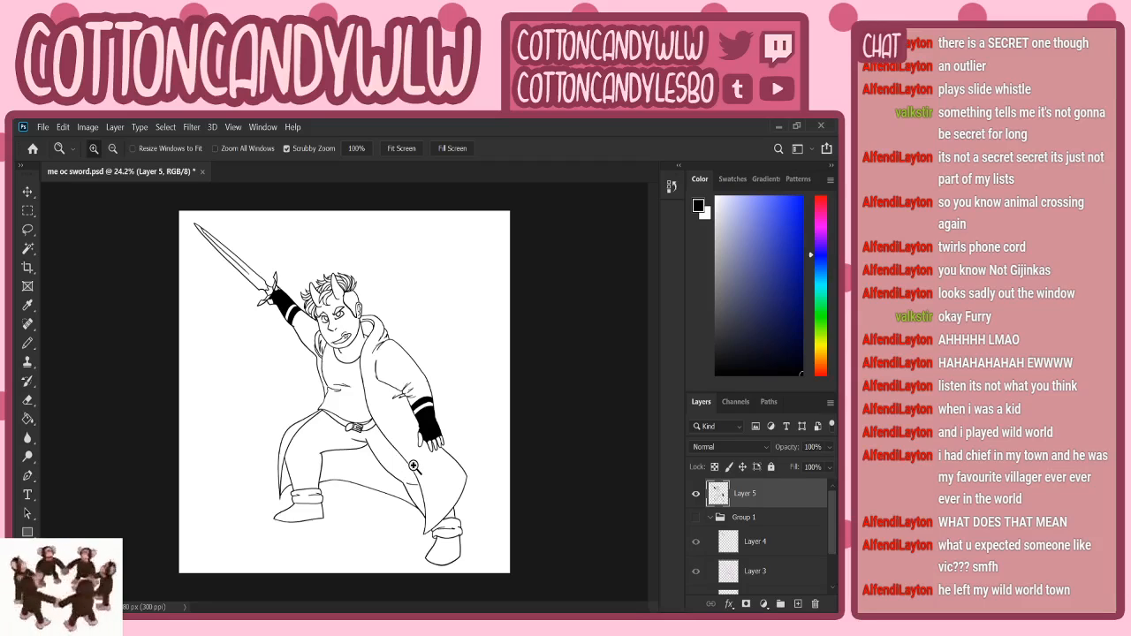
pyautogui.hotkey('ctrl', 's')
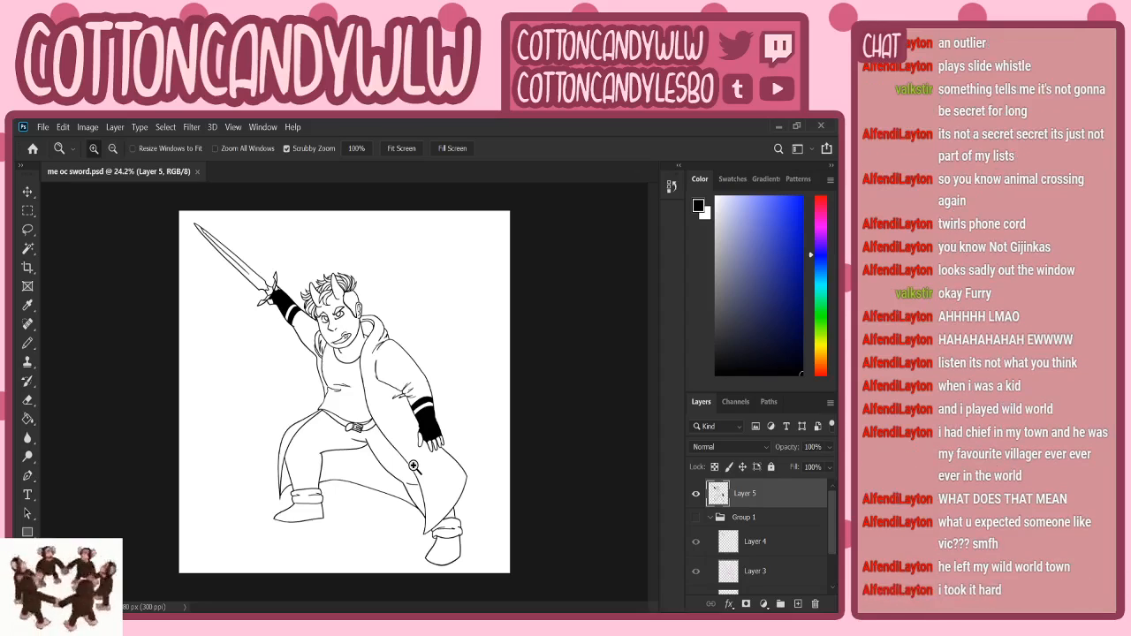
pyautogui.moveTo(377, 361); pyautogui.dragTo(406, 334)
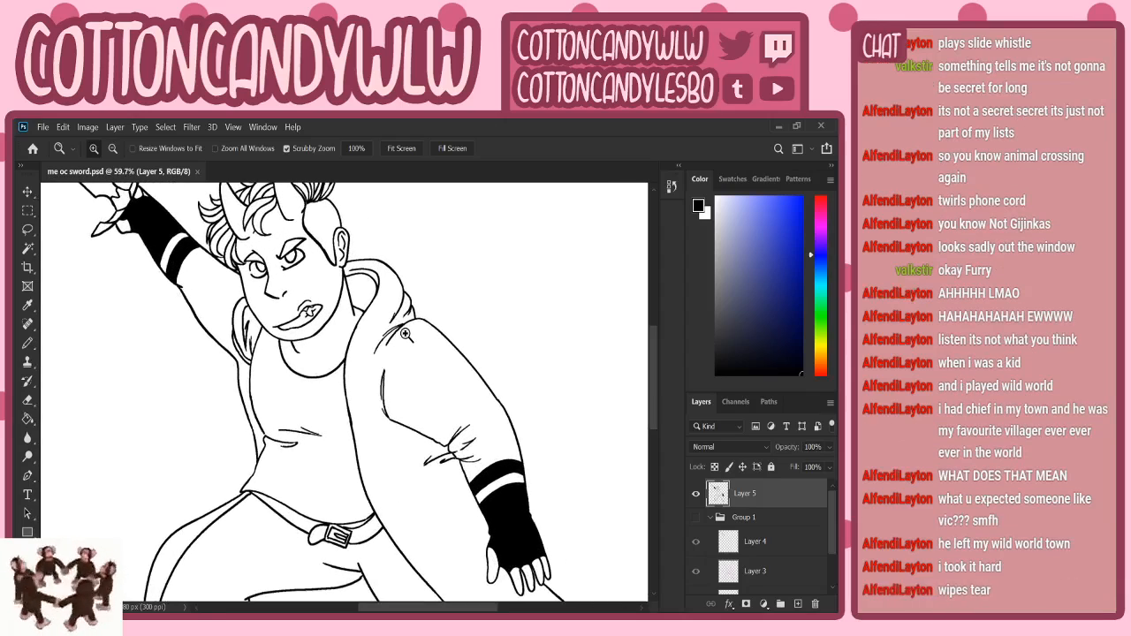
pyautogui.moveTo(469, 394); pyautogui.dragTo(433, 421)
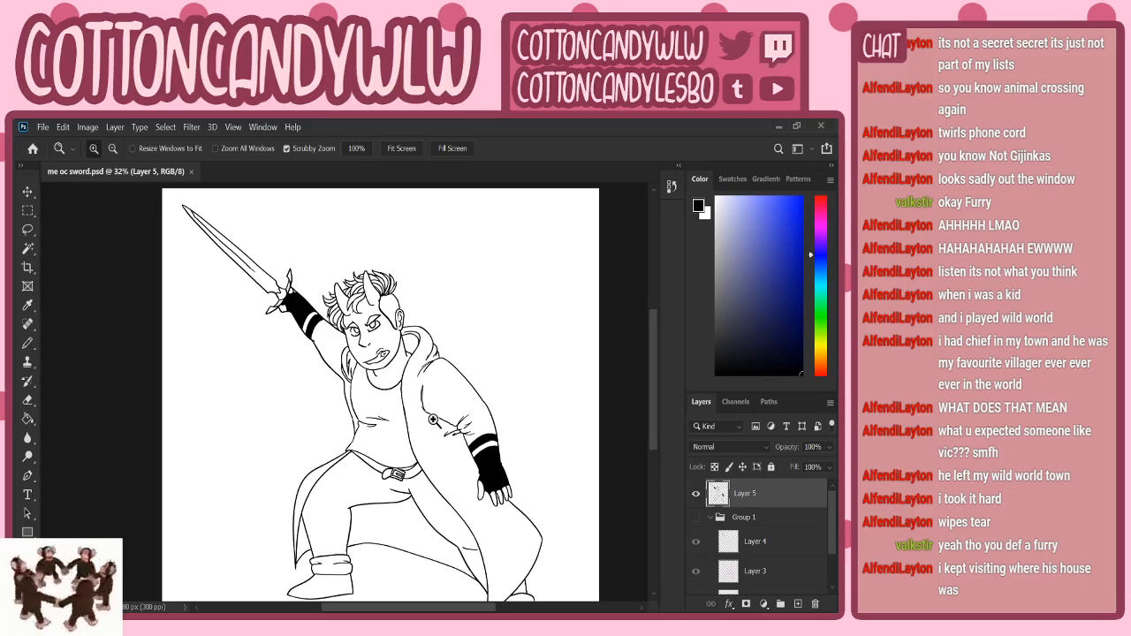
pyautogui.moveTo(432, 415); pyautogui.dragTo(408, 413)
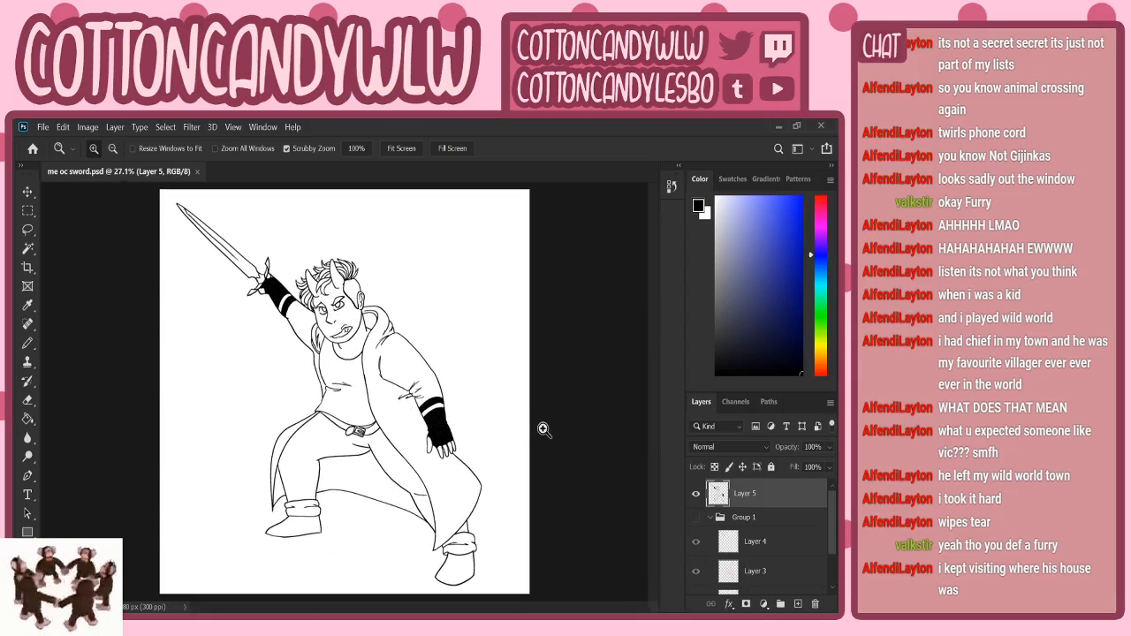